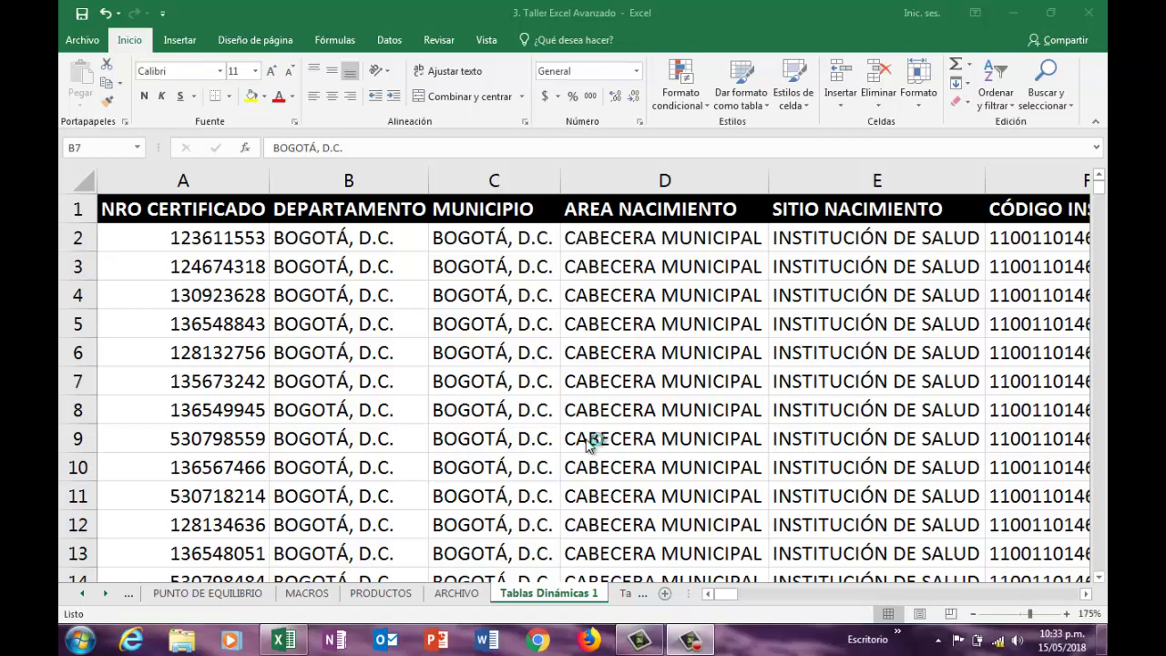
Step: Review the birth records' column headings from NRO CERTIFICADO through TALLA (Centímetros)
{"action": "left_click", "coordinate": [220, 246]}
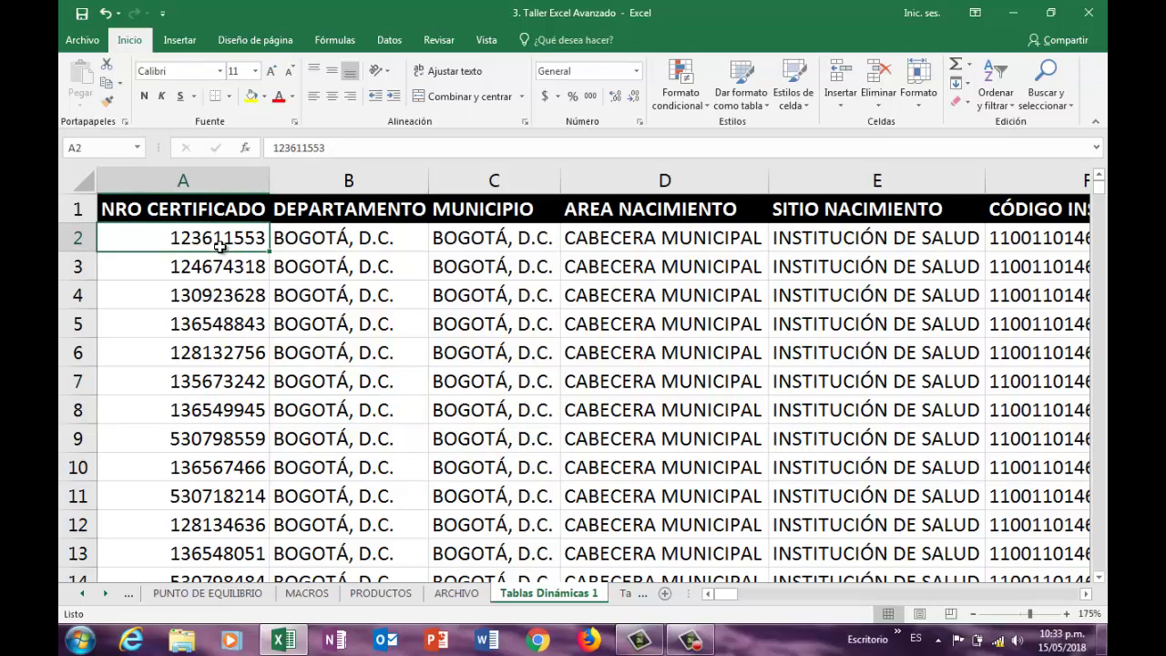
{"action": "key", "text": "Up"}
{"action": "key", "text": "Right"}
{"action": "key", "text": "Right"}
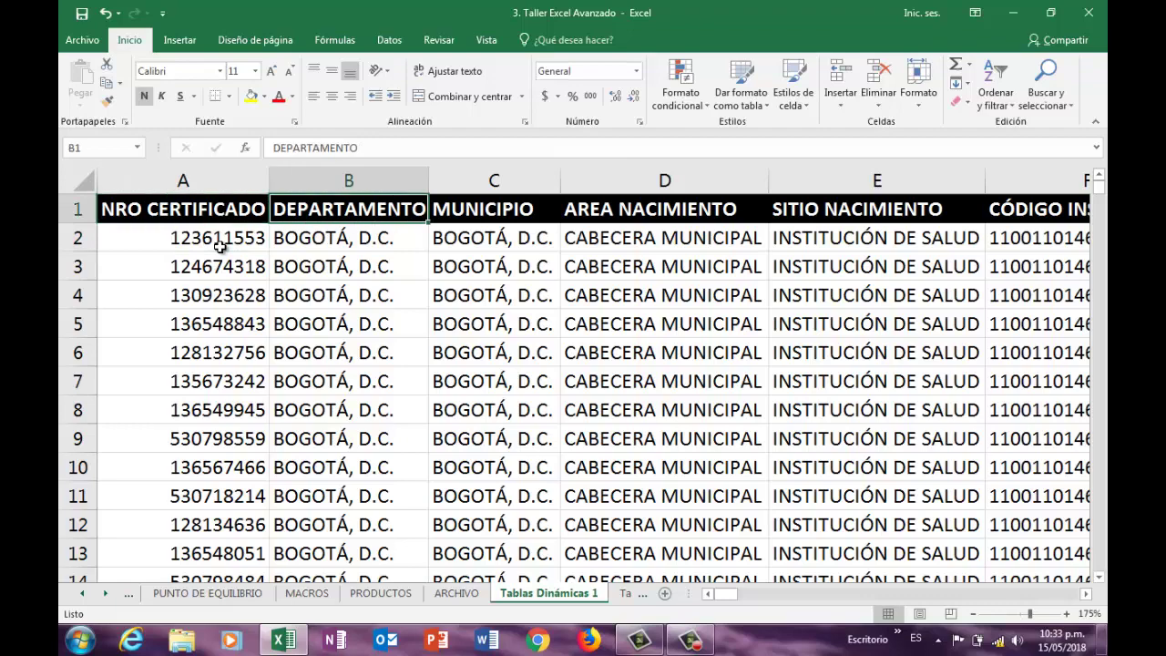
{"action": "key", "text": "Right"}
{"action": "key", "text": "Right"}
{"action": "key", "text": "Right"}
{"action": "key", "text": "Right"}
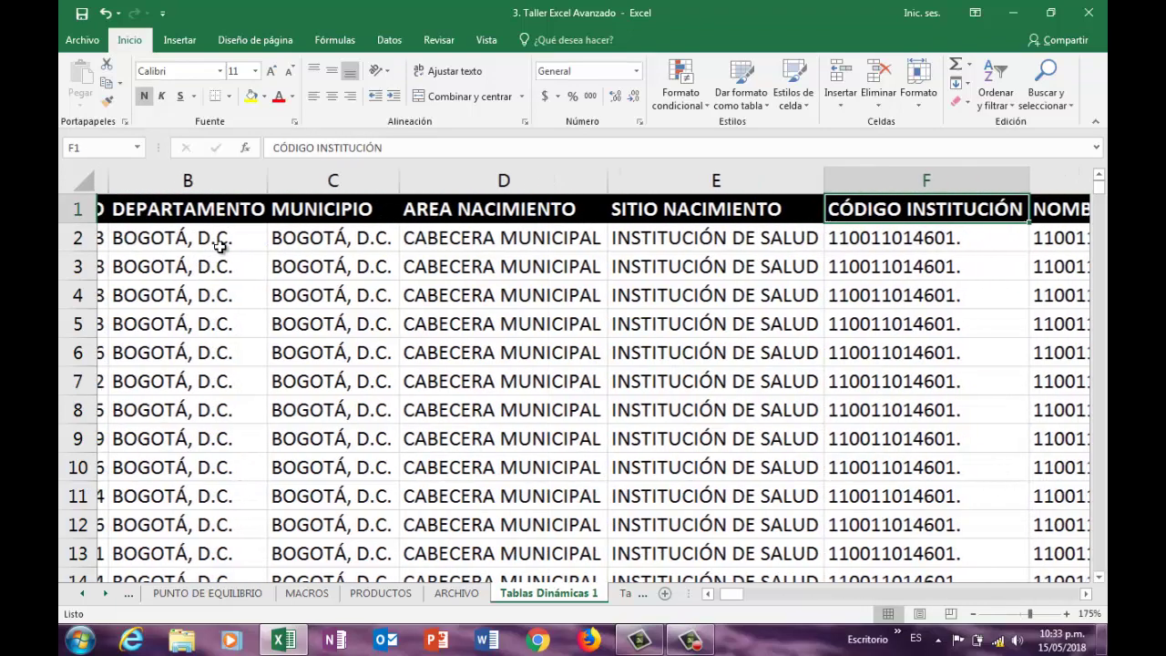
{"action": "key", "text": "Right"}
{"action": "key", "text": "Right"}
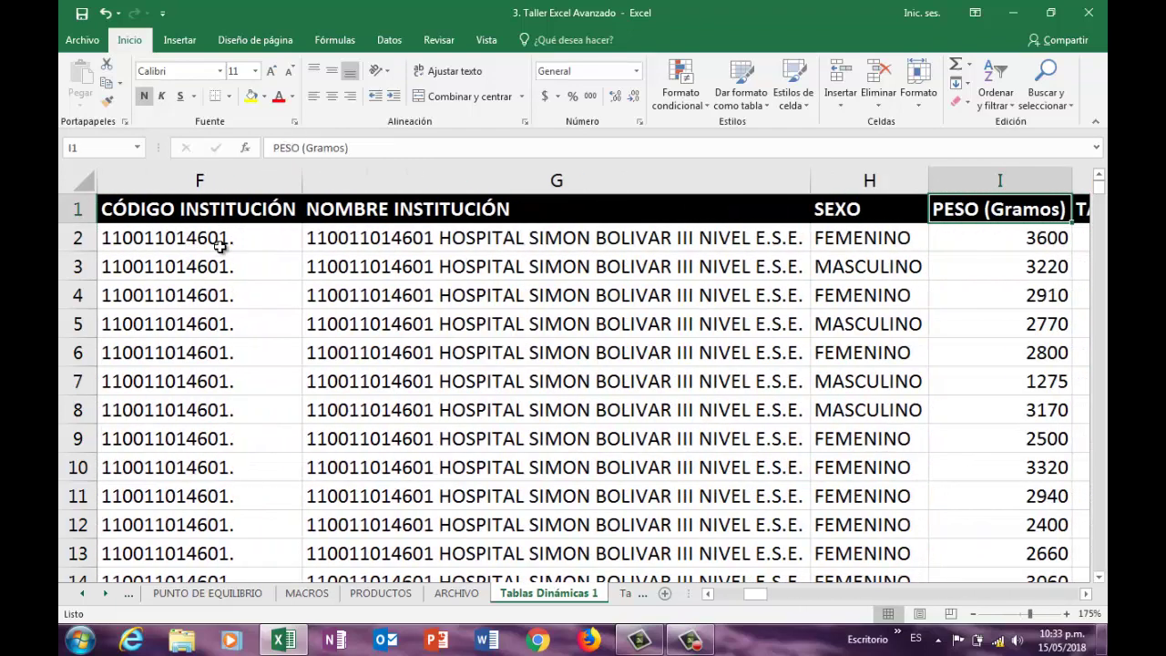
{"action": "key", "text": "Right"}
{"action": "key", "text": "Right"}
Step: Shorten the heading in cell I1 to PESO by removing the unit in parentheses
{"action": "key", "text": "Left"}
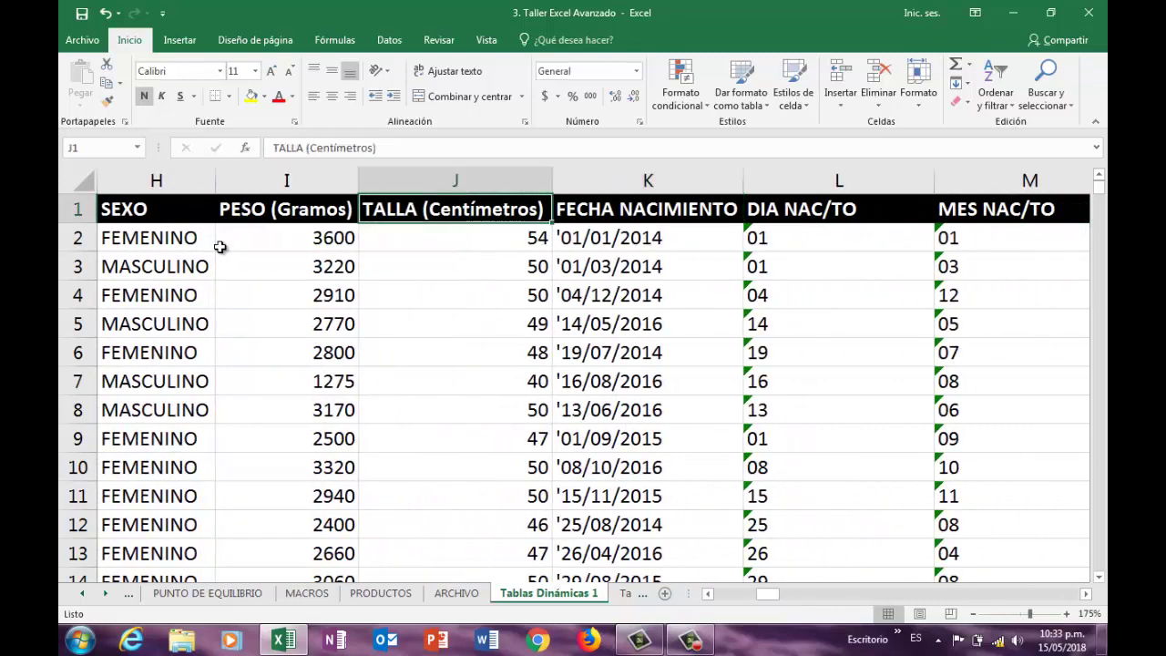
{"action": "key", "text": "Left"}
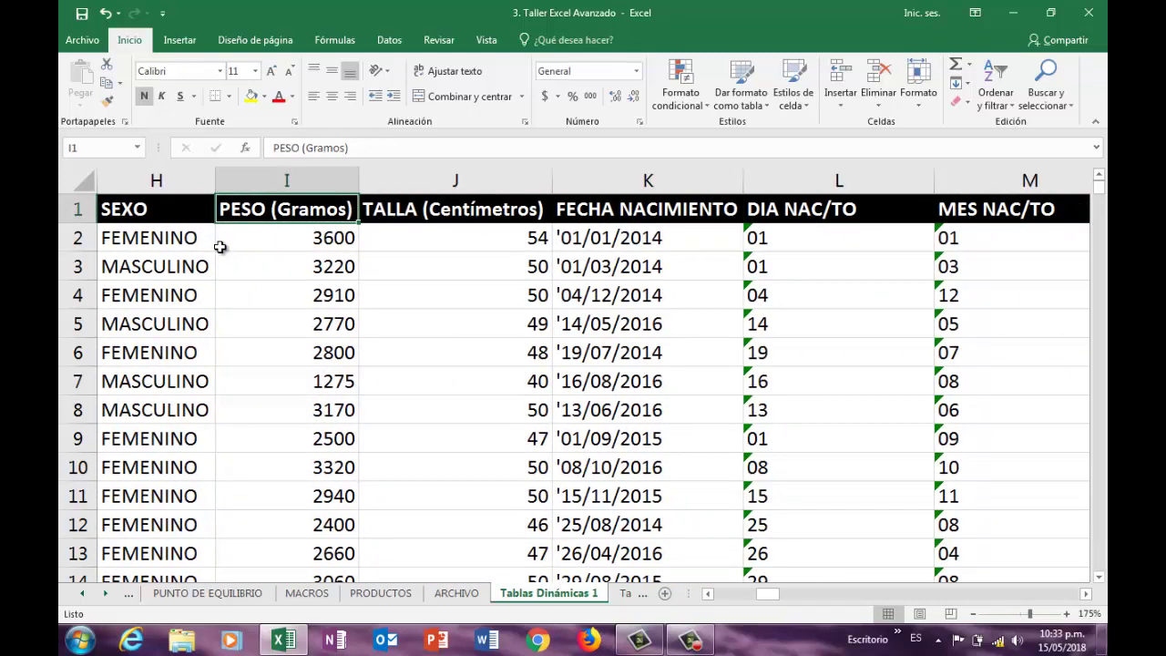
{"action": "left_click", "coordinate": [378, 147]}
{"action": "key", "text": "BackSpace"}
{"action": "key", "text": "BackSpace"}
{"action": "key", "text": "BackSpace"}
{"action": "key", "text": "BackSpace"}
{"action": "key", "text": "BackSpace"}
{"action": "key", "text": "BackSpace"}
{"action": "key", "text": "BackSpace"}
{"action": "key", "text": "BackSpace"}
{"action": "key", "text": "BackSpace"}
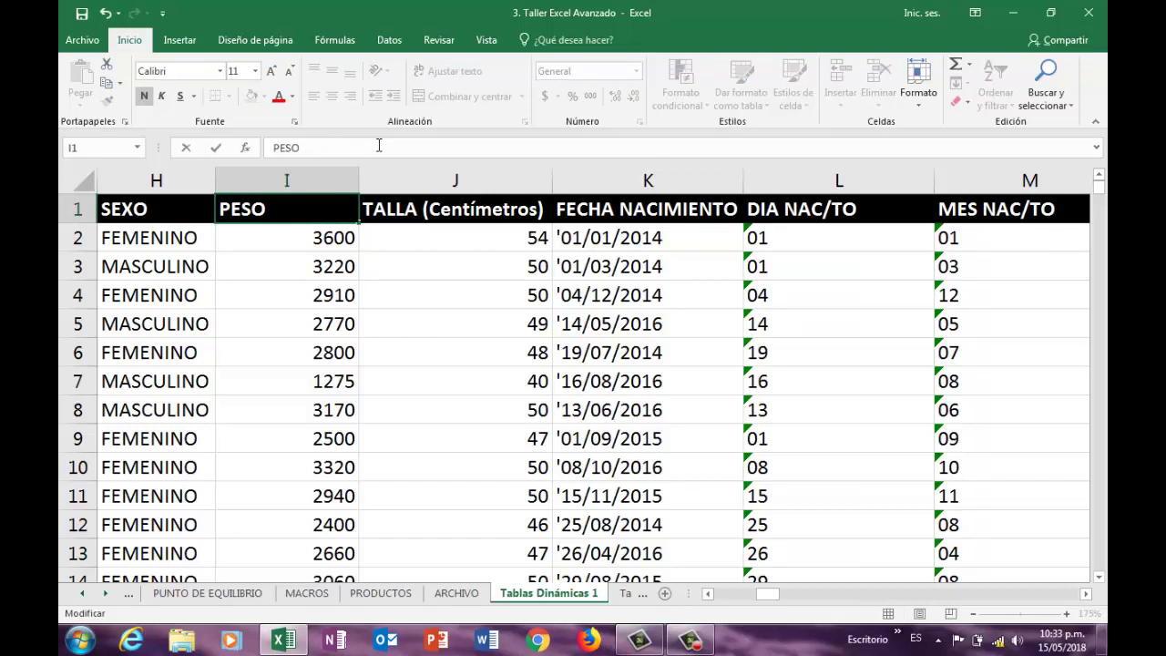
{"action": "key", "text": "Return"}
Step: Shorten the heading in cell J1 to TALLA by removing the unit in parentheses
{"action": "key", "text": "Up"}
{"action": "key", "text": "Right"}
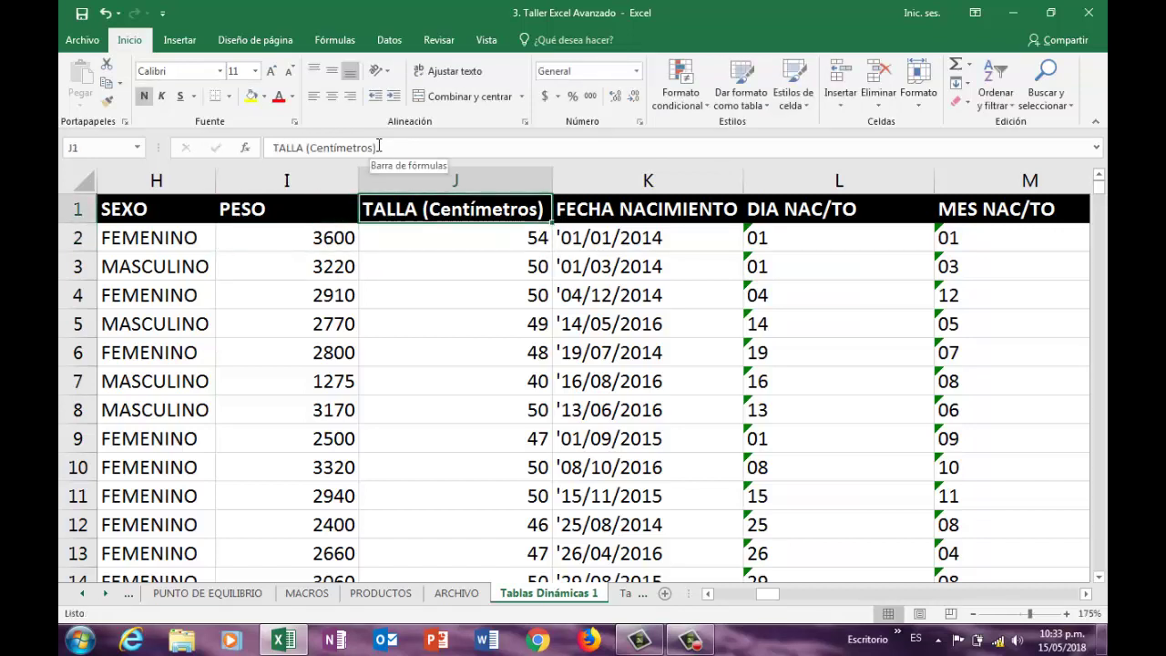
{"action": "left_click", "coordinate": [378, 147]}
{"action": "key", "text": "BackSpace"}
{"action": "key", "text": "BackSpace"}
{"action": "key", "text": "BackSpace"}
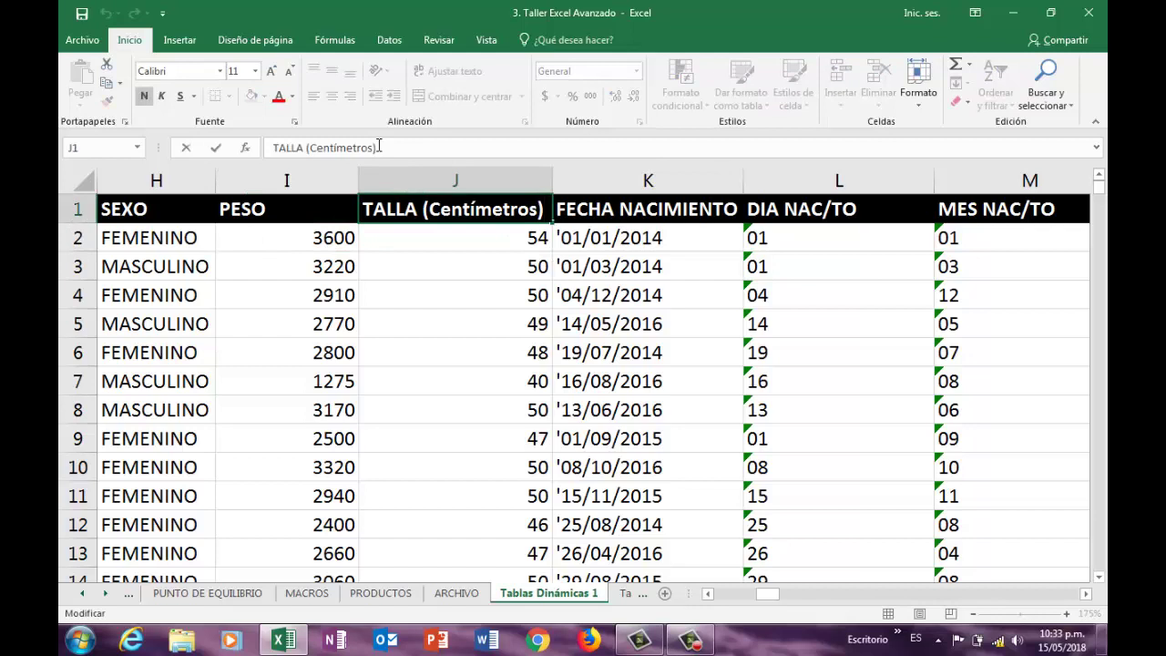
{"action": "key", "text": "BackSpace"}
{"action": "key", "text": "BackSpace"}
{"action": "key", "text": "BackSpace"}
{"action": "key", "text": "BackSpace"}
{"action": "key", "text": "BackSpace"}
{"action": "key", "text": "BackSpace"}
{"action": "key", "text": "BackSpace"}
{"action": "key", "text": "BackSpace"}
{"action": "key", "text": "BackSpace"}
{"action": "key", "text": "BackSpace"}
{"action": "key", "text": "BackSpace"}
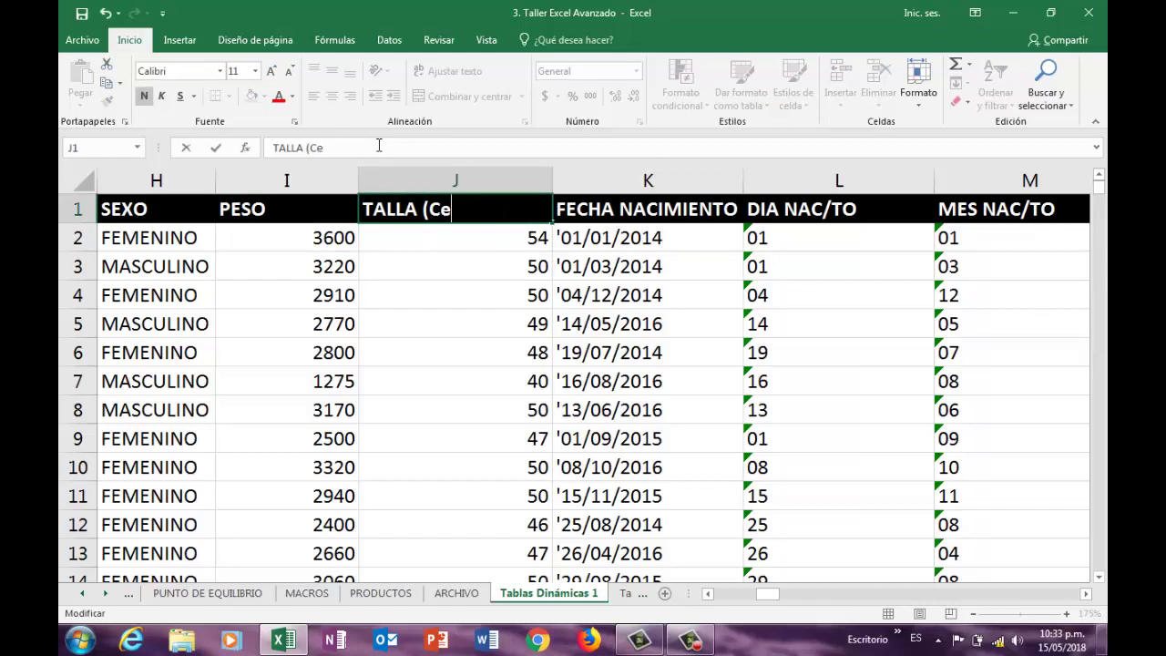
{"action": "key", "text": "Return"}
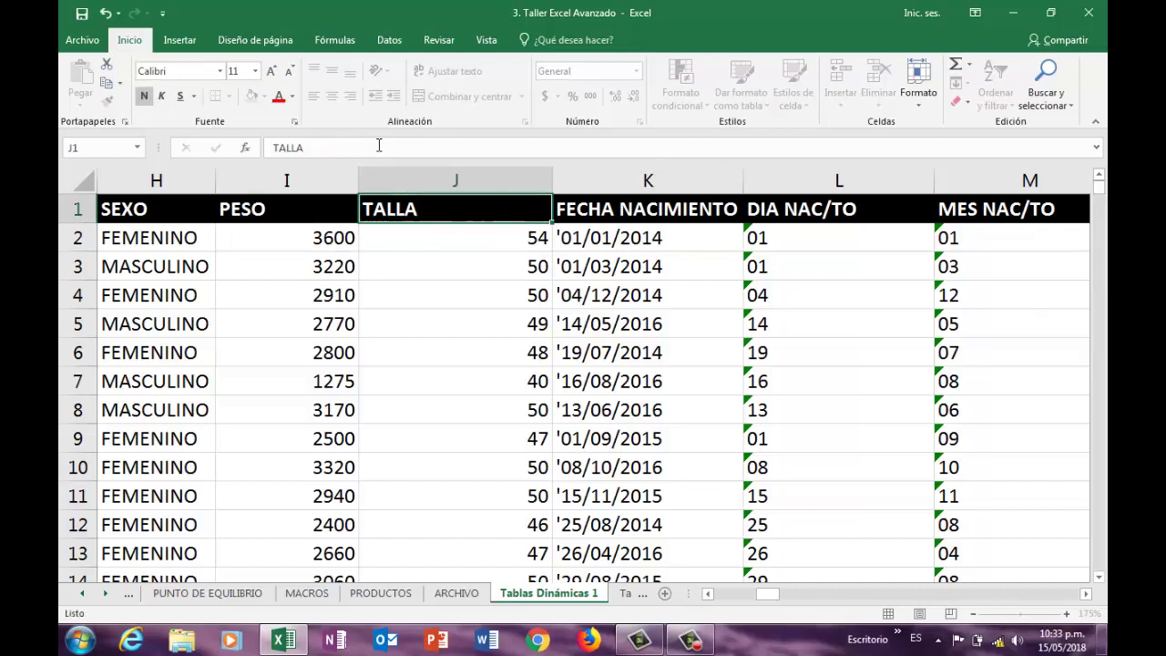
Step: Review the headings on birth date, delivery, Apgar scores, blood group and ethnicity, up to GRUPO INDIGENA in column Z
{"action": "key", "text": "Up"}
{"action": "key", "text": "Right"}
{"action": "key", "text": "Right"}
{"action": "key", "text": "Right"}
{"action": "key", "text": "Right"}
{"action": "key", "text": "Right"}
{"action": "key", "text": "Right"}
{"action": "key", "text": "Right"}
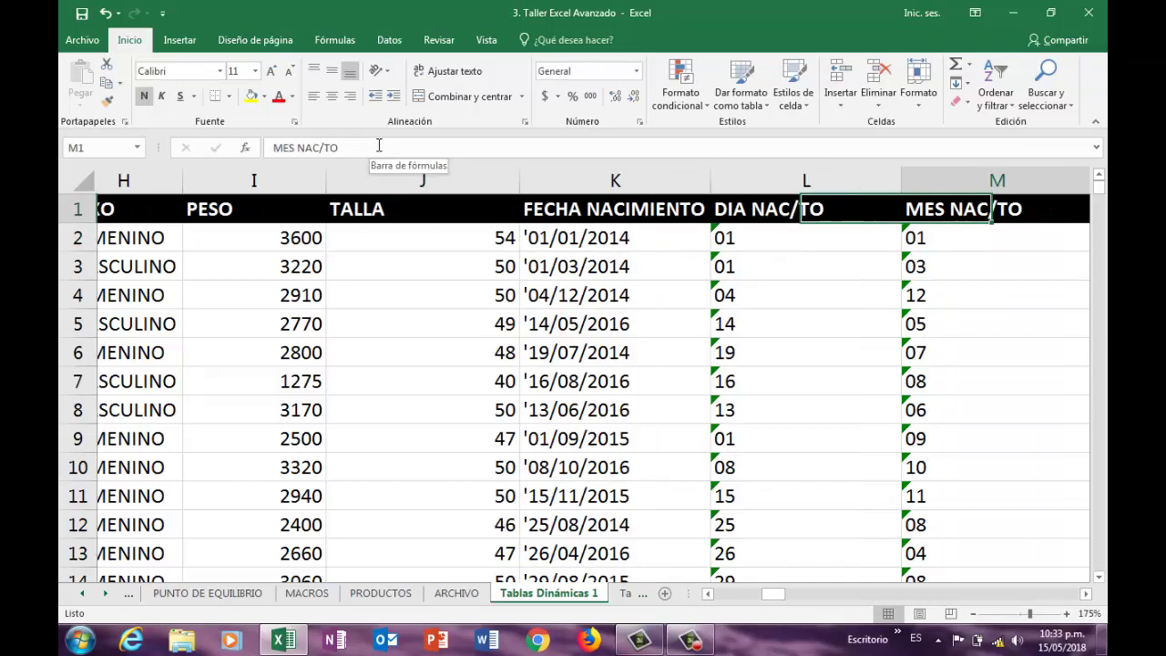
{"action": "key", "text": "Right"}
{"action": "key", "text": "Right"}
{"action": "key", "text": "Right"}
{"action": "key", "text": "Right"}
{"action": "key", "text": "Right"}
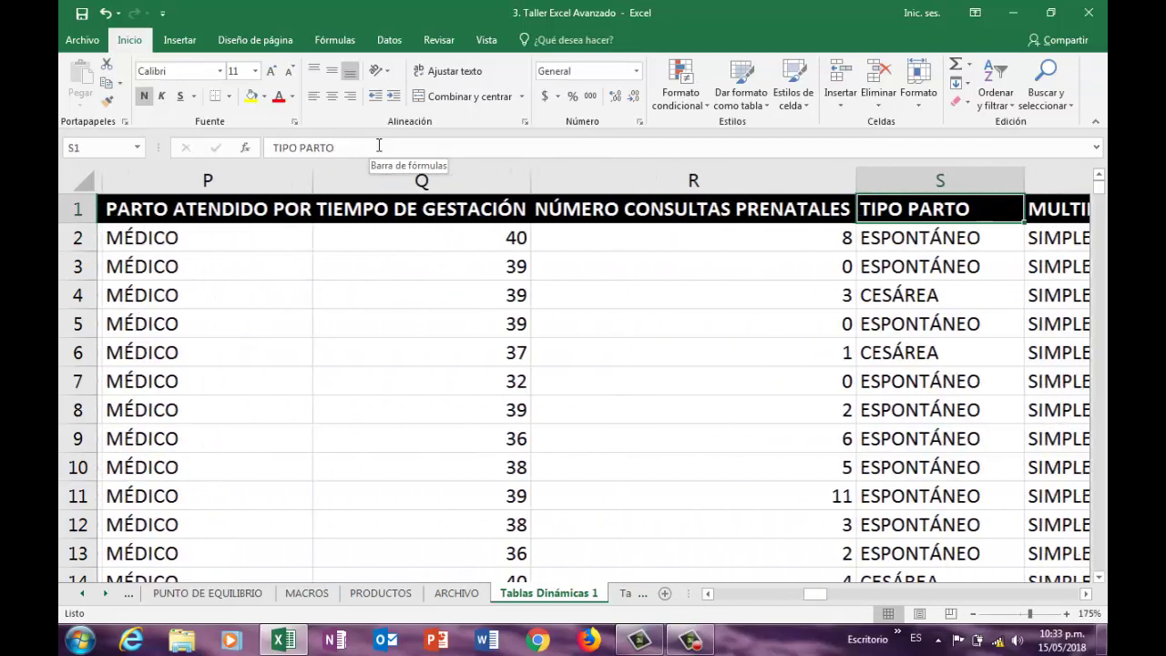
{"action": "key", "text": "Right"}
{"action": "key", "text": "Right"}
{"action": "key", "text": "Right"}
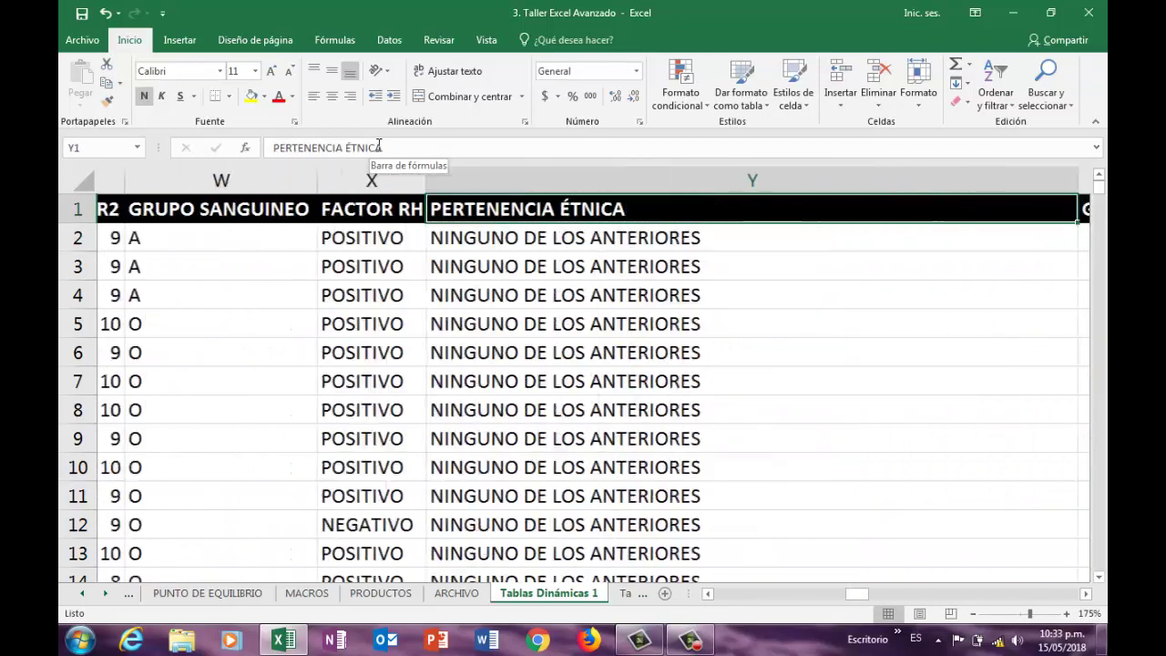
{"action": "key", "text": "Right"}
{"action": "key", "text": "Left"}
{"action": "key", "text": "Left"}
{"action": "key", "text": "Left"}
{"action": "key", "text": "Left"}
{"action": "key", "text": "Left"}
{"action": "key", "text": "Left"}
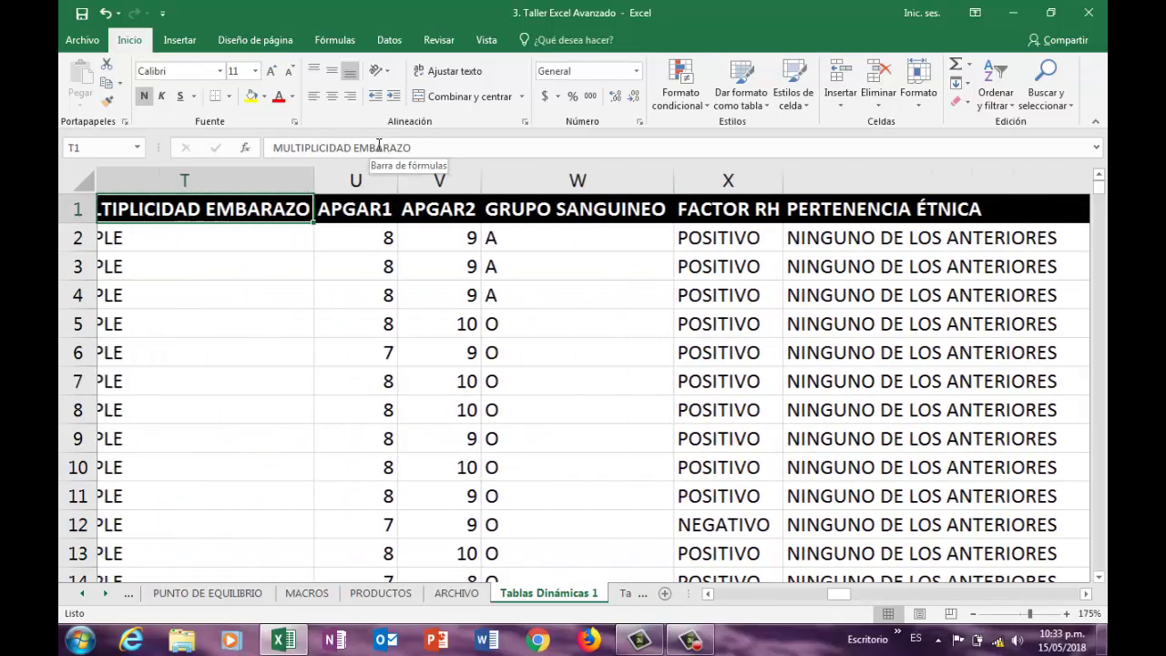
{"action": "key", "text": "Right"}
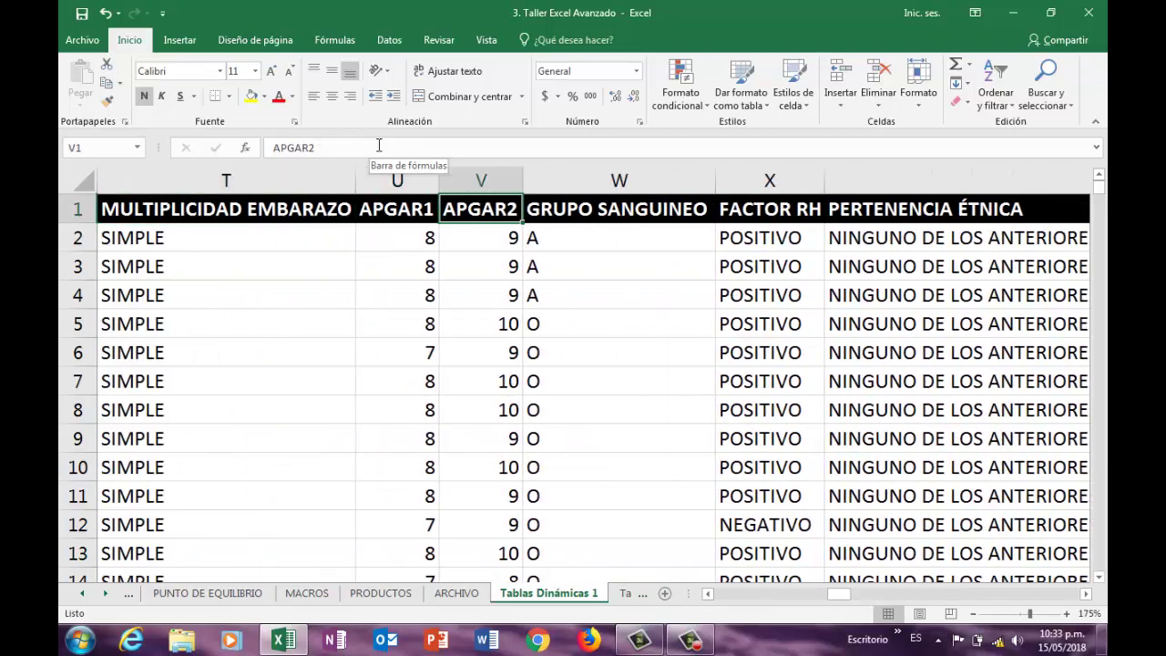
{"action": "key", "text": "Right"}
{"action": "key", "text": "Right"}
{"action": "key", "text": "Right"}
{"action": "key", "text": "Right"}
{"action": "key", "text": "Right"}
{"action": "key", "text": "Right"}
{"action": "key", "text": "Right"}
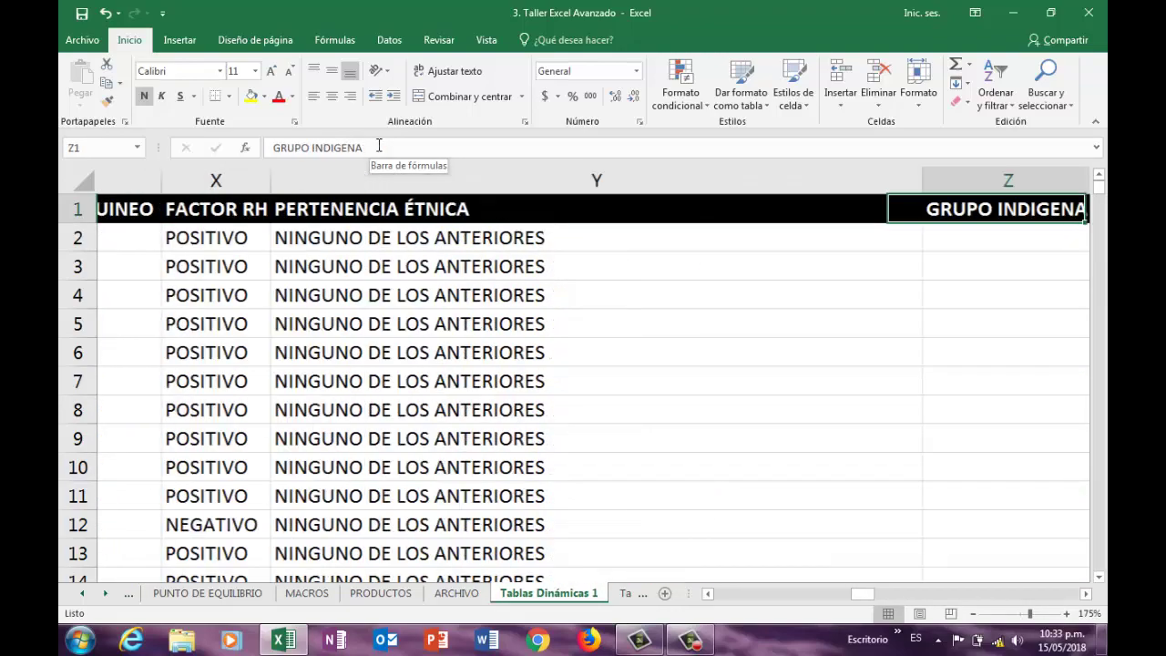
Step: Review the remaining headings on the mother, residence, health administrator, father and certifier, through FECHA EXPEDICIÓN in column BH
{"action": "key", "text": "Right"}
{"action": "key", "text": "Right"}
{"action": "key", "text": "Right"}
{"action": "key", "text": "Right"}
{"action": "key", "text": "Right"}
{"action": "key", "text": "Right"}
{"action": "key", "text": "Right"}
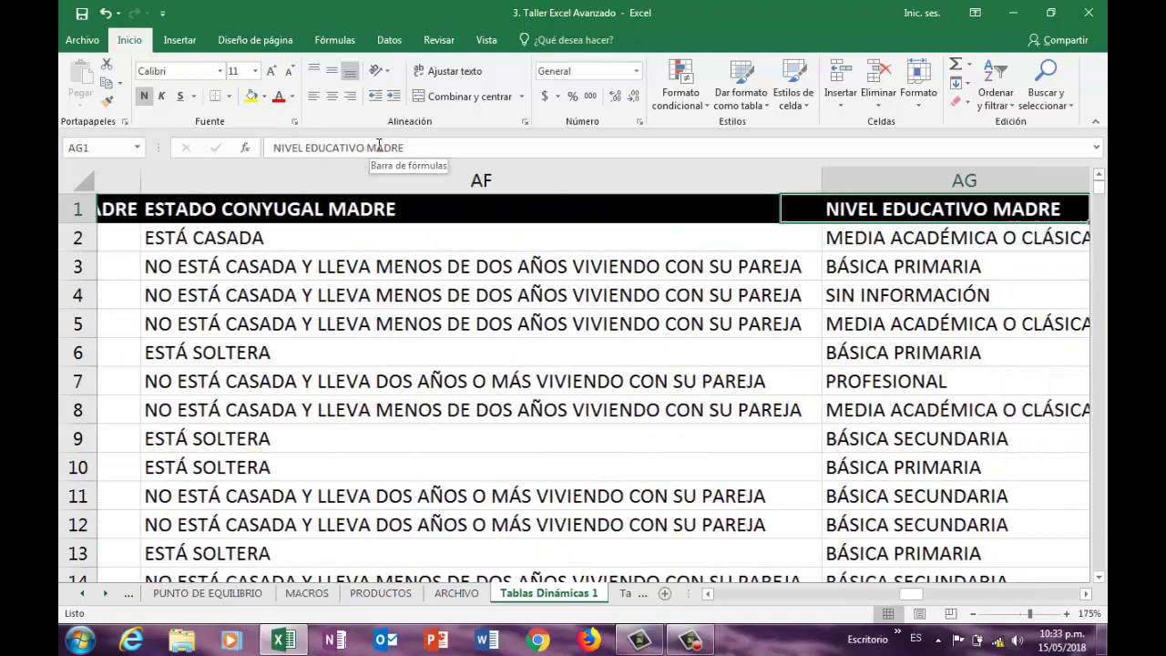
{"action": "key", "text": "Right"}
{"action": "key", "text": "Right"}
{"action": "key", "text": "Right"}
{"action": "key", "text": "Right"}
{"action": "key", "text": "Right"}
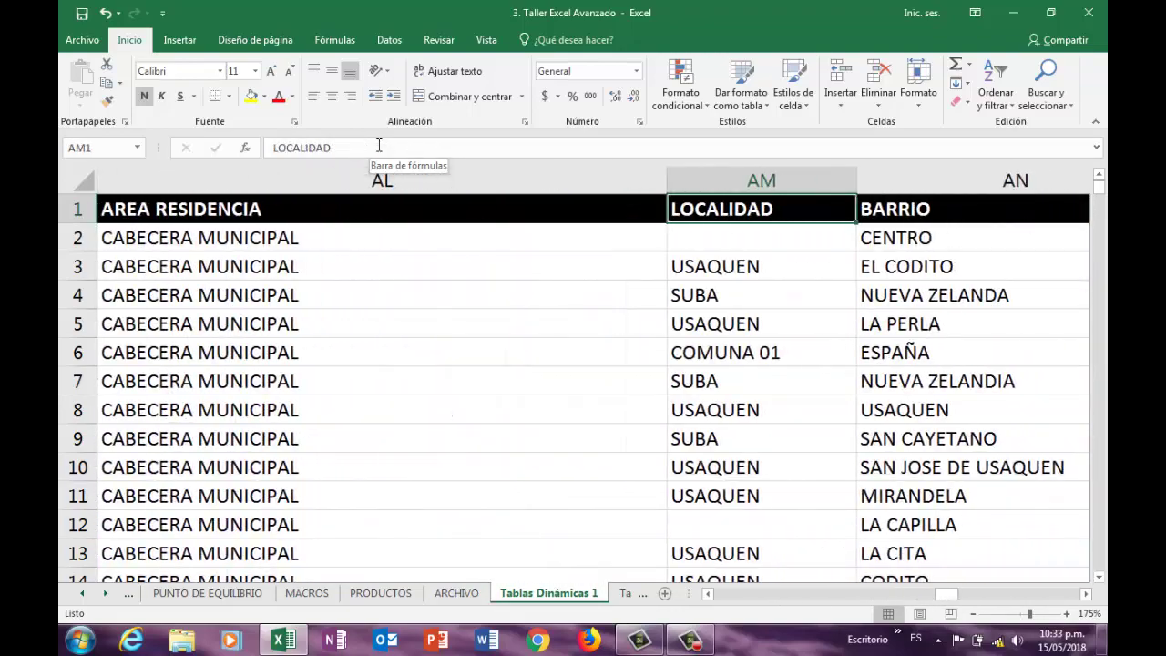
{"action": "key", "text": "Right"}
{"action": "key", "text": "Right"}
{"action": "key", "text": "Right"}
{"action": "key", "text": "Right"}
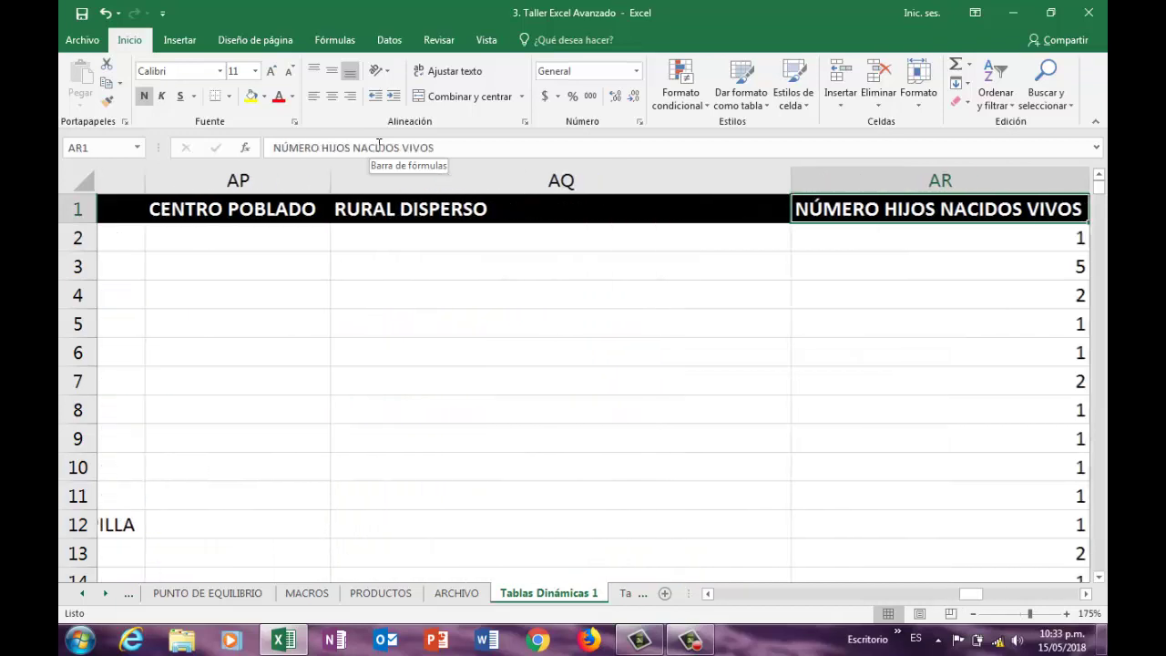
{"action": "key", "text": "Right"}
{"action": "key", "text": "Right"}
{"action": "key", "text": "Right"}
{"action": "key", "text": "Right"}
{"action": "key", "text": "Right"}
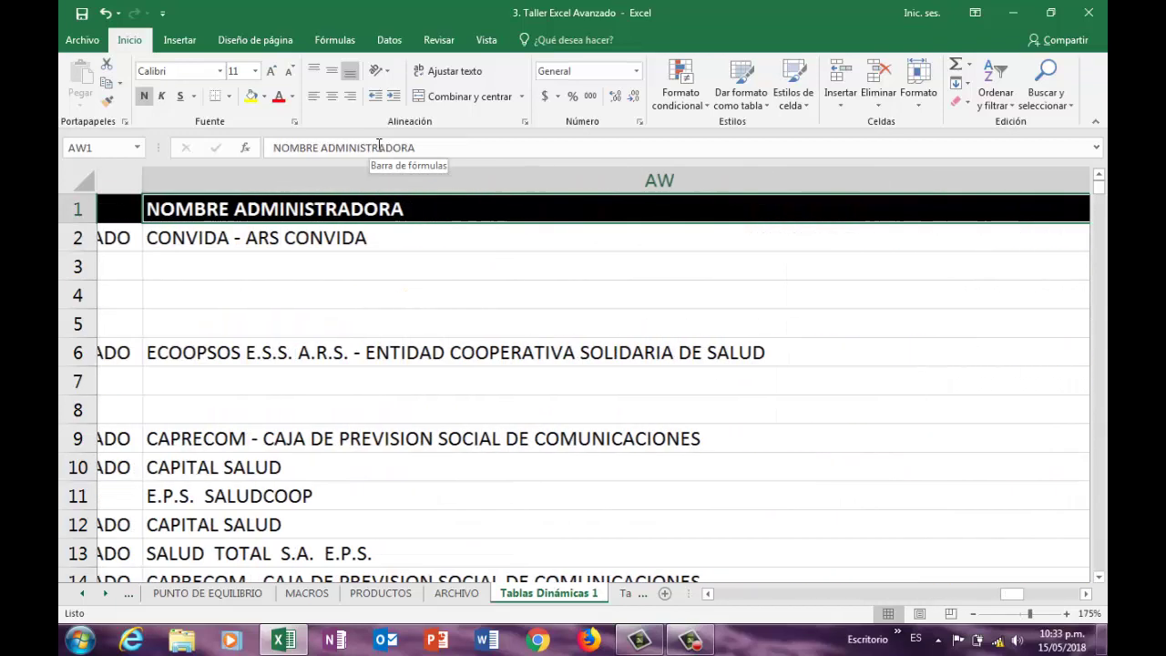
{"action": "key", "text": "Right"}
{"action": "key", "text": "Right"}
{"action": "key", "text": "Right"}
{"action": "key", "text": "Right"}
{"action": "key", "text": "Right"}
{"action": "key", "text": "Right"}
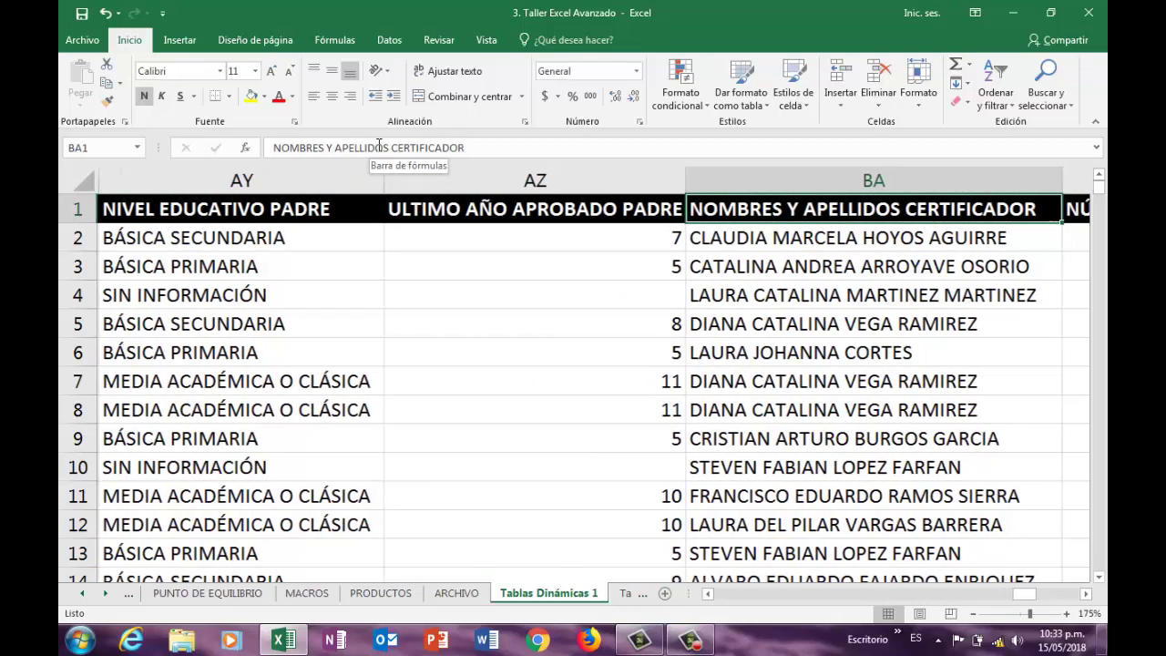
{"action": "key", "text": "Right"}
{"action": "key", "text": "Right"}
{"action": "key", "text": "Right"}
{"action": "key", "text": "Right"}
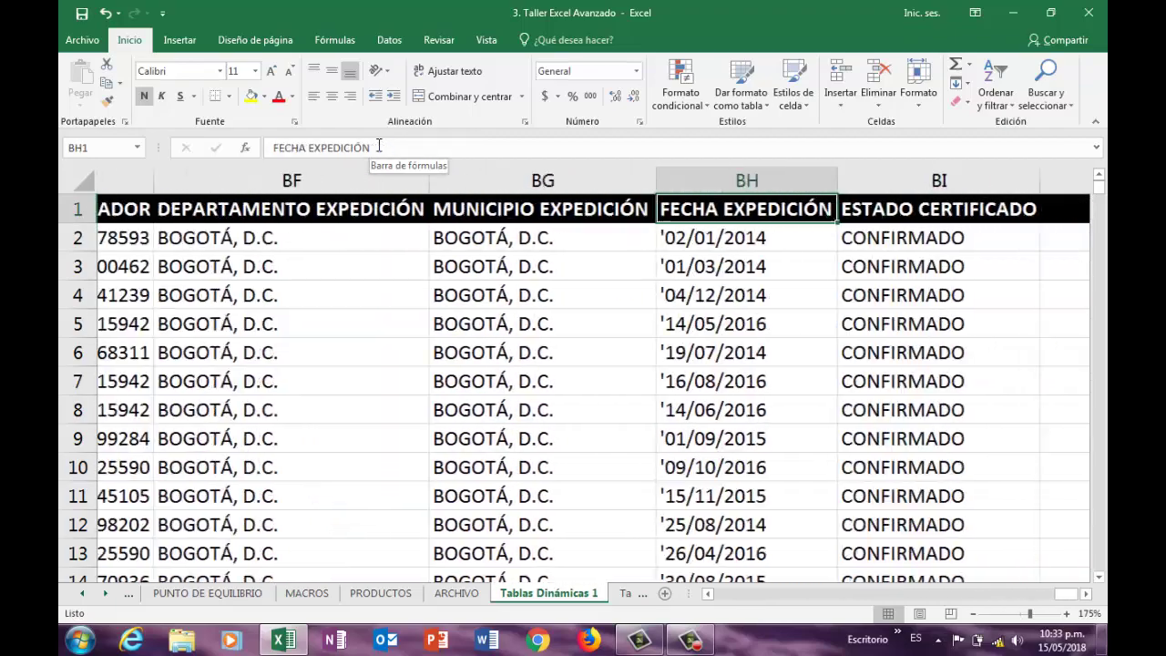
Step: Return to the NRO CERTIFICADO heading in A1 and review the first headings again up to PESO
{"action": "key", "text": "Left"}
{"action": "key", "text": "Left"}
{"action": "key", "text": "Left"}
{"action": "key", "text": "Left"}
{"action": "key", "text": "Left"}
{"action": "key", "text": "Left"}
{"action": "key", "text": "Left"}
{"action": "key", "text": "Left"}
{"action": "key", "text": "Left"}
{"action": "key", "text": "Left"}
{"action": "key", "text": "Left"}
{"action": "key", "text": "Left"}
{"action": "key", "text": "Left"}
{"action": "key", "text": "Left"}
{"action": "key", "text": "Left"}
{"action": "key", "text": "Left"}
{"action": "key", "text": "Left"}
{"action": "key", "text": "Left"}
{"action": "key", "text": "Left"}
{"action": "key", "text": "Left"}
{"action": "key", "text": "Left"}
{"action": "key", "text": "Left"}
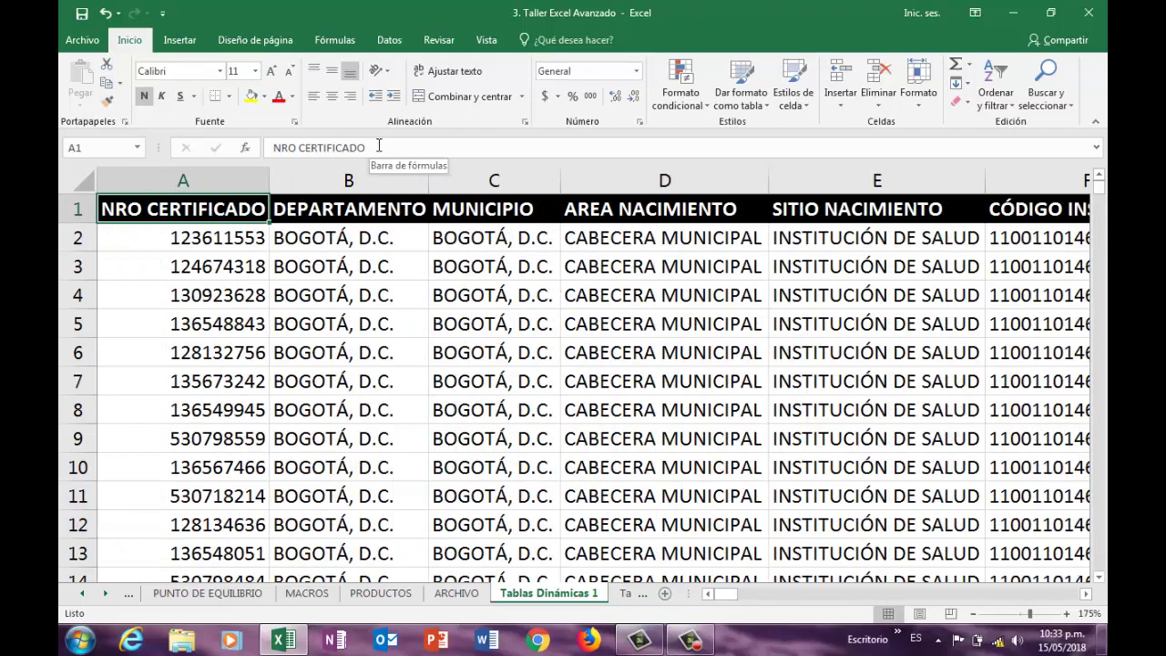
{"action": "key", "text": "Right"}
{"action": "key", "text": "Right"}
{"action": "key", "text": "Right"}
{"action": "key", "text": "Right"}
{"action": "key", "text": "Right"}
{"action": "key", "text": "Right"}
{"action": "key", "text": "Right"}
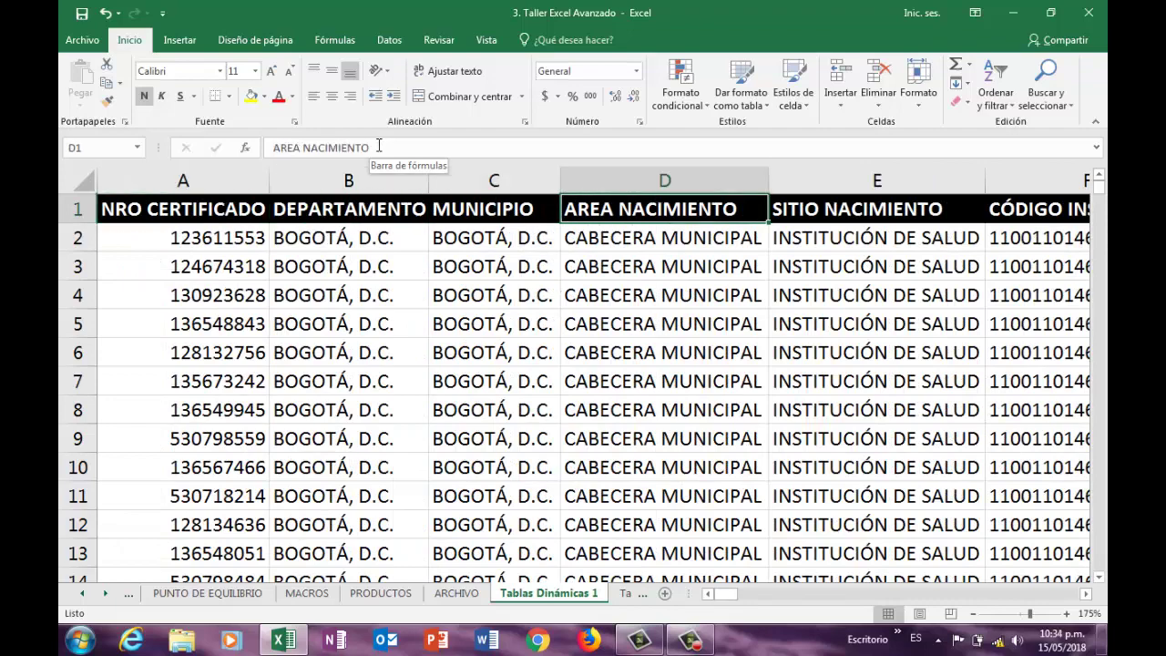
{"action": "key", "text": "Right"}
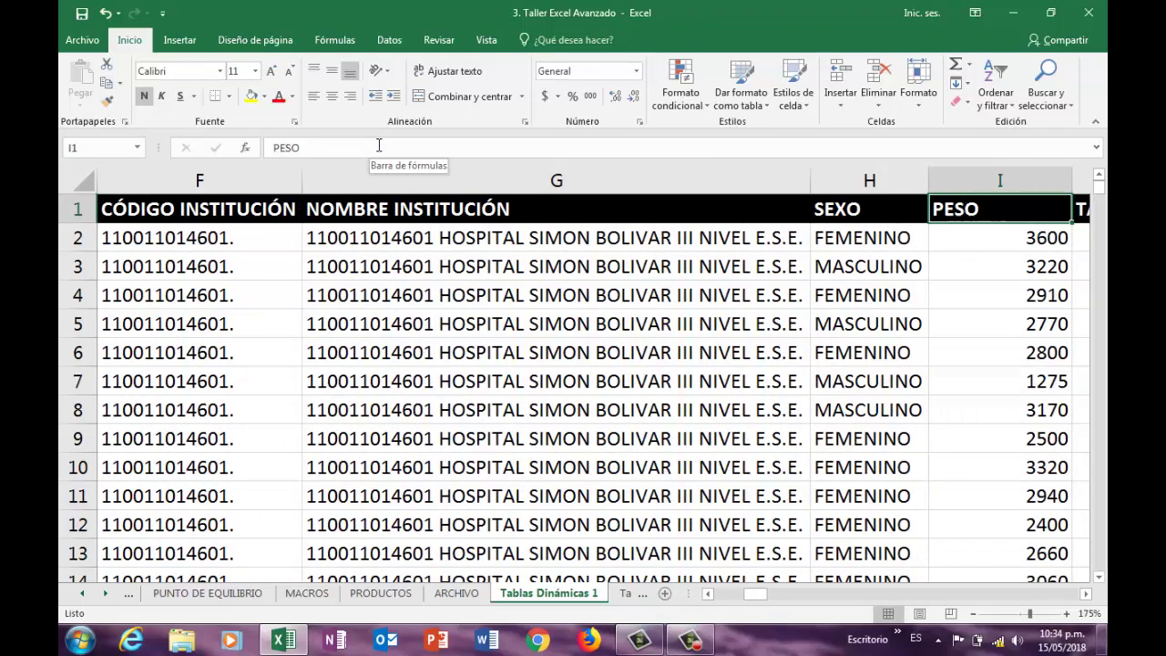
Step: Examine the newborns' values in the PESO and TALLA columns down to row 13
{"action": "key", "text": "Right"}
{"action": "key", "text": "Down"}
{"action": "key", "text": "Down"}
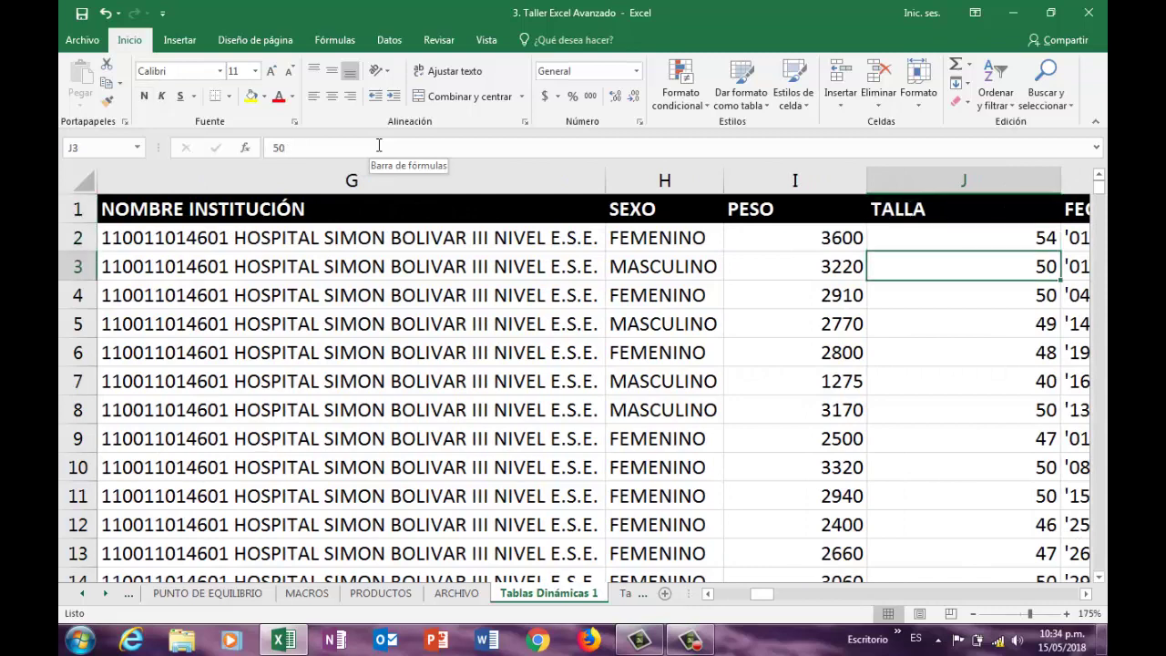
{"action": "key", "text": "Left"}
{"action": "key", "text": "Down"}
{"action": "key", "text": "Down"}
{"action": "key", "text": "Down"}
{"action": "key", "text": "Down"}
{"action": "key", "text": "Down"}
{"action": "key", "text": "Right"}
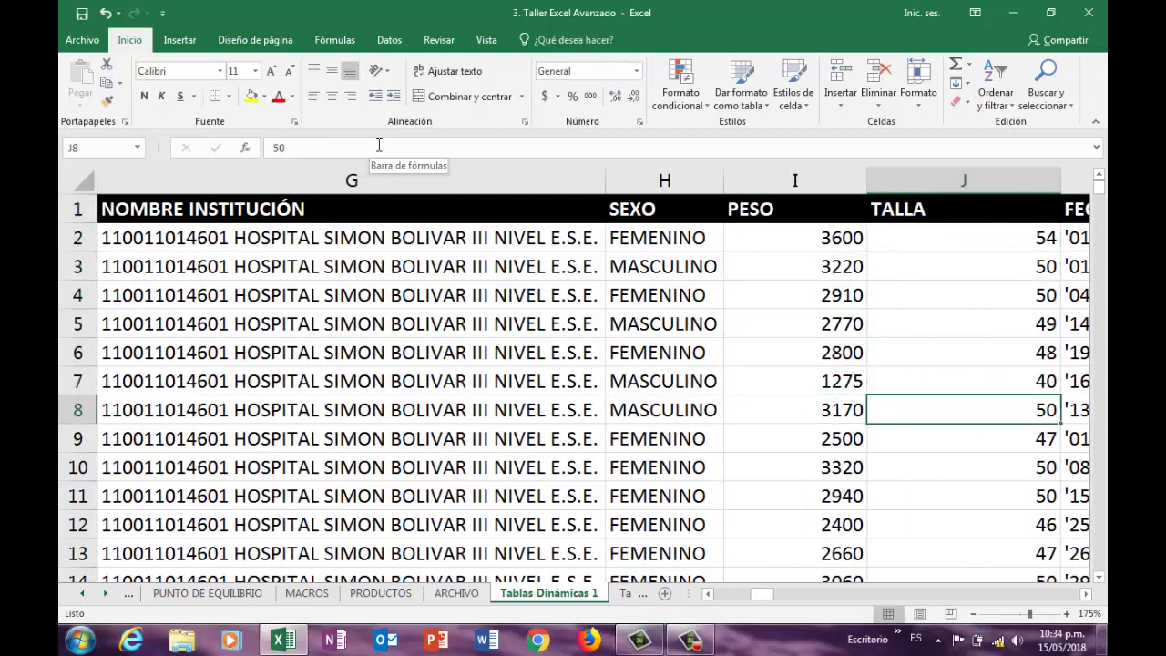
{"action": "key", "text": "Down"}
{"action": "key", "text": "Down"}
{"action": "key", "text": "Down"}
{"action": "key", "text": "Down"}
{"action": "key", "text": "Down"}
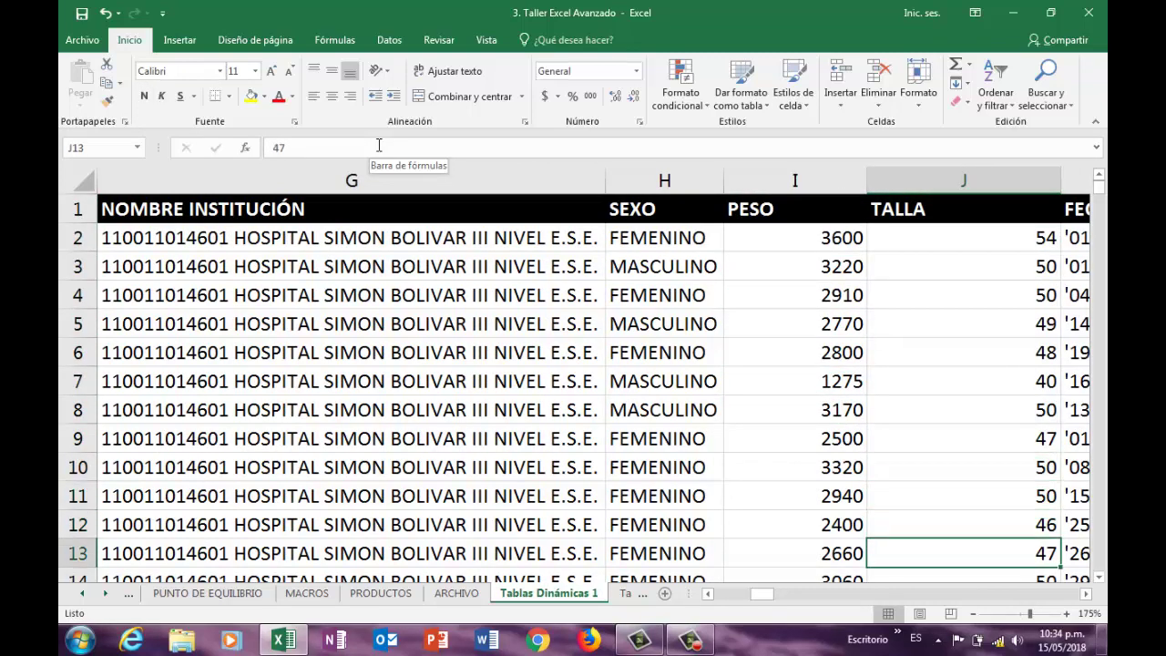
Step: Move from the TALLA values back through the PESO heading to the NRO CERTIFICADO heading in A1
{"action": "key", "text": "Up"}
{"action": "key", "text": "Up"}
{"action": "key", "text": "Up"}
{"action": "key", "text": "Up"}
{"action": "key", "text": "Up"}
{"action": "key", "text": "Up"}
{"action": "key", "text": "Up"}
{"action": "key", "text": "Up"}
{"action": "key", "text": "Up"}
{"action": "key", "text": "Up"}
{"action": "key", "text": "Up"}
{"action": "key", "text": "Up"}
{"action": "key", "text": "Left"}
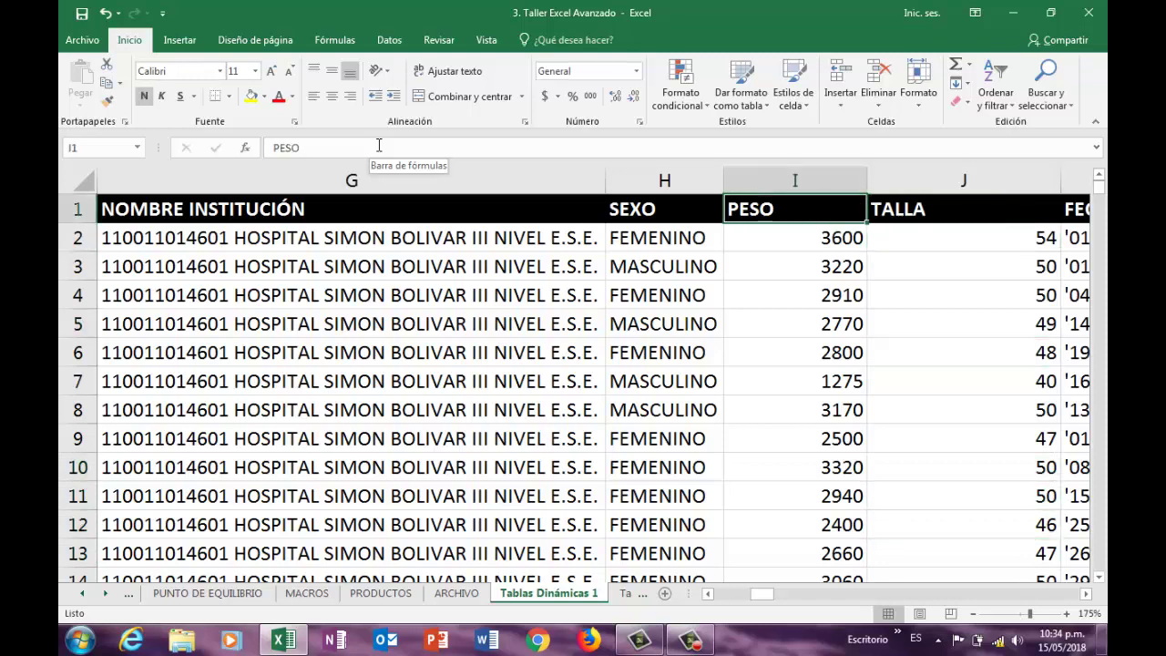
{"action": "key", "text": "Left"}
{"action": "key", "text": "Left"}
{"action": "key", "text": "Left"}
{"action": "key", "text": "Left"}
{"action": "key", "text": "Left"}
{"action": "key", "text": "Left"}
{"action": "key", "text": "Left"}
{"action": "key", "text": "Left"}
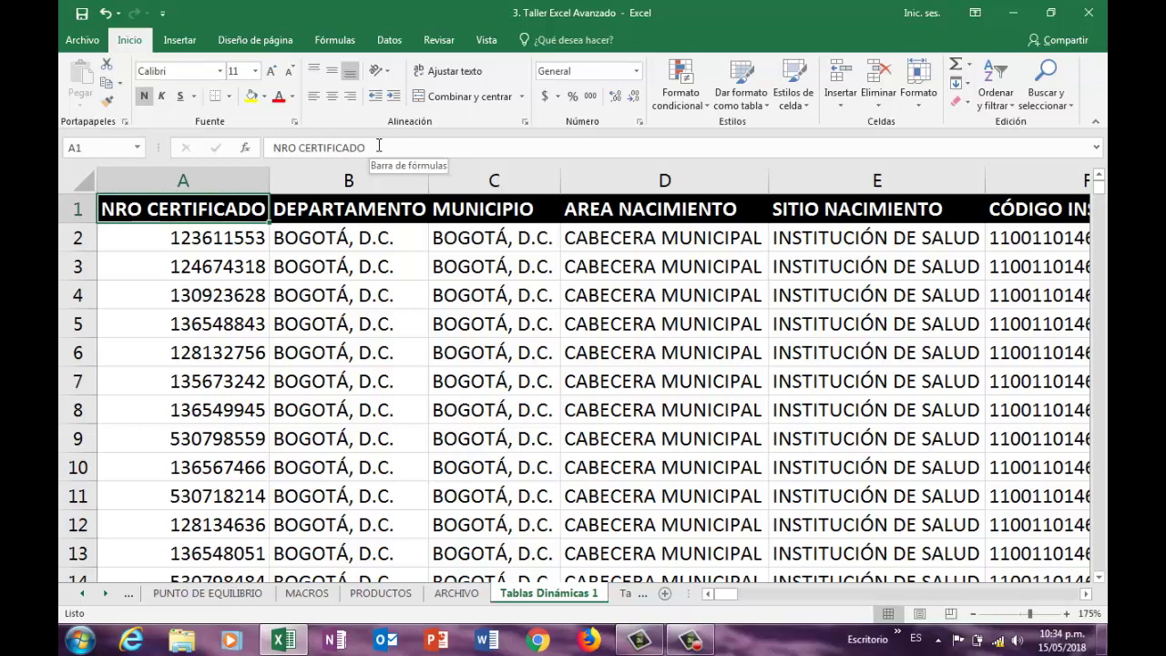
Step: Look down through the first birth records and select columns A to G, from NRO CERTIFICADO to NOMBRE INSTITUCIÓN
{"action": "left_click", "coordinate": [401, 265]}
{"action": "scroll", "coordinate": [407, 269], "scroll_direction": "down", "scroll_amount": 5}
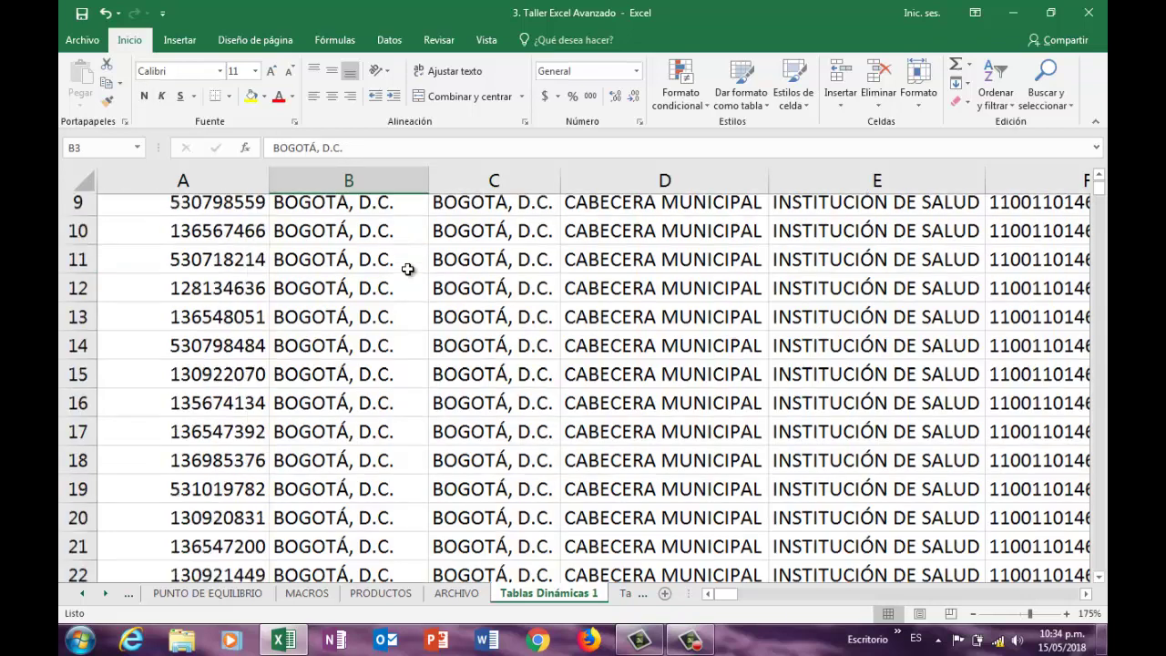
{"action": "scroll", "coordinate": [408, 269], "scroll_direction": "down", "scroll_amount": 3}
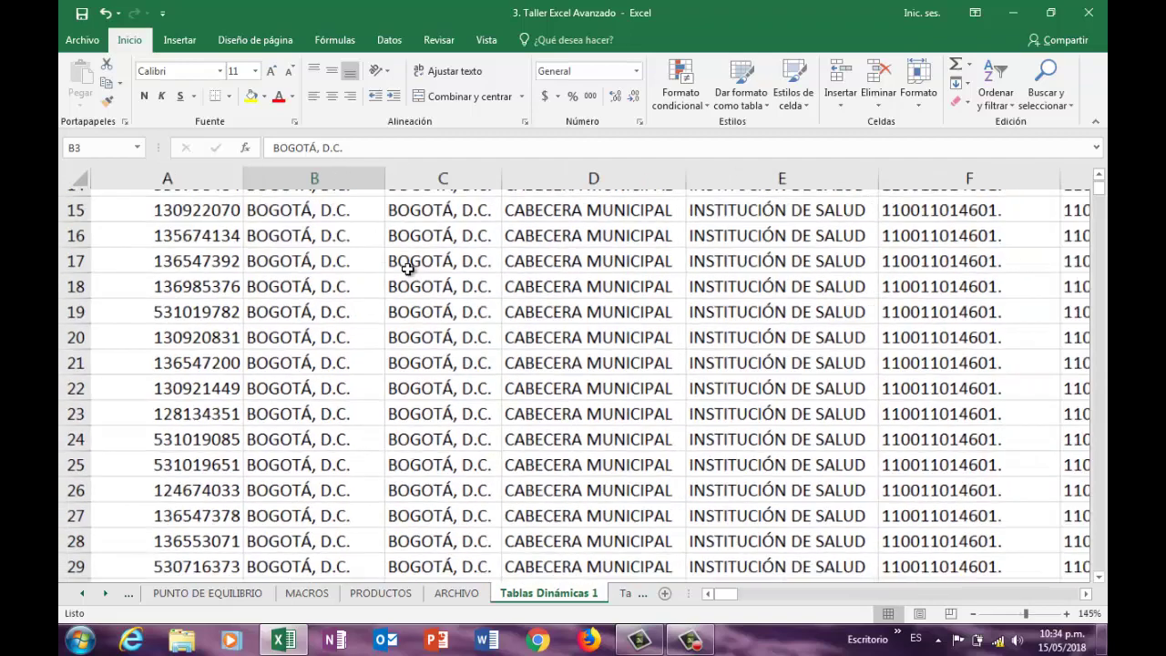
{"action": "scroll", "coordinate": [403, 266], "scroll_direction": "up", "scroll_amount": 5}
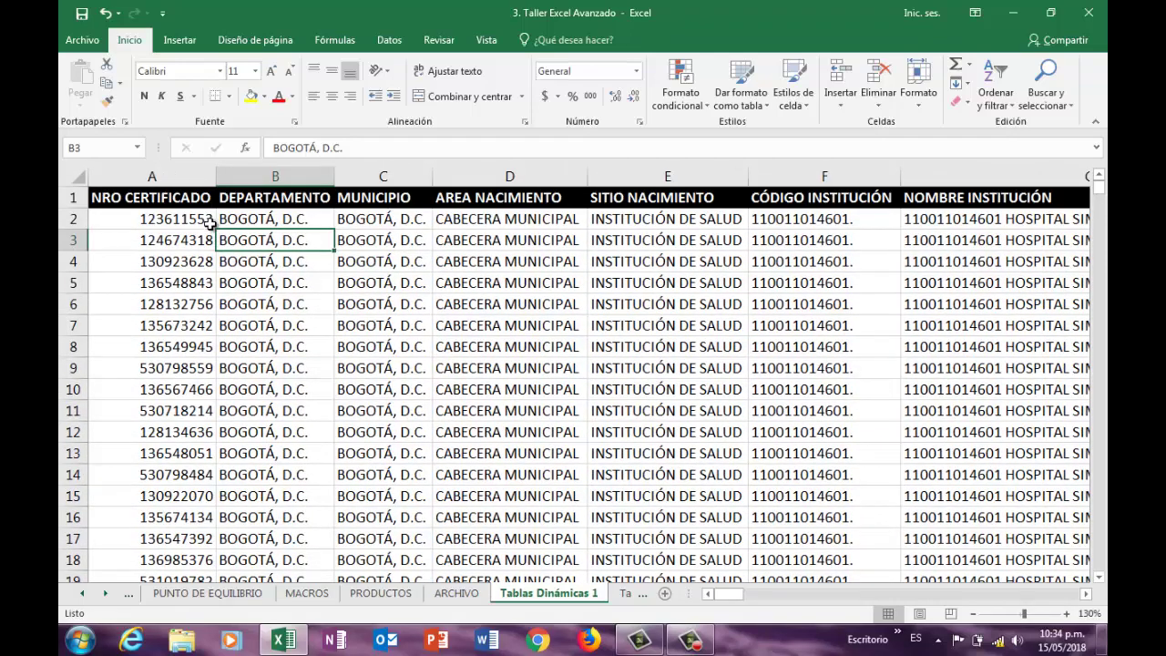
{"action": "left_click", "coordinate": [153, 176]}
{"action": "left_click_drag", "start_coordinate": [153, 176], "coordinate": [996, 179]}
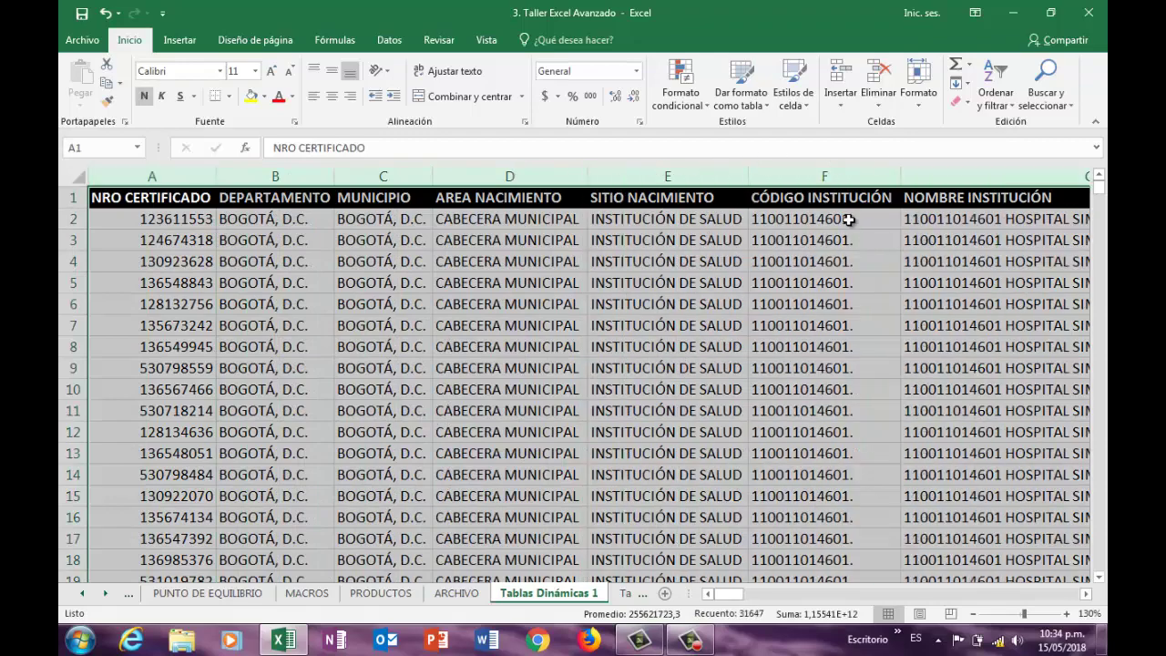
Step: Review the first birth record's fields along row 2, past FECHA ANTERIOR HIJO NACIDO VIVO, and return to A2
{"action": "left_click", "coordinate": [847, 217]}
{"action": "key", "text": "Right"}
{"action": "key", "text": "Right"}
{"action": "key", "text": "Right"}
{"action": "key", "text": "Right"}
{"action": "key", "text": "Right"}
{"action": "key", "text": "Right"}
{"action": "key", "text": "Right"}
{"action": "key", "text": "Right"}
{"action": "key", "text": "Right"}
{"action": "key", "text": "Right"}
{"action": "key", "text": "Right"}
{"action": "key", "text": "Right"}
{"action": "key", "text": "Right"}
{"action": "key", "text": "Right"}
{"action": "key", "text": "Right"}
{"action": "key", "text": "Right"}
{"action": "key", "text": "Right"}
{"action": "key", "text": "Right"}
{"action": "key", "text": "Right"}
{"action": "key", "text": "Right"}
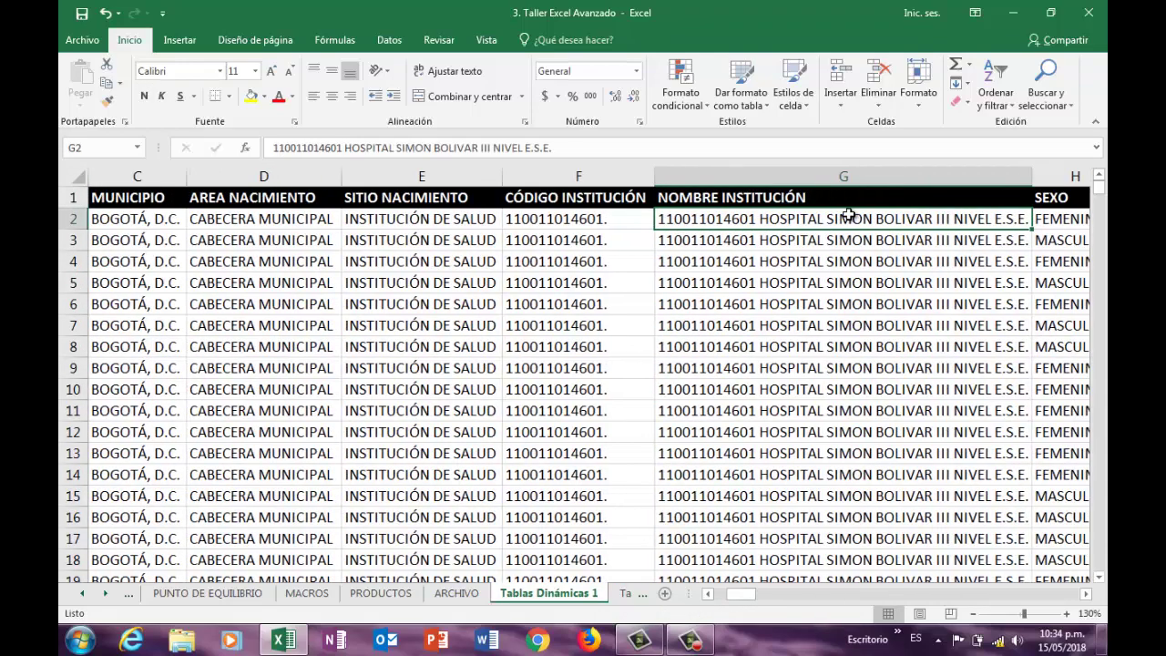
{"action": "key", "text": "Left"}
{"action": "key", "text": "Left"}
{"action": "key", "text": "Left"}
{"action": "key", "text": "Left"}
{"action": "key", "text": "Left"}
{"action": "key", "text": "Left"}
{"action": "key", "text": "Left"}
{"action": "key", "text": "Left"}
{"action": "key", "text": "Left"}
{"action": "key", "text": "Left"}
{"action": "key", "text": "Left"}
{"action": "key", "text": "Left"}
{"action": "key", "text": "Left"}
{"action": "key", "text": "Left"}
{"action": "key", "text": "Left"}
{"action": "key", "text": "Left"}
{"action": "key", "text": "Left"}
{"action": "key", "text": "Left"}
{"action": "key", "text": "Left"}
{"action": "key", "text": "Left"}
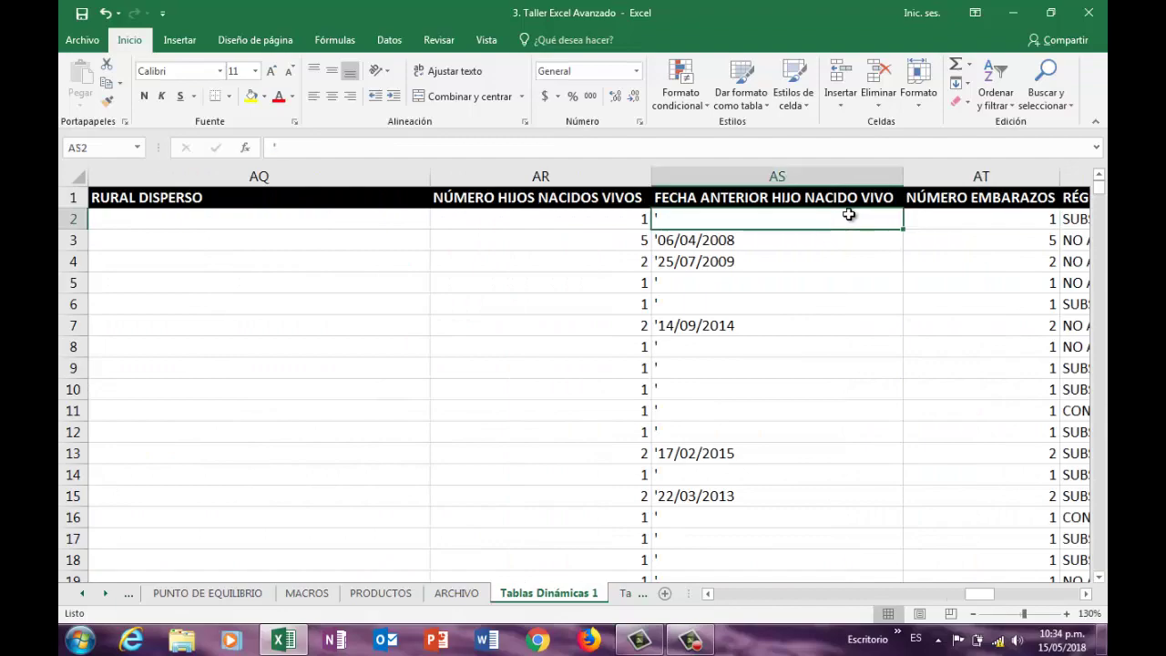
{"action": "key", "text": "Left"}
{"action": "key", "text": "Left"}
{"action": "key", "text": "Left"}
{"action": "key", "text": "Left"}
{"action": "key", "text": "Left"}
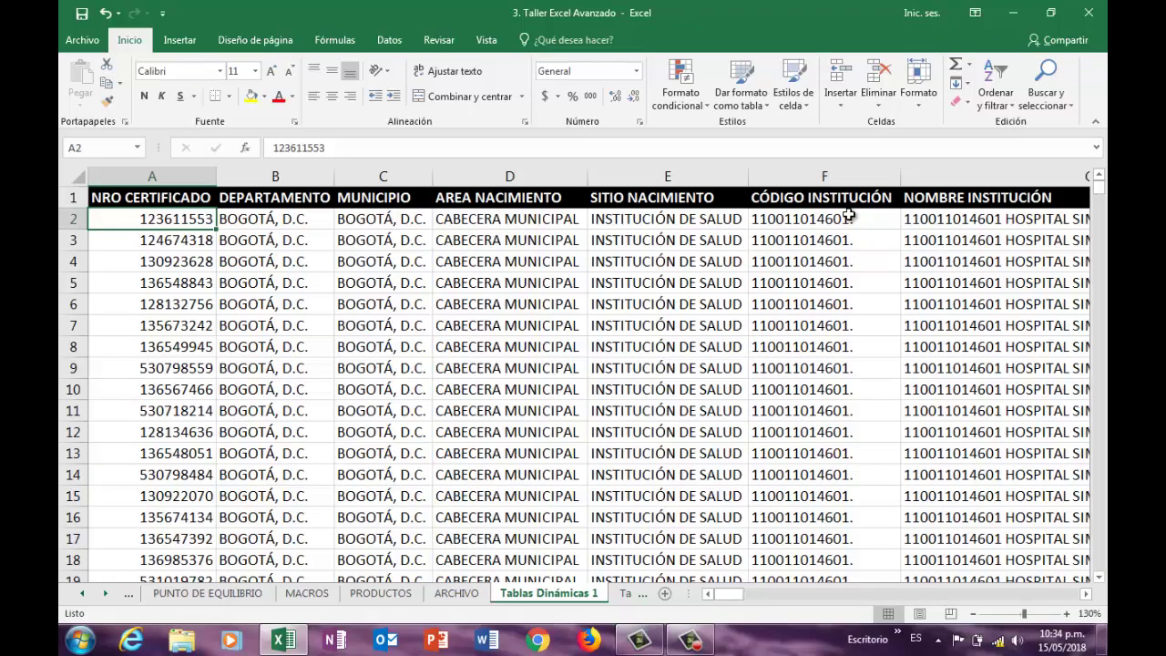
Step: Go to the last birth record in column A and return to the heading in A1
{"action": "key", "text": "End"}
{"action": "key", "text": "Down"}
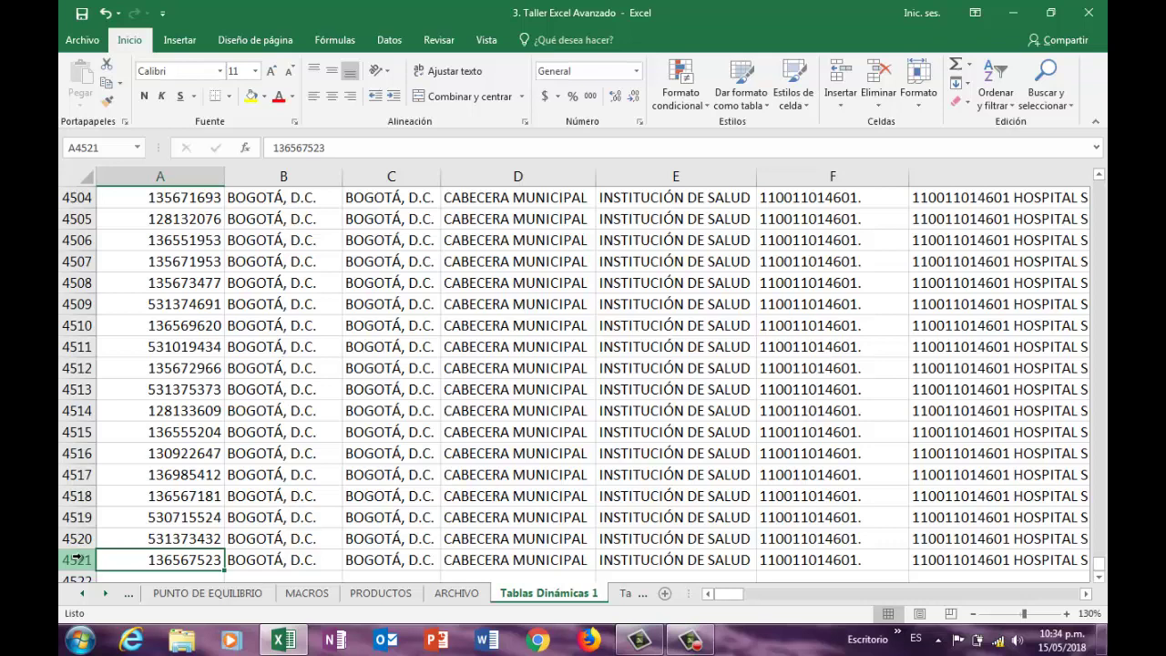
{"action": "key", "text": "ctrl+Home"}
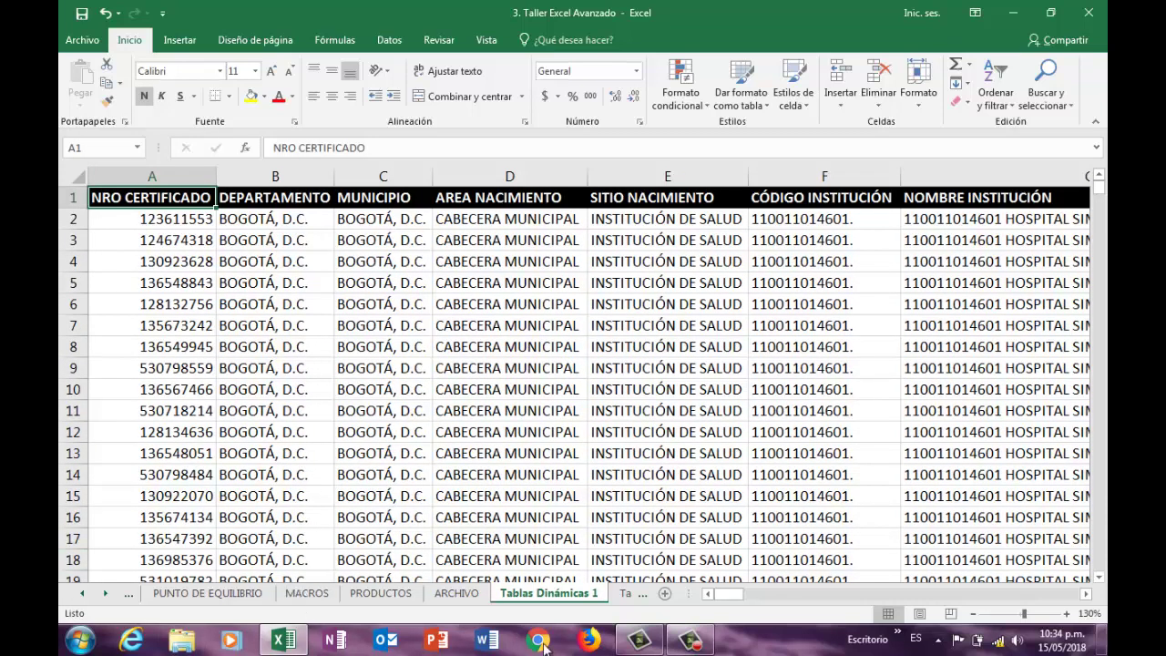
Step: Open the Tablas Dinámicas 2 sheet and review the shipment columns from Despacho No. through Estado along row 4
{"action": "left_click", "coordinate": [623, 593]}
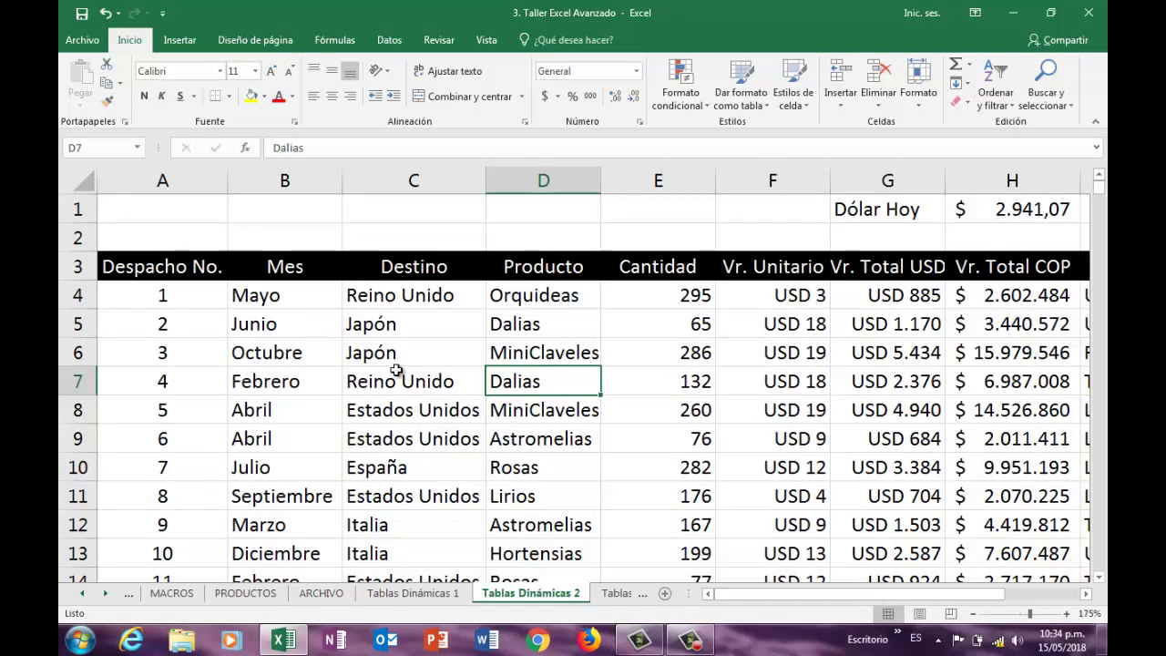
{"action": "left_click", "coordinate": [159, 288]}
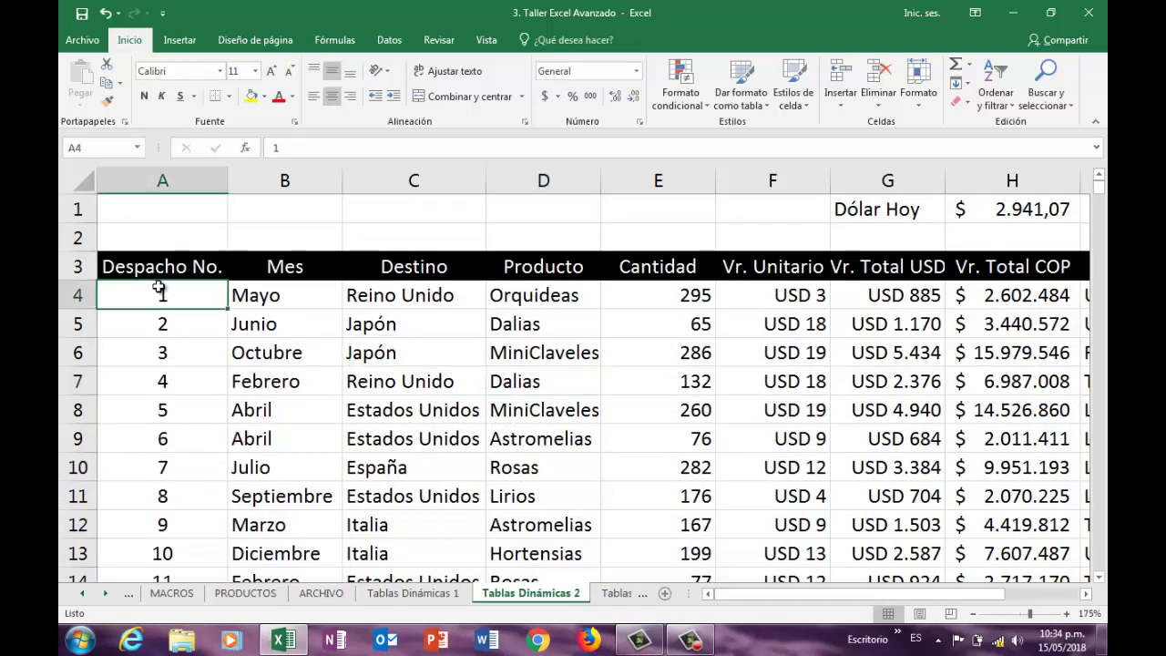
{"action": "key", "text": "Right"}
{"action": "key", "text": "Right"}
{"action": "key", "text": "Right"}
{"action": "key", "text": "Right"}
{"action": "key", "text": "Right"}
{"action": "key", "text": "Right"}
{"action": "key", "text": "Right"}
{"action": "key", "text": "Right"}
{"action": "key", "text": "Right"}
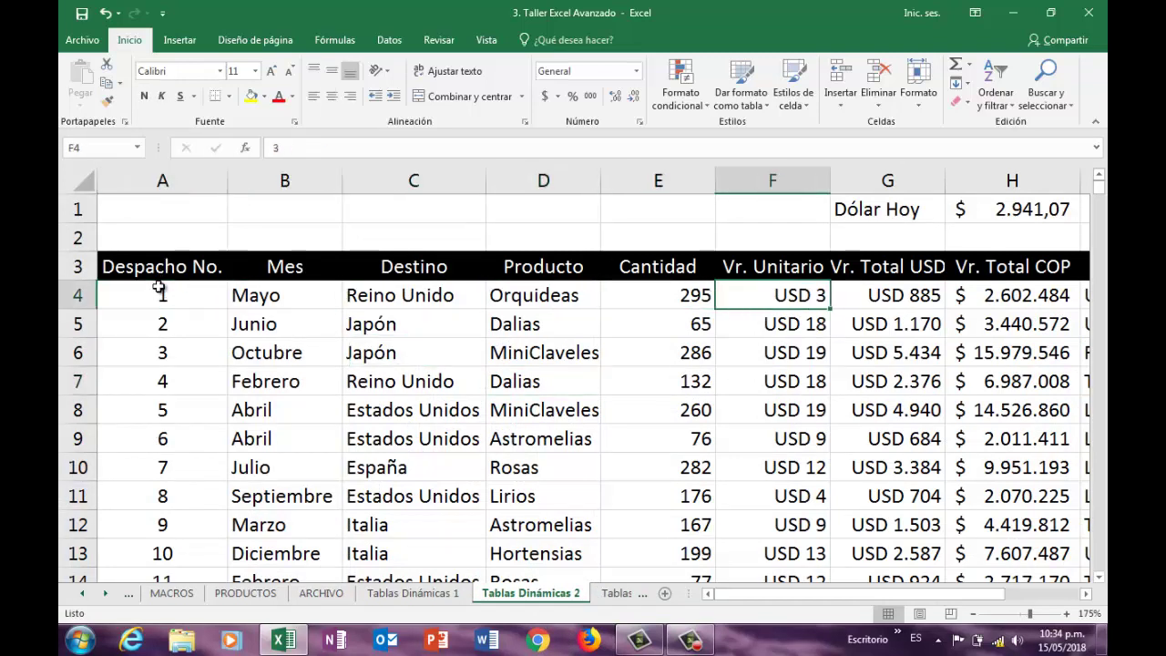
{"action": "key", "text": "Right"}
{"action": "key", "text": "Right"}
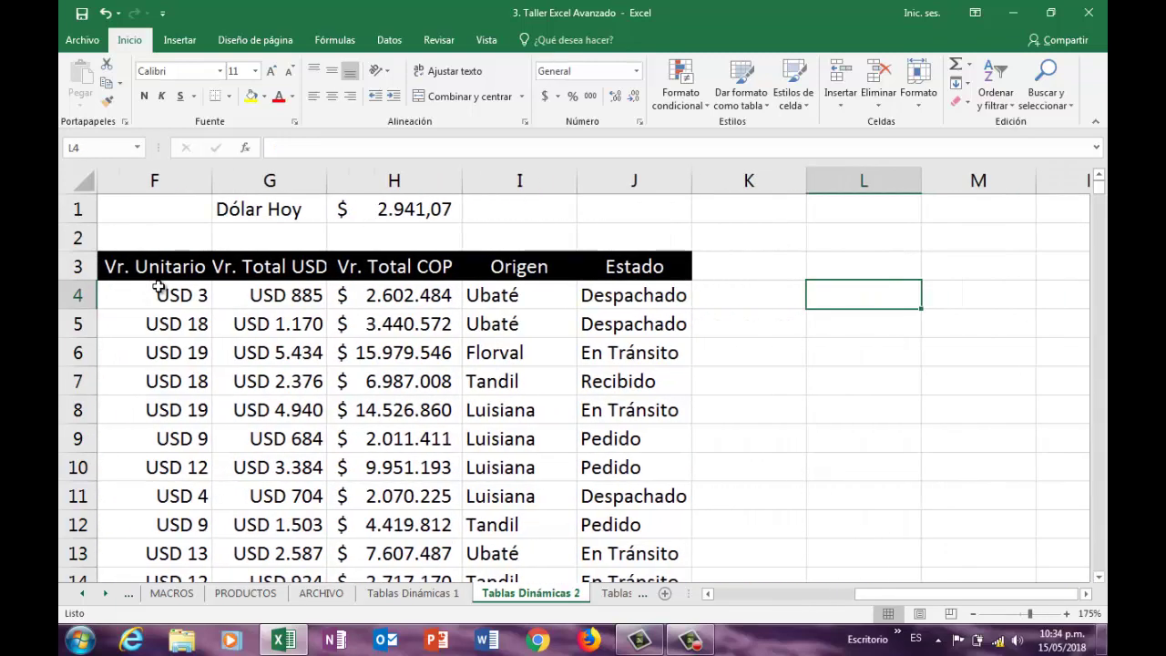
Step: Go back to the first shipment in A4, check the last shipment in column A and return to A1
{"action": "key", "text": "Left"}
{"action": "key", "text": "Left"}
{"action": "key", "text": "Left"}
{"action": "key", "text": "Left"}
{"action": "key", "text": "Left"}
{"action": "key", "text": "Left"}
{"action": "key", "text": "Left"}
{"action": "key", "text": "Left"}
{"action": "key", "text": "Left"}
{"action": "key", "text": "Left"}
{"action": "key", "text": "Left"}
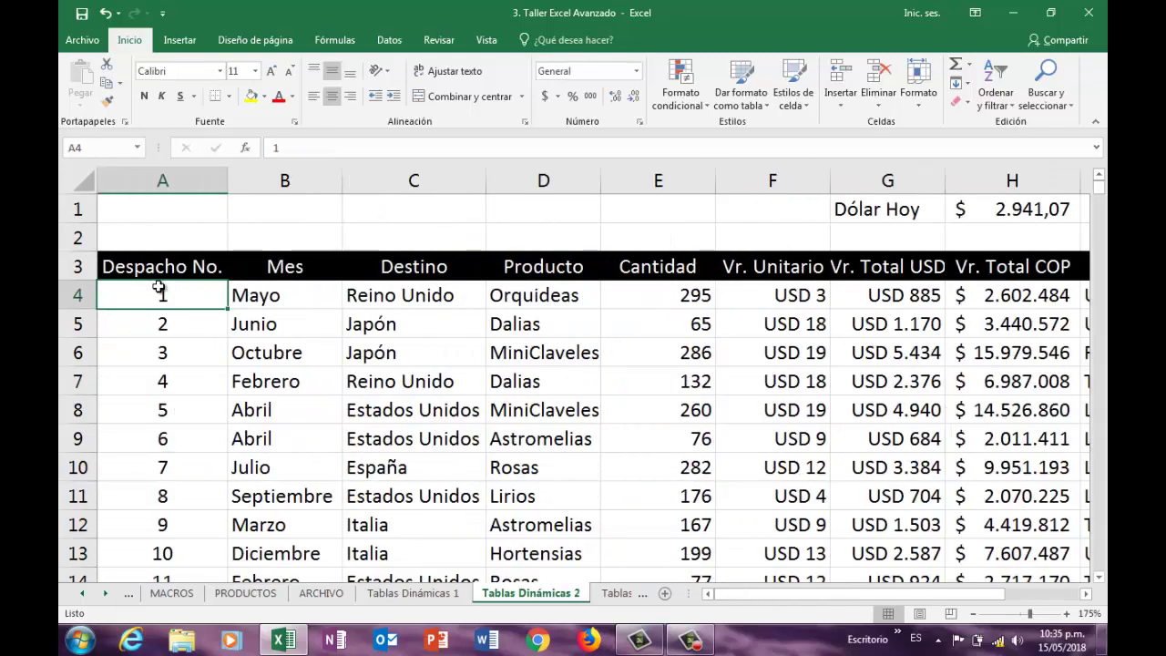
{"action": "key", "text": "End"}
{"action": "key", "text": "Down"}
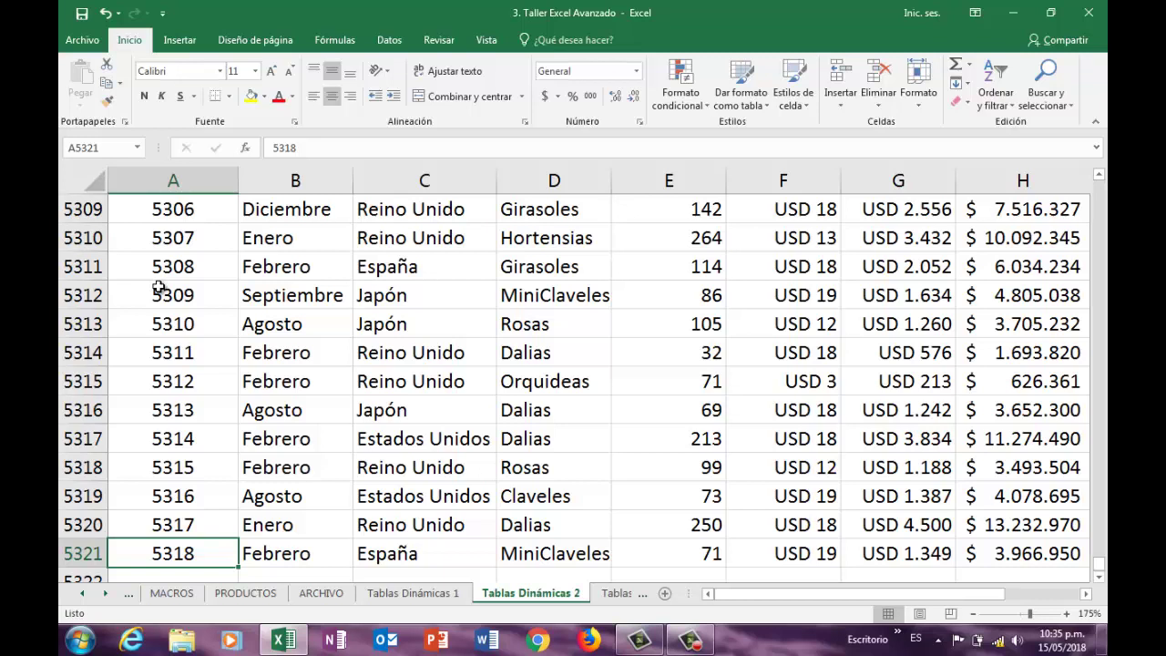
{"action": "key", "text": "ctrl+Home"}
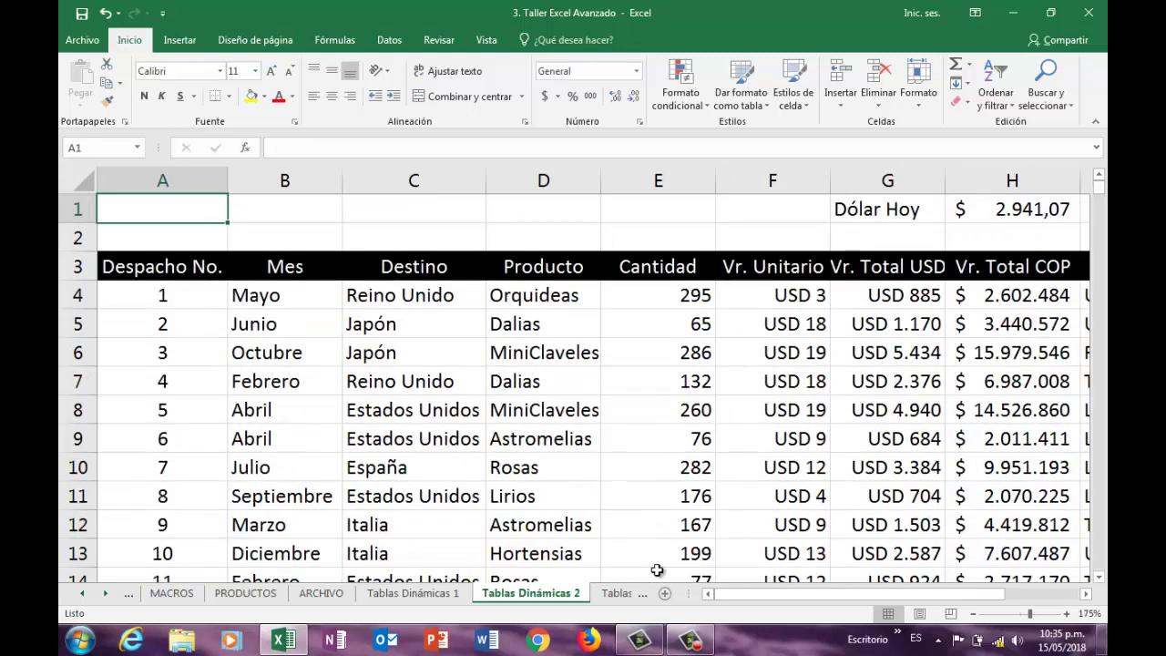
Step: Open the Tablas Dinámicas 3 sheet and go to the last school in the colegio column
{"action": "left_click", "coordinate": [627, 593]}
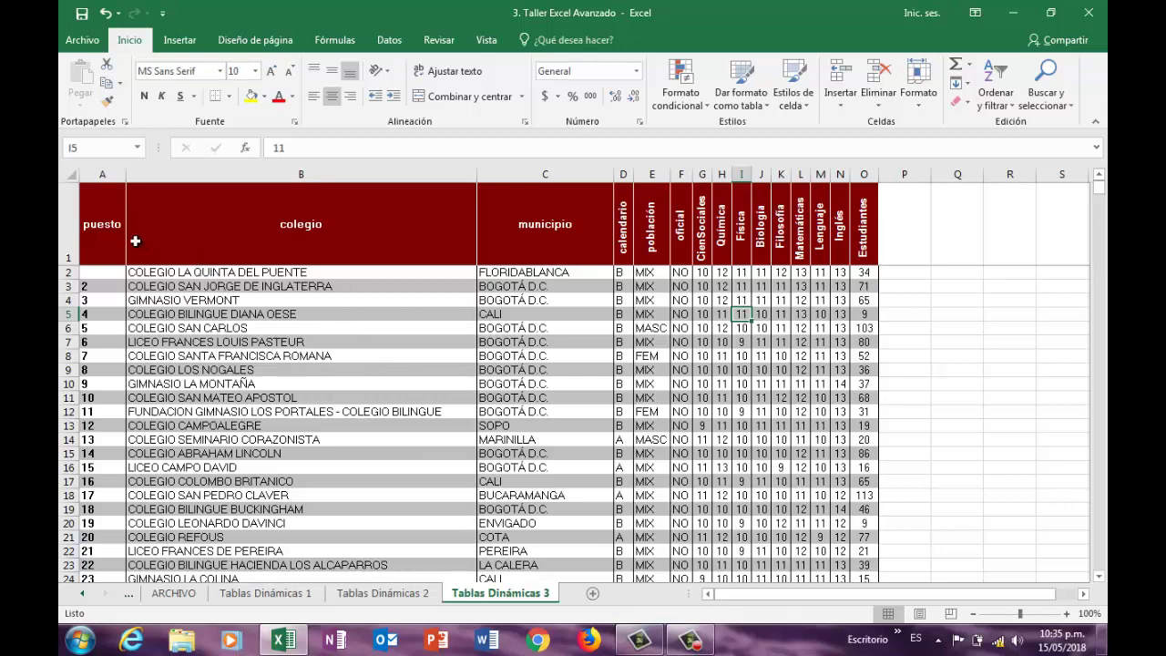
{"action": "left_click", "coordinate": [193, 343]}
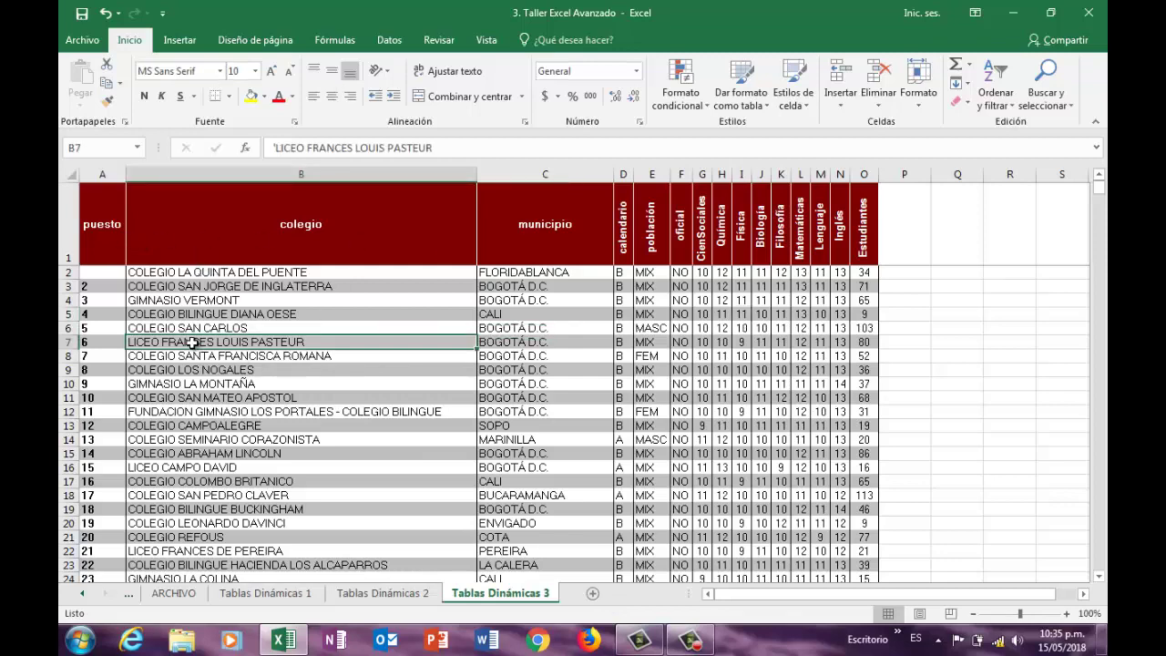
{"action": "key", "text": "End"}
{"action": "key", "text": "Down"}
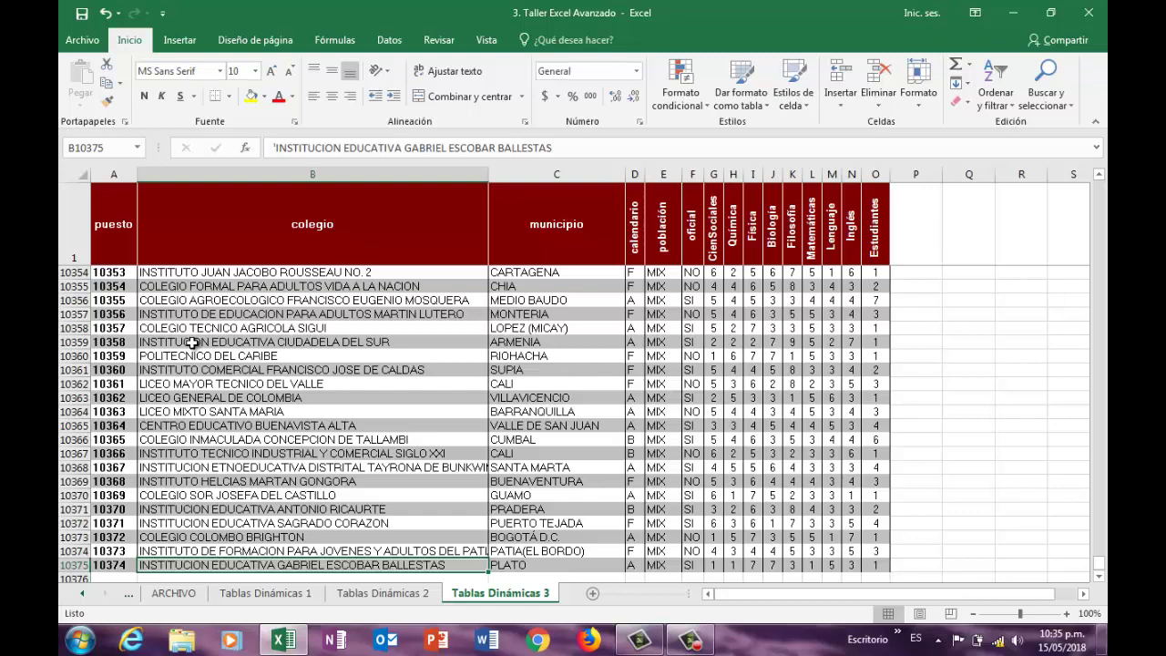
Step: Enter 1 in cell A2 as the puesto of COLEGIO LA QUINTA DEL PUENTE
{"action": "key", "text": "ctrl+Home"}
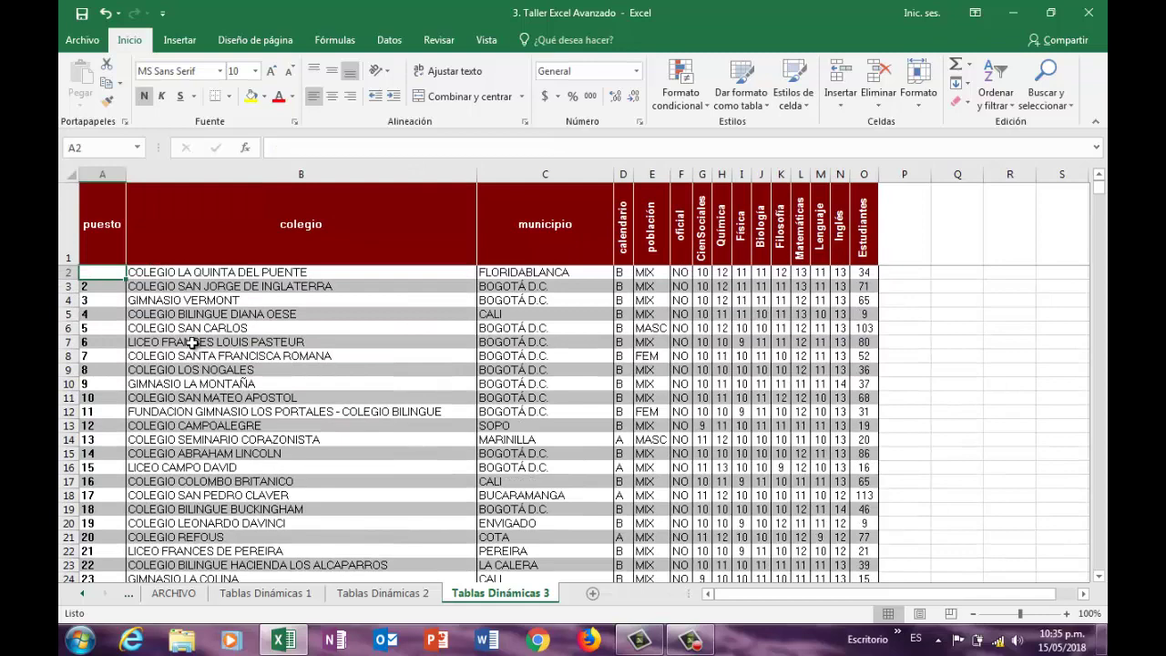
{"action": "type", "text": "1"}
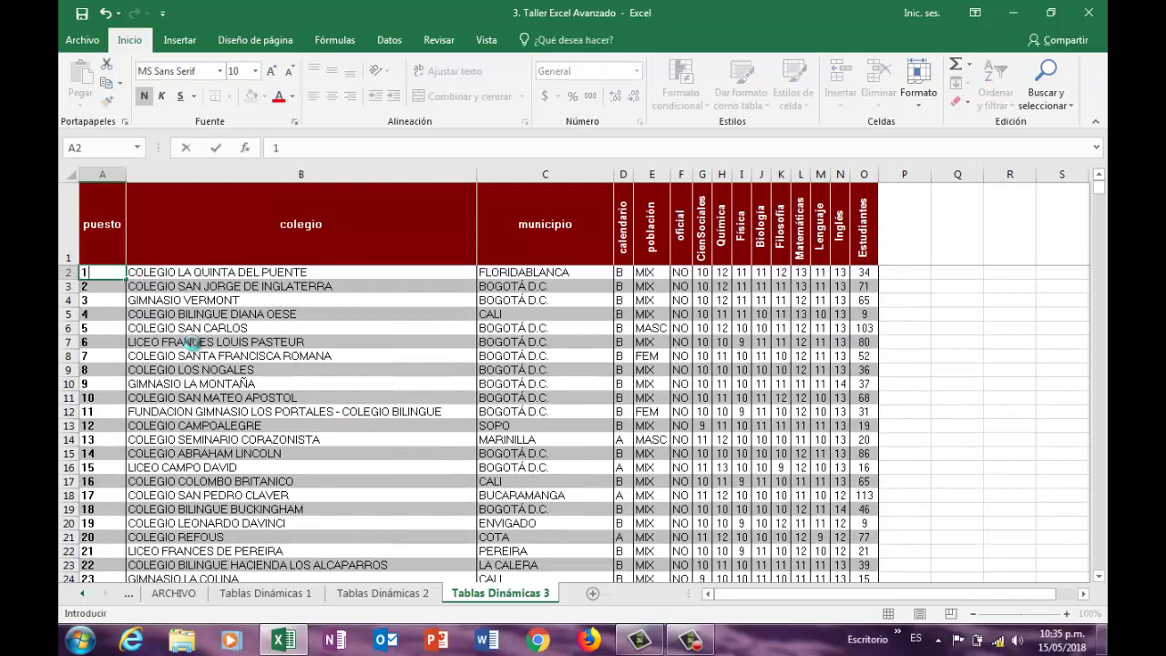
{"action": "key", "text": "Return"}
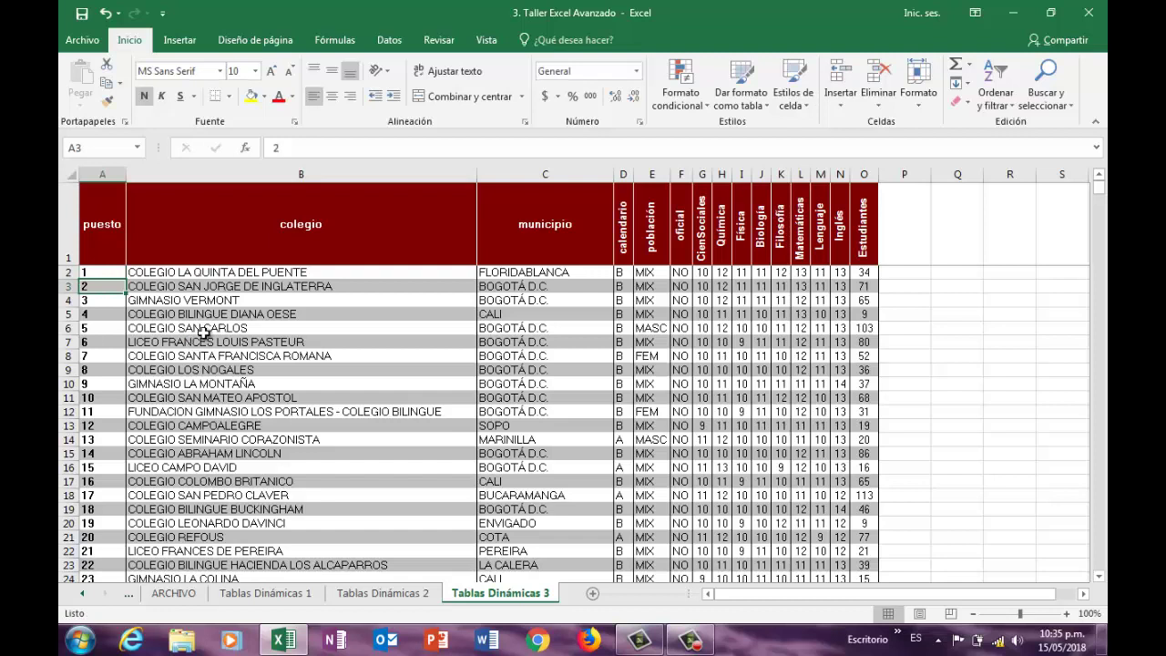
Step: Select the school table's headings from puesto to Estudiantes to examine them, and clear the selection
{"action": "left_click", "coordinate": [204, 330]}
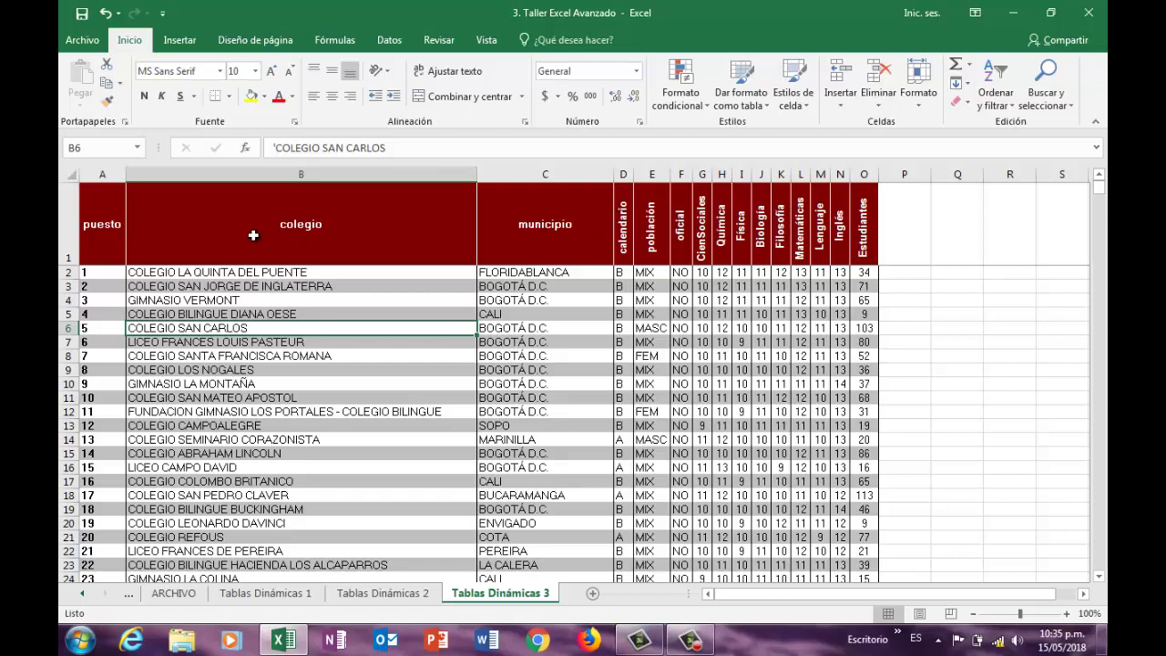
{"action": "left_click_drag", "start_coordinate": [100, 226], "coordinate": [858, 231]}
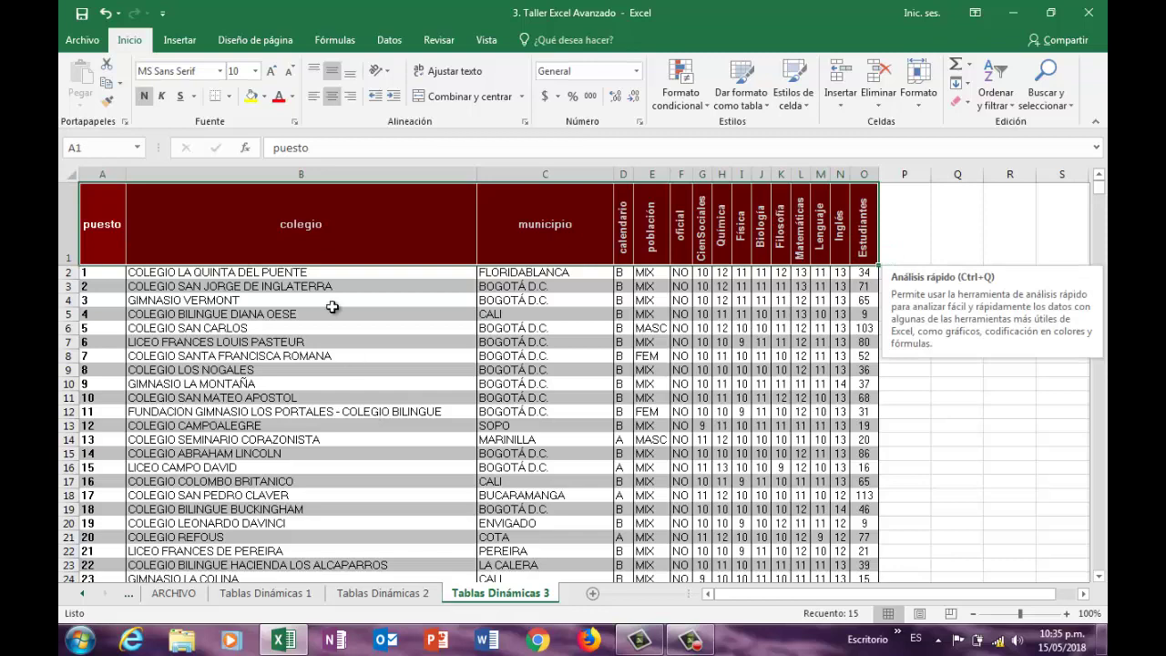
{"action": "left_click", "coordinate": [292, 422]}
Step: Return to the Tablas Dinámicas 1 sheet and keep the current Windows colour scheme without showing the message again
{"action": "left_click", "coordinate": [373, 593]}
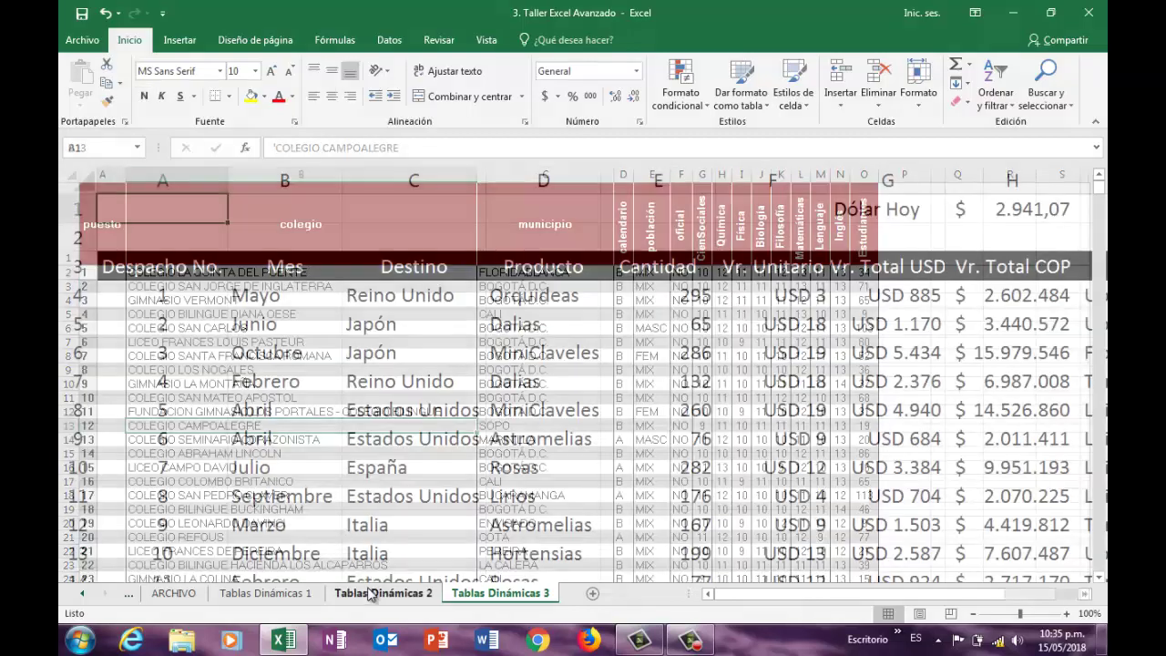
{"action": "left_click", "coordinate": [274, 593]}
{"action": "left_click", "coordinate": [475, 376]}
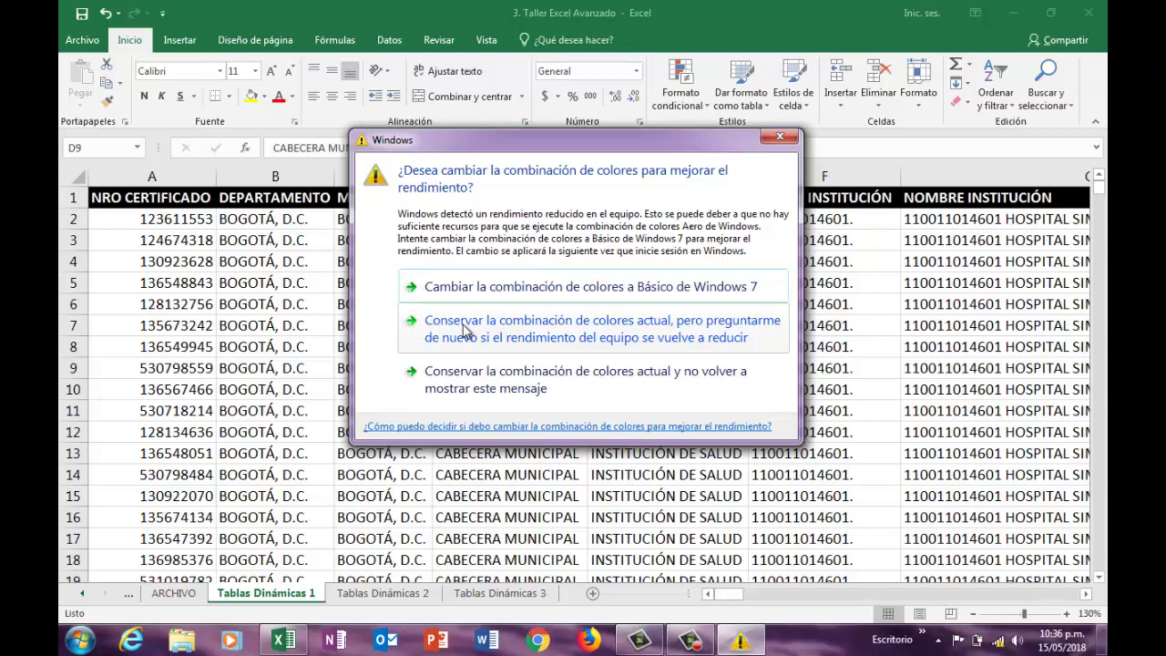
{"action": "left_click", "coordinate": [444, 389]}
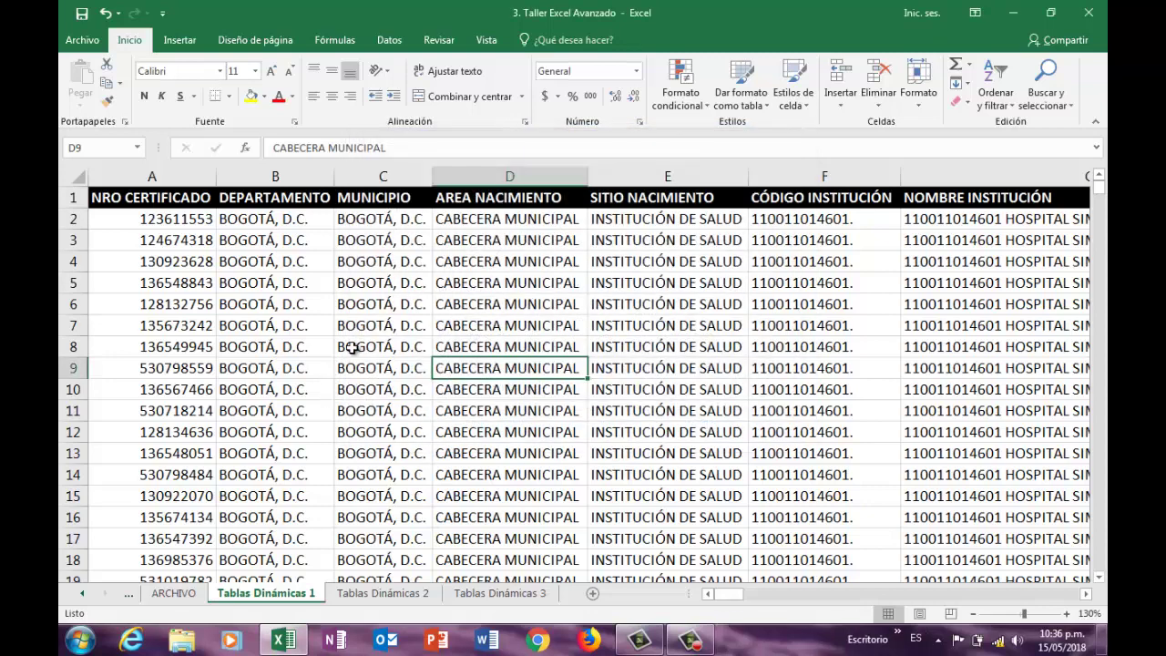
Step: Examine the record in row 4 field by field, from NRO CERTIFICADO through SEXO, PESO and TALLA
{"action": "left_click", "coordinate": [270, 318]}
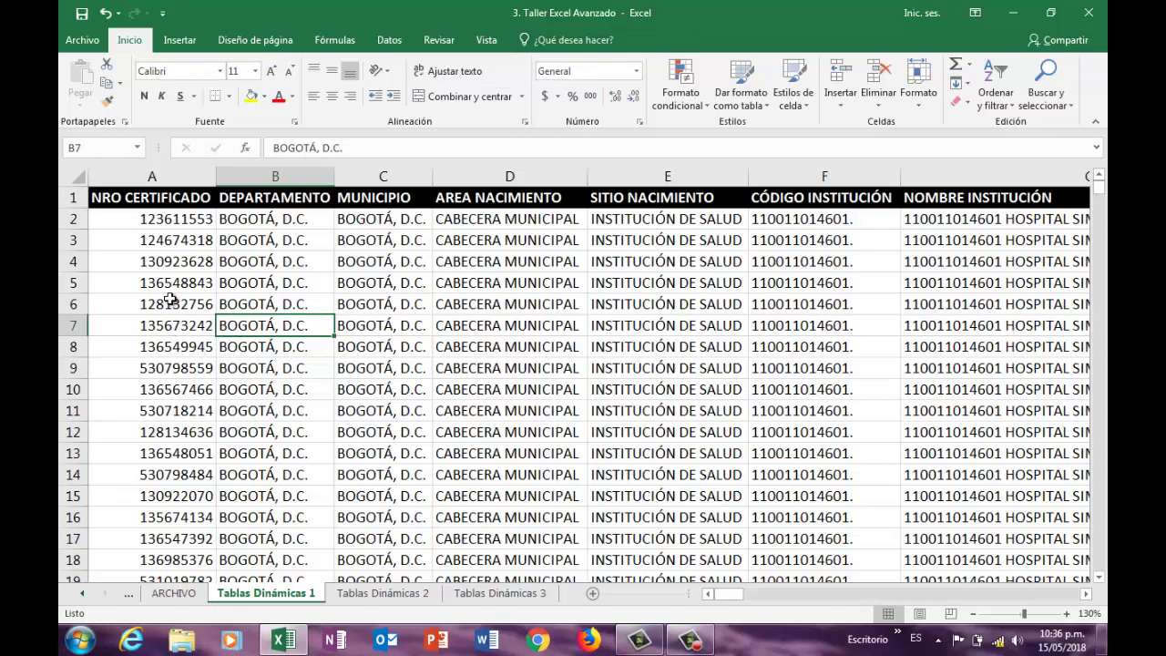
{"action": "left_click", "coordinate": [157, 193]}
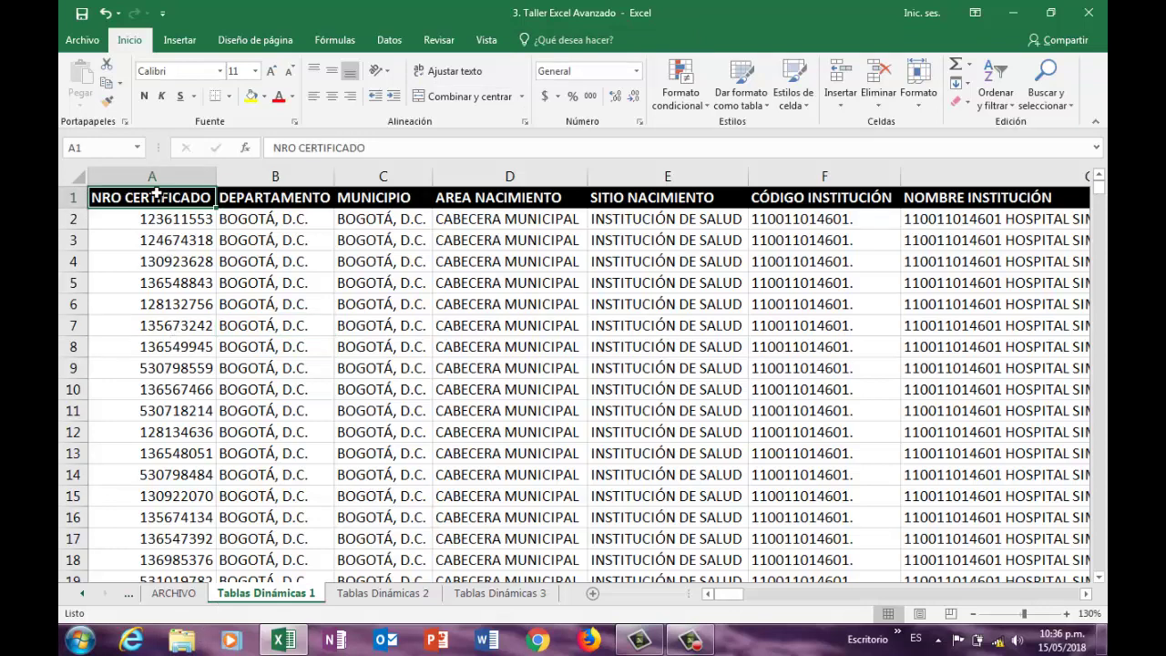
{"action": "left_click", "coordinate": [75, 261]}
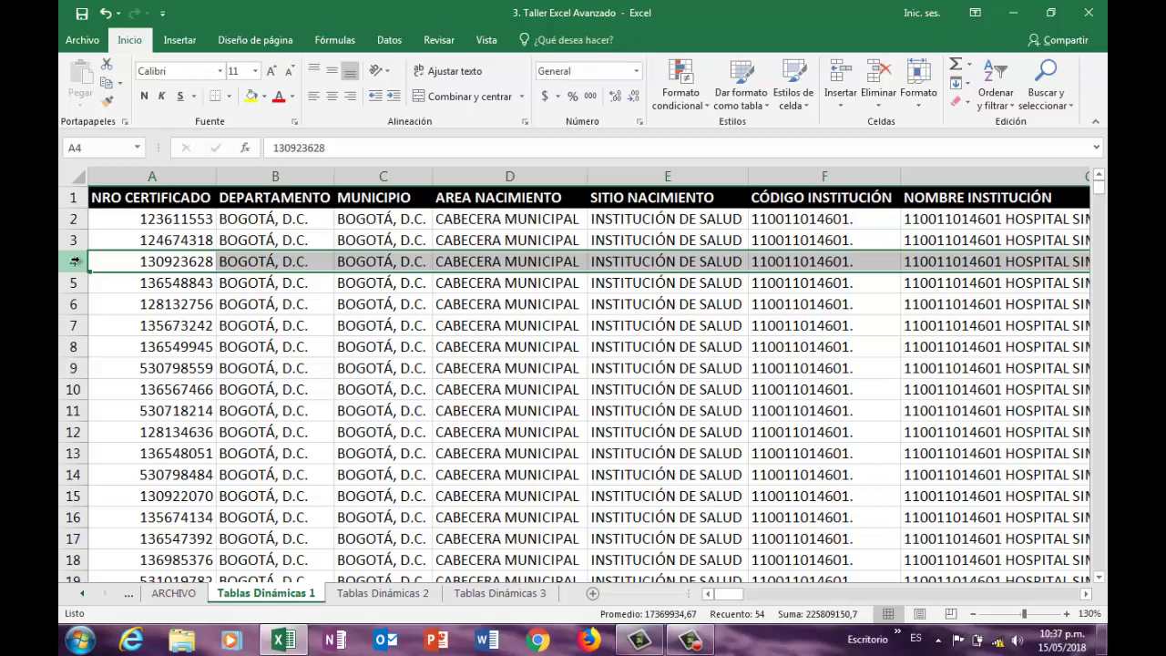
{"action": "key", "text": "Right"}
{"action": "key", "text": "Left"}
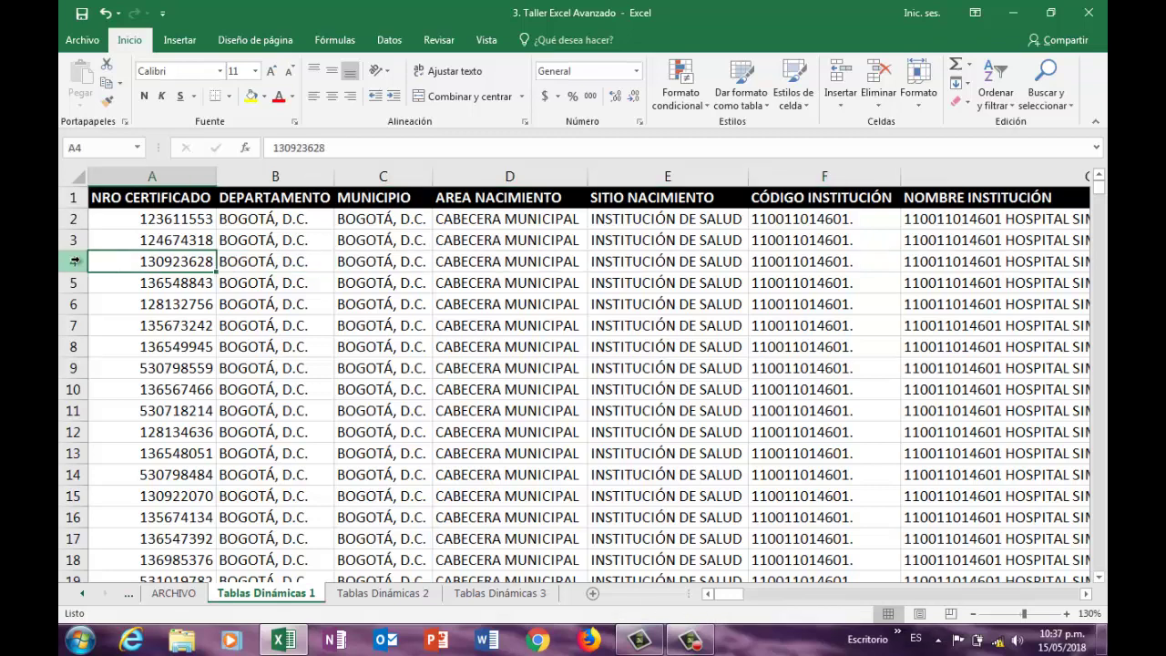
{"action": "key", "text": "Right"}
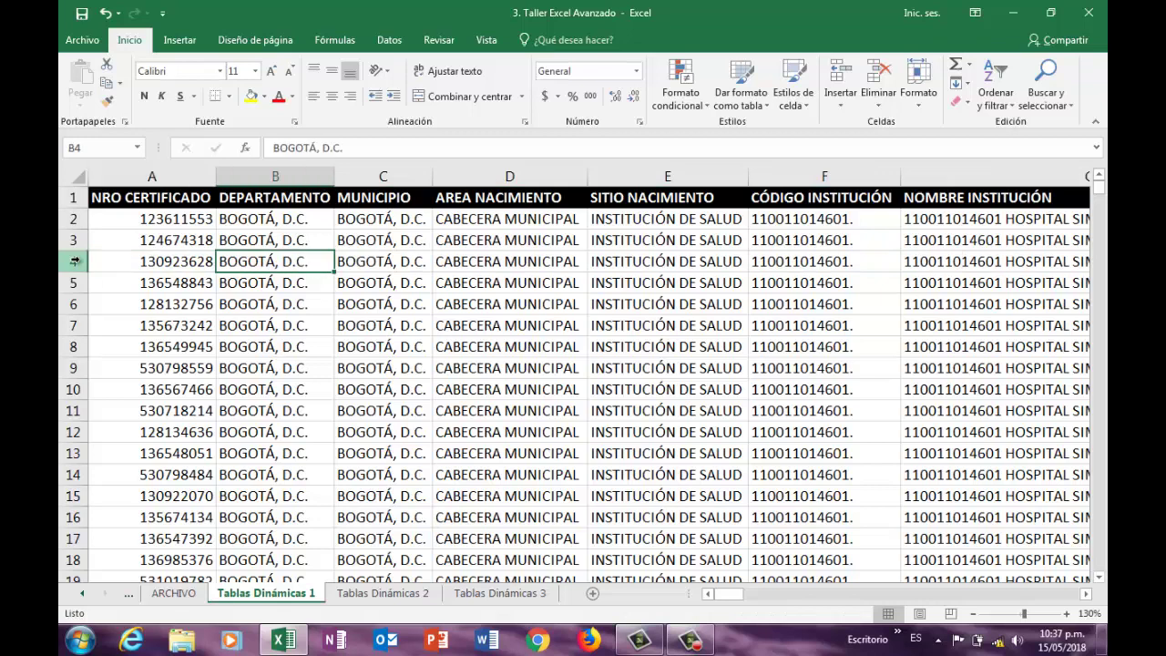
{"action": "key", "text": "Right"}
{"action": "key", "text": "Right"}
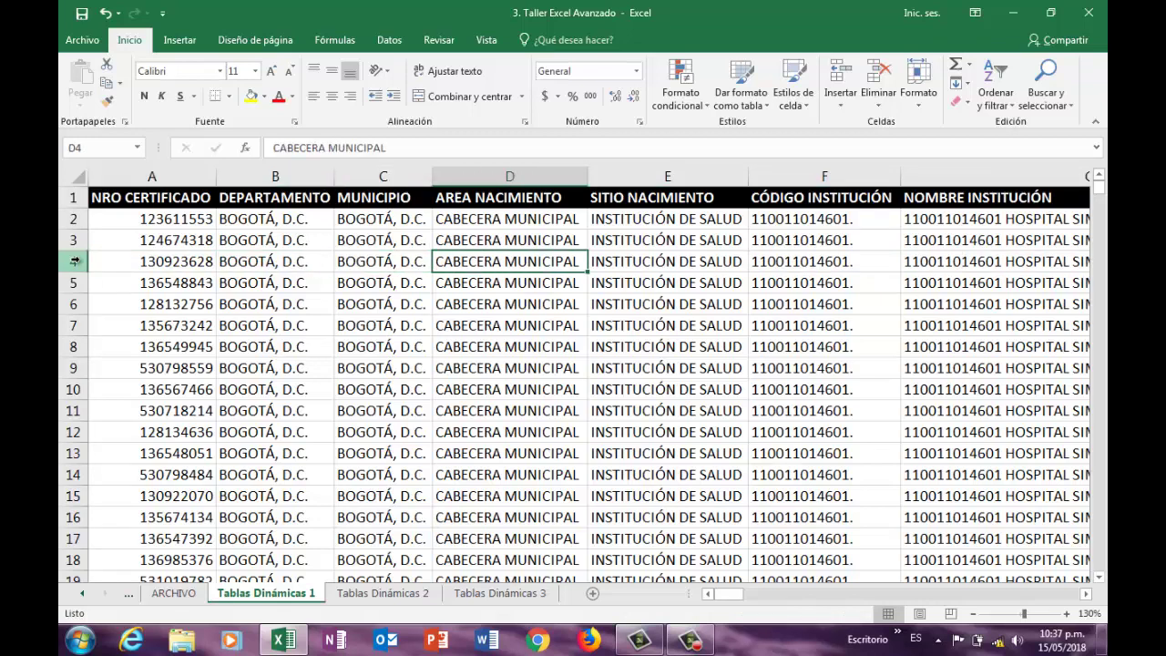
{"action": "key", "text": "Right"}
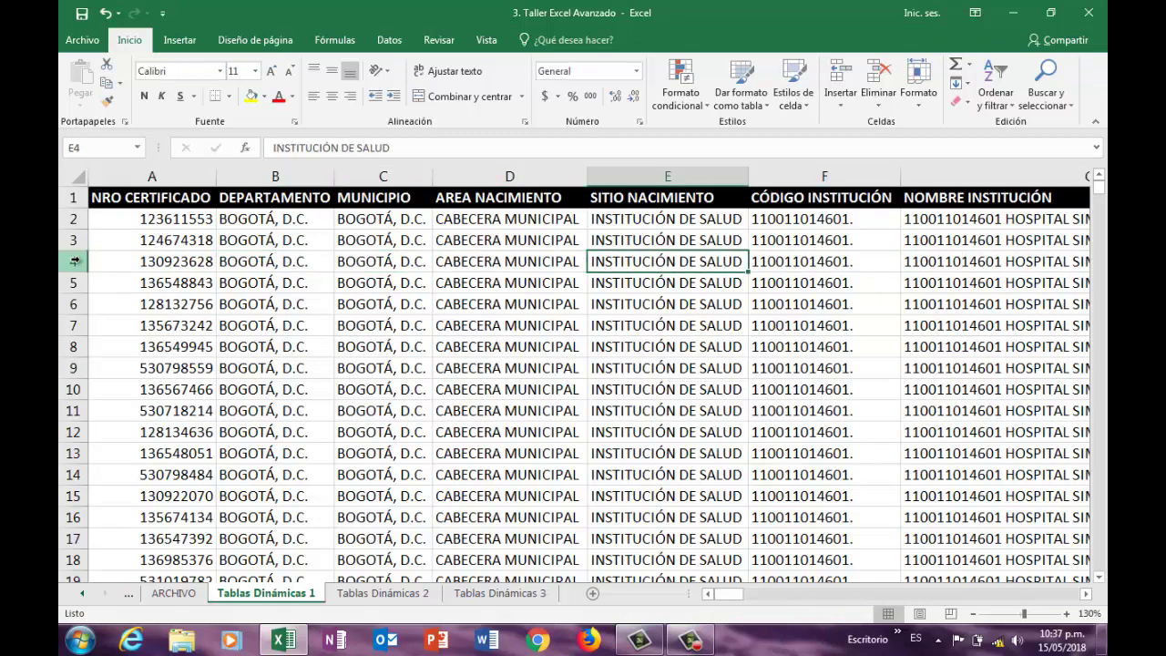
{"action": "key", "text": "Right"}
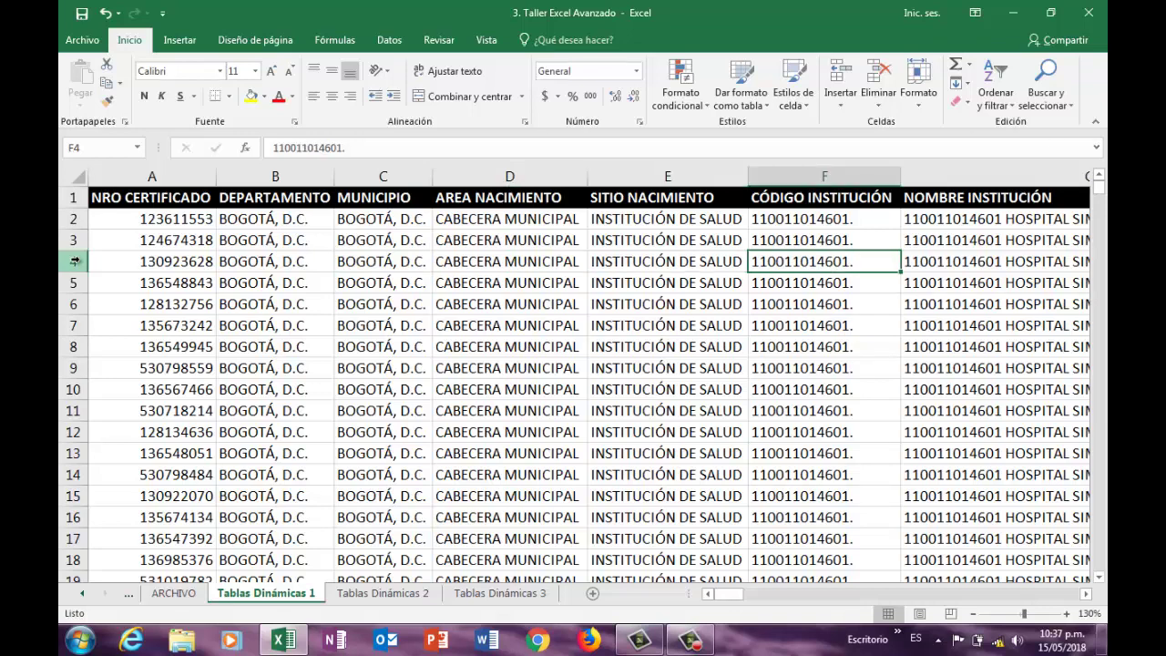
{"action": "key", "text": "Right"}
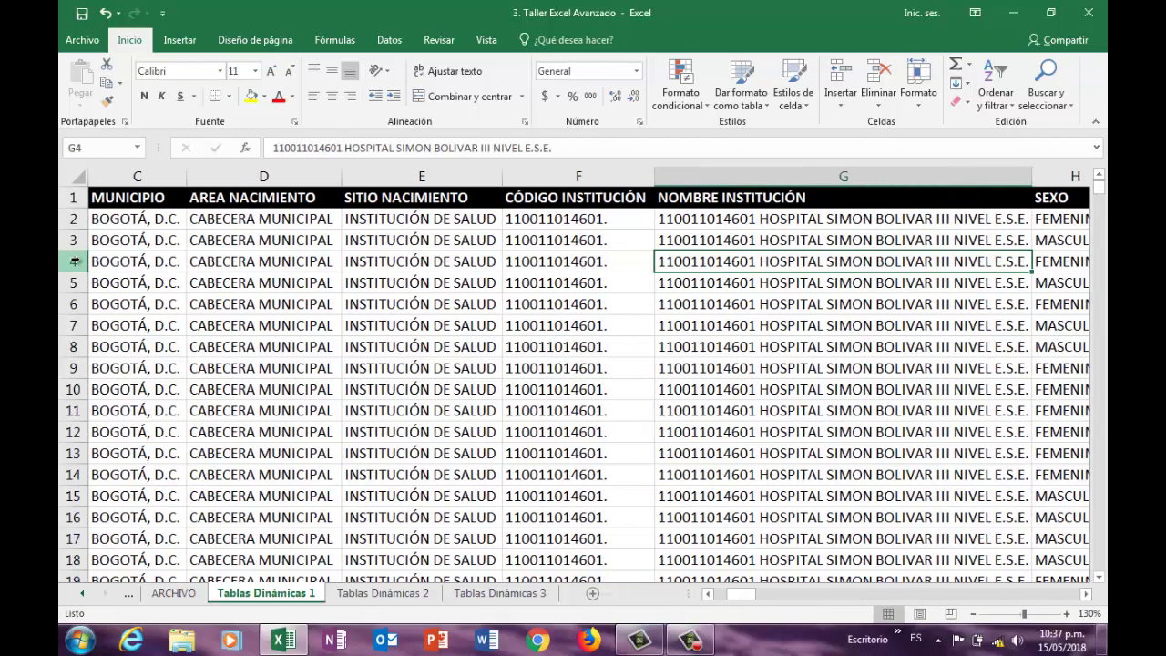
{"action": "key", "text": "Right"}
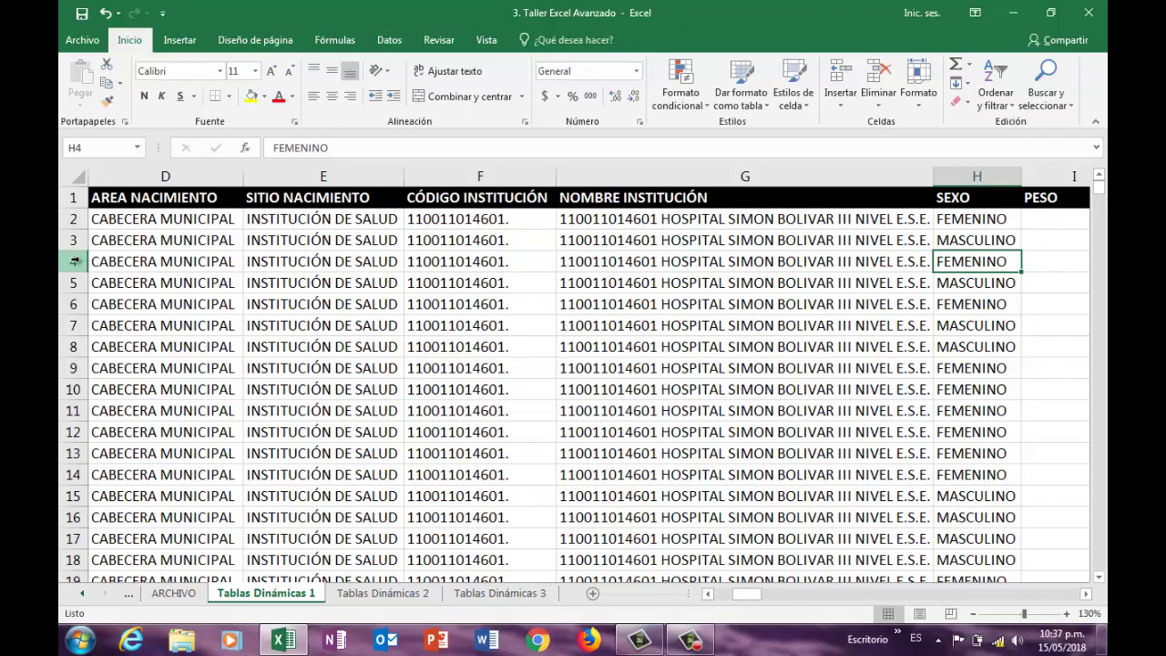
{"action": "key", "text": "Right"}
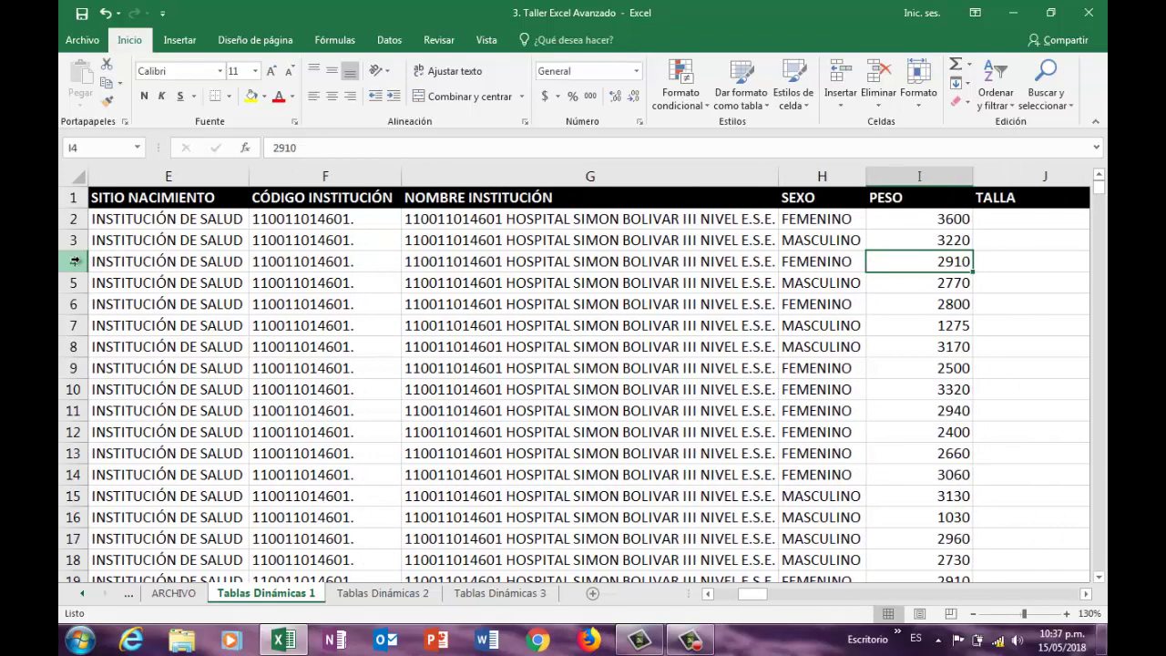
{"action": "key", "text": "Right"}
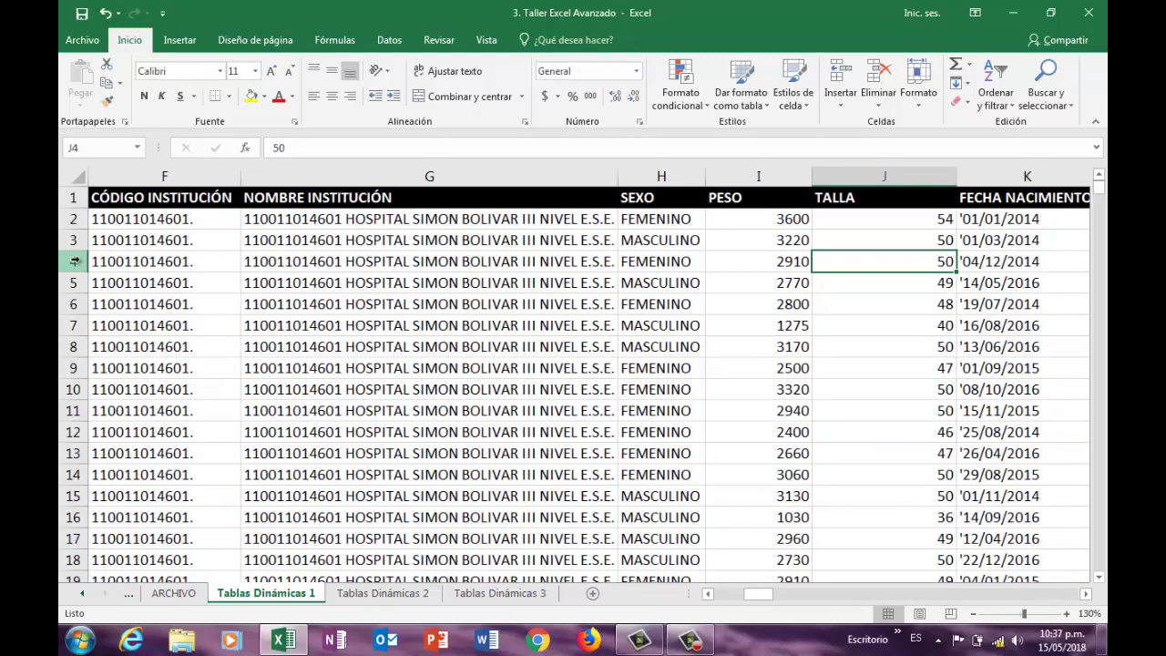
Step: Fit the widths of the PESO and TALLA columns to their contents
{"action": "double_click", "coordinate": [812, 176]}
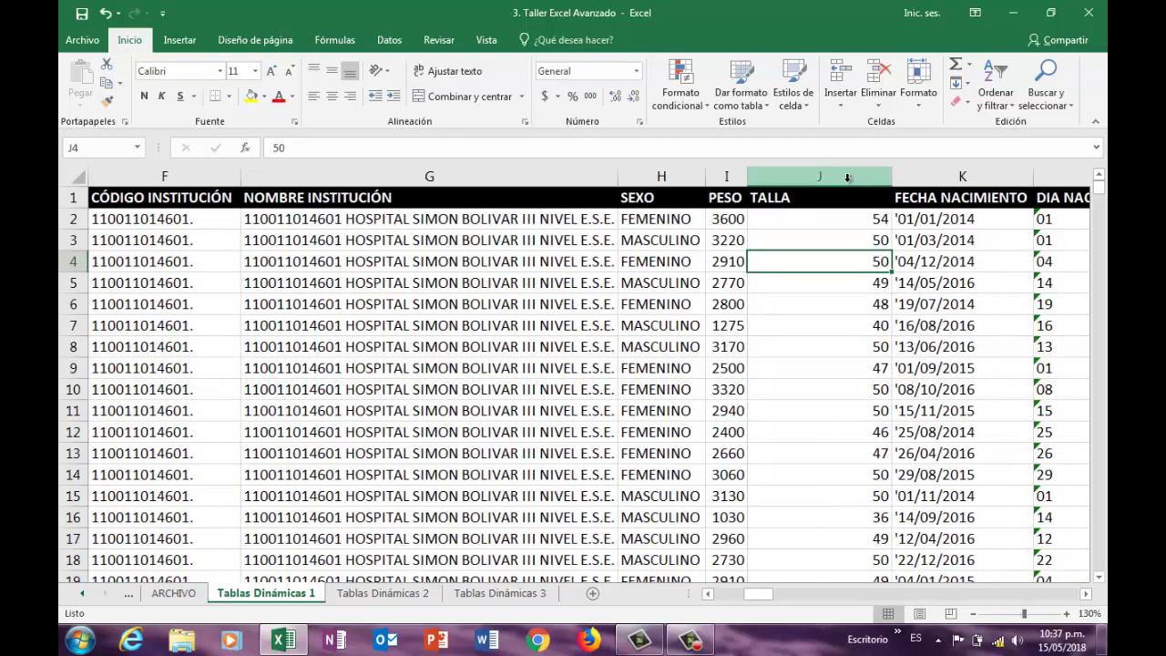
{"action": "left_click_drag", "start_coordinate": [891, 178], "coordinate": [893, 178]}
{"action": "double_click", "coordinate": [893, 177]}
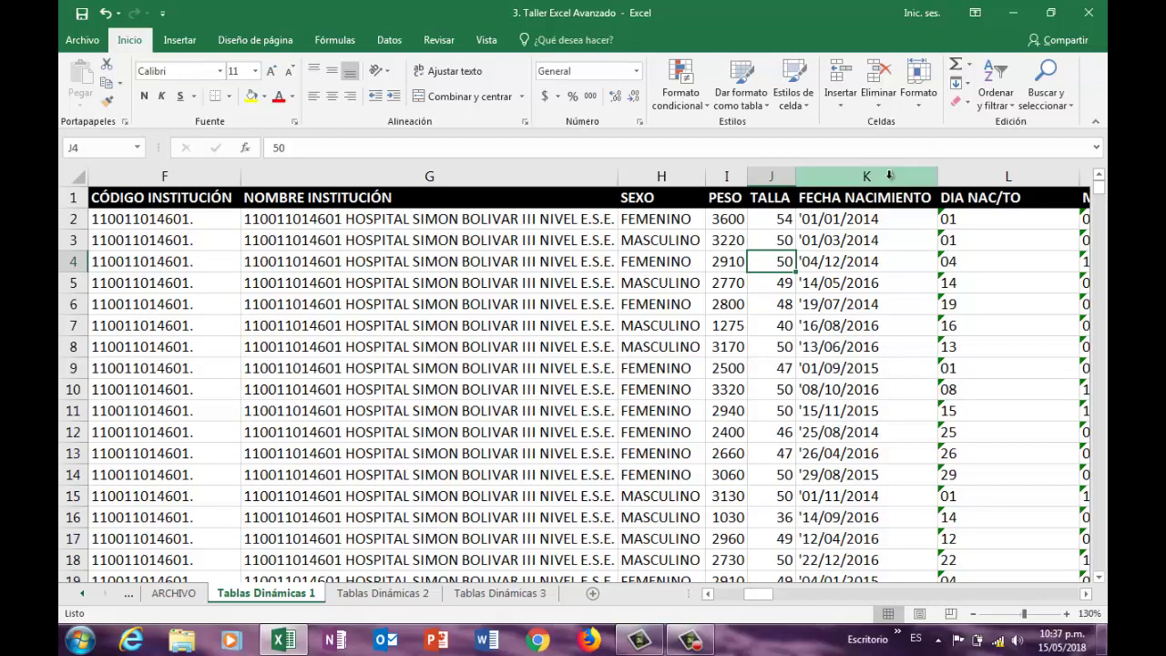
Step: Examine the birth and delivery fields of the row 4 record, from FECHA NACIMIENTO through MULTIPLICIDAD EMBARAZO
{"action": "key", "text": "Right"}
{"action": "key", "text": "Right"}
{"action": "key", "text": "Right"}
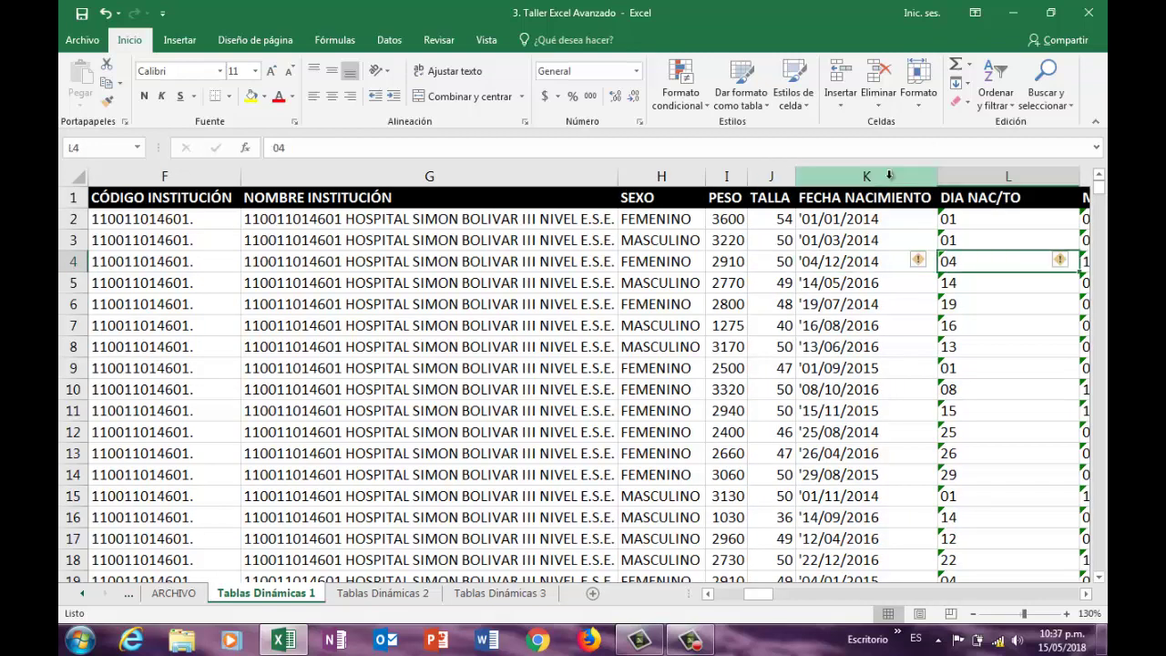
{"action": "key", "text": "Right"}
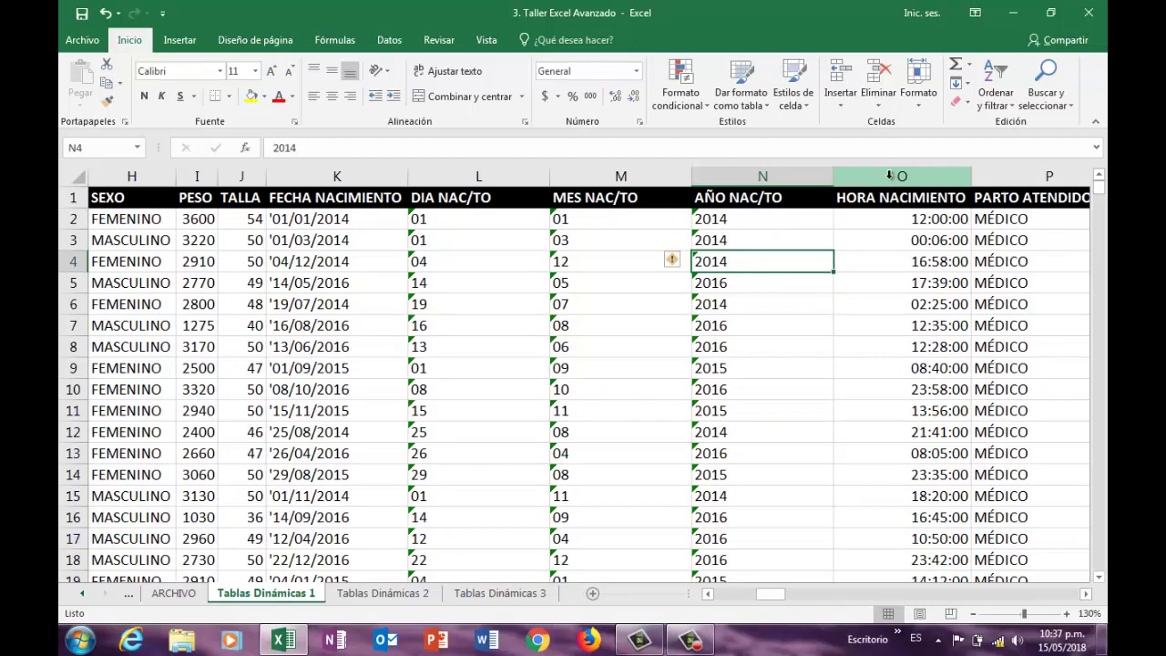
{"action": "key", "text": "Right"}
{"action": "key", "text": "Right"}
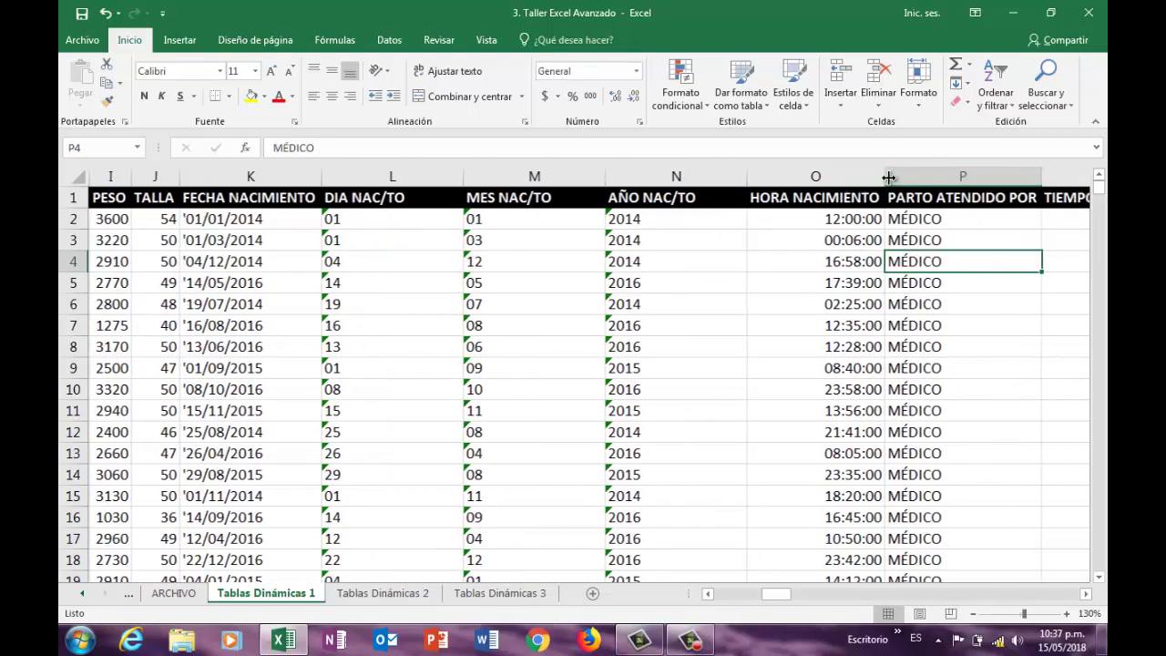
{"action": "key", "text": "Right"}
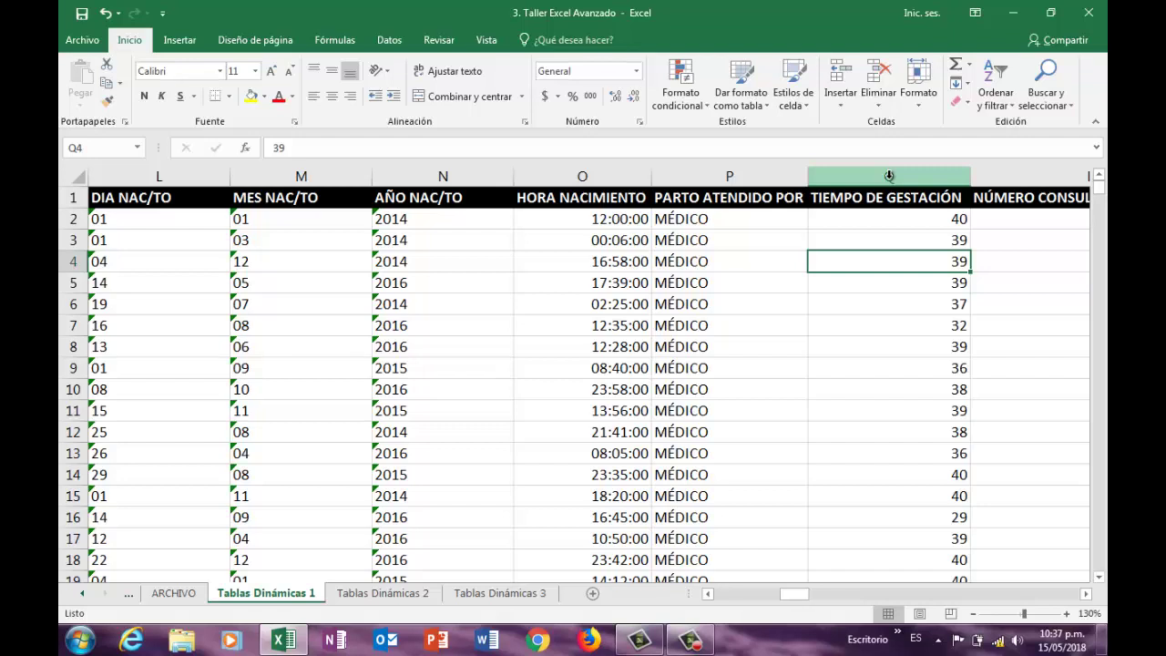
{"action": "key", "text": "Right"}
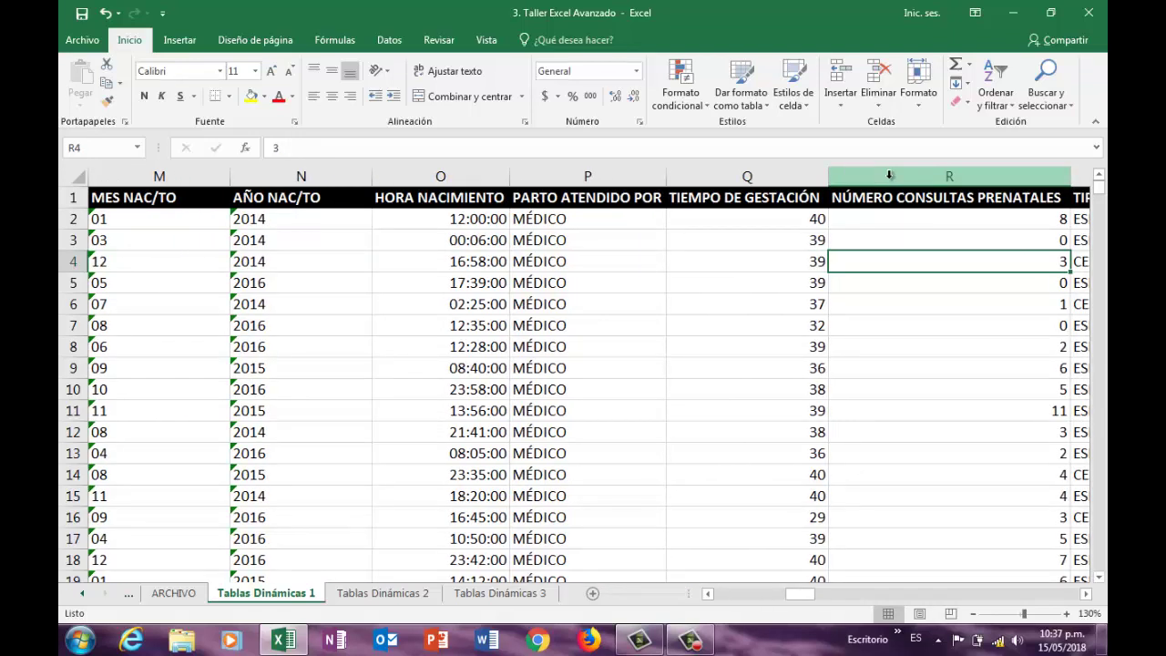
{"action": "scroll", "coordinate": [889, 174], "scroll_direction": "right", "scroll_amount": 1}
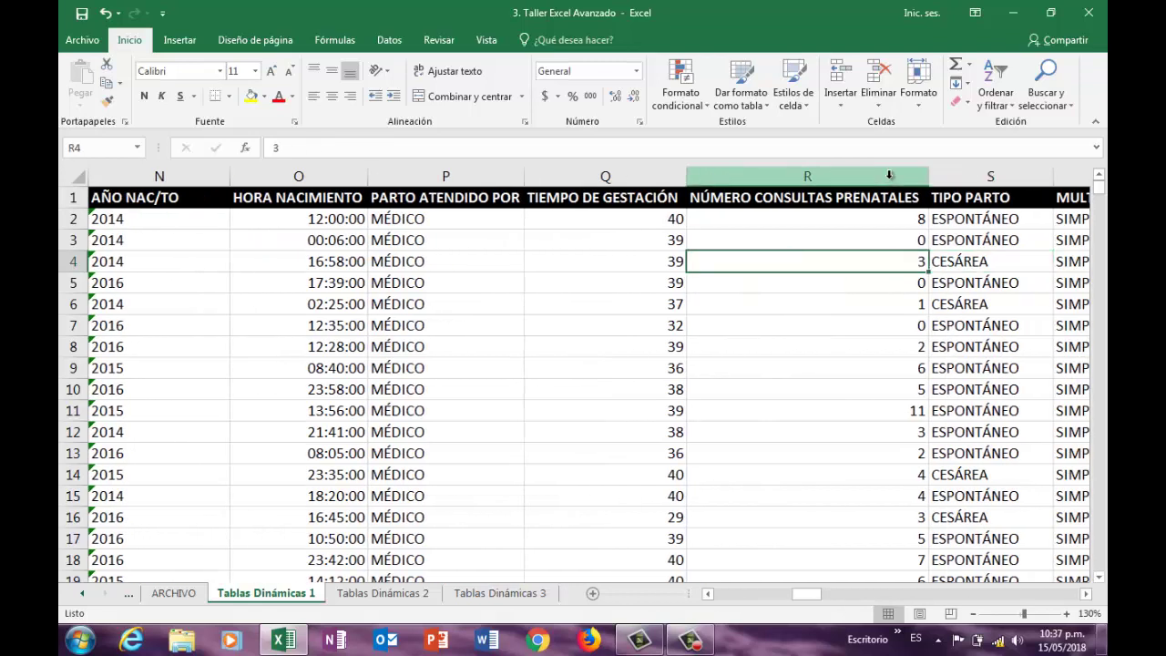
{"action": "key", "text": "Right"}
{"action": "scroll", "coordinate": [890, 174], "scroll_direction": "right", "scroll_amount": 2}
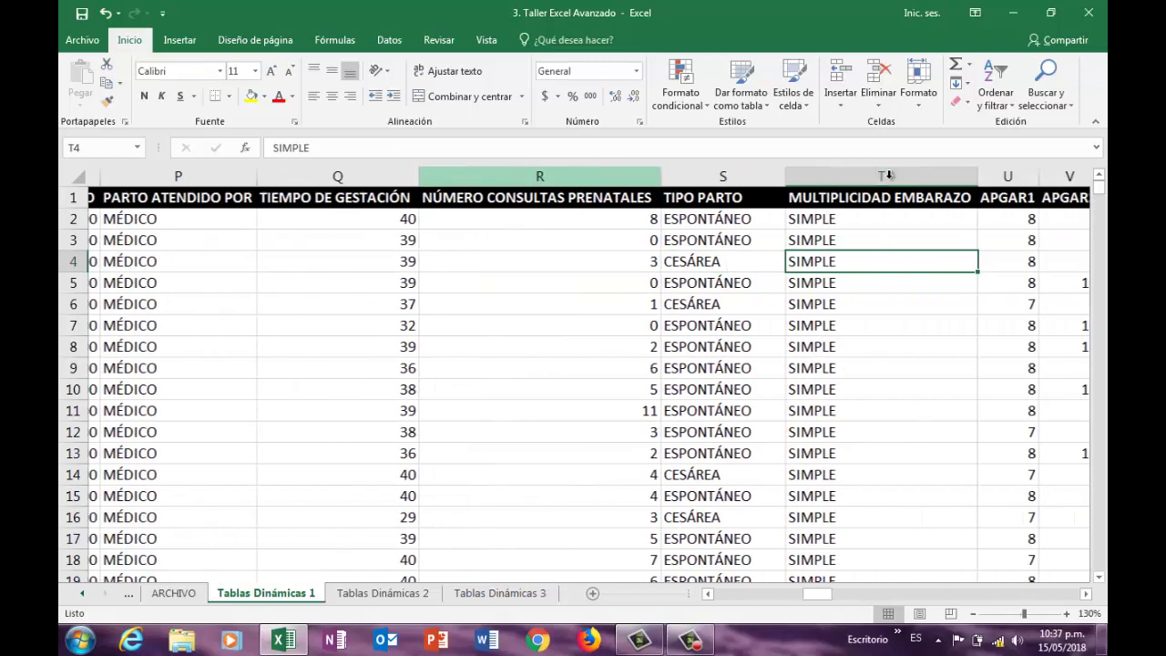
Step: Compare MULTIPLICIDAD EMBARAZO with the APGAR1 and APGAR2 fields in row 4 and continue on to FACTOR RH
{"action": "key", "text": "Right"}
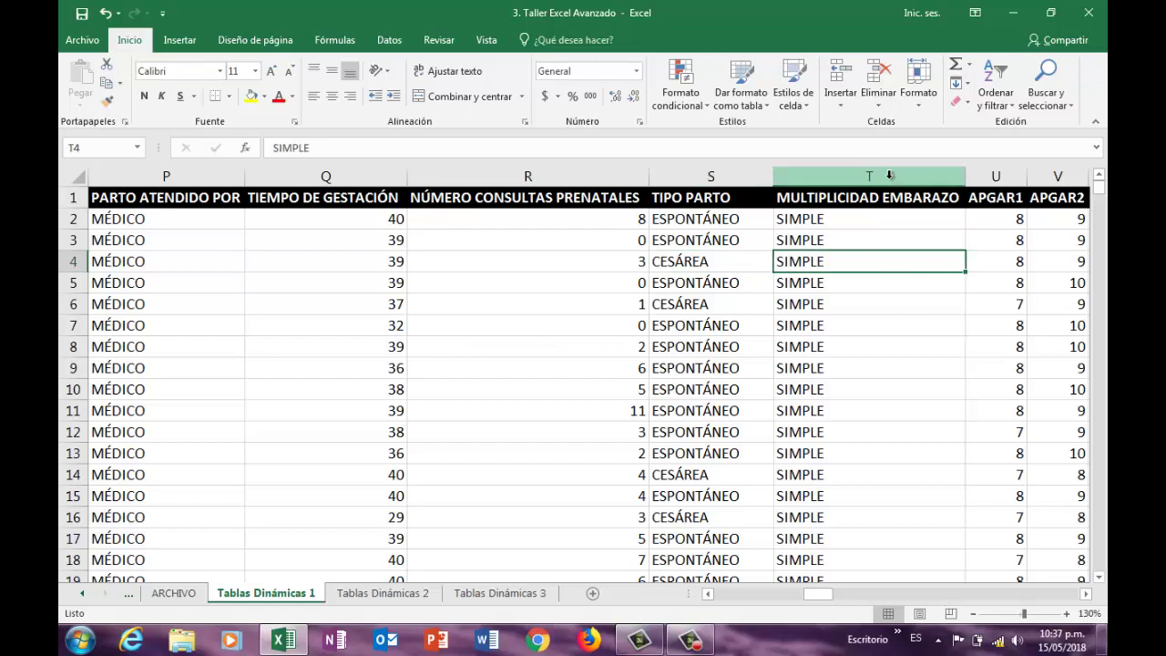
{"action": "key", "text": "Right"}
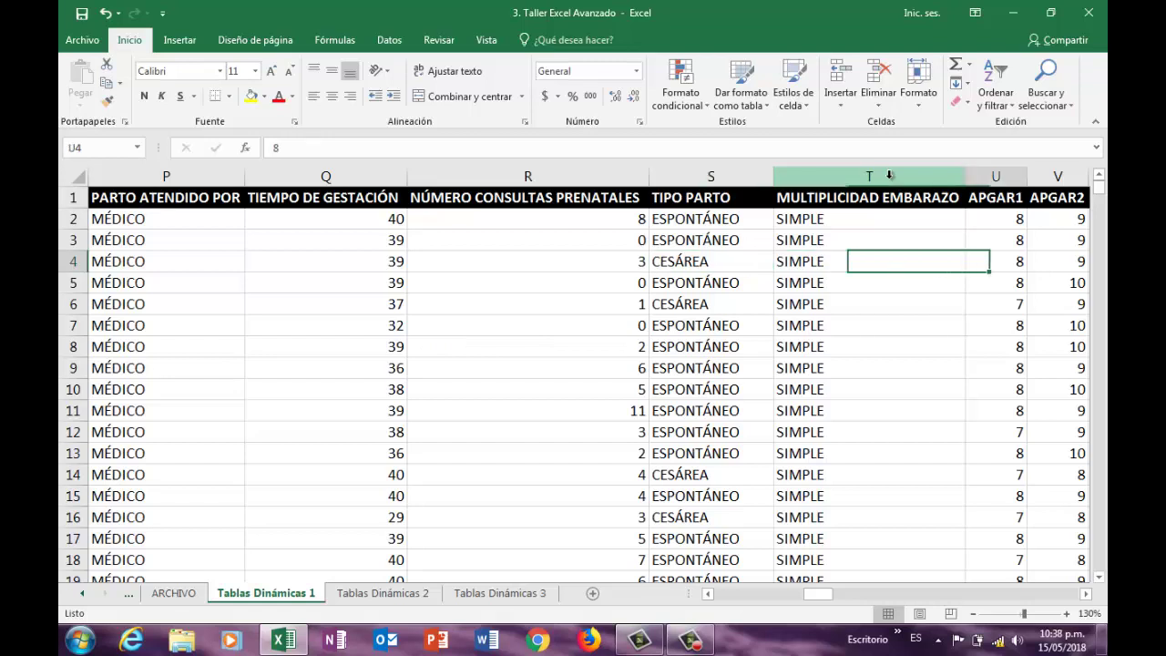
{"action": "key", "text": "Right"}
{"action": "key", "text": "Left"}
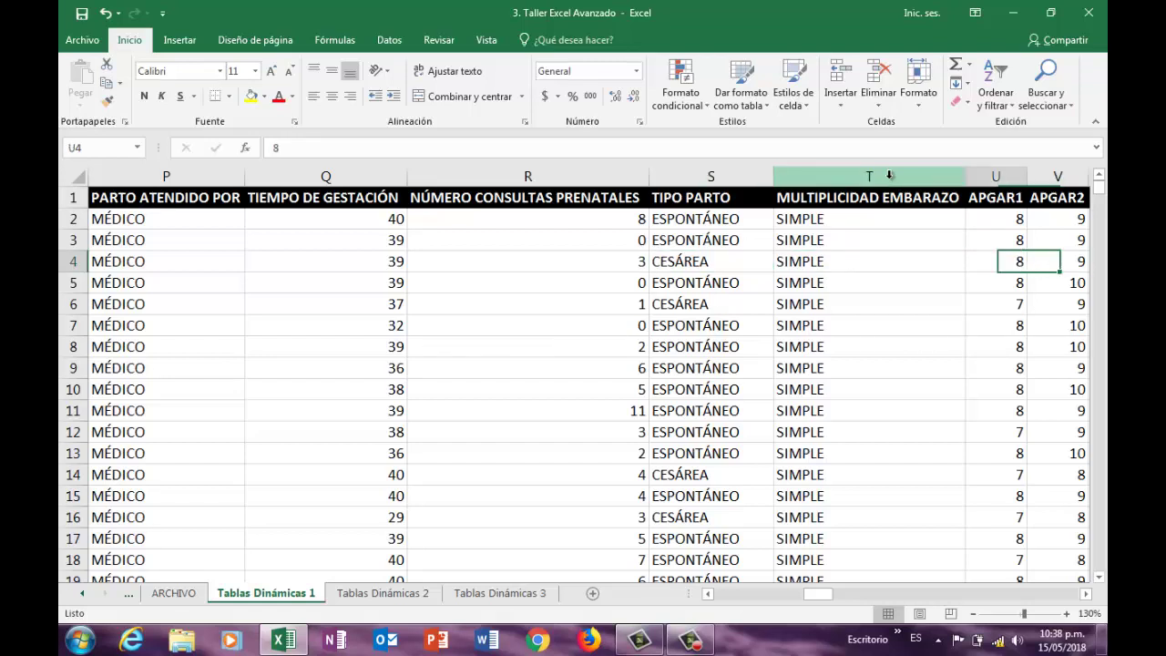
{"action": "key", "text": "Left"}
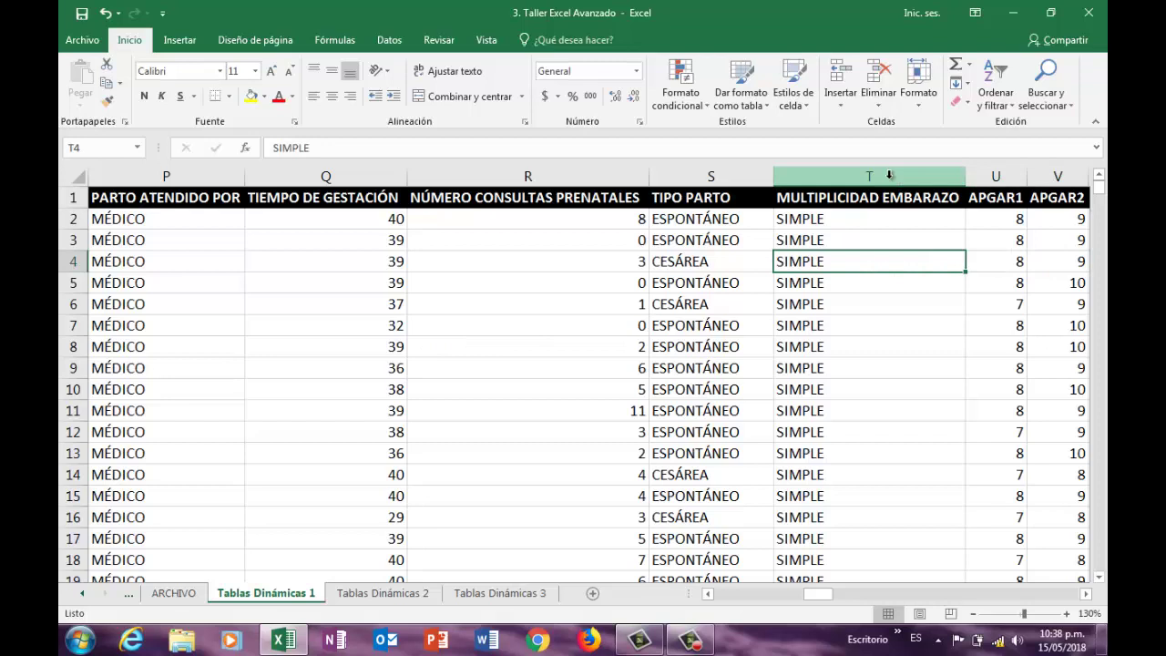
{"action": "key", "text": "Right"}
{"action": "key", "text": "Right"}
{"action": "key", "text": "Right"}
{"action": "key", "text": "Right"}
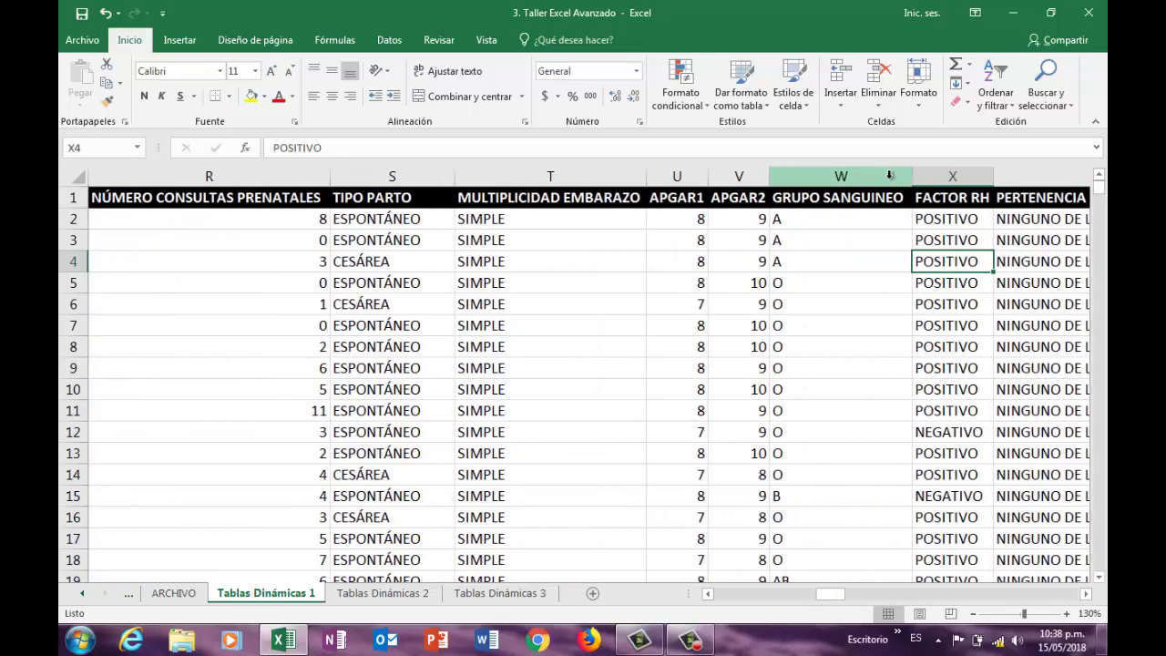
Step: Go back over APGAR1, APGAR2 and GRUPO SANGUINEO in row 4 and continue to PERTENENCIA ÉTNICA
{"action": "key", "text": "Left"}
{"action": "key", "text": "Left"}
{"action": "key", "text": "Left"}
{"action": "key", "text": "Right"}
{"action": "key", "text": "Right"}
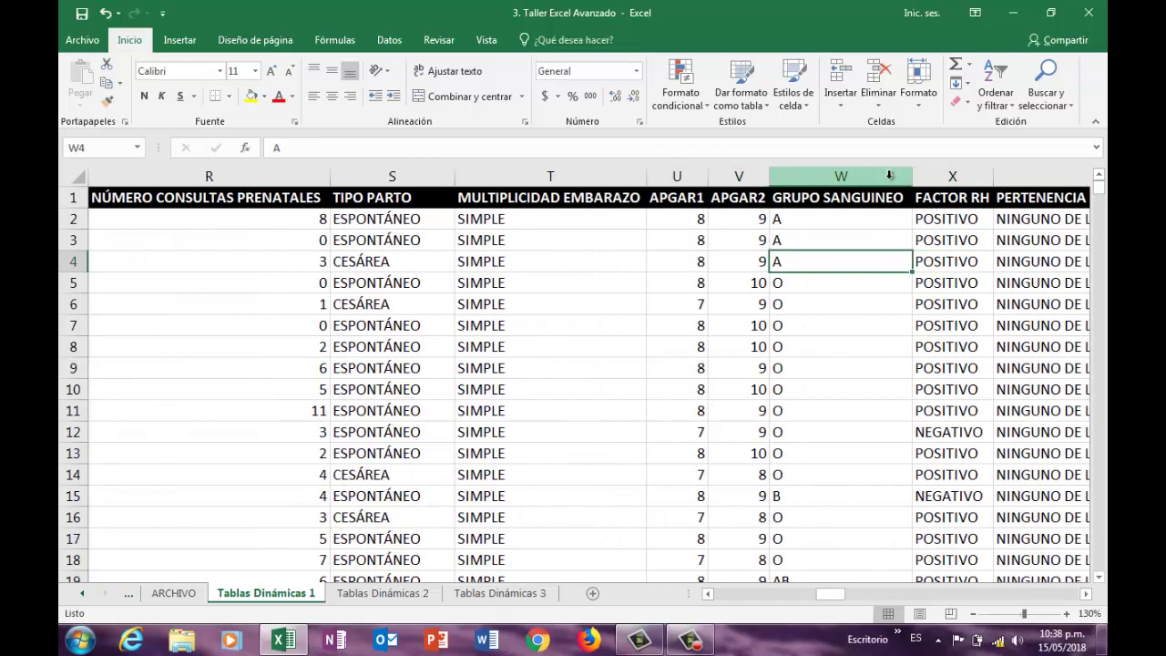
{"action": "key", "text": "Left"}
{"action": "key", "text": "Left"}
{"action": "key", "text": "Right"}
{"action": "key", "text": "Right"}
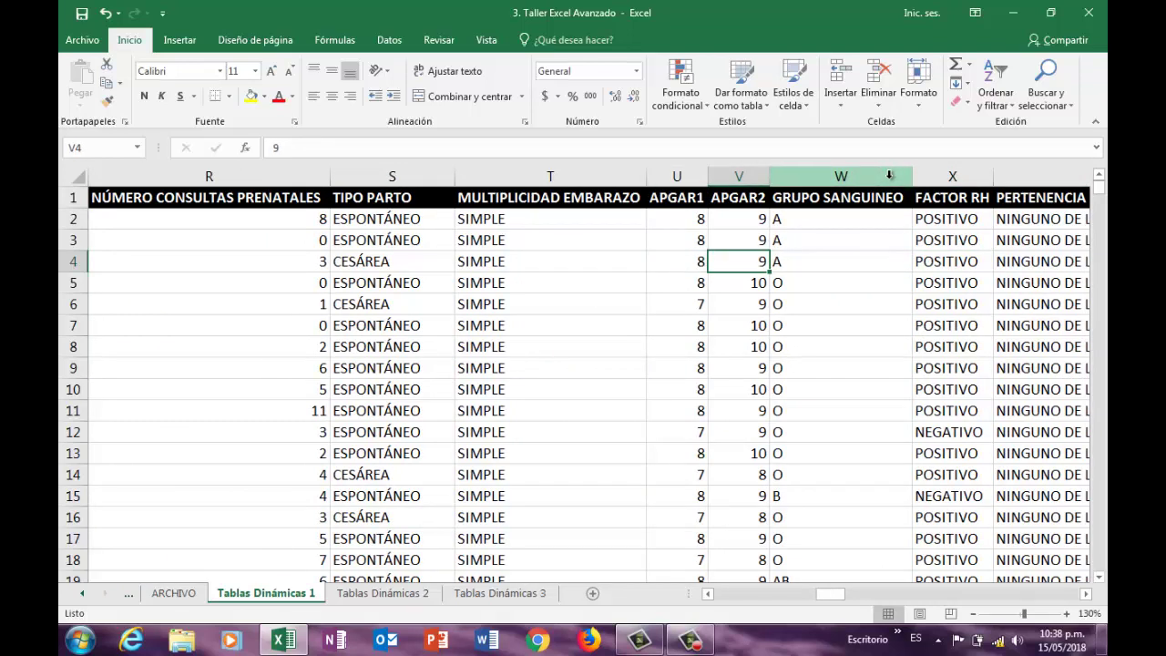
{"action": "key", "text": "Right"}
{"action": "key", "text": "Right"}
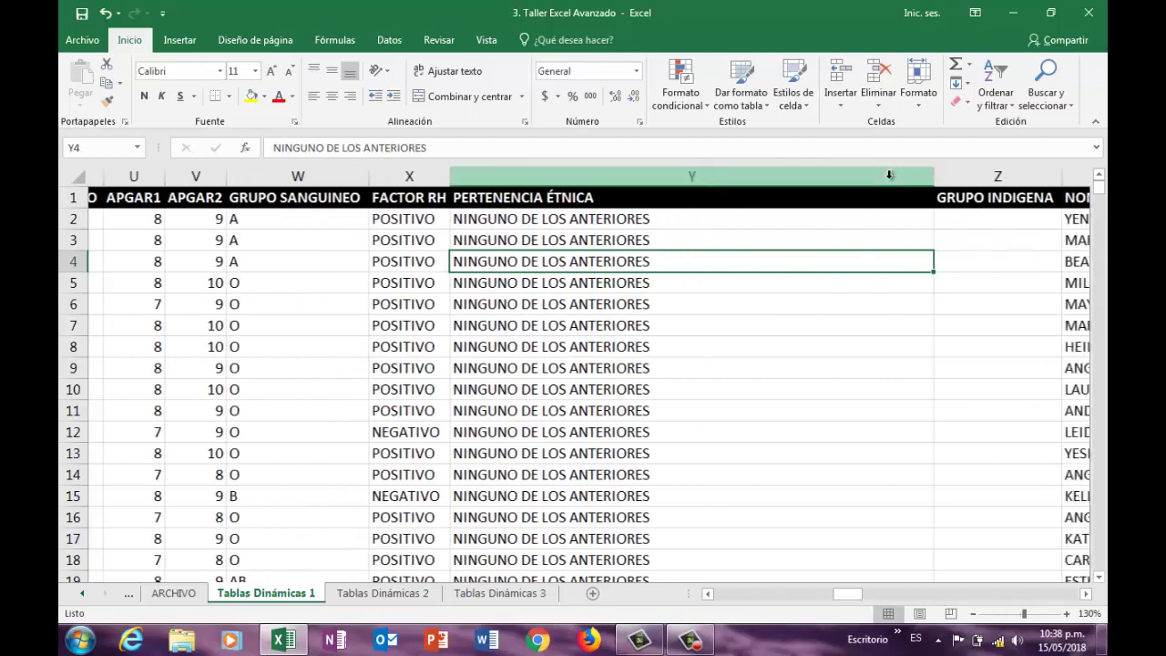
Step: Recheck FACTOR RH in row 4 and examine the PERTENENCIA ÉTNICA and GRUPO INDIGENA fields
{"action": "key", "text": "Left"}
{"action": "key", "text": "Left"}
{"action": "key", "text": "Right"}
{"action": "key", "text": "Right"}
{"action": "key", "text": "Right"}
{"action": "key", "text": "Right"}
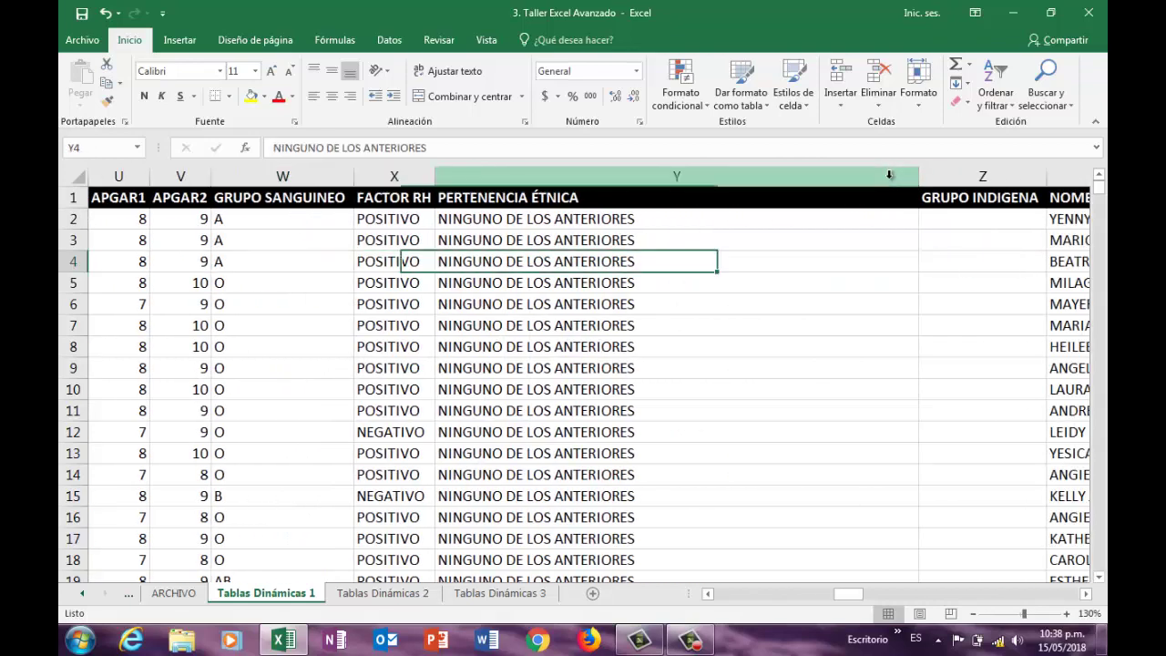
{"action": "key", "text": "Left"}
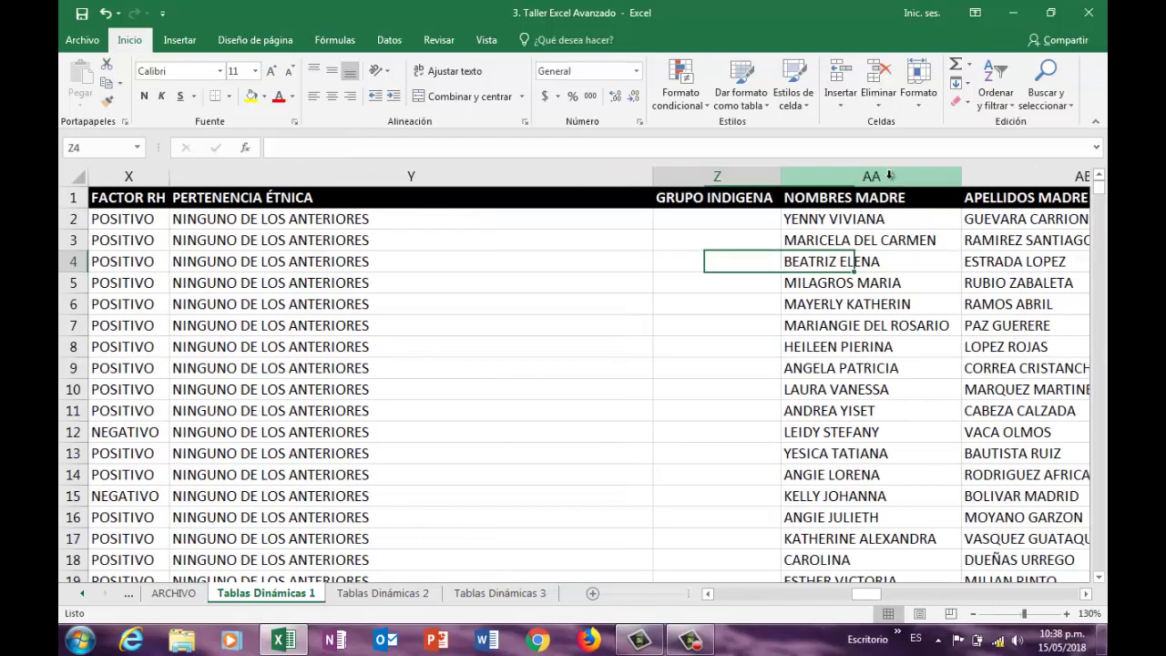
Step: Examine the mother's fields in row 4, from NOMBRES MADRE through ESTADO CONYUGAL MADRE
{"action": "key", "text": "Right"}
{"action": "key", "text": "Right"}
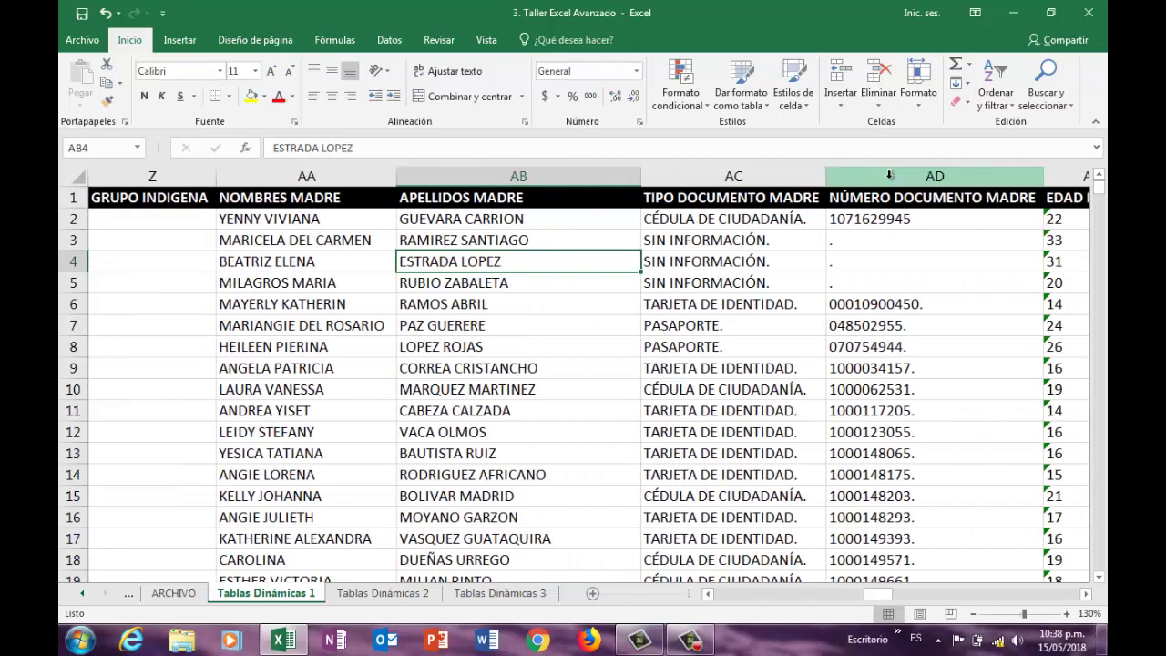
{"action": "key", "text": "Left"}
{"action": "key", "text": "Right"}
{"action": "key", "text": "Right"}
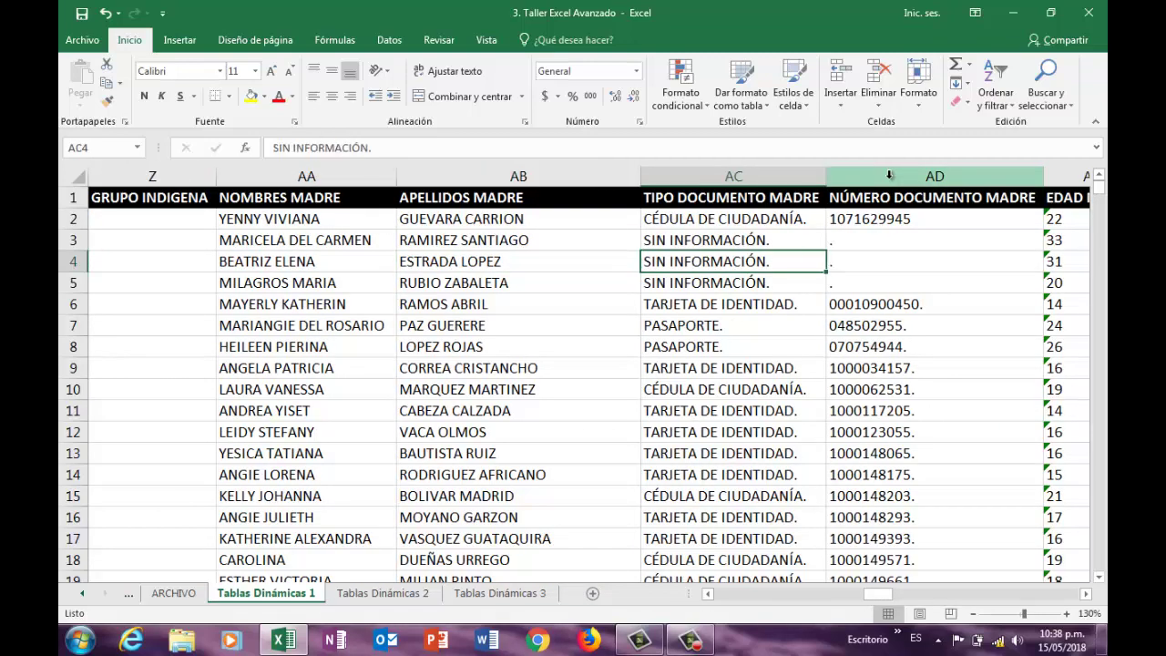
{"action": "key", "text": "Right"}
{"action": "key", "text": "Right"}
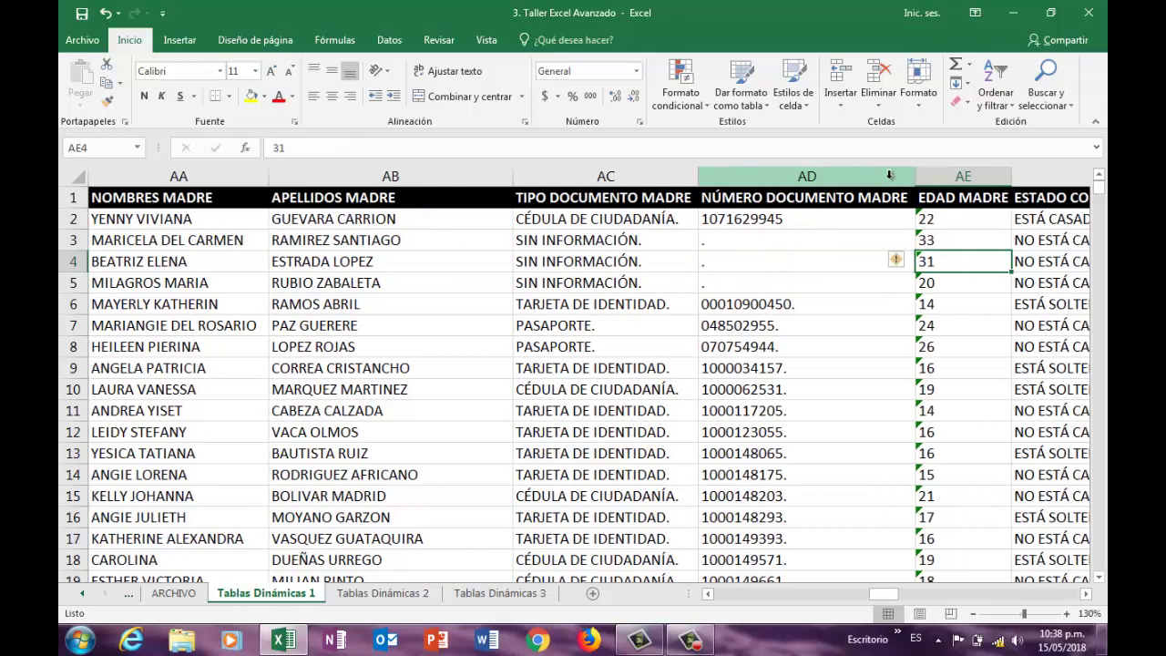
{"action": "key", "text": "Right"}
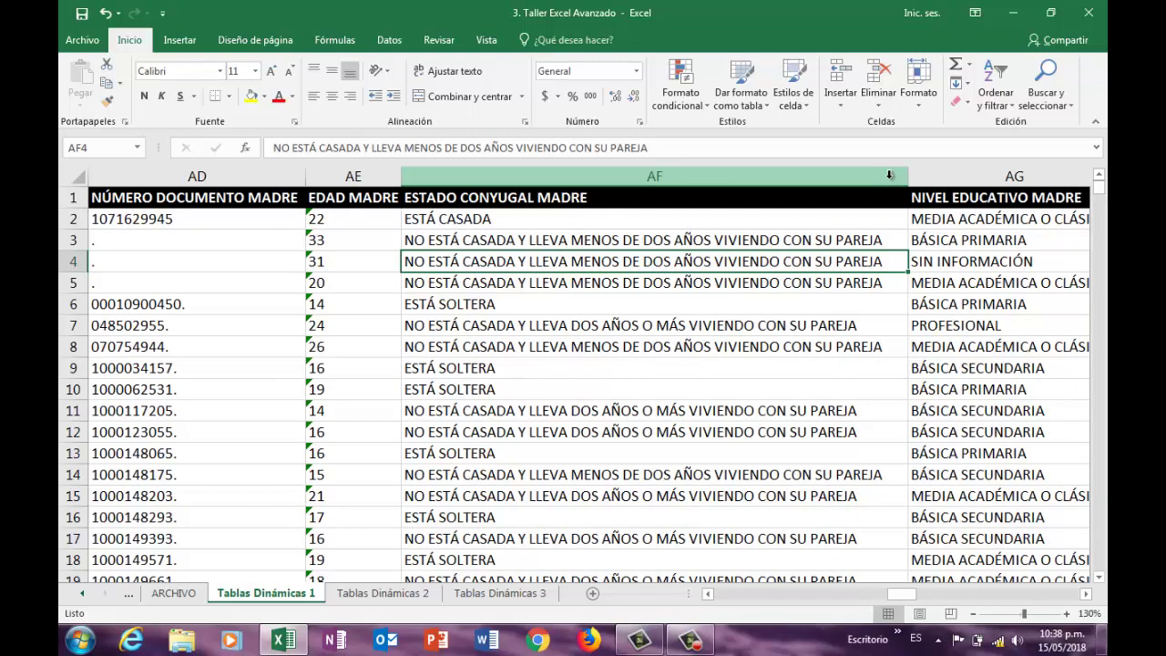
Step: Review NIVEL EDUCATIVO MADRE and ULTIMO AÑO APROBADO MADRE in row 4 and continue through PAÍS RESIDENCIA to MUNICIPIO RESIDENCIA
{"action": "key", "text": "Right"}
{"action": "key", "text": "Right"}
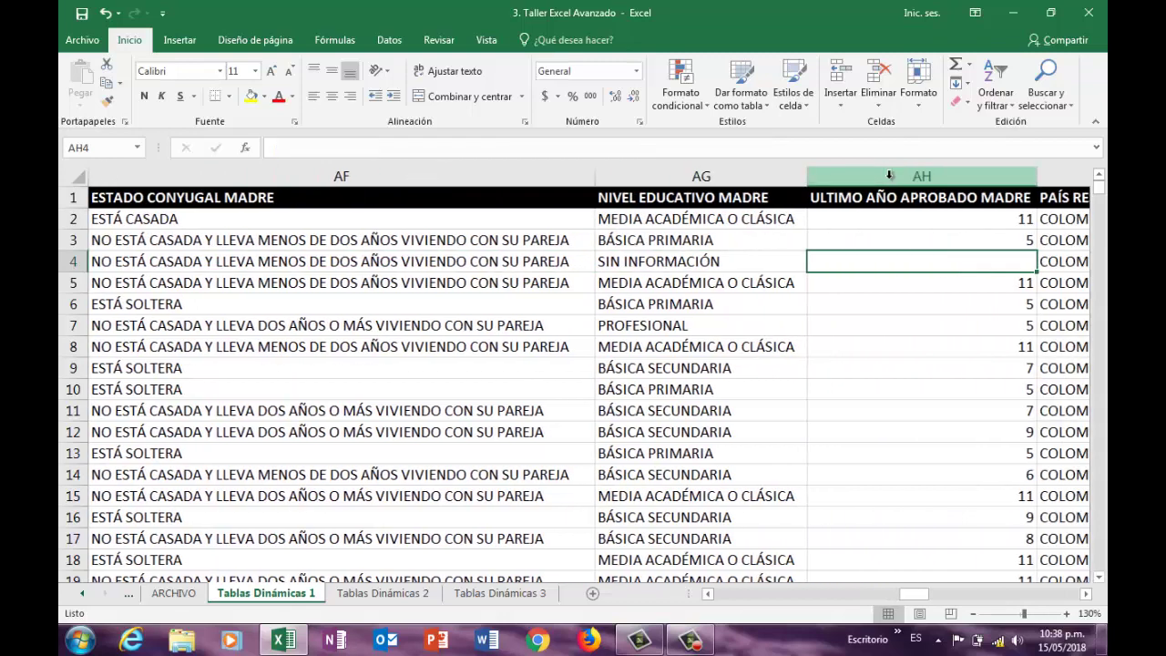
{"action": "key", "text": "Right"}
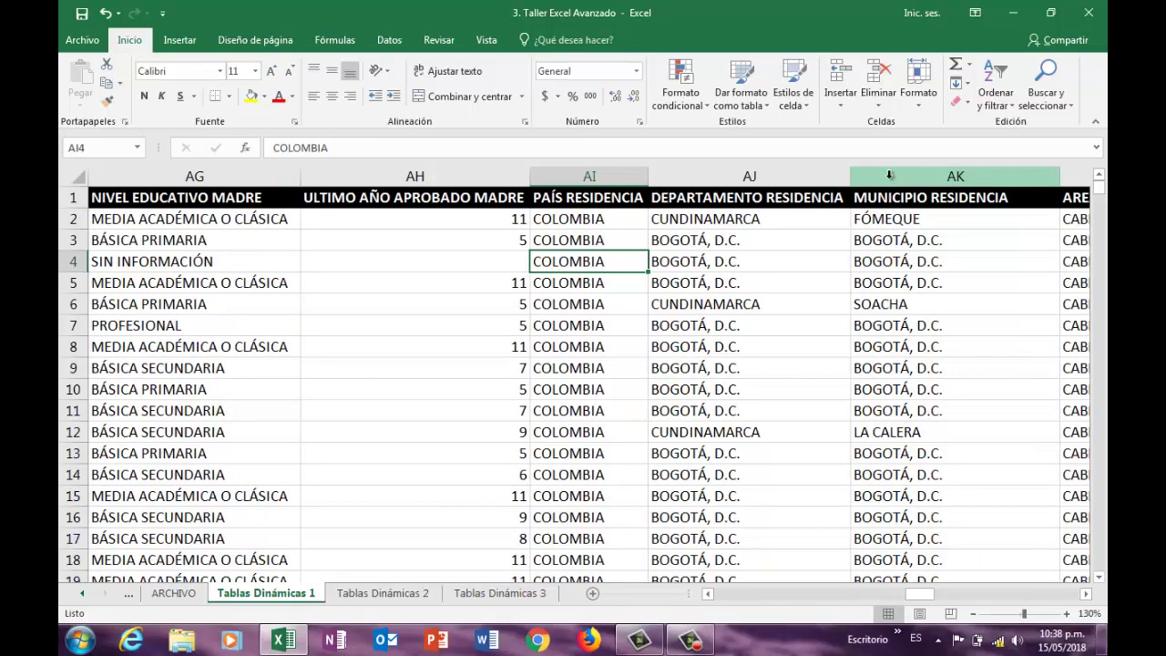
{"action": "key", "text": "Left"}
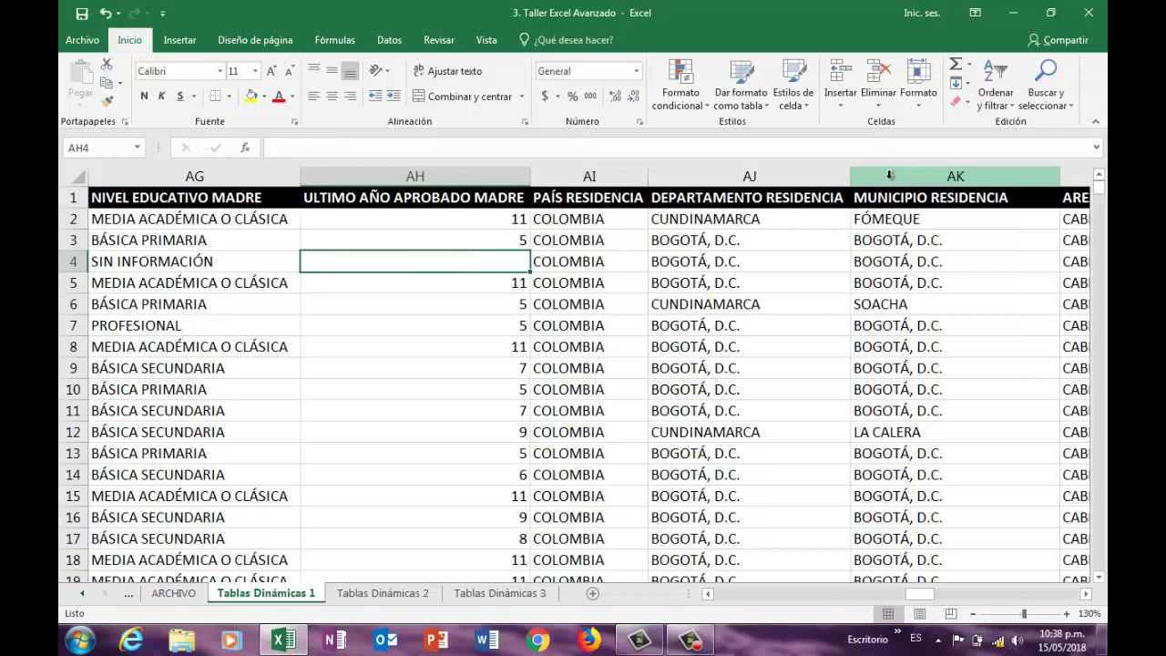
{"action": "key", "text": "Right"}
{"action": "key", "text": "Right"}
{"action": "key", "text": "Right"}
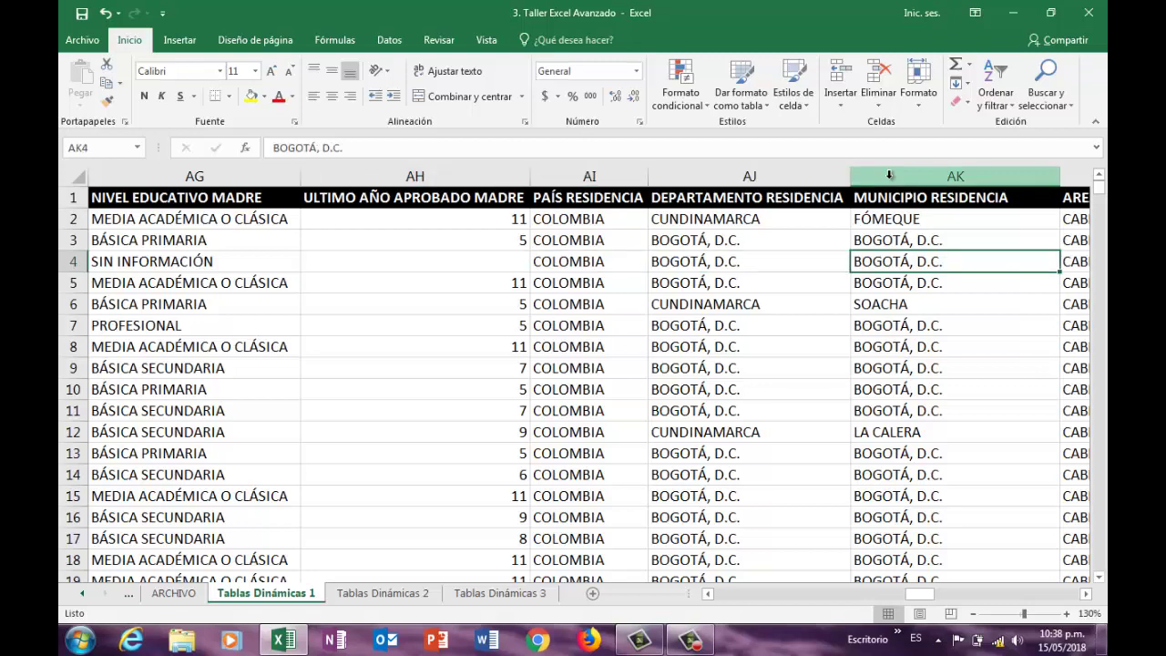
Step: Compare AREA RESIDENCIA, LOCALIDAD and BARRIO in row 4 and continue through DIRECCIÓN to CENTRO POBLADO
{"action": "key", "text": "Right"}
{"action": "key", "text": "Right"}
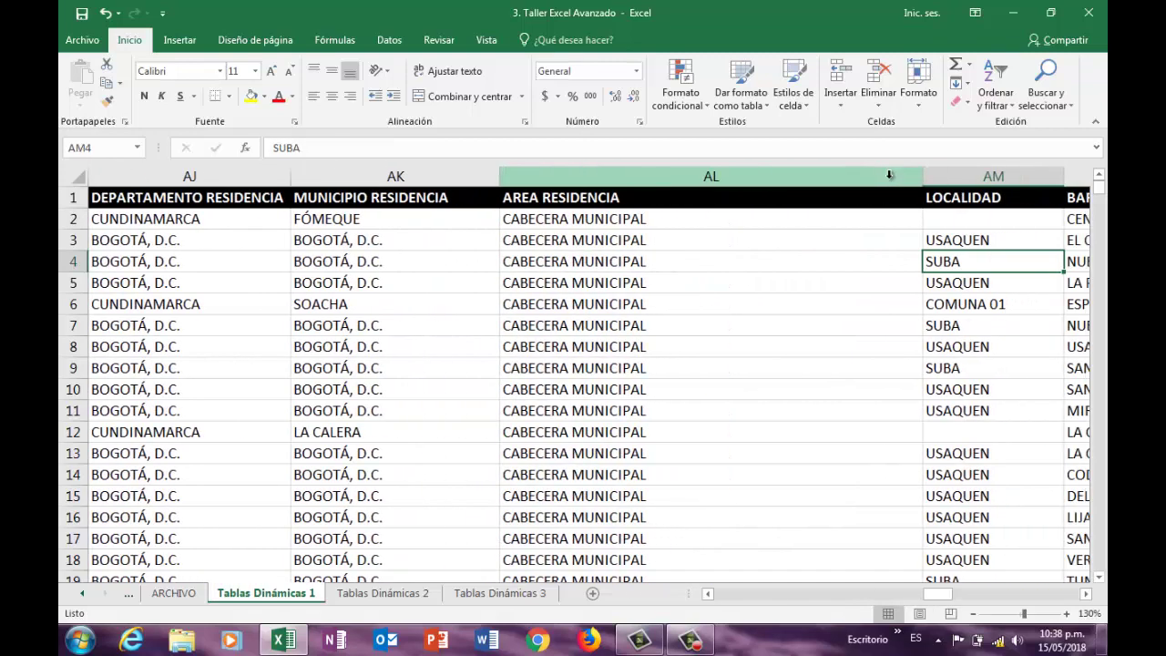
{"action": "key", "text": "Right"}
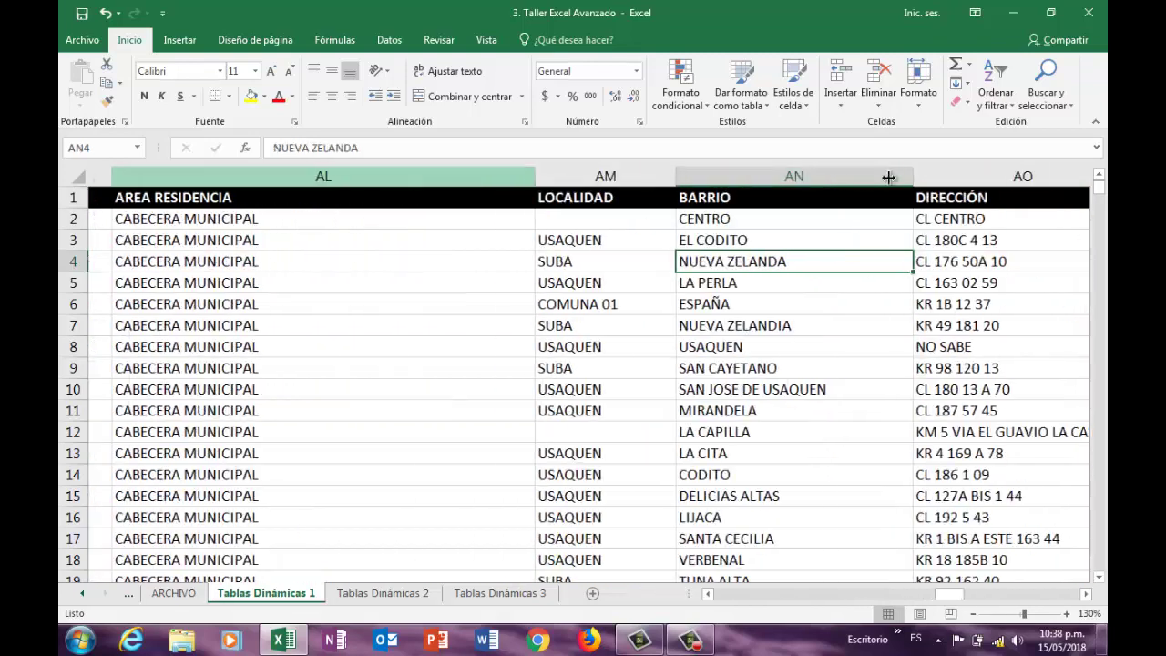
{"action": "key", "text": "Left"}
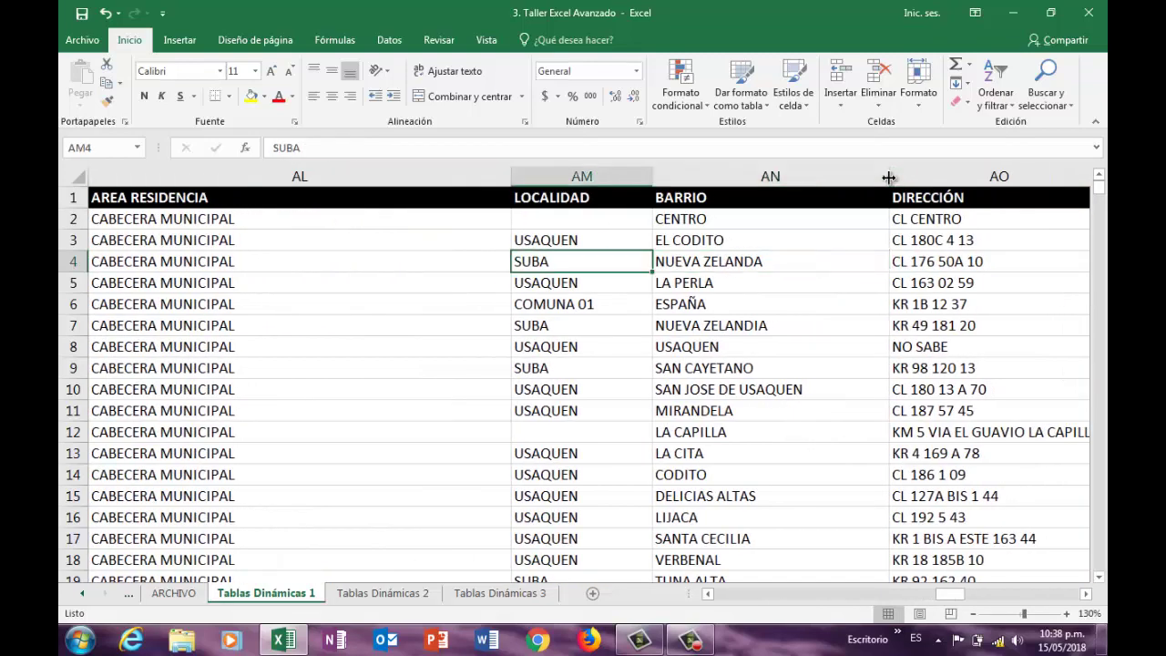
{"action": "key", "text": "Left"}
{"action": "key", "text": "Right"}
{"action": "key", "text": "Right"}
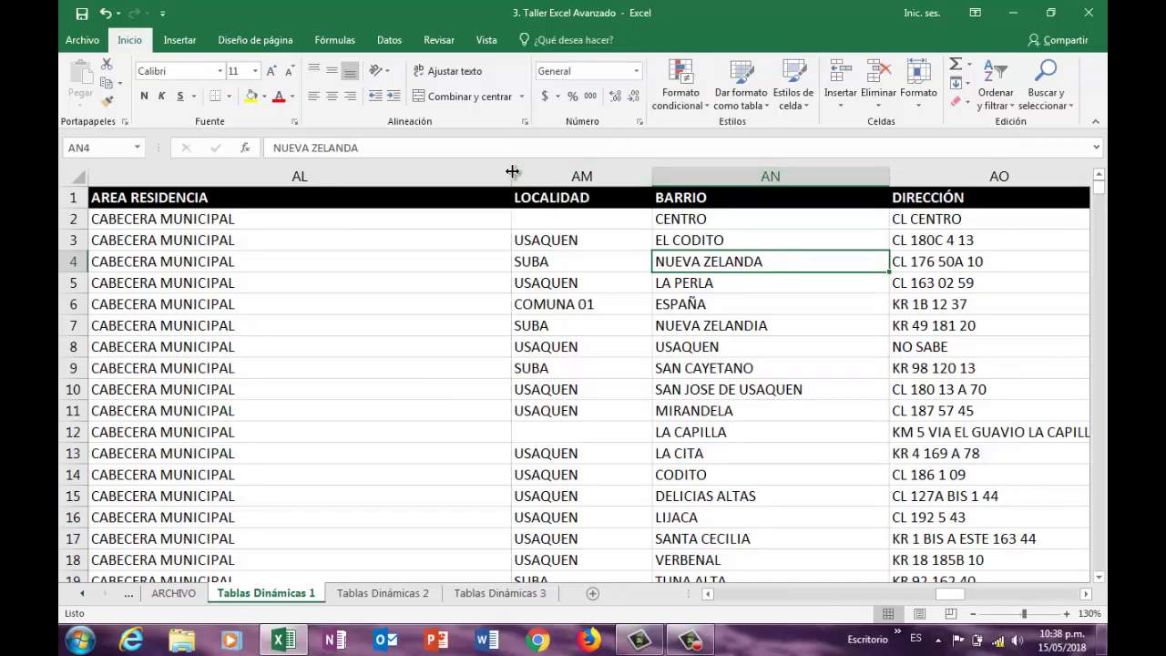
{"action": "key", "text": "Right"}
{"action": "key", "text": "Right"}
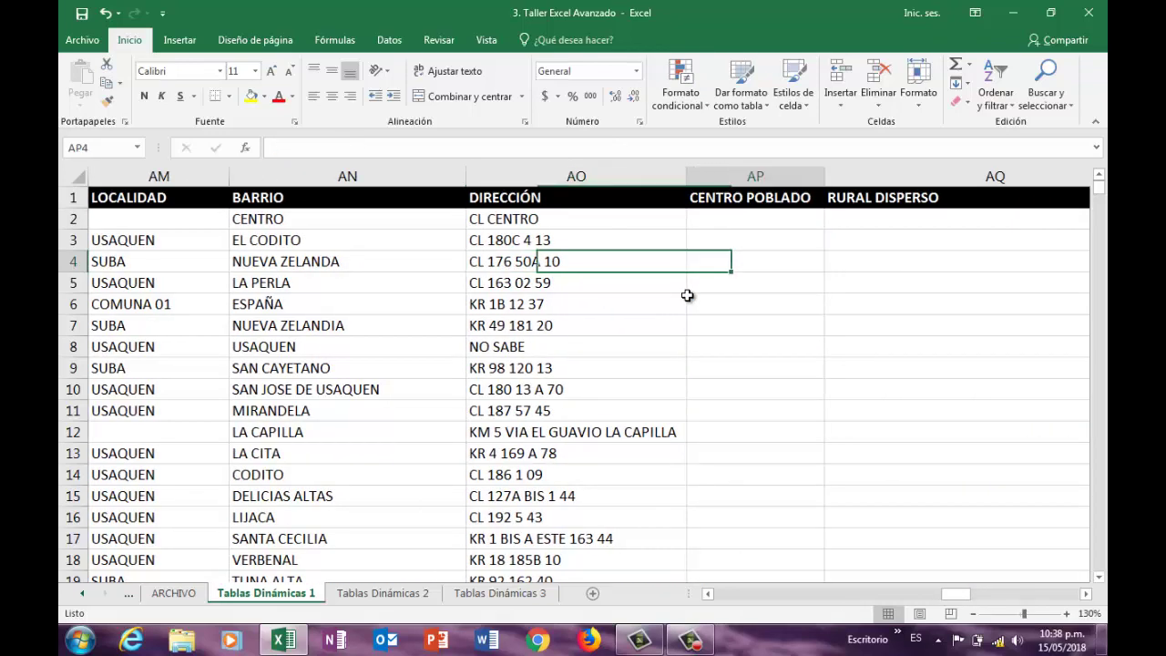
Step: Examine the row 4 fields from RURAL DISPERSO through NÚMERO EMBARAZOS and on to RÉGIMEN SEGURIDAD
{"action": "key", "text": "Right"}
{"action": "key", "text": "Right"}
{"action": "key", "text": "Right"}
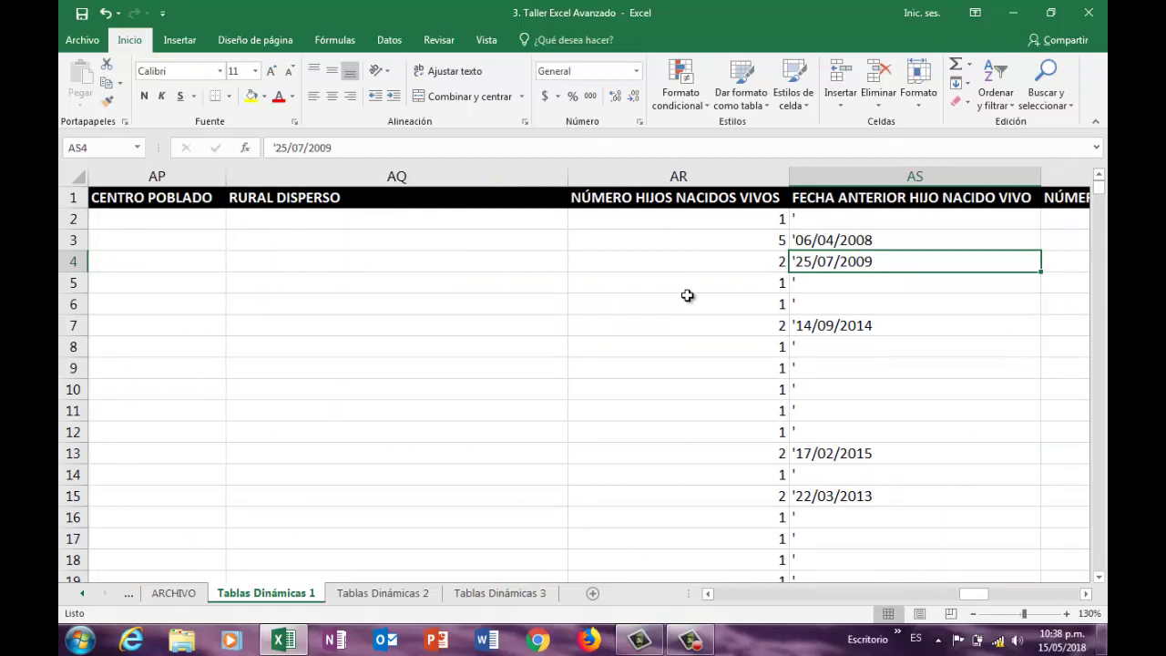
{"action": "key", "text": "Right"}
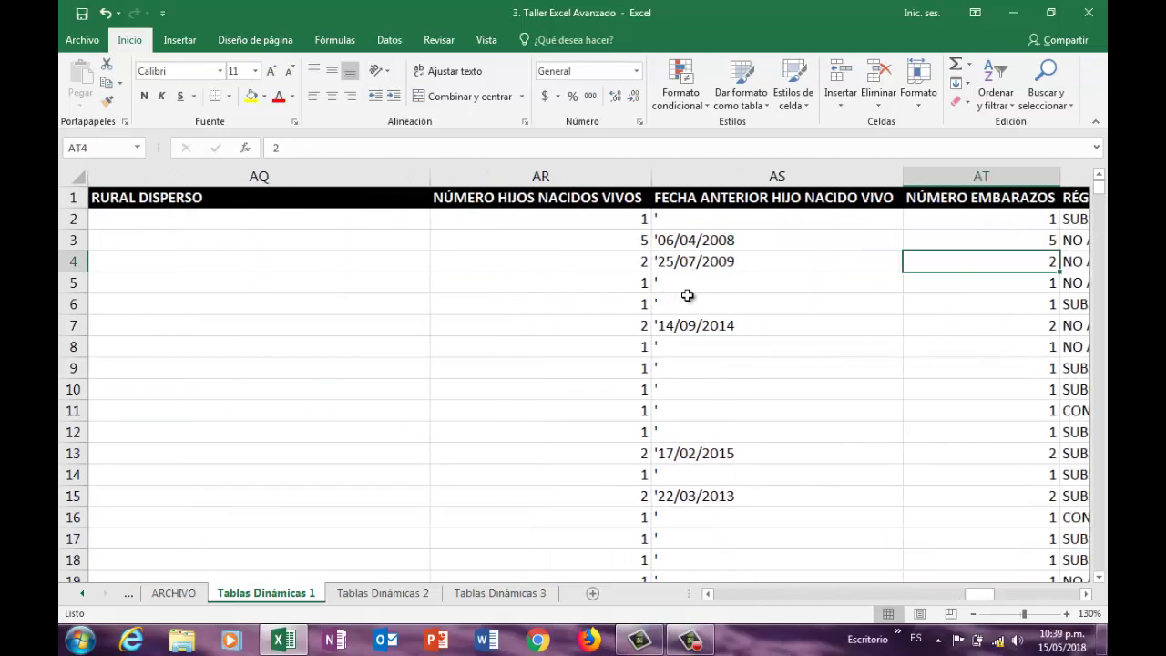
{"action": "key", "text": "Right"}
{"action": "key", "text": "Left"}
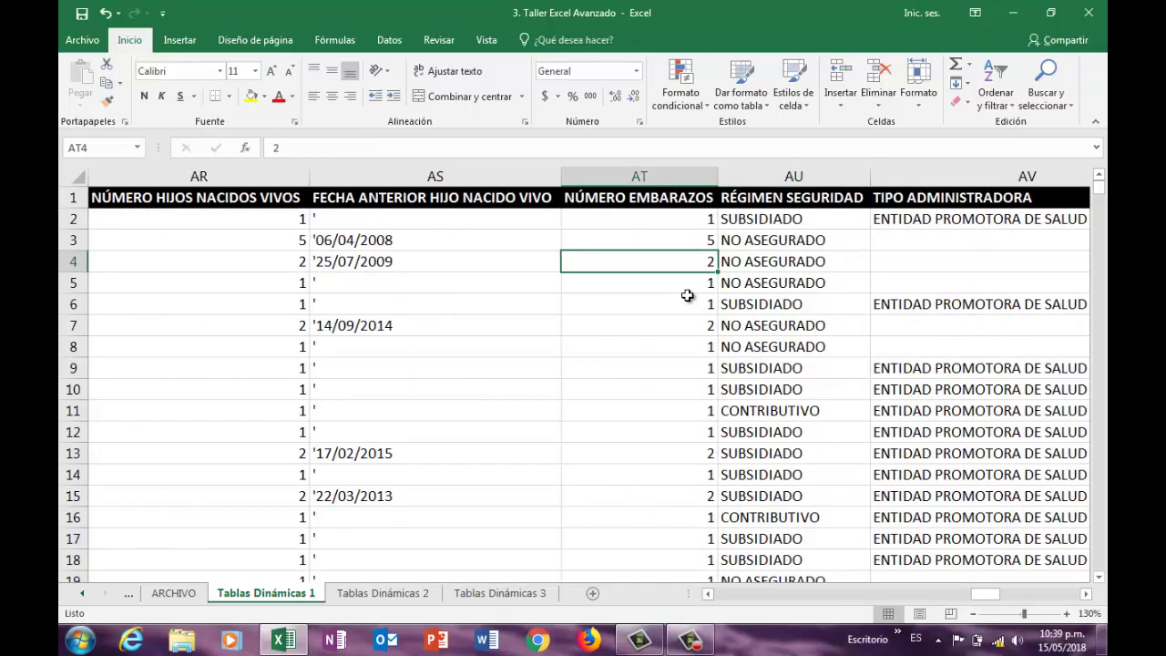
{"action": "key", "text": "Right"}
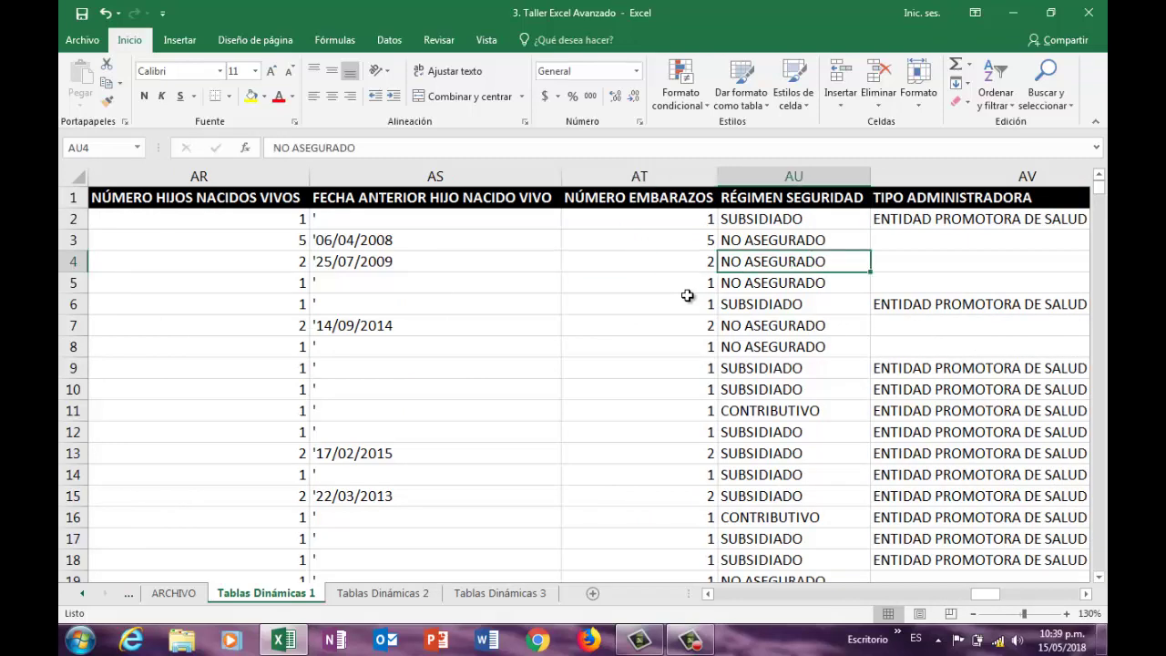
Step: Review the administrator and father's fields in row 4, from TIPO ADMINISTRADORA on to NOMBRES Y APELLIDOS CERTIFICADOR
{"action": "key", "text": "Right"}
{"action": "key", "text": "Right"}
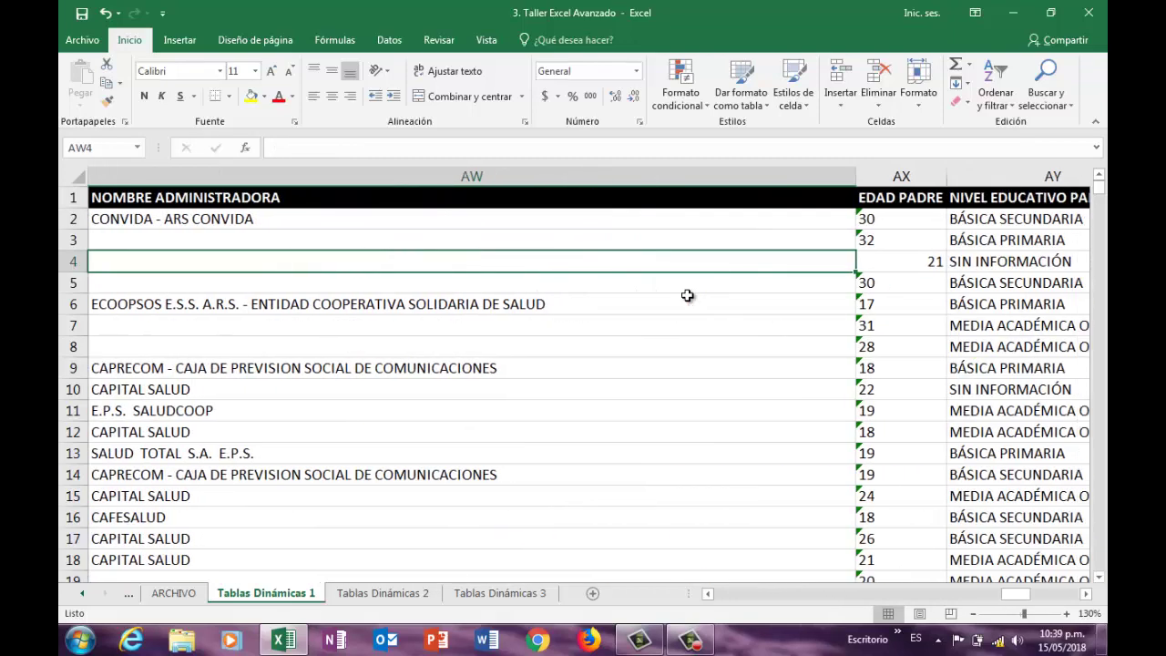
{"action": "key", "text": "Right"}
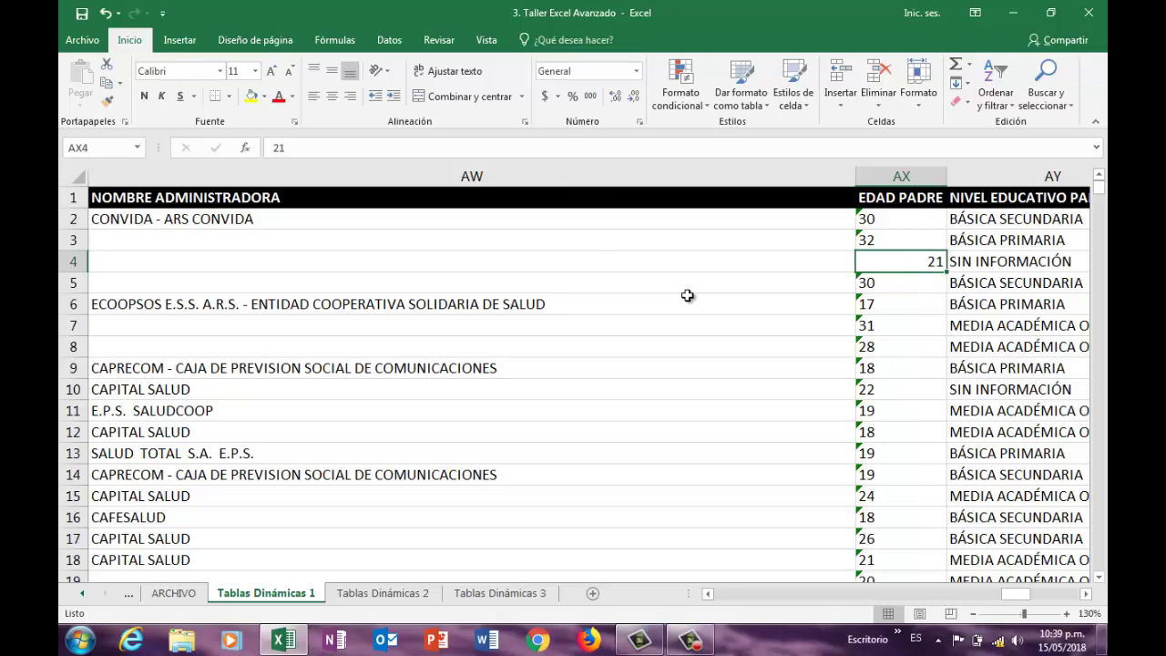
{"action": "key", "text": "Right"}
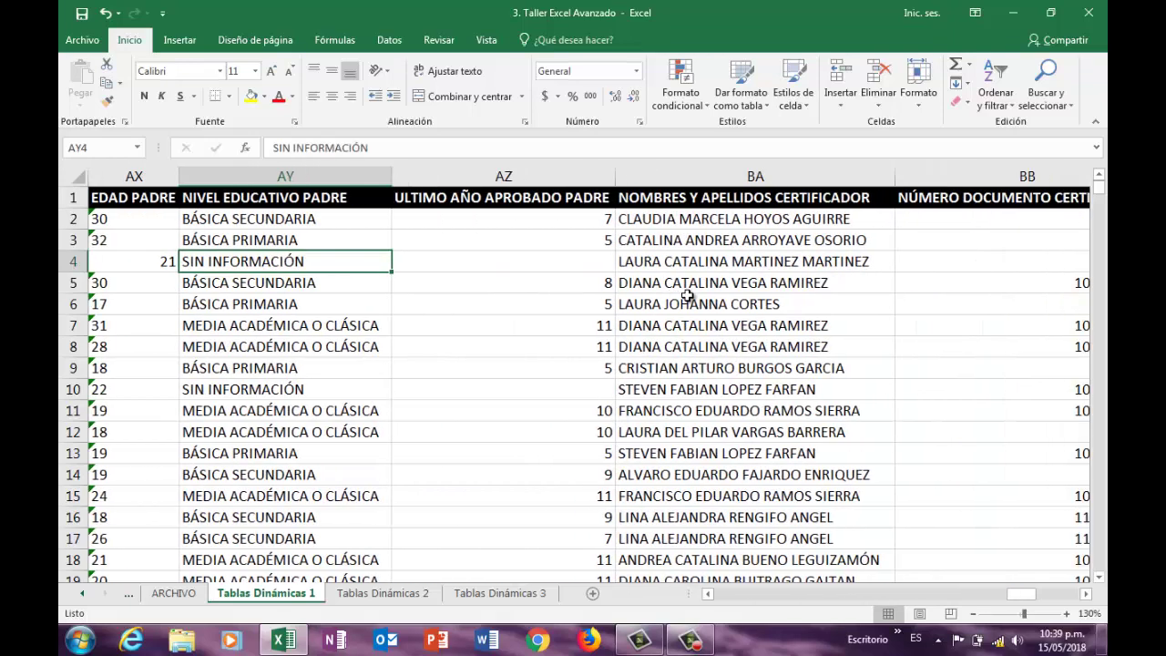
{"action": "key", "text": "Right"}
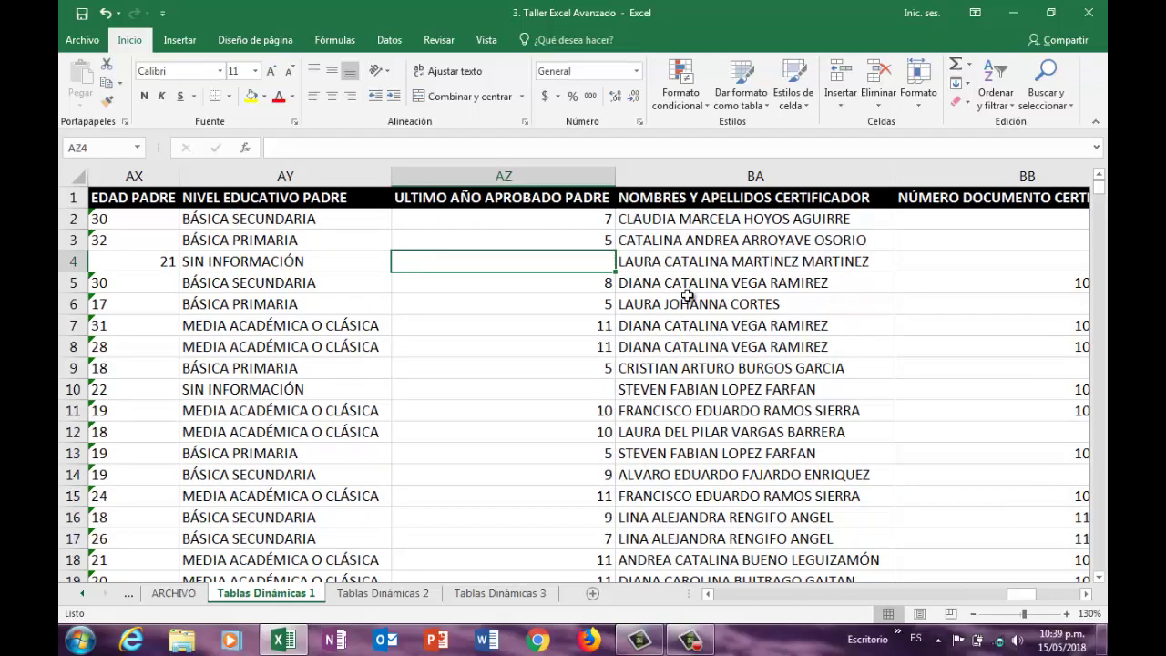
{"action": "key", "text": "Right"}
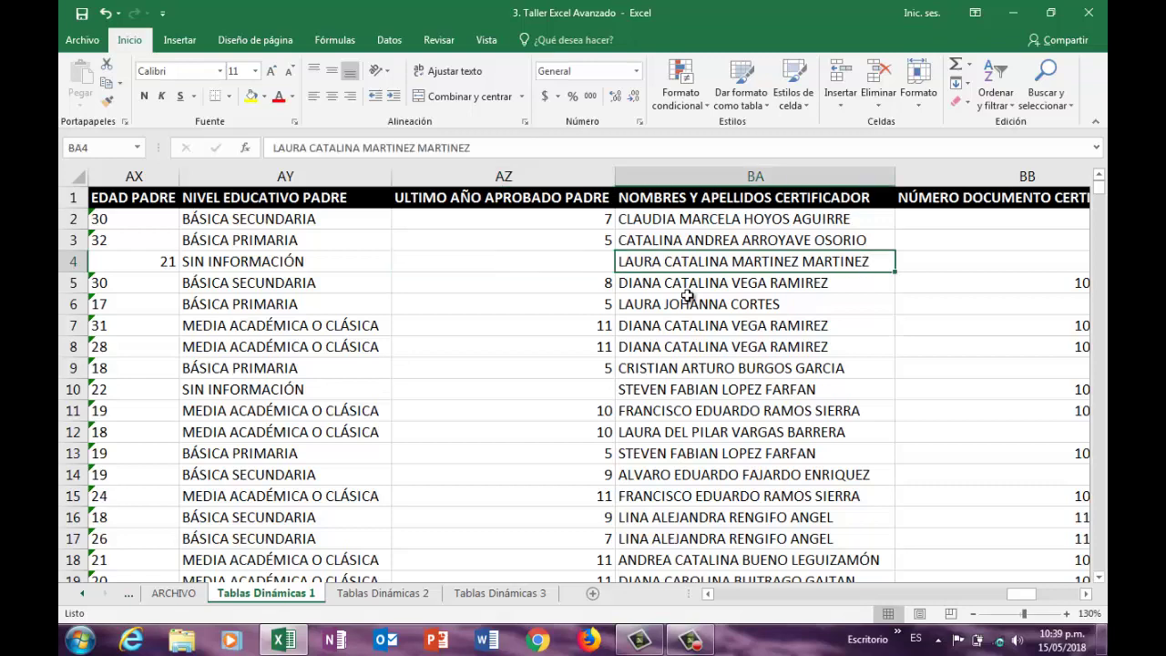
Step: Examine the certifier's document number, document type and profession fields and read the REGISTRO PROFESIONAL CERTIFICADOR heading
{"action": "key", "text": "Down"}
{"action": "key", "text": "Right"}
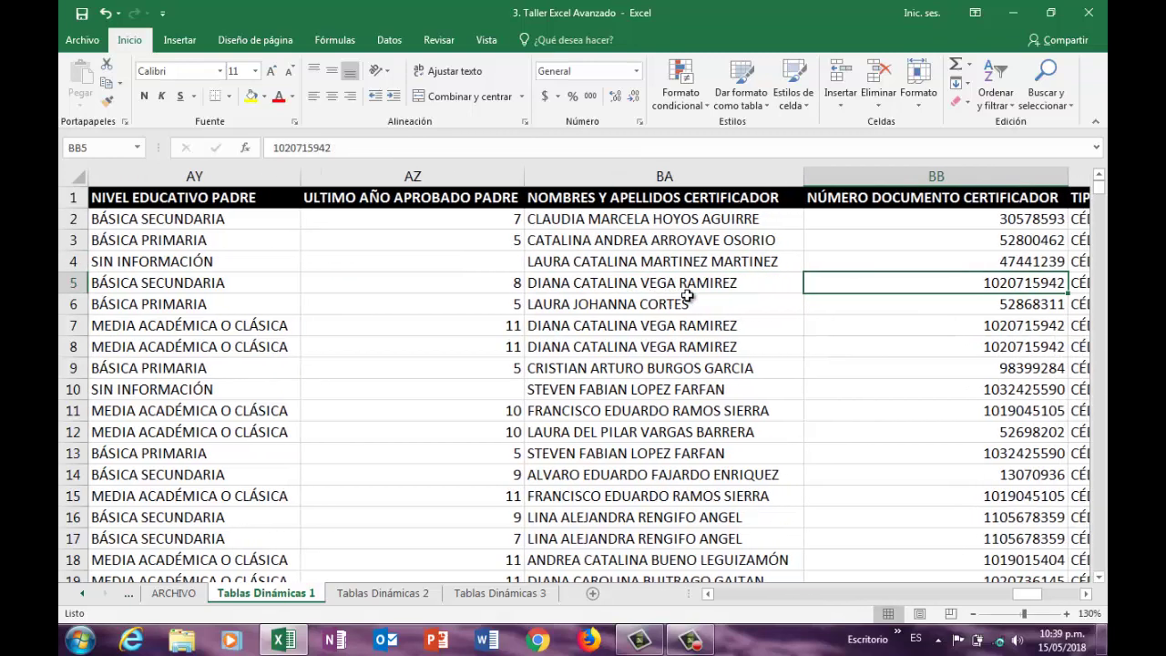
{"action": "key", "text": "Up"}
{"action": "scroll", "coordinate": [688, 295], "scroll_direction": "right", "scroll_amount": 1}
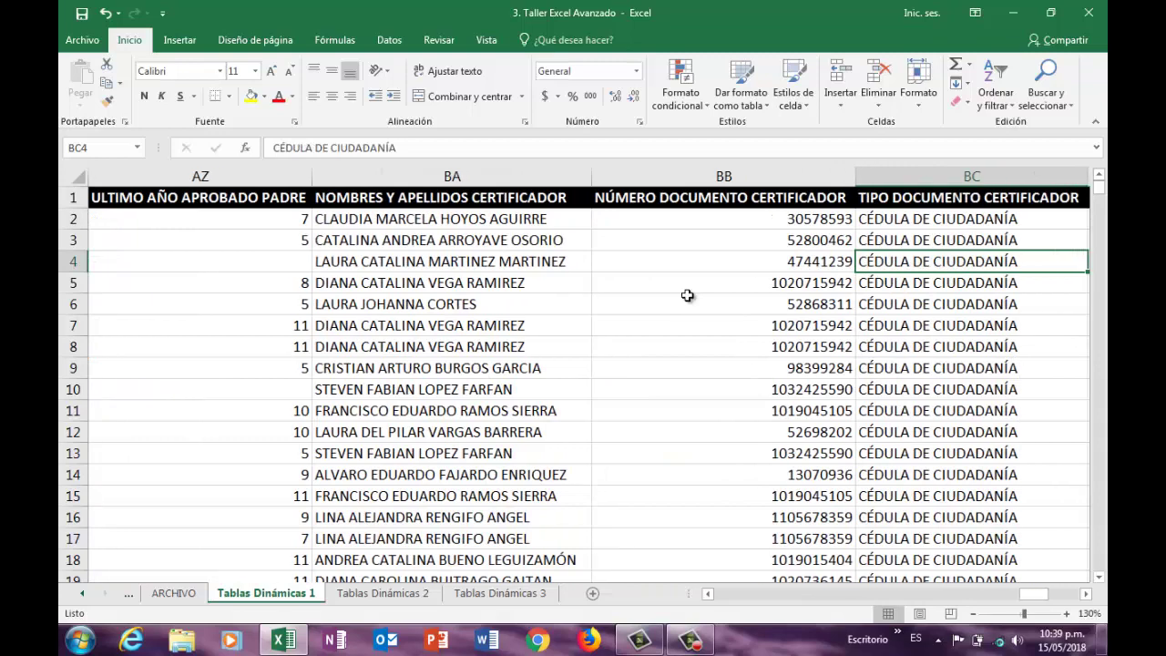
{"action": "key", "text": "Right"}
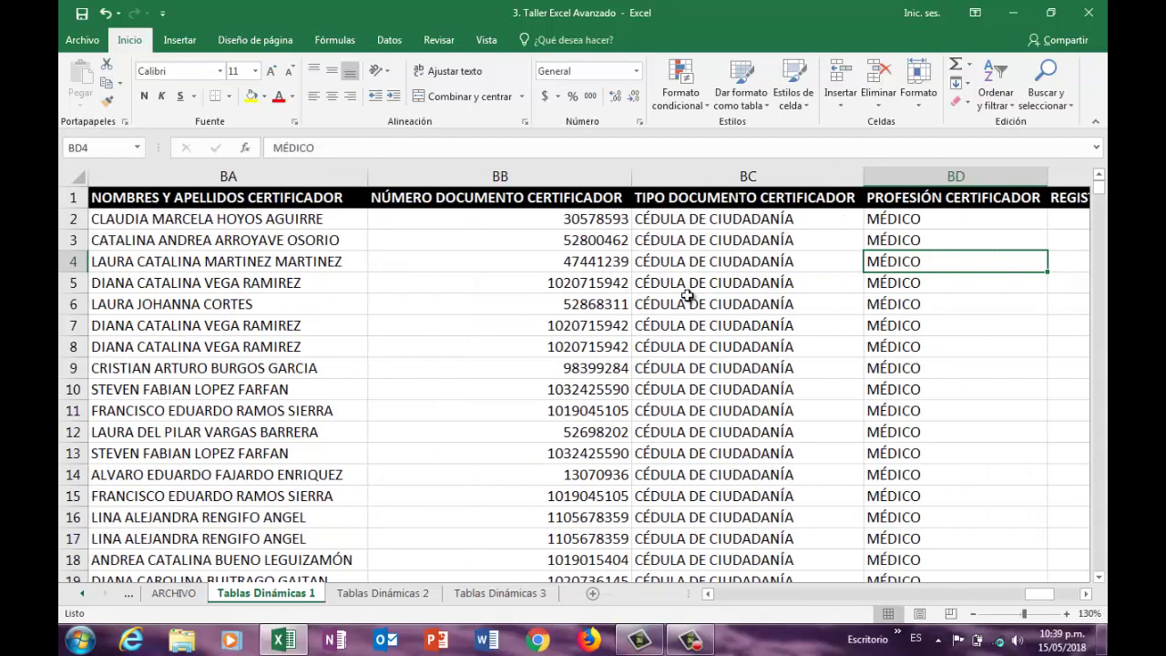
{"action": "key", "text": "Right"}
{"action": "key", "text": "Up"}
{"action": "key", "text": "Up"}
{"action": "key", "text": "Up"}
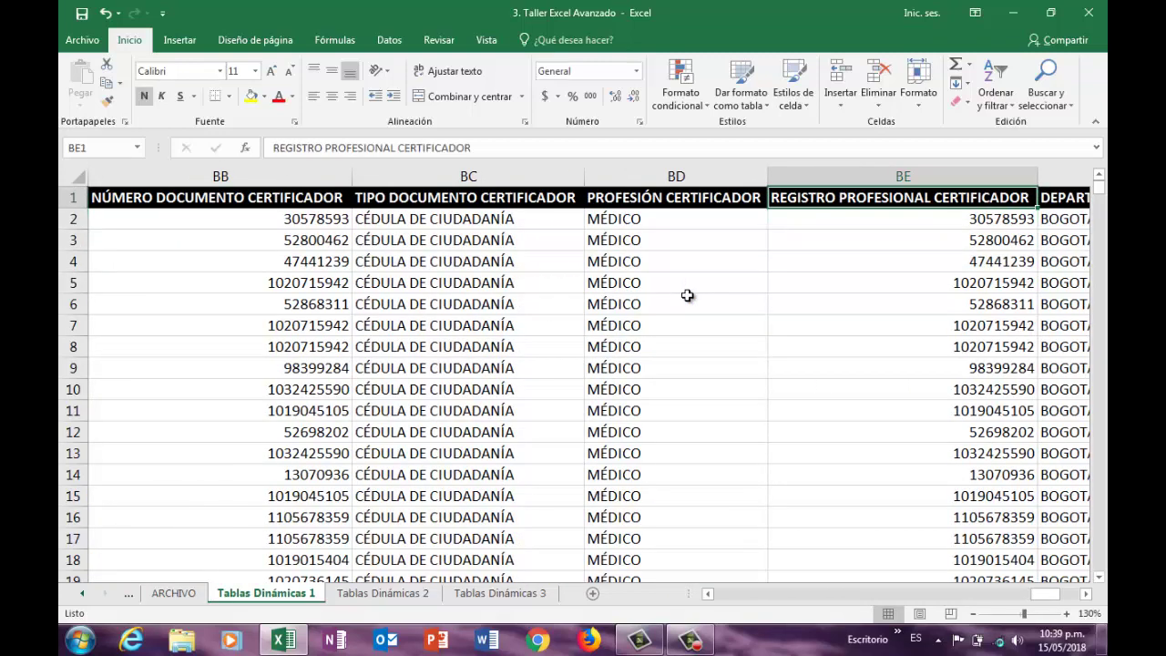
Step: Review the issue fields in row 2, from DEPARTAMENTO EXPEDICIÓN through the last column, ESTADO CERTIFICADO
{"action": "key", "text": "Down"}
{"action": "key", "text": "Right"}
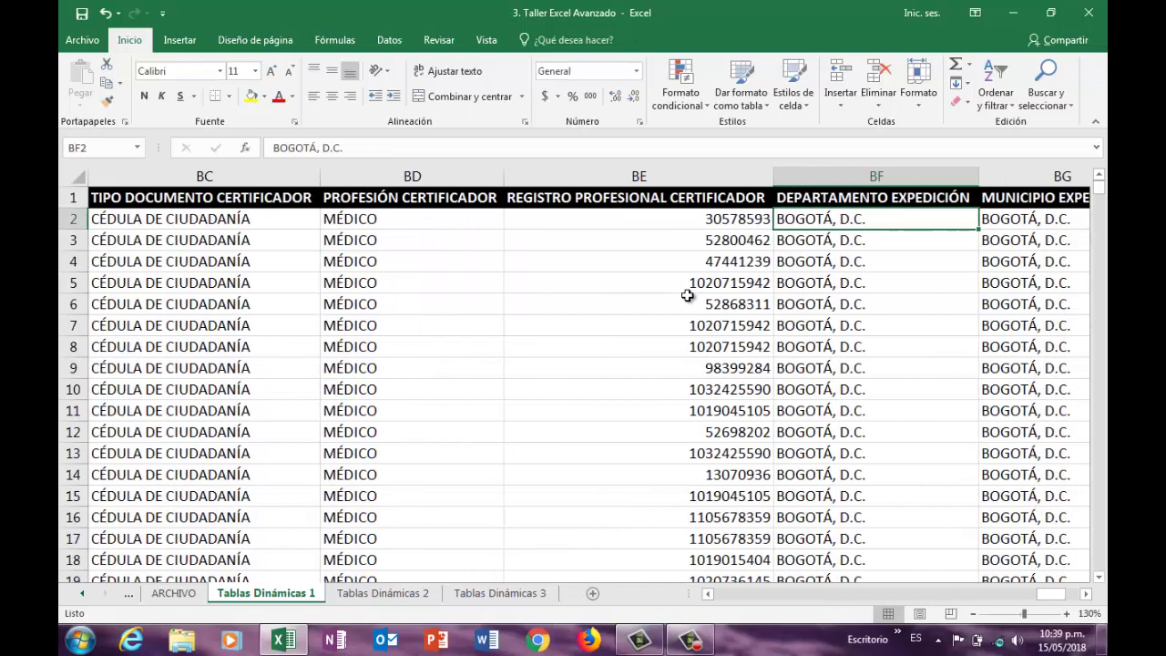
{"action": "key", "text": "Right"}
{"action": "key", "text": "Right"}
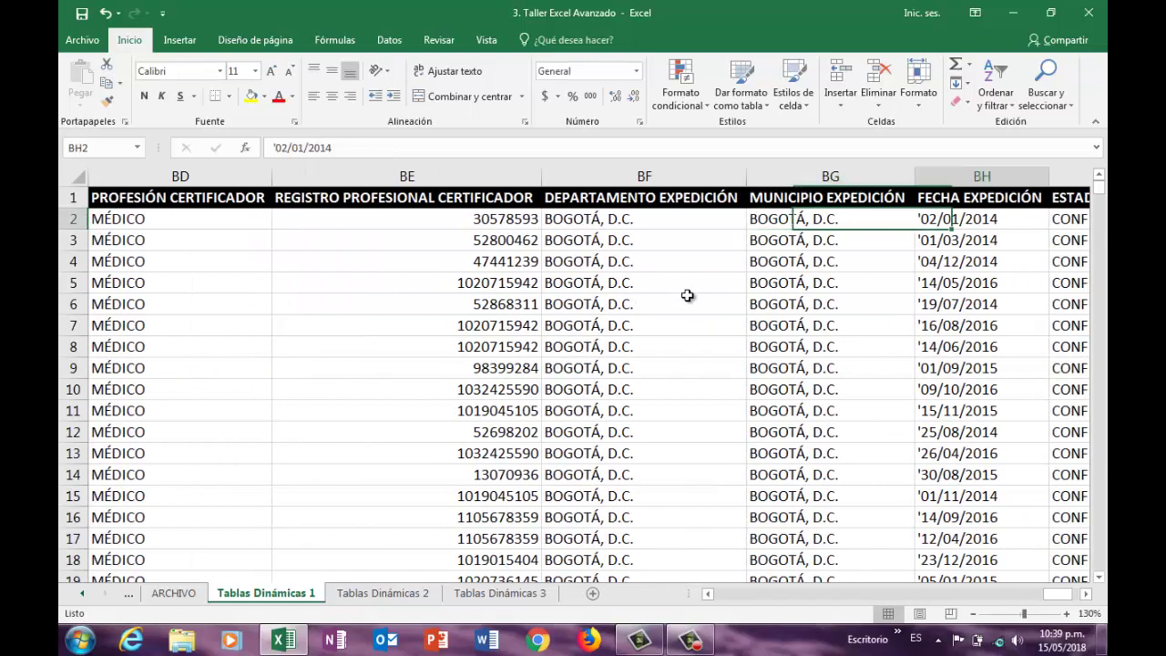
{"action": "key", "text": "Right"}
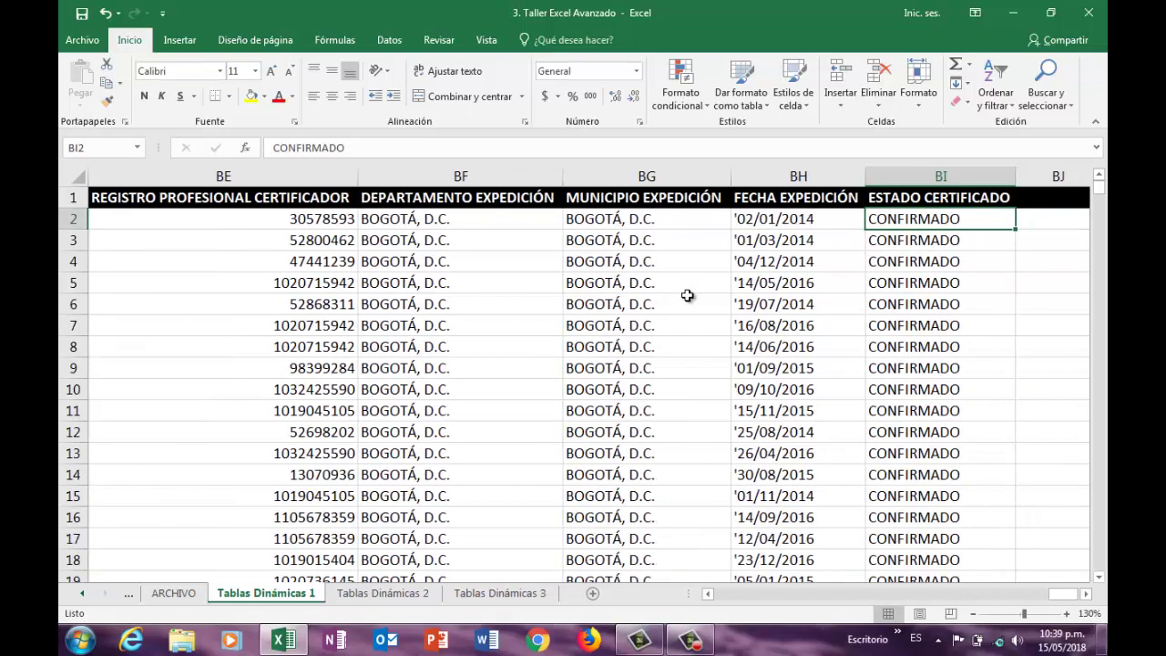
{"action": "key", "text": "Right"}
{"action": "key", "text": "Left"}
Step: Return along row 2 to the first column, NRO CERTIFICADO
{"action": "key", "text": "ctrl+Left"}
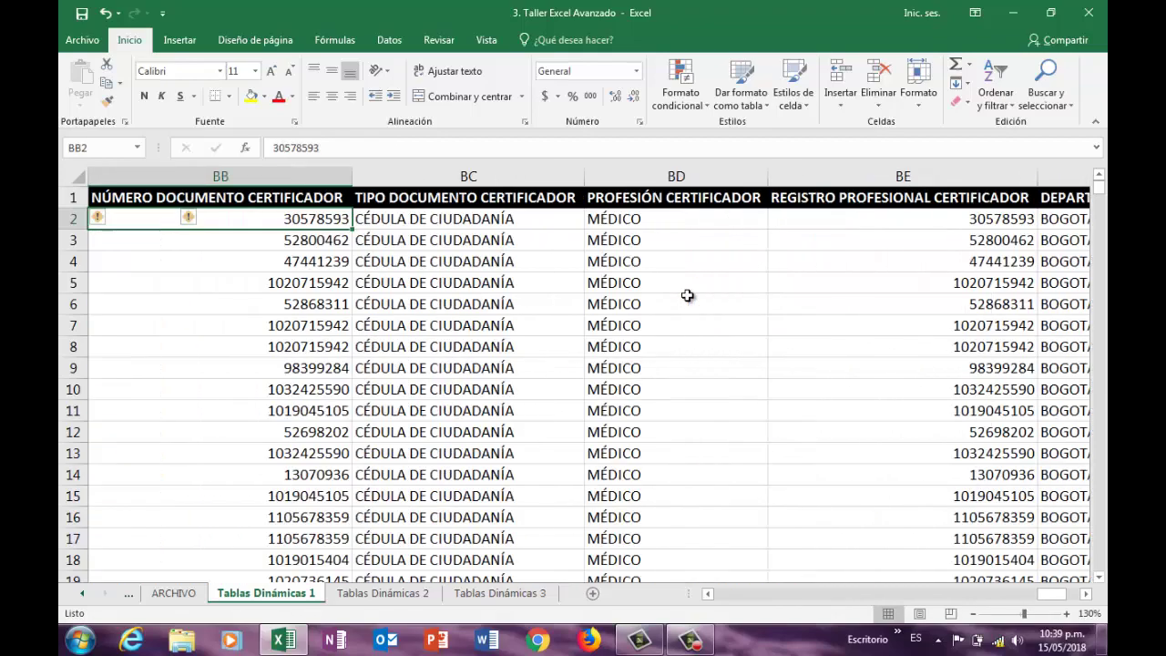
{"action": "key", "text": "Left"}
{"action": "key", "text": "Left"}
{"action": "key", "text": "Left"}
{"action": "key", "text": "Left"}
{"action": "key", "text": "Left"}
{"action": "key", "text": "Left"}
{"action": "key", "text": "Left"}
{"action": "key", "text": "Left"}
{"action": "key", "text": "Left"}
{"action": "key", "text": "Left"}
{"action": "key", "text": "Left"}
{"action": "key", "text": "Left"}
{"action": "key", "text": "Left"}
{"action": "key", "text": "Left"}
{"action": "key", "text": "Left"}
{"action": "key", "text": "Left"}
{"action": "key", "text": "Left"}
{"action": "key", "text": "Left"}
{"action": "key", "text": "Left"}
{"action": "key", "text": "Left"}
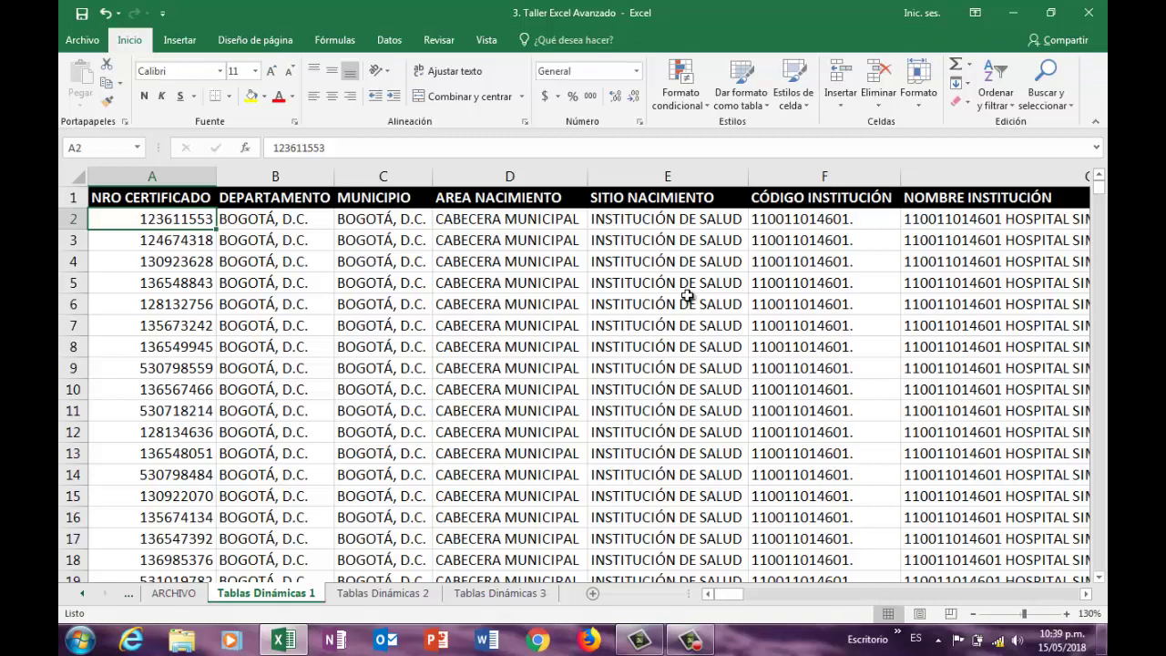
Step: Go to the end of the MUNICIPIO column and inspect the last records and the rows below them
{"action": "left_click", "coordinate": [350, 280]}
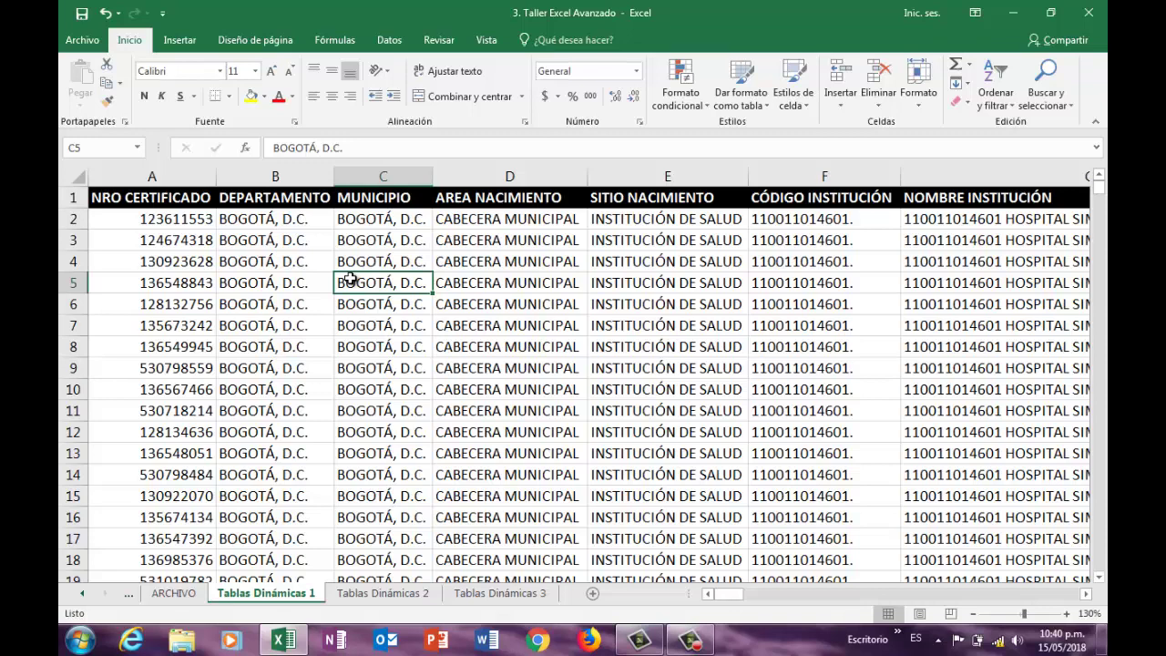
{"action": "key", "text": "End"}
{"action": "key", "text": "Down"}
{"action": "key", "text": "Down"}
{"action": "key", "text": "Down"}
{"action": "key", "text": "Down"}
{"action": "key", "text": "Down"}
{"action": "key", "text": "Down"}
{"action": "key", "text": "Down"}
{"action": "key", "text": "Down"}
{"action": "key", "text": "Down"}
{"action": "key", "text": "Down"}
{"action": "key", "text": "Down"}
{"action": "key", "text": "Down"}
{"action": "key", "text": "Down"}
{"action": "key", "text": "Down"}
{"action": "key", "text": "Down"}
{"action": "key", "text": "Down"}
{"action": "key", "text": "Down"}
{"action": "key", "text": "Up"}
{"action": "key", "text": "Up"}
{"action": "key", "text": "Up"}
{"action": "key", "text": "Up"}
{"action": "key", "text": "Up"}
{"action": "key", "text": "Up"}
{"action": "key", "text": "Up"}
{"action": "key", "text": "Up"}
{"action": "key", "text": "Up"}
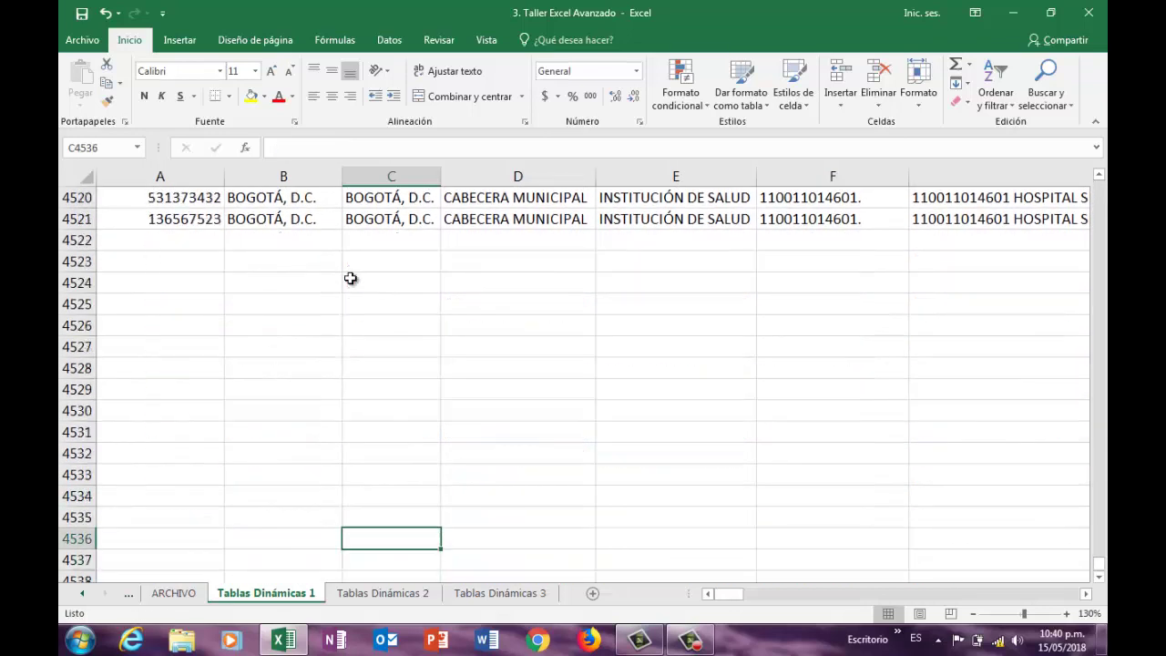
{"action": "key", "text": "Up"}
{"action": "key", "text": "Up"}
{"action": "key", "text": "Up"}
{"action": "key", "text": "Up"}
{"action": "key", "text": "Up"}
{"action": "key", "text": "Up"}
{"action": "key", "text": "Up"}
{"action": "key", "text": "Up"}
{"action": "key", "text": "Up"}
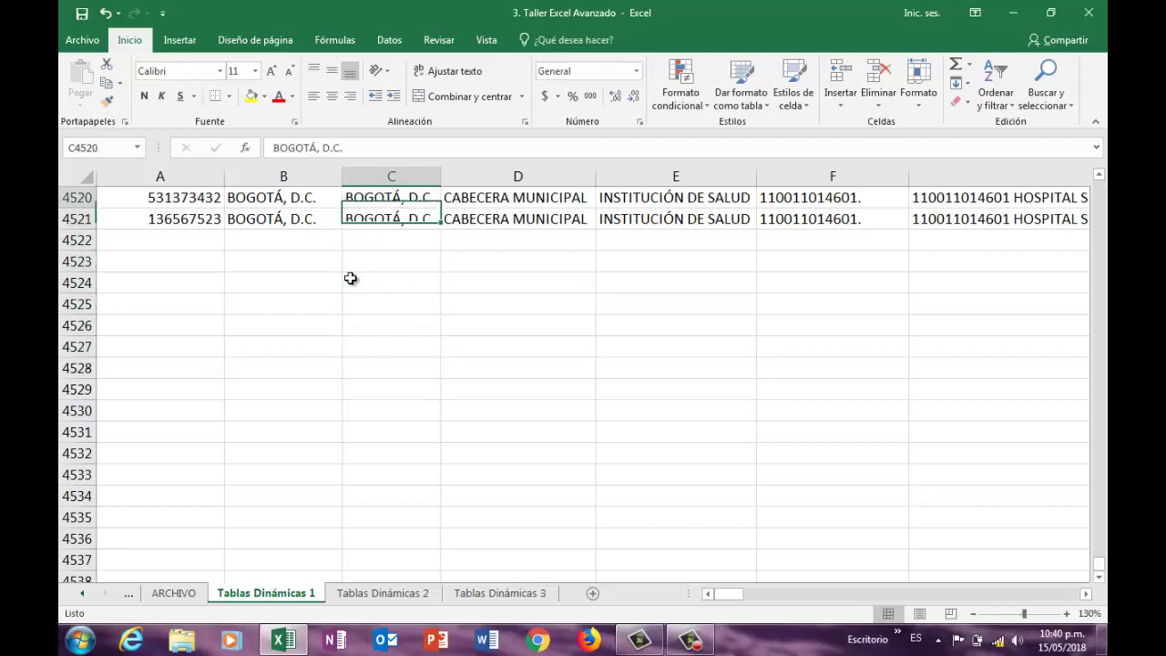
Step: Check the final entries of the NRO CERTIFICADO column around rows 4520 and 4521
{"action": "key", "text": "Left"}
{"action": "key", "text": "Left"}
{"action": "key", "text": "Down"}
{"action": "key", "text": "Up"}
{"action": "key", "text": "Up"}
{"action": "key", "text": "Up"}
{"action": "key", "text": "Up"}
{"action": "key", "text": "Up"}
{"action": "key", "text": "Up"}
{"action": "key", "text": "Up"}
{"action": "key", "text": "Up"}
{"action": "key", "text": "Up"}
{"action": "key", "text": "Up"}
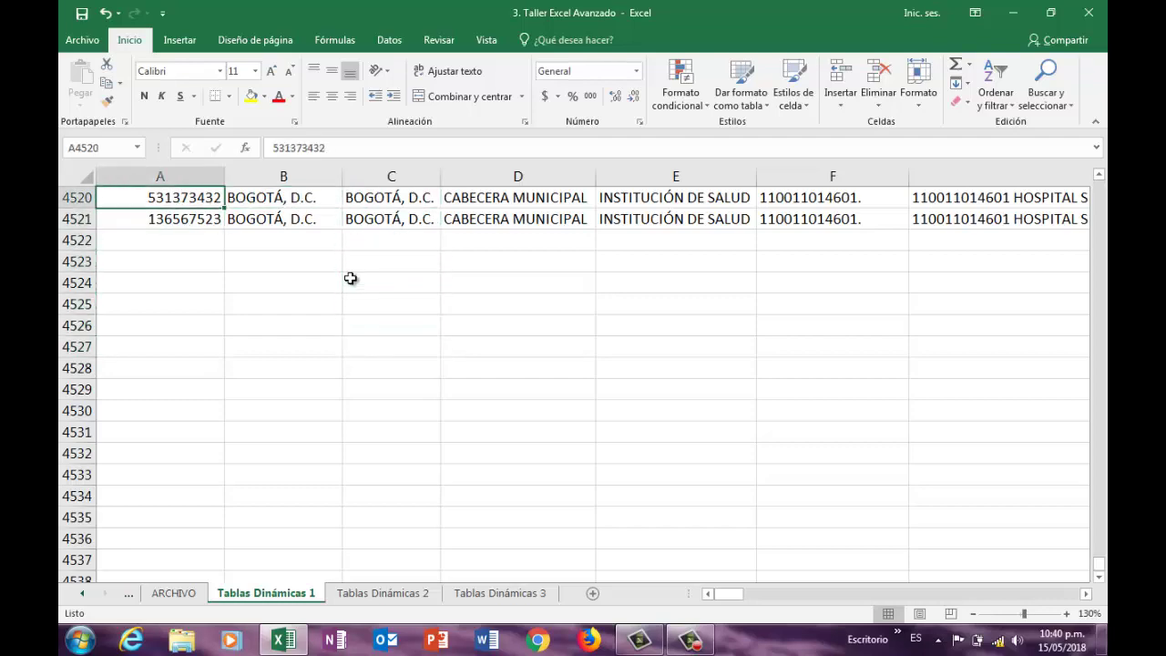
Step: Go back up the NRO CERTIFICADO column from the last records to its heading in A1
{"action": "key", "text": "Up"}
{"action": "key", "text": "Up"}
{"action": "key", "text": "Up"}
{"action": "key", "text": "Up"}
{"action": "key", "text": "Up"}
{"action": "key", "text": "Up"}
{"action": "key", "text": "Up"}
{"action": "key", "text": "Up"}
{"action": "key", "text": "Up"}
{"action": "key", "text": "Up"}
{"action": "key", "text": "Up"}
{"action": "key", "text": "Up"}
{"action": "key", "text": "Up"}
{"action": "key", "text": "Up"}
{"action": "key", "text": "Up"}
{"action": "key", "text": "Up"}
{"action": "key", "text": "Up"}
{"action": "key", "text": "Up"}
{"action": "key", "text": "Up"}
{"action": "key", "text": "Up"}
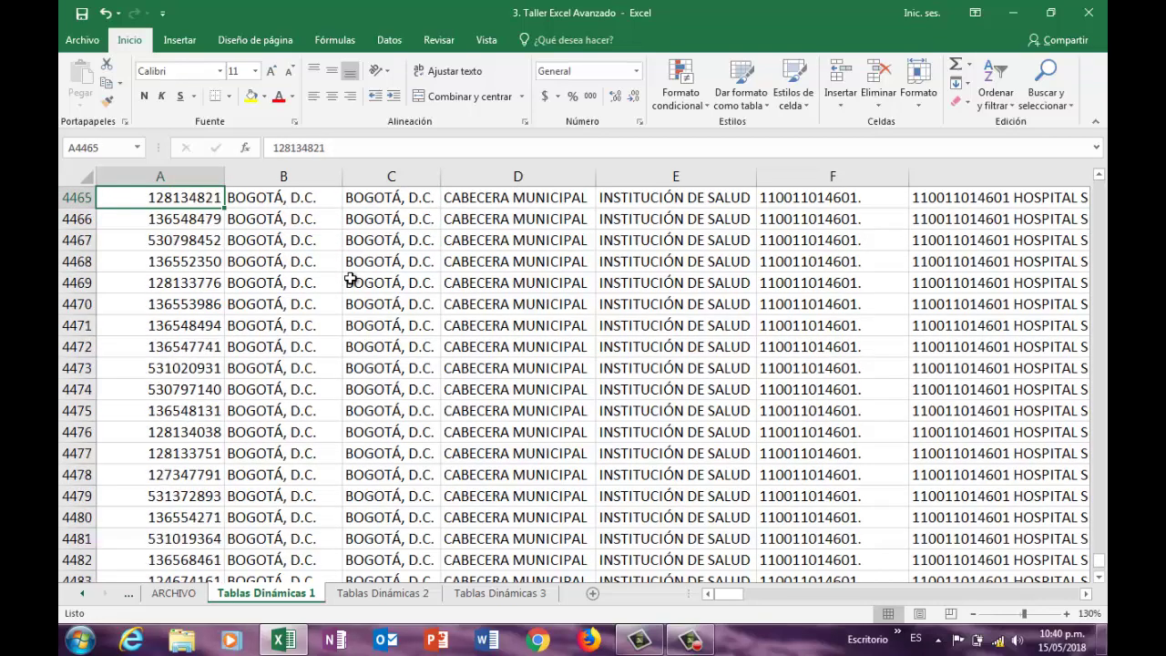
{"action": "key", "text": "End"}
{"action": "key", "text": "Up"}
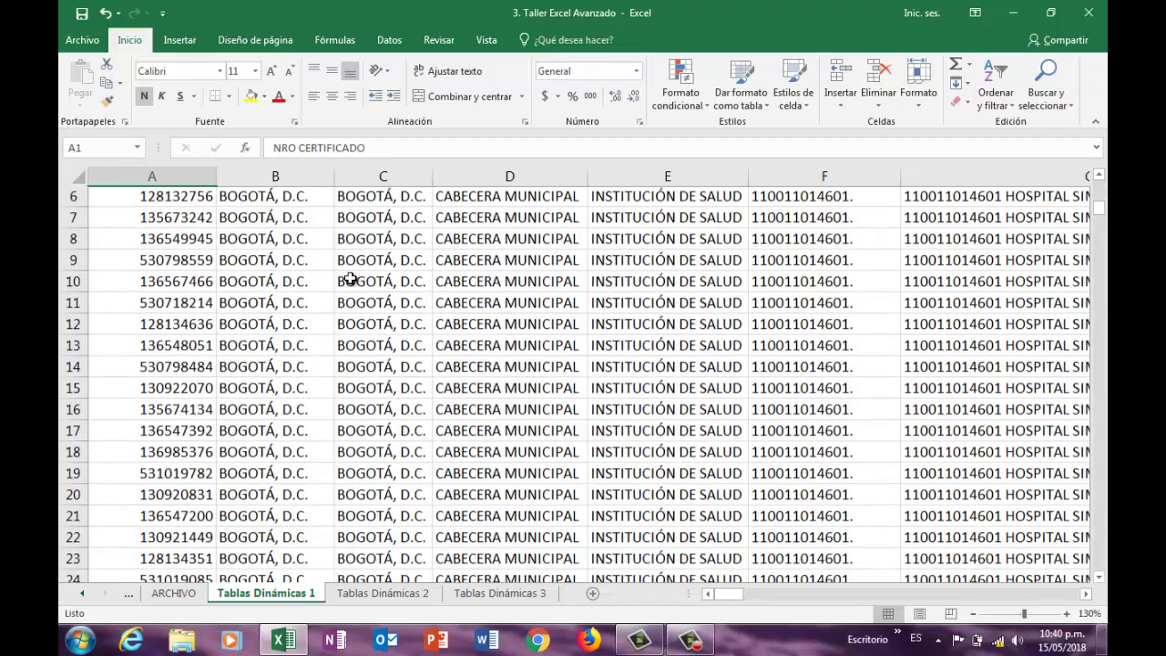
Step: Examine the values in the SEXO column from the first record in row 2 down to about row 48
{"action": "key", "text": "Down"}
{"action": "key", "text": "Right"}
{"action": "key", "text": "Right"}
{"action": "key", "text": "Right"}
{"action": "key", "text": "Right"}
{"action": "key", "text": "Right"}
{"action": "key", "text": "Right"}
{"action": "key", "text": "Right"}
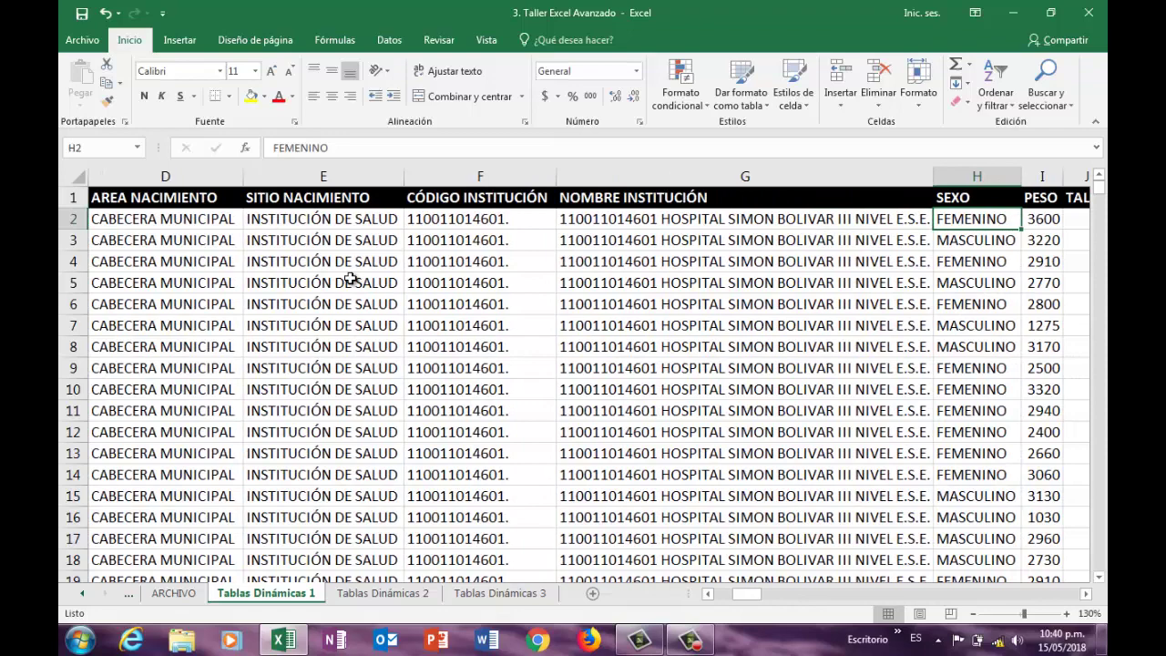
{"action": "key", "text": "Down"}
{"action": "key", "text": "Down"}
{"action": "key", "text": "Down"}
{"action": "key", "text": "Down"}
{"action": "key", "text": "Down"}
{"action": "key", "text": "Down"}
{"action": "key", "text": "Down"}
{"action": "key", "text": "Down"}
{"action": "key", "text": "Down"}
{"action": "key", "text": "Down"}
{"action": "key", "text": "Down"}
{"action": "key", "text": "Down"}
{"action": "key", "text": "Down"}
{"action": "key", "text": "Down"}
{"action": "key", "text": "Down"}
{"action": "key", "text": "Down"}
{"action": "key", "text": "Down"}
{"action": "key", "text": "Down"}
{"action": "key", "text": "Down"}
{"action": "key", "text": "Down"}
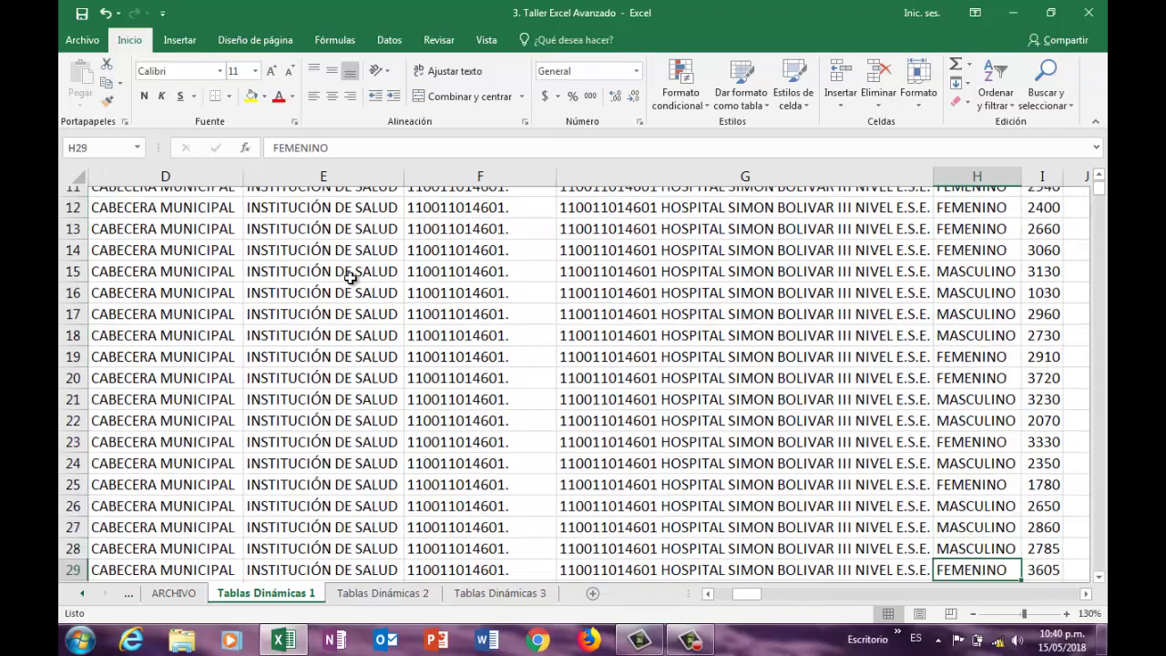
{"action": "key", "text": "Down"}
{"action": "key", "text": "Down"}
{"action": "key", "text": "Down"}
{"action": "key", "text": "Down"}
{"action": "key", "text": "Down"}
{"action": "key", "text": "Down"}
{"action": "key", "text": "Down"}
{"action": "key", "text": "Down"}
{"action": "key", "text": "Down"}
{"action": "key", "text": "Down"}
{"action": "key", "text": "Down"}
{"action": "key", "text": "Down"}
{"action": "key", "text": "Down"}
{"action": "key", "text": "Down"}
{"action": "key", "text": "Down"}
{"action": "key", "text": "Down"}
{"action": "key", "text": "Down"}
{"action": "key", "text": "Down"}
{"action": "key", "text": "Down"}
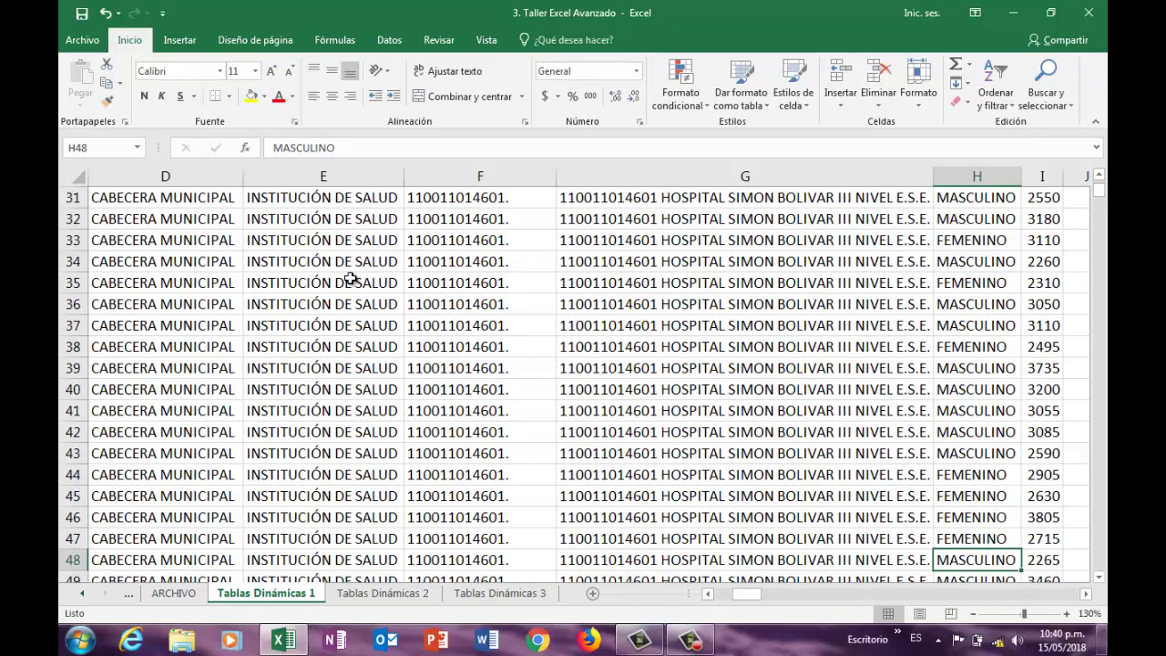
Step: Return up the SEXO column to its first record in H2
{"action": "key", "text": "Up"}
{"action": "key", "text": "Up"}
{"action": "key", "text": "Up"}
{"action": "key", "text": "Up"}
{"action": "key", "text": "Up"}
{"action": "key", "text": "Up"}
{"action": "key", "text": "Up"}
{"action": "key", "text": "Up"}
{"action": "key", "text": "Up"}
{"action": "key", "text": "Up"}
{"action": "key", "text": "Up"}
{"action": "key", "text": "Up"}
{"action": "key", "text": "Up"}
{"action": "key", "text": "Up"}
{"action": "key", "text": "Up"}
{"action": "key", "text": "Up"}
{"action": "key", "text": "Up"}
{"action": "key", "text": "Up"}
{"action": "key", "text": "Up"}
{"action": "key", "text": "Up"}
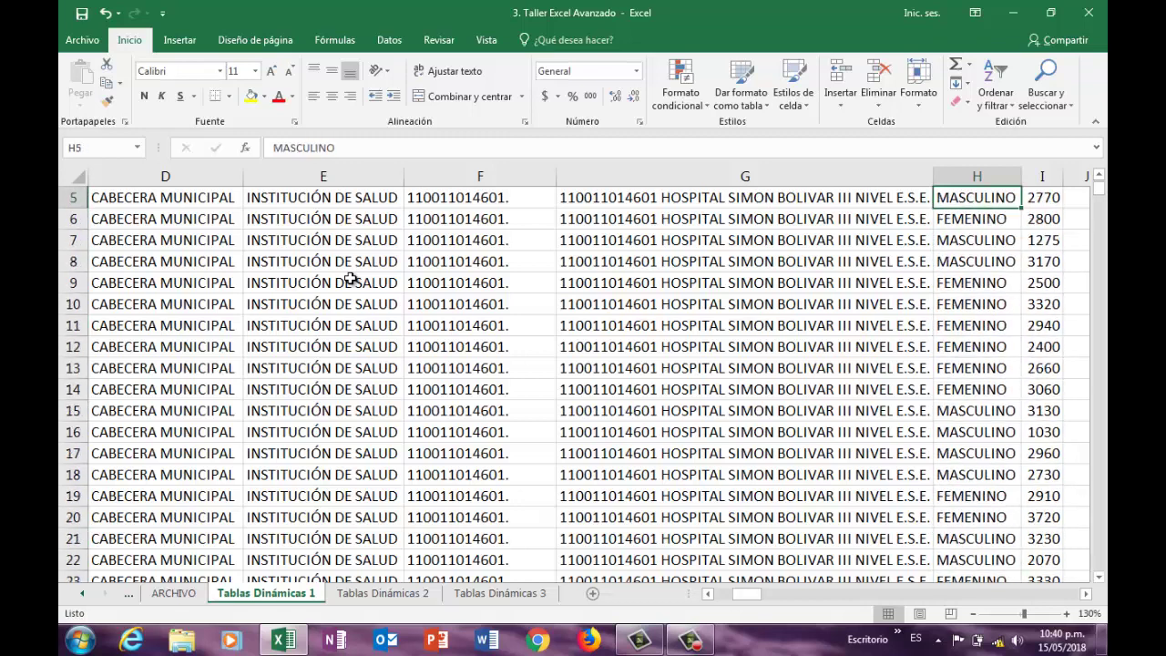
{"action": "key", "text": "Up"}
{"action": "key", "text": "Up"}
{"action": "key", "text": "Up"}
{"action": "key", "text": "Up"}
{"action": "key", "text": "Down"}
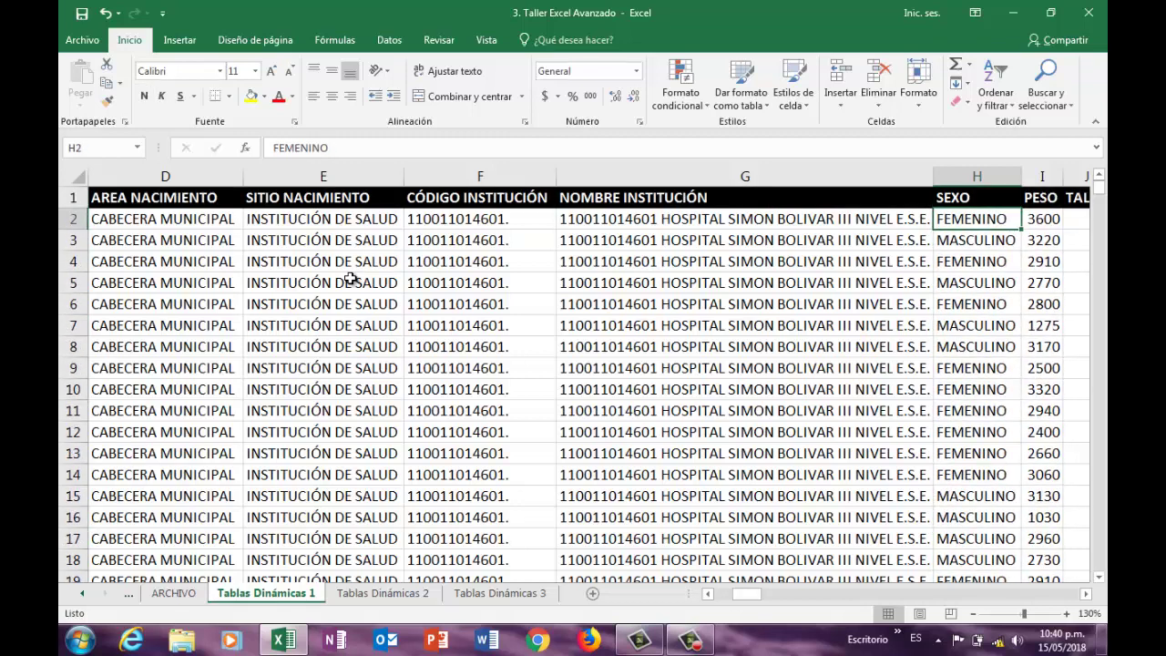
Step: Sort the records by the SEXO column in ascending order, A to Z
{"action": "key", "text": "Right"}
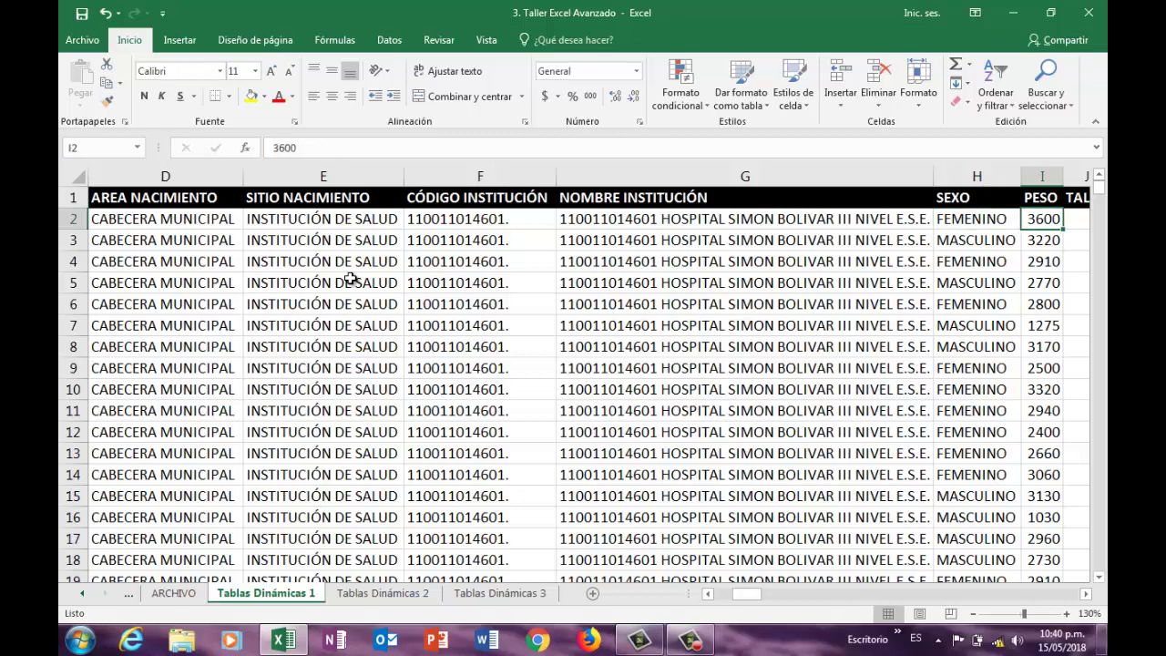
{"action": "key", "text": "Left"}
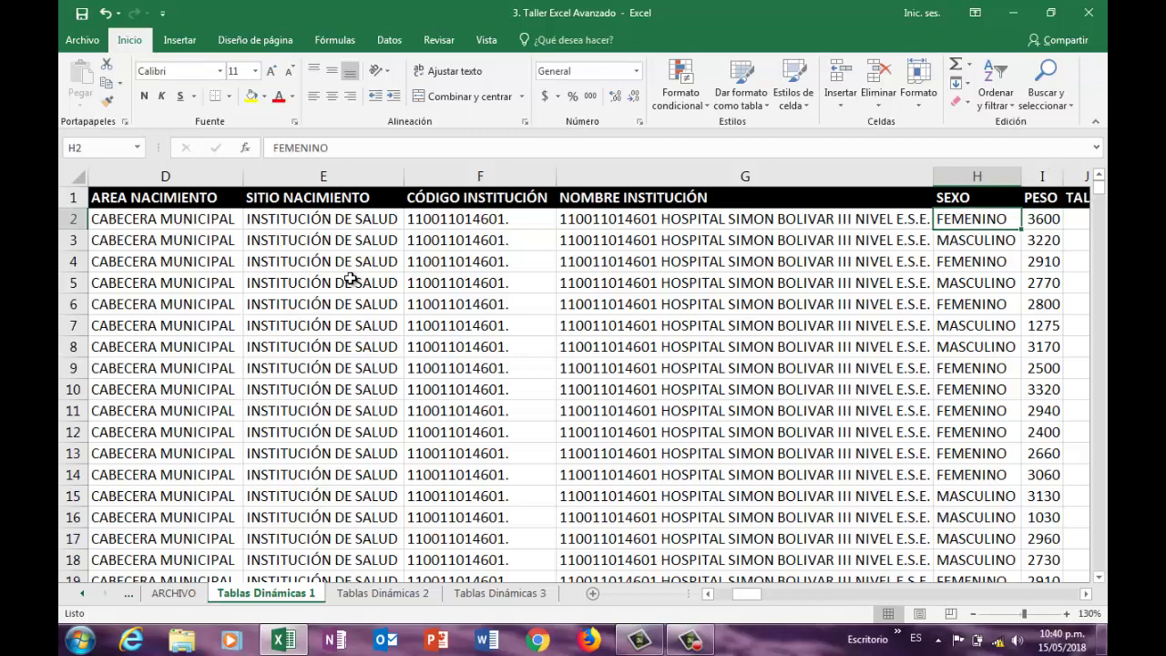
{"action": "left_click", "coordinate": [381, 46]}
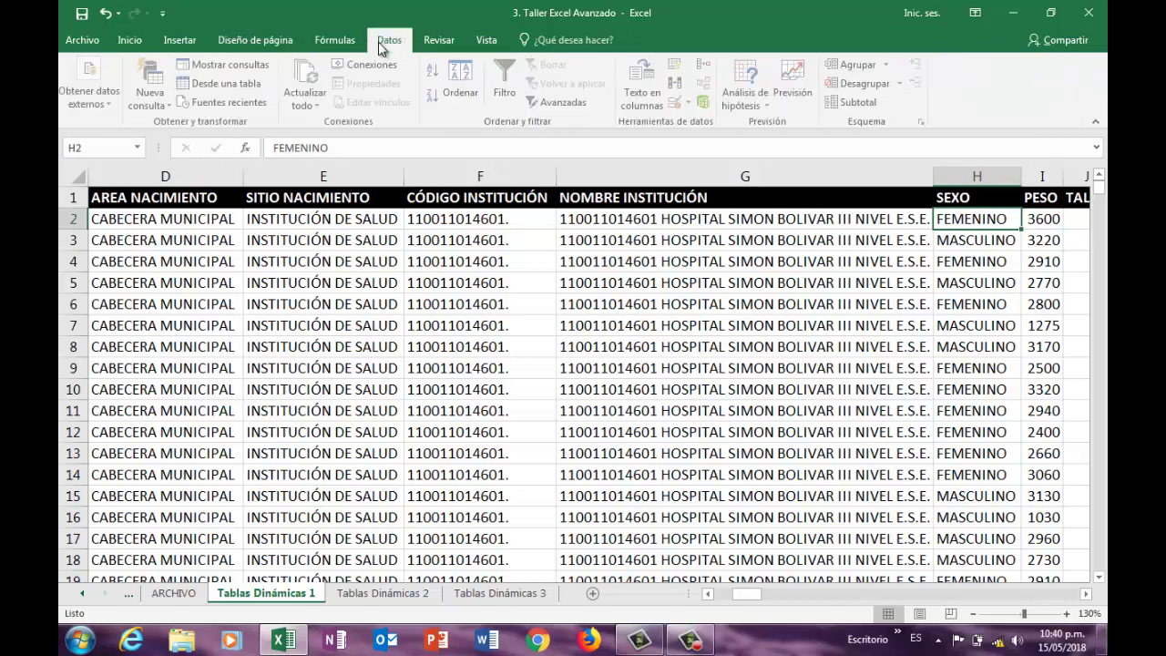
{"action": "left_click", "coordinate": [433, 75]}
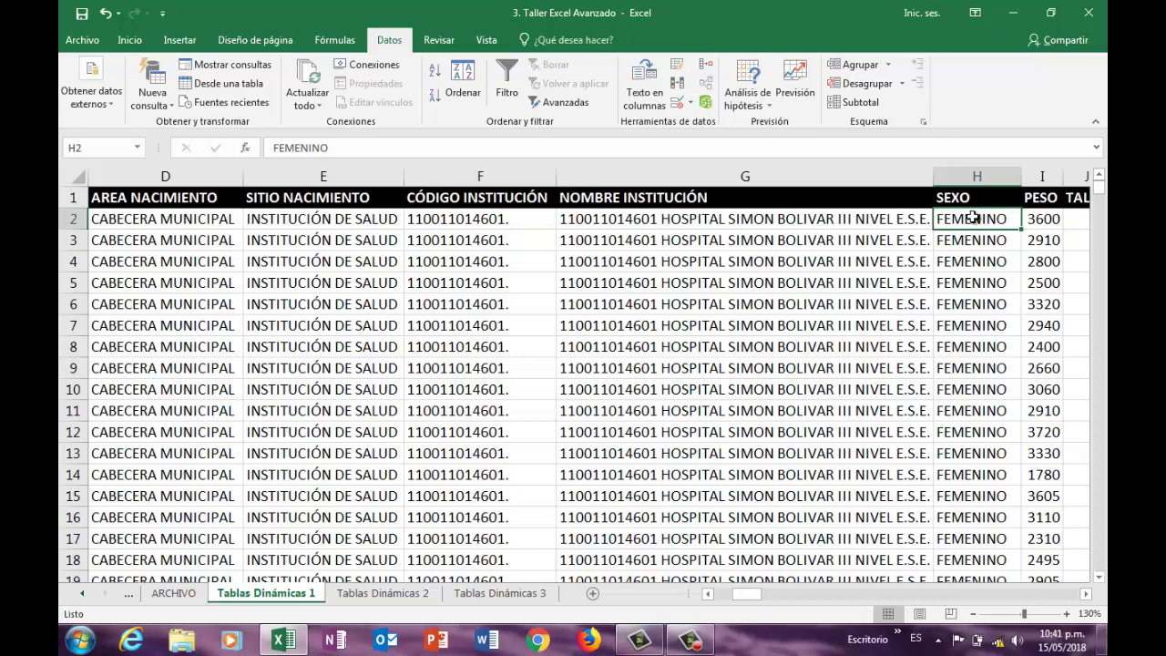
Step: Select the FEMENINO cells H2 to H15 in the SEXO column to check their count
{"action": "key", "text": "shift+Down"}
{"action": "key", "text": "shift+Down"}
{"action": "key", "text": "shift+Down"}
{"action": "key", "text": "shift+Down"}
{"action": "key", "text": "shift+Down"}
{"action": "key", "text": "shift+Down"}
{"action": "key", "text": "shift+Down"}
{"action": "key", "text": "shift+Down"}
{"action": "key", "text": "shift+Down"}
{"action": "key", "text": "shift+Down"}
{"action": "key", "text": "shift+Down"}
{"action": "key", "text": "shift+Down"}
{"action": "key", "text": "shift+Down"}
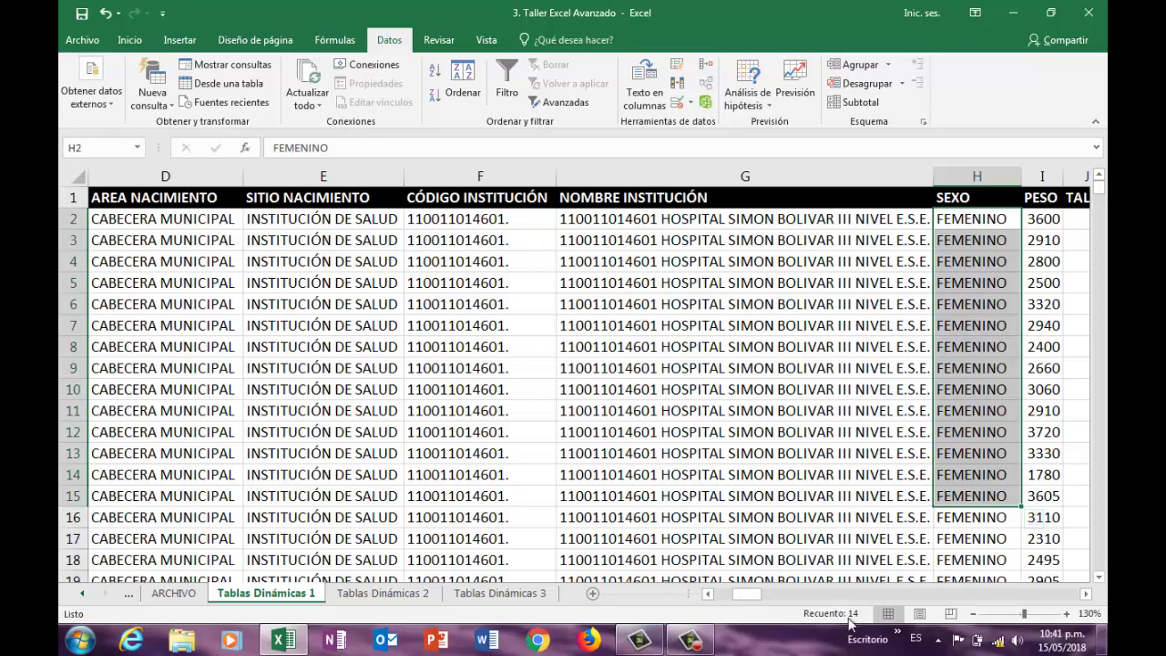
Step: Extend the selection of FEMENINO cells in the SEXO column from H2 down to H202 to check their count
{"action": "key", "text": "shift+Down"}
{"action": "key", "text": "shift+Down"}
{"action": "key", "text": "shift+Down"}
{"action": "key", "text": "shift+Down"}
{"action": "key", "text": "shift+Down"}
{"action": "key", "text": "shift+Down"}
{"action": "key", "text": "shift+Down"}
{"action": "key", "text": "shift+Down"}
{"action": "key", "text": "shift+Down"}
{"action": "key", "text": "shift+Down"}
{"action": "key", "text": "shift+Down"}
{"action": "key", "text": "shift+Down"}
{"action": "key", "text": "shift+Down"}
{"action": "key", "text": "shift+Down"}
{"action": "key", "text": "shift+Down"}
{"action": "key", "text": "shift+Down"}
{"action": "key", "text": "shift+Down"}
{"action": "key", "text": "shift+Down"}
{"action": "key", "text": "shift+Down"}
{"action": "key", "text": "shift+Down"}
{"action": "key", "text": "shift+Down"}
{"action": "key", "text": "shift+Down"}
{"action": "key", "text": "shift+Down"}
{"action": "key", "text": "shift+Down"}
{"action": "key", "text": "shift+Down"}
{"action": "key", "text": "shift+Down"}
{"action": "key", "text": "shift+Down"}
{"action": "key", "text": "shift+Down"}
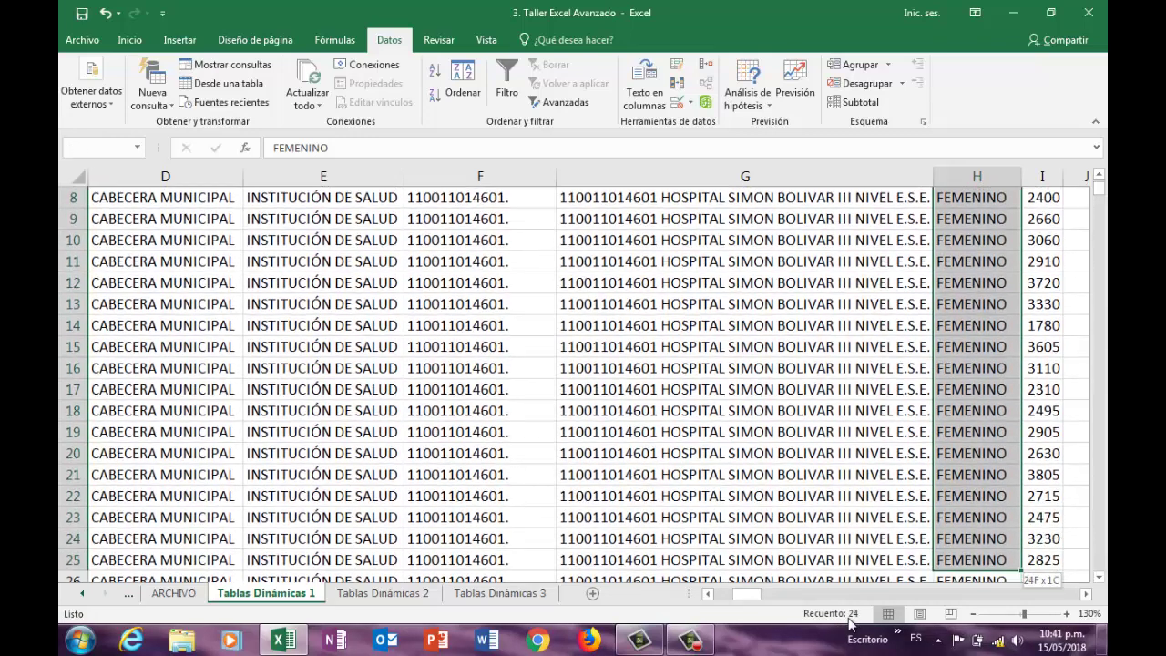
{"action": "key", "text": "shift+Down"}
{"action": "key", "text": "shift+Down"}
{"action": "key", "text": "shift+Down"}
{"action": "key", "text": "shift+Down"}
{"action": "key", "text": "shift+Down"}
{"action": "key", "text": "shift+Down"}
{"action": "key", "text": "shift+Down"}
{"action": "key", "text": "shift+Down"}
{"action": "key", "text": "shift+Down"}
{"action": "key", "text": "shift+Down"}
{"action": "key", "text": "shift+Down"}
{"action": "key", "text": "shift+Down"}
{"action": "key", "text": "shift+Down"}
{"action": "key", "text": "shift+Down"}
{"action": "key", "text": "shift+Down"}
{"action": "key", "text": "shift+Down"}
{"action": "key", "text": "shift+Down"}
{"action": "key", "text": "shift+Down"}
{"action": "key", "text": "shift+Down"}
{"action": "key", "text": "shift+Down"}
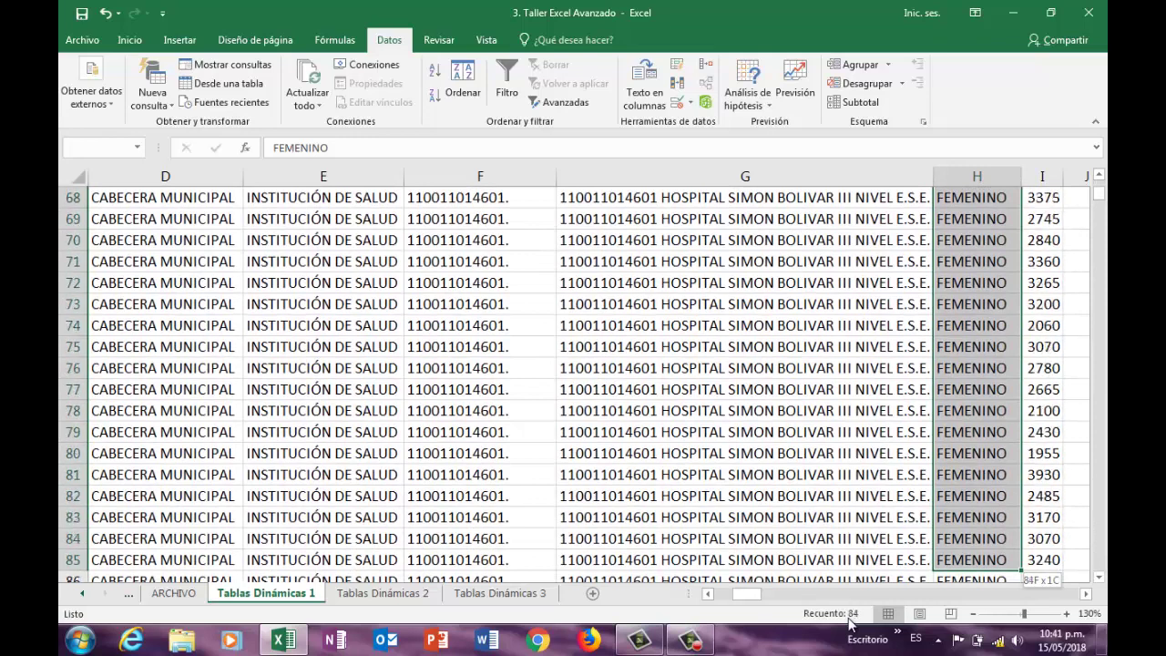
{"action": "key", "text": "shift+Down"}
{"action": "key", "text": "shift+Down"}
{"action": "key", "text": "shift+Down"}
{"action": "key", "text": "shift+Down"}
{"action": "key", "text": "shift+Down"}
{"action": "key", "text": "shift+Down"}
{"action": "key", "text": "shift+Down"}
{"action": "key", "text": "shift+Down"}
{"action": "key", "text": "shift+Down"}
{"action": "key", "text": "shift+Down"}
{"action": "key", "text": "shift+Down"}
{"action": "key", "text": "shift+Down"}
{"action": "key", "text": "shift+Down"}
{"action": "key", "text": "shift+Down"}
{"action": "key", "text": "shift+Down"}
{"action": "key", "text": "shift+Down"}
{"action": "key", "text": "shift+Down"}
{"action": "key", "text": "shift+Down"}
{"action": "key", "text": "shift+Down"}
{"action": "key", "text": "shift+Down"}
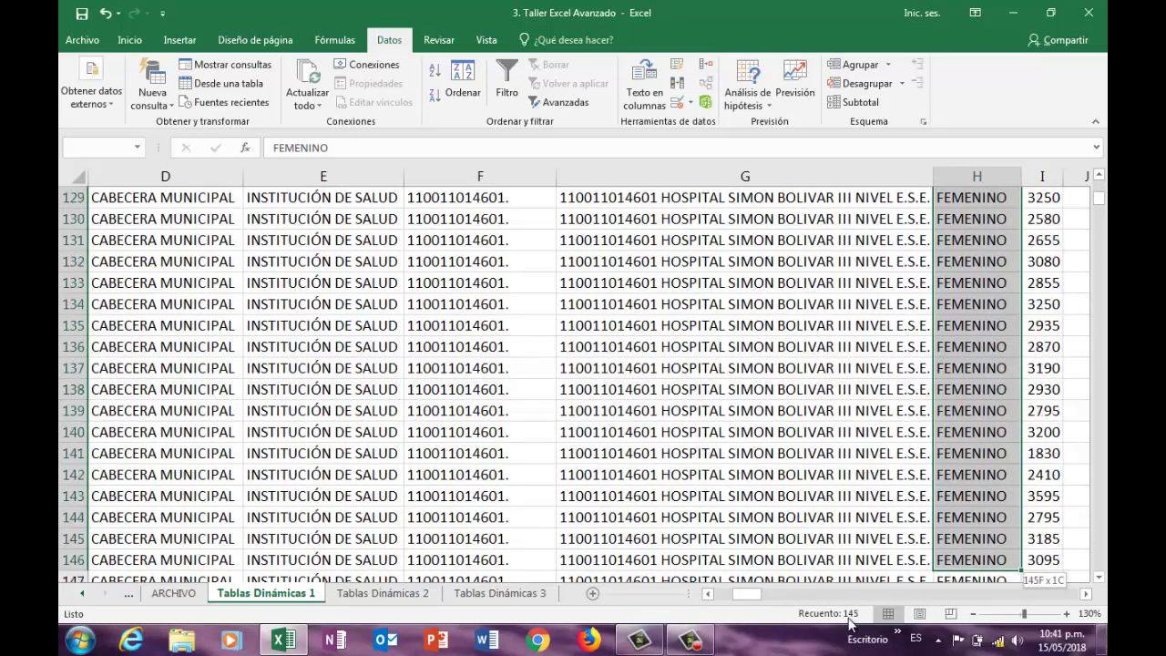
{"action": "key", "text": "shift+Down"}
{"action": "key", "text": "shift+Down"}
{"action": "key", "text": "shift+Down"}
{"action": "key", "text": "shift+Down"}
{"action": "key", "text": "shift+Down"}
{"action": "key", "text": "shift+Down"}
{"action": "key", "text": "shift+Down"}
{"action": "key", "text": "shift+Down"}
{"action": "key", "text": "shift+Down"}
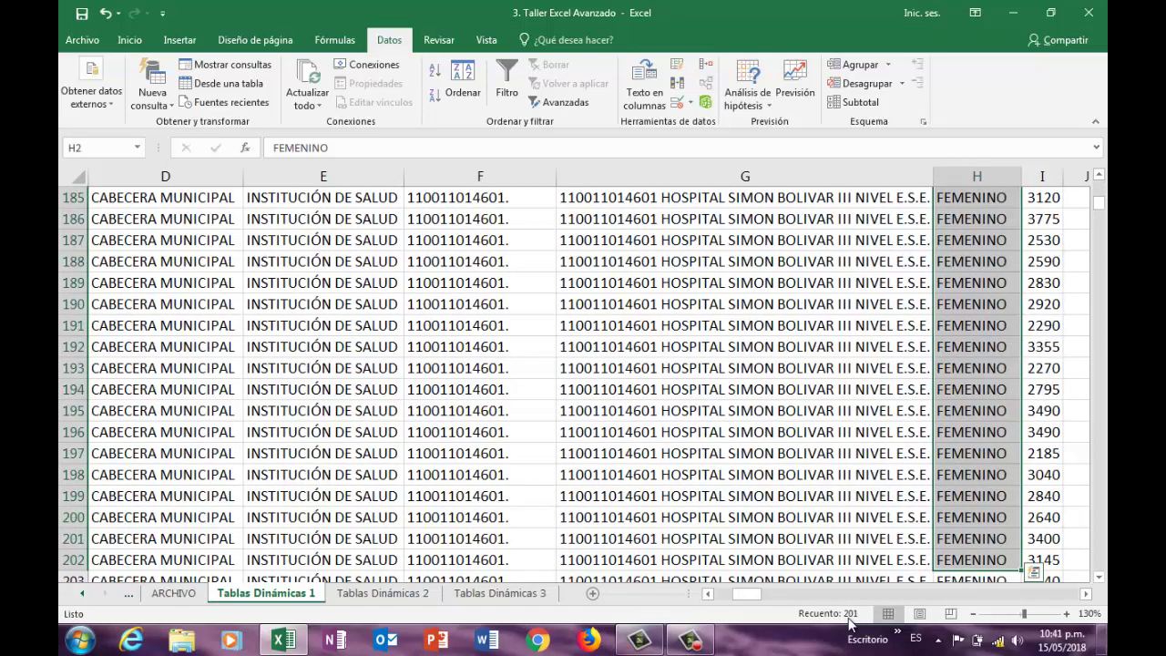
{"action": "key", "text": "Up"}
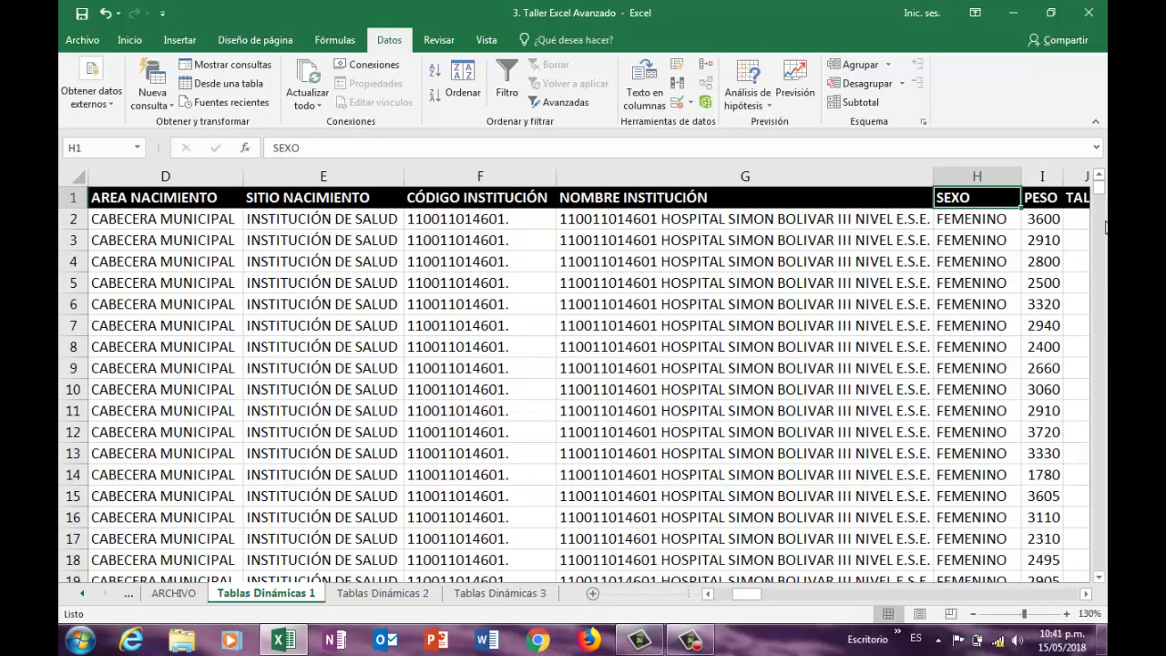
Step: Create a pivot table on a new worksheet from the full data range of Tablas Dinámicas 1, starting from a cell inside the data
{"action": "left_click", "coordinate": [173, 255]}
{"action": "left_click_drag", "start_coordinate": [749, 594], "coordinate": [727, 593]}
{"action": "left_click", "coordinate": [480, 415]}
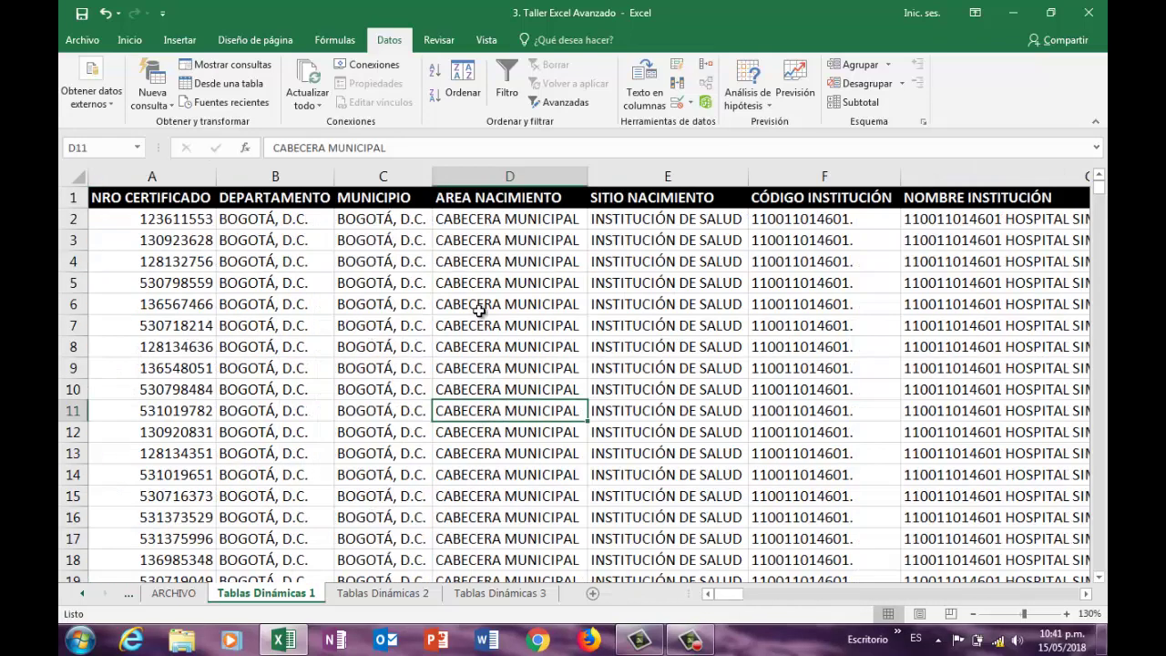
{"action": "left_click", "coordinate": [510, 270]}
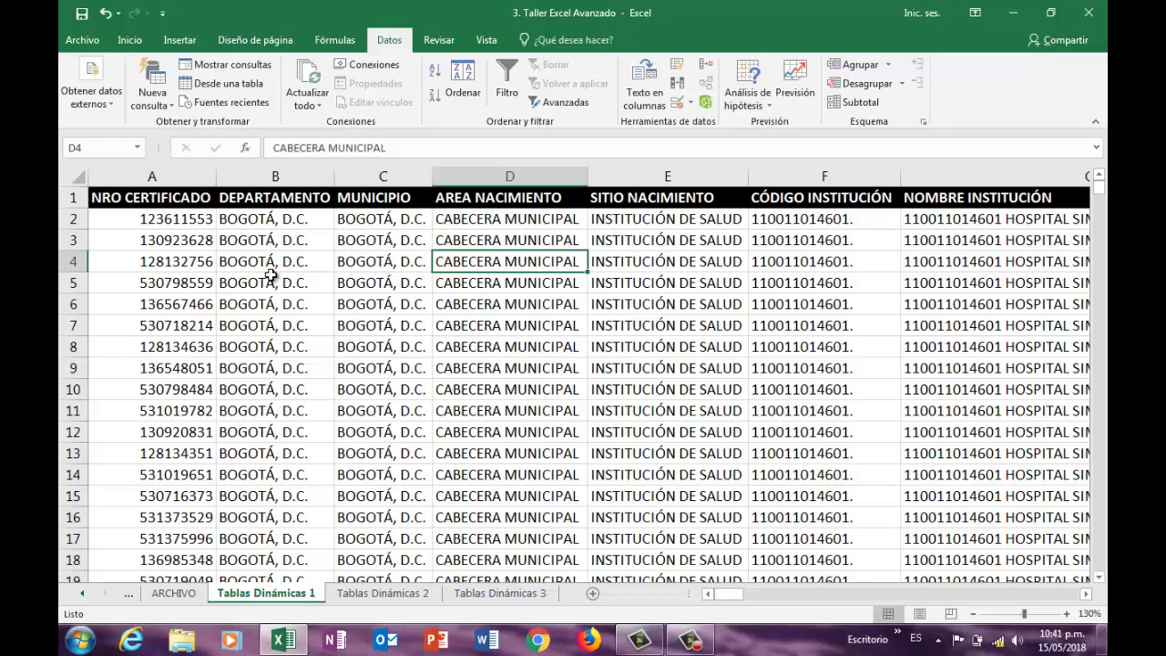
{"action": "left_click", "coordinate": [397, 267]}
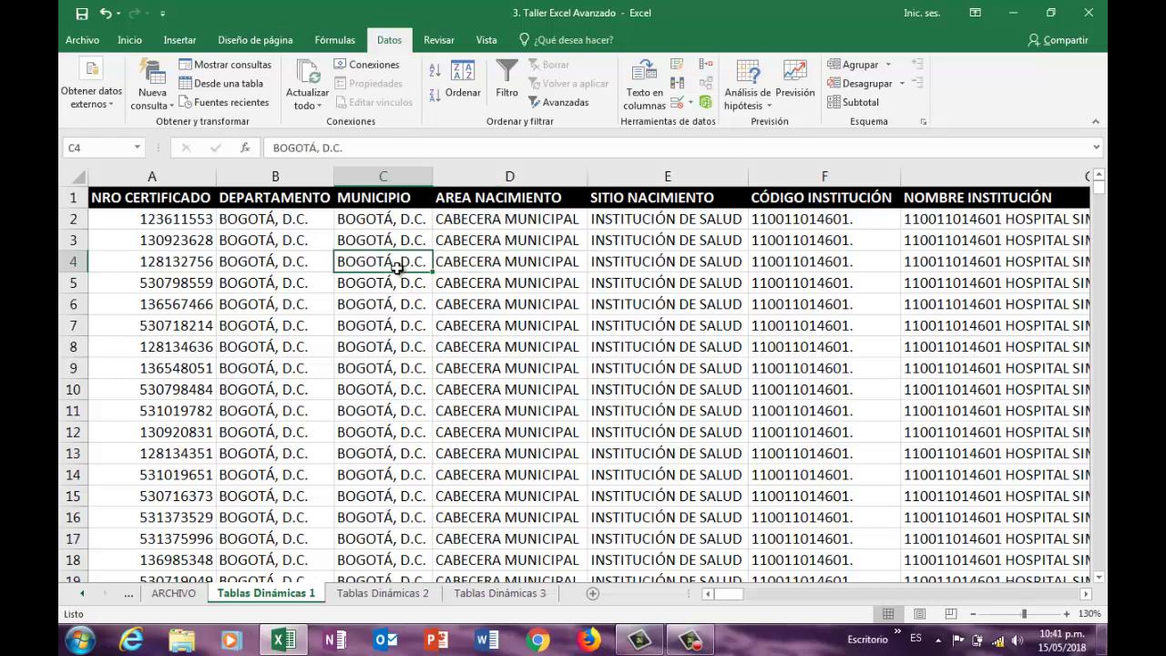
{"action": "left_click", "coordinate": [623, 310]}
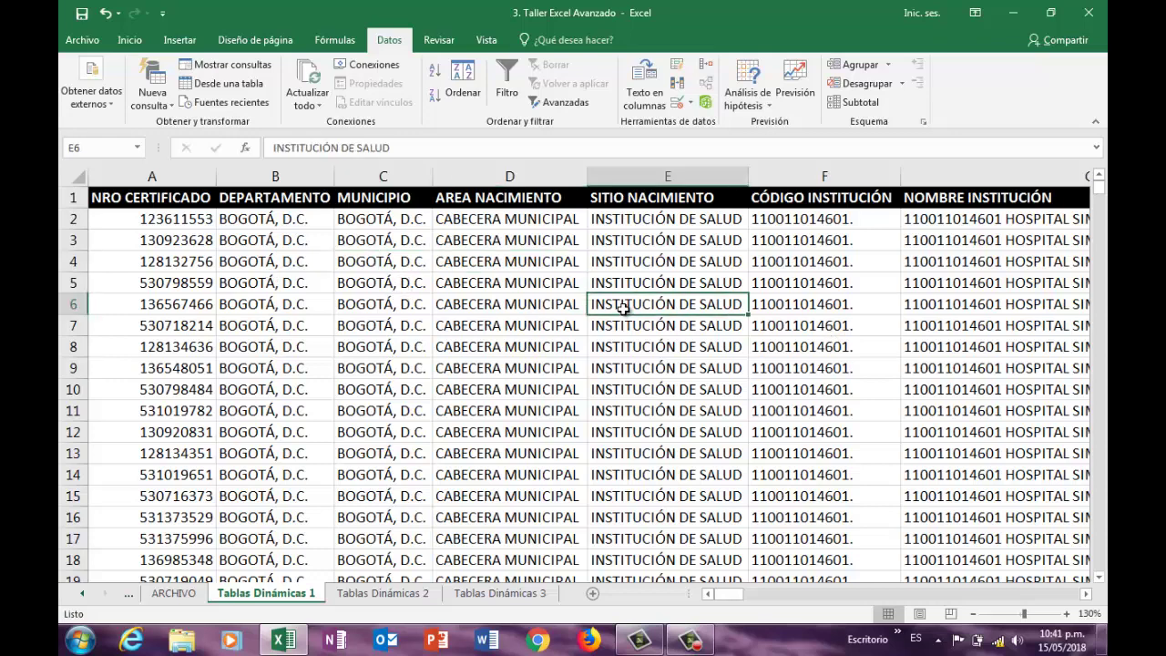
{"action": "left_click", "coordinate": [176, 39]}
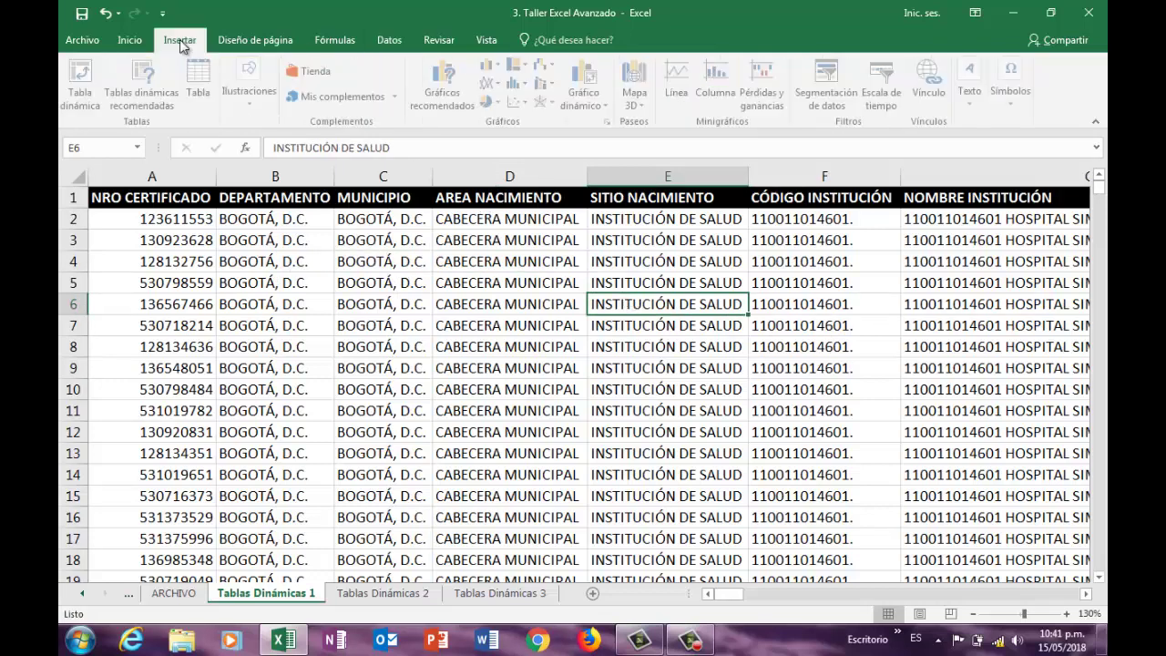
{"action": "left_click", "coordinate": [82, 75]}
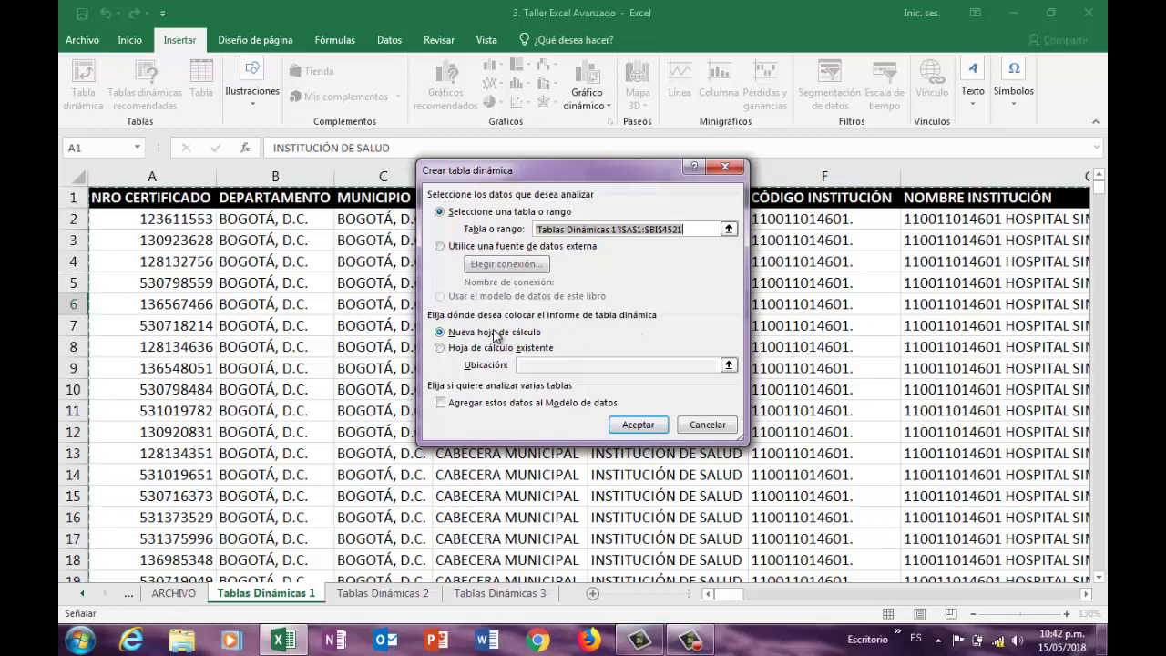
{"action": "left_click", "coordinate": [628, 427]}
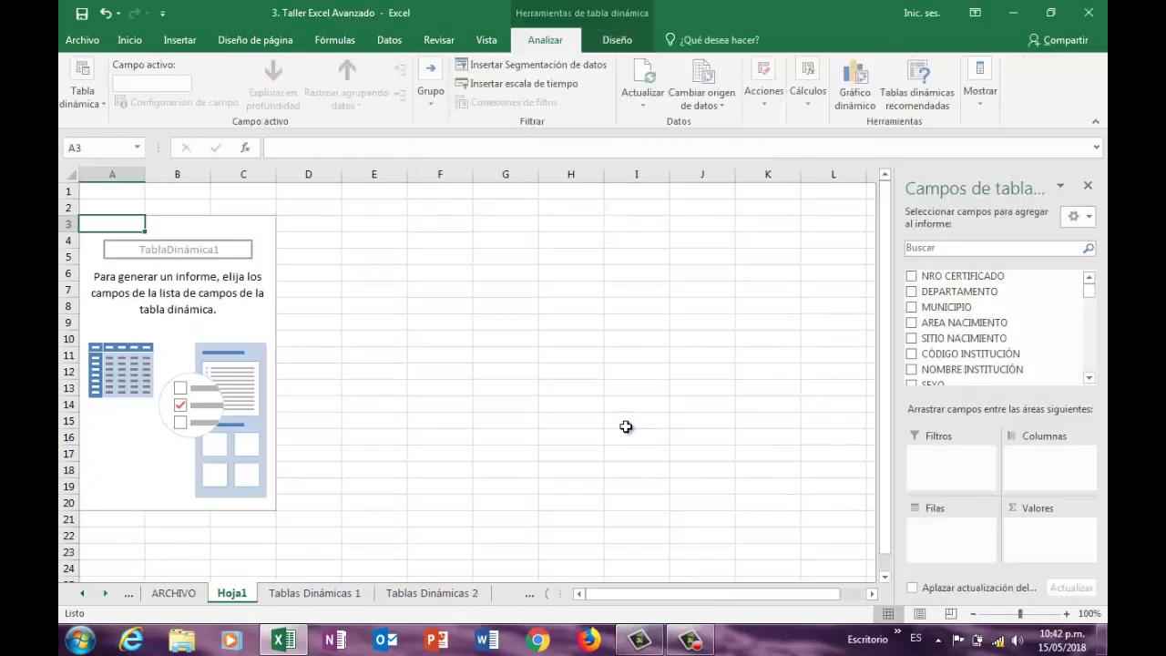
Step: Insert a clustered column (Columna agrupada) pivot chart for the empty pivot table
{"action": "left_click", "coordinate": [848, 80]}
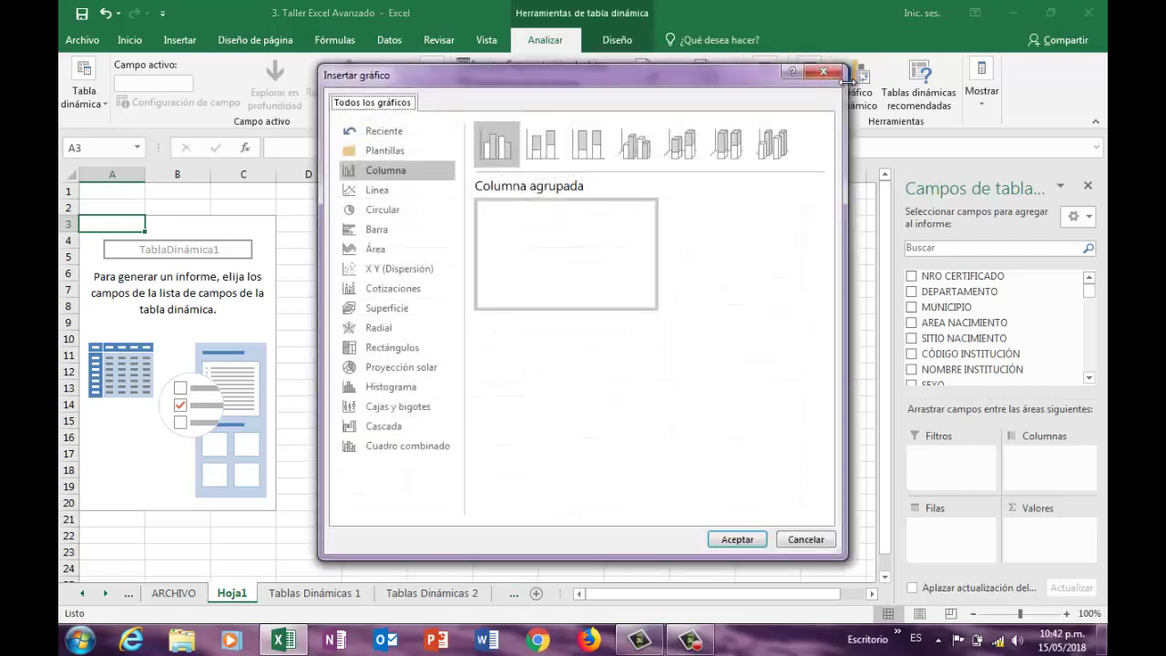
{"action": "left_click", "coordinate": [738, 539]}
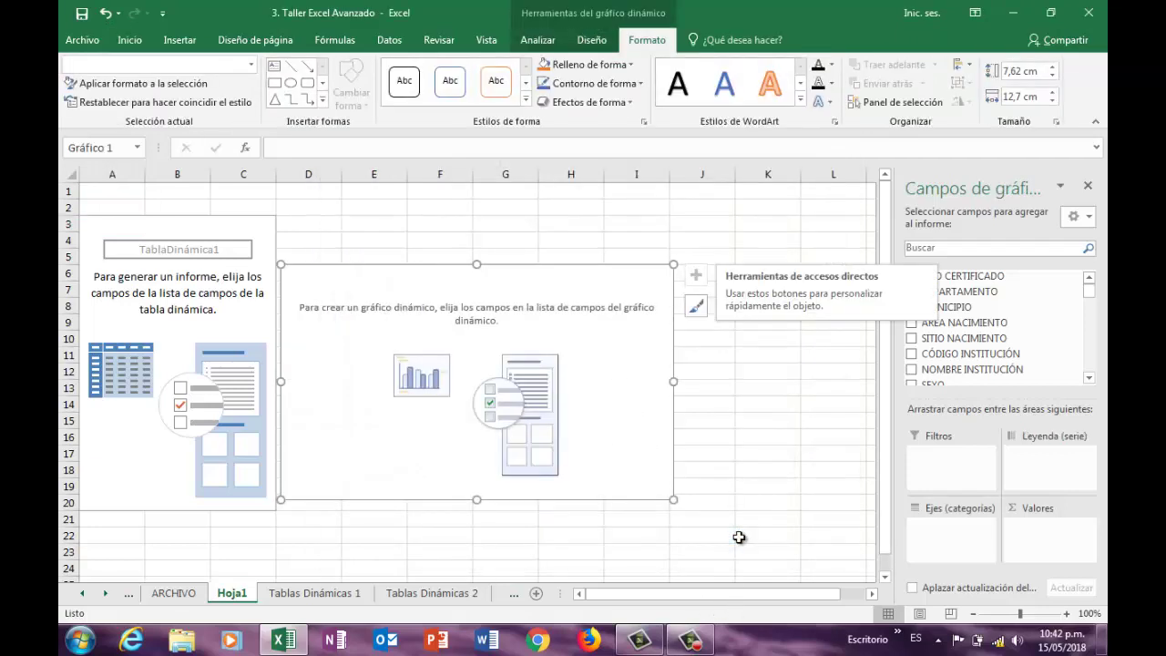
{"action": "left_click", "coordinate": [217, 351]}
{"action": "left_click", "coordinate": [456, 378]}
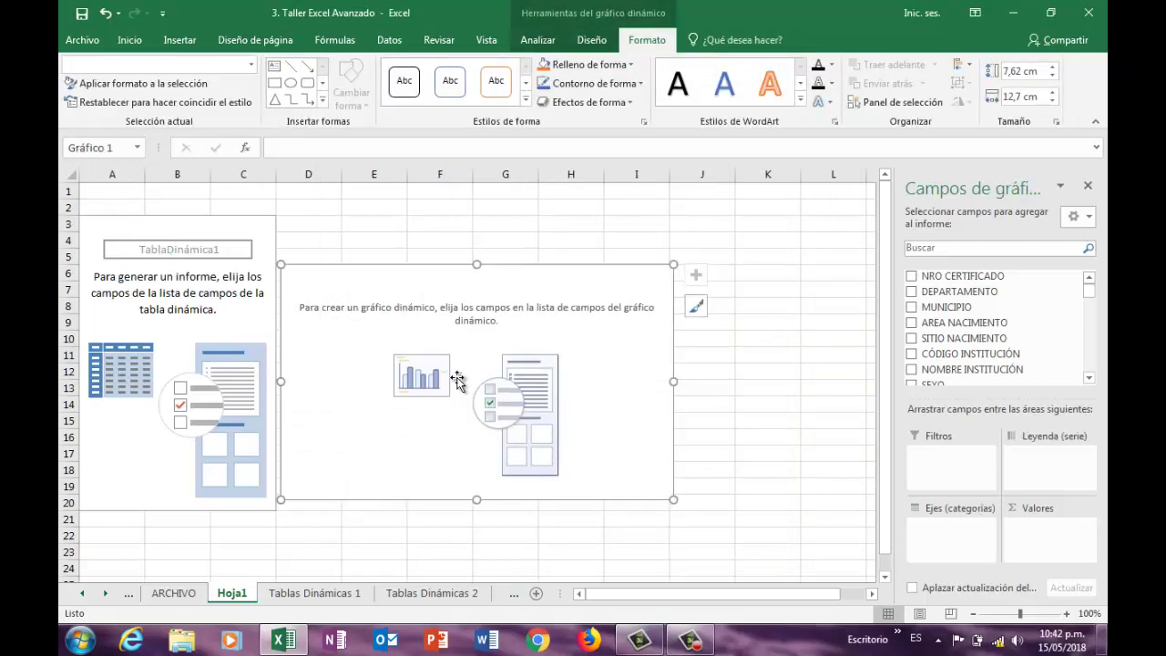
{"action": "left_click", "coordinate": [222, 226]}
{"action": "left_click", "coordinate": [410, 287]}
Step: Add DEPARTAMENTO as the pivot table's value field and remove it again
{"action": "mouse_move", "coordinate": [1086, 297]}
{"action": "left_mouse_down"}
{"action": "mouse_move", "coordinate": [1089, 319]}
{"action": "mouse_move", "coordinate": [1086, 292]}
{"action": "left_mouse_up"}
{"action": "left_click", "coordinate": [942, 545]}
{"action": "left_click_drag", "start_coordinate": [966, 292], "coordinate": [1043, 541]}
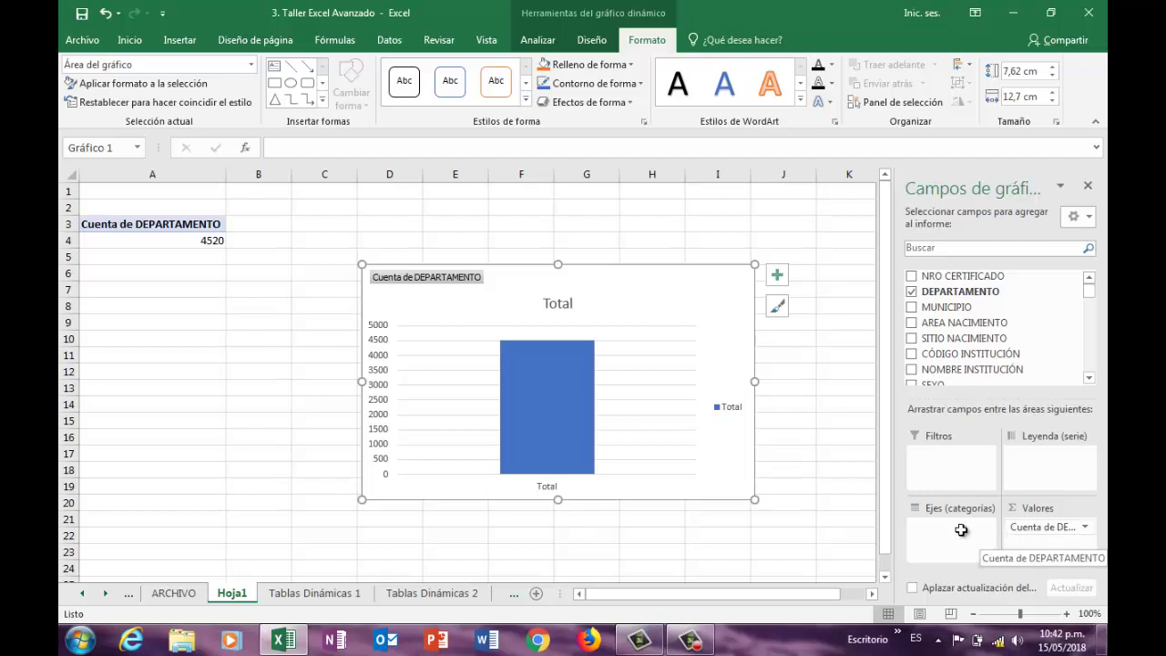
{"action": "left_click", "coordinate": [174, 240]}
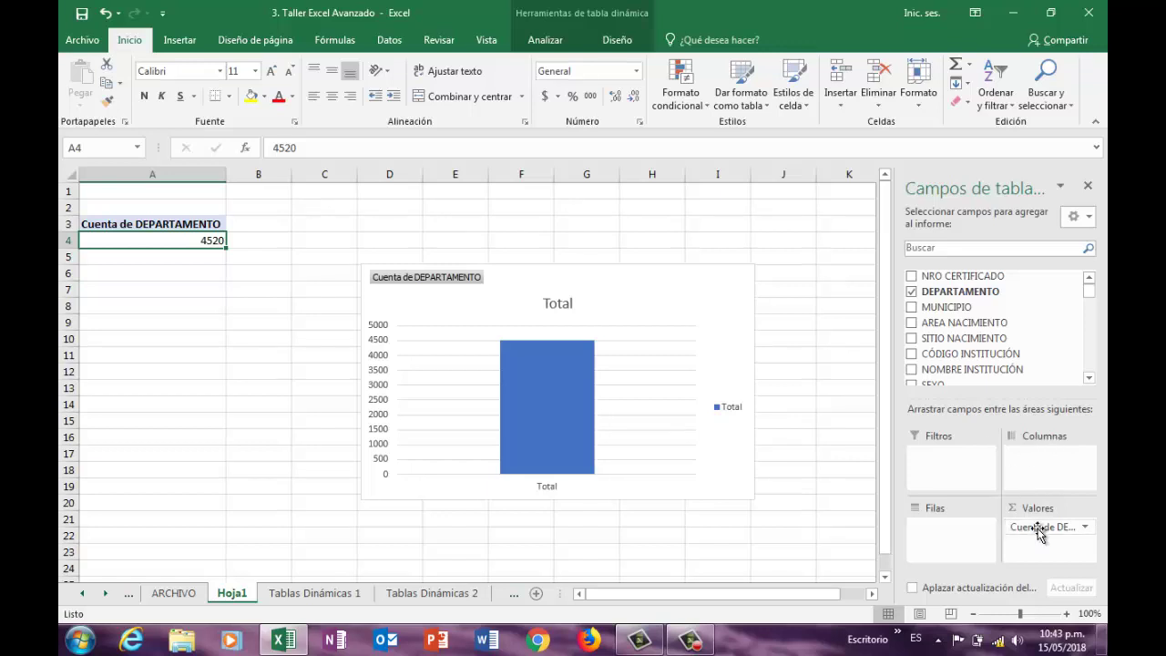
{"action": "left_click_drag", "start_coordinate": [1039, 533], "coordinate": [911, 294]}
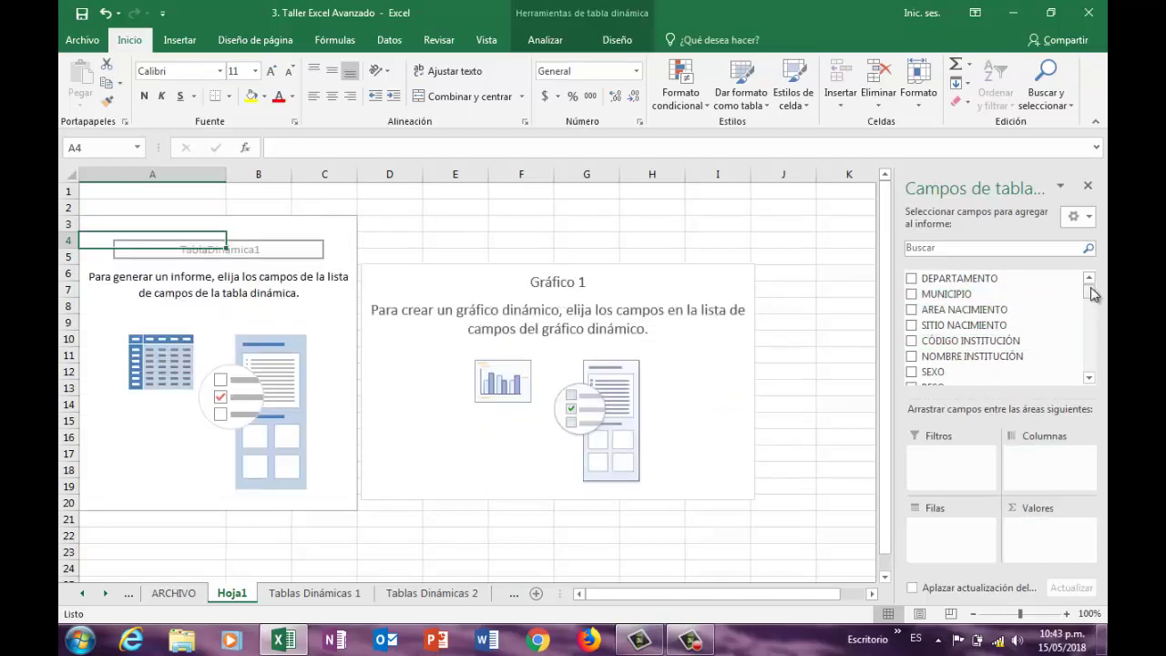
Step: Add PESO to the pivot table's values and format its total with thousands separators and no decimals
{"action": "left_click_drag", "start_coordinate": [1091, 291], "coordinate": [1092, 301]}
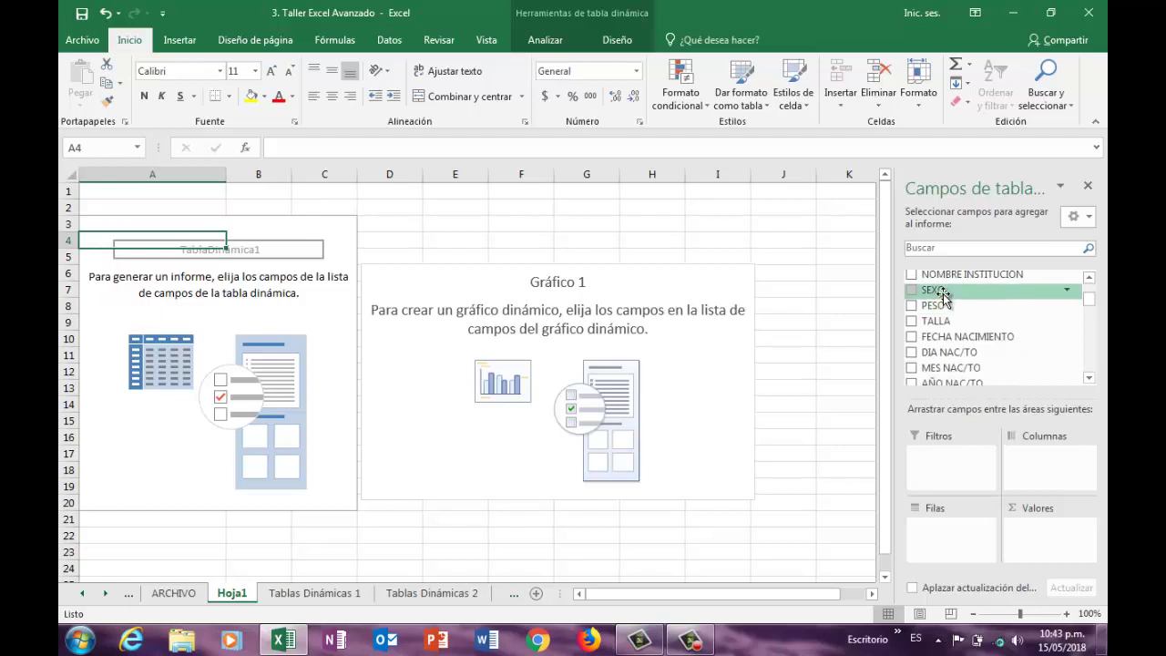
{"action": "left_click_drag", "start_coordinate": [939, 310], "coordinate": [1055, 546]}
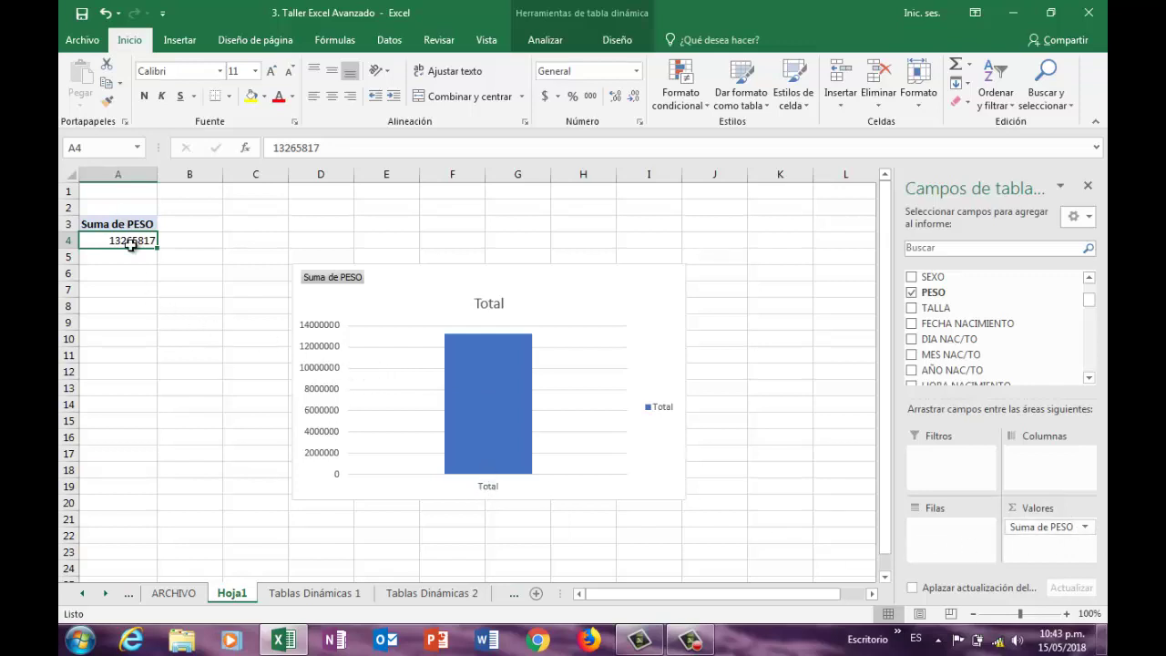
{"action": "mouse_move", "coordinate": [133, 241]}
{"action": "left_click", "coordinate": [590, 102]}
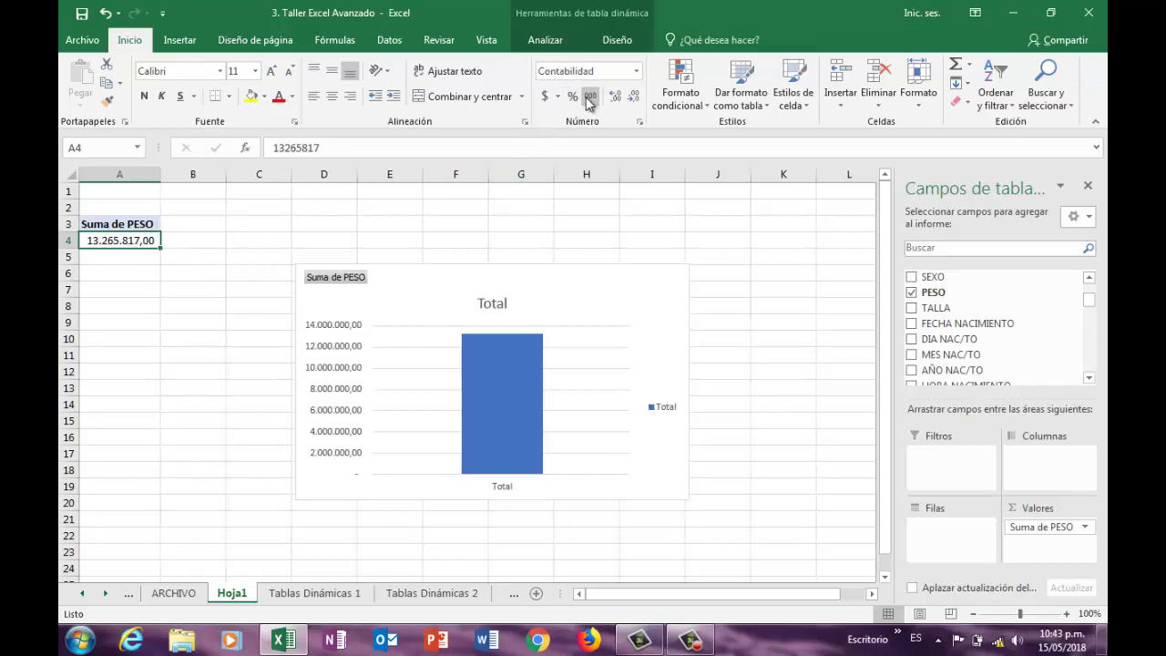
{"action": "left_click", "coordinate": [634, 105]}
{"action": "left_click", "coordinate": [634, 105]}
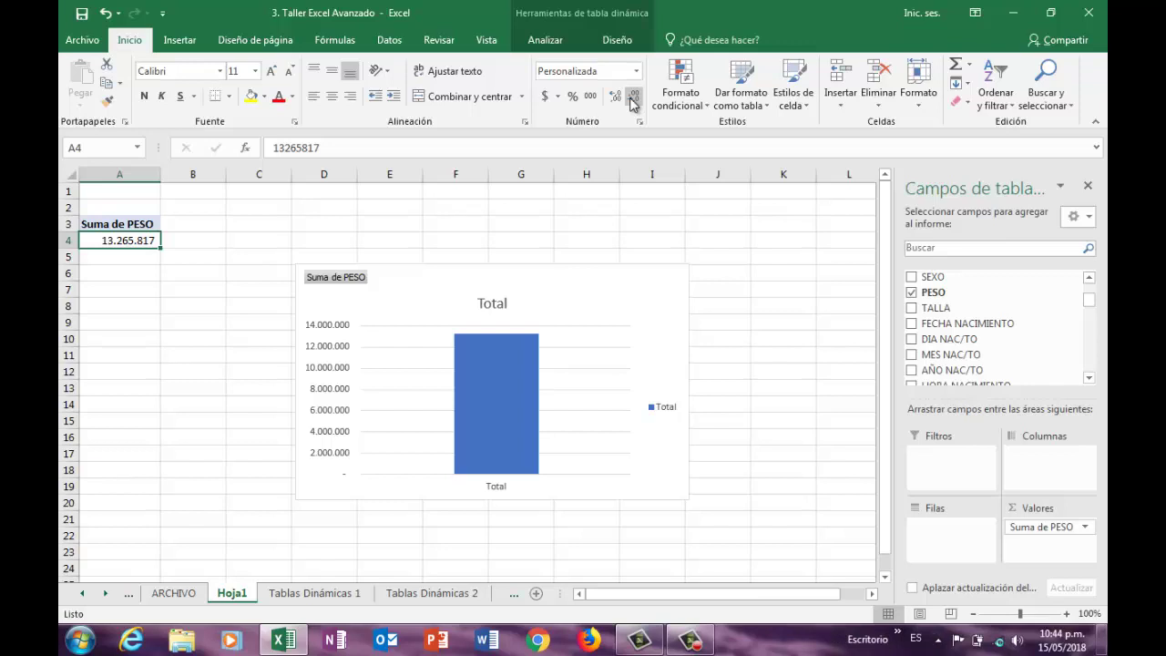
Step: Summarize the PESO value field by average (Promedio)
{"action": "left_click", "coordinate": [1083, 530]}
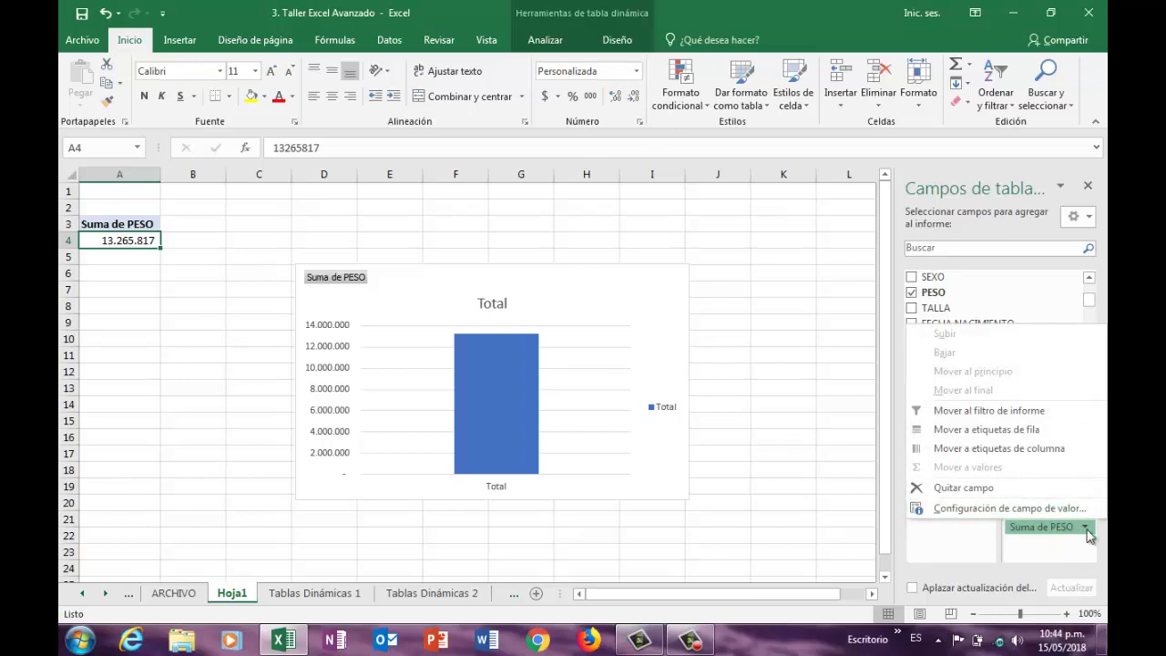
{"action": "left_click", "coordinate": [966, 509]}
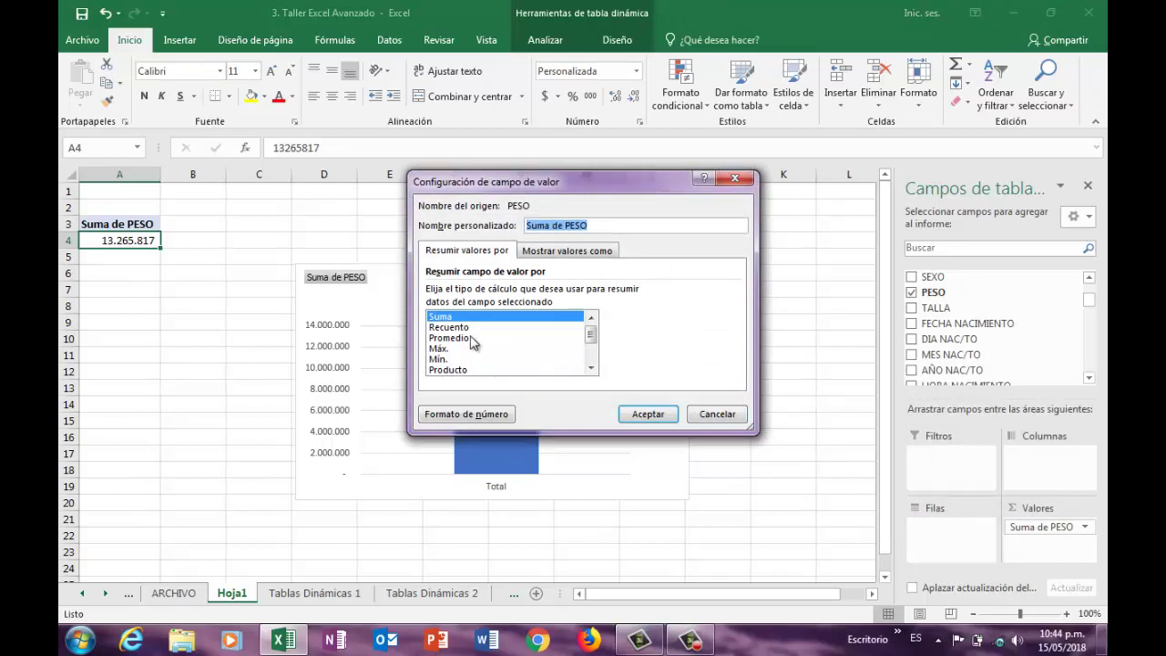
{"action": "left_click", "coordinate": [462, 339]}
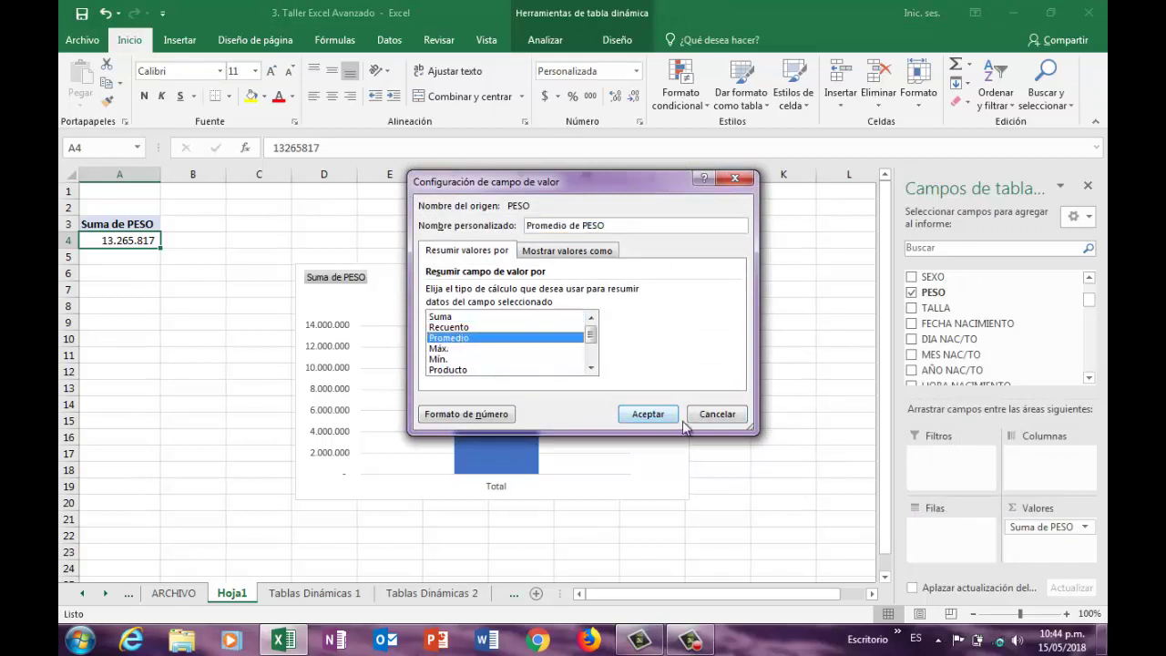
{"action": "left_click", "coordinate": [648, 415]}
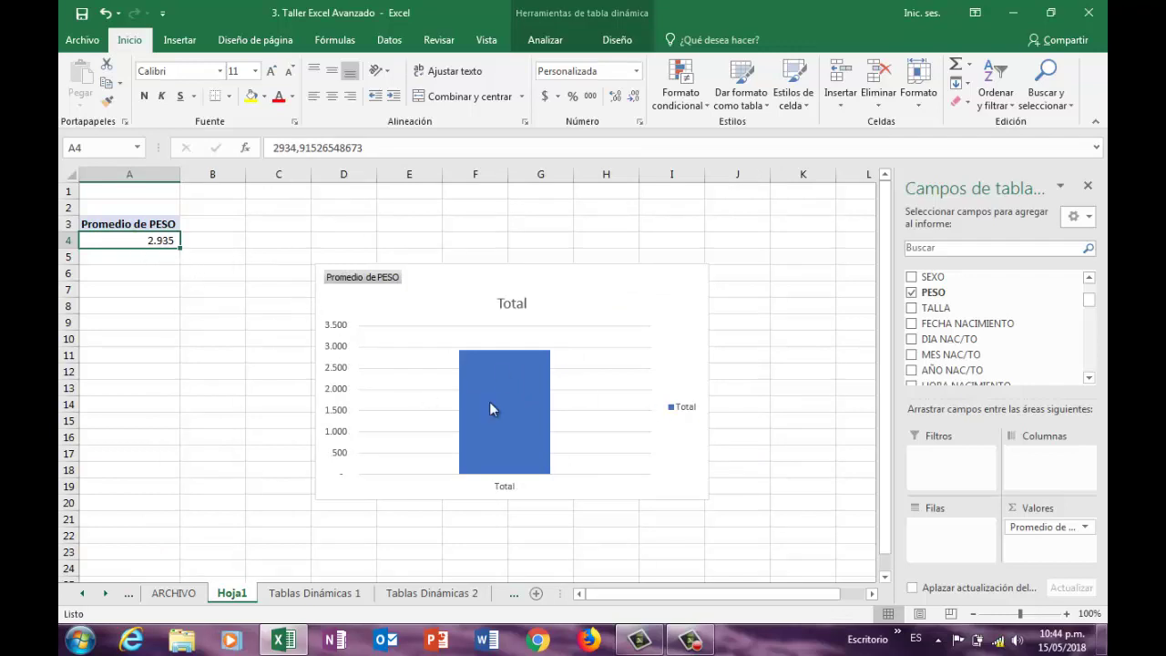
Step: Add data labels (Etiquetas de datos) to the pivot chart
{"action": "left_click", "coordinate": [628, 307]}
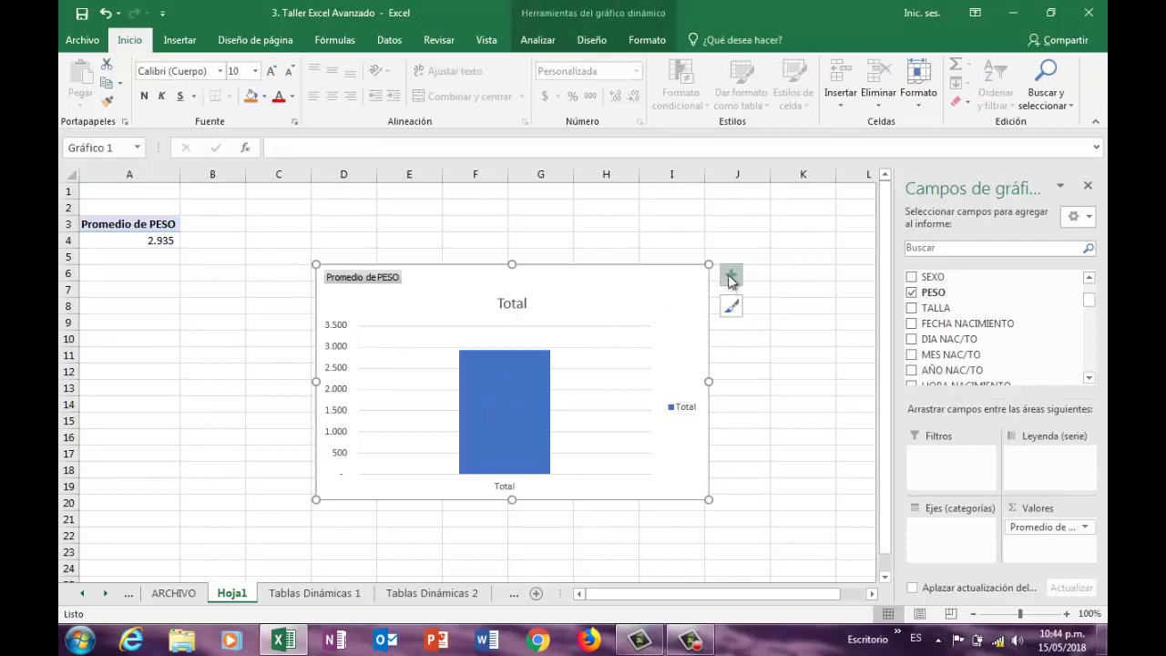
{"action": "left_click", "coordinate": [730, 274]}
{"action": "left_click", "coordinate": [771, 345]}
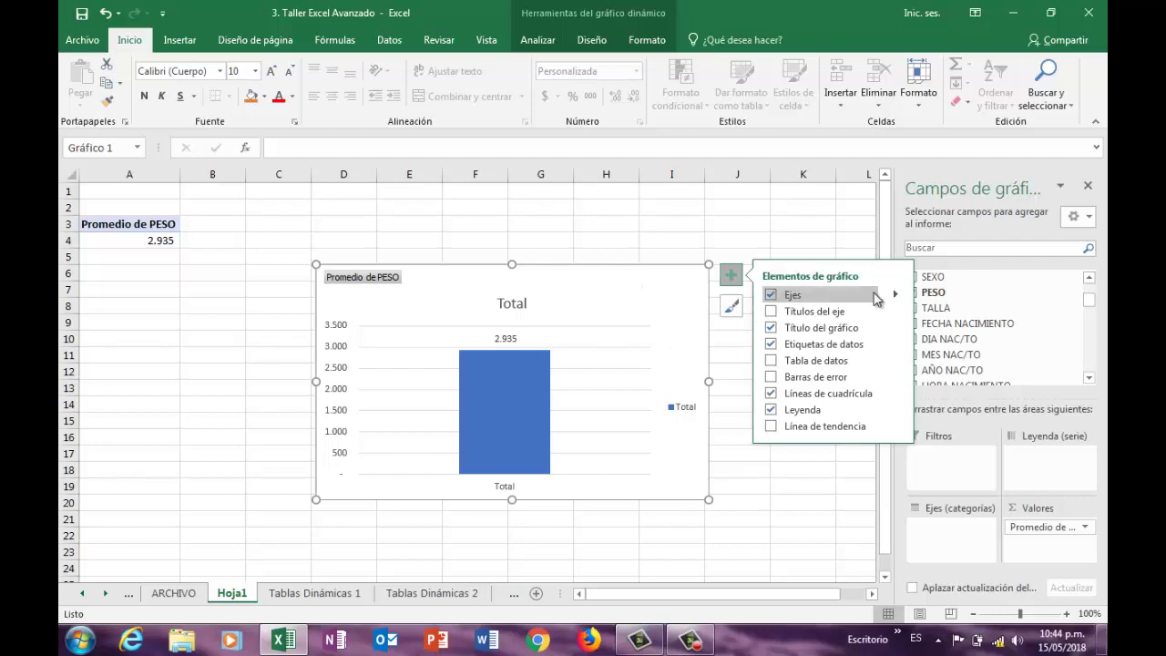
{"action": "left_click", "coordinate": [779, 239]}
{"action": "left_click", "coordinate": [567, 293]}
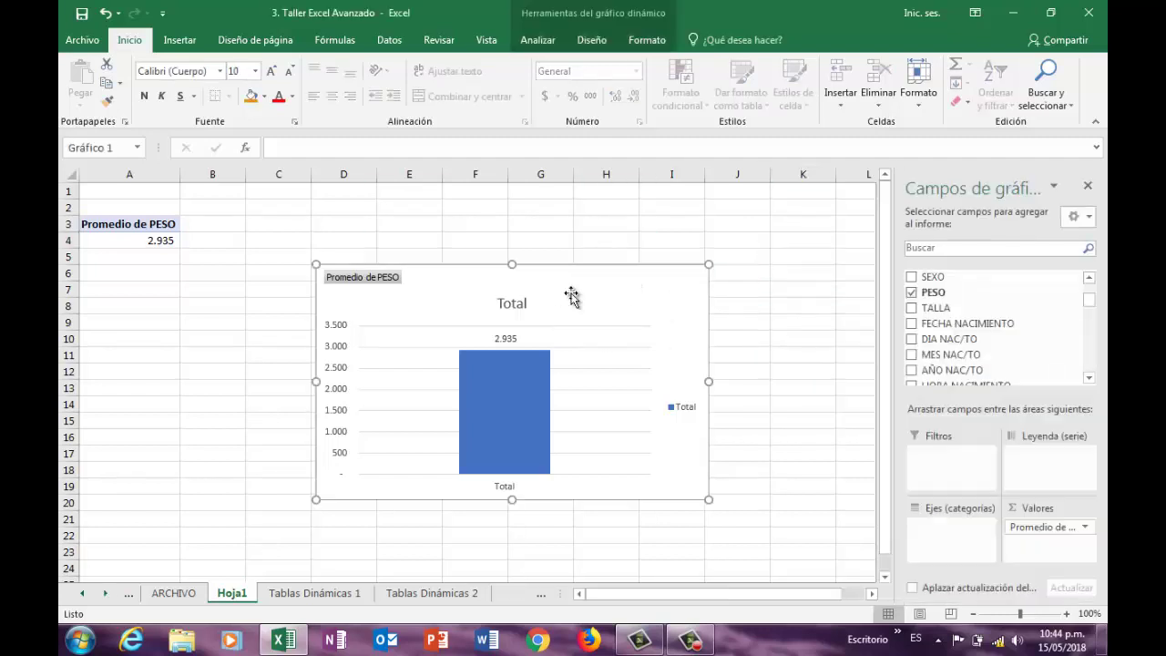
Step: Summarize the PESO value field by maximum (Máx.)
{"action": "mouse_move", "coordinate": [522, 361]}
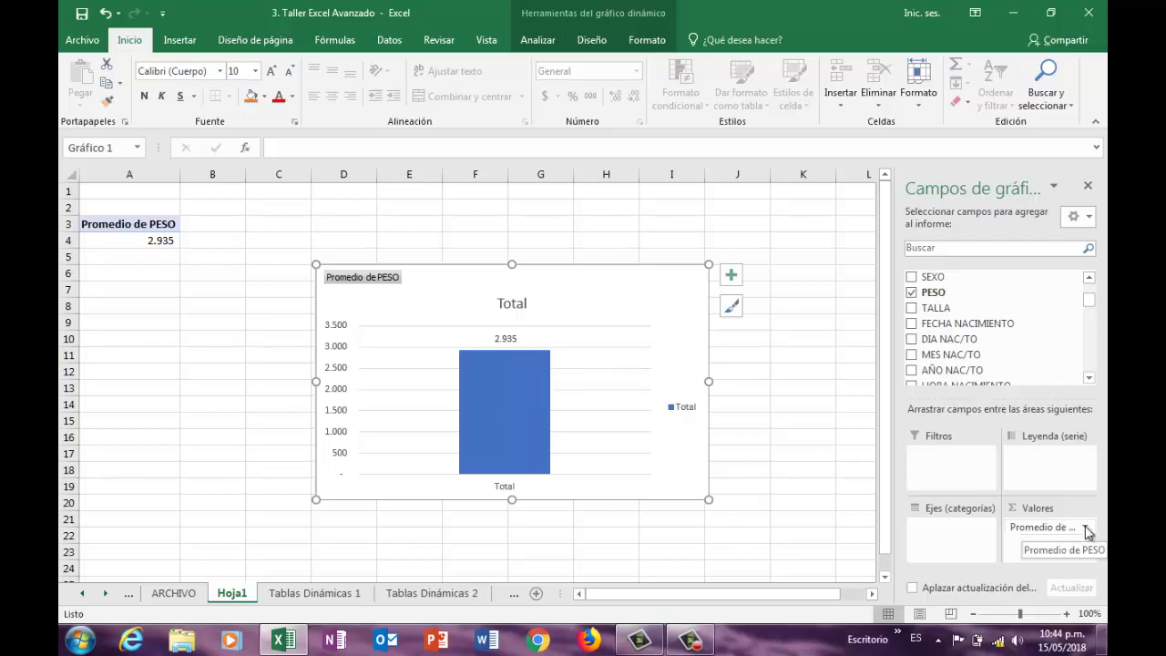
{"action": "left_click", "coordinate": [1087, 528]}
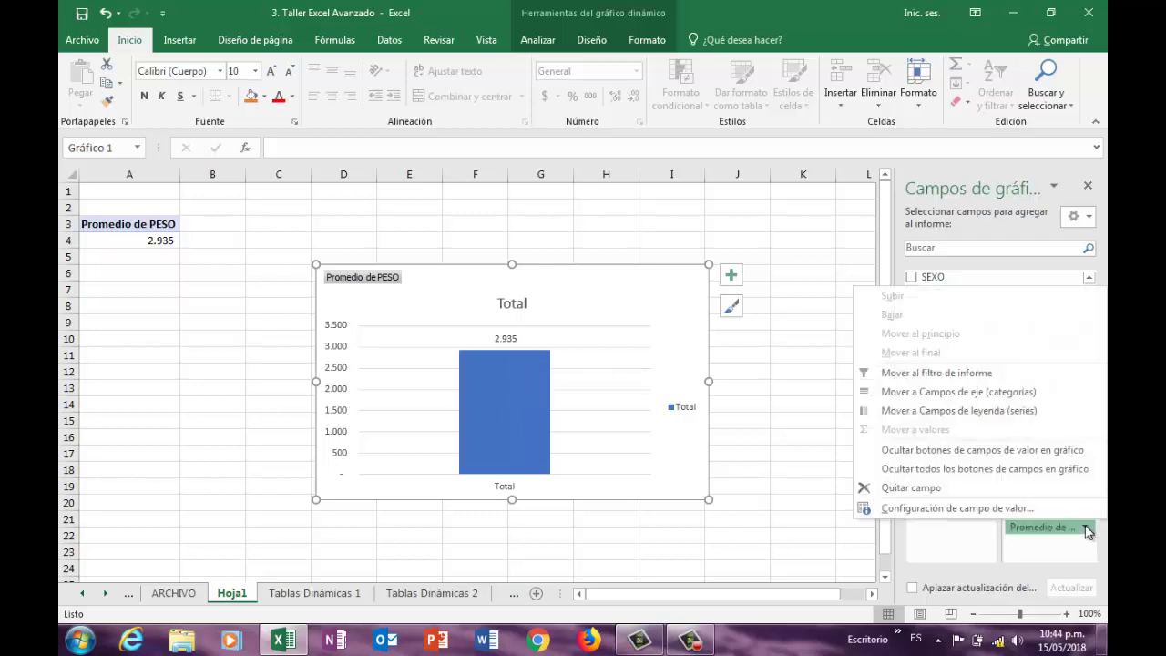
{"action": "left_click", "coordinate": [925, 510]}
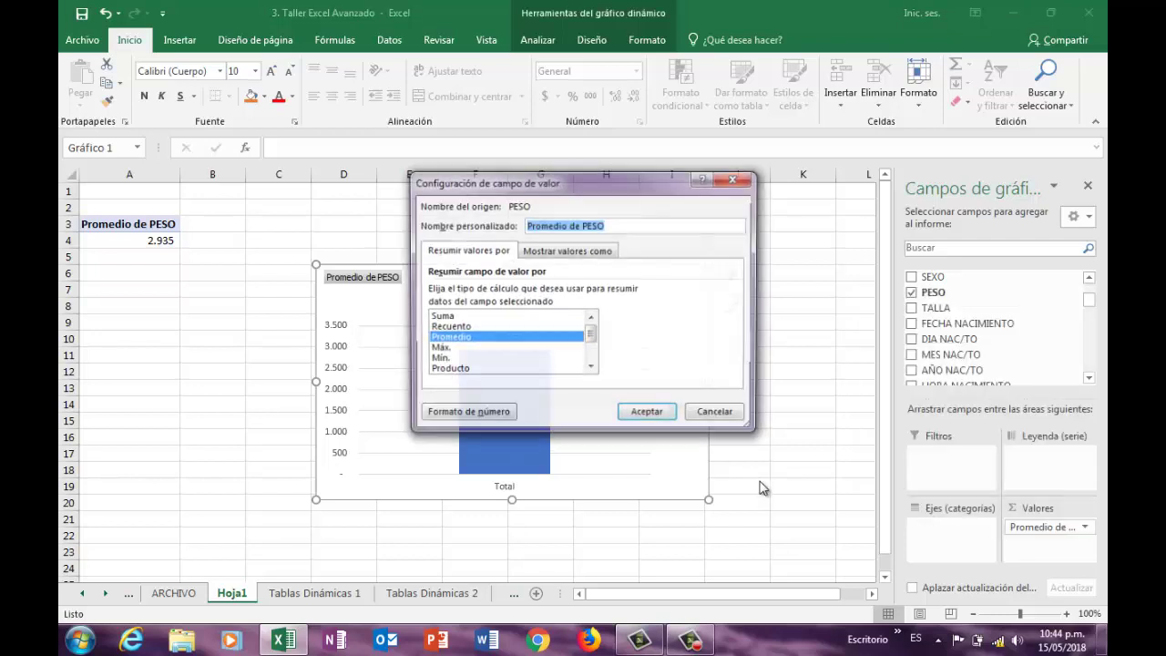
{"action": "left_click", "coordinate": [449, 350]}
{"action": "left_click", "coordinate": [654, 421]}
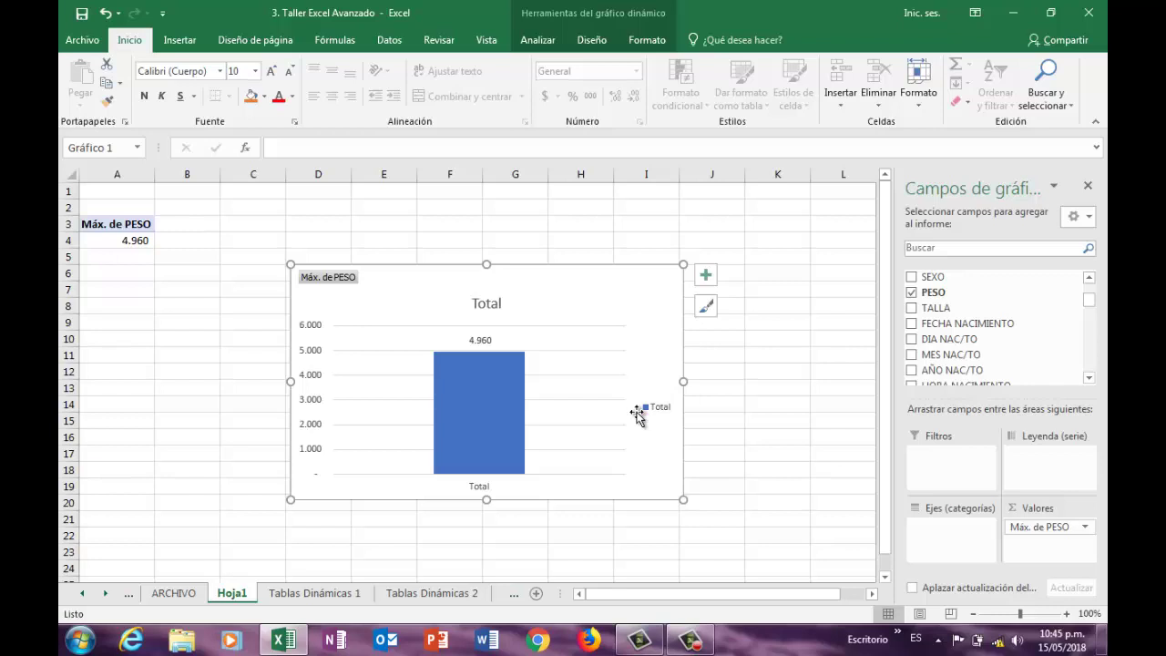
Step: Summarize the PESO value field by minimum (Mín.)
{"action": "left_click", "coordinate": [1082, 527]}
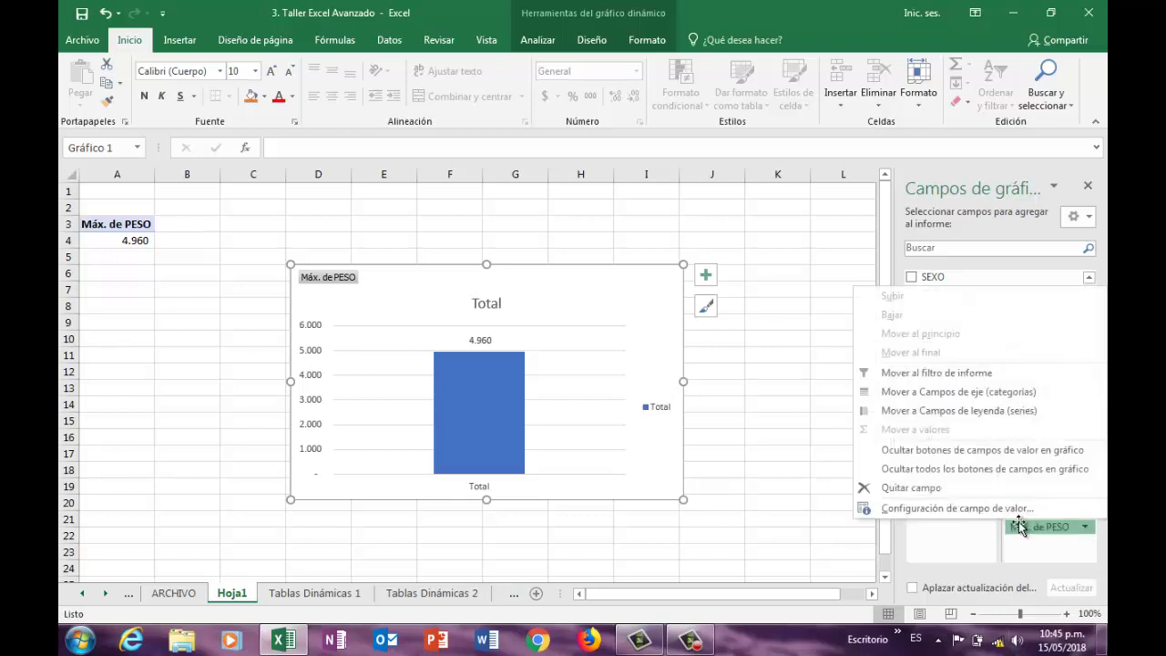
{"action": "left_click", "coordinate": [957, 509]}
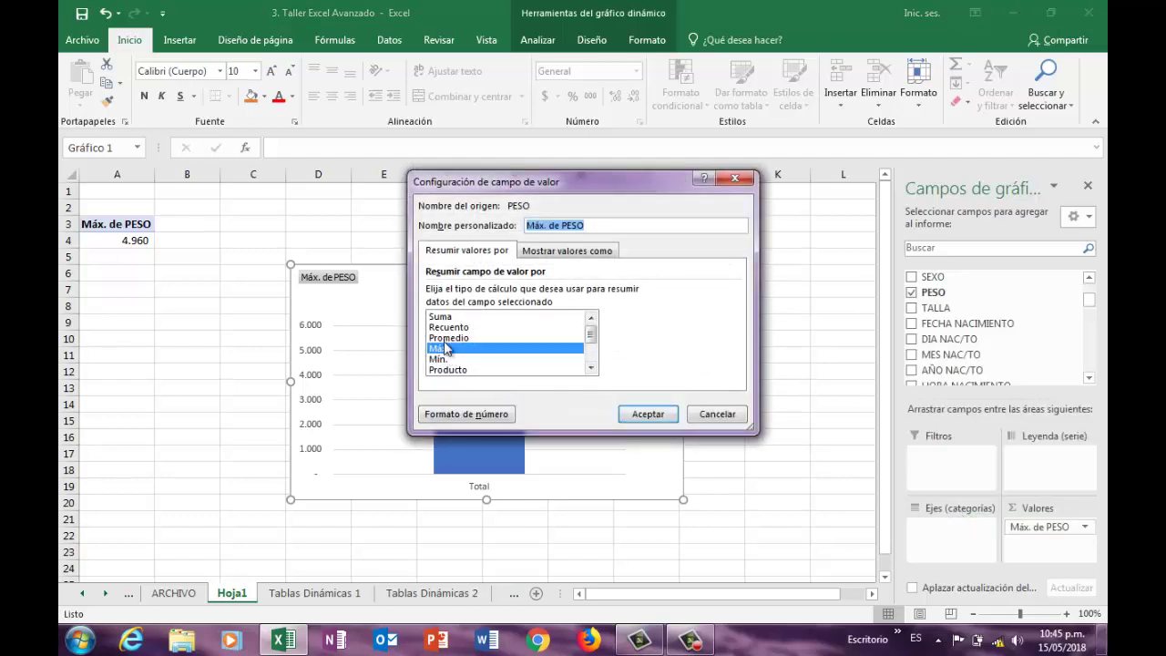
{"action": "left_click", "coordinate": [444, 360]}
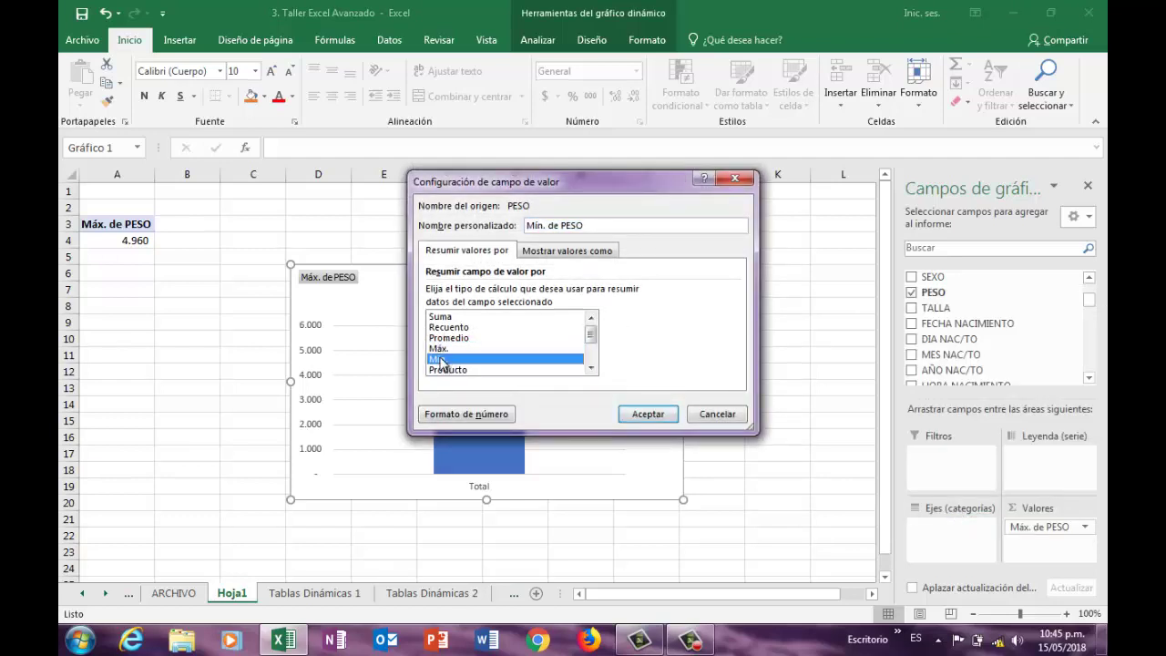
{"action": "left_click", "coordinate": [636, 418]}
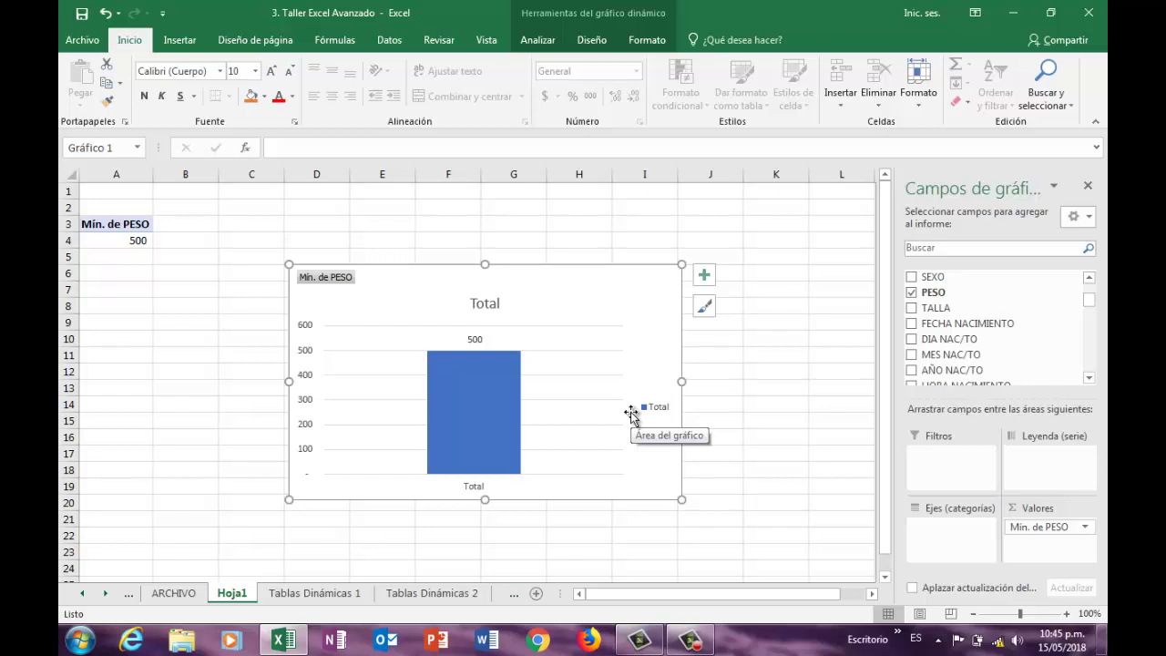
Step: Sort the records on the Tablas Dinámicas 1 sheet by PESO from largest to smallest
{"action": "left_click", "coordinate": [337, 593]}
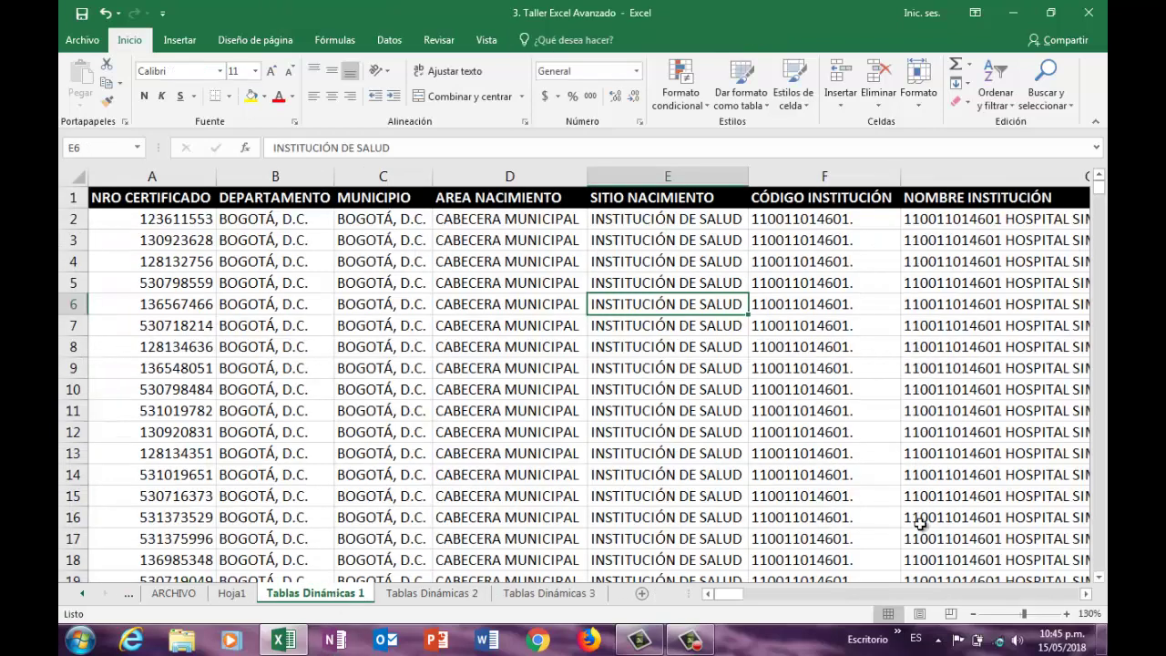
{"action": "left_click_drag", "start_coordinate": [736, 597], "coordinate": [510, 598]}
{"action": "left_click", "coordinate": [1080, 599]}
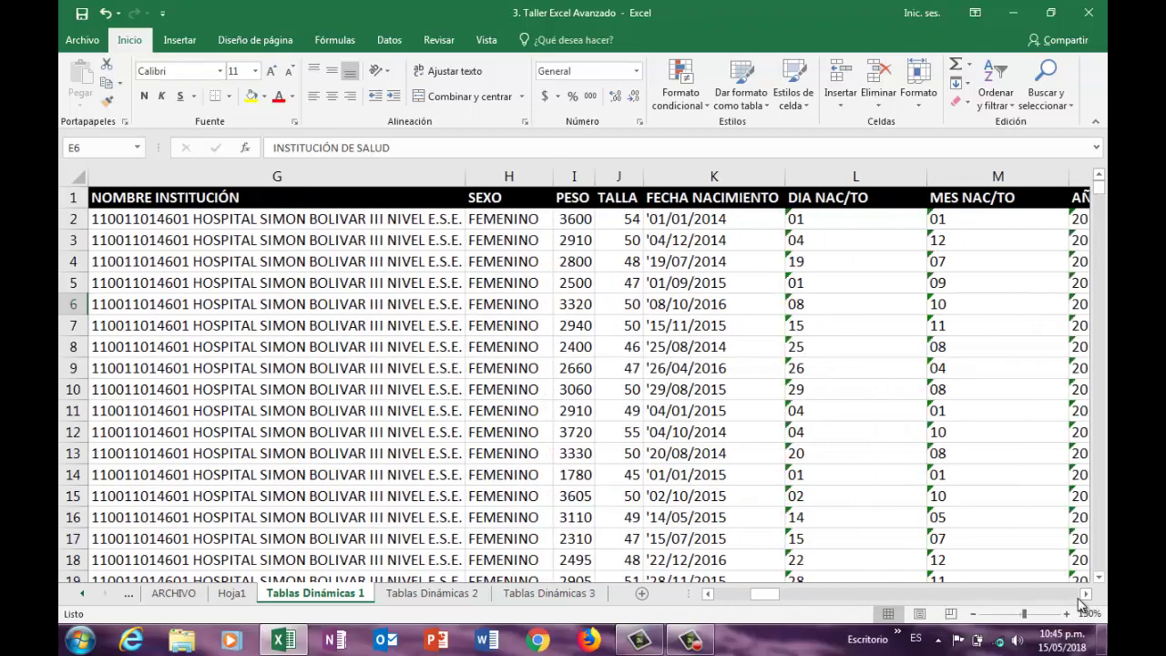
{"action": "left_click", "coordinate": [1082, 603]}
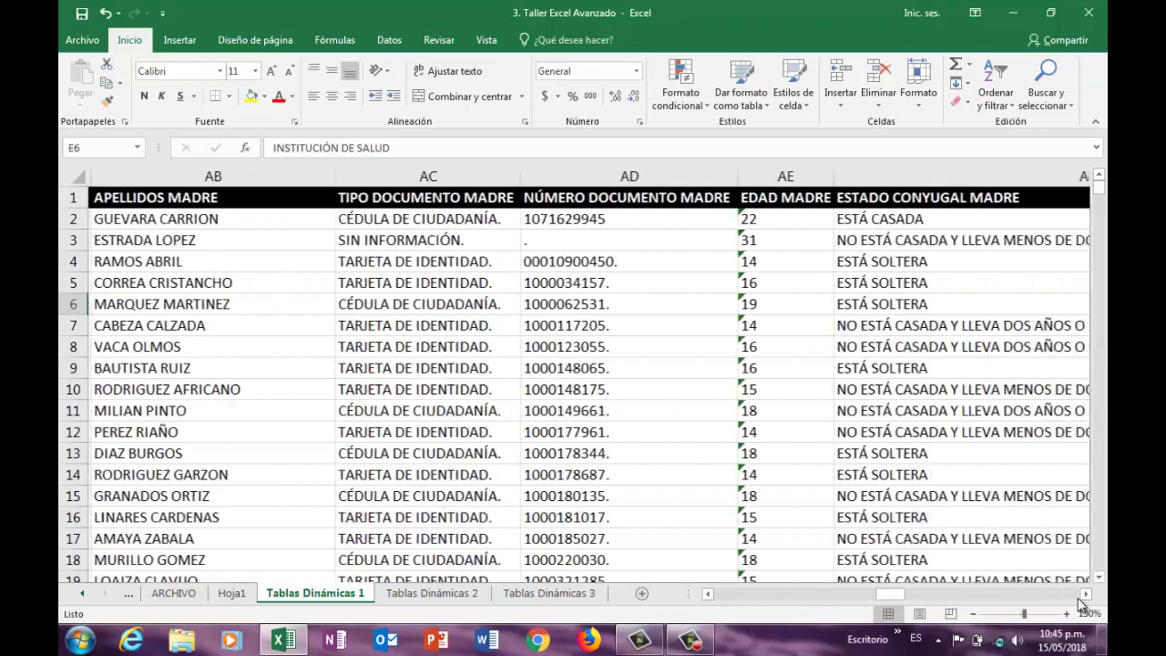
{"action": "left_click_drag", "start_coordinate": [888, 593], "coordinate": [694, 597]}
{"action": "left_click", "coordinate": [362, 434]}
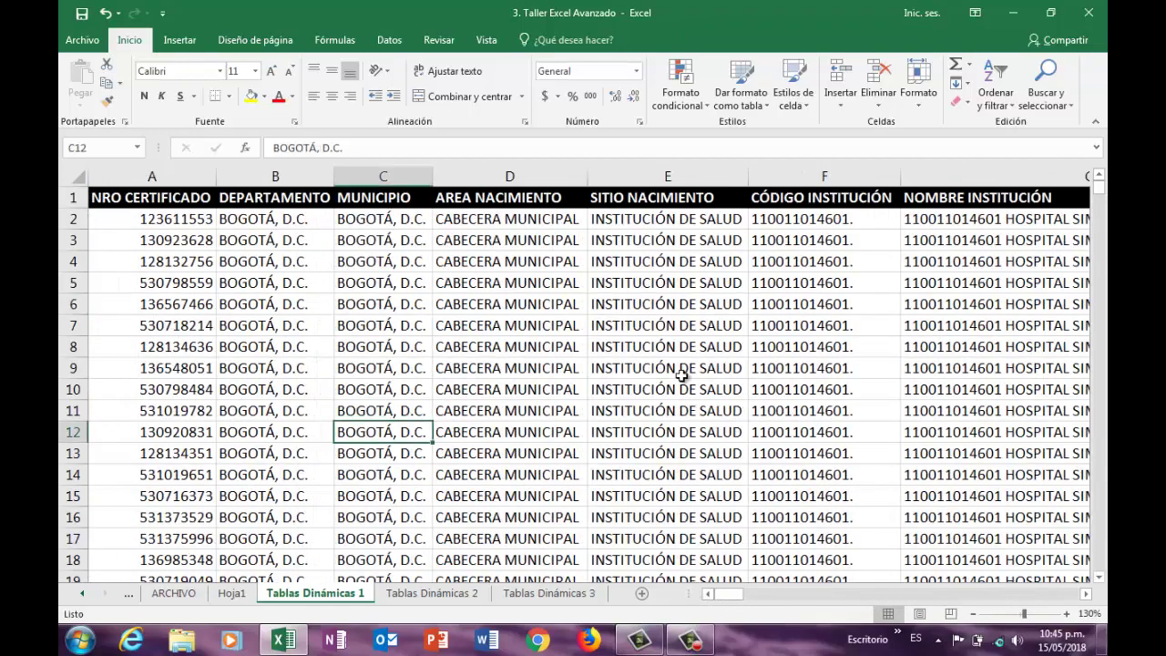
{"action": "left_click", "coordinate": [682, 375]}
{"action": "key", "text": "Right"}
{"action": "key", "text": "Right"}
{"action": "key", "text": "Right"}
{"action": "key", "text": "Right"}
{"action": "key", "text": "Right"}
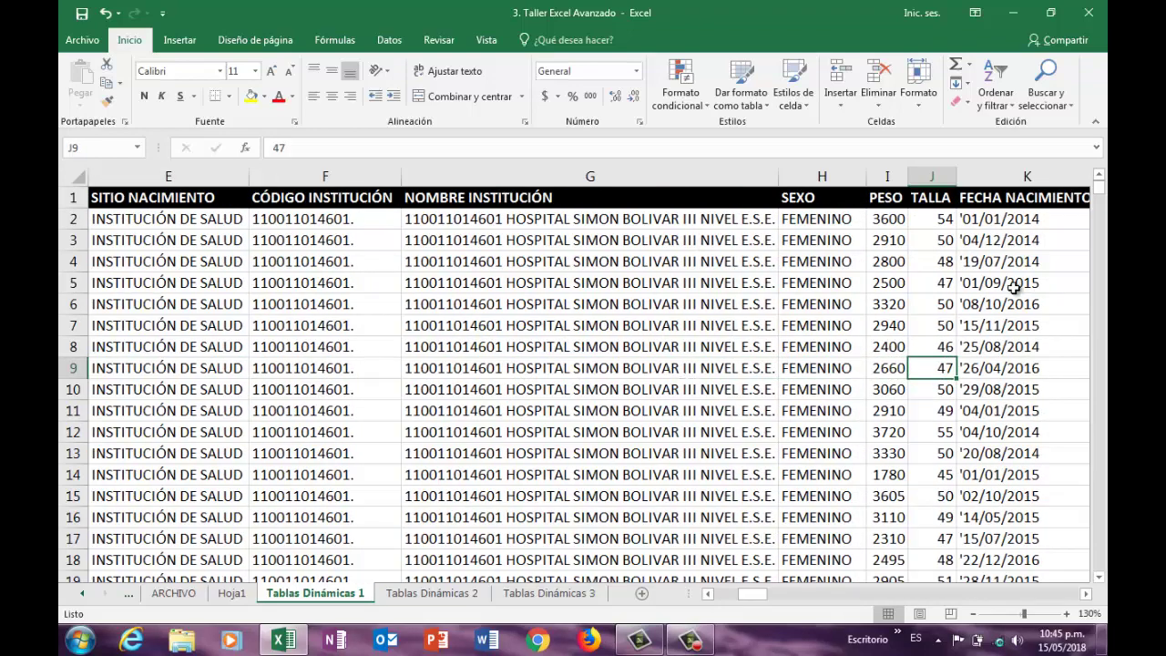
{"action": "left_click", "coordinate": [891, 284]}
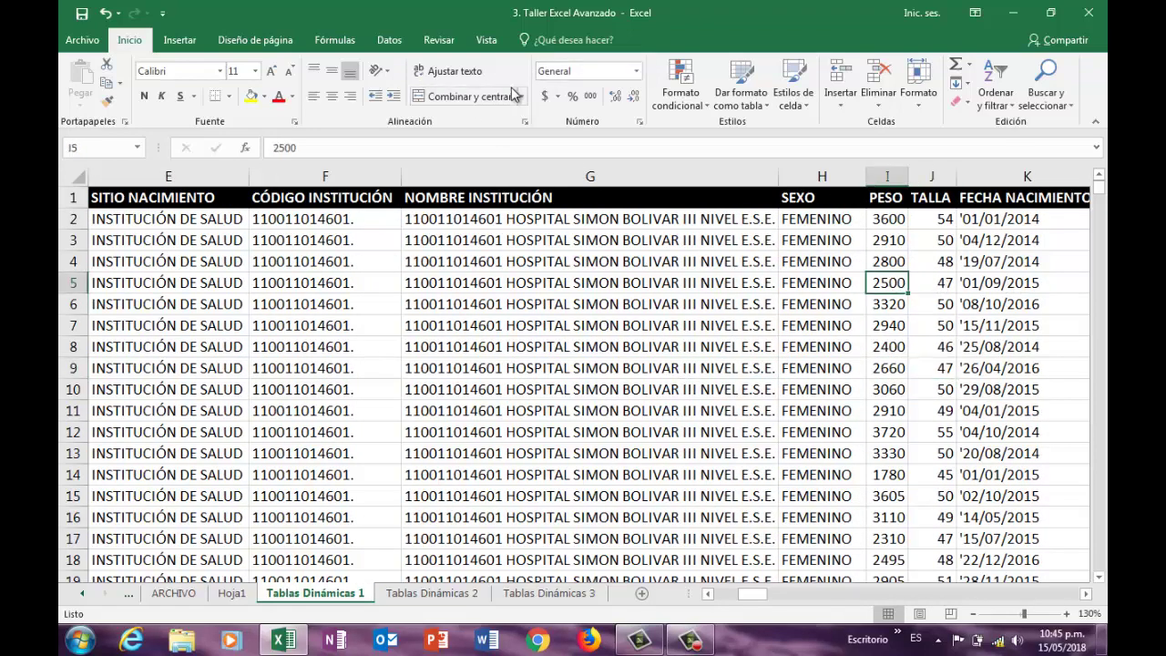
{"action": "left_click", "coordinate": [390, 40]}
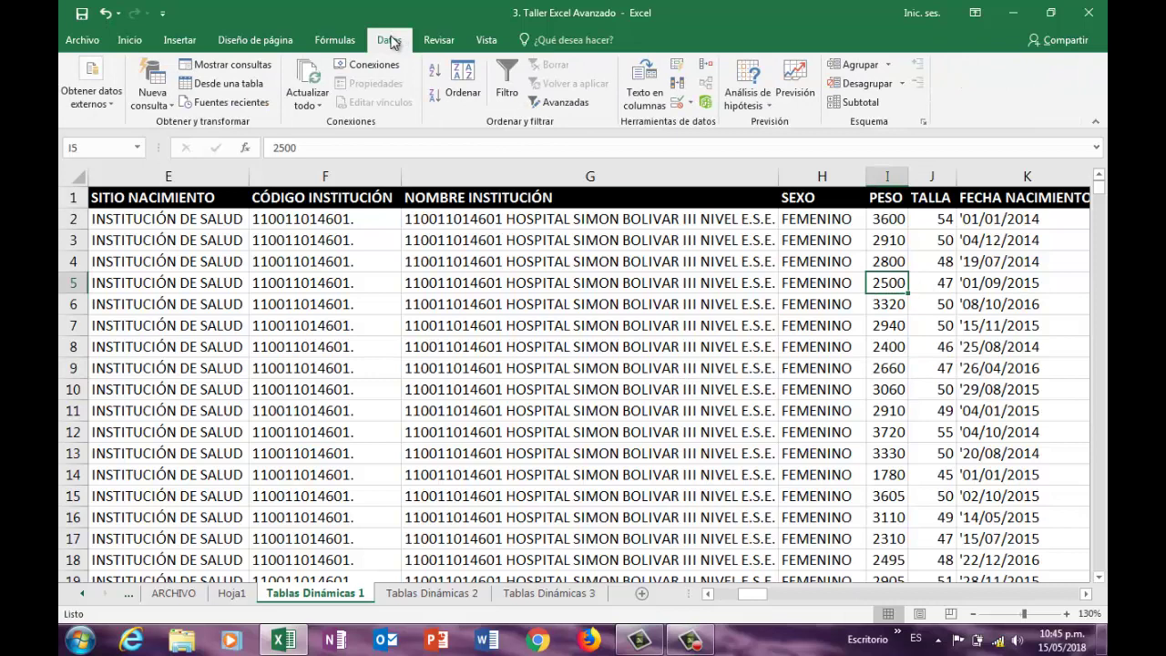
{"action": "left_click", "coordinate": [434, 98]}
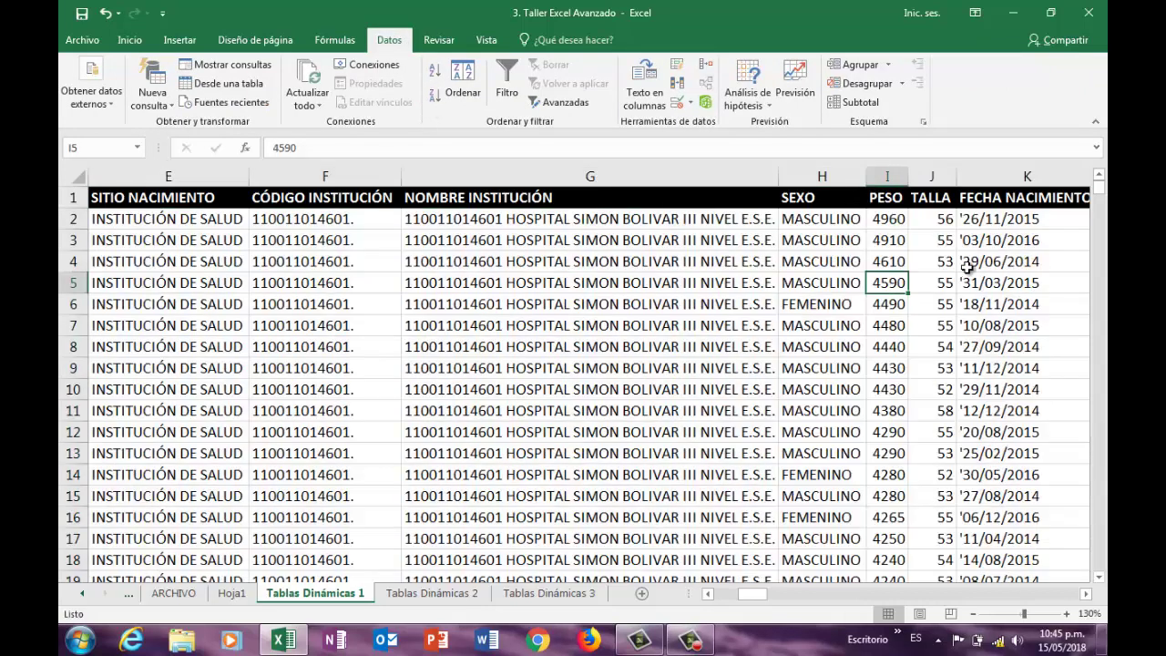
Step: Sort the Tablas Dinámicas 1 records by PESO from smallest to largest
{"action": "left_click", "coordinate": [885, 223]}
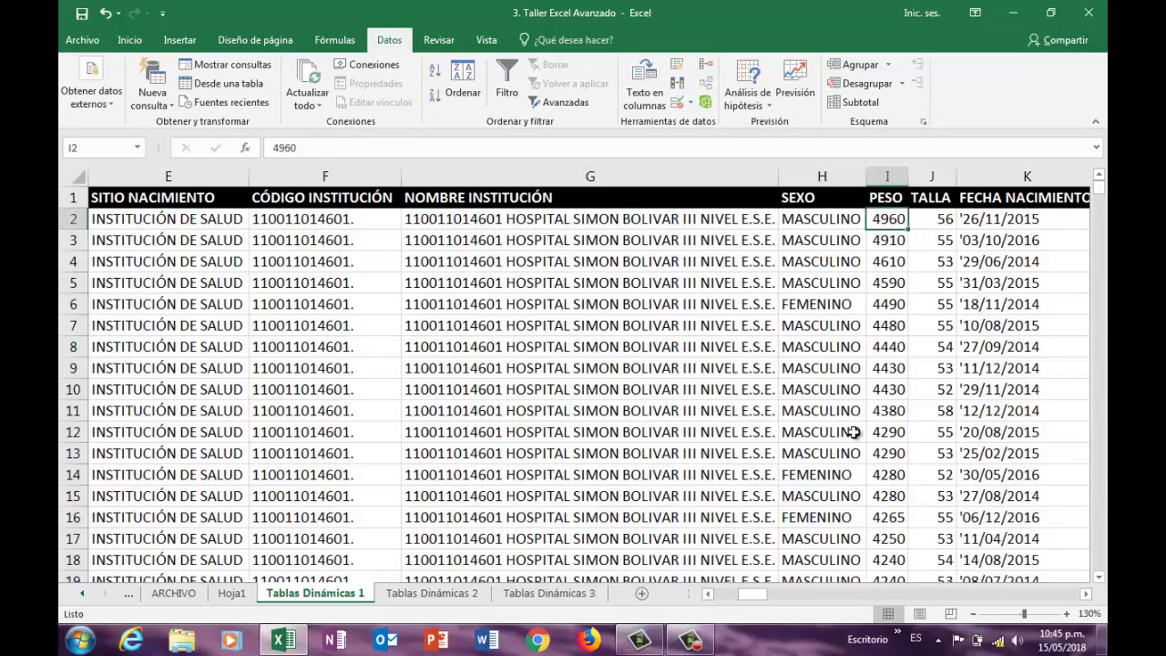
{"action": "left_click", "coordinate": [435, 98]}
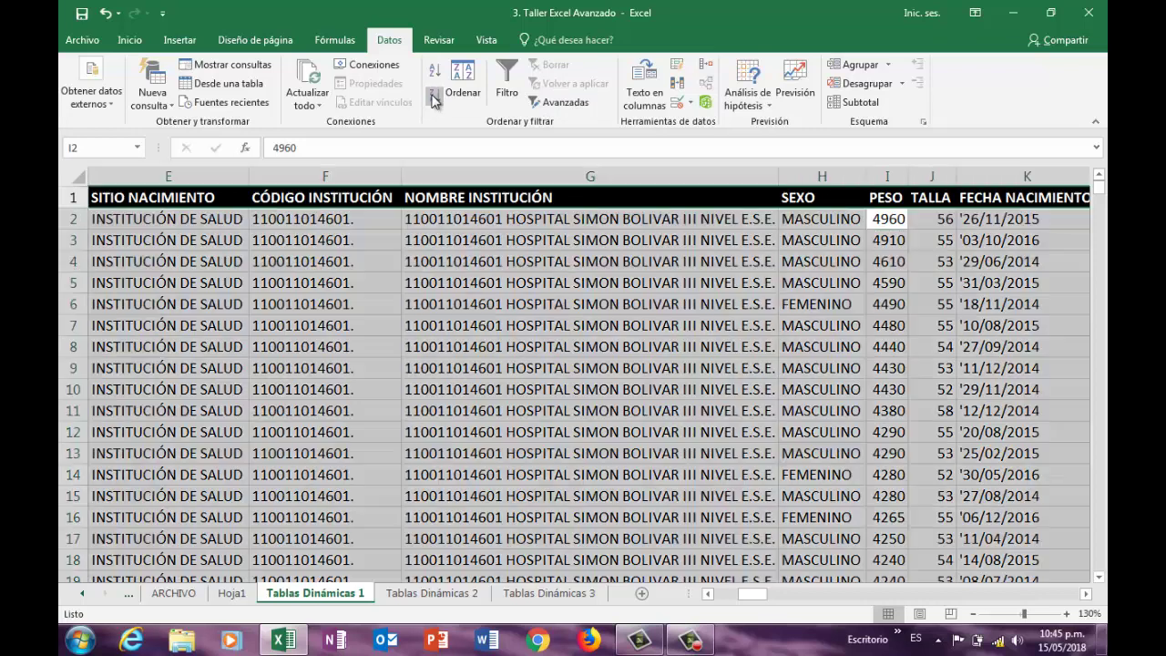
{"action": "left_click", "coordinate": [433, 73]}
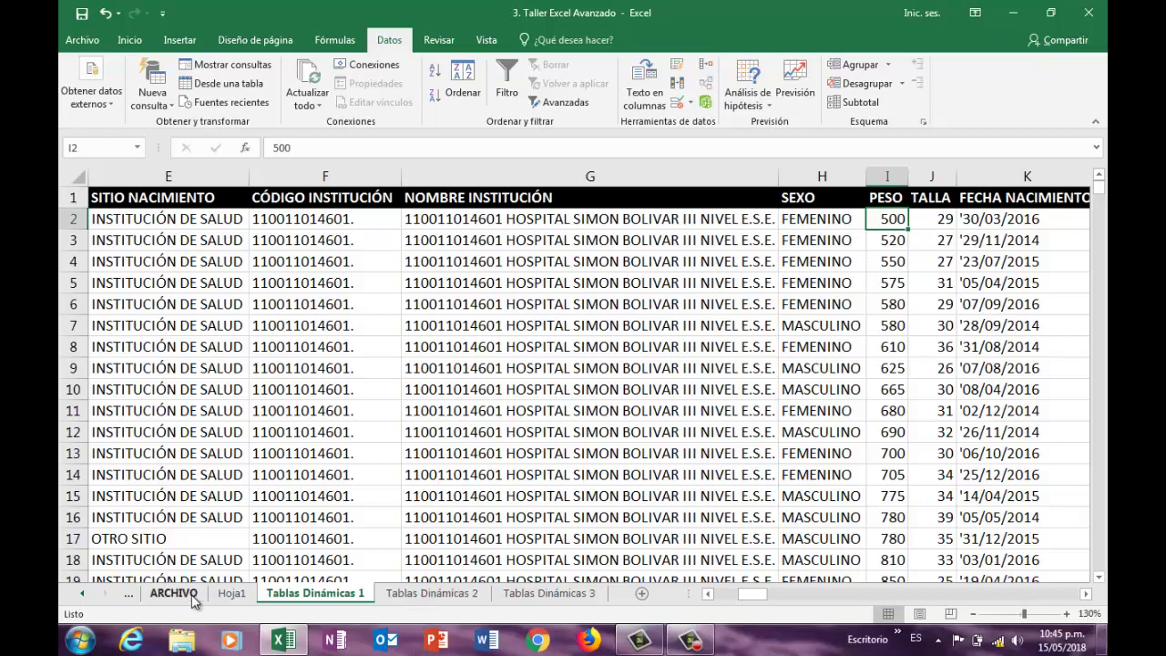
Step: Return to Hoja1 and summarize the PESO value field by average (Promedio)
{"action": "left_click", "coordinate": [231, 594]}
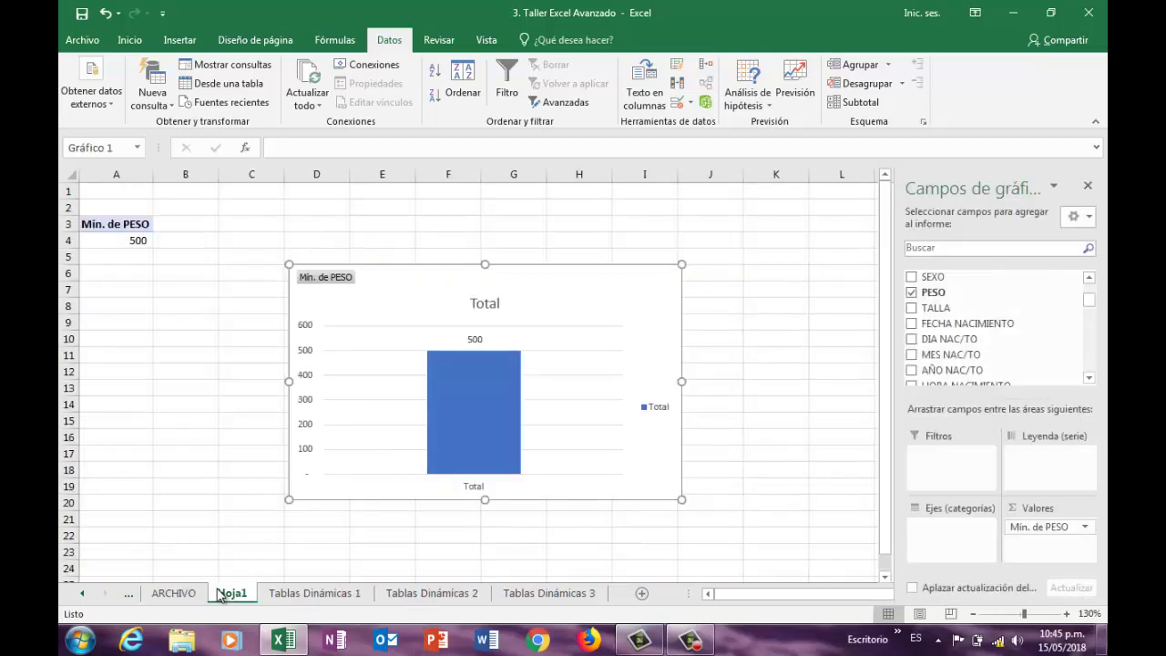
{"action": "left_click", "coordinate": [1084, 527]}
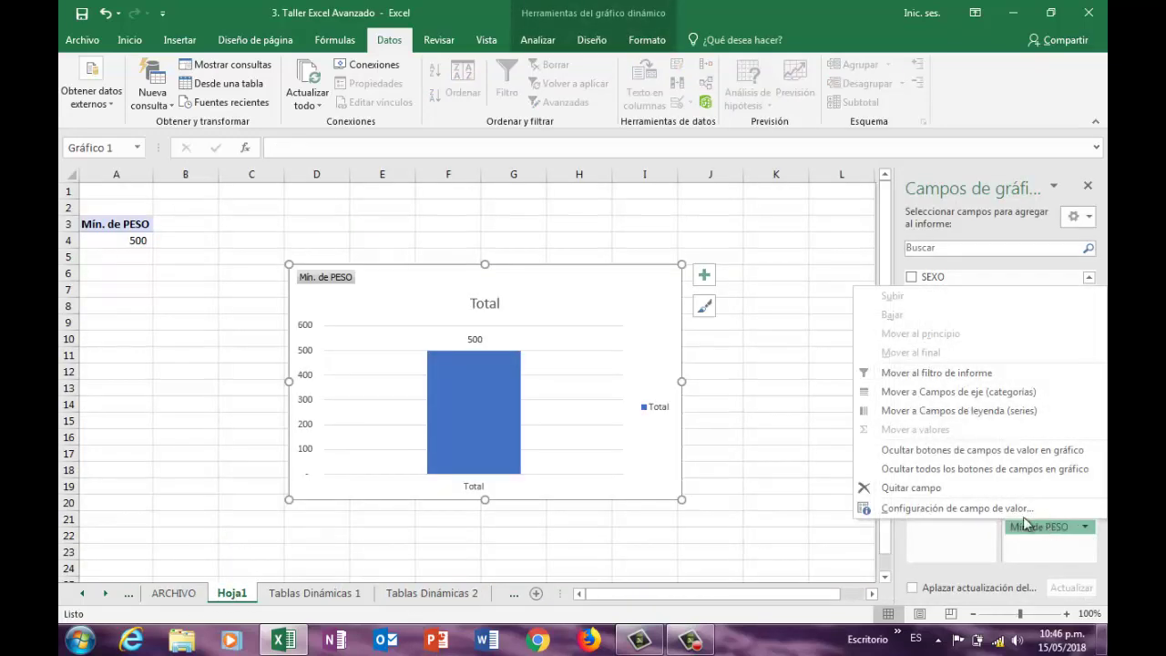
{"action": "left_click", "coordinate": [952, 509]}
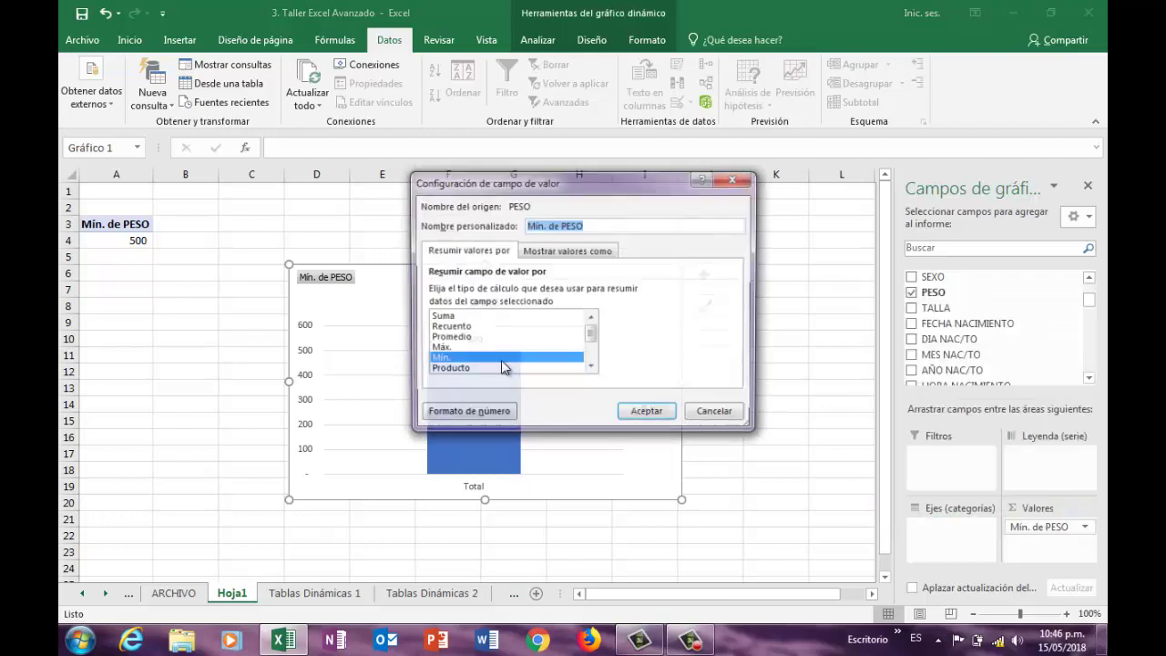
{"action": "left_click", "coordinate": [449, 338]}
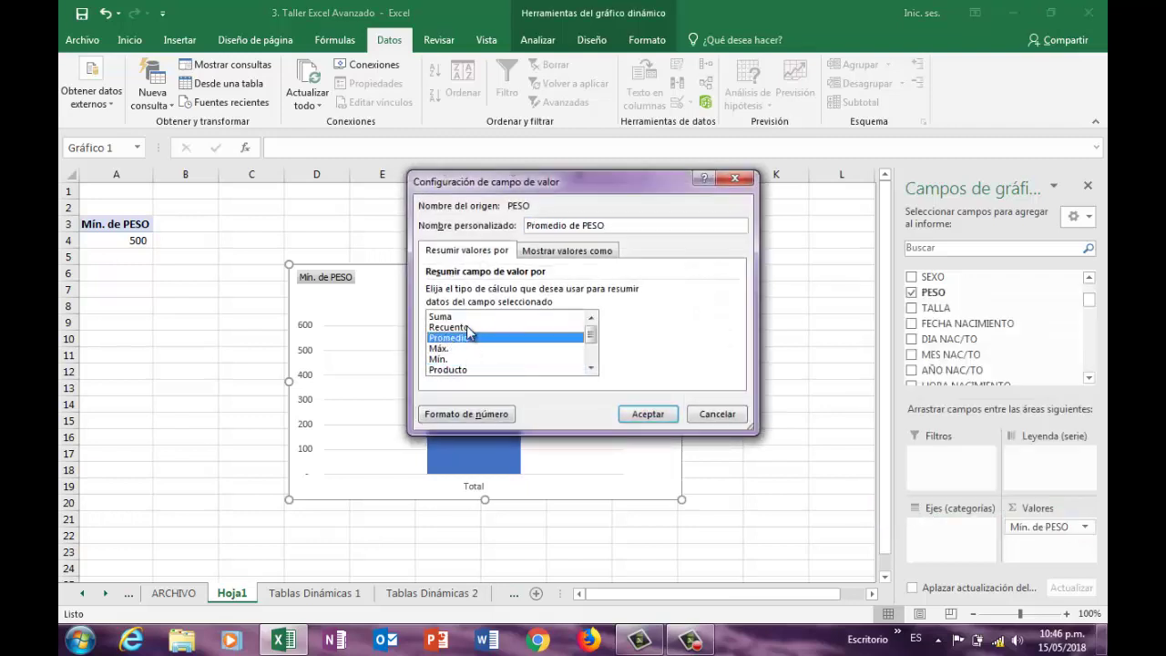
{"action": "left_click", "coordinate": [636, 417]}
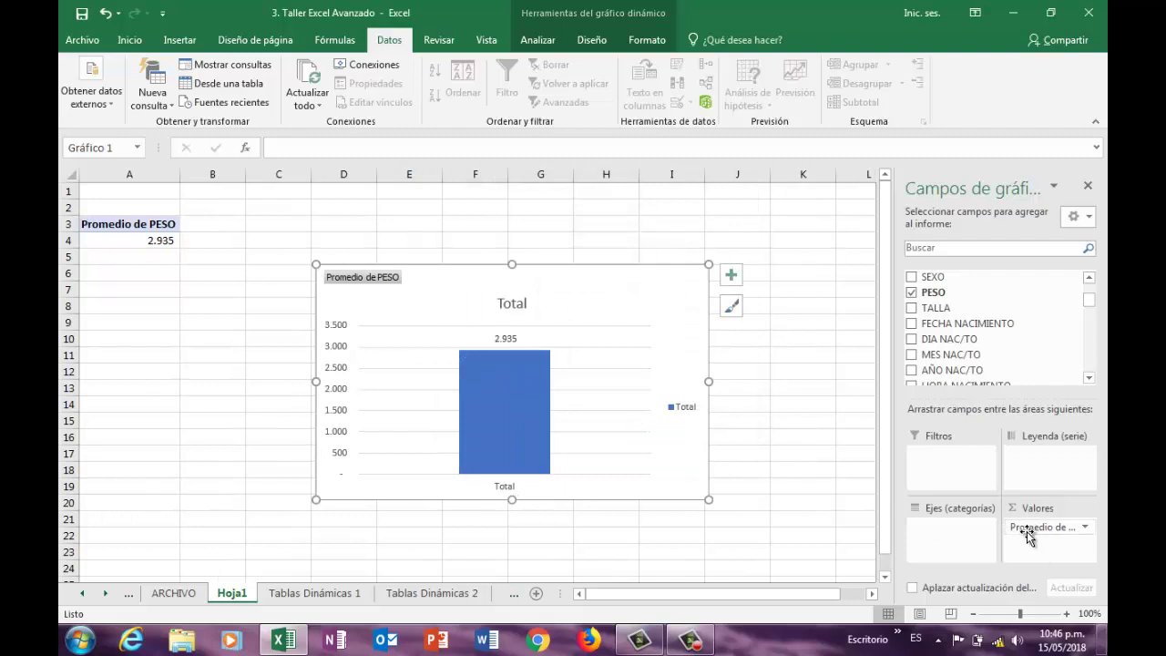
Step: Remove PESO from the pivot chart's values and add DEPARTAMENTO there as the counted field
{"action": "left_click_drag", "start_coordinate": [1028, 531], "coordinate": [998, 373]}
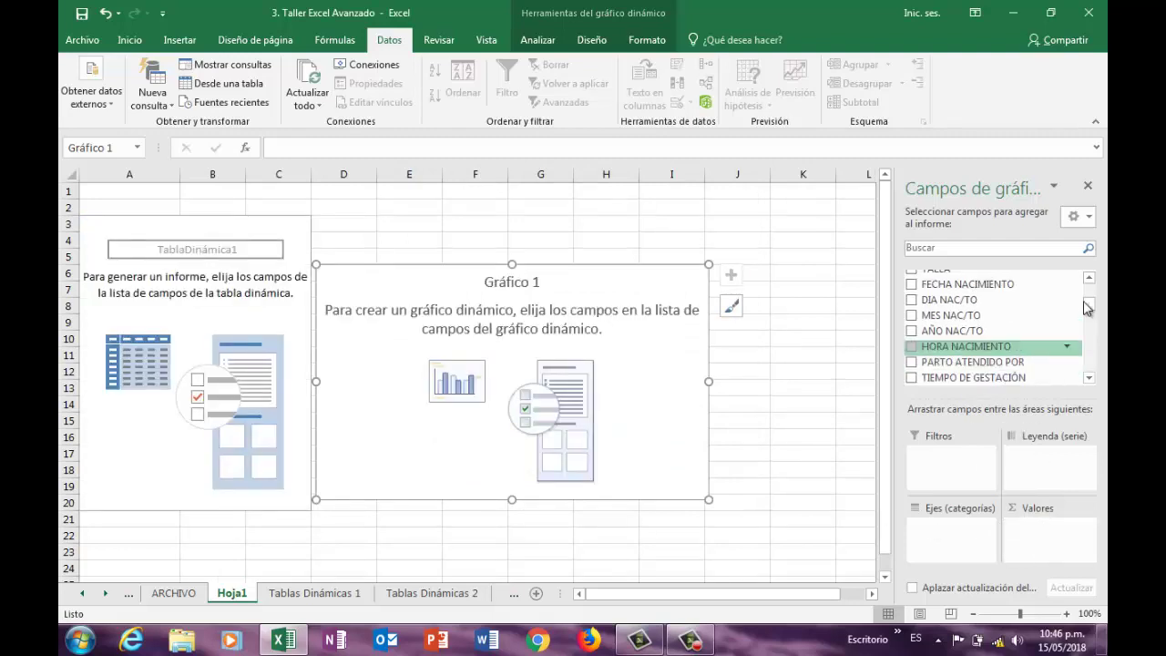
{"action": "left_click_drag", "start_coordinate": [1094, 308], "coordinate": [1089, 277]}
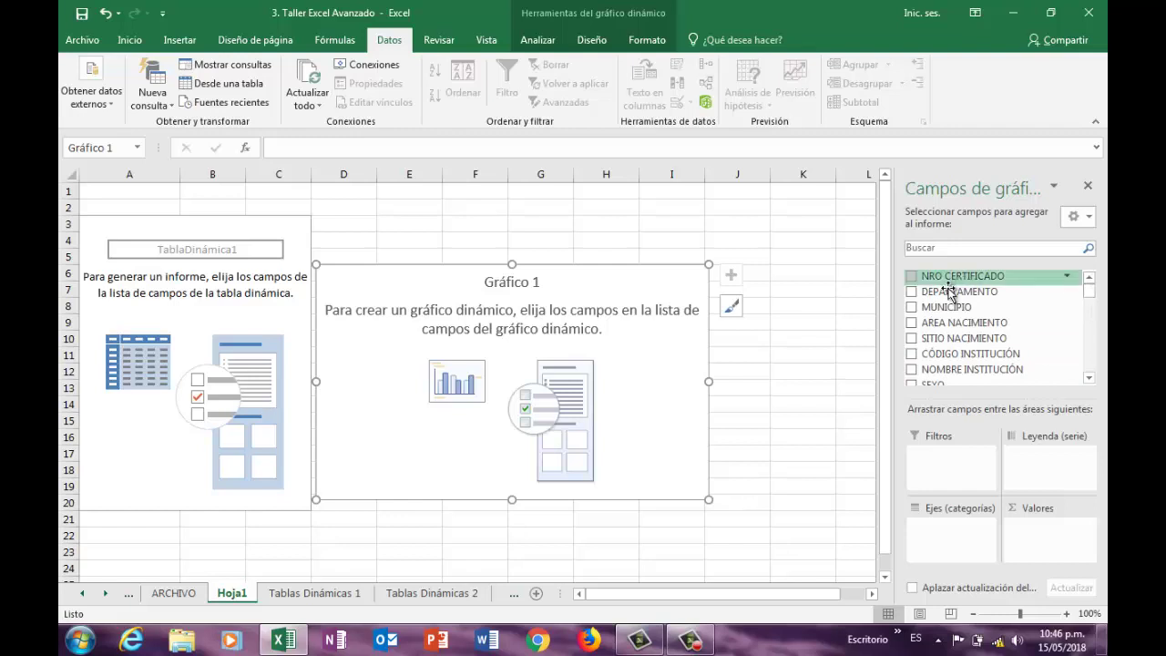
{"action": "left_click_drag", "start_coordinate": [966, 291], "coordinate": [1030, 525]}
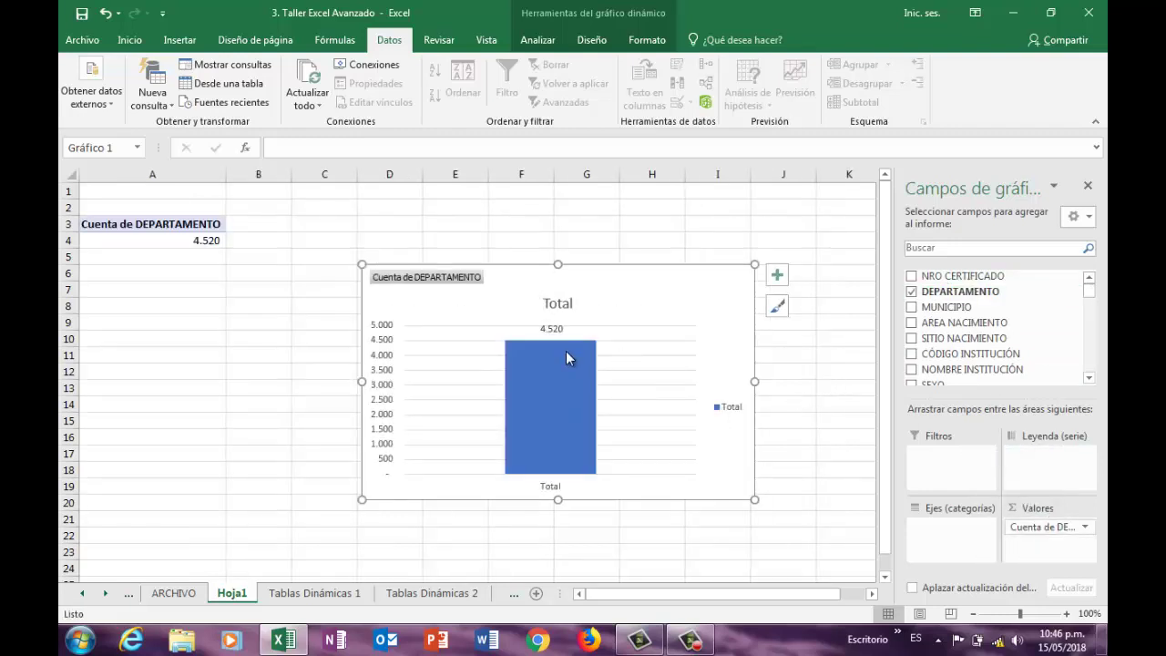
Step: Add SEXO to the pivot chart's category axis and move it to the legend series (Leyenda)
{"action": "mouse_move", "coordinate": [567, 358]}
{"action": "left_click", "coordinate": [1089, 377]}
{"action": "left_click", "coordinate": [1089, 377]}
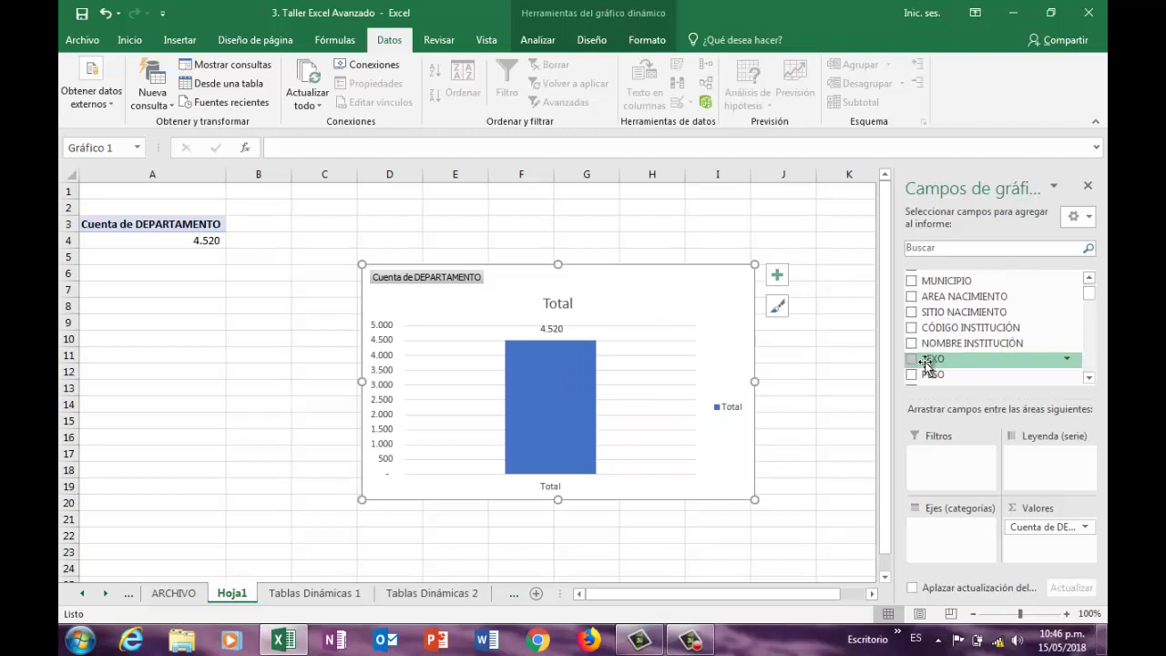
{"action": "left_click_drag", "start_coordinate": [931, 362], "coordinate": [937, 540]}
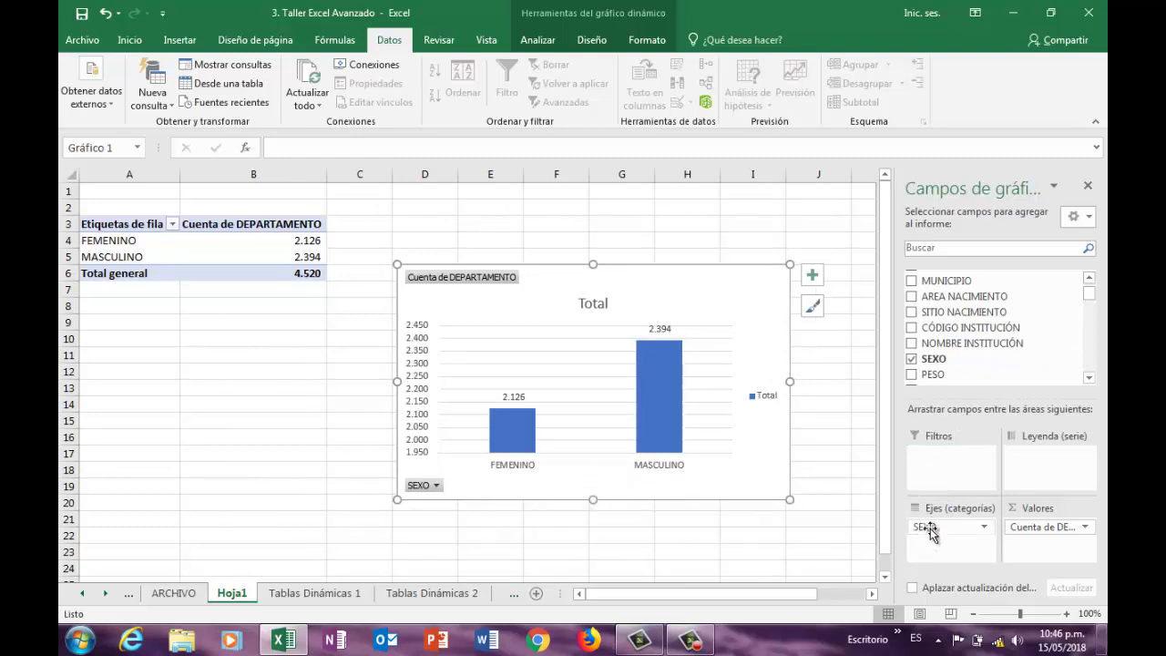
{"action": "left_click_drag", "start_coordinate": [930, 534], "coordinate": [1062, 462]}
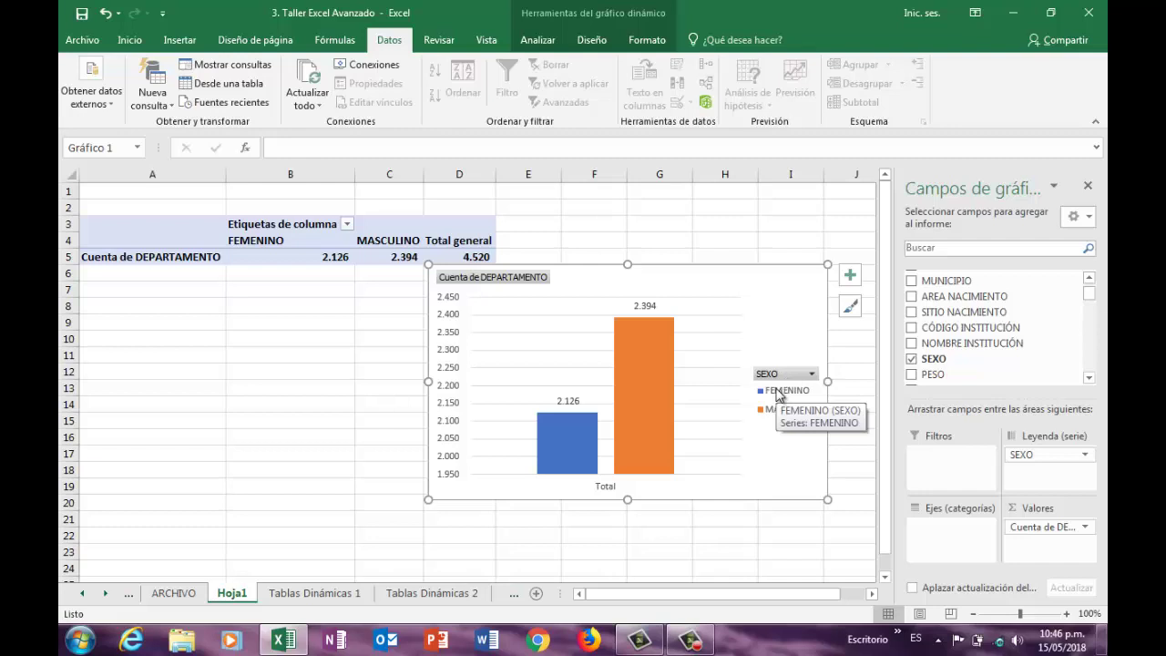
Step: Place the pivot chart's legend above the plot area (Arriba)
{"action": "left_click", "coordinate": [850, 276]}
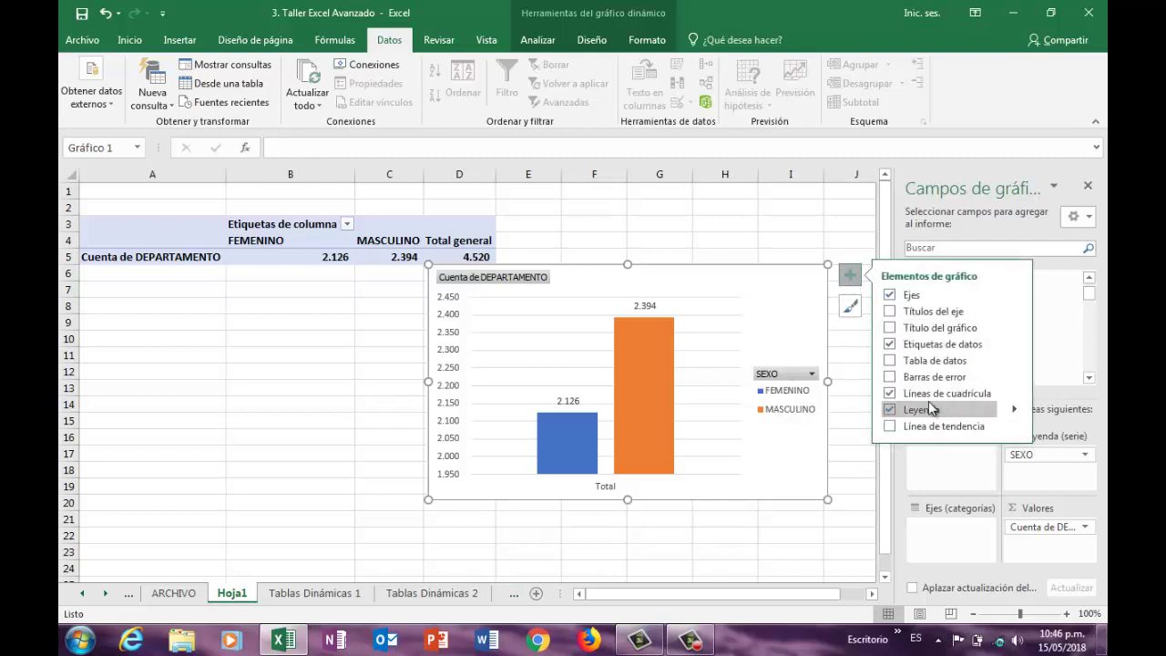
{"action": "left_click", "coordinate": [1015, 410]}
{"action": "left_click", "coordinate": [853, 435]}
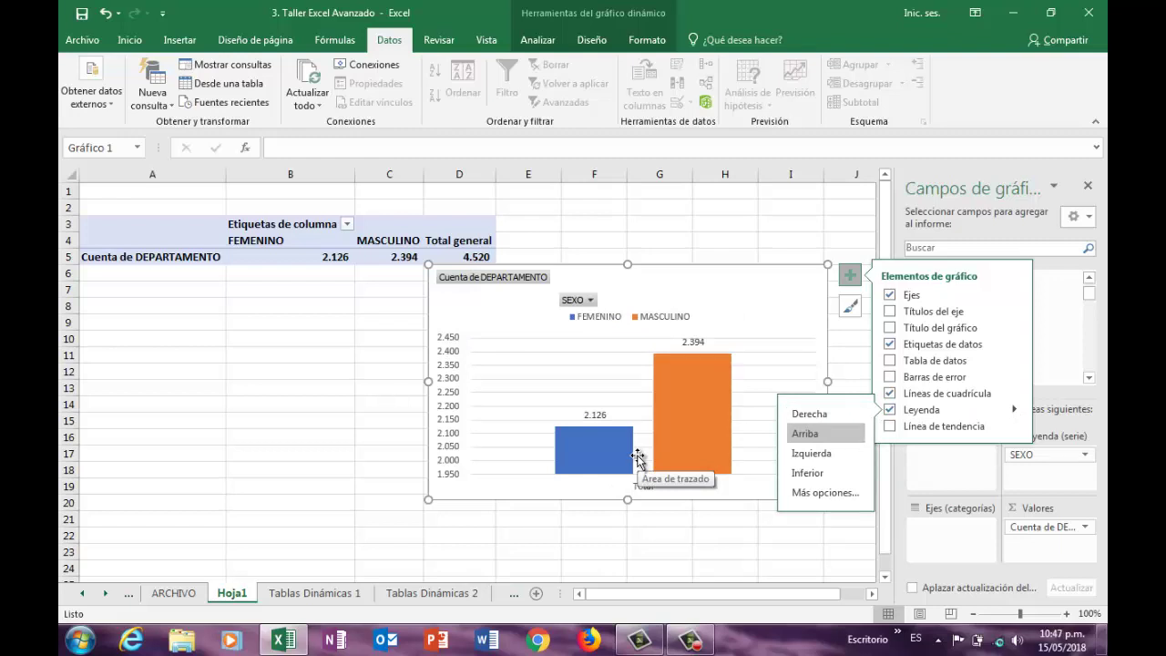
{"action": "left_click", "coordinate": [652, 238]}
{"action": "left_click", "coordinate": [691, 285]}
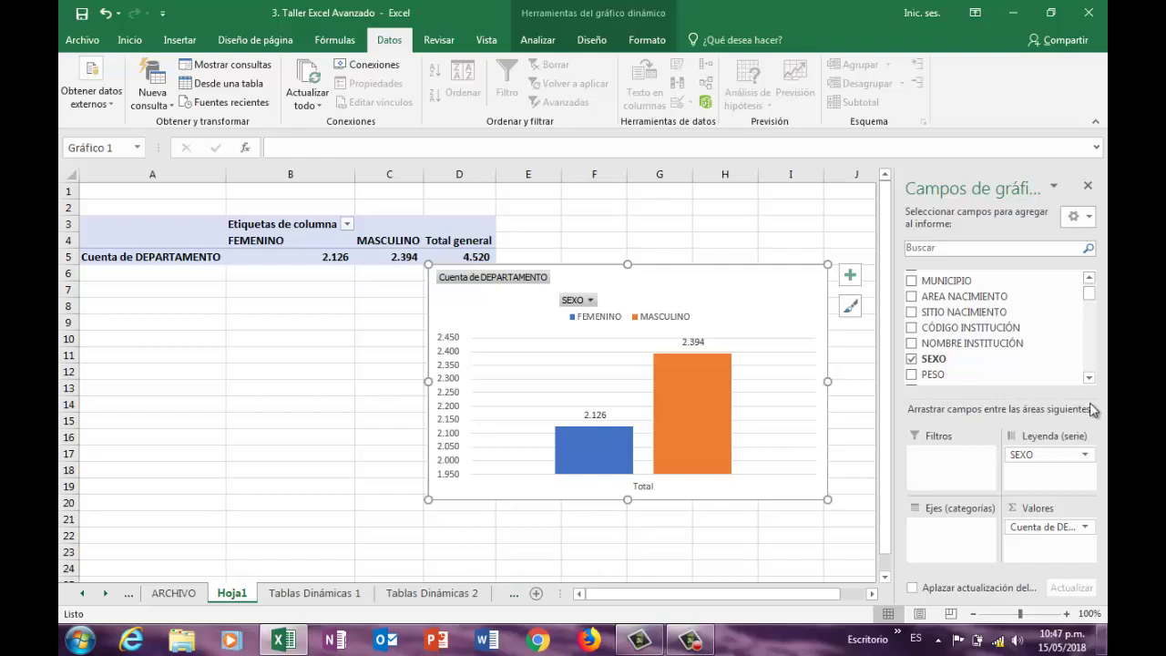
{"action": "mouse_move", "coordinate": [716, 447]}
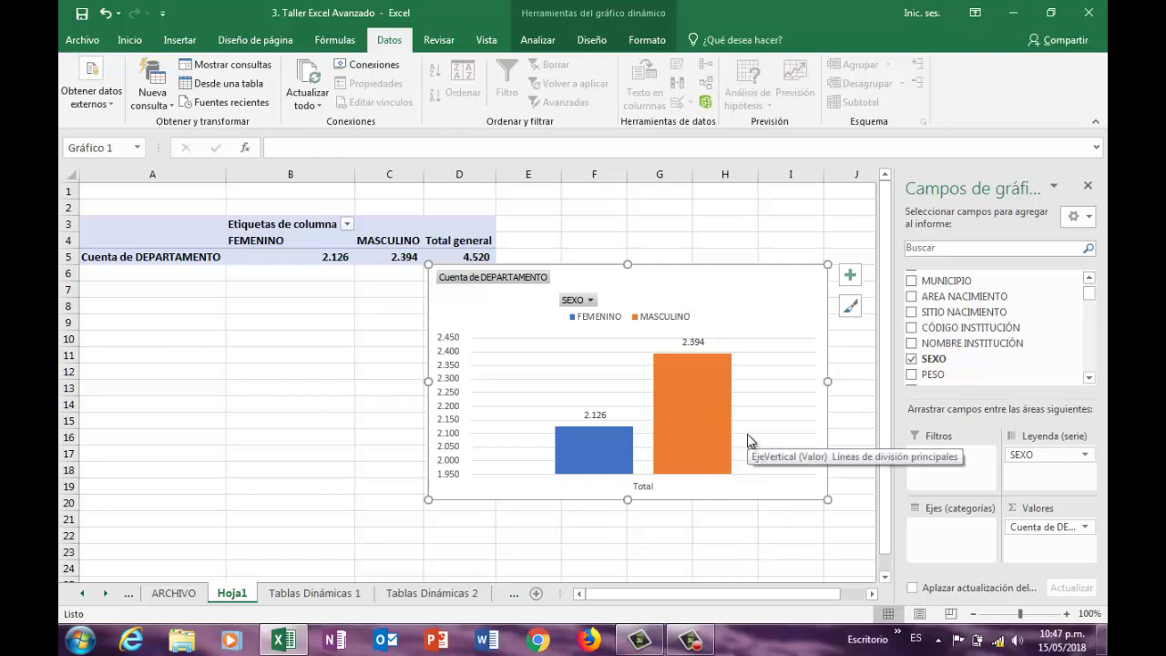
{"action": "left_click_drag", "start_coordinate": [1032, 456], "coordinate": [1033, 456]}
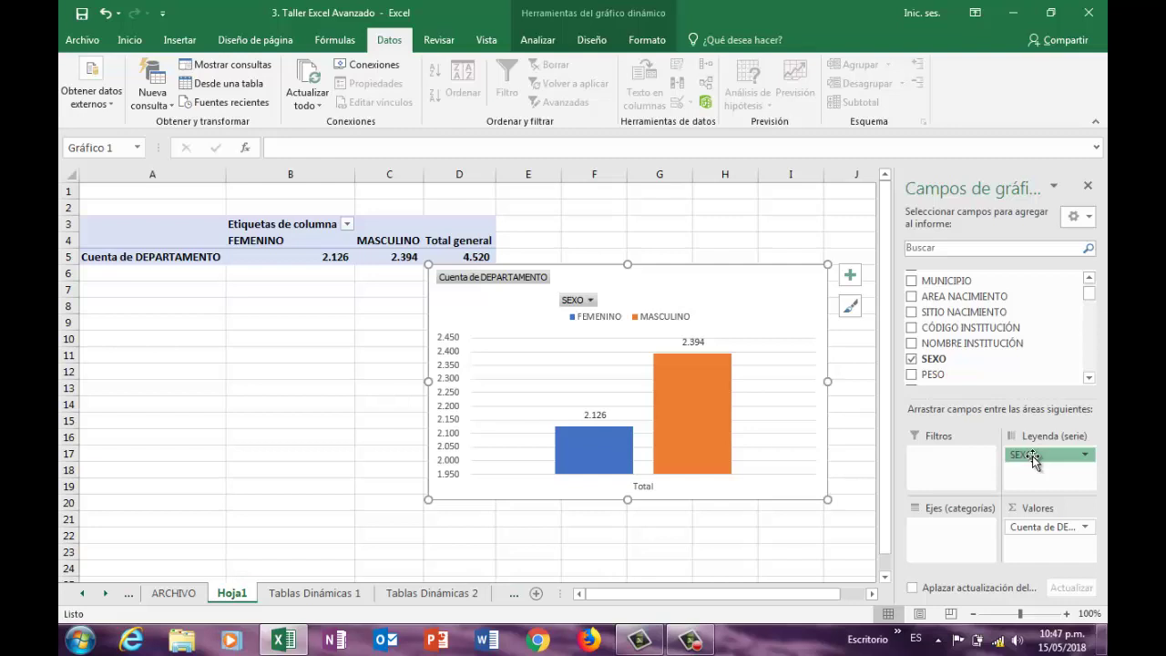
{"action": "mouse_move", "coordinate": [1032, 456]}
{"action": "left_mouse_down"}
{"action": "mouse_move", "coordinate": [952, 480]}
{"action": "mouse_move", "coordinate": [953, 456]}
{"action": "mouse_move", "coordinate": [1040, 468]}
{"action": "left_mouse_up"}
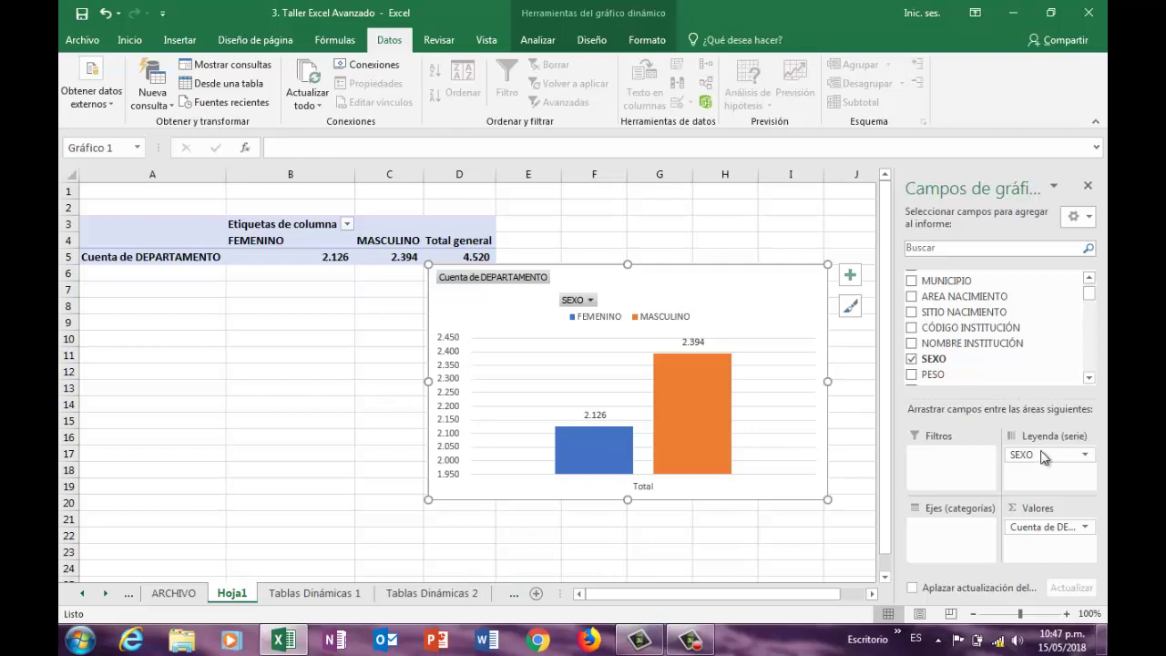
Step: Add the TIPO PARTO field to the pivot chart's category axis (Ejes)
{"action": "left_click", "coordinate": [1089, 378]}
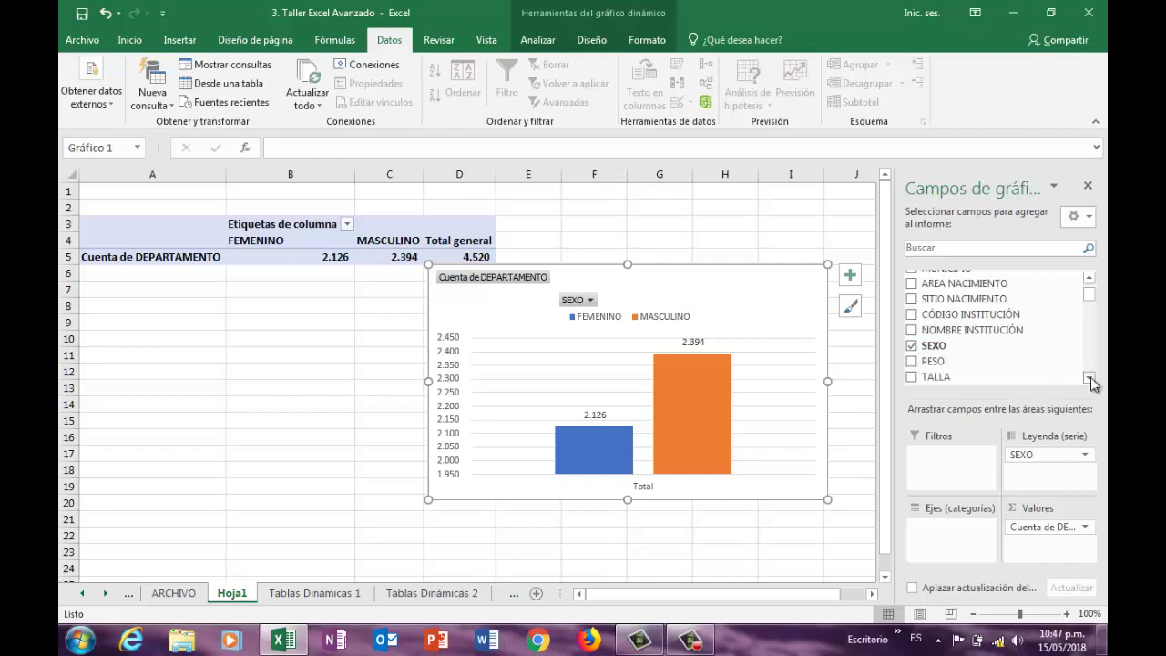
{"action": "left_click", "coordinate": [1089, 377]}
{"action": "left_click", "coordinate": [1089, 378]}
{"action": "left_click", "coordinate": [1089, 378]}
{"action": "left_click", "coordinate": [1089, 378]}
{"action": "left_click", "coordinate": [1089, 377]}
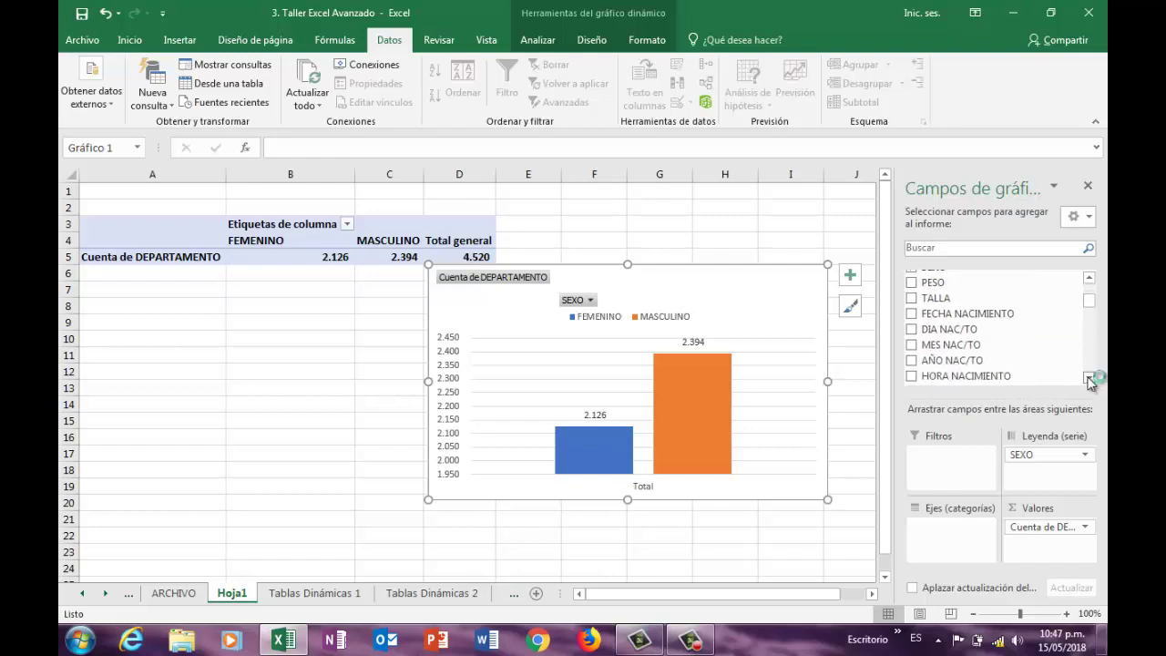
{"action": "left_click", "coordinate": [1089, 377]}
{"action": "left_click", "coordinate": [1089, 378]}
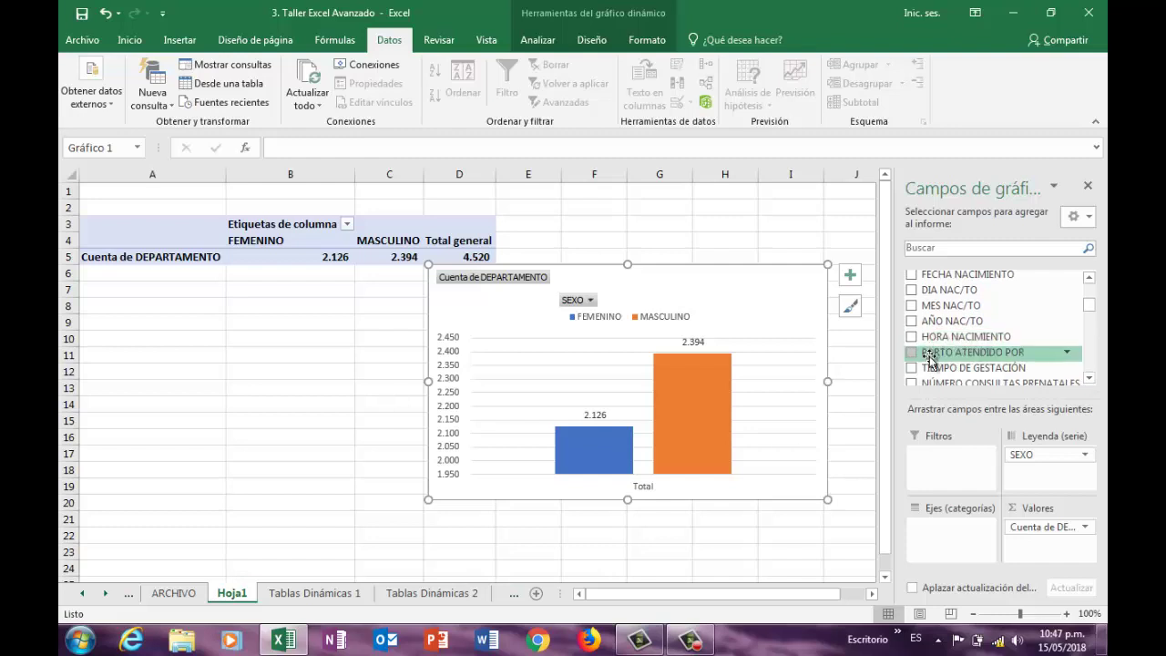
{"action": "scroll", "coordinate": [930, 361], "scroll_direction": "down", "scroll_amount": 1}
{"action": "left_click", "coordinate": [1089, 378]}
{"action": "left_click", "coordinate": [1089, 378]}
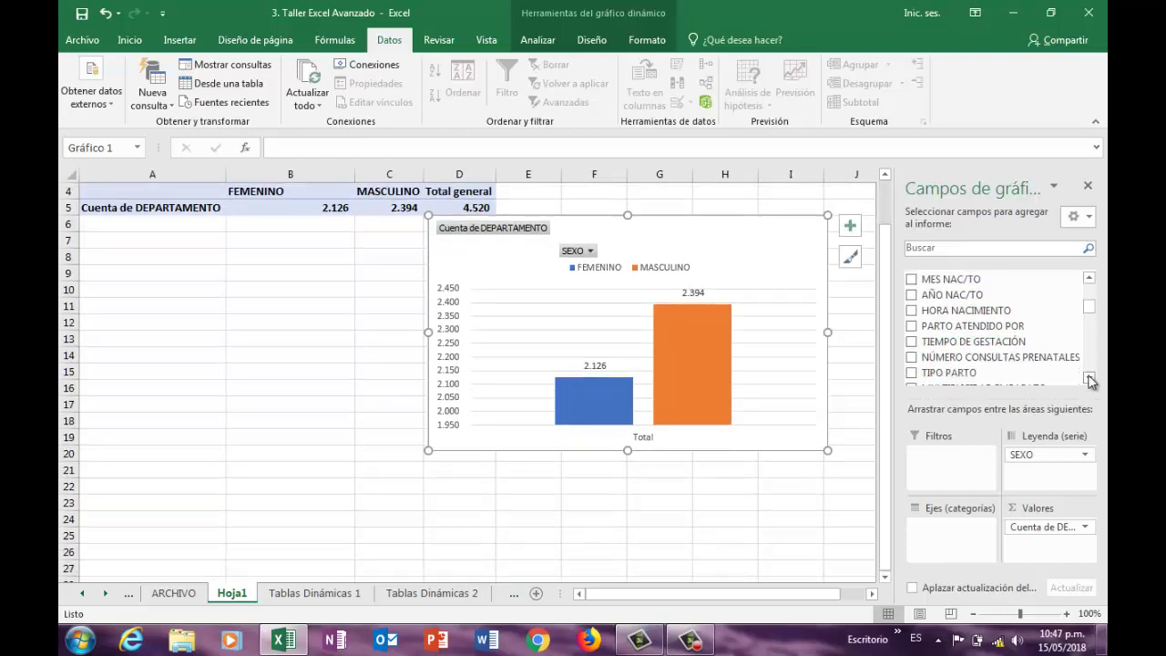
{"action": "left_click_drag", "start_coordinate": [948, 378], "coordinate": [949, 539]}
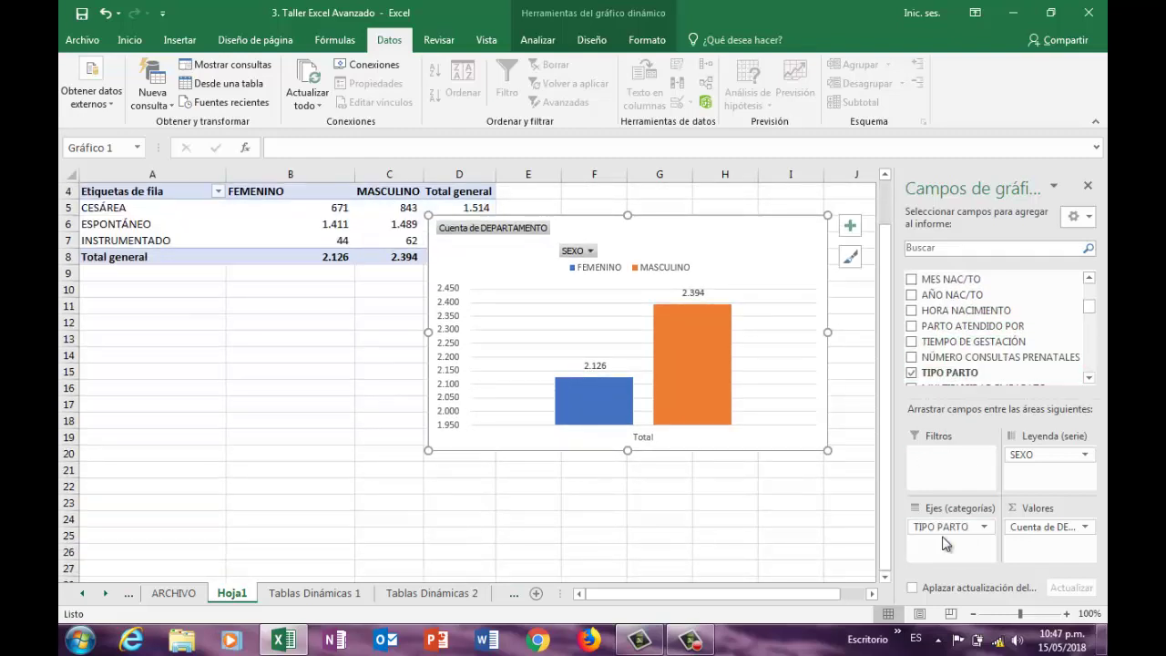
{"action": "scroll", "coordinate": [809, 490], "scroll_direction": "up", "scroll_amount": 1}
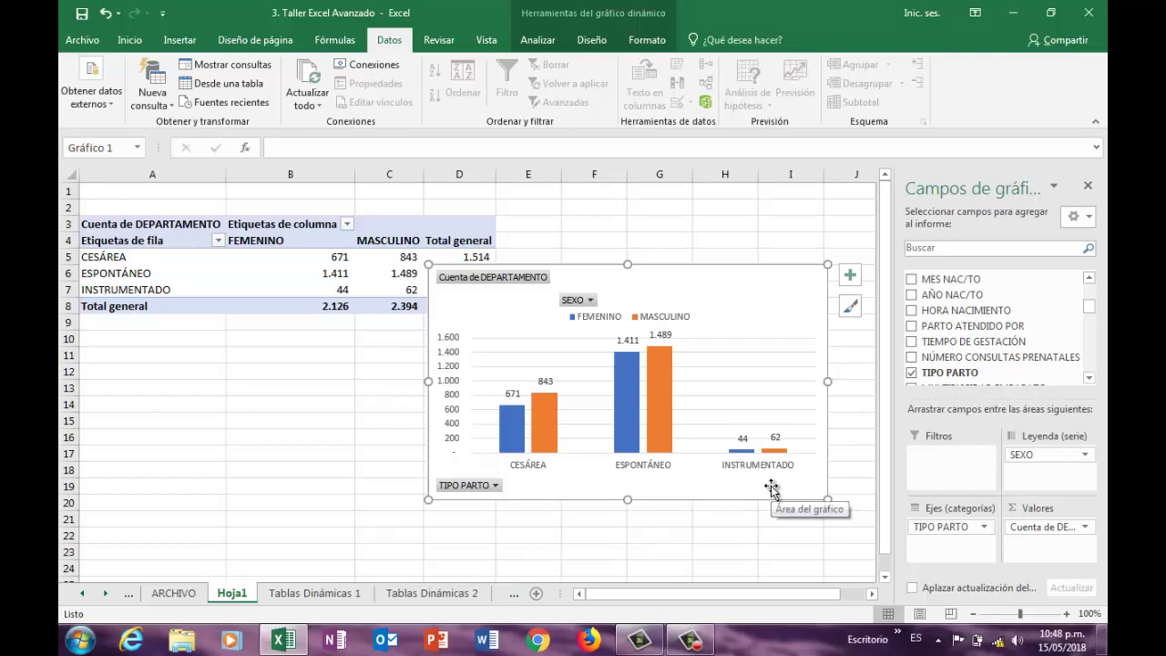
Step: Move the pivot chart below the pivot table and apply the dark-background chart style
{"action": "mouse_move", "coordinate": [715, 287]}
{"action": "left_mouse_down"}
{"action": "mouse_move", "coordinate": [674, 344]}
{"action": "mouse_move", "coordinate": [661, 338]}
{"action": "left_mouse_up"}
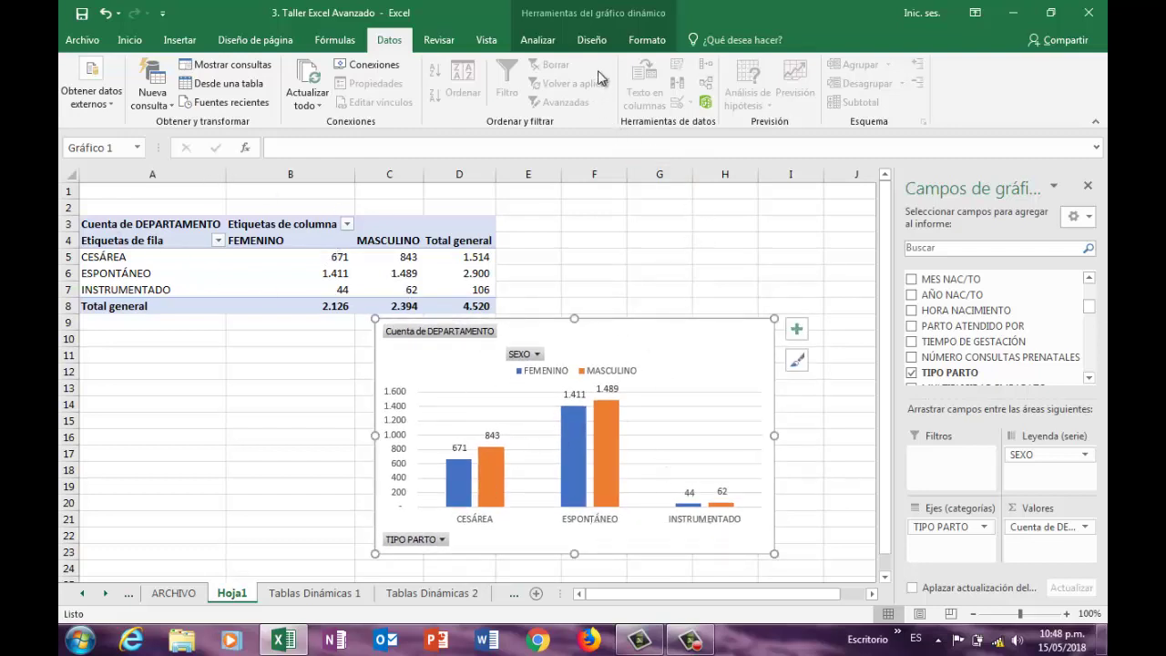
{"action": "left_click", "coordinate": [594, 41]}
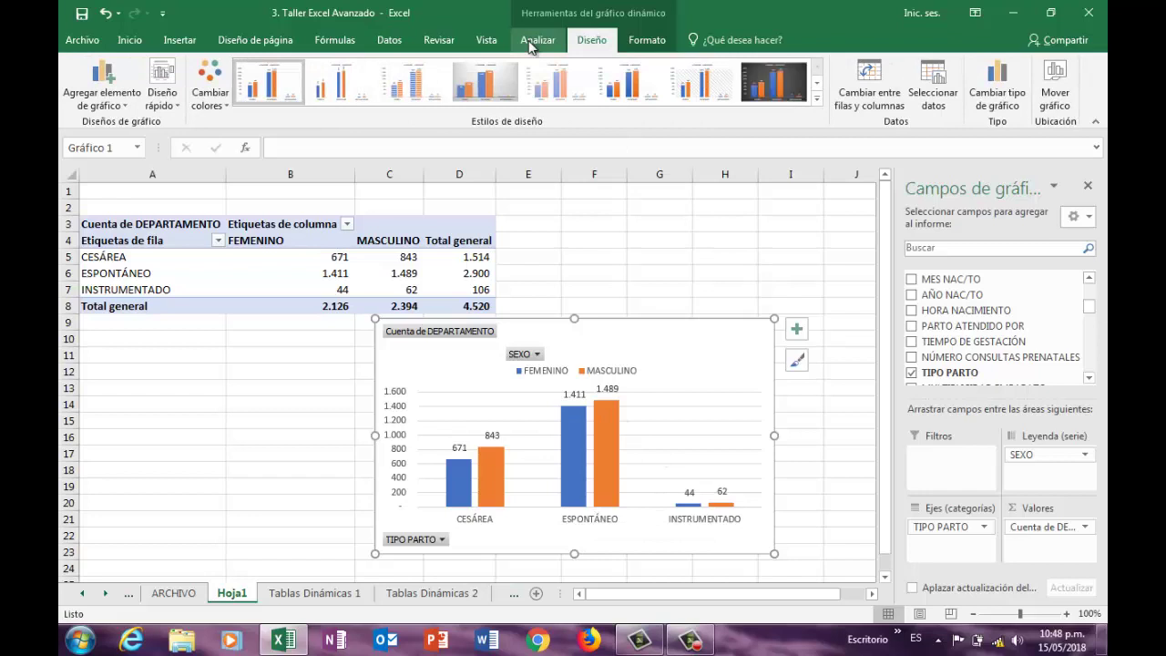
{"action": "left_click", "coordinate": [758, 84]}
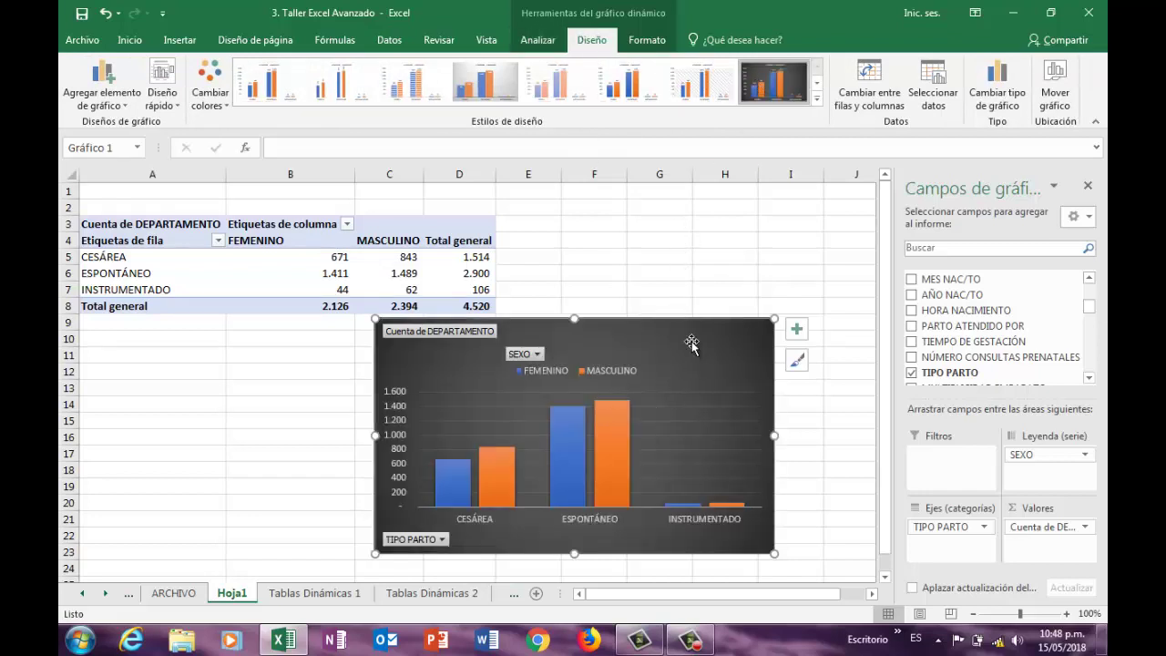
Step: Deselect and reselect the pivot chart, then hide its field list and show it again
{"action": "left_click", "coordinate": [707, 255]}
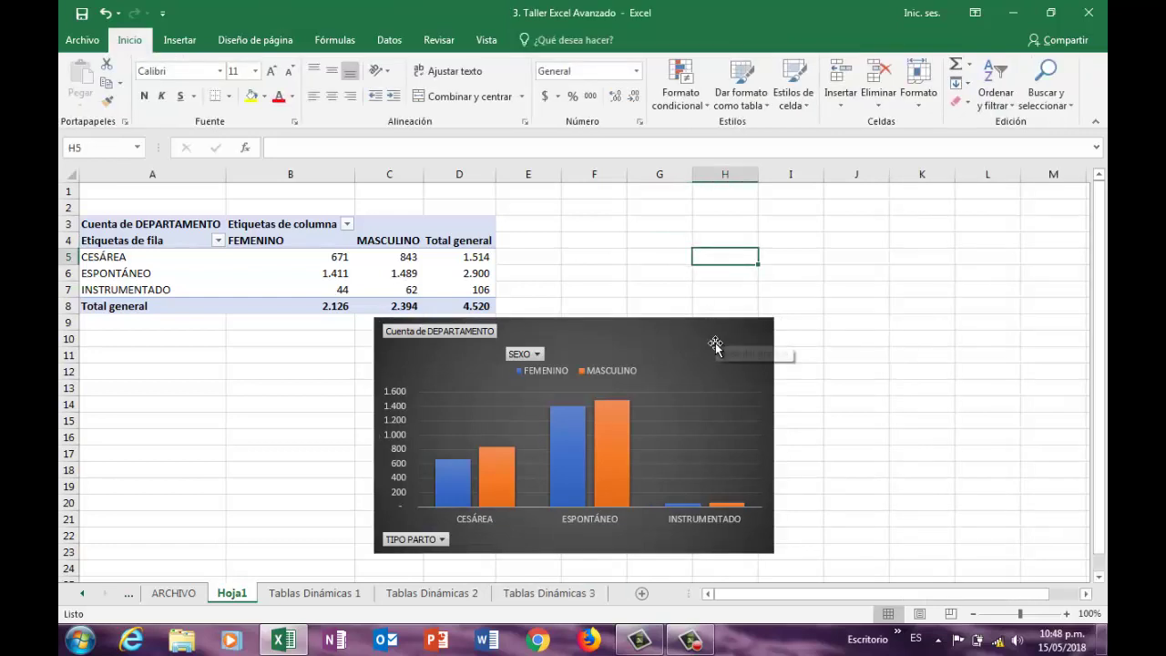
{"action": "left_click", "coordinate": [716, 342]}
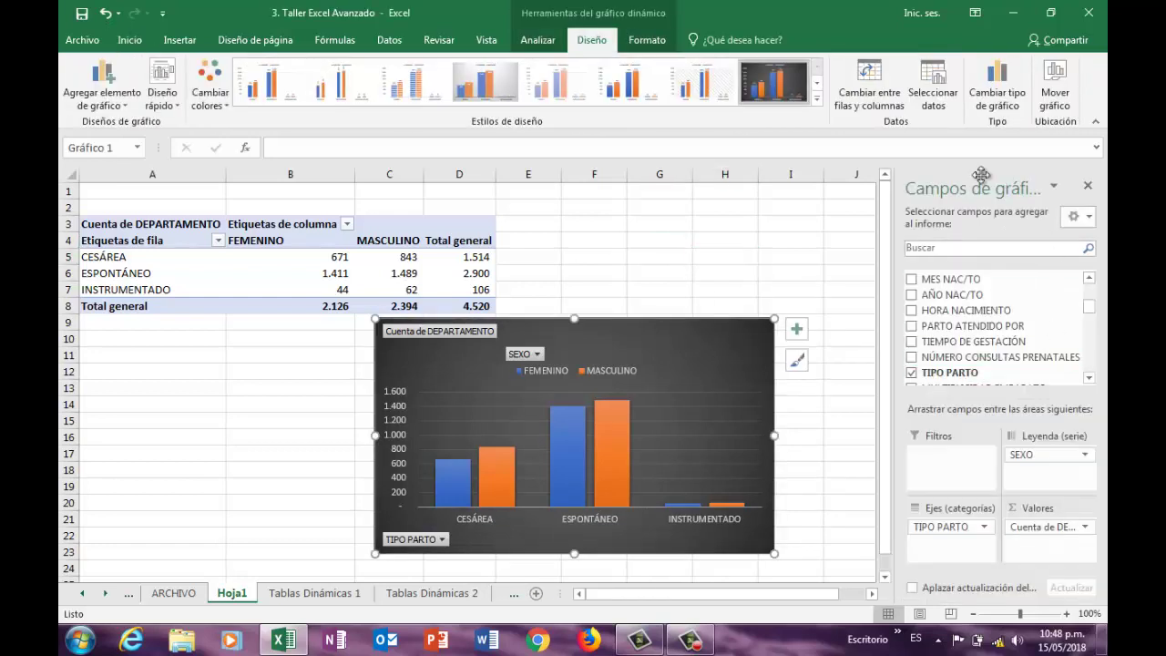
{"action": "left_click", "coordinate": [537, 40]}
{"action": "left_click", "coordinate": [978, 66]}
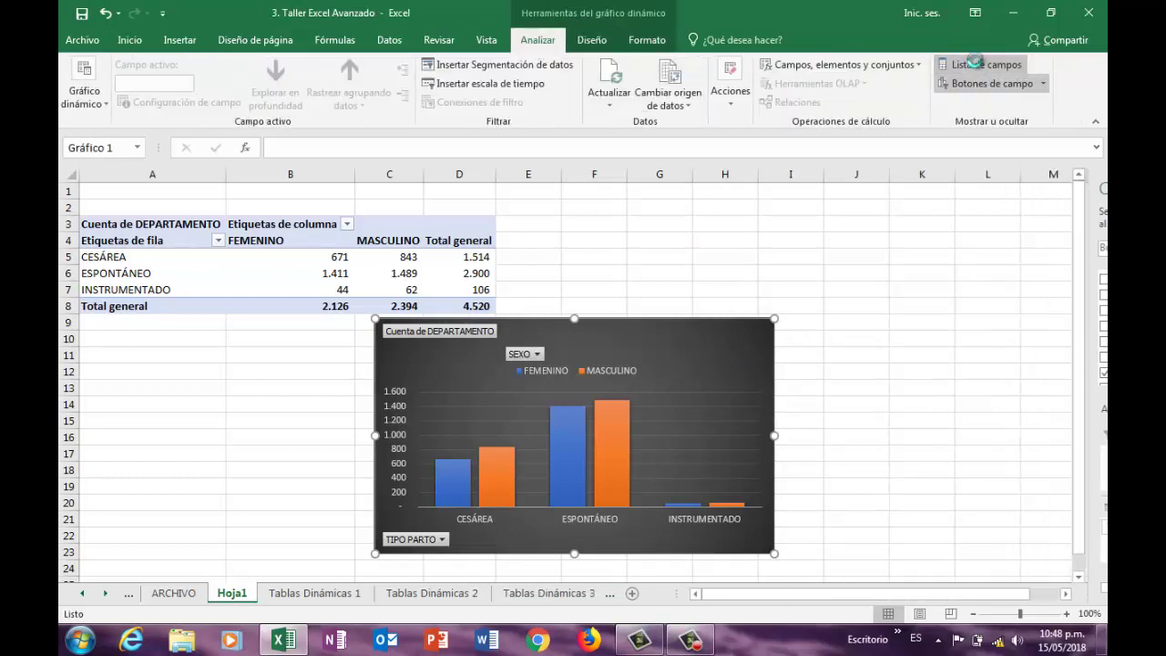
{"action": "left_click", "coordinate": [979, 67]}
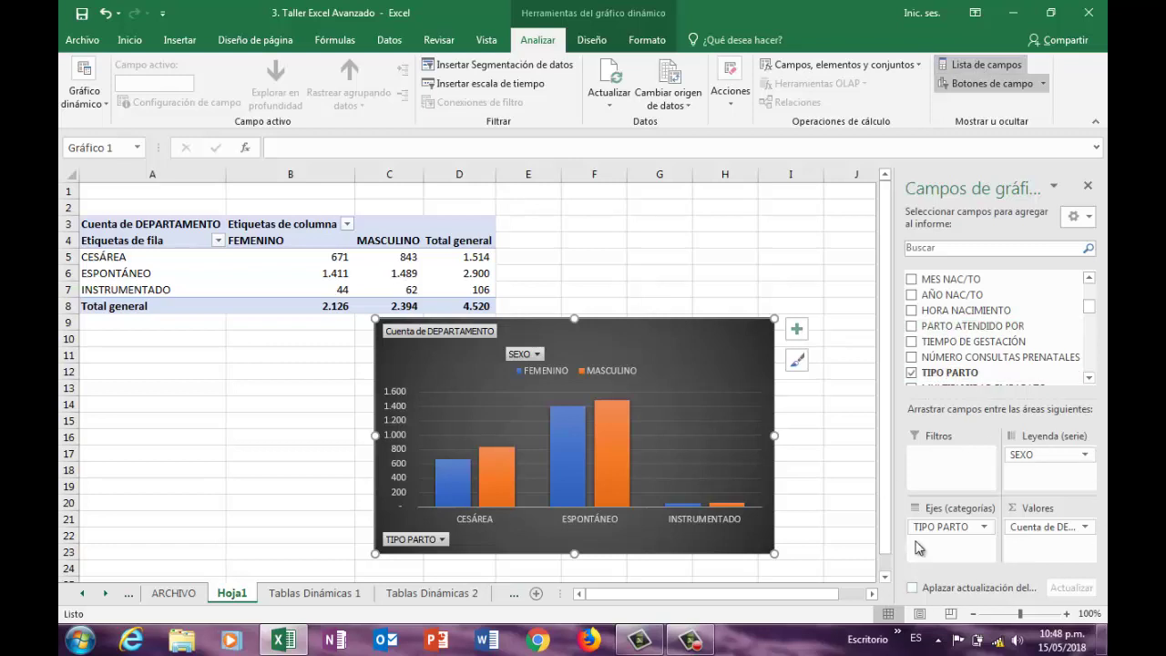
{"action": "mouse_move", "coordinate": [1046, 452]}
{"action": "left_mouse_down"}
{"action": "mouse_move", "coordinate": [1028, 516]}
{"action": "mouse_move", "coordinate": [971, 553]}
{"action": "mouse_move", "coordinate": [944, 527]}
{"action": "mouse_move", "coordinate": [1048, 459]}
{"action": "left_mouse_up"}
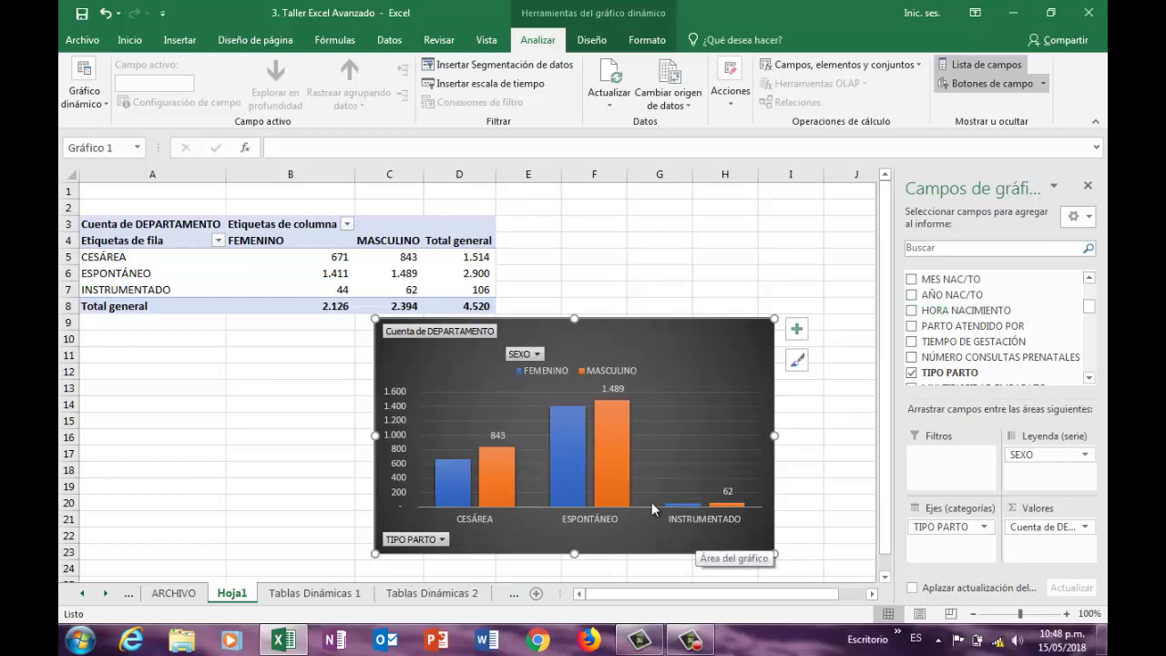
Step: Sort the Tablas Dinámicas 1 data by TIPO PARTO and then by SEXO, both from A to Z
{"action": "left_click", "coordinate": [304, 594]}
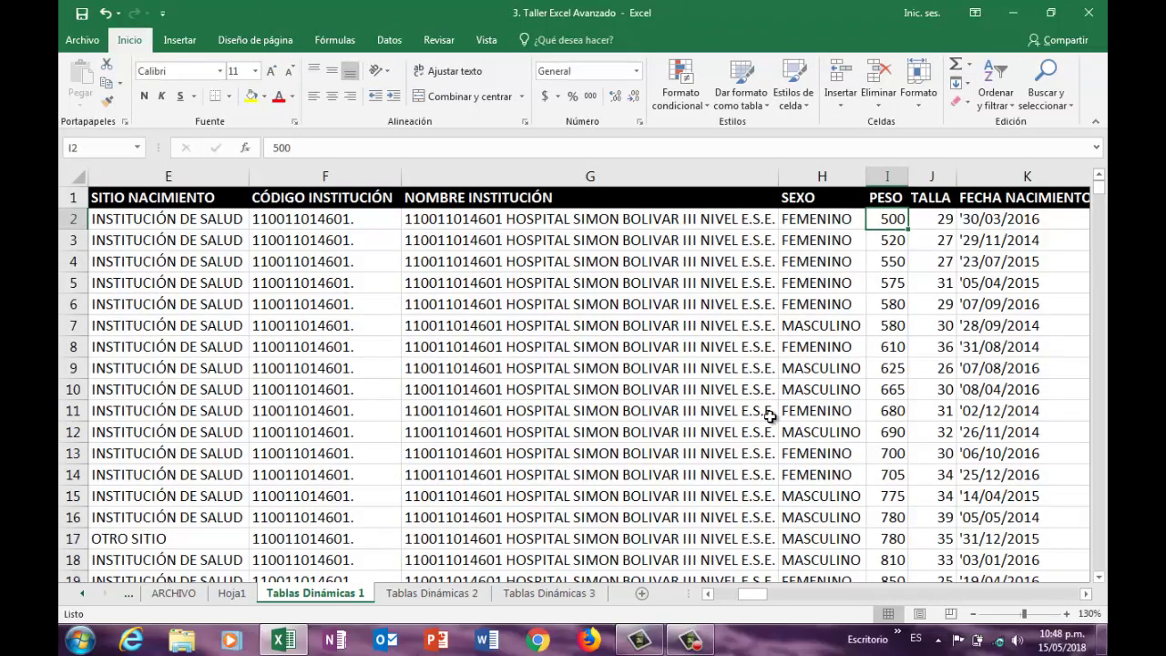
{"action": "left_click", "coordinate": [771, 414]}
{"action": "left_click_drag", "start_coordinate": [756, 602], "coordinate": [766, 601]}
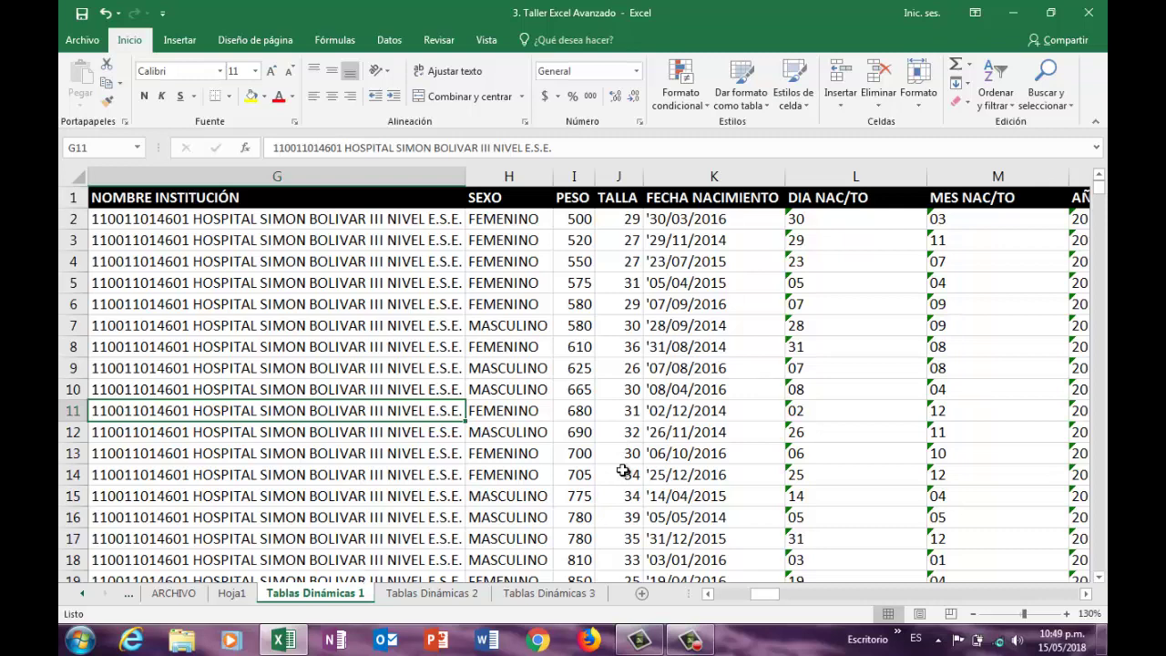
{"action": "left_click", "coordinate": [509, 310]}
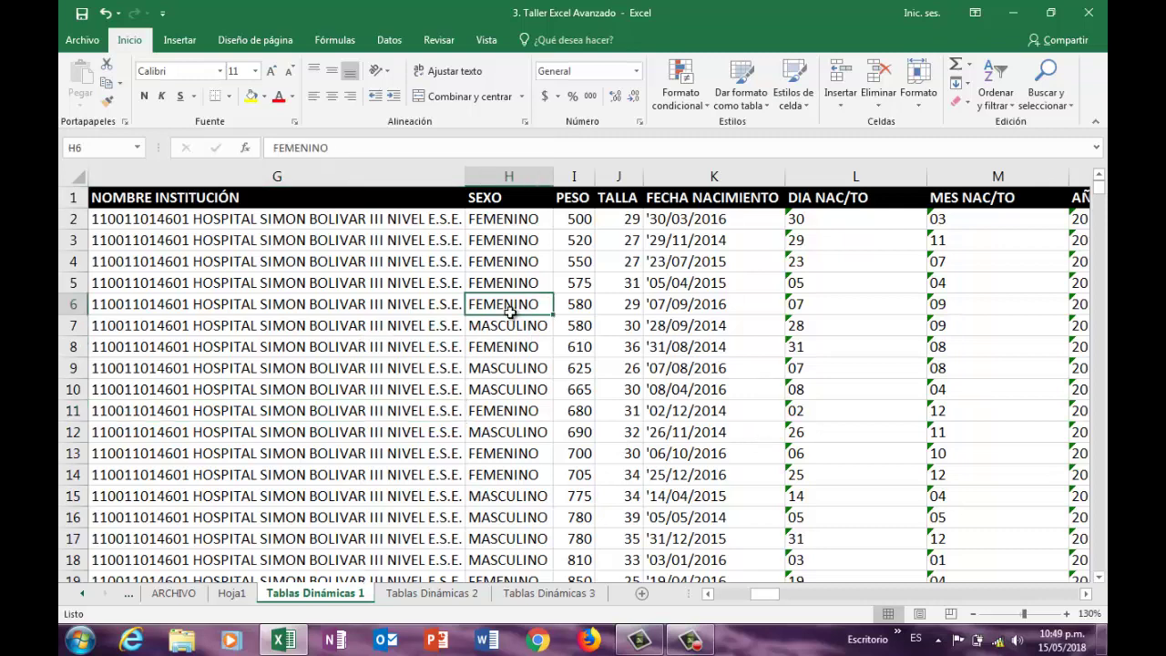
{"action": "left_click", "coordinate": [387, 42]}
{"action": "left_click", "coordinate": [460, 81]}
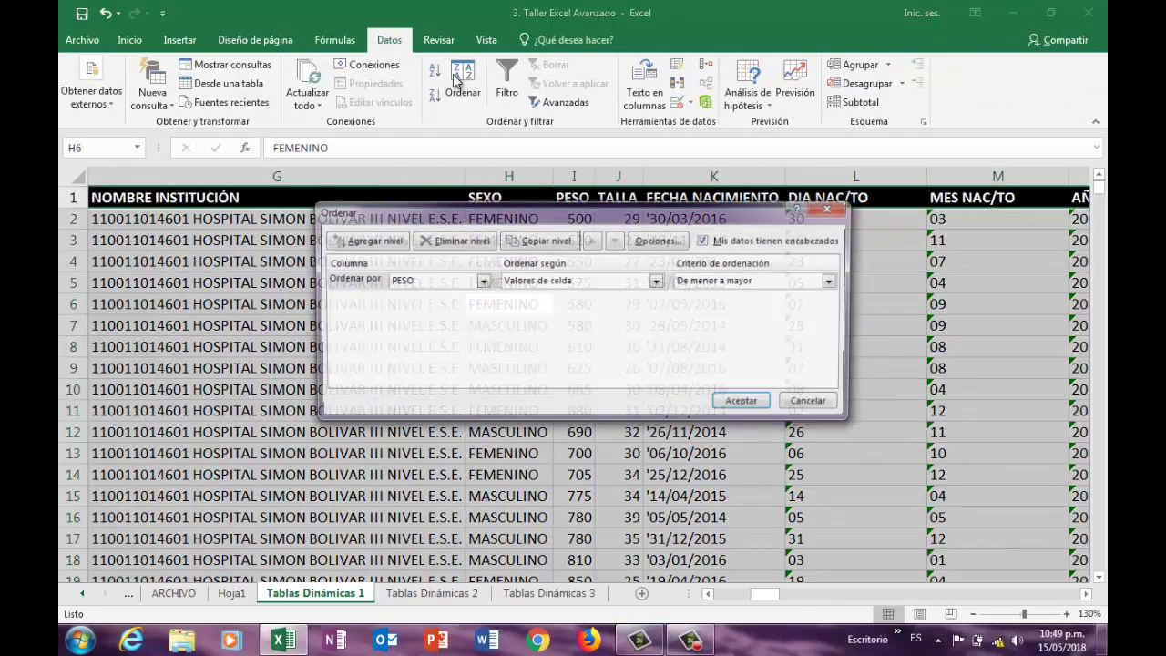
{"action": "left_click", "coordinate": [480, 281]}
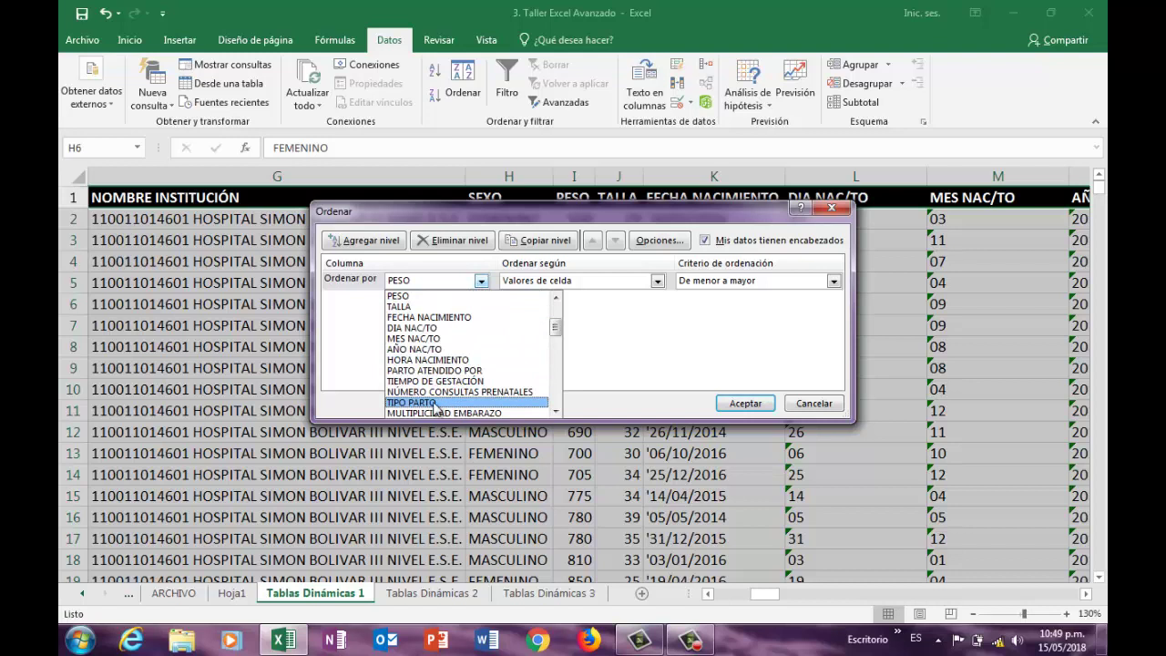
{"action": "left_click", "coordinate": [436, 401]}
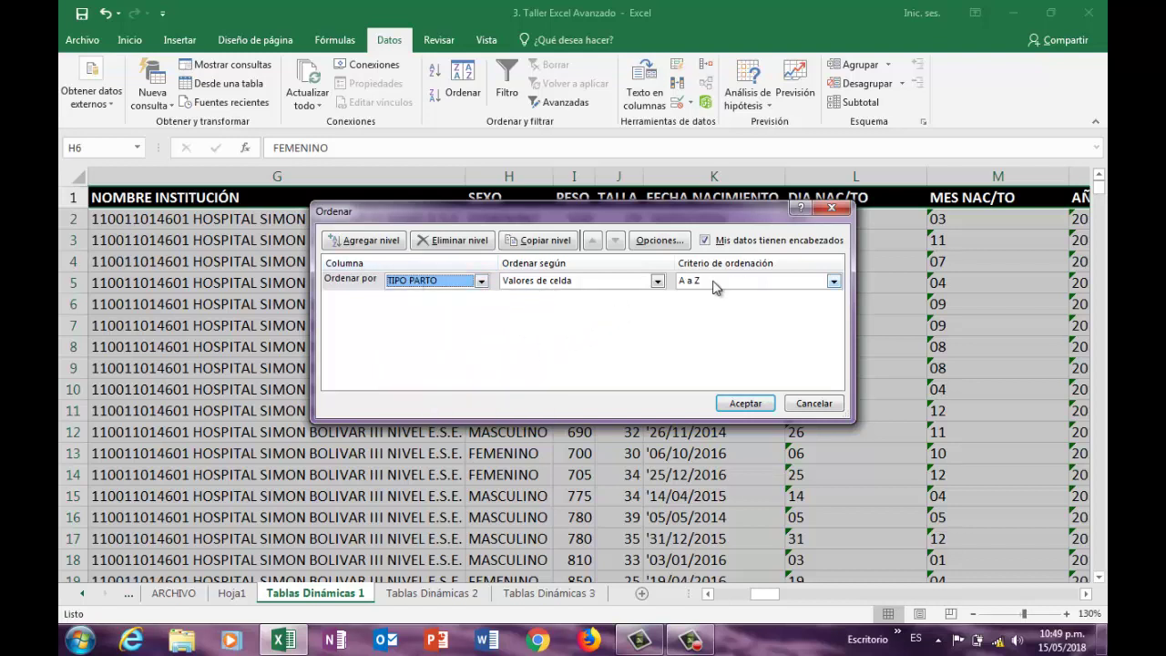
{"action": "left_click", "coordinate": [383, 244]}
{"action": "left_click", "coordinate": [481, 300]}
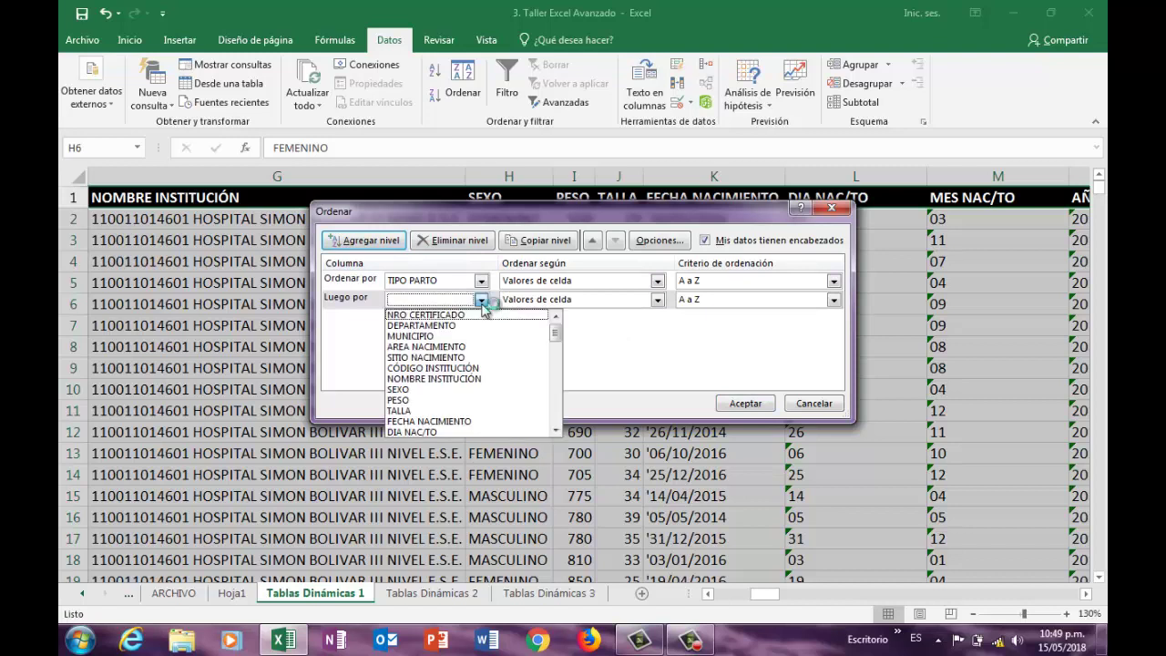
{"action": "left_click", "coordinate": [413, 390]}
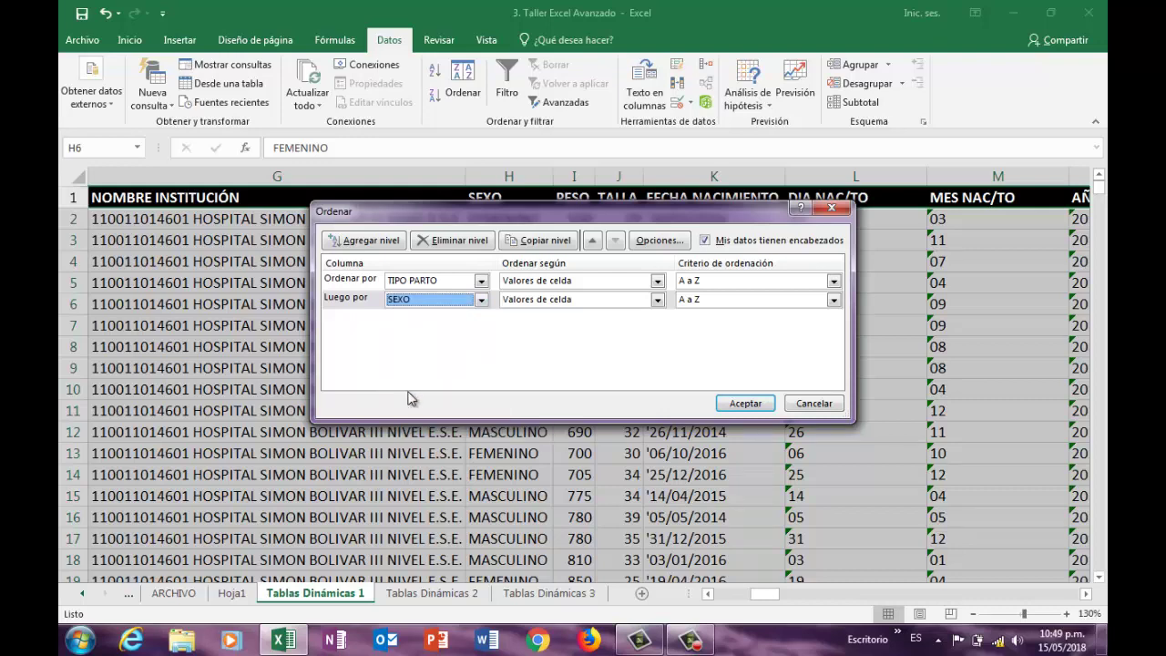
{"action": "left_click", "coordinate": [744, 403]}
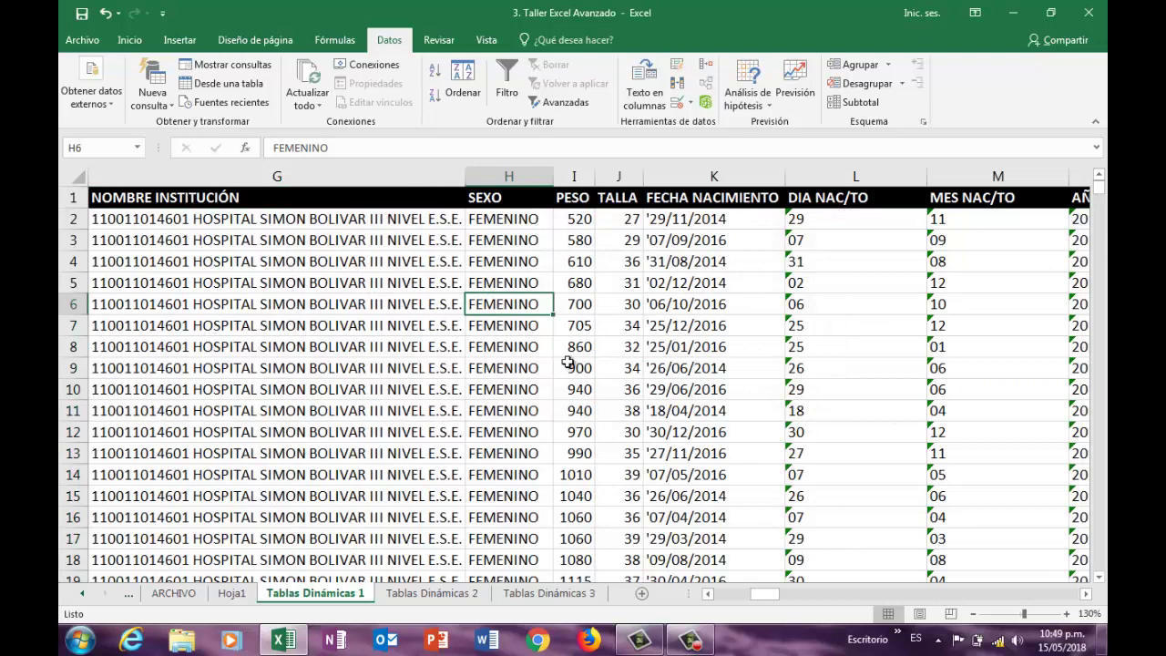
Step: Examine the sorted TIPO PARTO column down through the CESÁREA records on Tablas Dinámicas 1
{"action": "left_click_drag", "start_coordinate": [770, 594], "coordinate": [812, 608]}
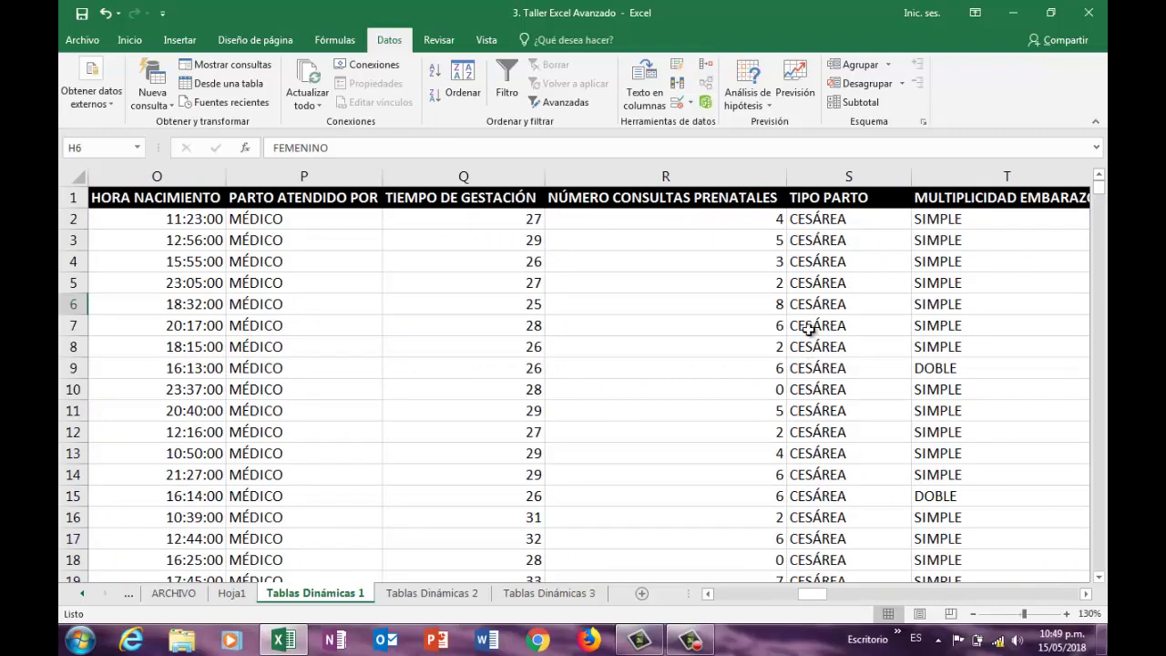
{"action": "left_click", "coordinate": [821, 219]}
{"action": "scroll", "coordinate": [850, 376], "scroll_direction": "down", "scroll_amount": 20}
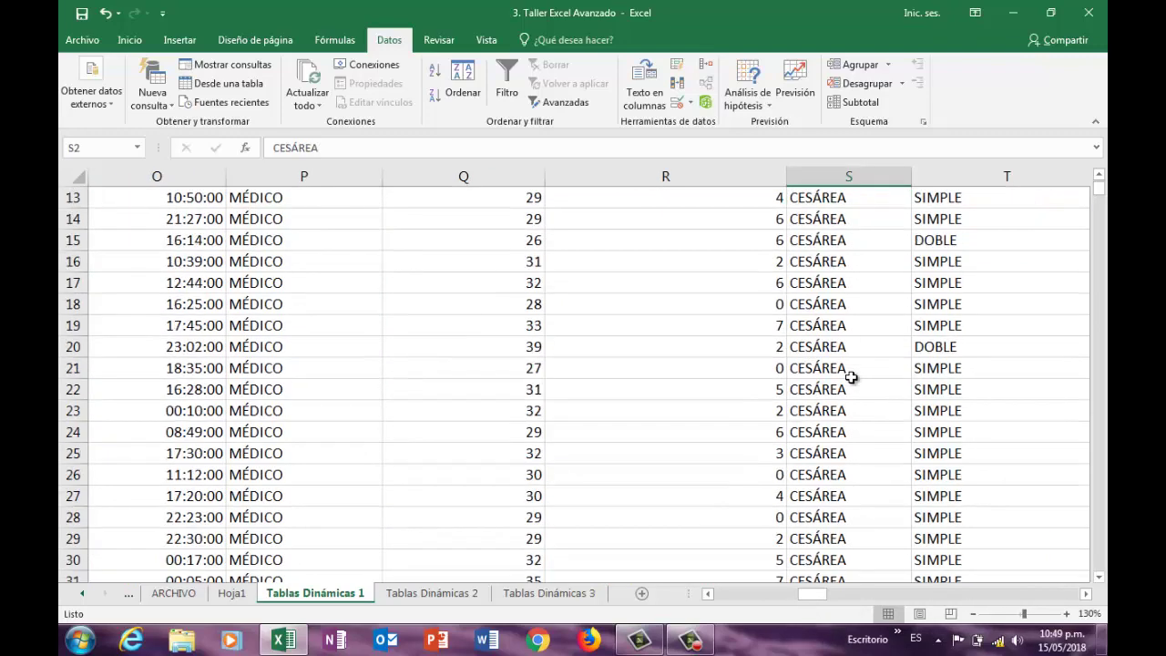
{"action": "scroll", "coordinate": [850, 376], "scroll_direction": "down", "scroll_amount": 20}
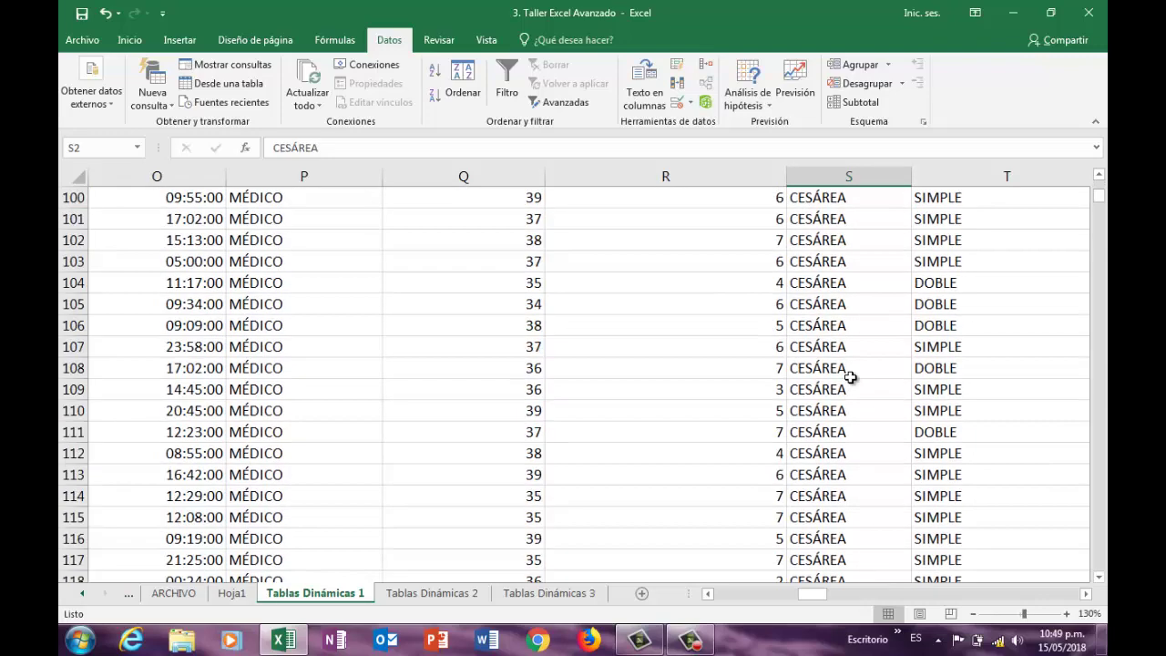
{"action": "scroll", "coordinate": [850, 377], "scroll_direction": "down", "scroll_amount": 20}
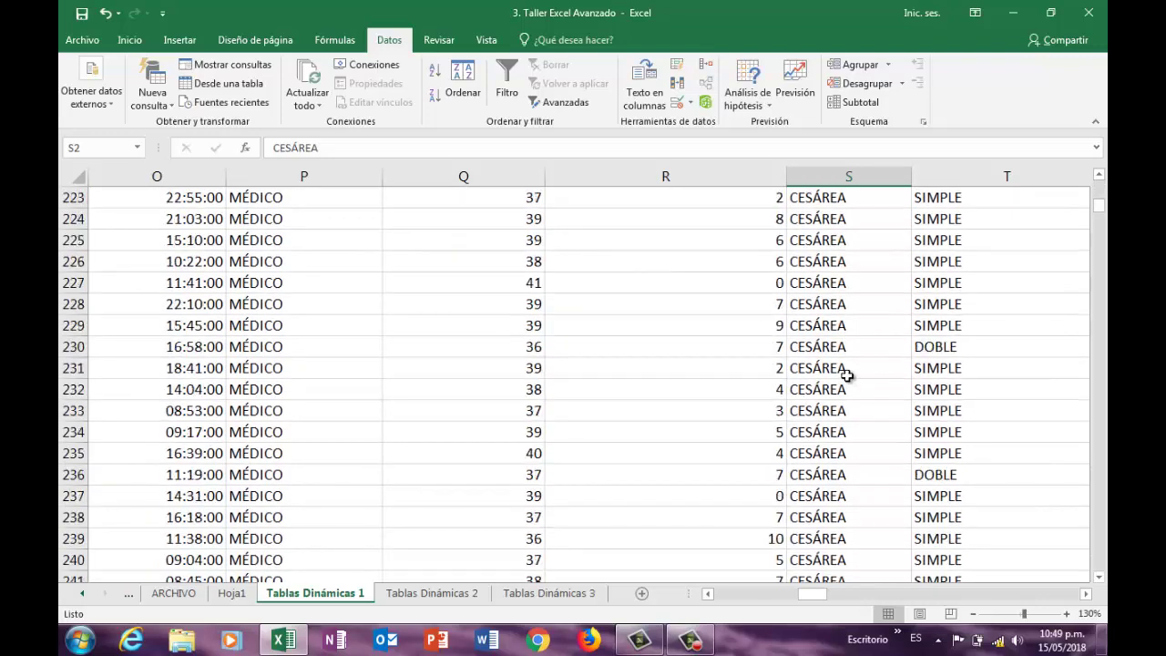
{"action": "scroll", "coordinate": [848, 374], "scroll_direction": "down", "scroll_amount": 20}
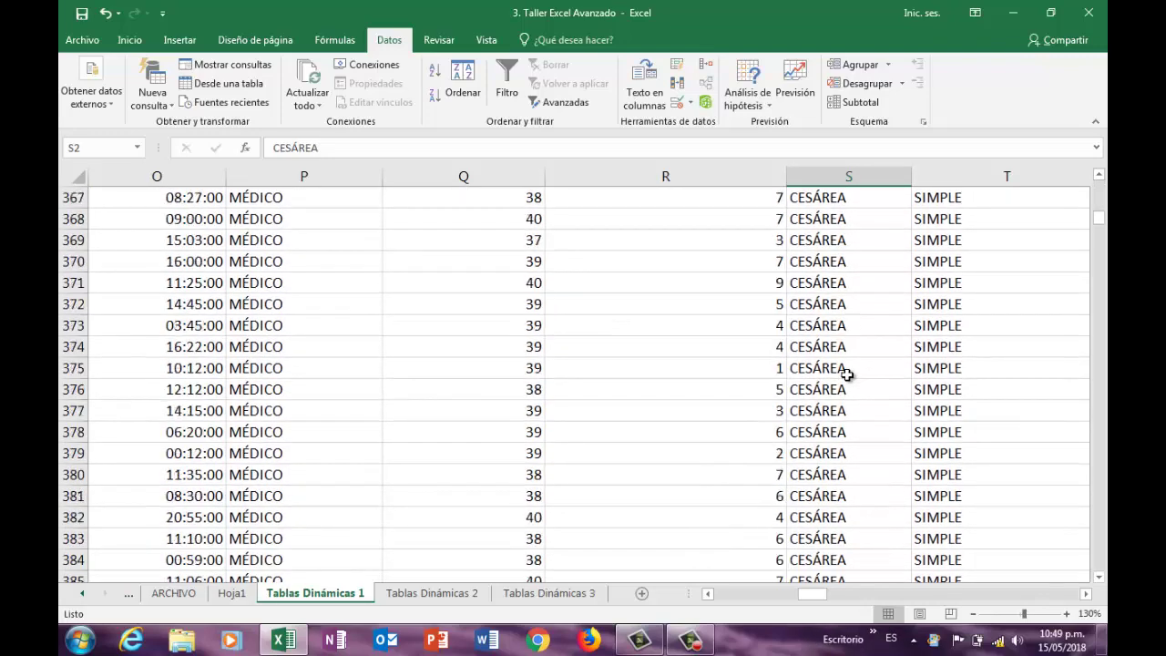
{"action": "scroll", "coordinate": [847, 375], "scroll_direction": "down", "scroll_amount": 20}
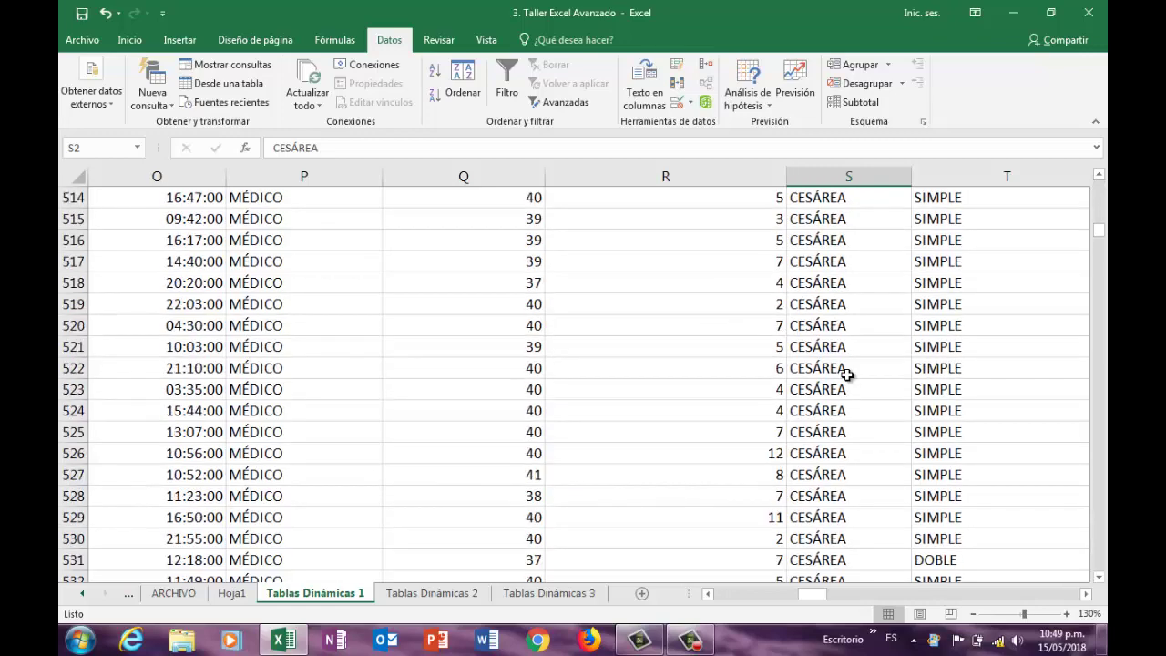
{"action": "scroll", "coordinate": [847, 370], "scroll_direction": "down", "scroll_amount": 20}
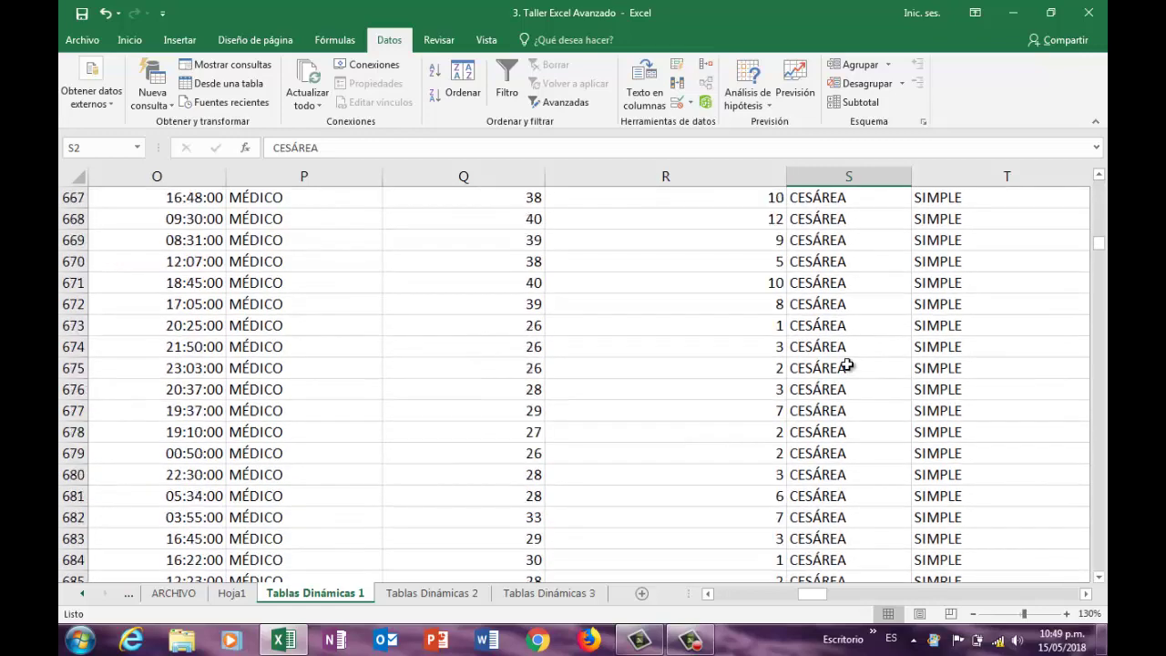
{"action": "scroll", "coordinate": [847, 366], "scroll_direction": "down", "scroll_amount": 20}
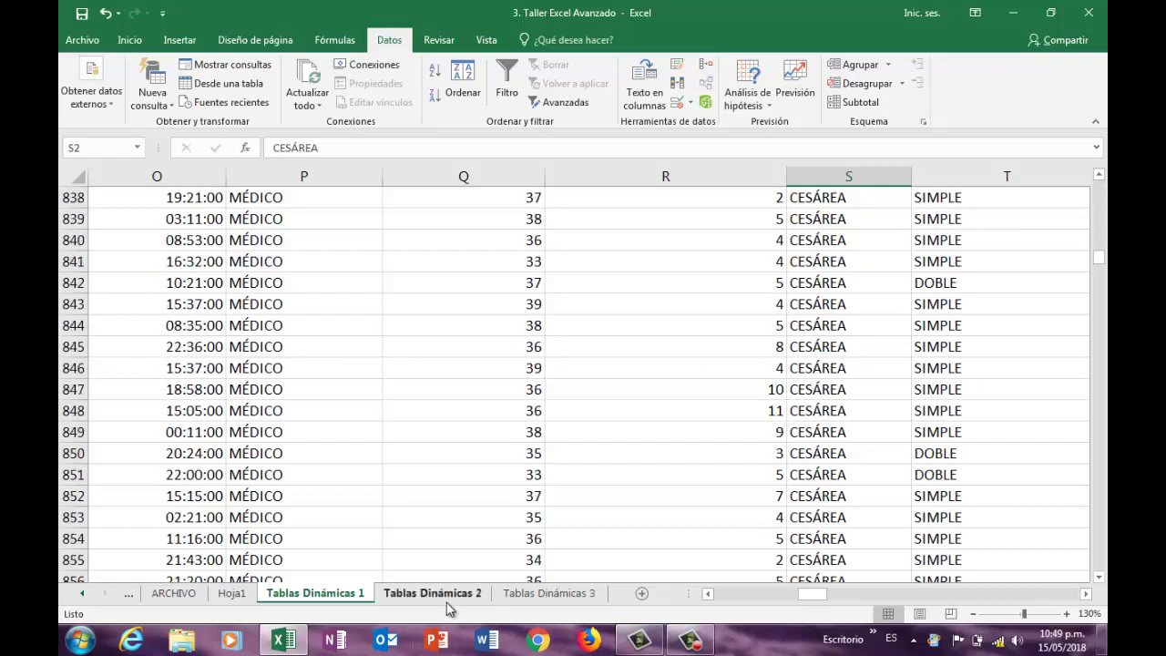
{"action": "left_click_drag", "start_coordinate": [843, 262], "coordinate": [851, 539]}
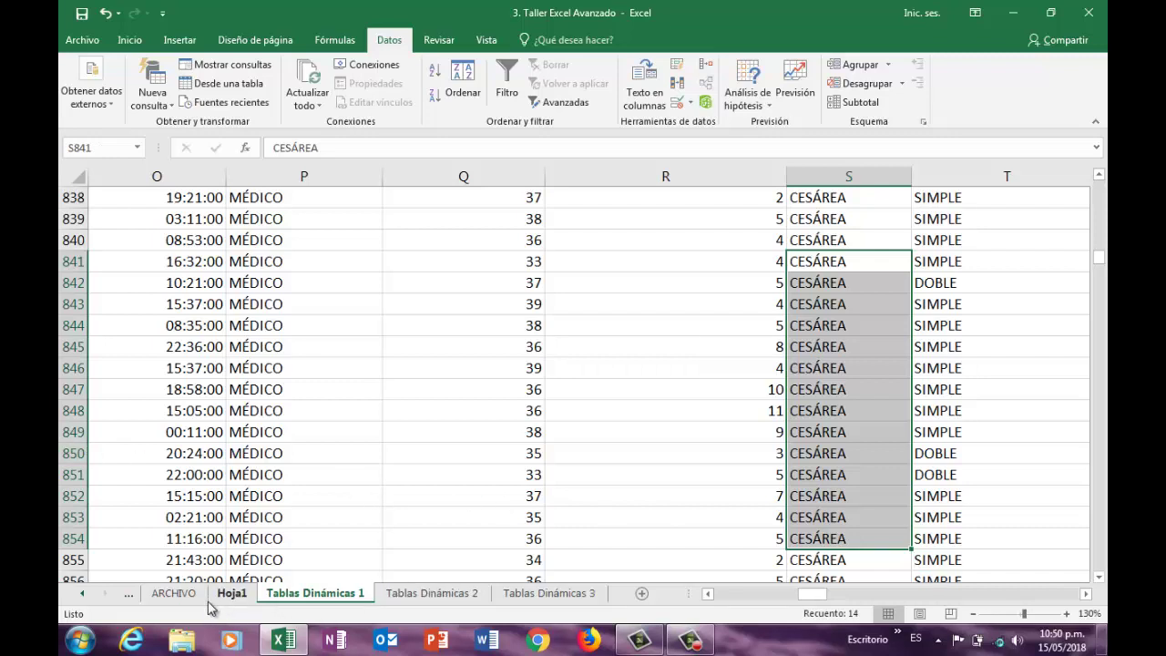
Step: Examine the record in row 852 of Tablas Dinámicas 1 across its columns, through the mother's identification fields
{"action": "left_click_drag", "start_coordinate": [813, 598], "coordinate": [710, 618]}
{"action": "left_click", "coordinate": [679, 498]}
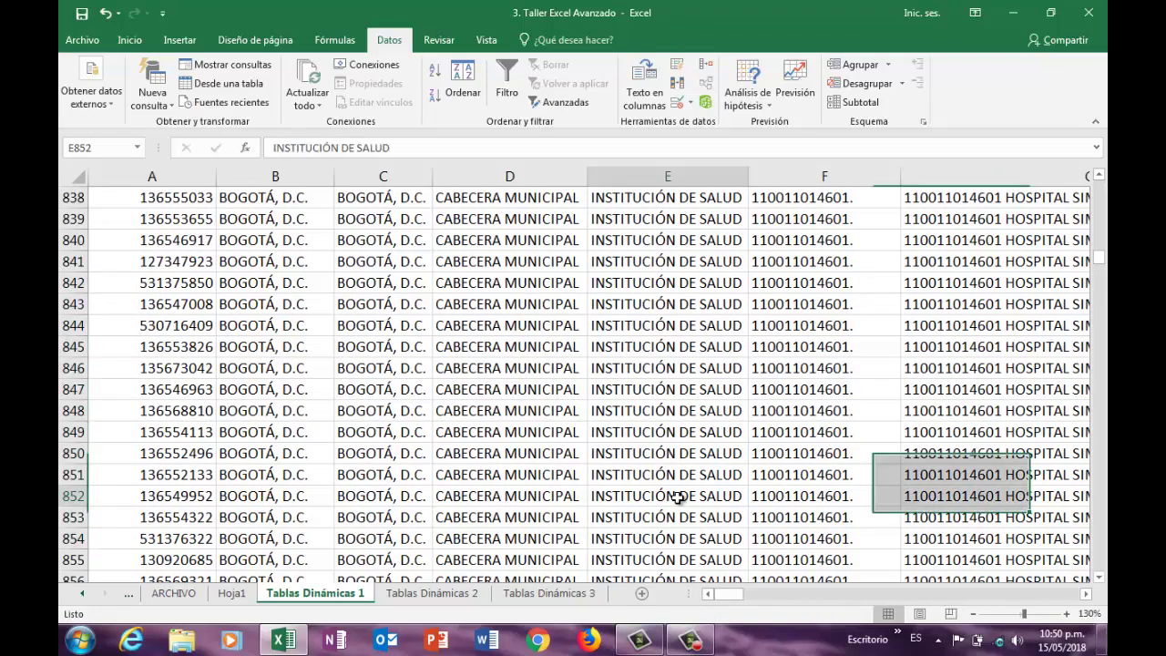
{"action": "key", "text": "Right"}
{"action": "key", "text": "Right"}
{"action": "key", "text": "Right"}
{"action": "key", "text": "Right"}
{"action": "key", "text": "Right"}
{"action": "key", "text": "Right"}
{"action": "key", "text": "Right"}
{"action": "key", "text": "Right"}
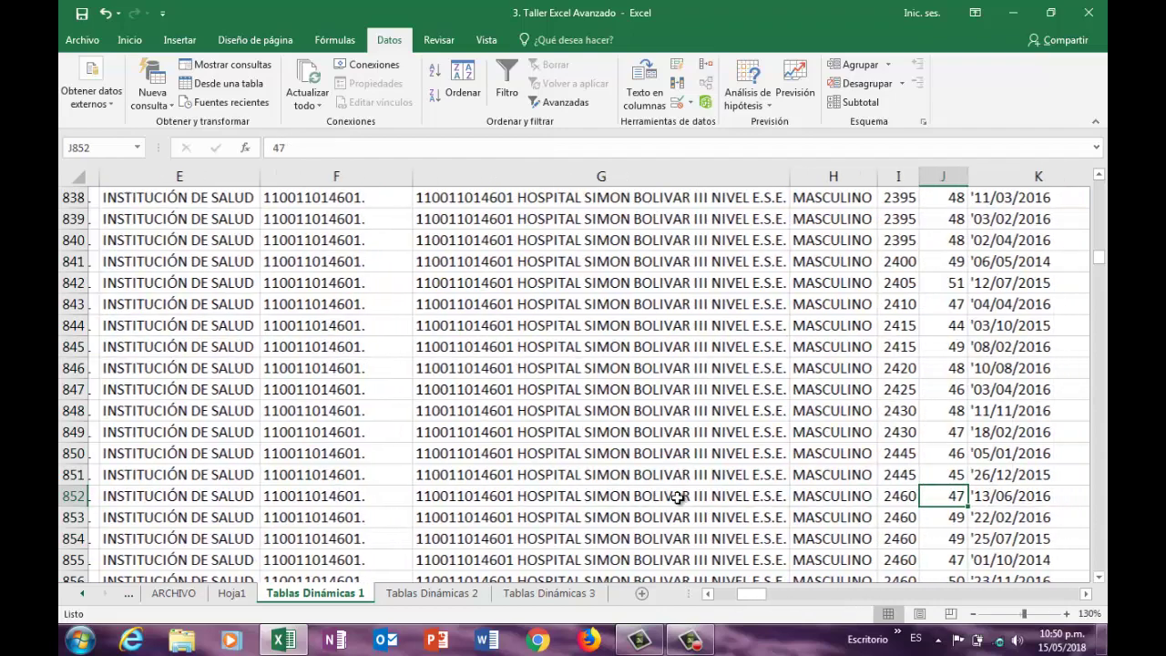
{"action": "key", "text": "Right"}
{"action": "key", "text": "Right"}
{"action": "key", "text": "Right"}
{"action": "key", "text": "Right"}
{"action": "key", "text": "Right"}
{"action": "key", "text": "Right"}
{"action": "key", "text": "Right"}
{"action": "key", "text": "Right"}
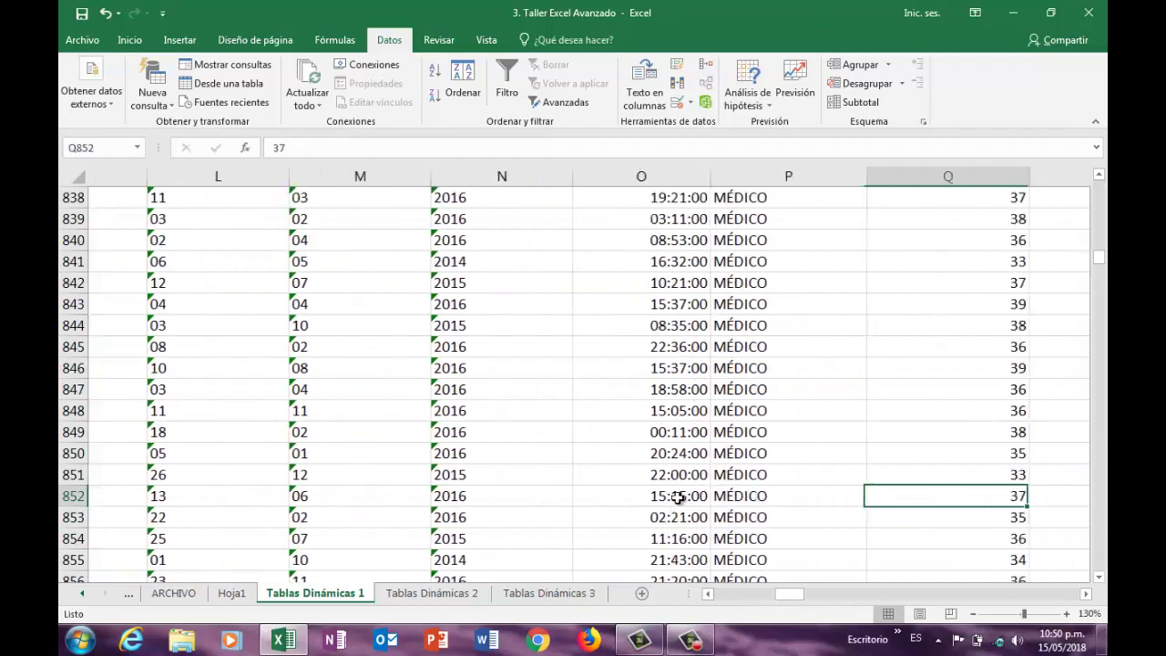
{"action": "key", "text": "Right"}
{"action": "key", "text": "Right"}
{"action": "key", "text": "Right"}
{"action": "key", "text": "Right"}
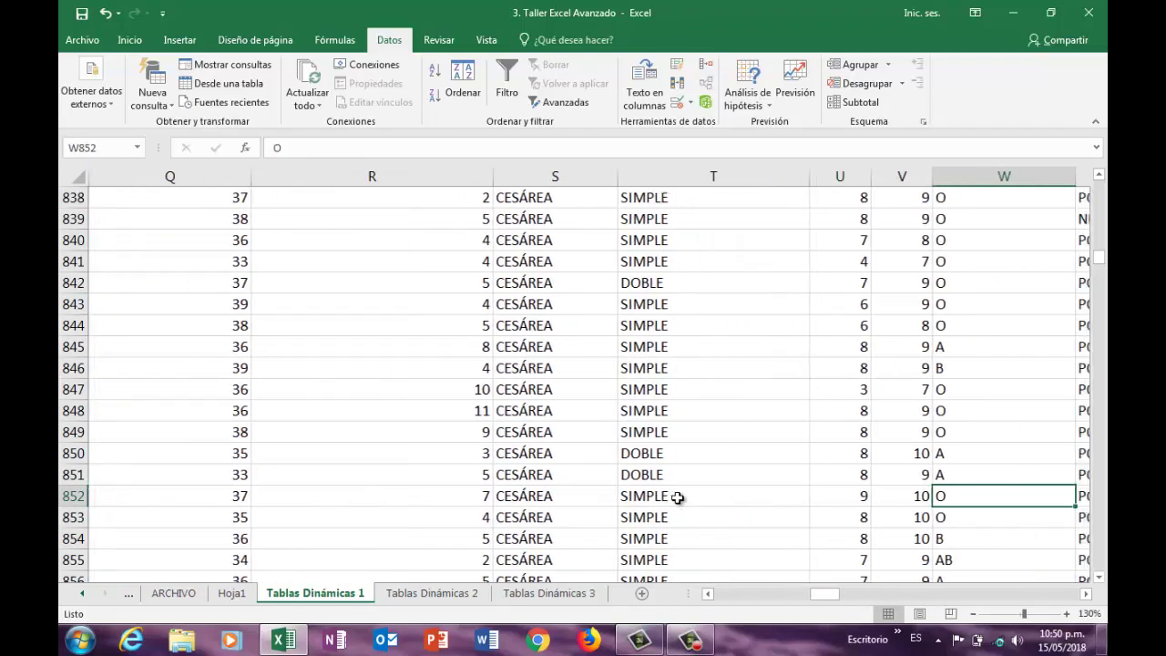
{"action": "key", "text": "Right"}
{"action": "key", "text": "Right"}
{"action": "key", "text": "Right"}
{"action": "key", "text": "Right"}
{"action": "key", "text": "Right"}
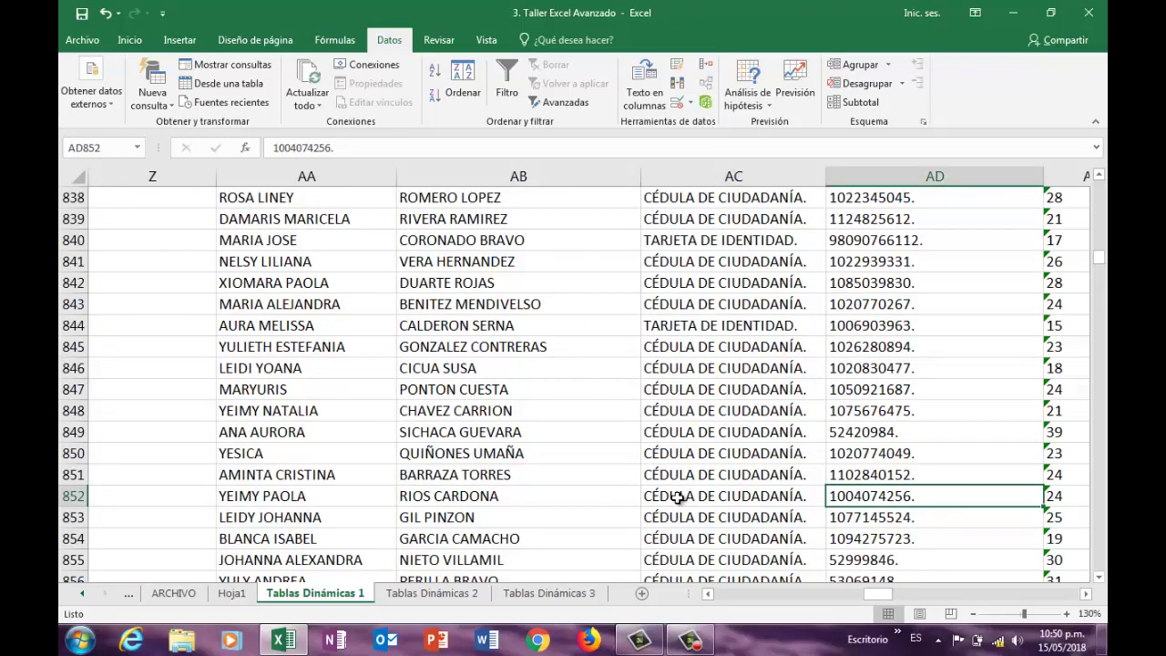
{"action": "key", "text": "Right"}
Step: Review row 852 back through the birth data columns and settle on its SEXO cell
{"action": "key", "text": "Left"}
{"action": "key", "text": "Left"}
{"action": "key", "text": "Left"}
{"action": "key", "text": "Left"}
{"action": "key", "text": "Left"}
{"action": "key", "text": "Left"}
{"action": "key", "text": "Left"}
{"action": "key", "text": "Left"}
{"action": "key", "text": "Left"}
{"action": "key", "text": "Left"}
{"action": "key", "text": "Left"}
{"action": "key", "text": "Left"}
{"action": "key", "text": "Left"}
{"action": "key", "text": "Left"}
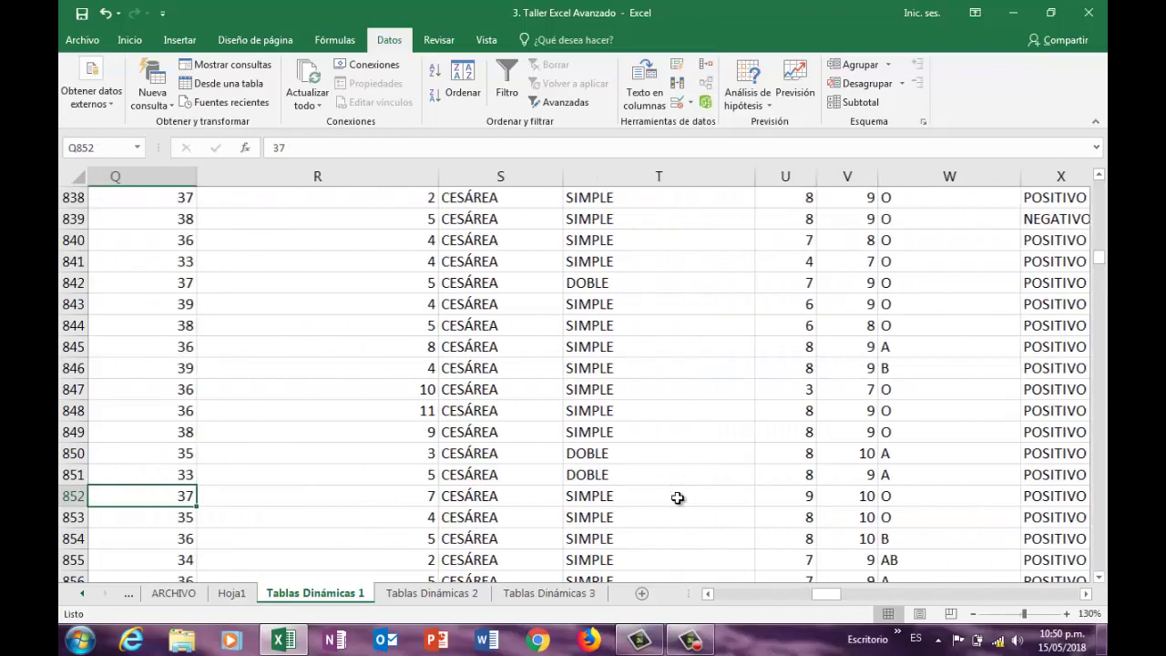
{"action": "key", "text": "Left"}
{"action": "key", "text": "Left"}
{"action": "key", "text": "Left"}
{"action": "key", "text": "Left"}
{"action": "key", "text": "Left"}
{"action": "key", "text": "Left"}
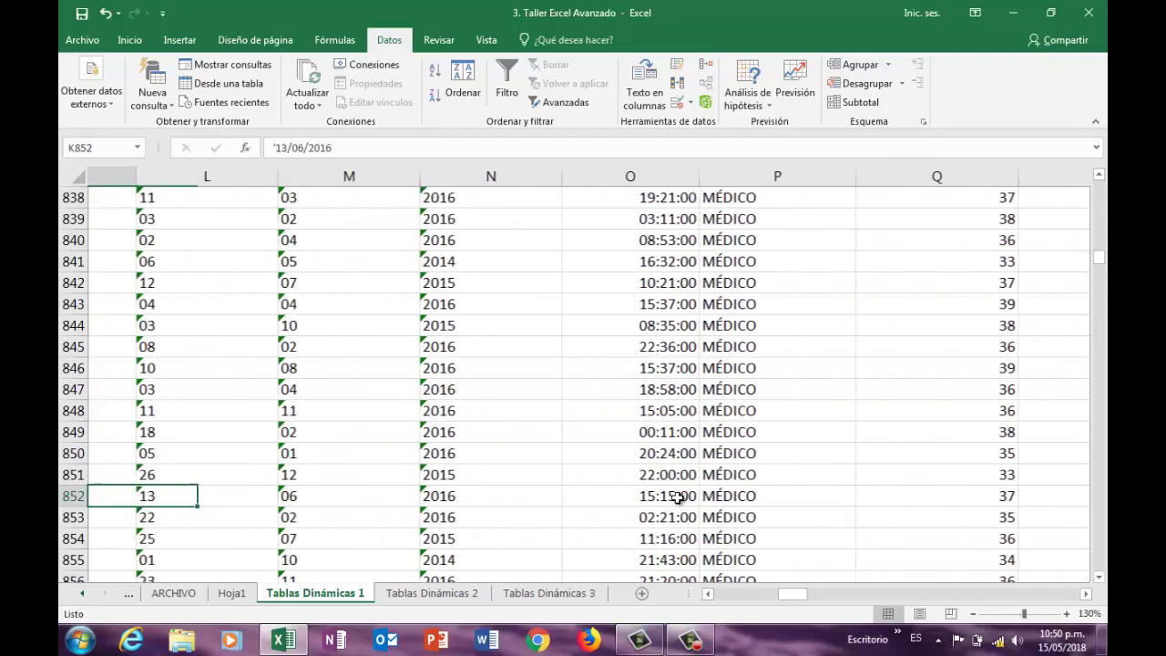
{"action": "key", "text": "Left"}
{"action": "key", "text": "Left"}
{"action": "key", "text": "Left"}
{"action": "key", "text": "Left"}
{"action": "key", "text": "Left"}
{"action": "key", "text": "Left"}
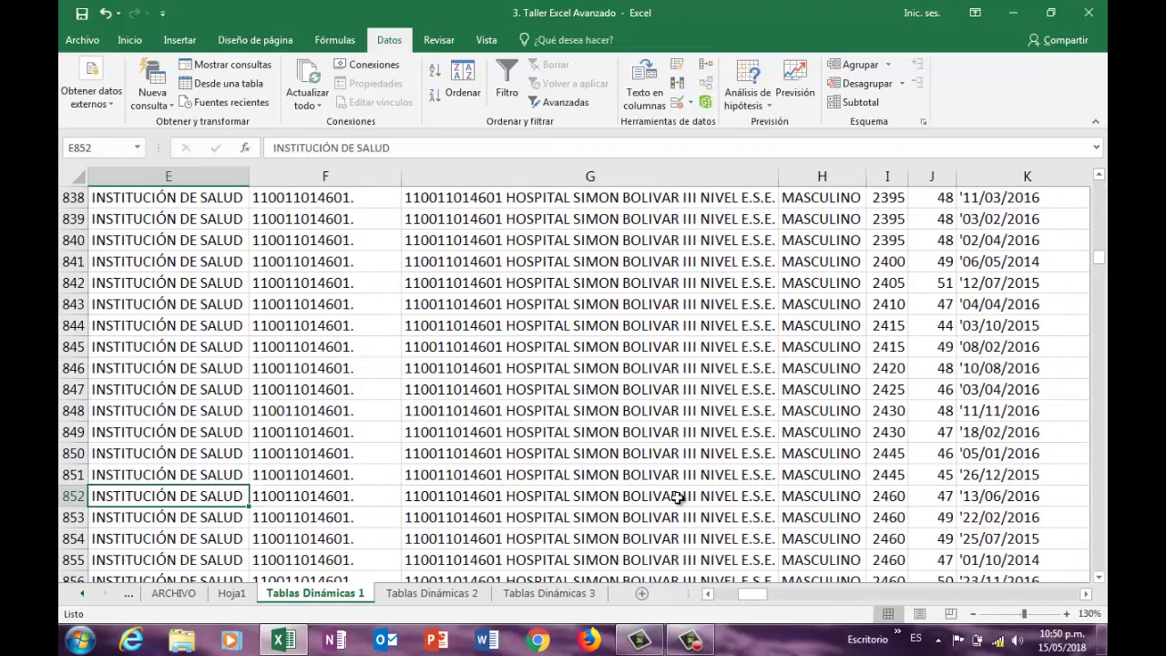
{"action": "key", "text": "Right"}
{"action": "key", "text": "Right"}
{"action": "key", "text": "Right"}
{"action": "key", "text": "Right"}
{"action": "key", "text": "Left"}
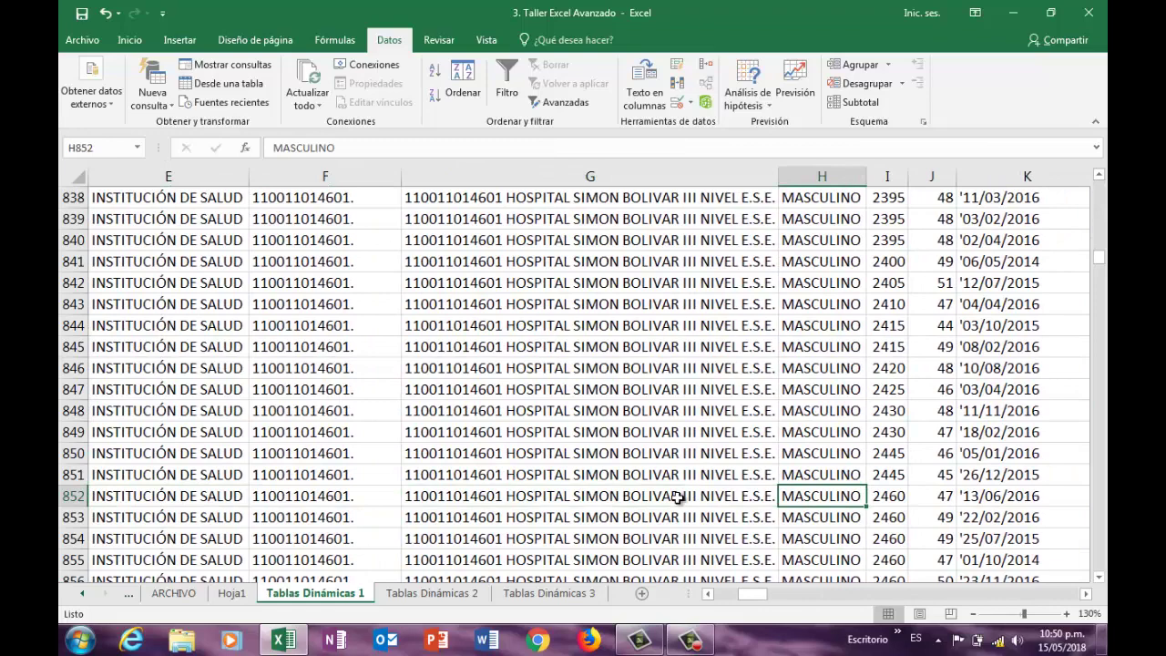
Step: Examine the SEXO column upward from row 852 through the MASCULINO records to the header in H1
{"action": "key", "text": "Up"}
{"action": "key", "text": "Up"}
{"action": "key", "text": "Up"}
{"action": "key", "text": "Up"}
{"action": "key", "text": "Up"}
{"action": "key", "text": "Up"}
{"action": "key", "text": "Up"}
{"action": "key", "text": "Up"}
{"action": "key", "text": "Up"}
{"action": "key", "text": "Up"}
{"action": "key", "text": "Up"}
{"action": "key", "text": "Up"}
{"action": "key", "text": "Up"}
{"action": "key", "text": "Up"}
{"action": "key", "text": "Up"}
{"action": "key", "text": "Up"}
{"action": "key", "text": "Up"}
{"action": "key", "text": "Up"}
{"action": "key", "text": "Up"}
{"action": "key", "text": "Up"}
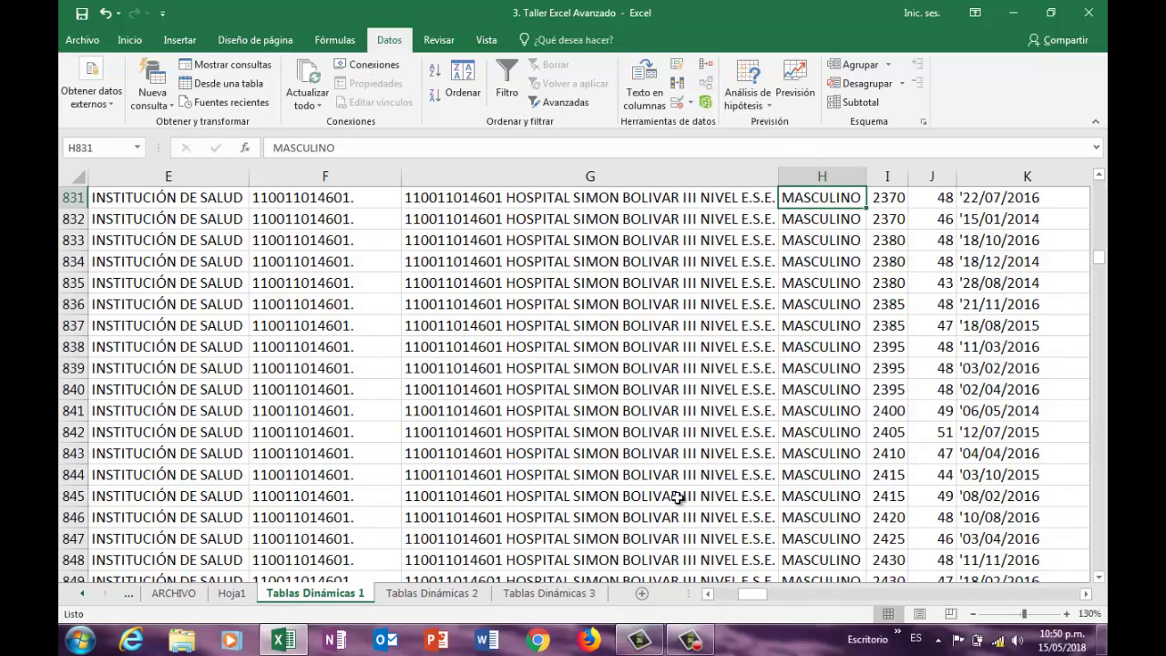
{"action": "key", "text": "Up"}
{"action": "key", "text": "Up"}
{"action": "key", "text": "Up"}
{"action": "key", "text": "Up"}
{"action": "key", "text": "Up"}
{"action": "key", "text": "Up"}
{"action": "key", "text": "Up"}
{"action": "key", "text": "Up"}
{"action": "key", "text": "Up"}
{"action": "key", "text": "Up"}
{"action": "key", "text": "Up"}
{"action": "key", "text": "Up"}
{"action": "key", "text": "Up"}
{"action": "key", "text": "Up"}
{"action": "key", "text": "Up"}
{"action": "key", "text": "Up"}
{"action": "key", "text": "Up"}
{"action": "key", "text": "Up"}
{"action": "key", "text": "Up"}
{"action": "key", "text": "Up"}
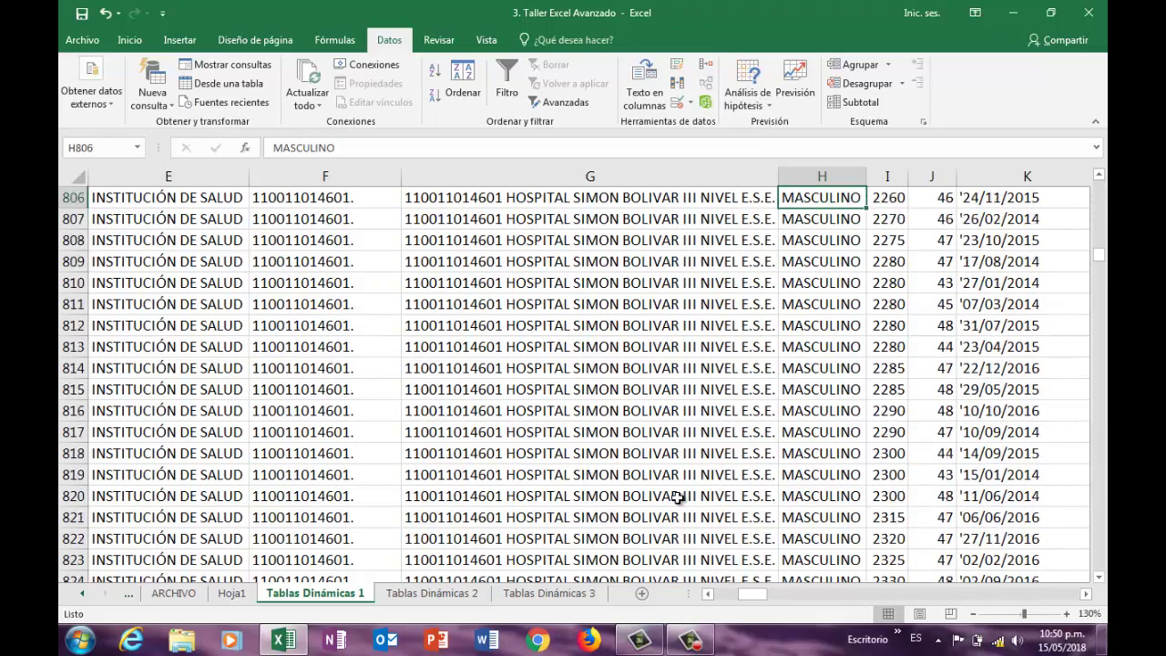
{"action": "key", "text": "Up"}
{"action": "key", "text": "Up"}
{"action": "key", "text": "Up"}
{"action": "key", "text": "Up"}
{"action": "key", "text": "Up"}
{"action": "key", "text": "Up"}
{"action": "key", "text": "Up"}
{"action": "key", "text": "Up"}
{"action": "key", "text": "Up"}
{"action": "key", "text": "Up"}
{"action": "key", "text": "Up"}
{"action": "key", "text": "Up"}
{"action": "key", "text": "Up"}
{"action": "key", "text": "Up"}
{"action": "key", "text": "Up"}
{"action": "key", "text": "Up"}
{"action": "key", "text": "Up"}
{"action": "key", "text": "Up"}
{"action": "key", "text": "Up"}
{"action": "key", "text": "Up"}
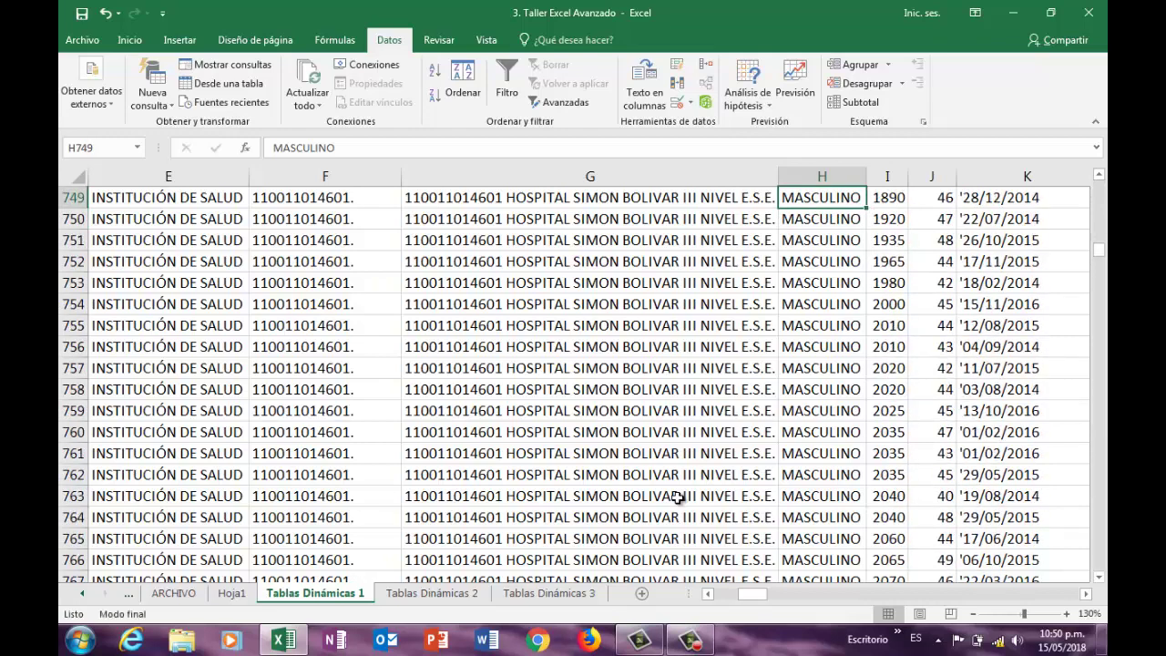
{"action": "key", "text": "ctrl+Up"}
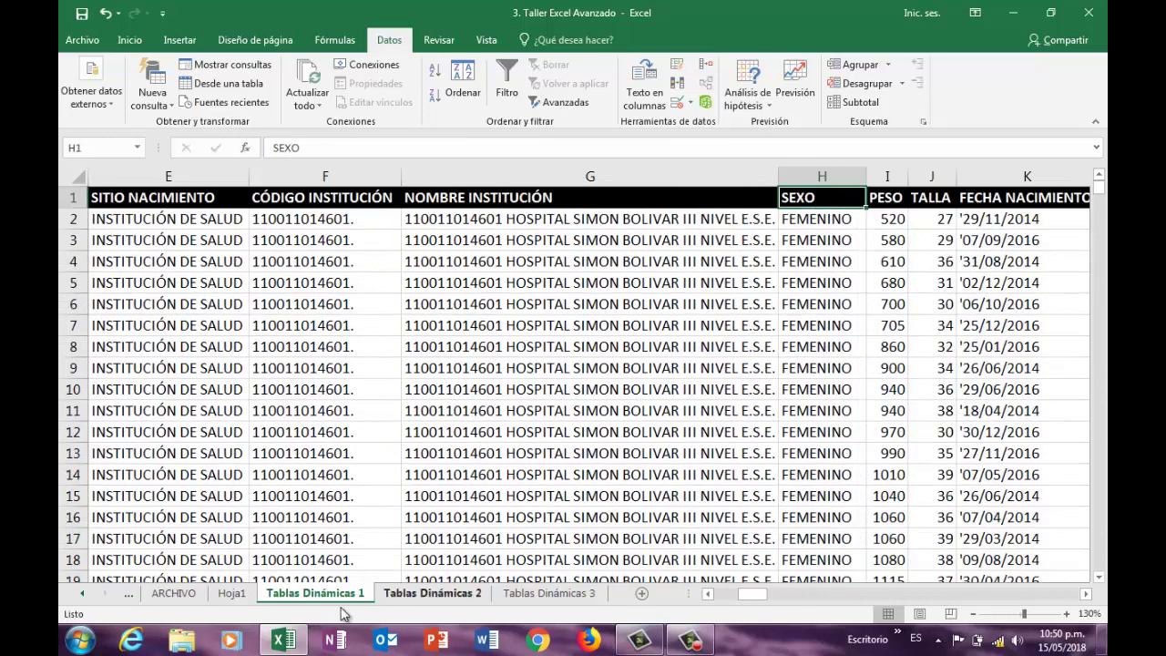
Step: On Hoja1, replace the DEPARTAMENTO count with PESO as the pivot chart's value field
{"action": "left_click", "coordinate": [233, 596]}
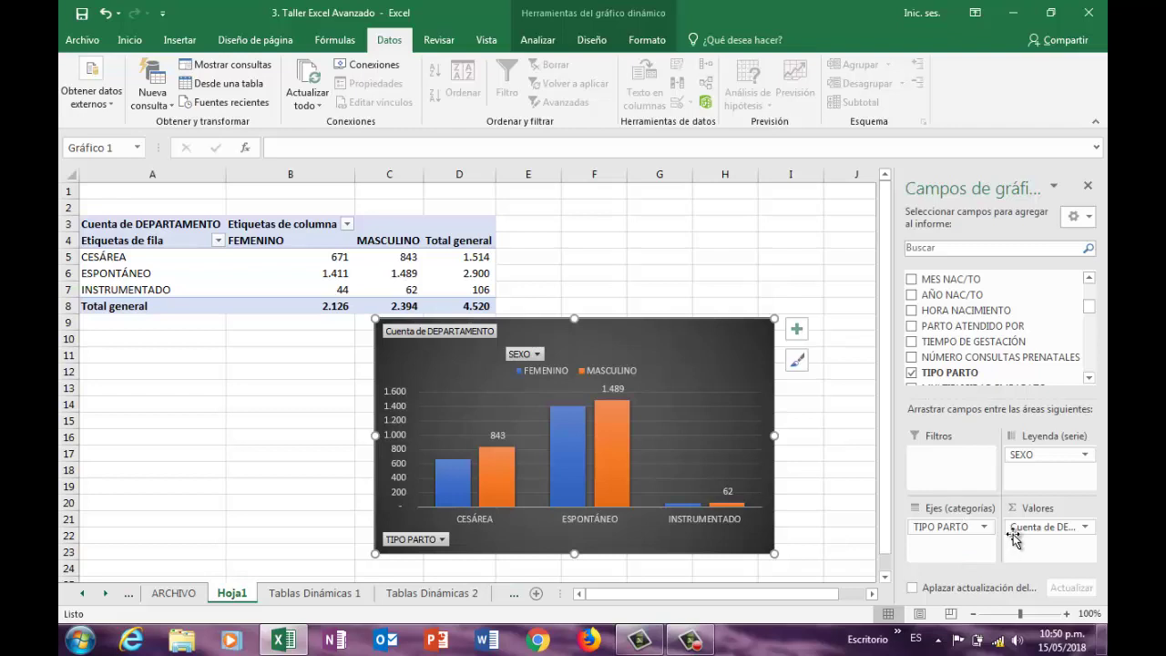
{"action": "left_click_drag", "start_coordinate": [1026, 527], "coordinate": [1003, 314]}
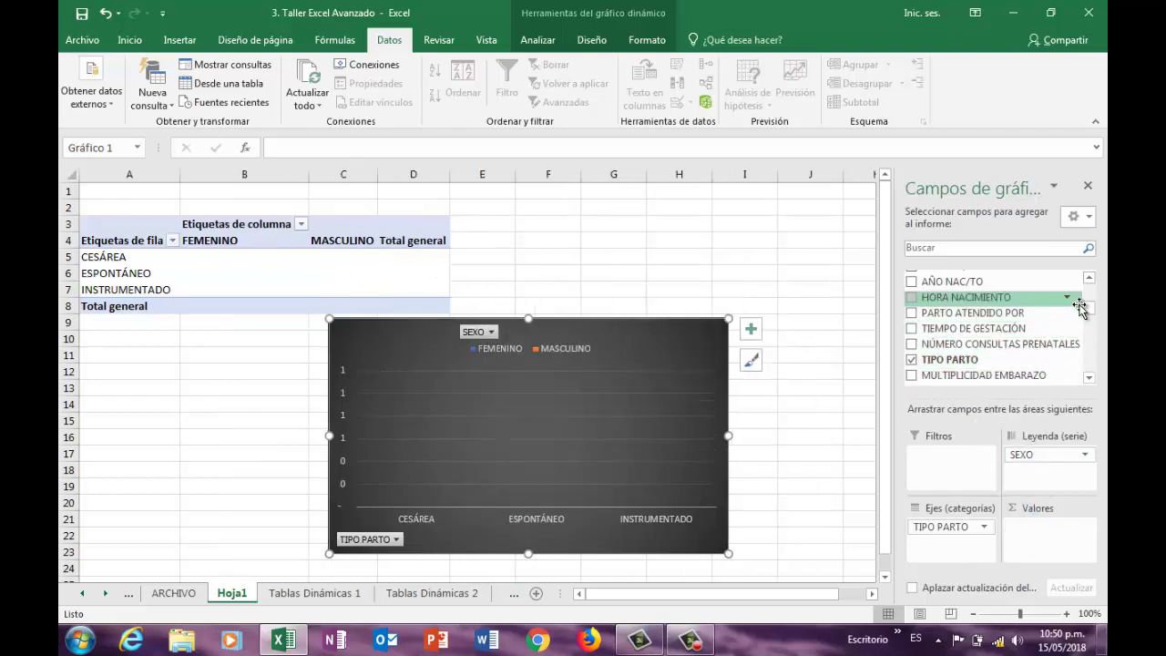
{"action": "left_click_drag", "start_coordinate": [1090, 310], "coordinate": [1091, 285]}
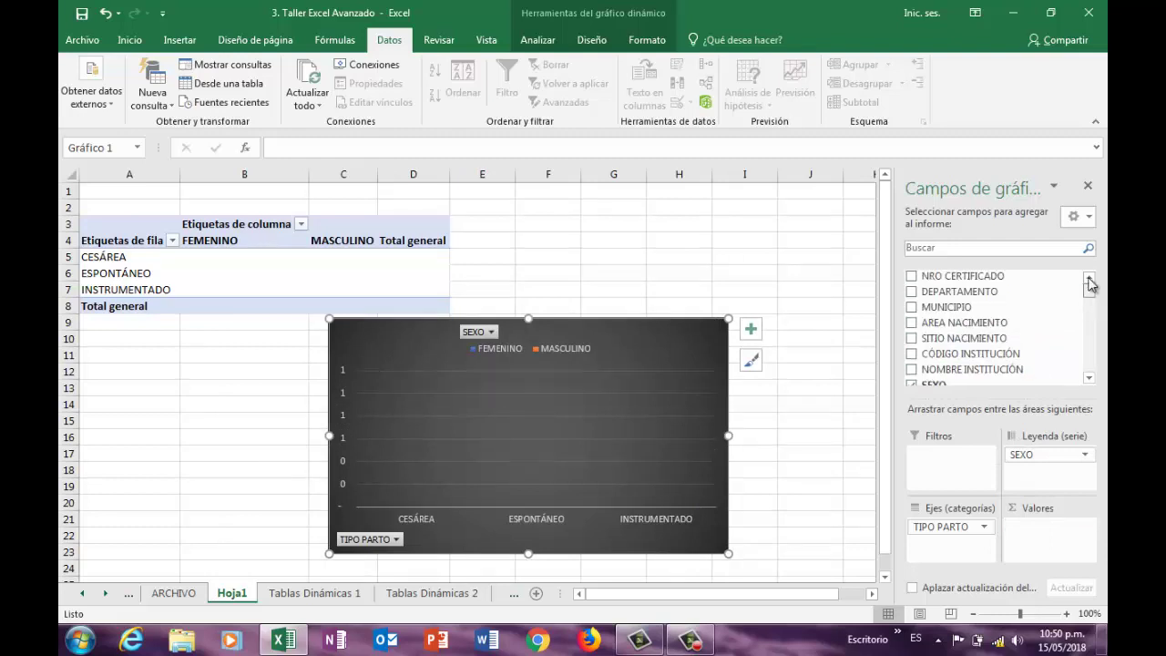
{"action": "left_click", "coordinate": [1089, 379]}
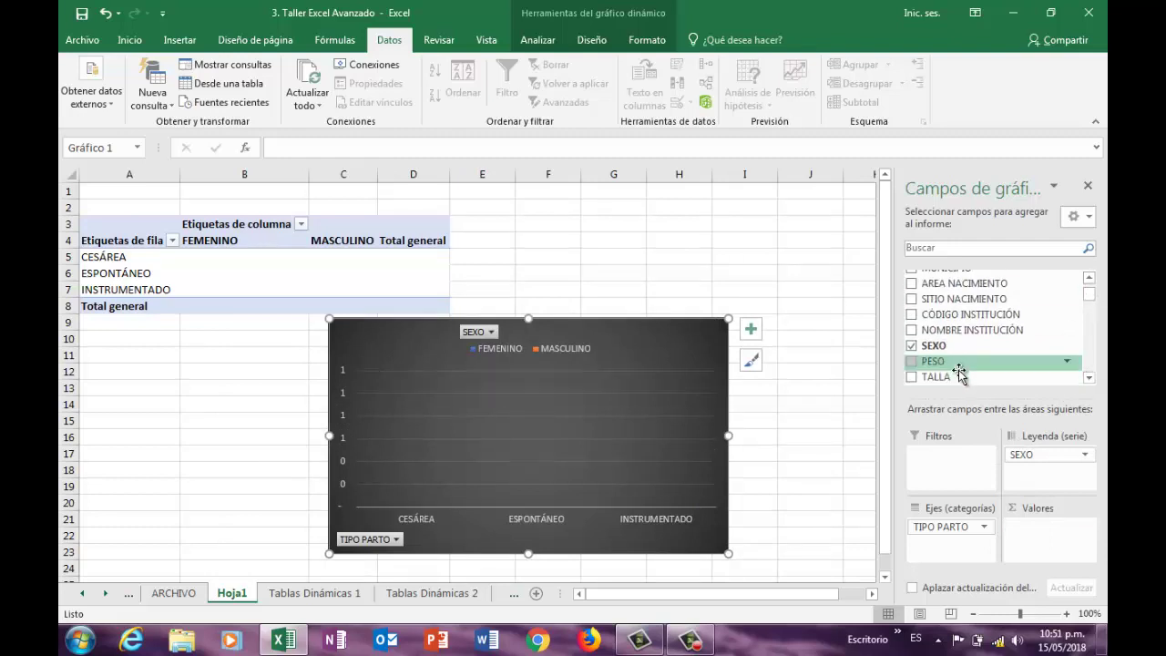
{"action": "left_click_drag", "start_coordinate": [958, 362], "coordinate": [1030, 538]}
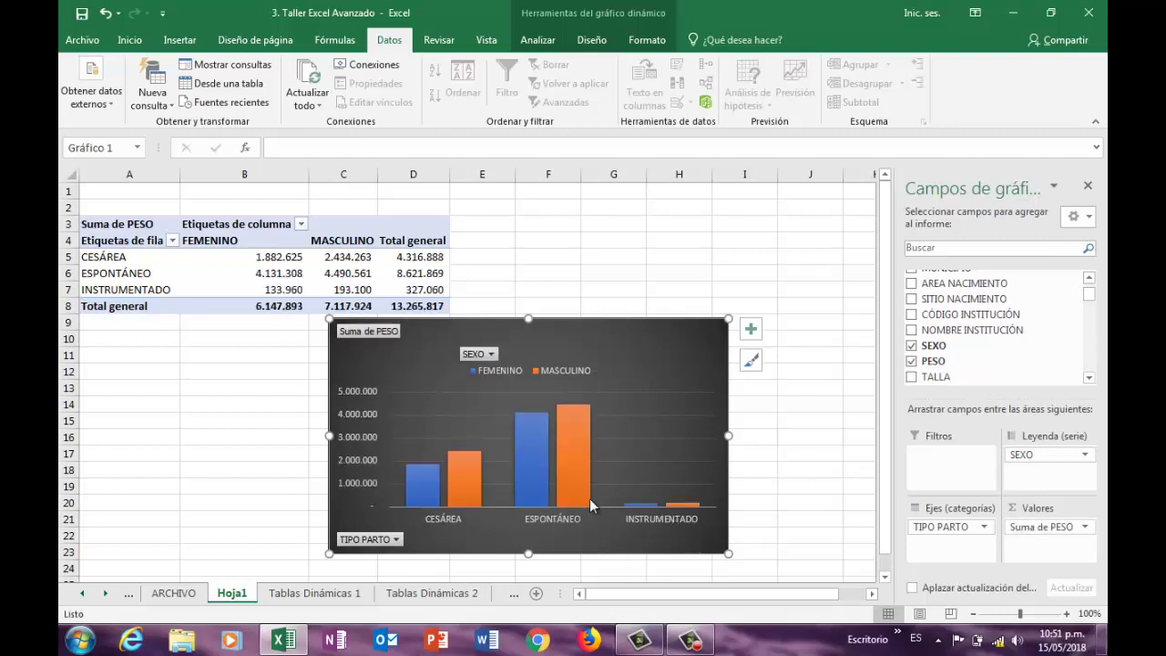
{"action": "mouse_move", "coordinate": [591, 500]}
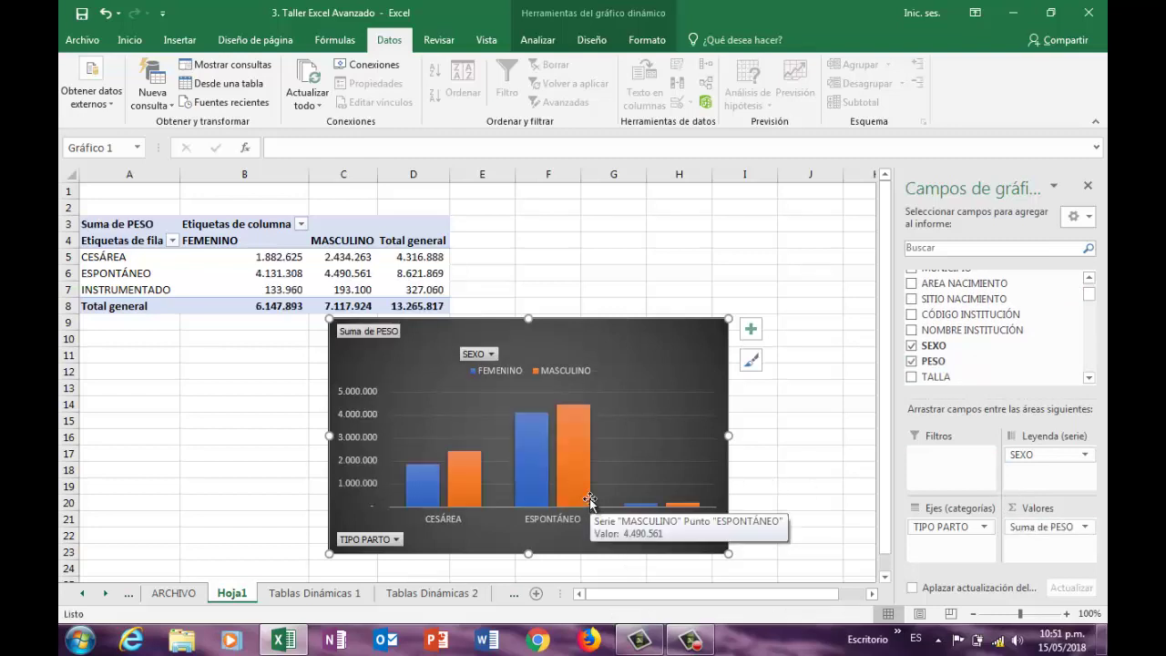
Step: Summarize the PESO value field by Promedio
{"action": "left_click", "coordinate": [1085, 528]}
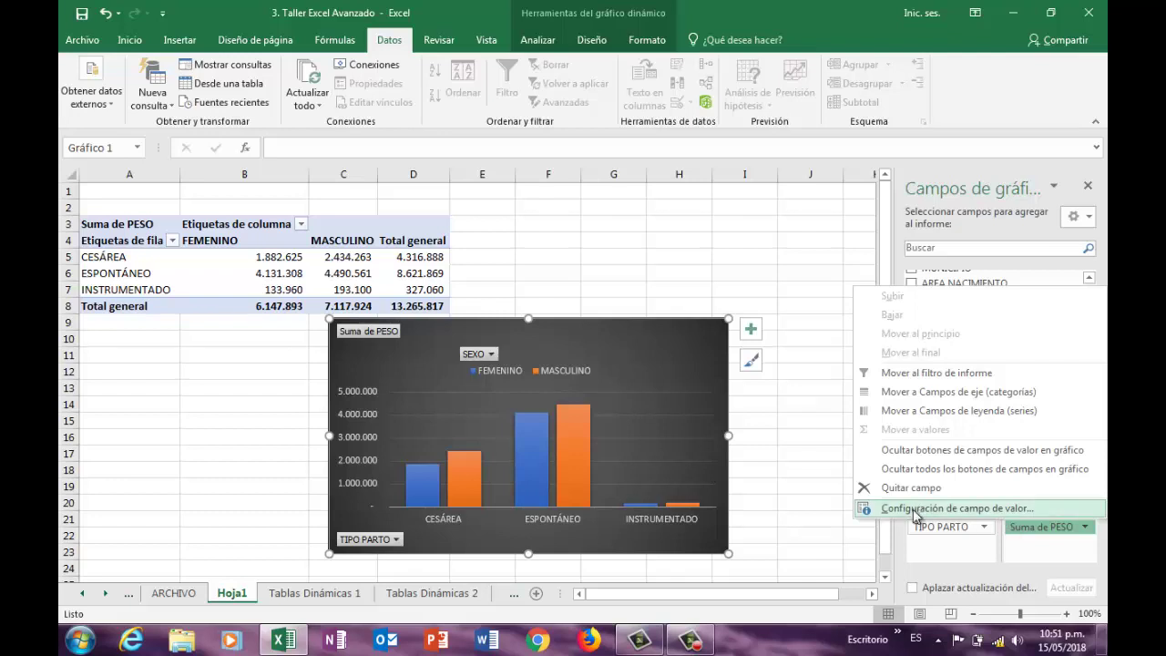
{"action": "left_click", "coordinate": [915, 514]}
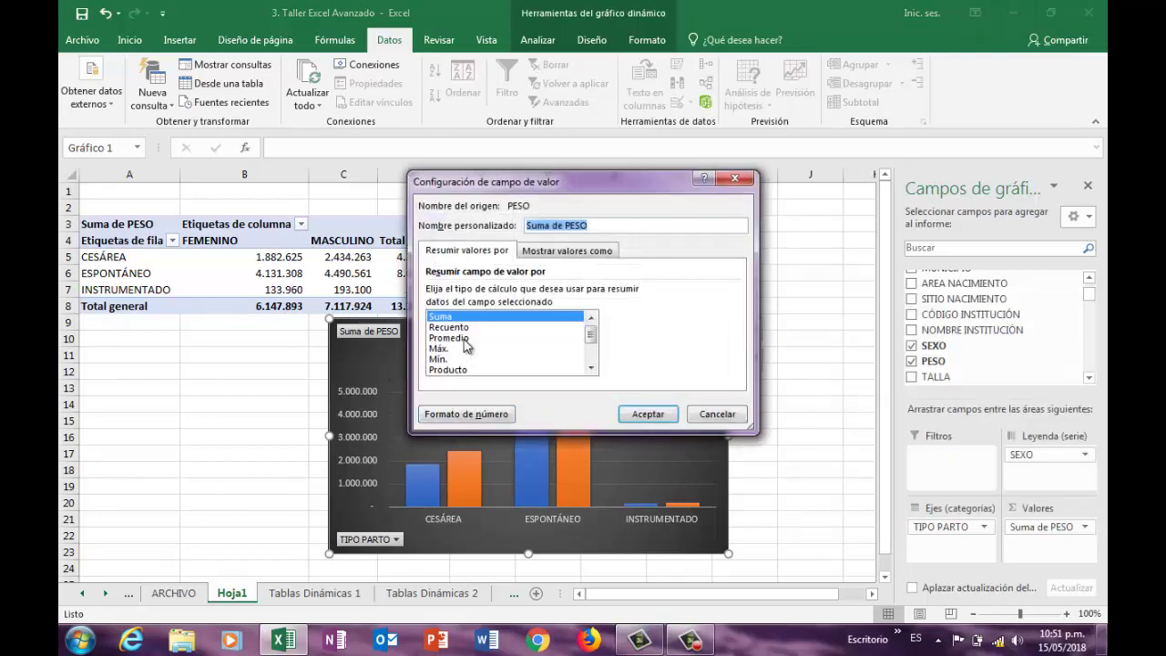
{"action": "left_click", "coordinate": [464, 338]}
{"action": "left_click", "coordinate": [629, 416]}
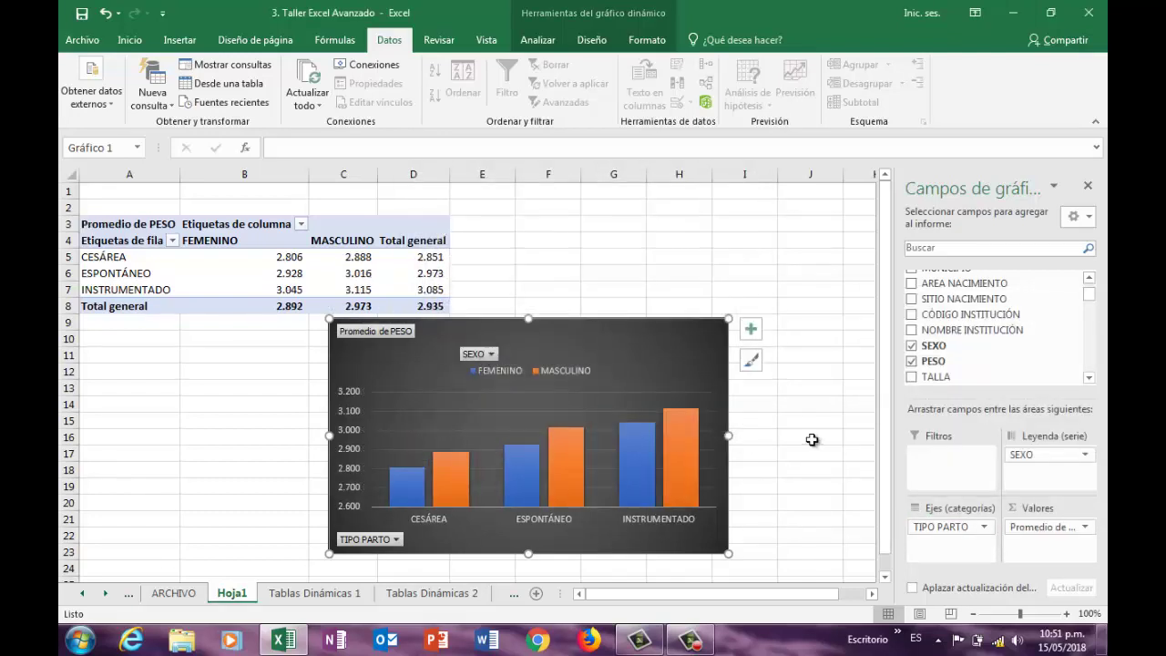
Step: Add data labels to the average PESO chart, deselect it and inspect its bars
{"action": "left_click", "coordinate": [751, 329]}
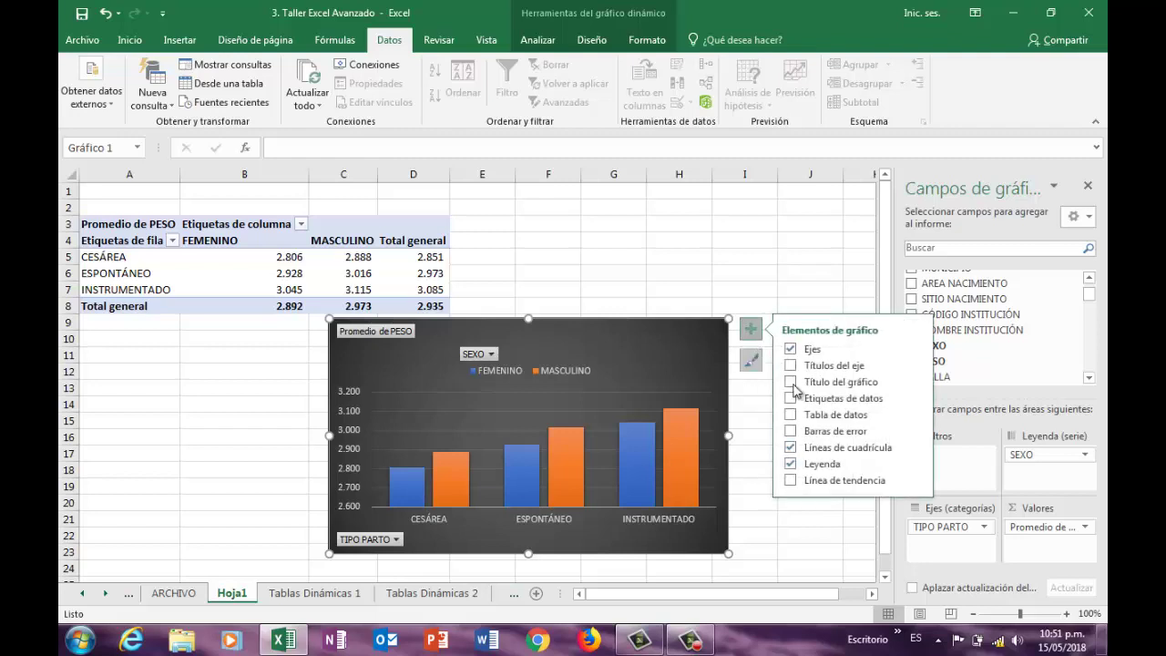
{"action": "left_click", "coordinate": [793, 398]}
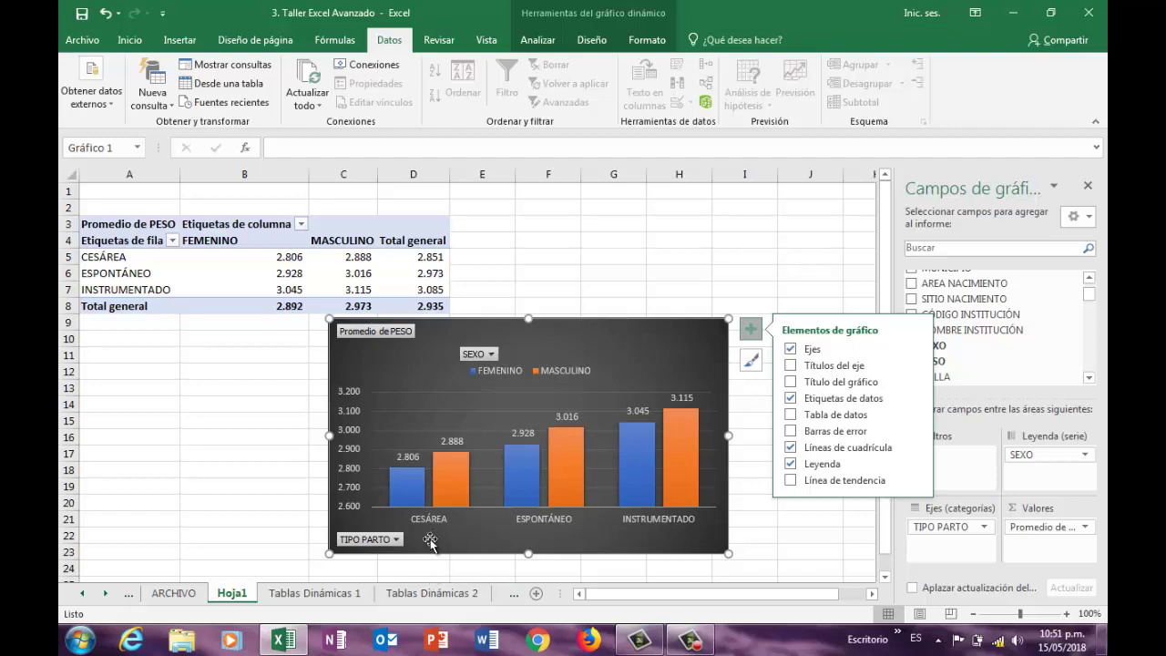
{"action": "mouse_move", "coordinate": [450, 480]}
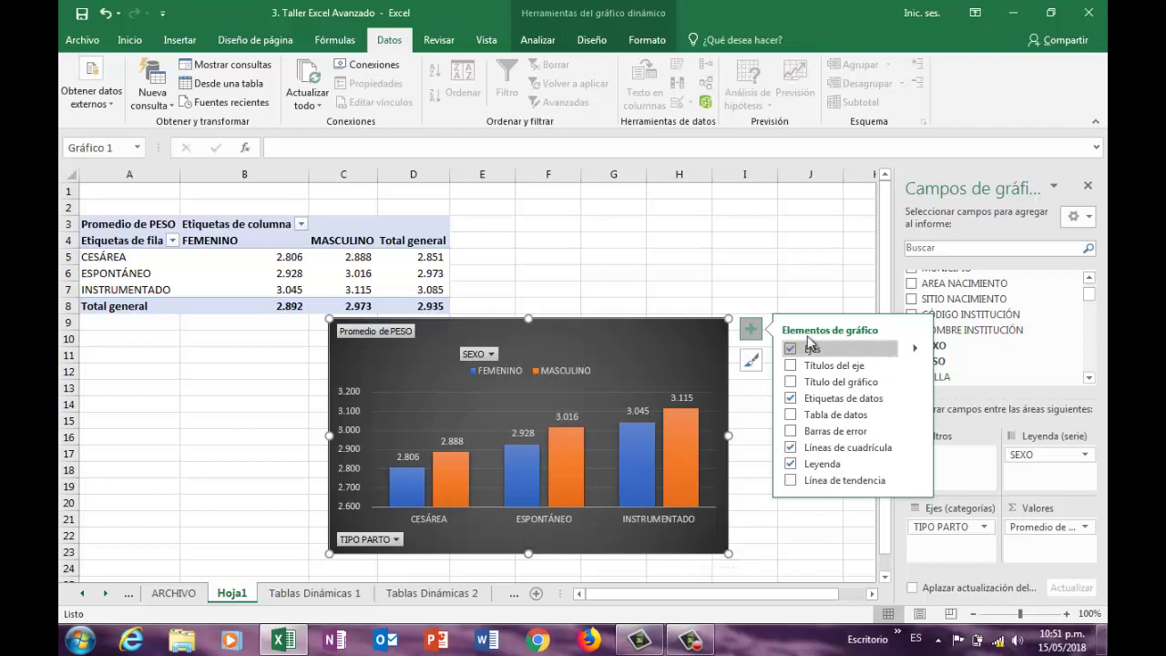
{"action": "left_click", "coordinate": [781, 291]}
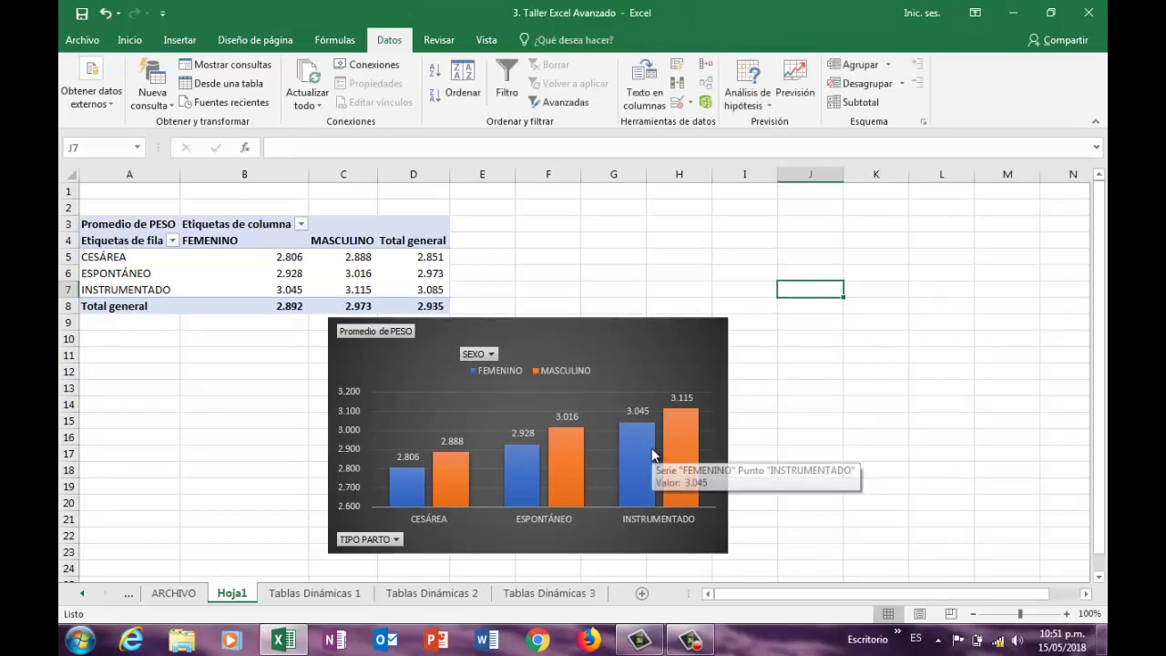
{"action": "mouse_move", "coordinate": [642, 454]}
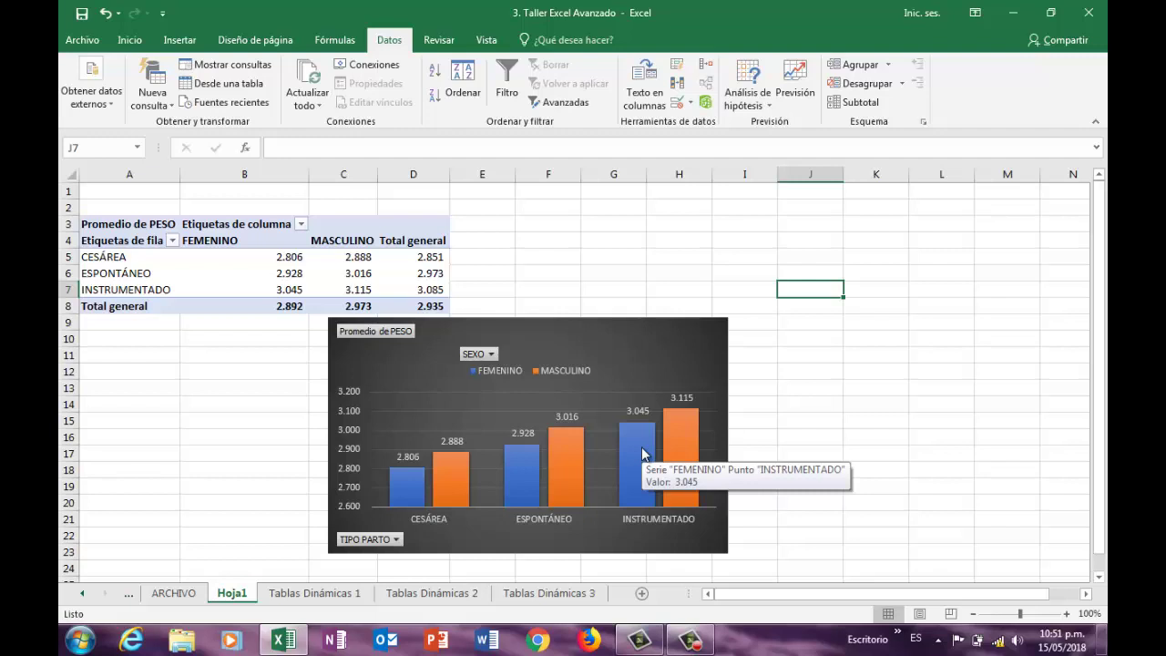
Step: Replace PESO with TALLA as the pivot chart's value field and summarize it by Promedio
{"action": "left_click", "coordinate": [676, 363]}
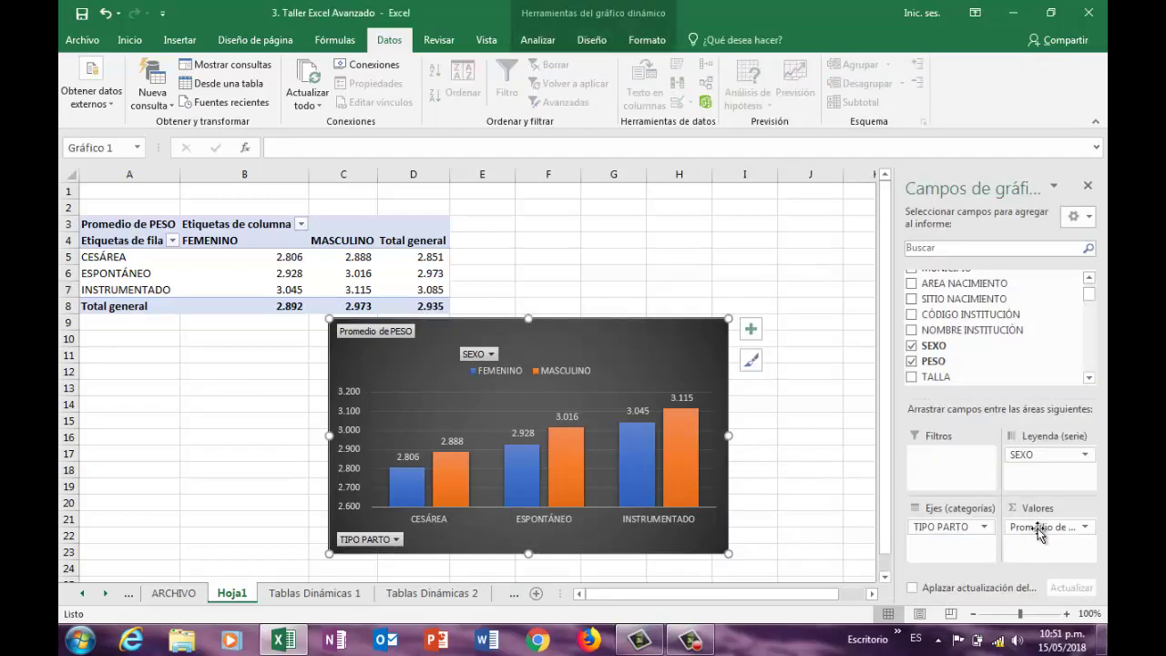
{"action": "mouse_move", "coordinate": [1041, 528]}
{"action": "left_mouse_down"}
{"action": "mouse_move", "coordinate": [968, 358]}
{"action": "mouse_move", "coordinate": [946, 366]}
{"action": "mouse_move", "coordinate": [1028, 551]}
{"action": "mouse_move", "coordinate": [1031, 541]}
{"action": "left_mouse_up"}
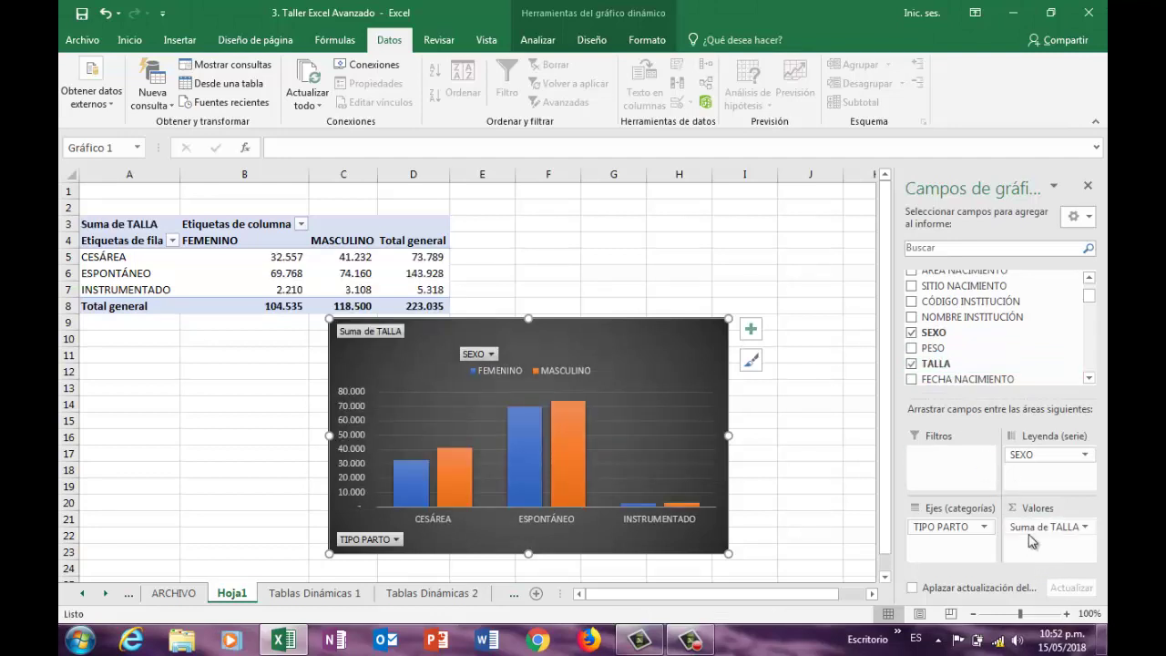
{"action": "left_click", "coordinate": [1084, 528]}
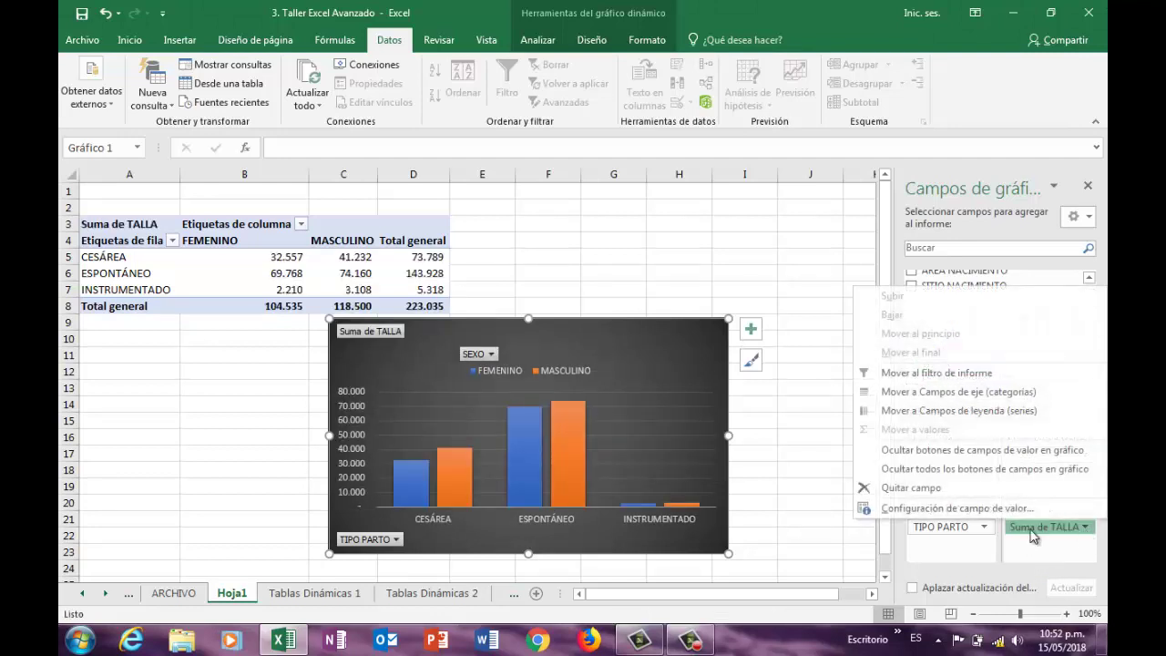
{"action": "left_click", "coordinate": [957, 508]}
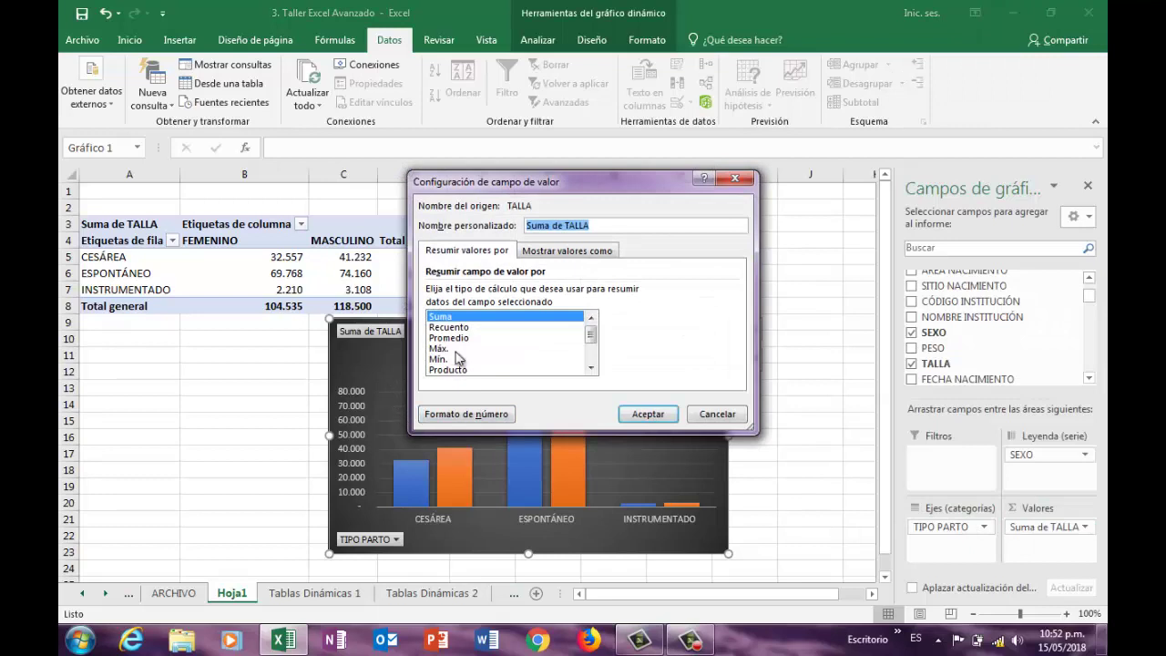
{"action": "left_click", "coordinate": [457, 338]}
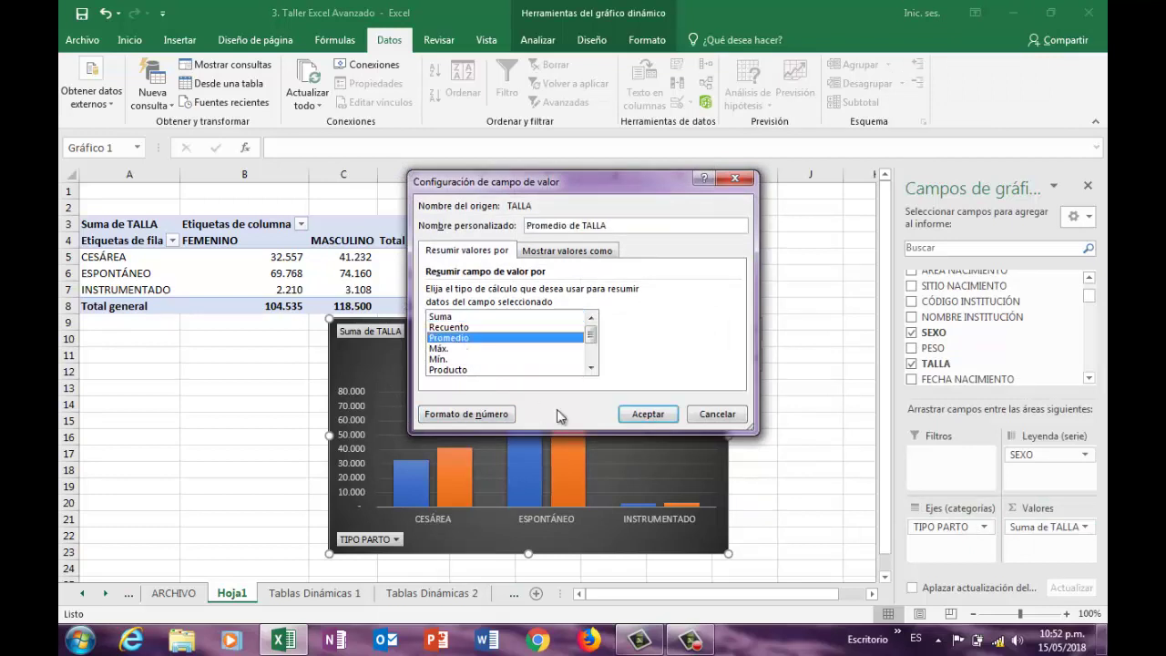
{"action": "left_click", "coordinate": [643, 414]}
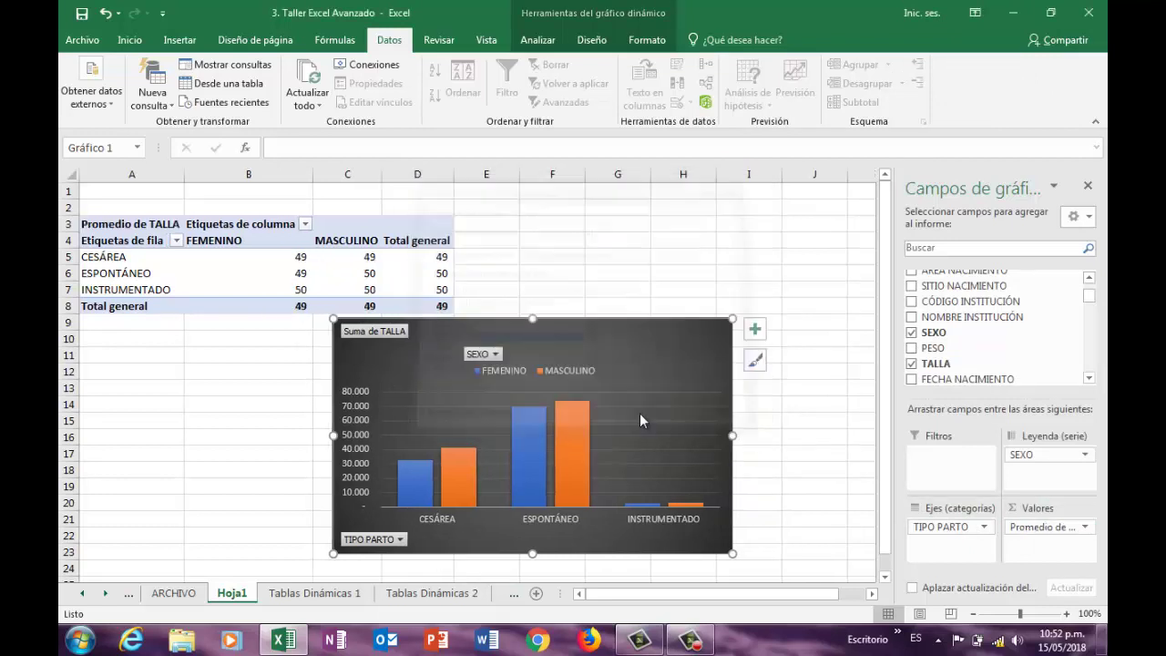
Step: Add data labels to the average TALLA chart and deselect it
{"action": "left_click", "coordinate": [754, 331]}
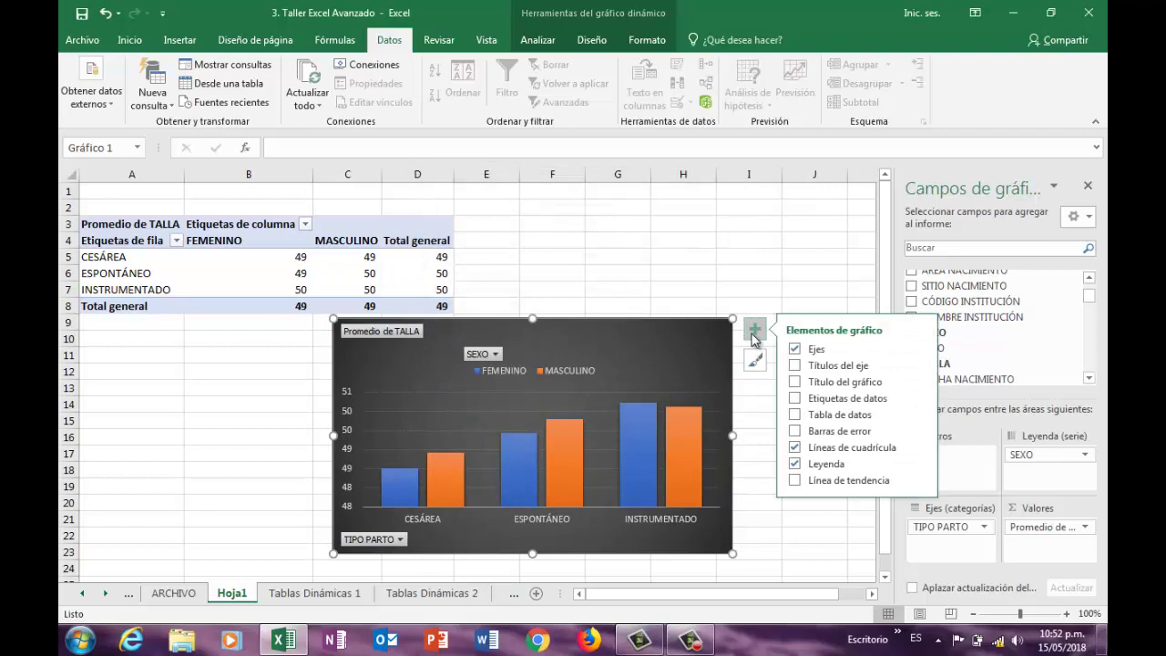
{"action": "left_click", "coordinate": [794, 398]}
{"action": "left_click", "coordinate": [690, 252]}
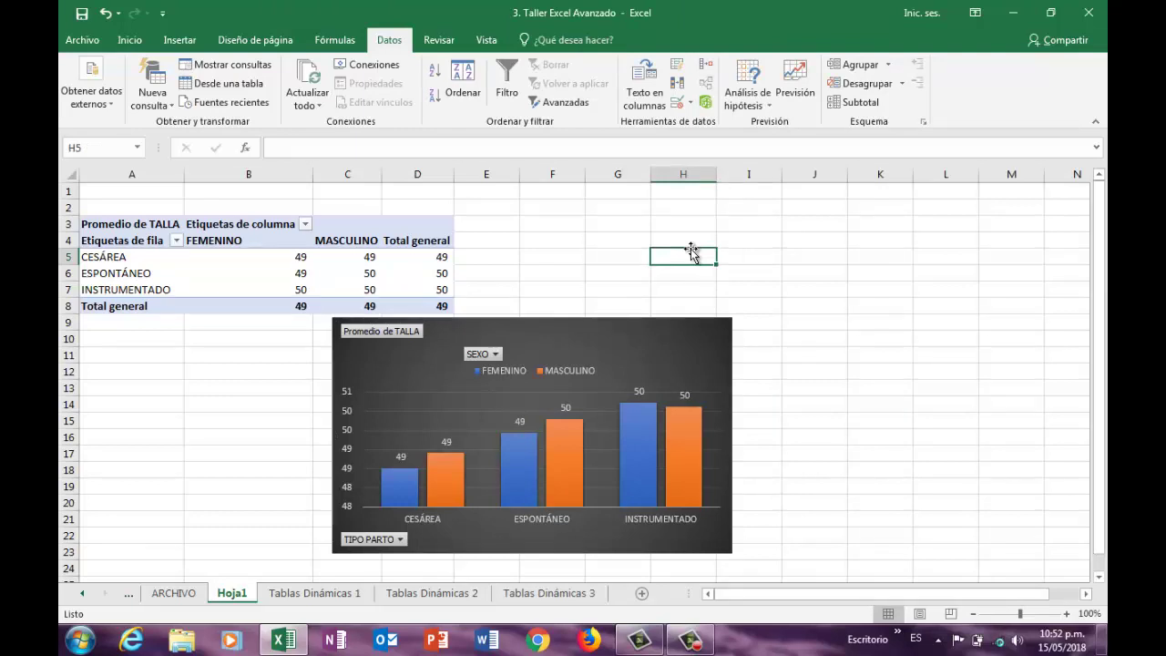
Step: Replace TALLA with TIEMPO DE GESTACIÓN as the pivot chart's value field
{"action": "left_click", "coordinate": [647, 371]}
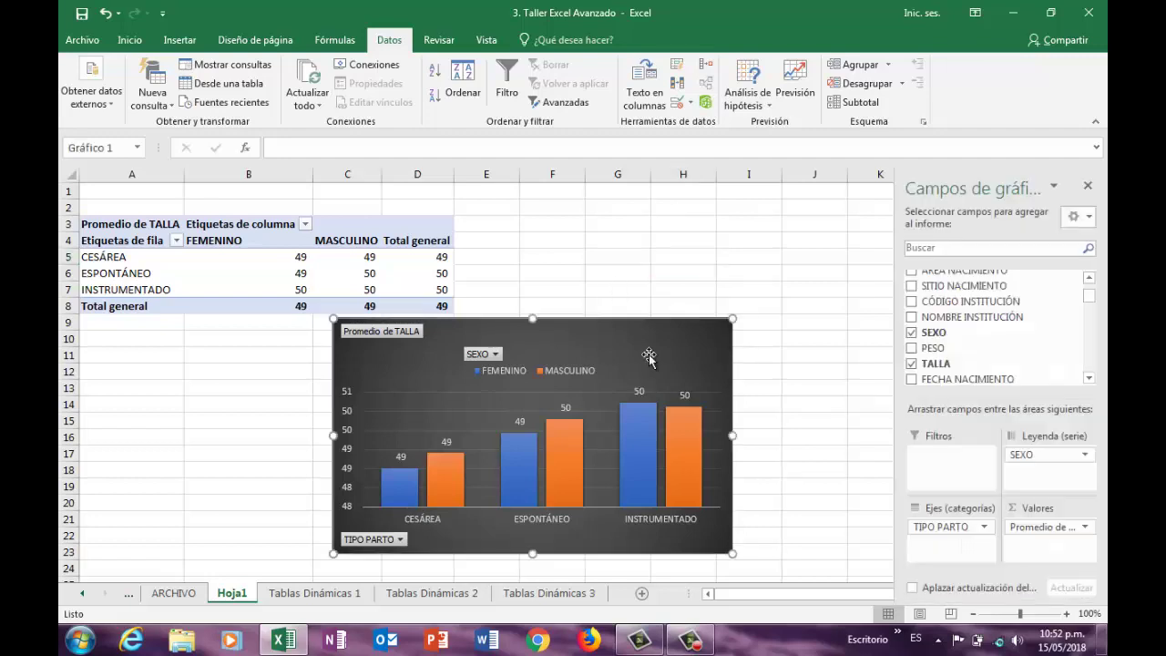
{"action": "left_click", "coordinate": [912, 365]}
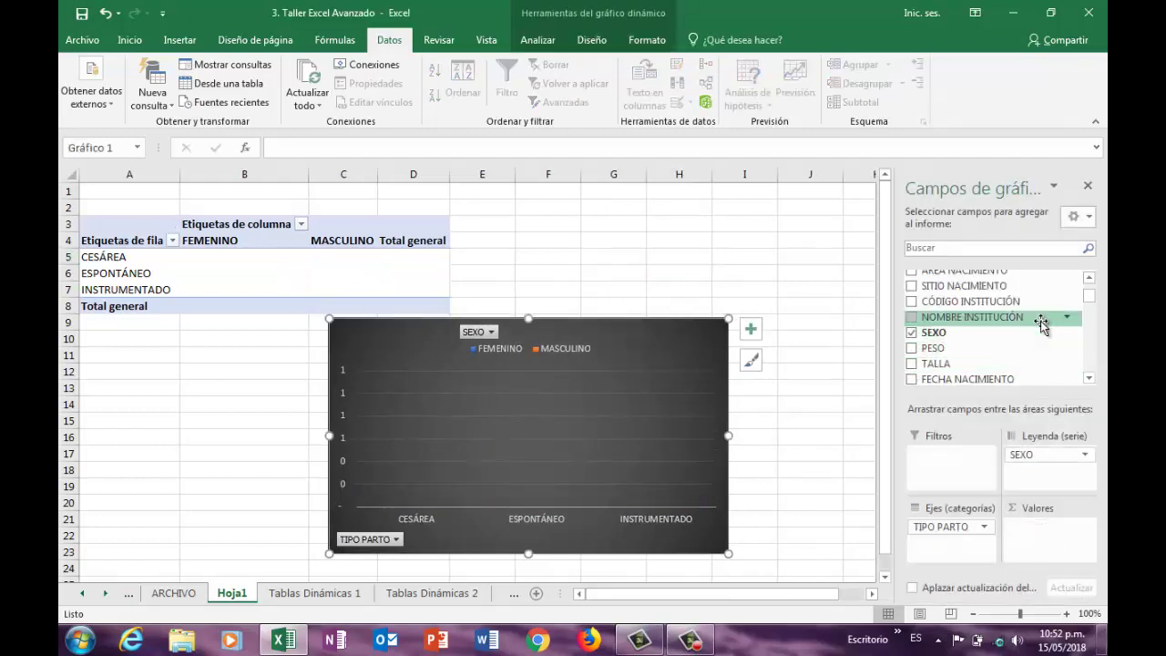
{"action": "left_click", "coordinate": [1089, 278]}
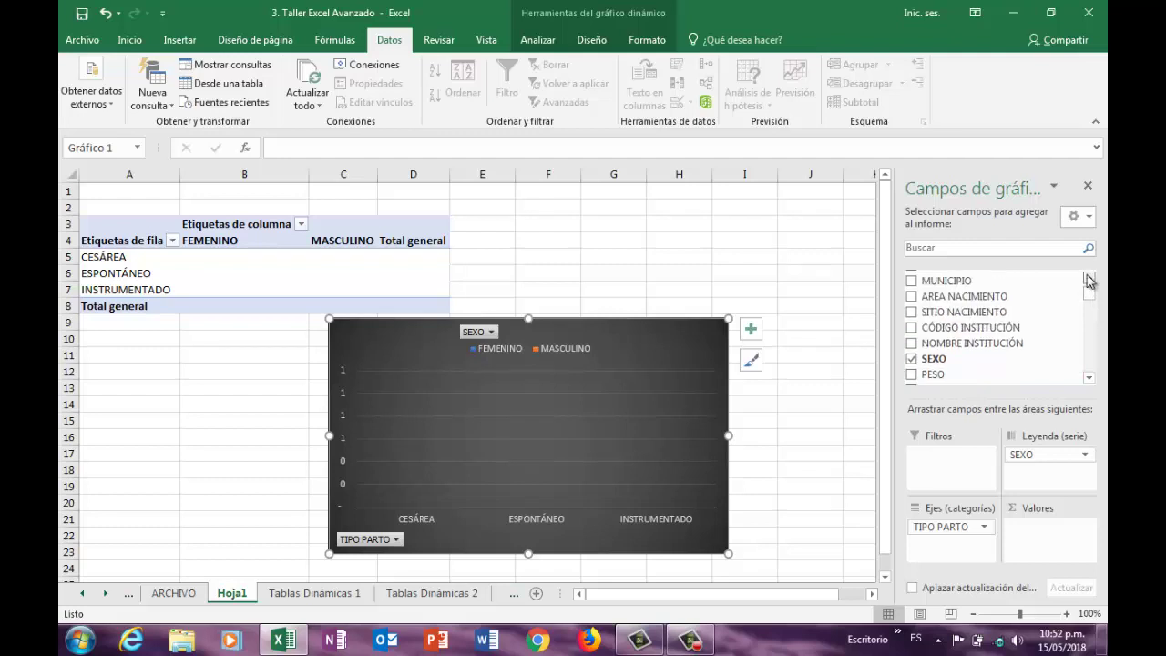
{"action": "left_click", "coordinate": [1089, 378]}
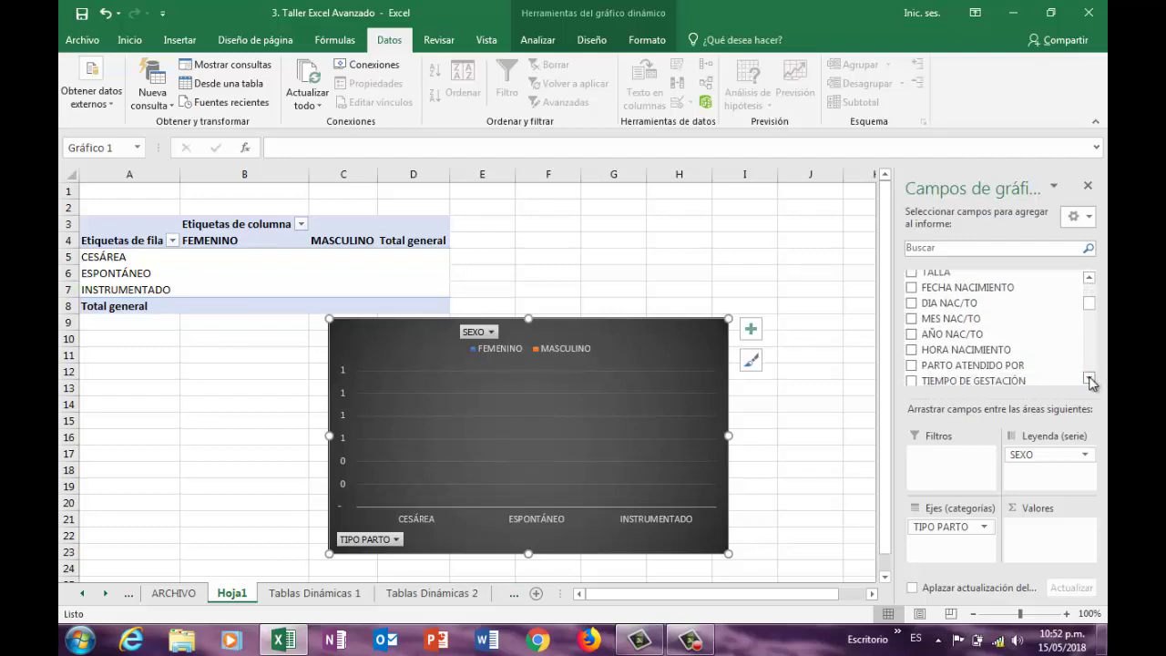
{"action": "left_click_drag", "start_coordinate": [975, 367], "coordinate": [1026, 539]}
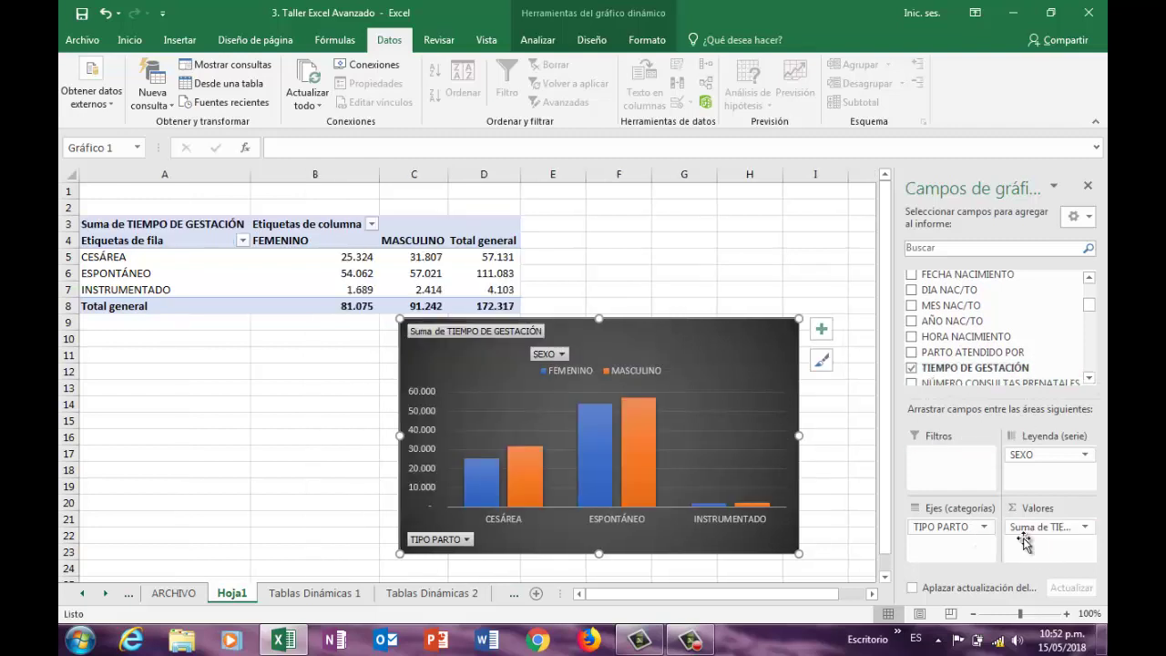
Step: Add data labels to the TIEMPO DE GESTACIÓN chart and select the CESÁREA grand total cell in the pivot table
{"action": "left_click", "coordinate": [823, 330]}
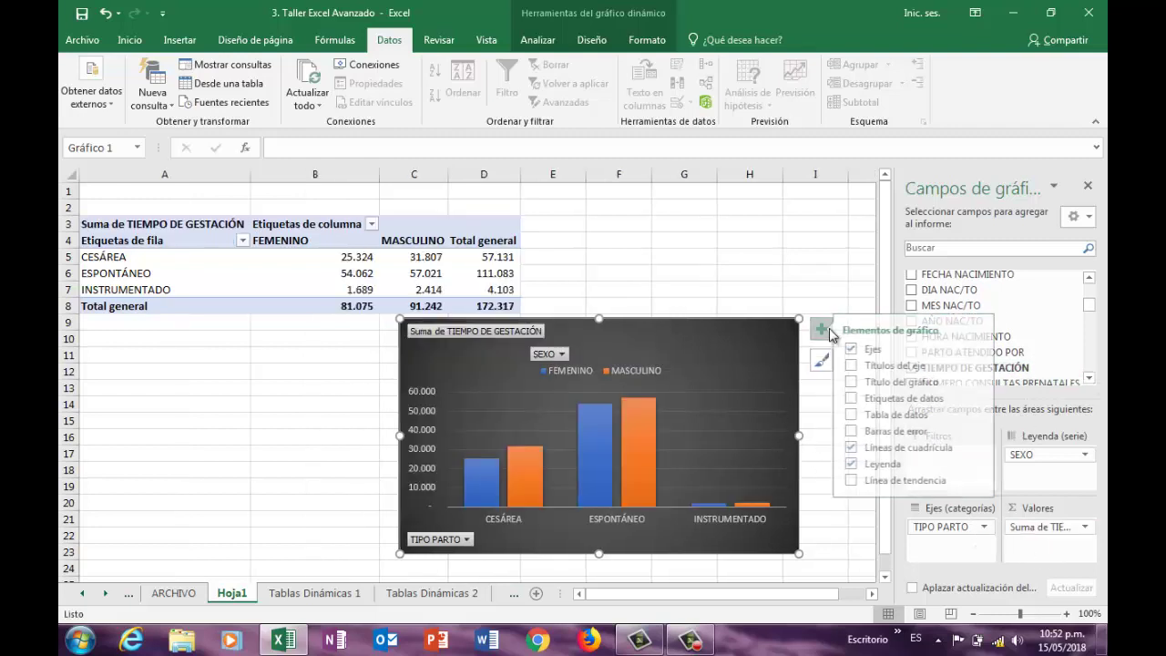
{"action": "left_click", "coordinate": [861, 399]}
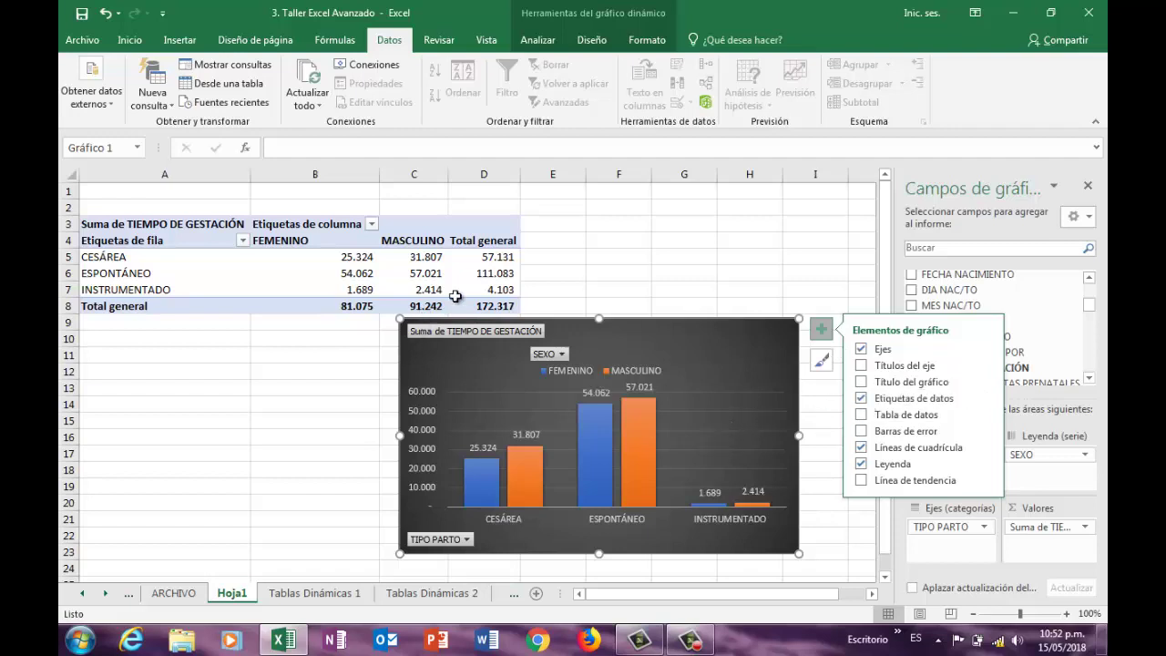
{"action": "left_click", "coordinate": [486, 259]}
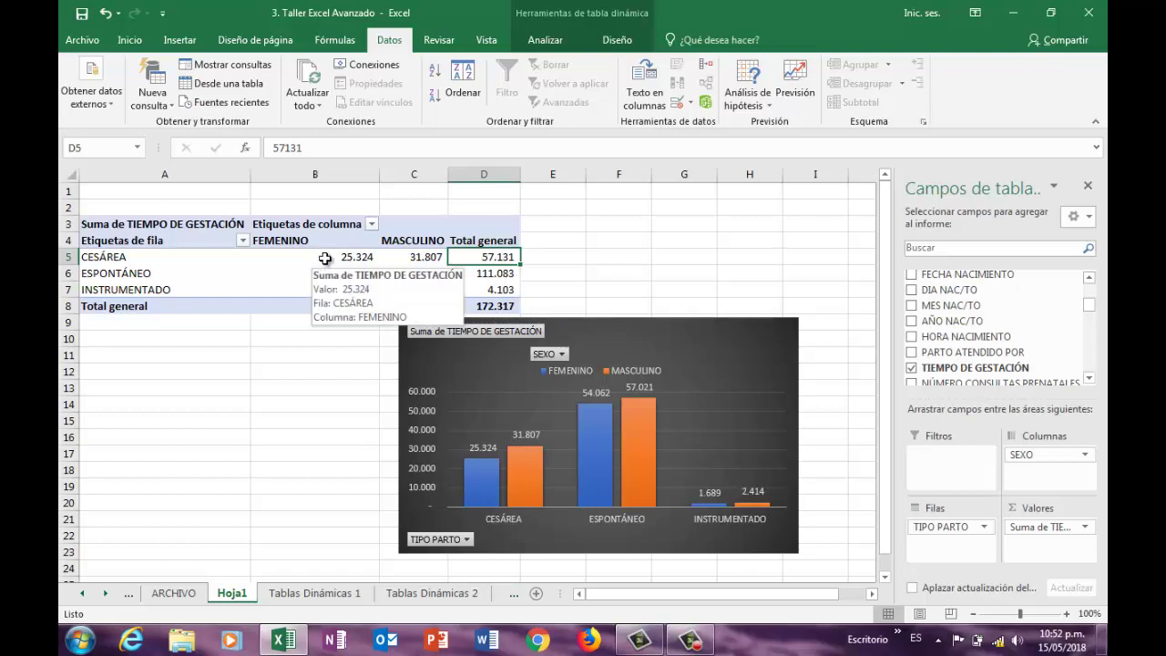
Step: Summarize the TIEMPO DE GESTACIÓN value field by Promedio
{"action": "left_click", "coordinate": [1079, 528]}
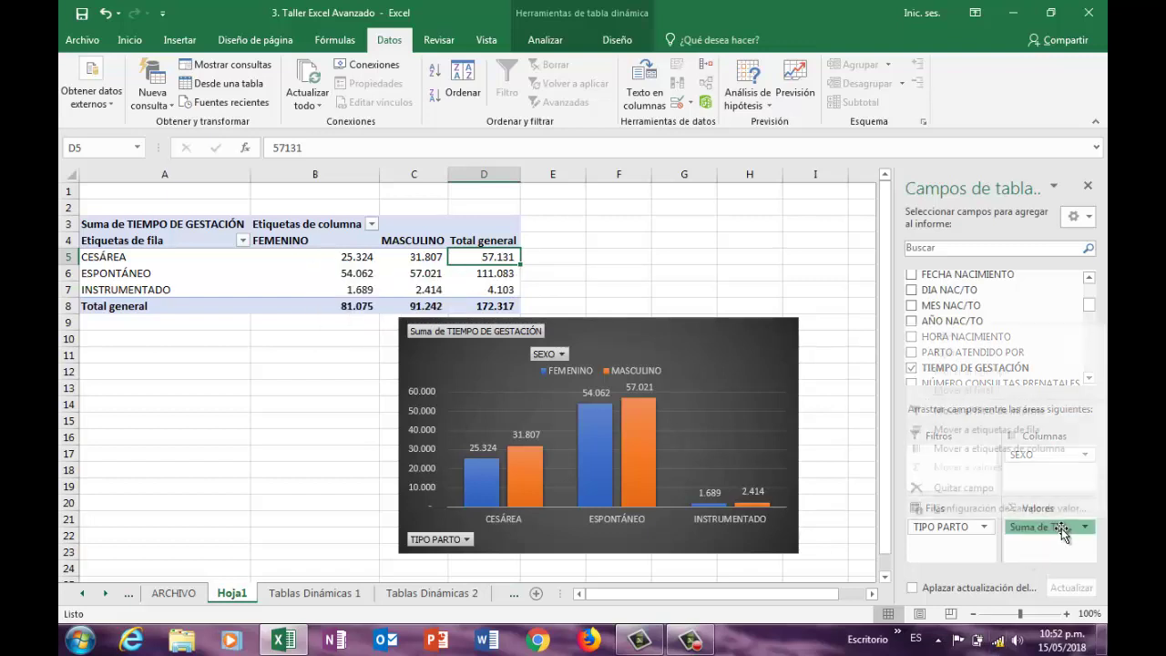
{"action": "left_click", "coordinate": [1002, 509]}
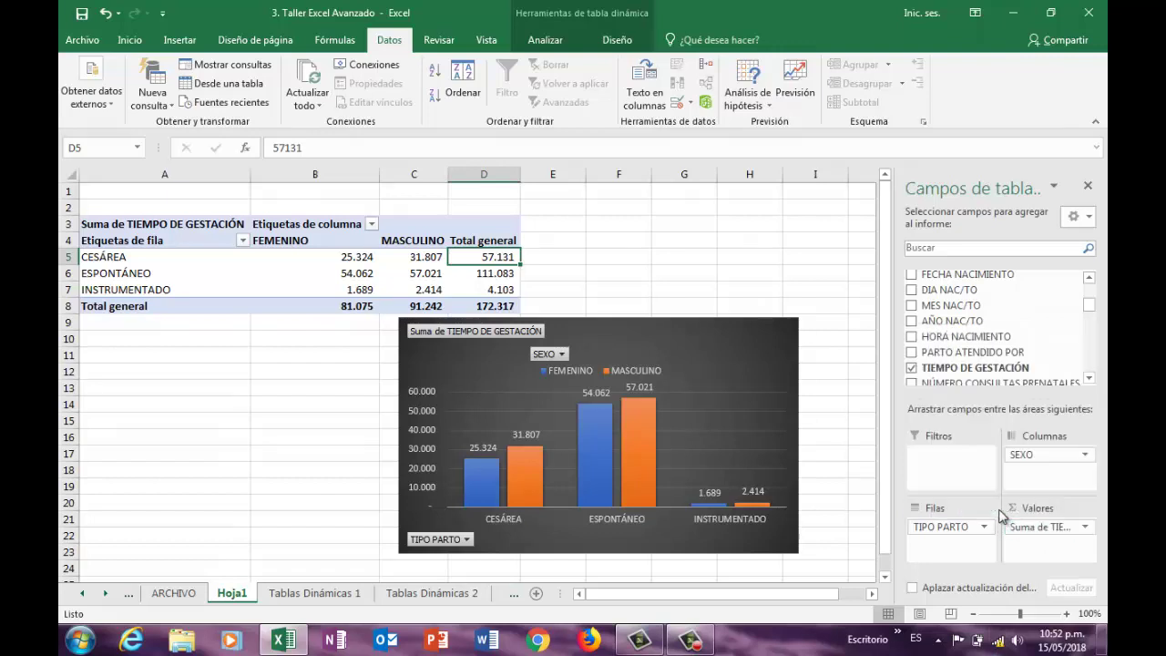
{"action": "left_click", "coordinate": [475, 338]}
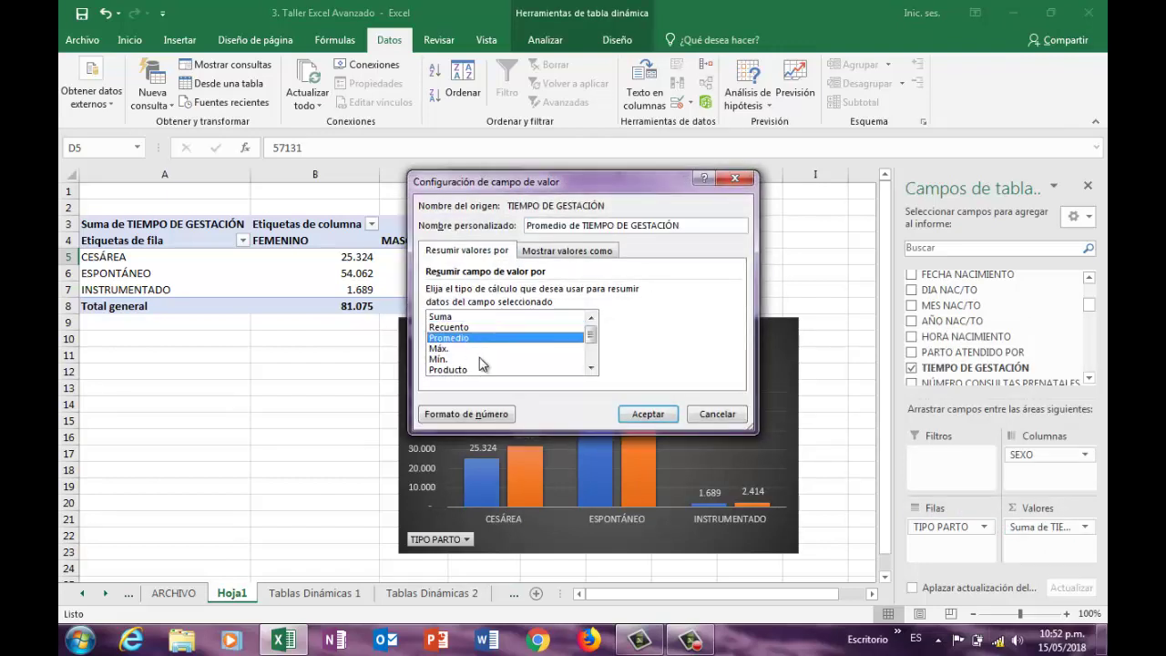
{"action": "left_click", "coordinate": [641, 414]}
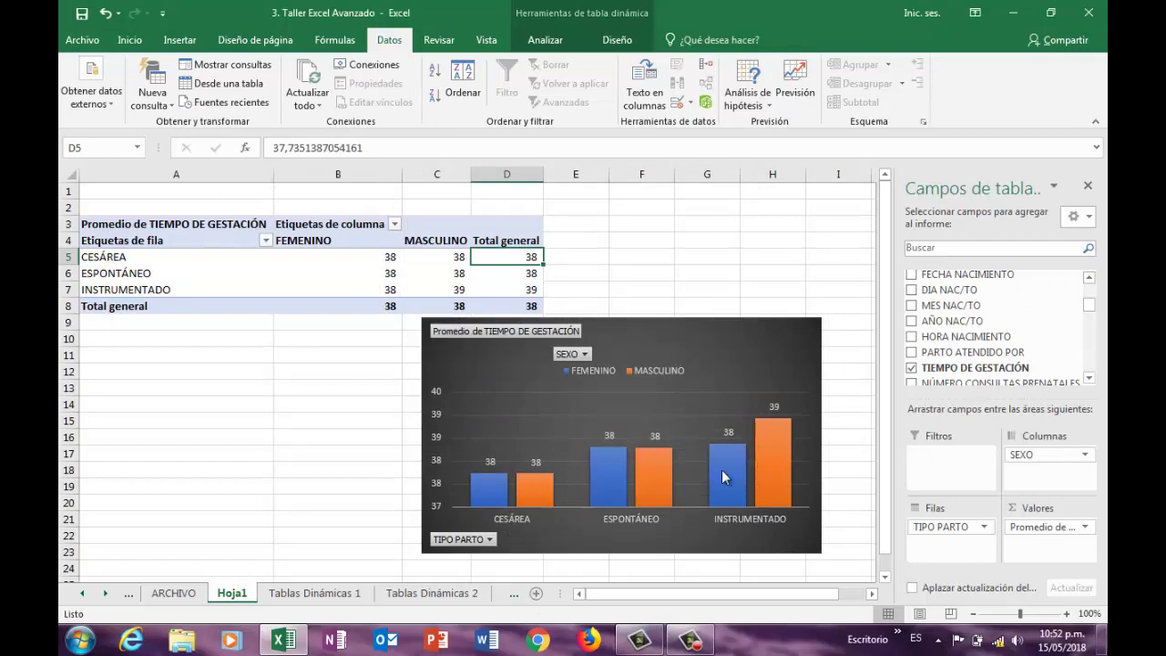
{"action": "mouse_move", "coordinate": [619, 480]}
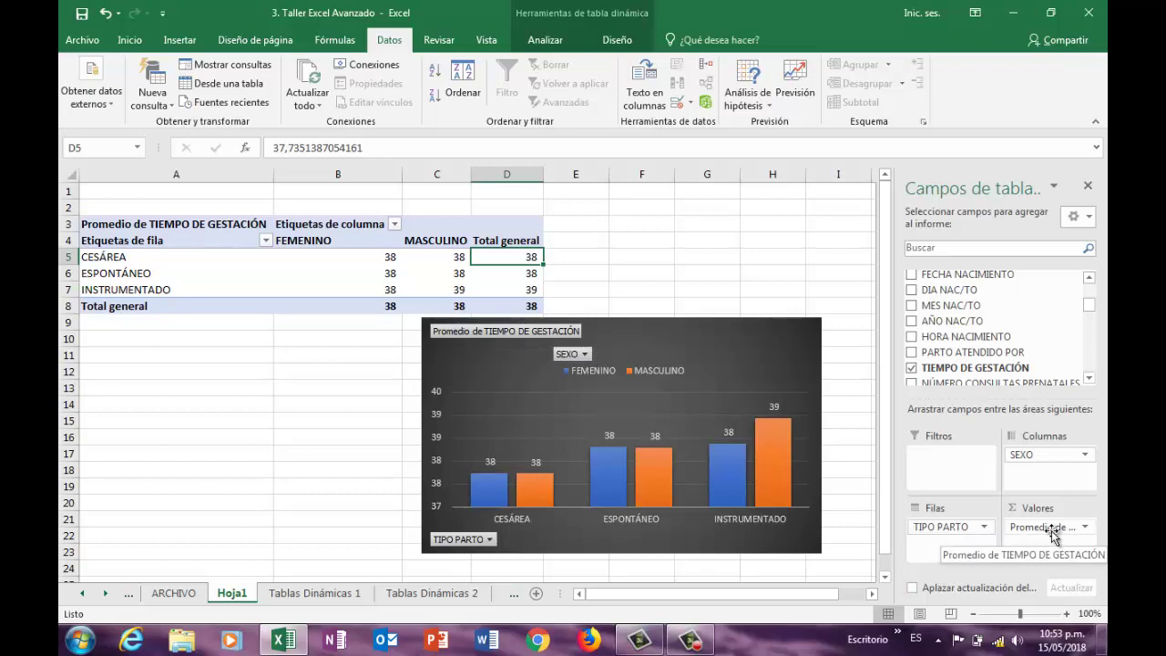
Step: Move TIEMPO DE GESTACIÓN from the pivot table's values to its filters and add PESO as the value field
{"action": "left_click_drag", "start_coordinate": [1053, 535], "coordinate": [1057, 534]}
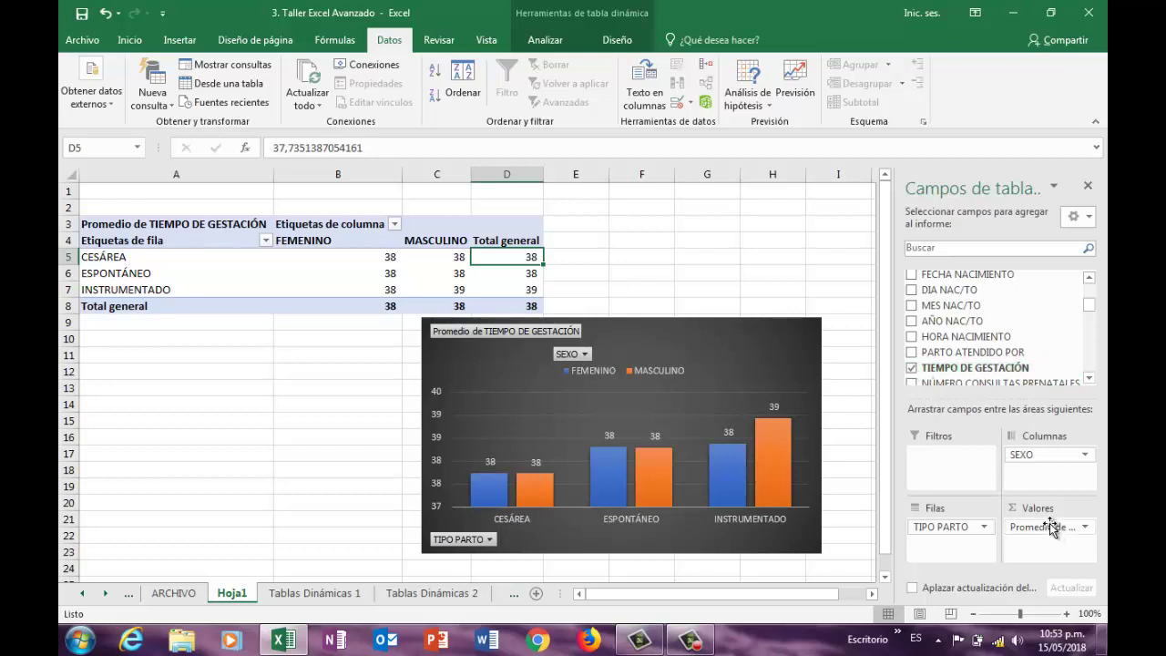
{"action": "left_click_drag", "start_coordinate": [1048, 526], "coordinate": [945, 474]}
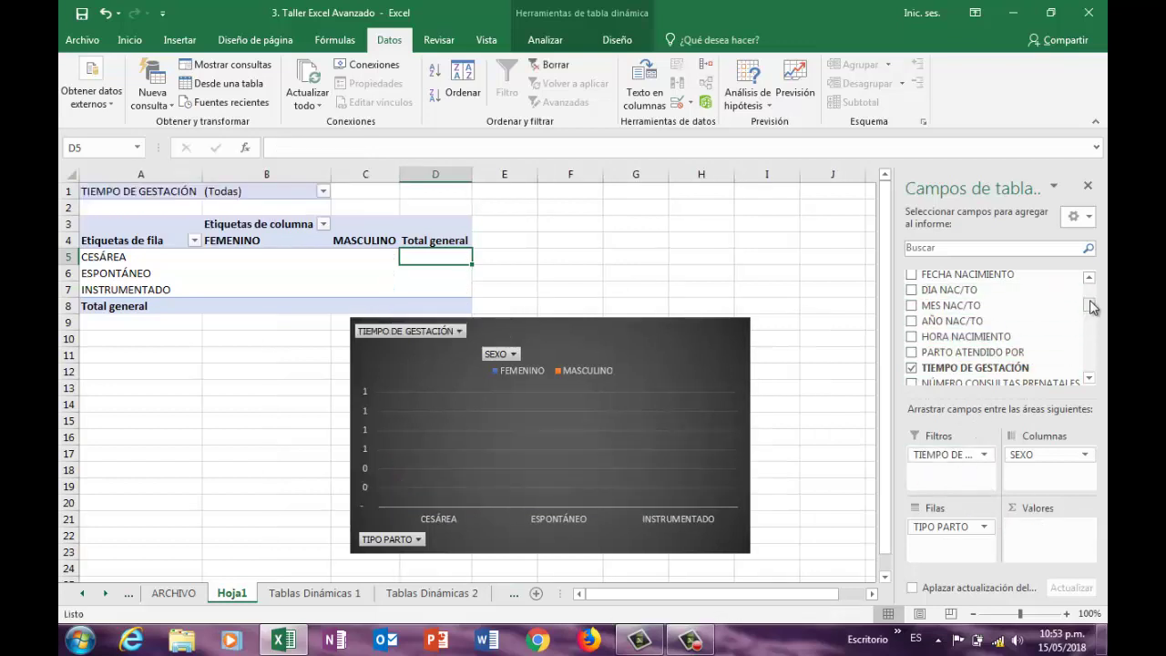
{"action": "scroll", "coordinate": [984, 337], "scroll_direction": "up", "scroll_amount": 3}
{"action": "scroll", "coordinate": [998, 346], "scroll_direction": "down", "scroll_amount": 2}
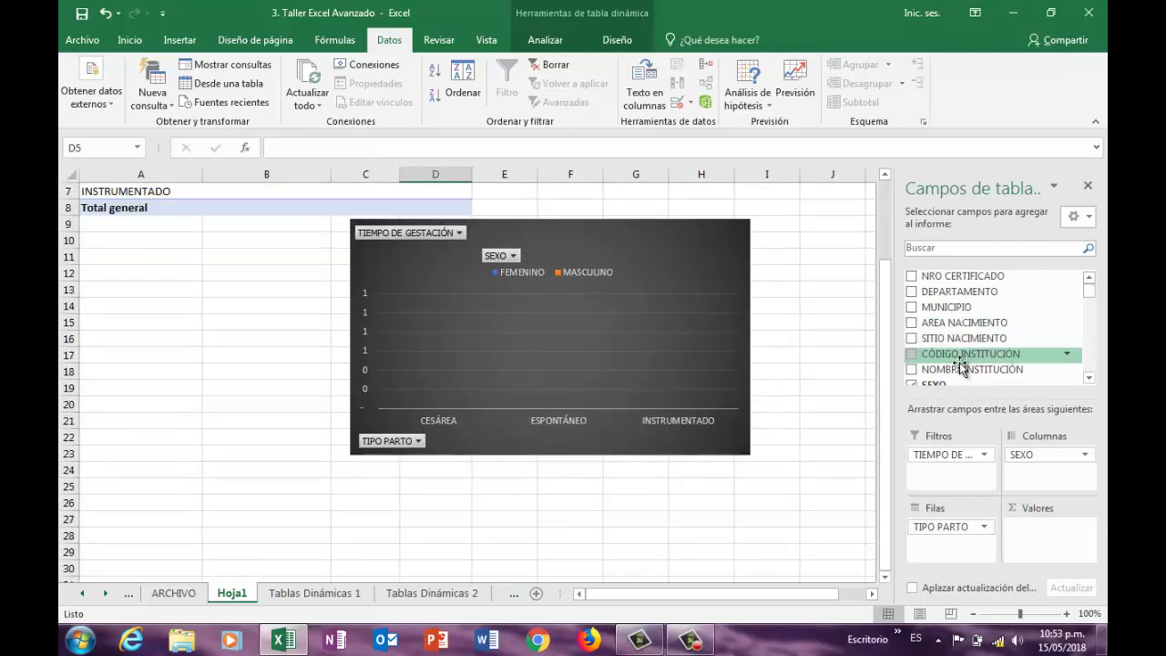
{"action": "scroll", "coordinate": [1087, 377], "scroll_direction": "down", "scroll_amount": 2}
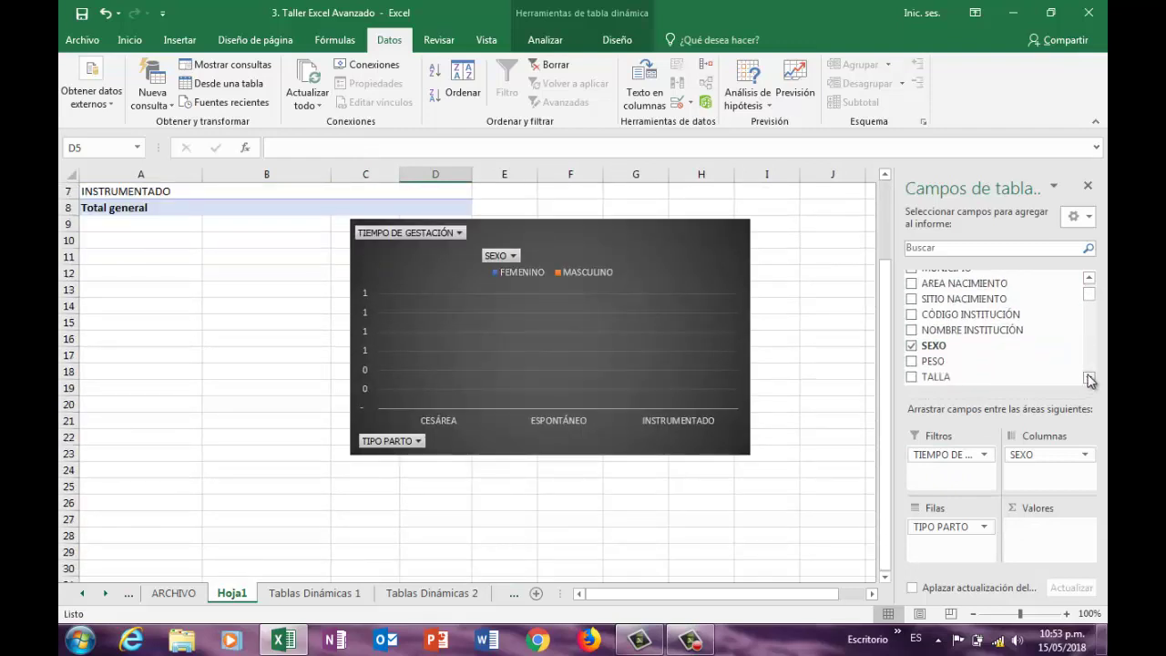
{"action": "left_click_drag", "start_coordinate": [931, 339], "coordinate": [1043, 532]}
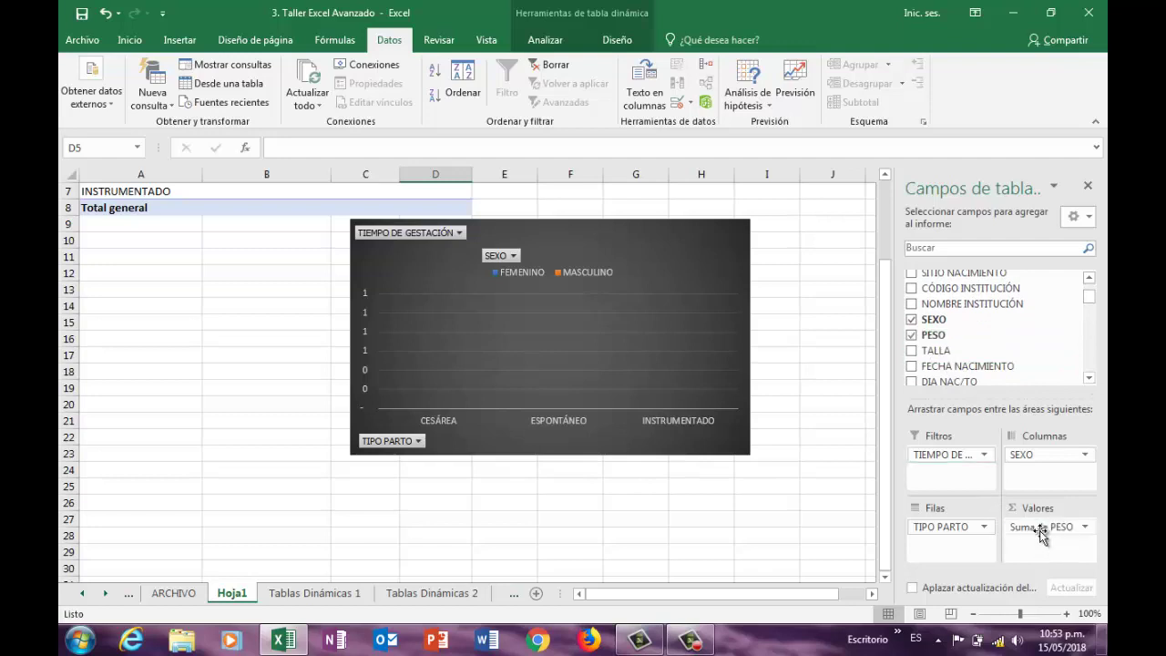
Step: Summarise the PESO value field by Promedio and move the pivot chart slightly down and to the right
{"action": "left_click", "coordinate": [1085, 526]}
{"action": "left_click", "coordinate": [992, 512]}
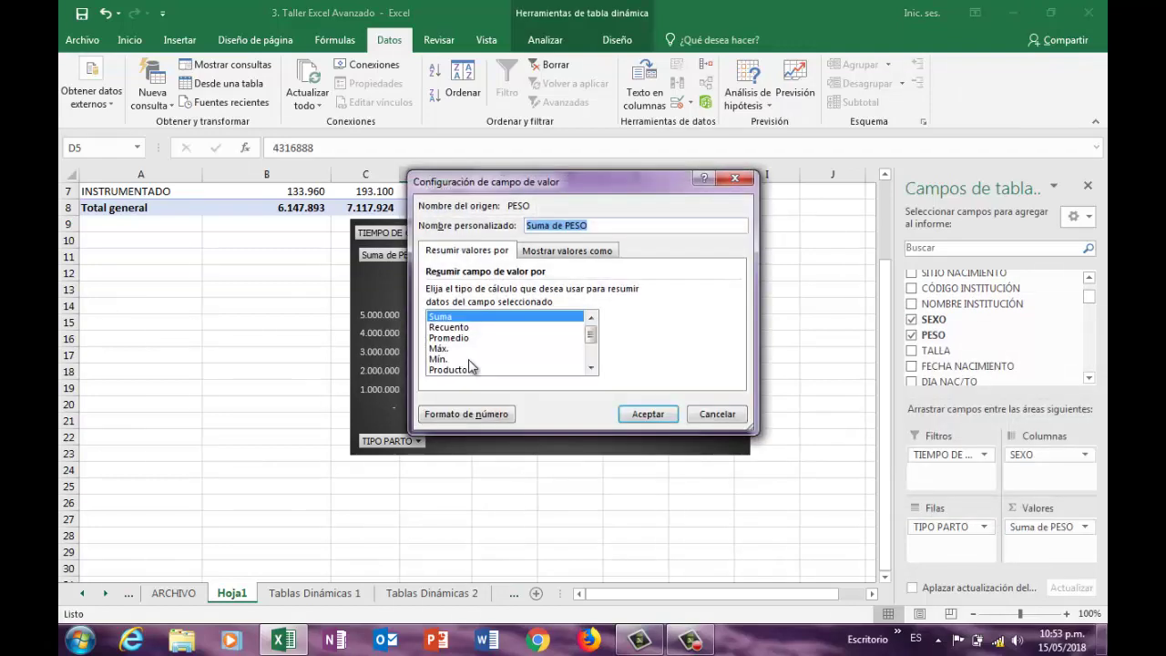
{"action": "left_click", "coordinate": [451, 337]}
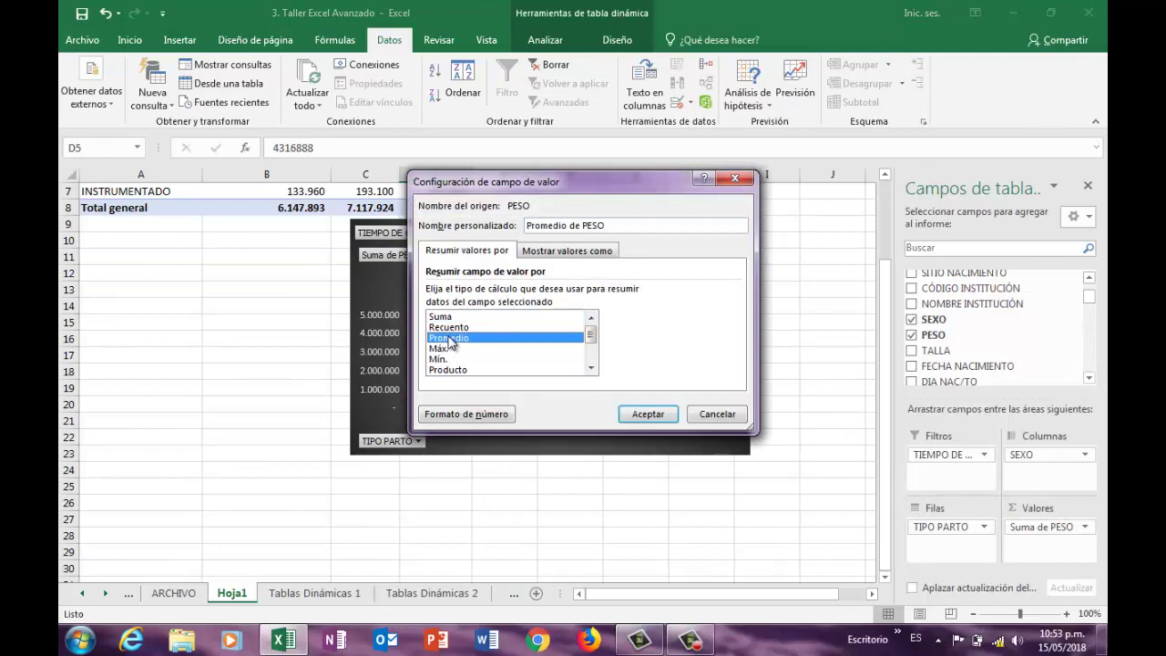
{"action": "left_click", "coordinate": [646, 415]}
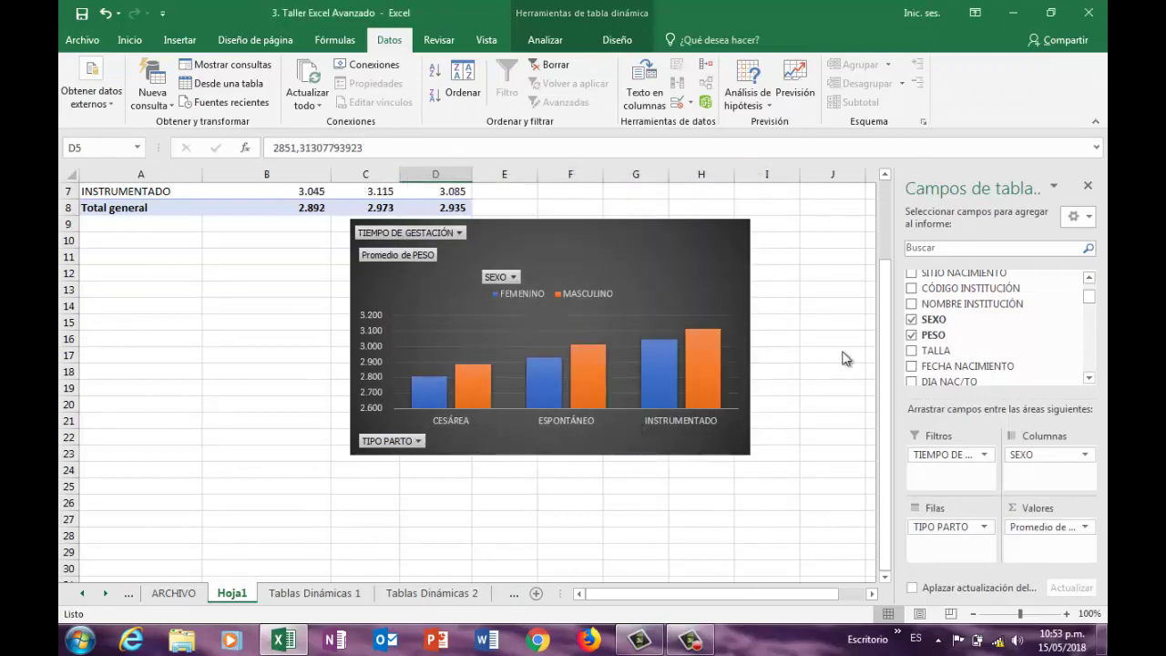
{"action": "scroll", "coordinate": [861, 354], "scroll_direction": "up", "scroll_amount": 2}
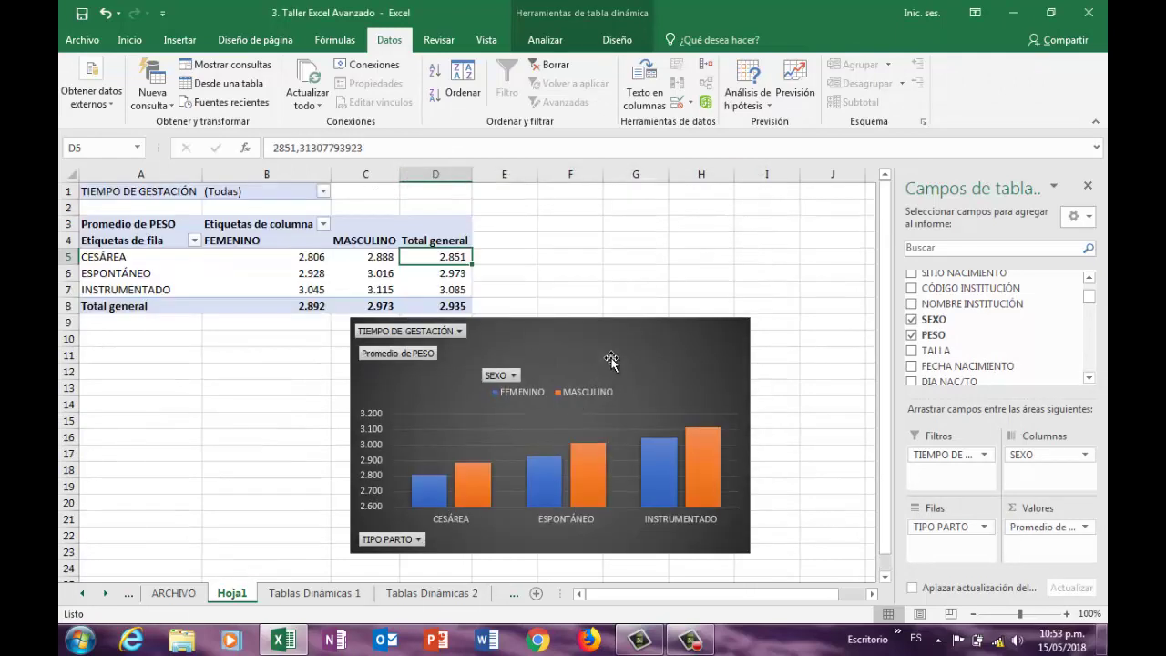
{"action": "left_click_drag", "start_coordinate": [621, 349], "coordinate": [657, 363]}
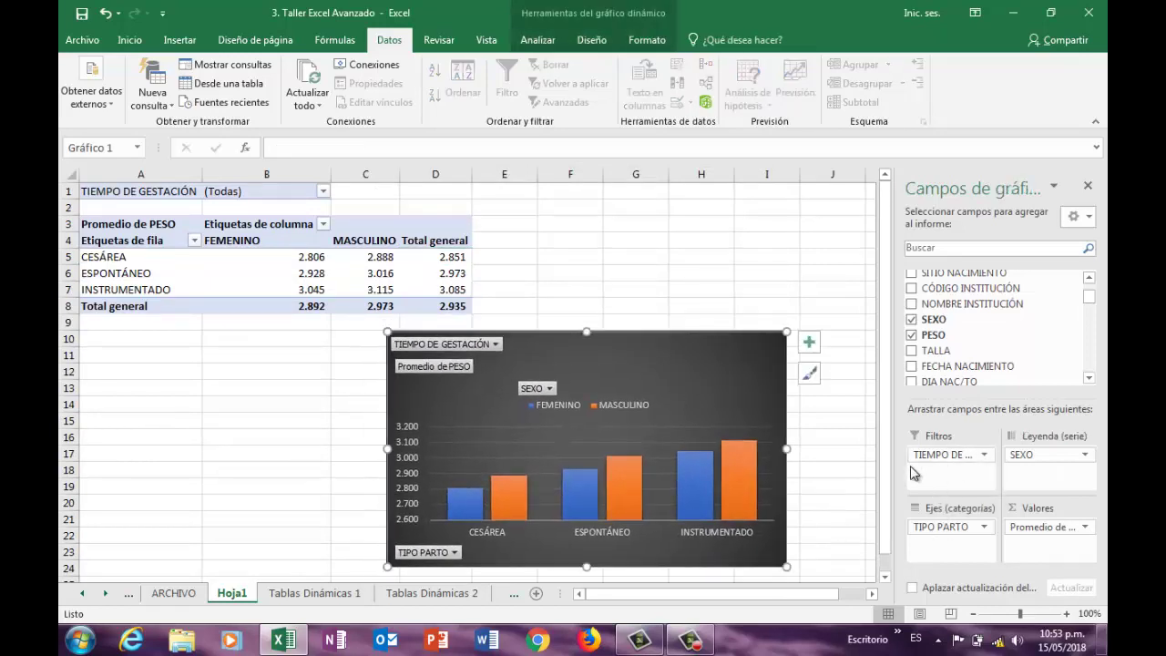
Step: Filter the pivot chart's TIEMPO DE GESTACIÓN with multiple selection, excluding weeks 36 through 43 and keeping 23 through 35
{"action": "left_click", "coordinate": [495, 345]}
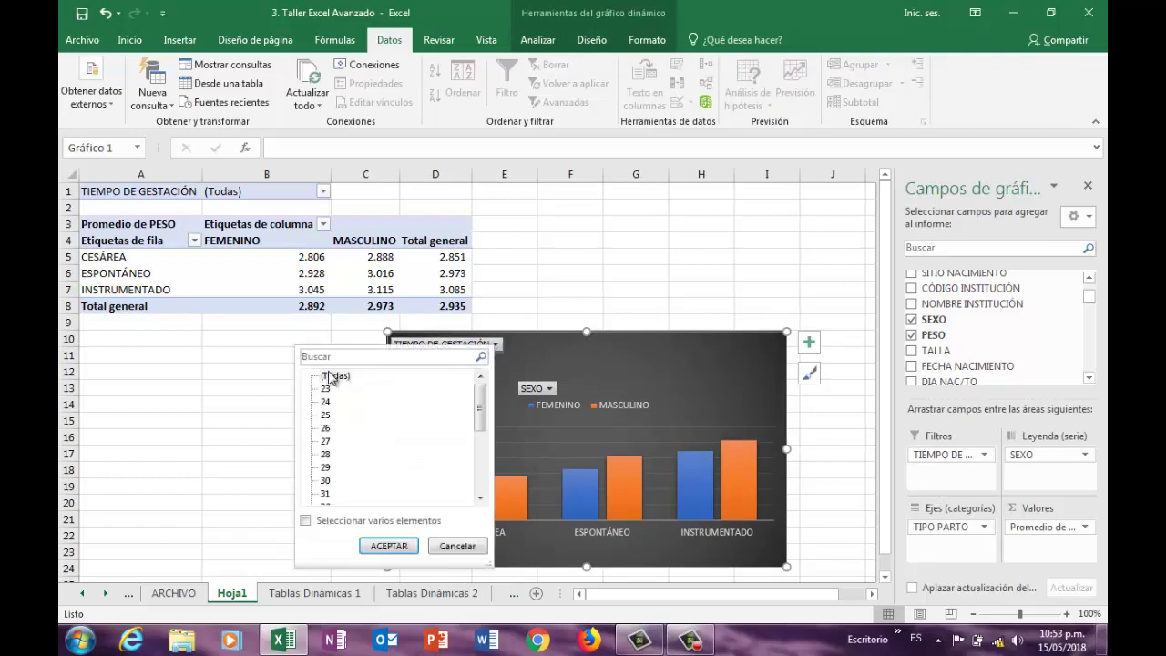
{"action": "left_click", "coordinate": [307, 522]}
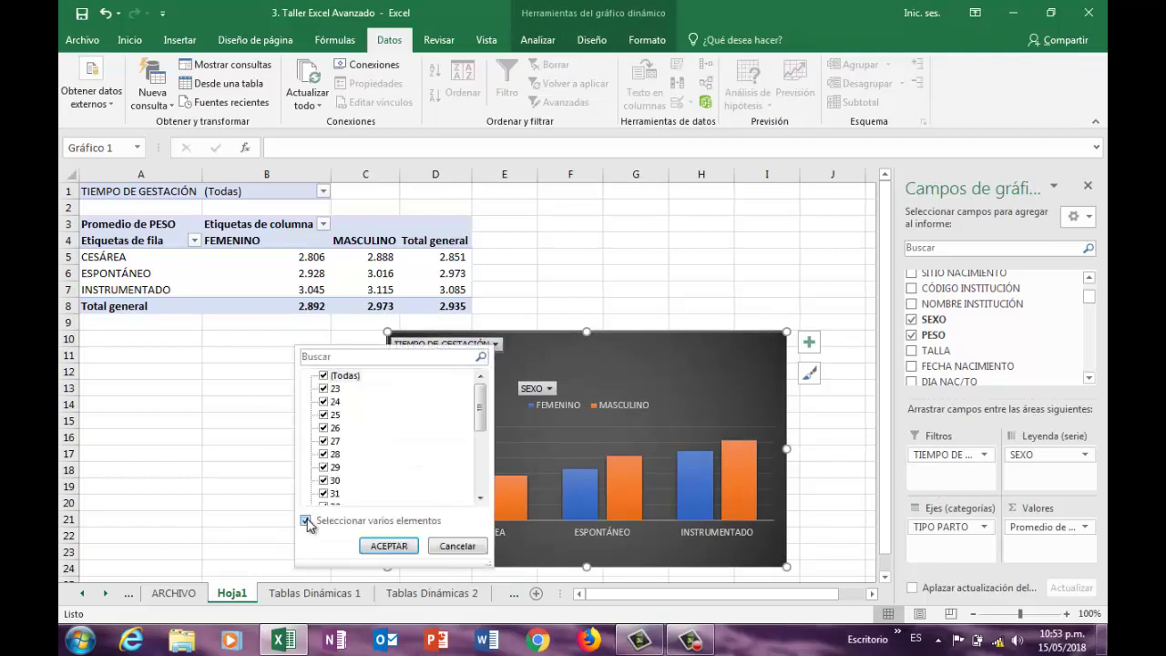
{"action": "left_click", "coordinate": [323, 376]}
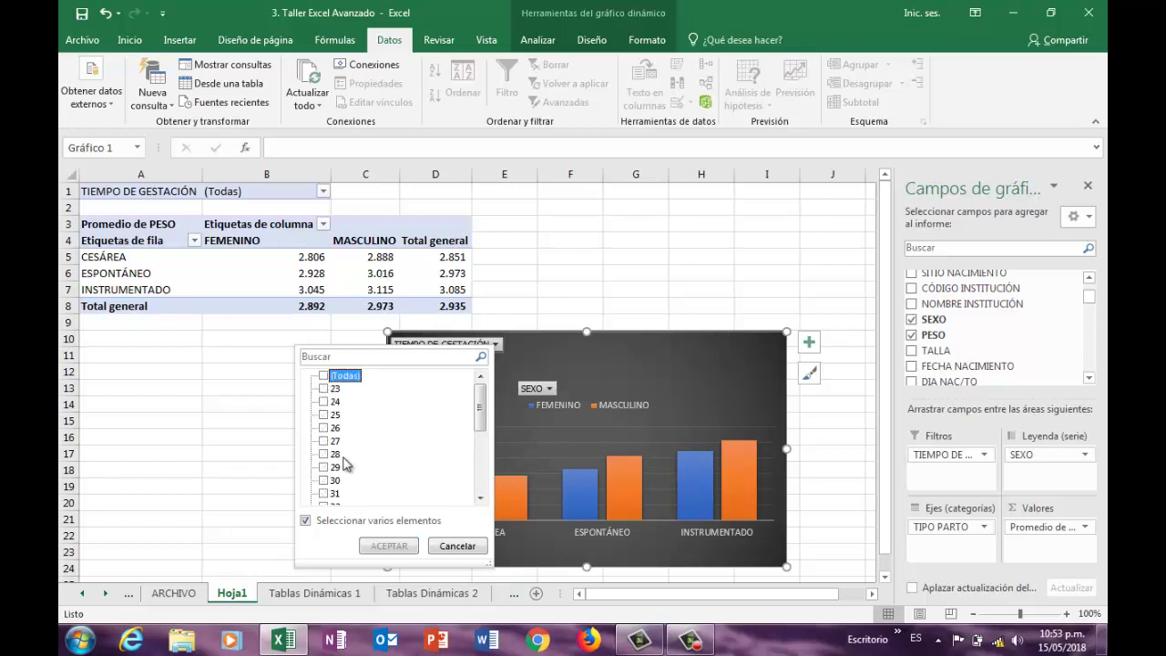
{"action": "left_click", "coordinate": [324, 376]}
{"action": "scroll", "coordinate": [351, 437], "scroll_direction": "down", "scroll_amount": 4}
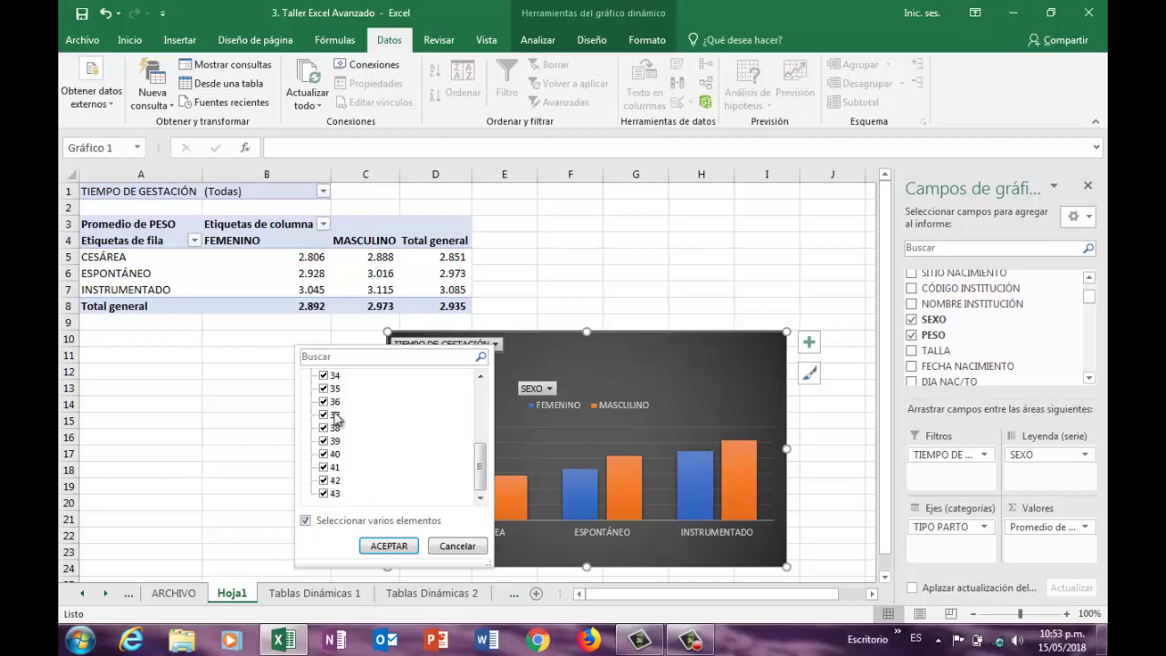
{"action": "left_click", "coordinate": [324, 402]}
{"action": "left_click", "coordinate": [324, 415]}
{"action": "left_click", "coordinate": [323, 427]}
{"action": "left_click", "coordinate": [323, 441]}
{"action": "left_click", "coordinate": [323, 454]}
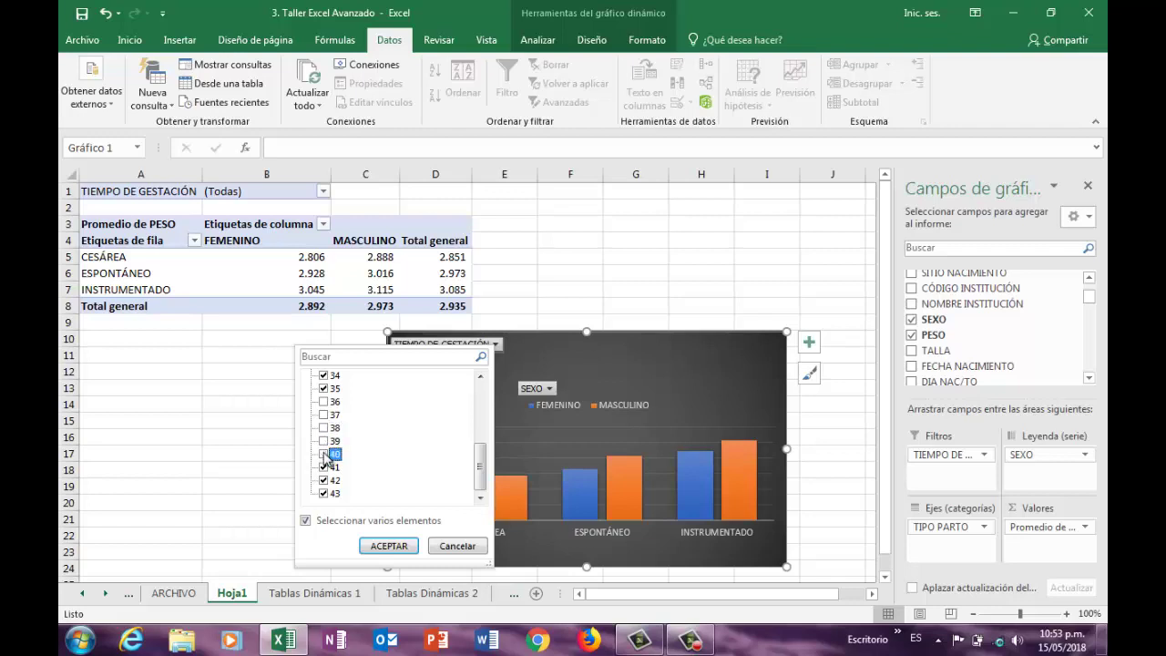
{"action": "left_click", "coordinate": [324, 467]}
{"action": "left_click", "coordinate": [323, 480]}
{"action": "left_click", "coordinate": [324, 493]}
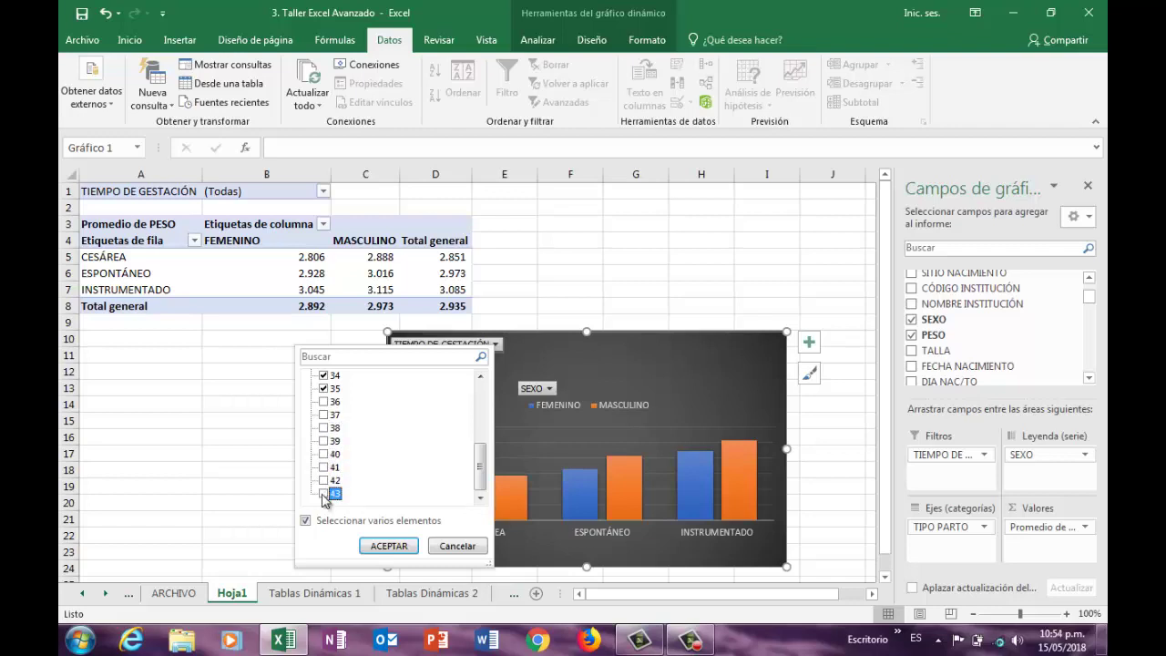
{"action": "scroll", "coordinate": [388, 404], "scroll_direction": "up", "scroll_amount": 1}
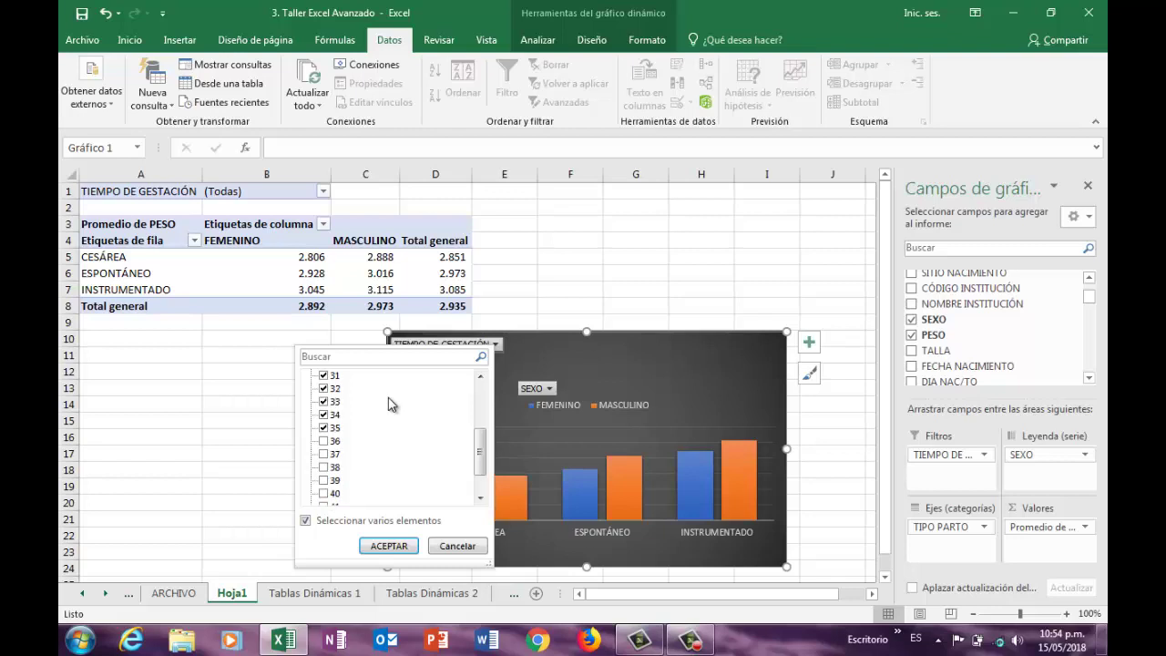
{"action": "scroll", "coordinate": [385, 404], "scroll_direction": "up", "scroll_amount": 1}
{"action": "scroll", "coordinate": [356, 445], "scroll_direction": "down", "scroll_amount": 2}
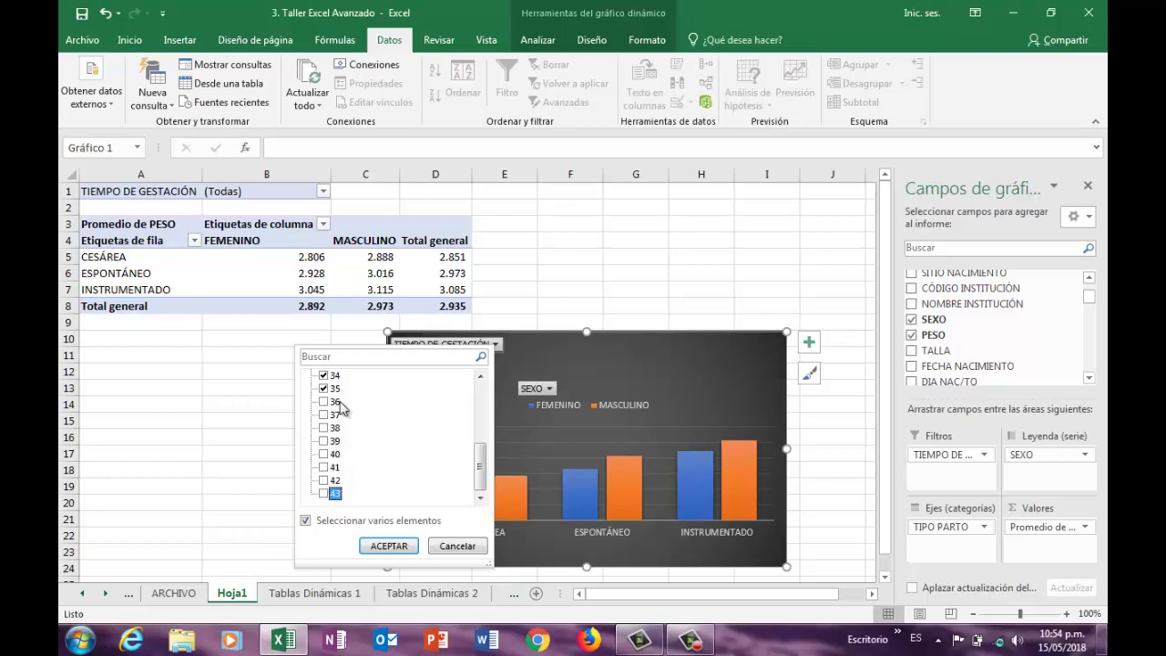
{"action": "scroll", "coordinate": [382, 417], "scroll_direction": "up", "scroll_amount": 3}
{"action": "scroll", "coordinate": [382, 414], "scroll_direction": "up", "scroll_amount": 1}
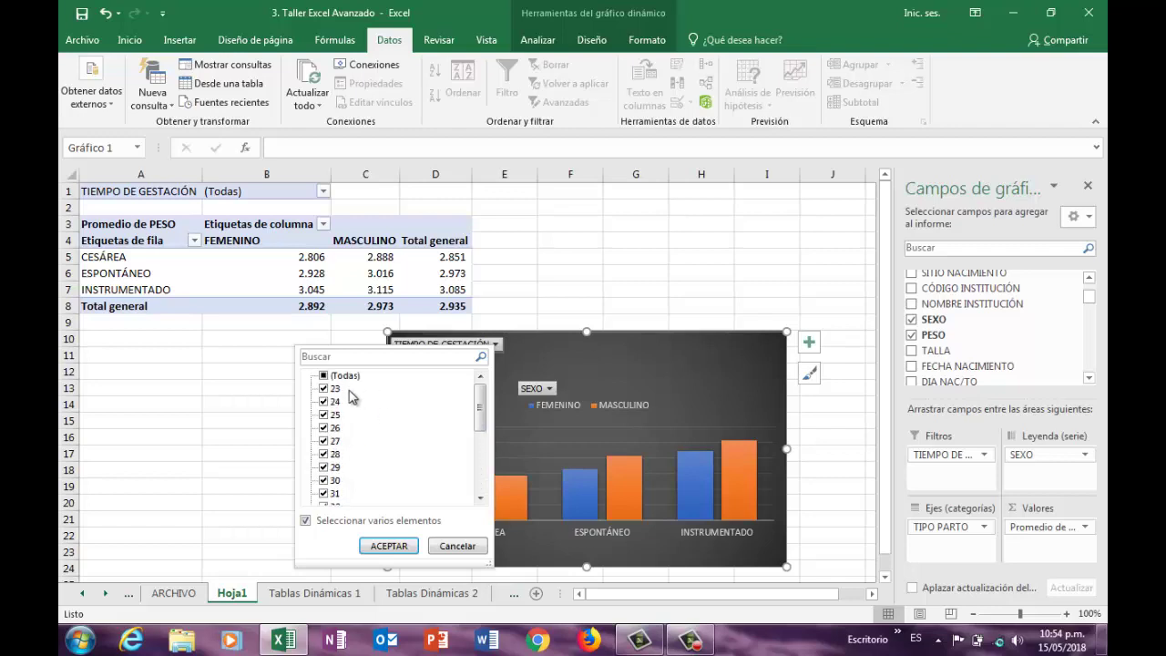
{"action": "scroll", "coordinate": [351, 405], "scroll_direction": "down", "scroll_amount": 2}
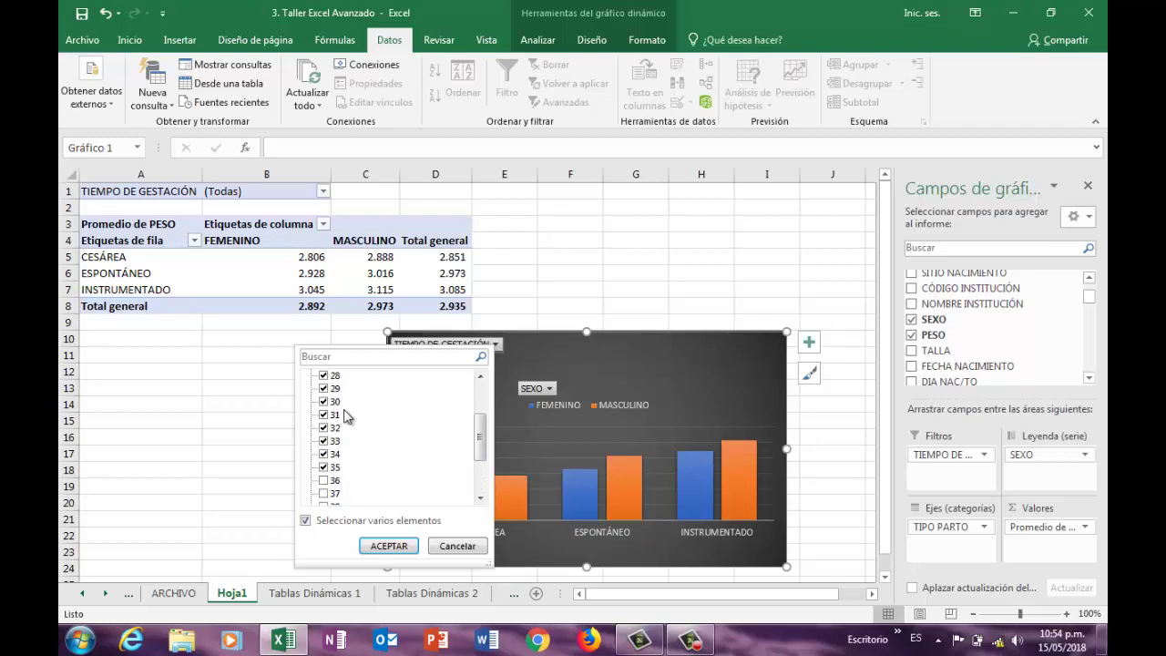
{"action": "left_click", "coordinate": [383, 545]}
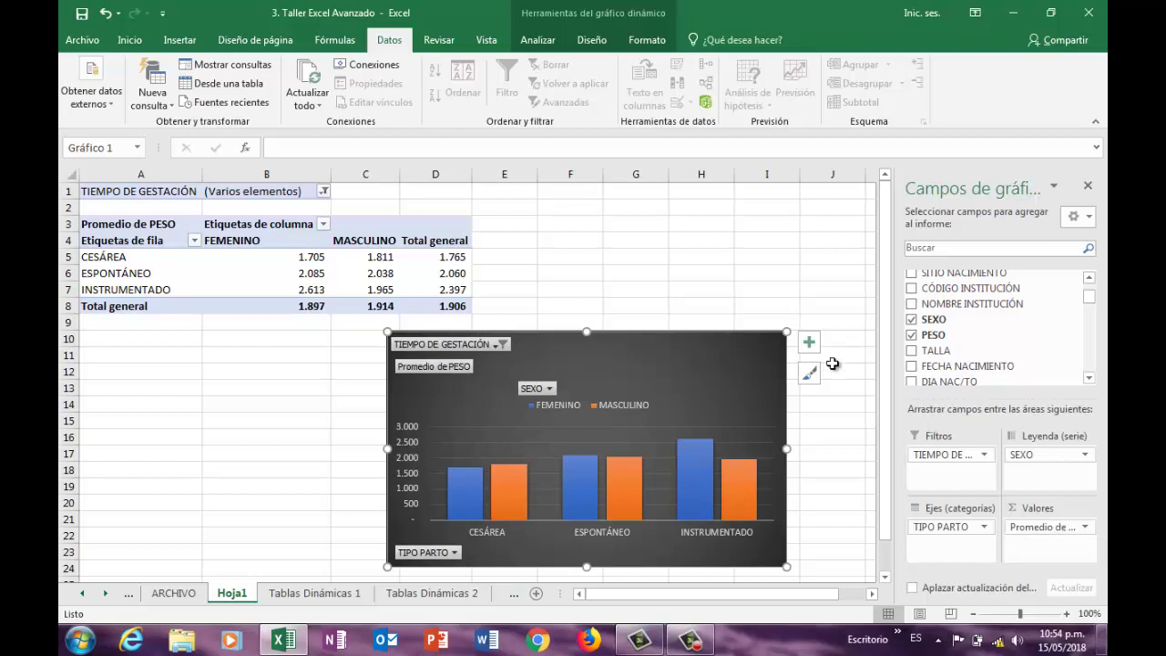
Step: Show data labels on the bars of the average PESO pivot chart and deselect the chart
{"action": "left_click", "coordinate": [810, 343]}
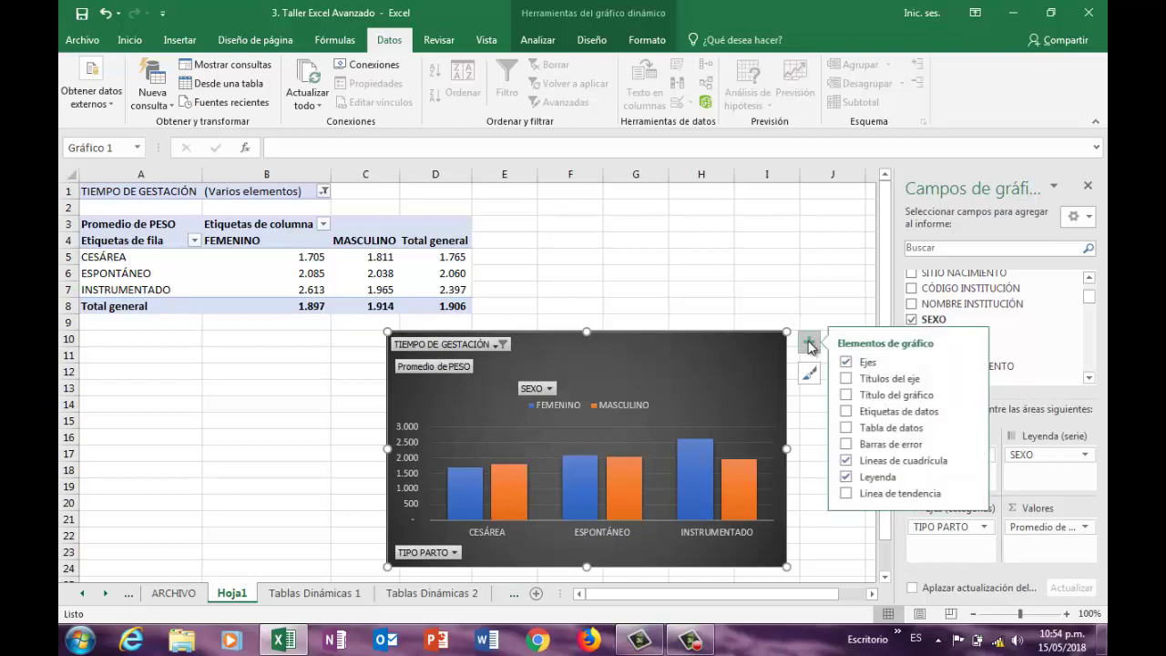
{"action": "left_click", "coordinate": [848, 413]}
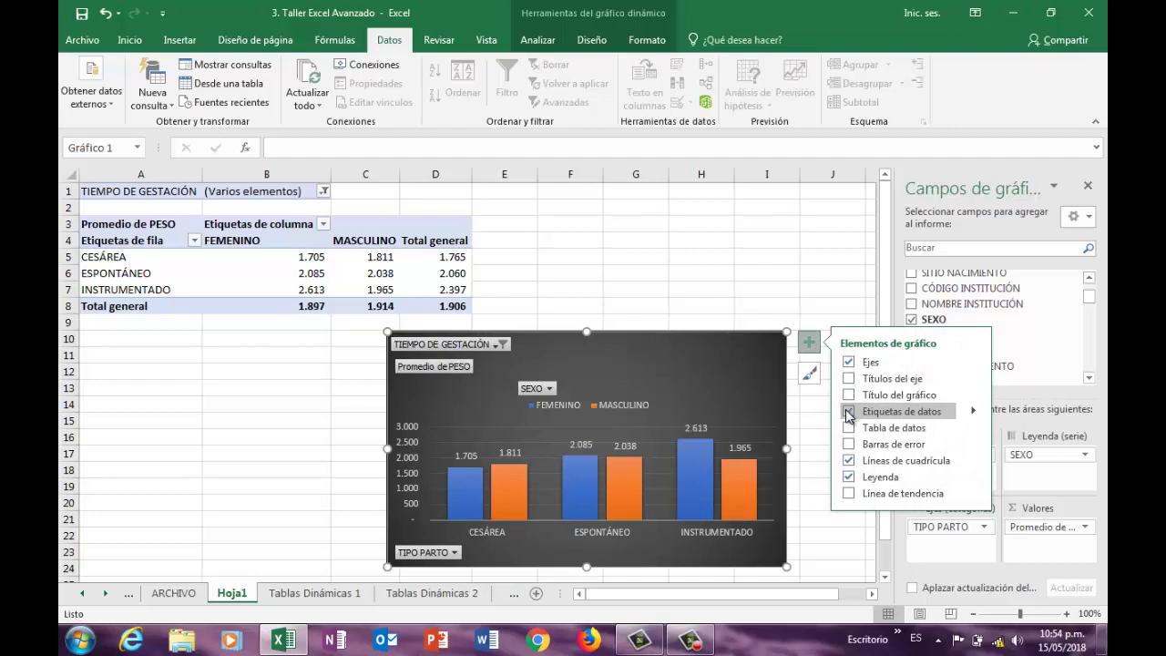
{"action": "left_click", "coordinate": [696, 242]}
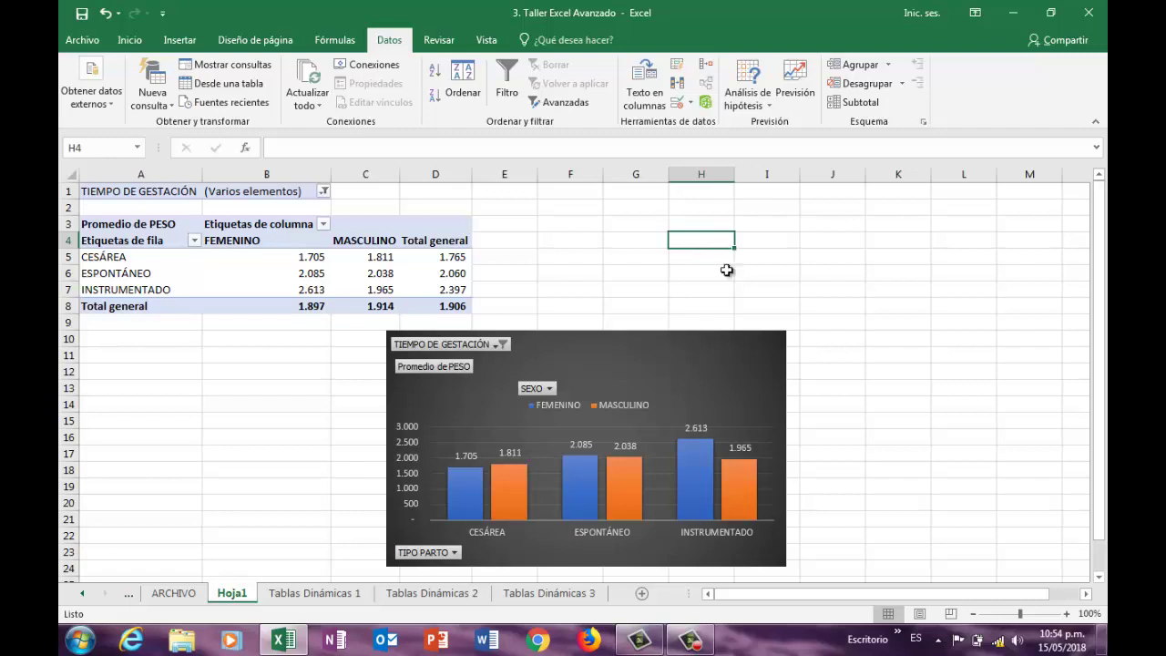
Step: Replace PESO with a count of DEPARTAMENTO as the pivot chart's value field
{"action": "left_click", "coordinate": [730, 364]}
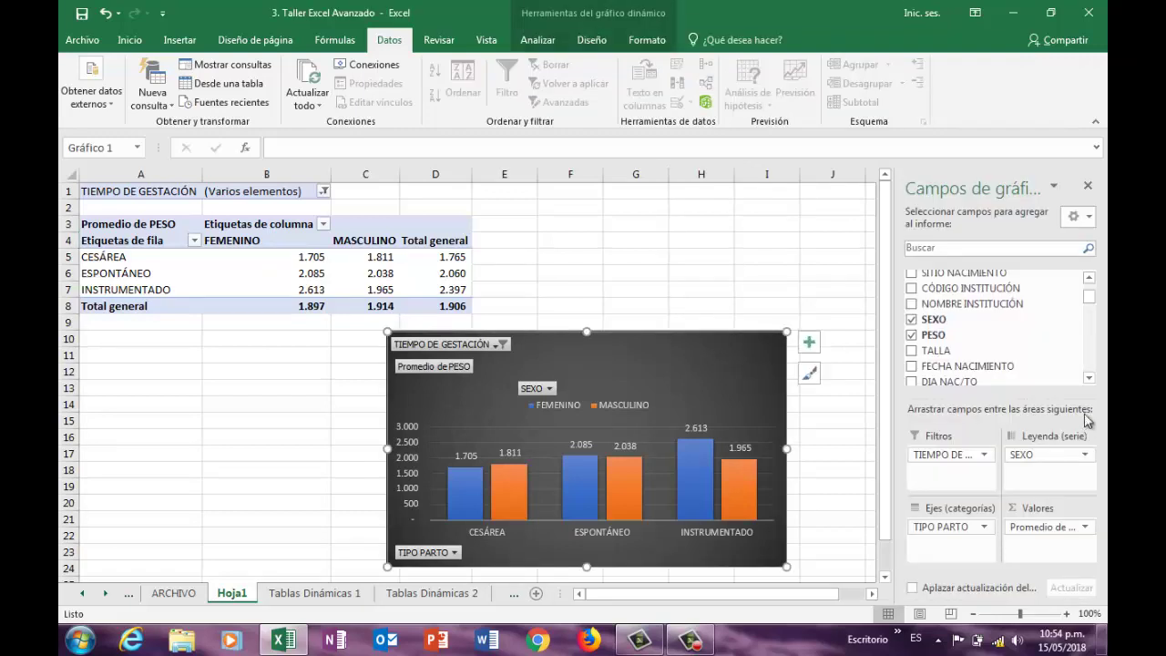
{"action": "left_click_drag", "start_coordinate": [1034, 533], "coordinate": [981, 357]}
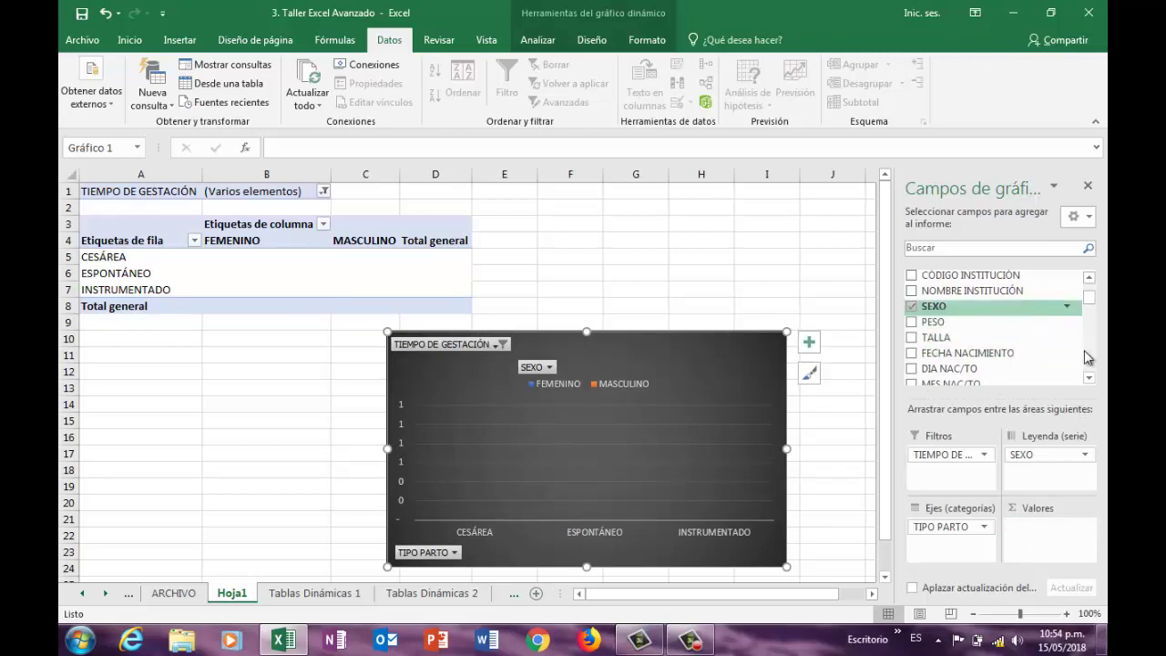
{"action": "scroll", "coordinate": [969, 292], "scroll_direction": "up", "scroll_amount": 2}
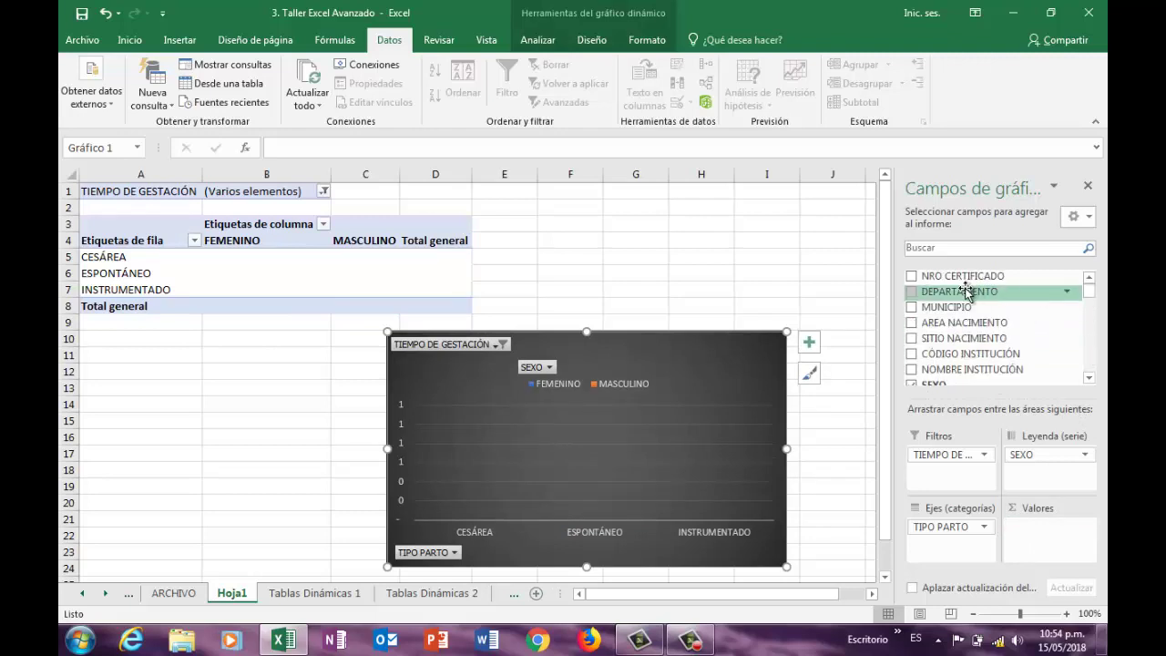
{"action": "left_click_drag", "start_coordinate": [968, 290], "coordinate": [1034, 530]}
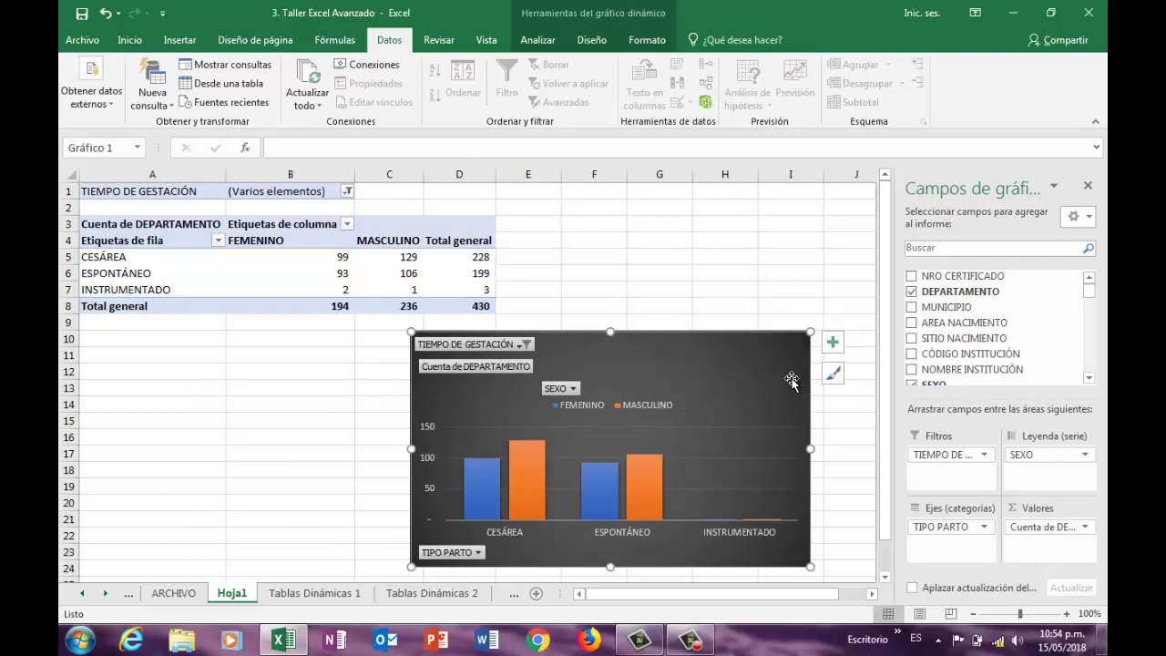
Step: Show data labels on the DEPARTAMENTO count chart and remove TIPO PARTO from its axis categories
{"action": "left_click", "coordinate": [832, 345]}
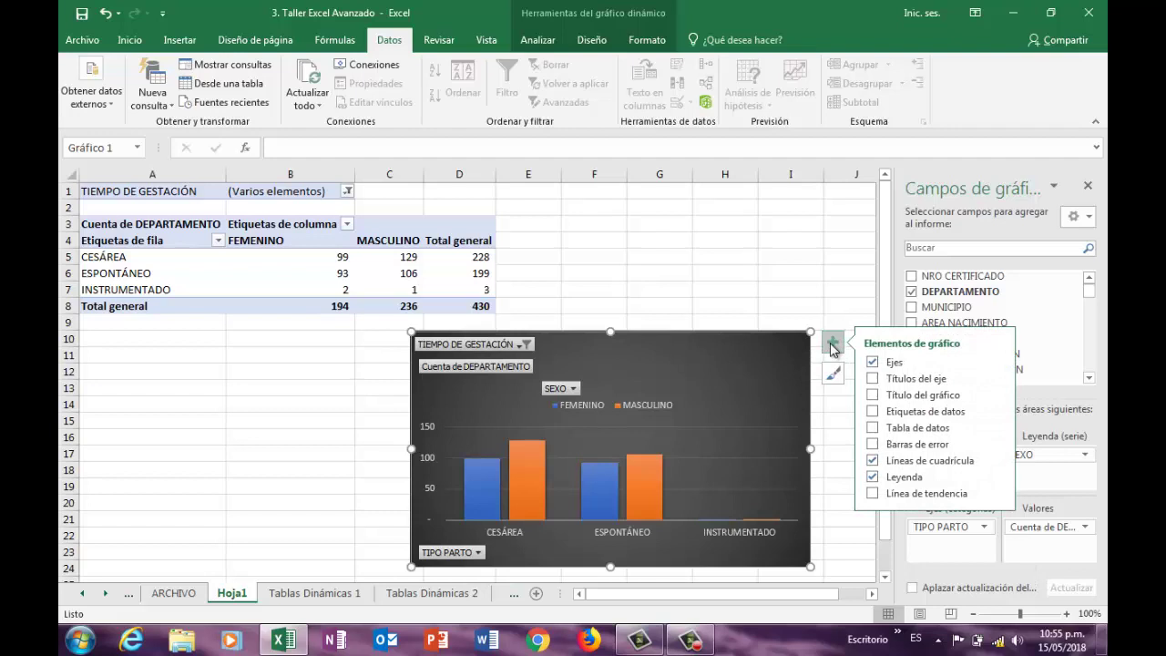
{"action": "left_click", "coordinate": [873, 412]}
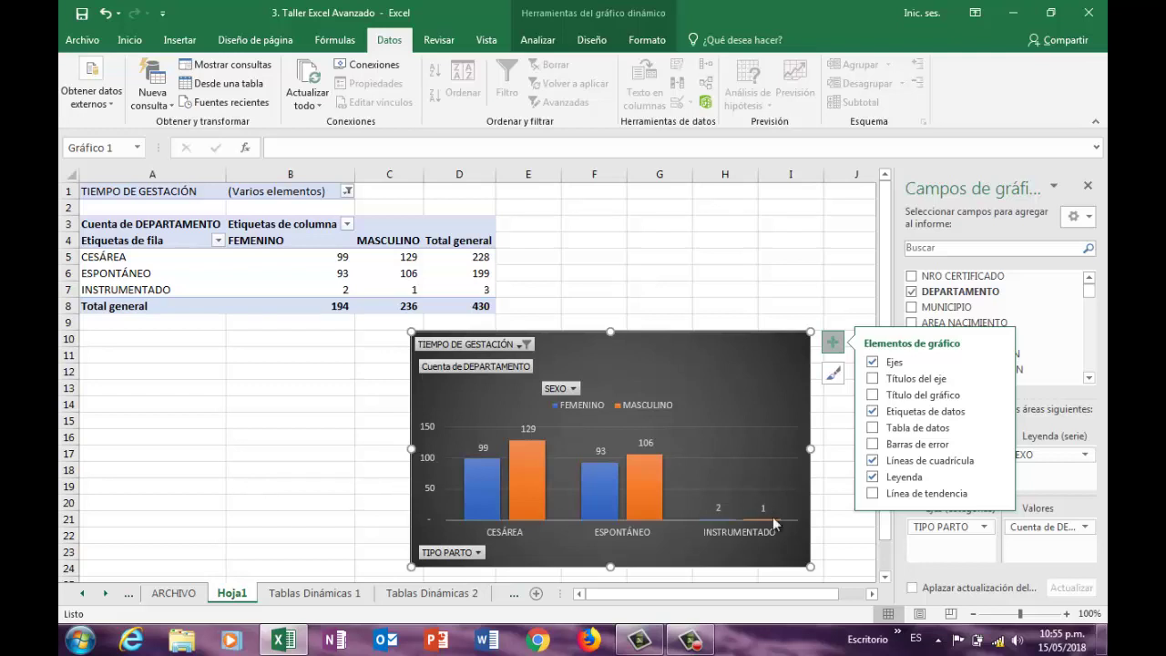
{"action": "left_click_drag", "start_coordinate": [940, 529], "coordinate": [959, 338]}
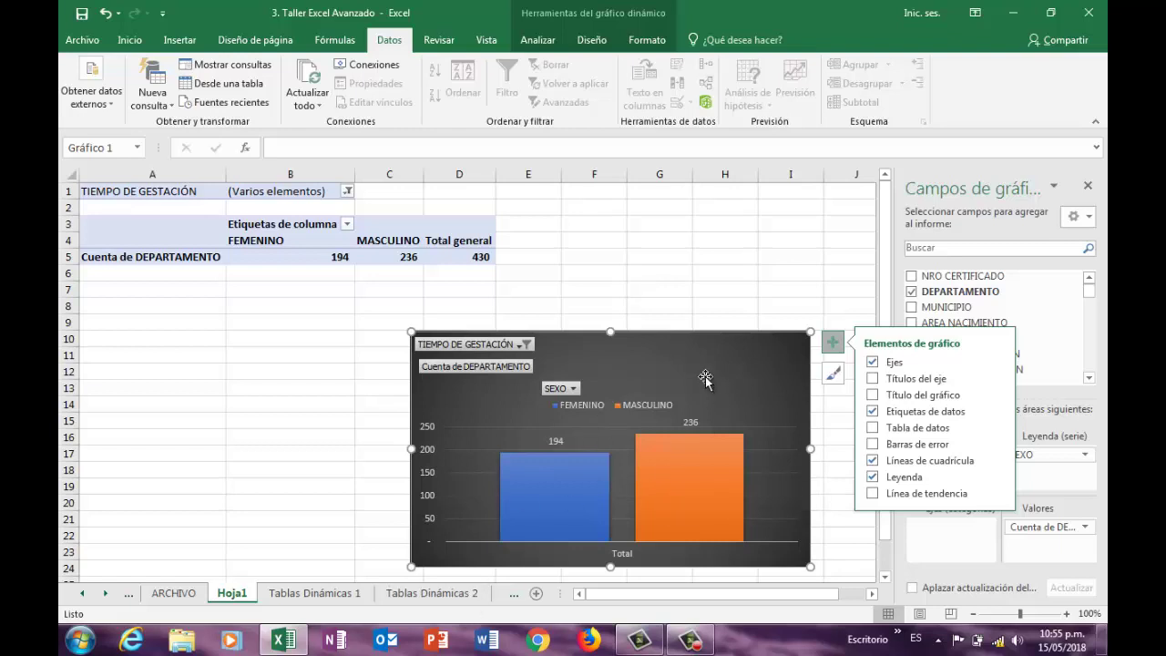
Step: Refilter the pivot chart's TIEMPO DE GESTACIÓN by selecting all weeks and excluding 23 through 36, keeping 37 through 43
{"action": "mouse_move", "coordinate": [585, 492]}
{"action": "left_click", "coordinate": [525, 344]}
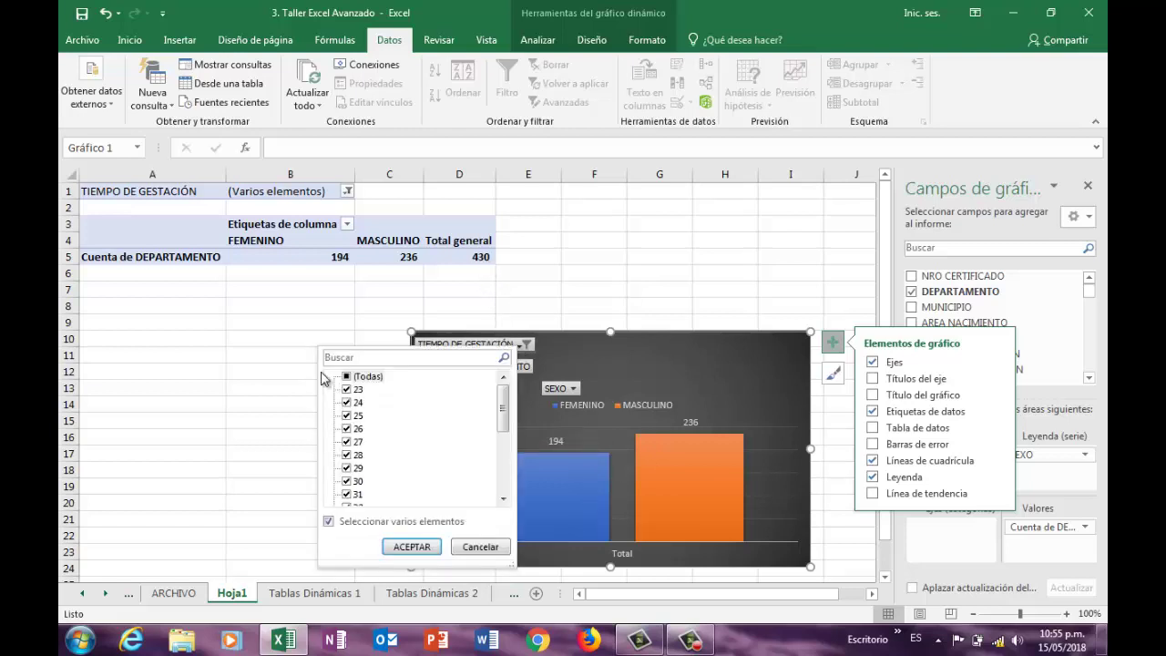
{"action": "left_click", "coordinate": [346, 377]}
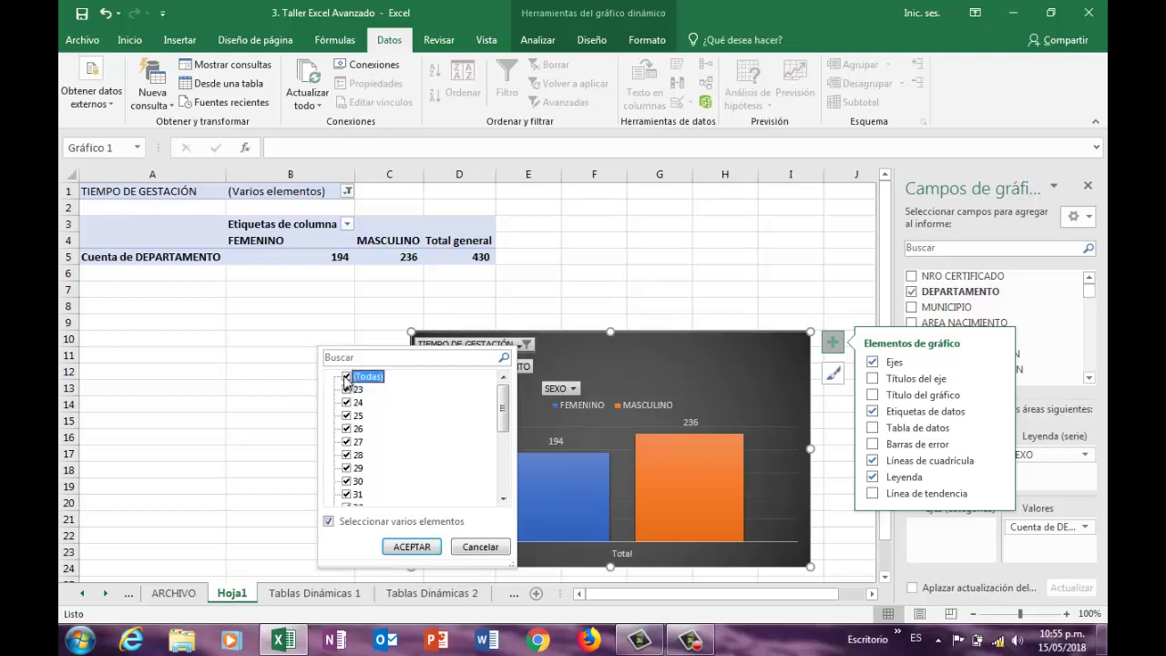
{"action": "left_click", "coordinate": [346, 389]}
{"action": "left_click", "coordinate": [346, 403]}
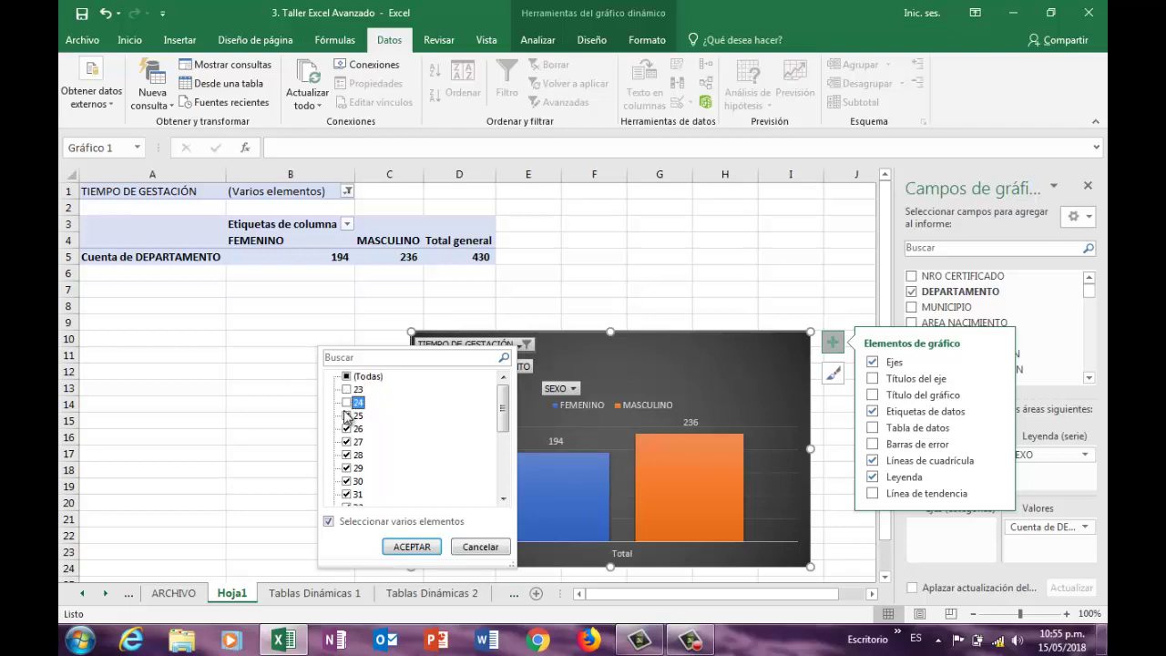
{"action": "left_click", "coordinate": [346, 416]}
{"action": "left_click", "coordinate": [346, 429]}
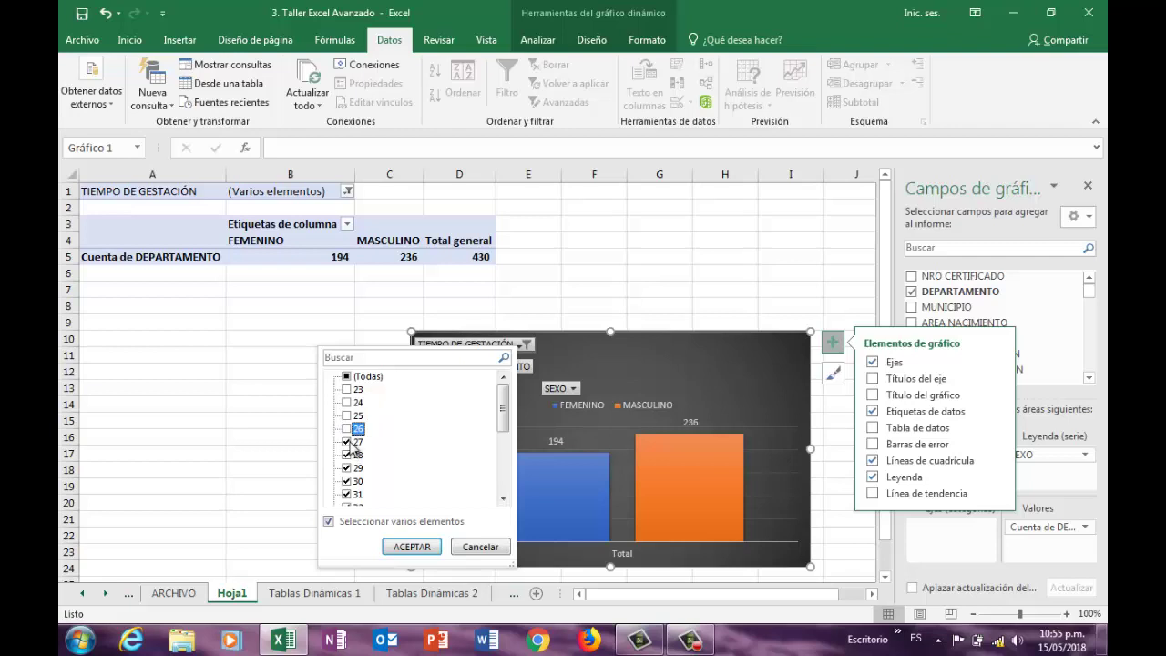
{"action": "left_click", "coordinate": [347, 442]}
{"action": "left_click", "coordinate": [347, 455]}
{"action": "left_click", "coordinate": [348, 467]}
{"action": "left_click", "coordinate": [347, 481]}
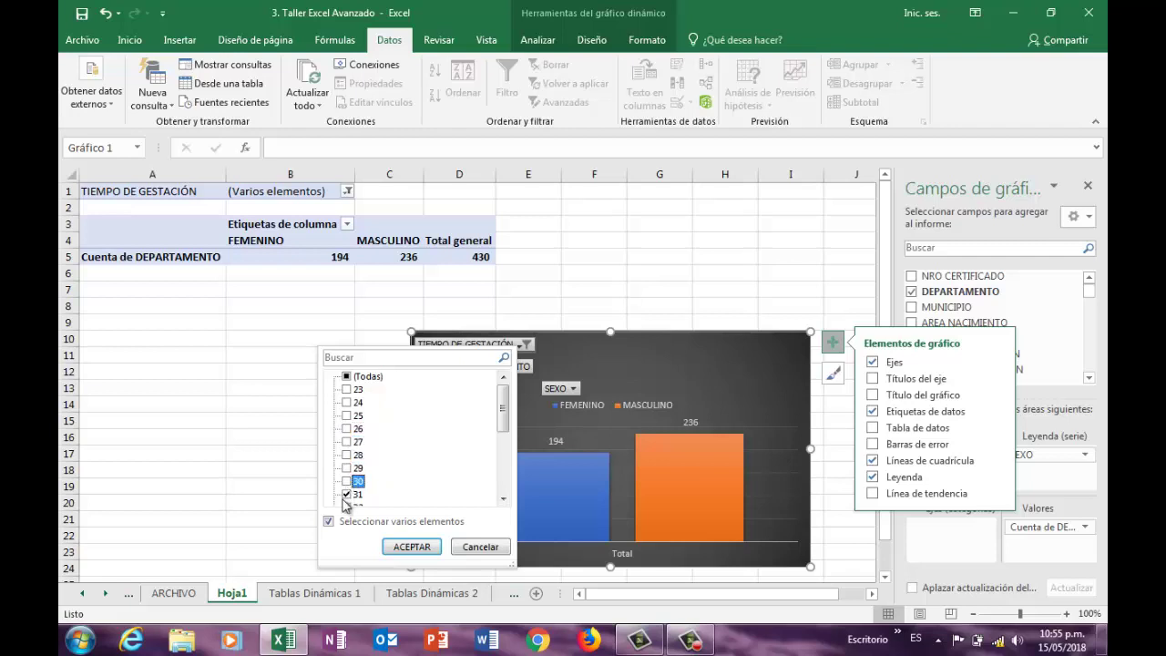
{"action": "left_click", "coordinate": [346, 494]}
{"action": "scroll", "coordinate": [364, 468], "scroll_direction": "down", "scroll_amount": 1}
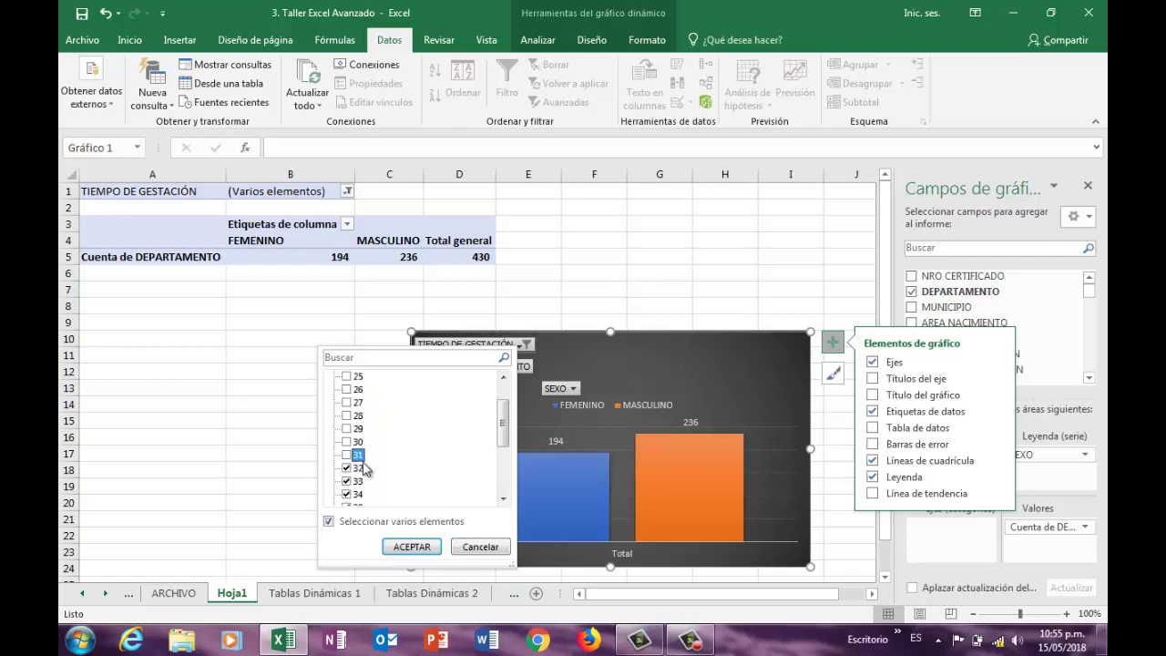
{"action": "left_click", "coordinate": [346, 468]}
{"action": "left_click", "coordinate": [346, 481]}
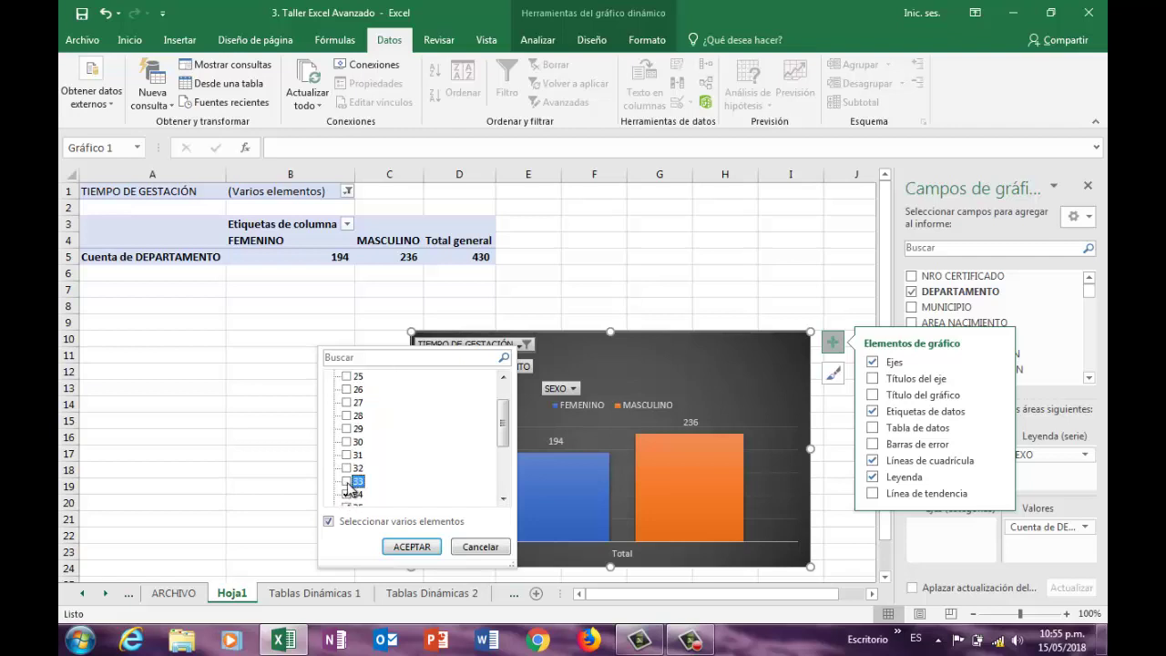
{"action": "left_click", "coordinate": [347, 494]}
{"action": "scroll", "coordinate": [347, 483], "scroll_direction": "down", "scroll_amount": 1}
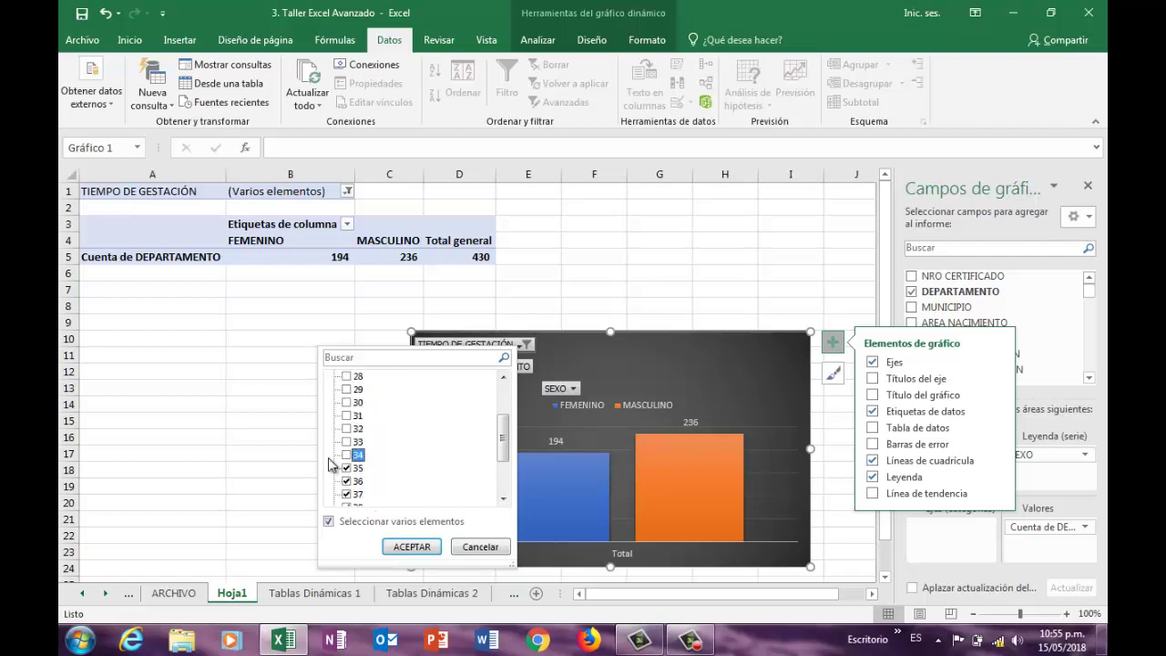
{"action": "left_click", "coordinate": [356, 468]}
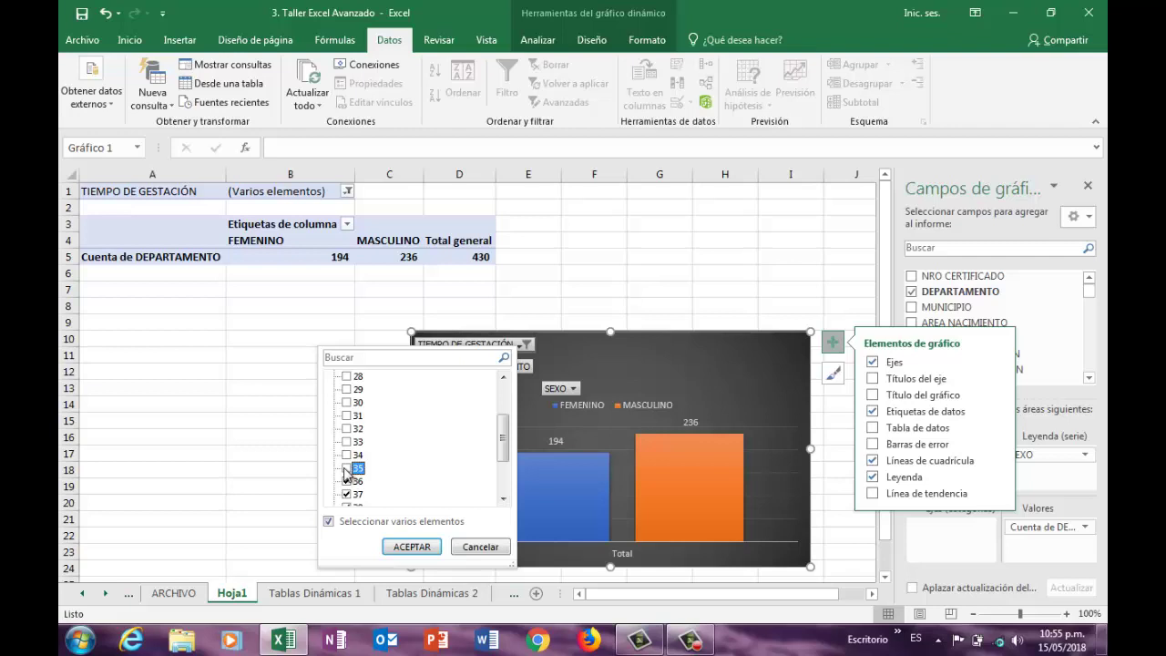
{"action": "left_click", "coordinate": [346, 479]}
{"action": "left_click", "coordinate": [412, 547]}
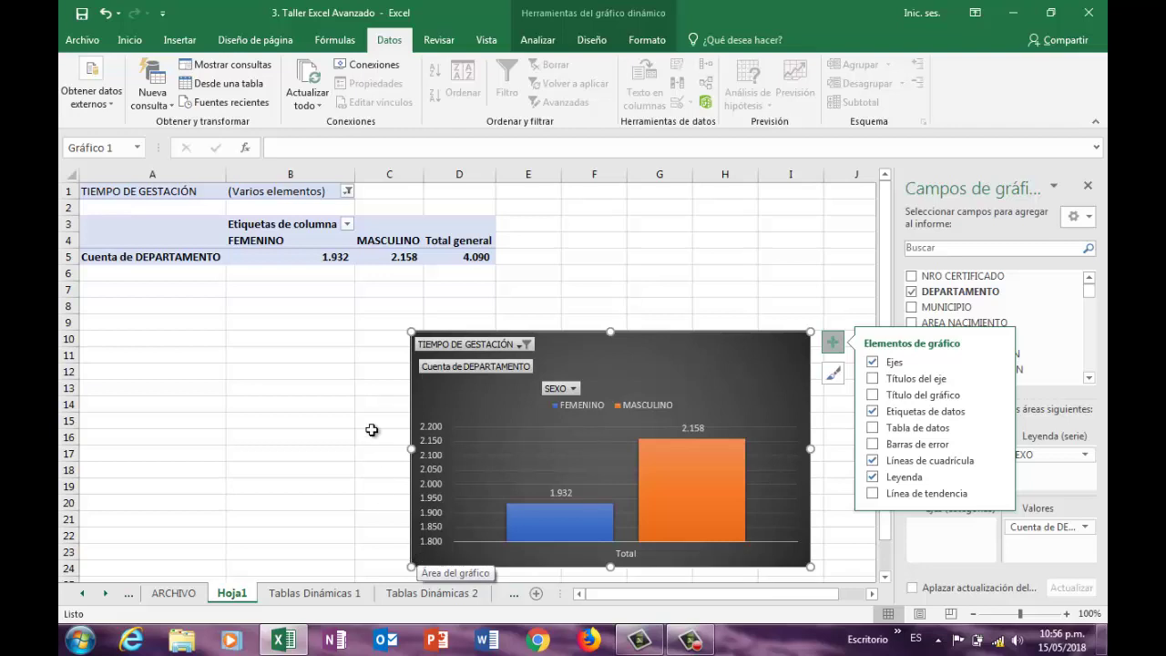
Step: Remove SEXO, TIEMPO DE GESTACIÓN and the DEPARTAMENTO count from the pivot chart's areas to empty it
{"action": "left_click", "coordinate": [626, 255]}
{"action": "left_click", "coordinate": [687, 356]}
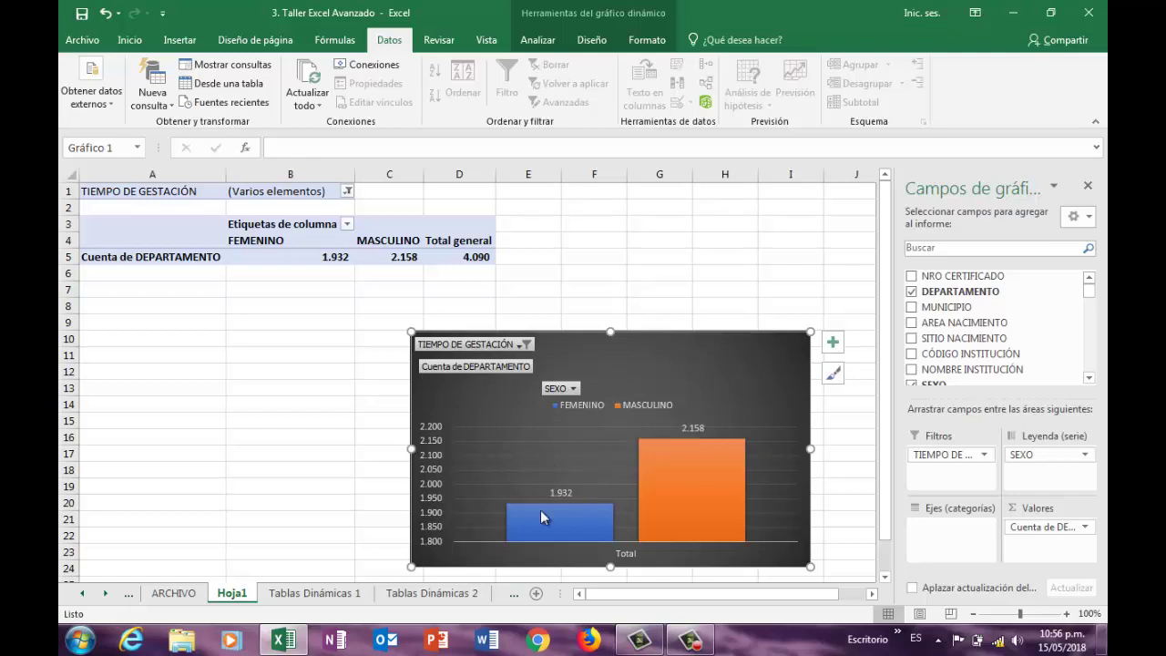
{"action": "mouse_move", "coordinate": [542, 524]}
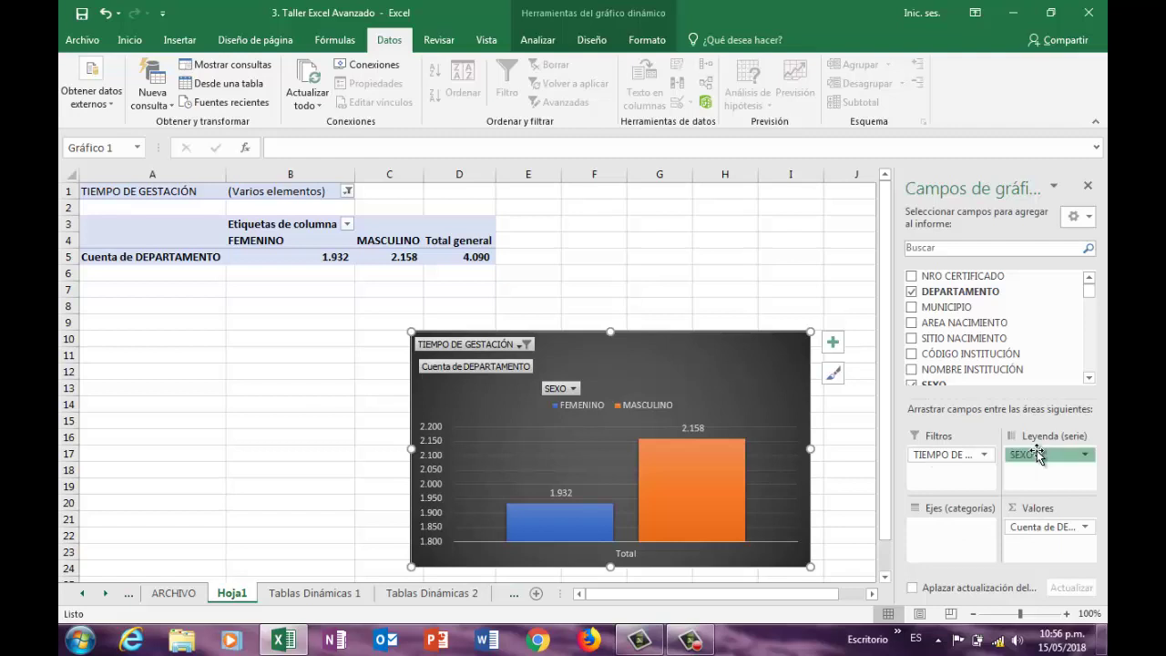
{"action": "left_click_drag", "start_coordinate": [1038, 456], "coordinate": [966, 328]}
{"action": "left_click_drag", "start_coordinate": [938, 453], "coordinate": [938, 369]}
{"action": "left_click_drag", "start_coordinate": [1066, 528], "coordinate": [982, 326]}
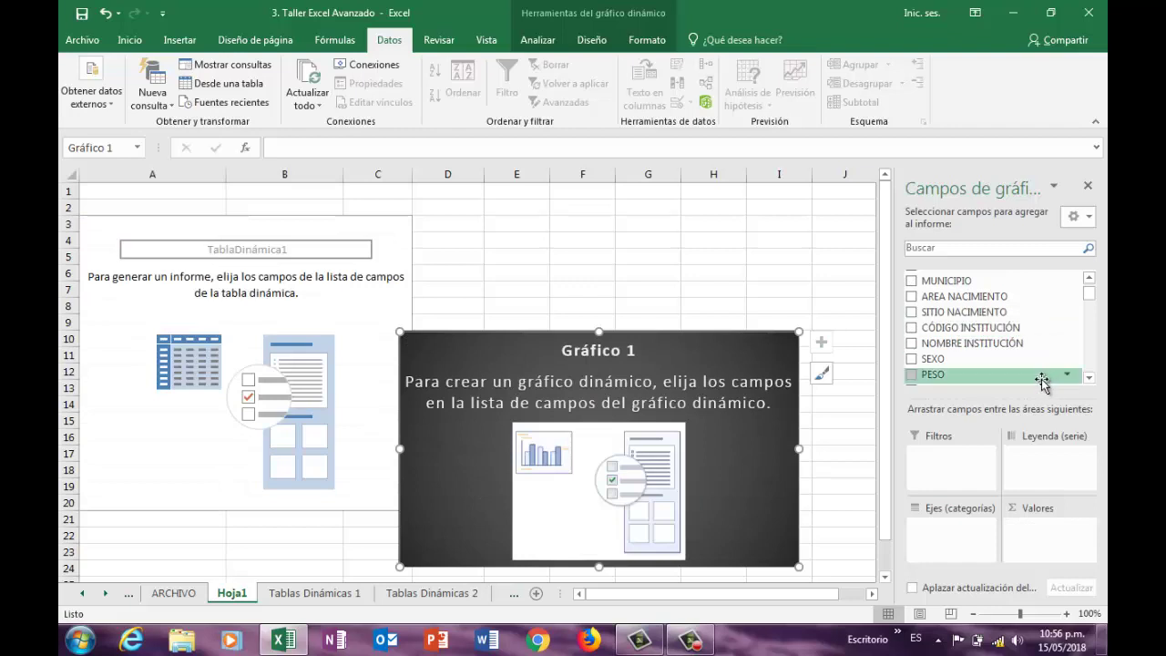
Step: Add the EDAD MADRE field to the empty pivot chart as its axis category
{"action": "left_click", "coordinate": [1089, 377]}
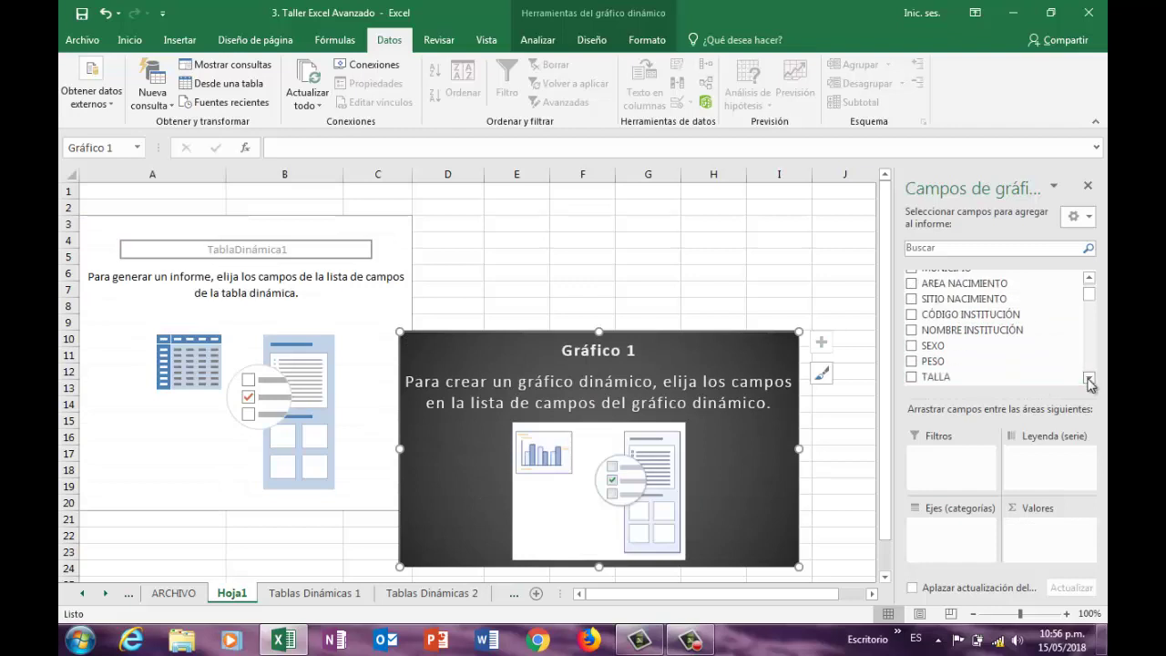
{"action": "double_click", "coordinate": [1089, 377]}
{"action": "left_click", "coordinate": [1089, 377]}
{"action": "double_click", "coordinate": [1089, 378]}
{"action": "double_click", "coordinate": [1088, 379]}
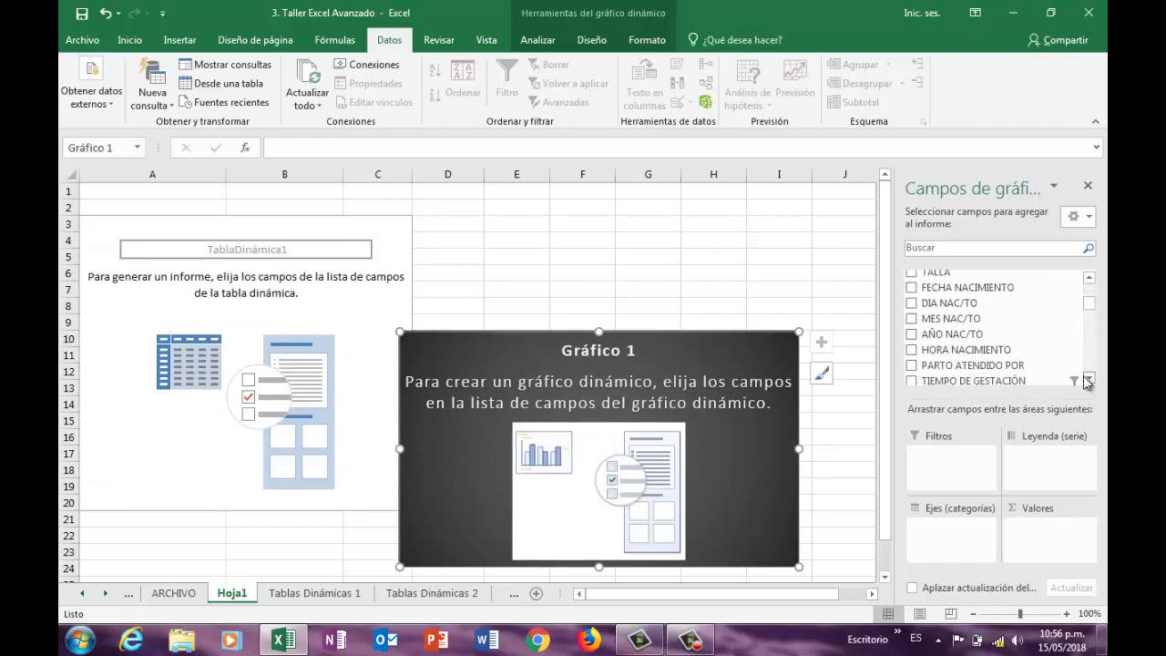
{"action": "left_click", "coordinate": [1089, 378]}
{"action": "double_click", "coordinate": [1090, 379]}
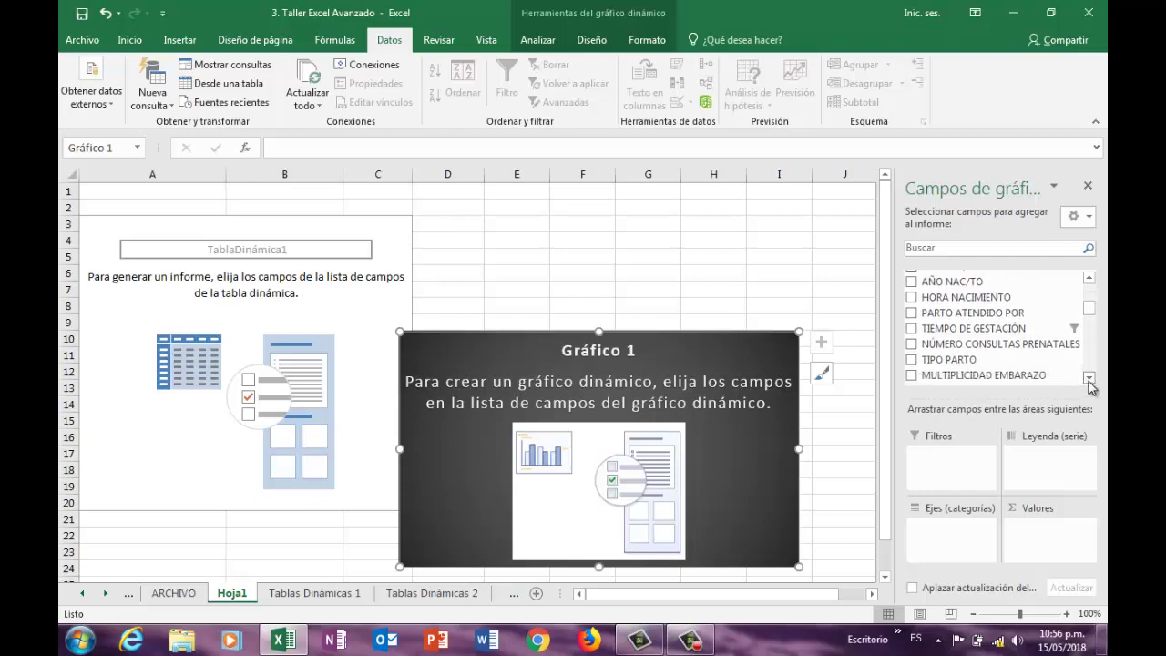
{"action": "left_click", "coordinate": [1089, 378]}
{"action": "double_click", "coordinate": [1089, 378]}
{"action": "double_click", "coordinate": [1089, 378]}
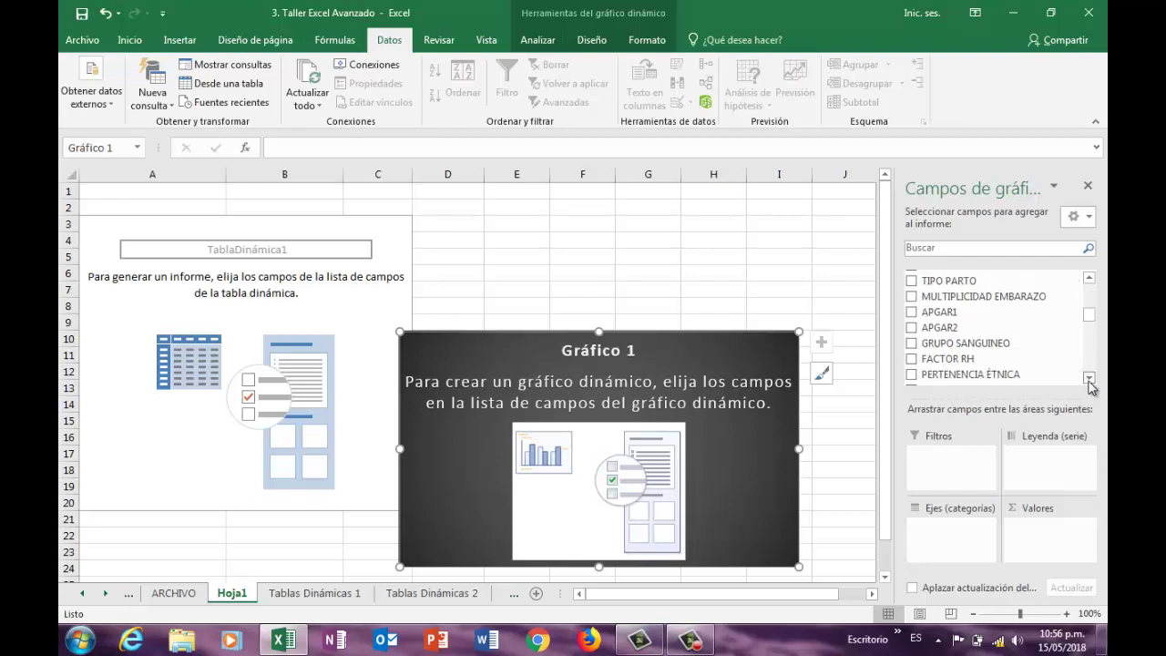
{"action": "double_click", "coordinate": [1089, 378]}
{"action": "left_click", "coordinate": [1089, 378]}
{"action": "left_click", "coordinate": [1089, 378]}
{"action": "left_click", "coordinate": [1089, 378]}
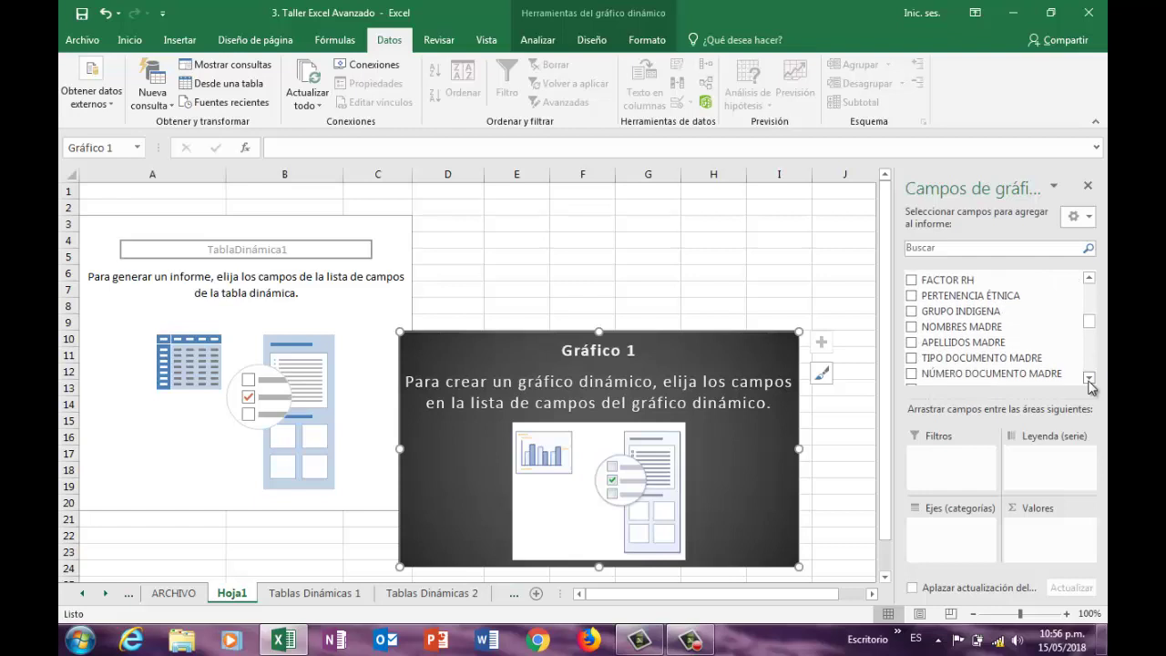
{"action": "left_click", "coordinate": [1089, 378]}
{"action": "double_click", "coordinate": [1089, 378]}
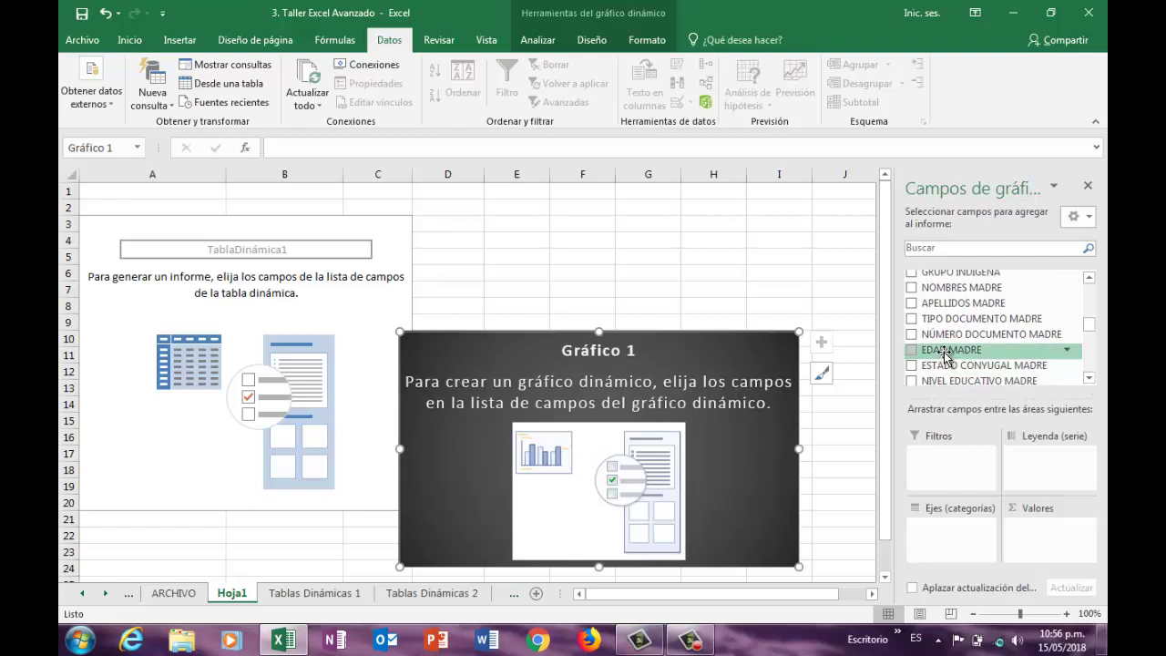
{"action": "left_click_drag", "start_coordinate": [948, 352], "coordinate": [957, 544]}
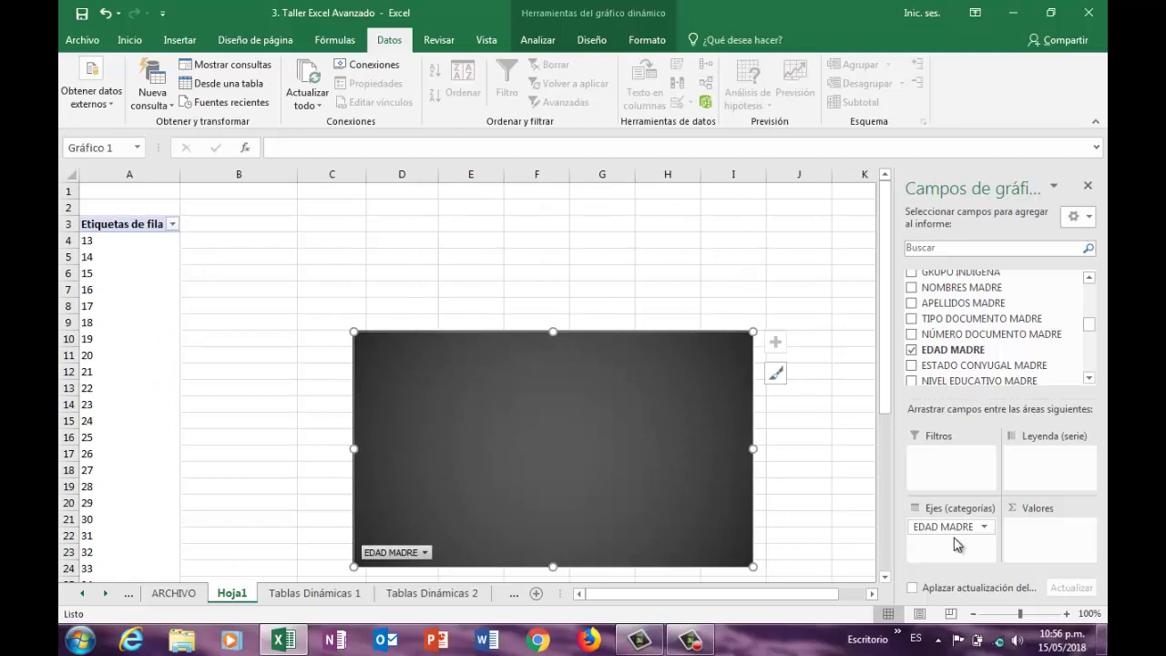
Step: Add NÚMERO EMBARAZOS as the pivot chart's value field
{"action": "left_click", "coordinate": [1089, 378]}
{"action": "left_click", "coordinate": [1089, 378]}
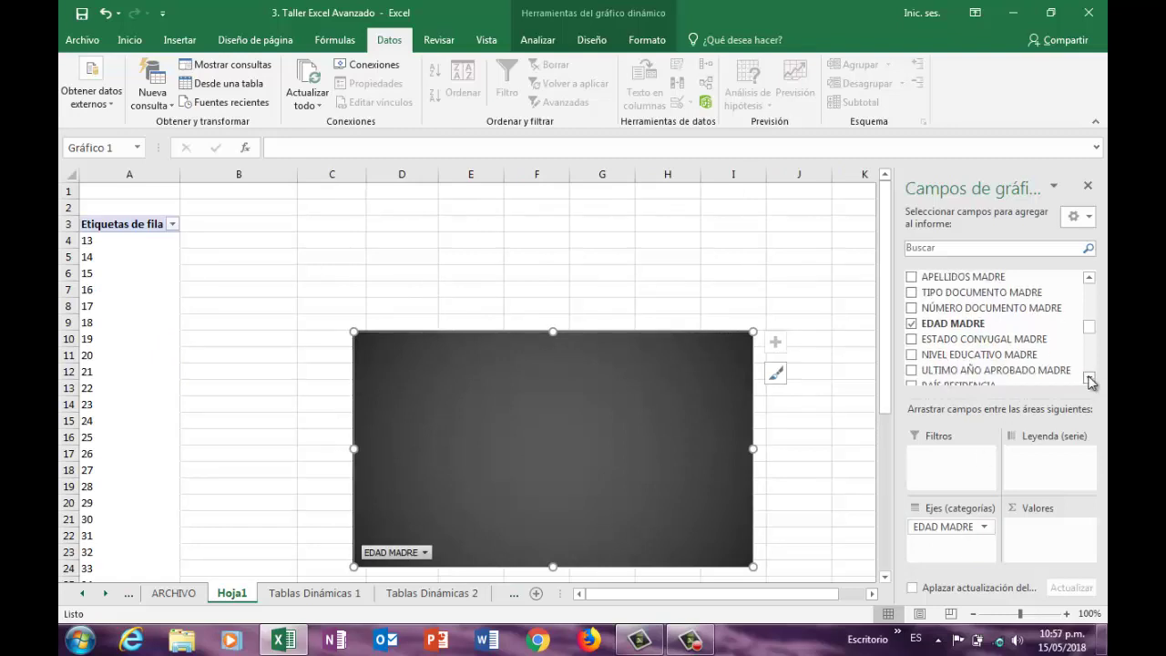
{"action": "left_click", "coordinate": [1089, 378]}
{"action": "double_click", "coordinate": [1089, 378]}
{"action": "left_click", "coordinate": [1089, 378]}
{"action": "left_click", "coordinate": [1089, 378]}
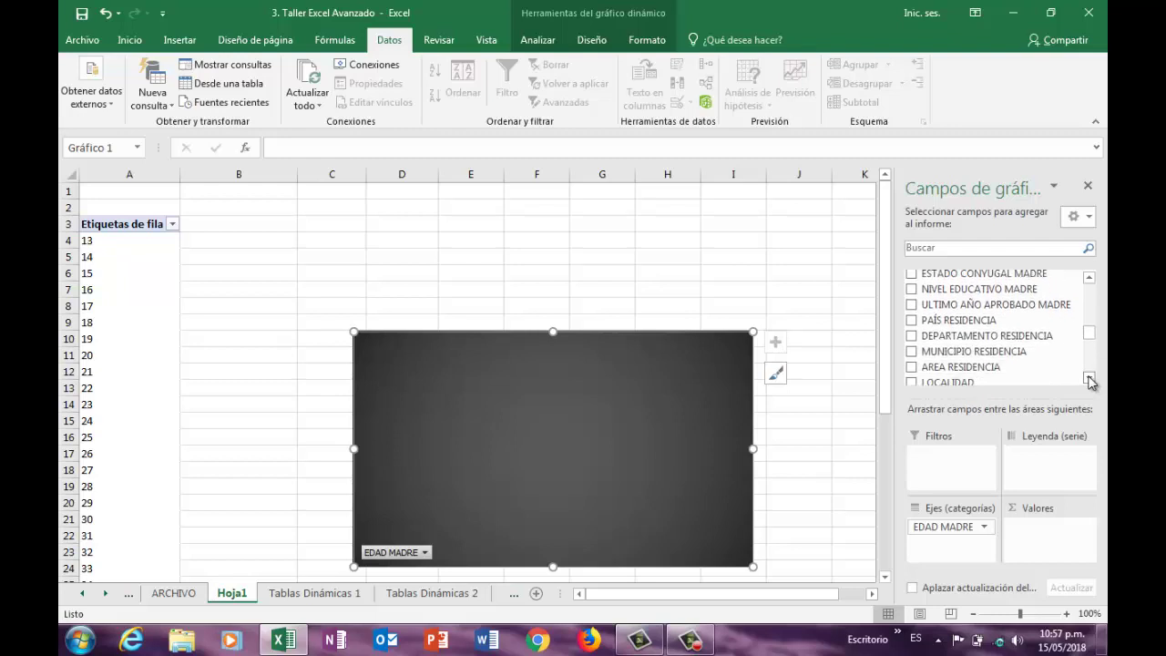
{"action": "left_click", "coordinate": [1089, 378]}
{"action": "left_click", "coordinate": [1089, 378]}
{"action": "left_click", "coordinate": [1089, 378]}
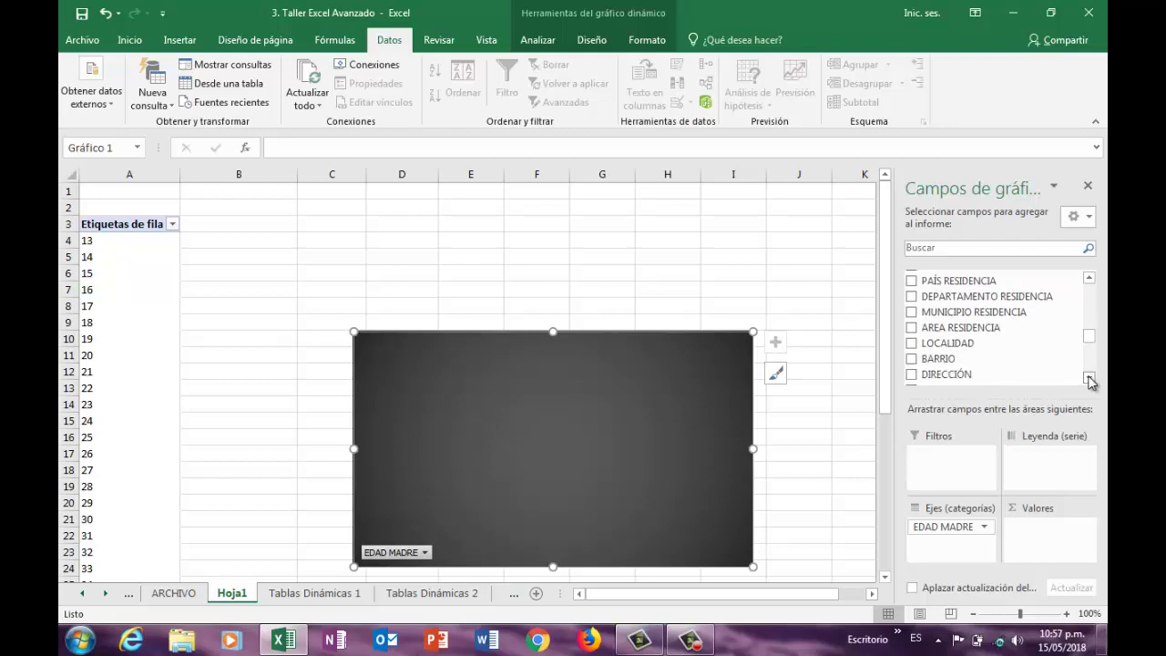
{"action": "left_click", "coordinate": [1089, 378]}
{"action": "left_click", "coordinate": [1089, 378]}
{"action": "left_click", "coordinate": [1089, 378]}
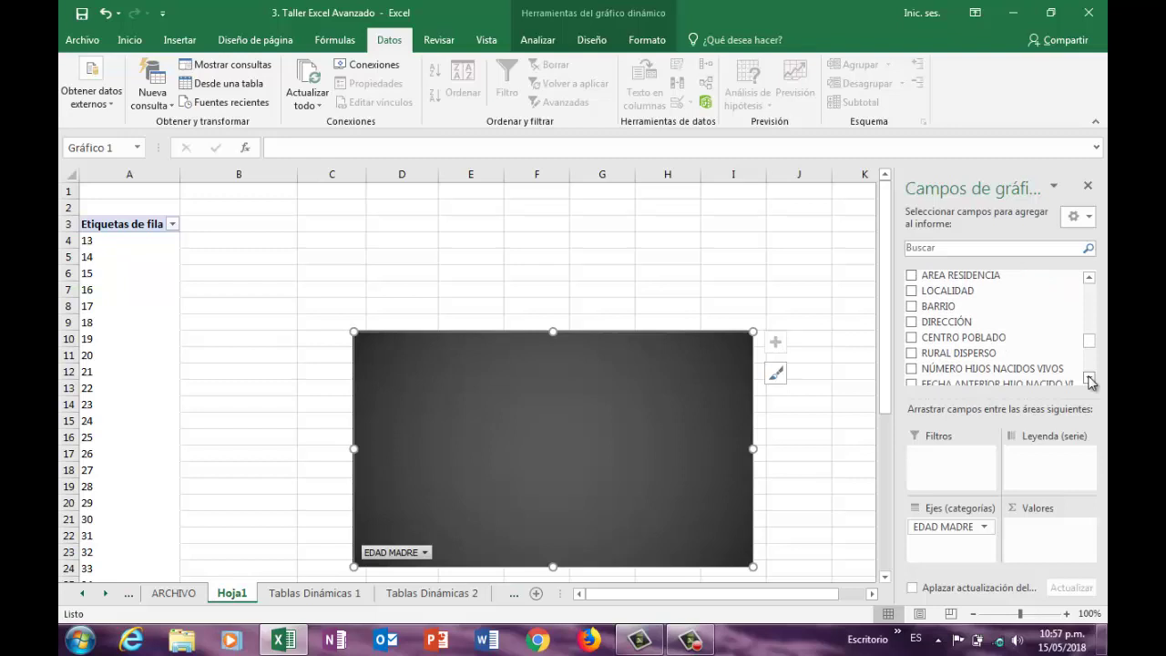
{"action": "left_click", "coordinate": [1089, 378]}
{"action": "left_click", "coordinate": [1089, 378]}
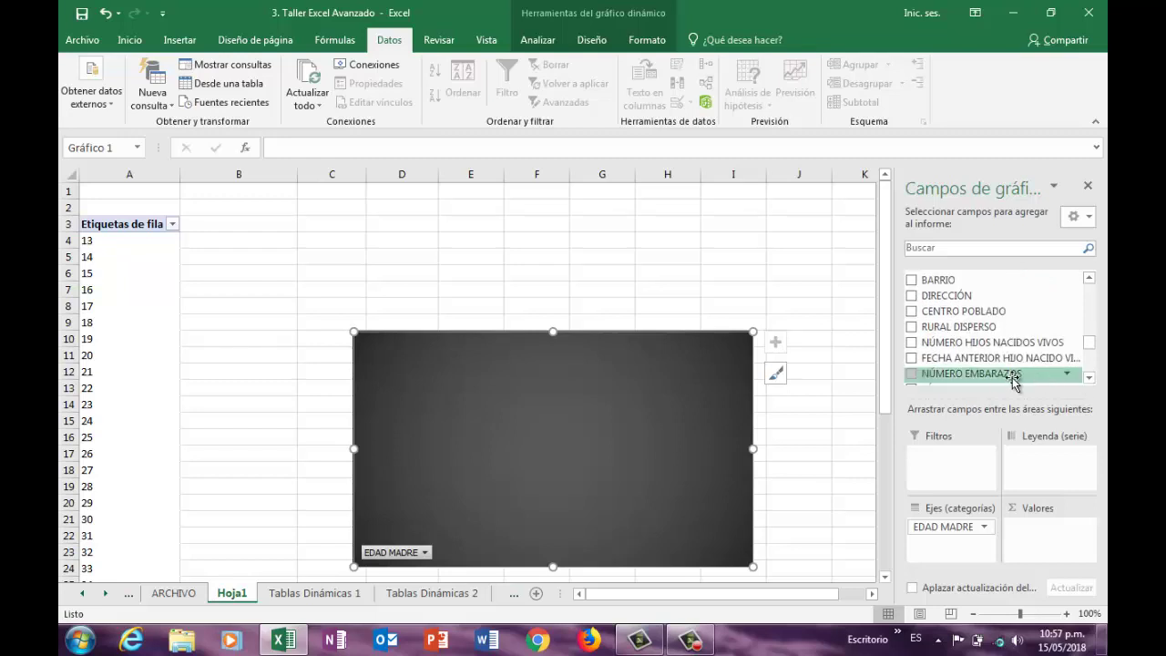
{"action": "left_click_drag", "start_coordinate": [971, 372], "coordinate": [1061, 528]}
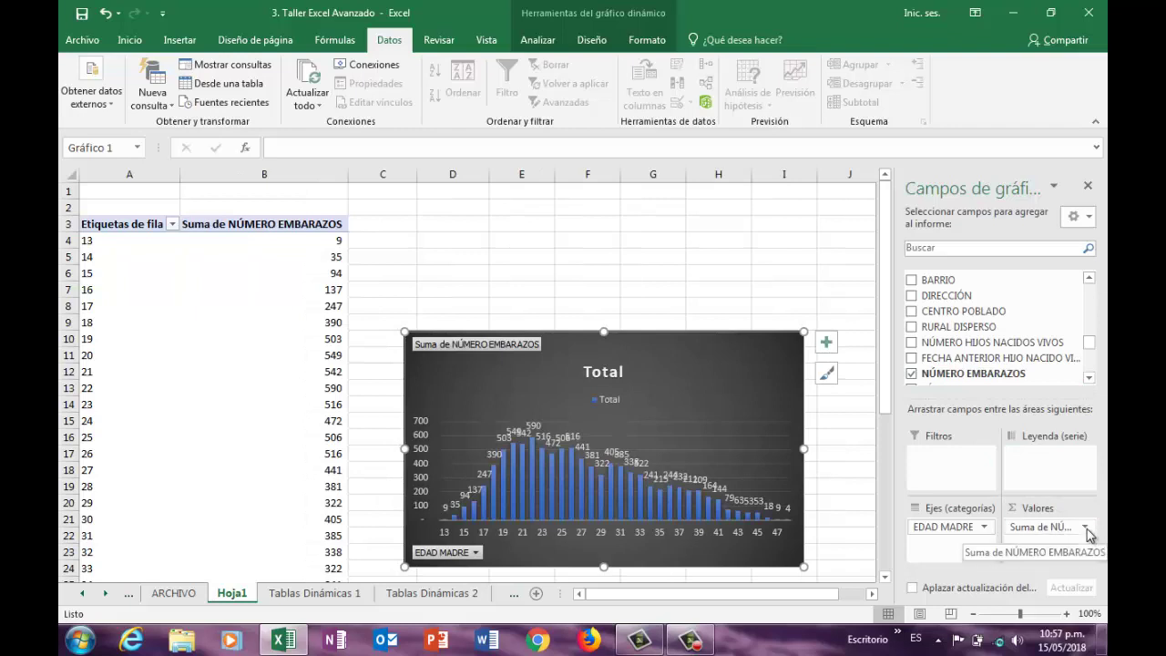
Step: Change the summary calculation of the NÚMERO EMBARAZOS value field to Promedio
{"action": "left_click", "coordinate": [1086, 527]}
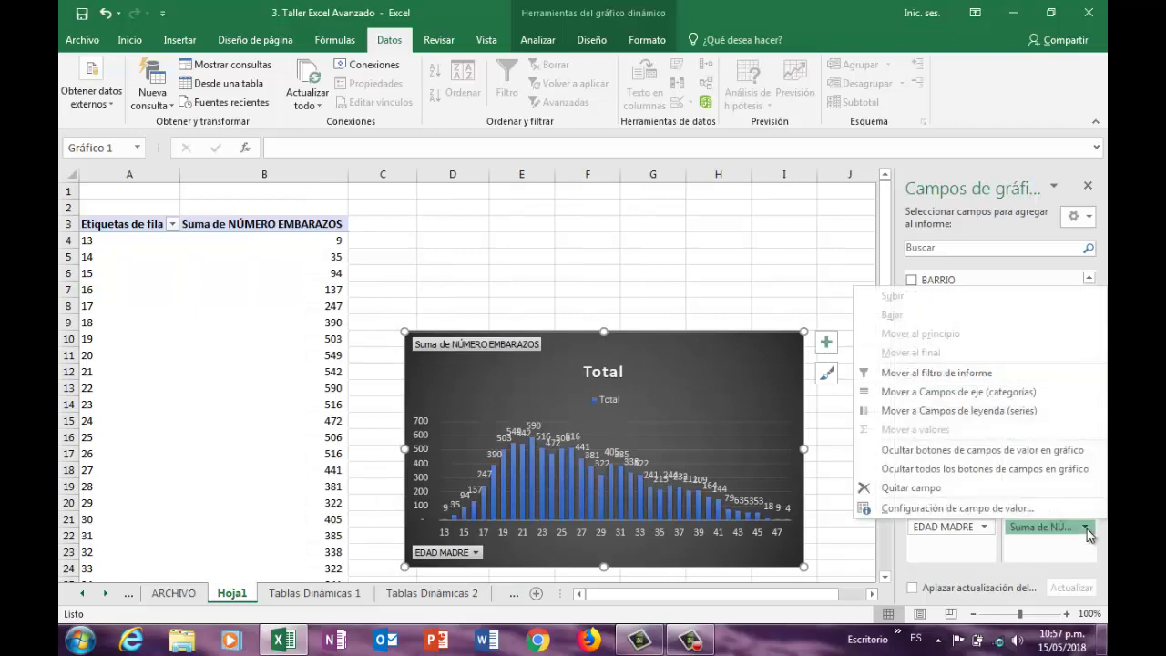
{"action": "left_click", "coordinate": [952, 508]}
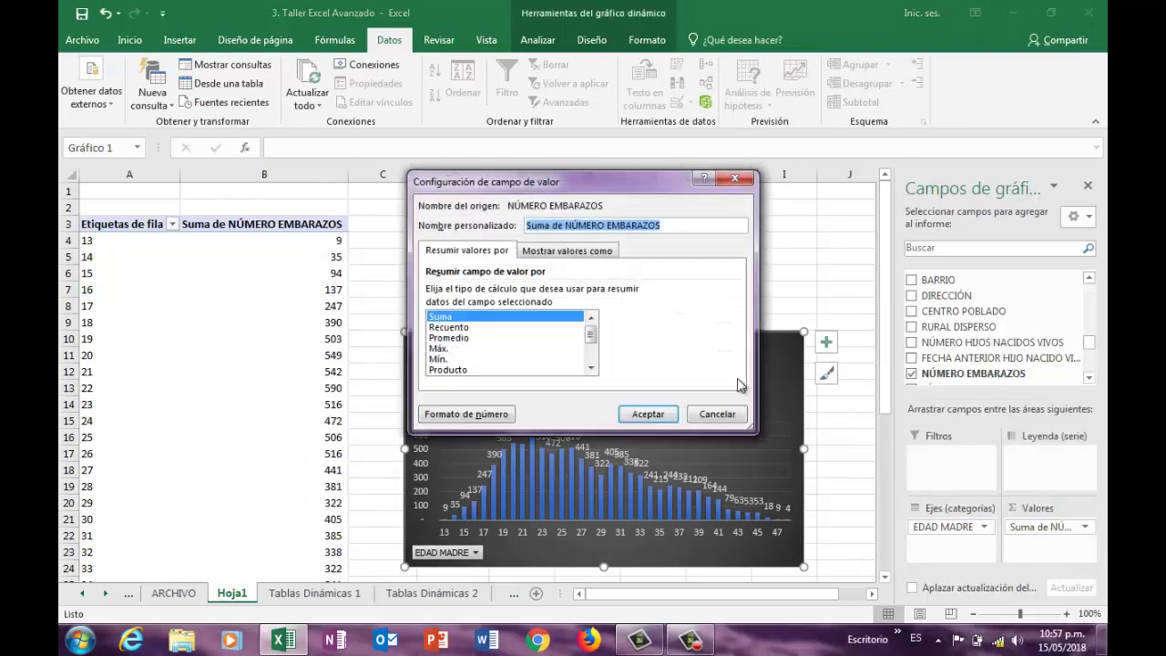
{"action": "left_click", "coordinate": [451, 338]}
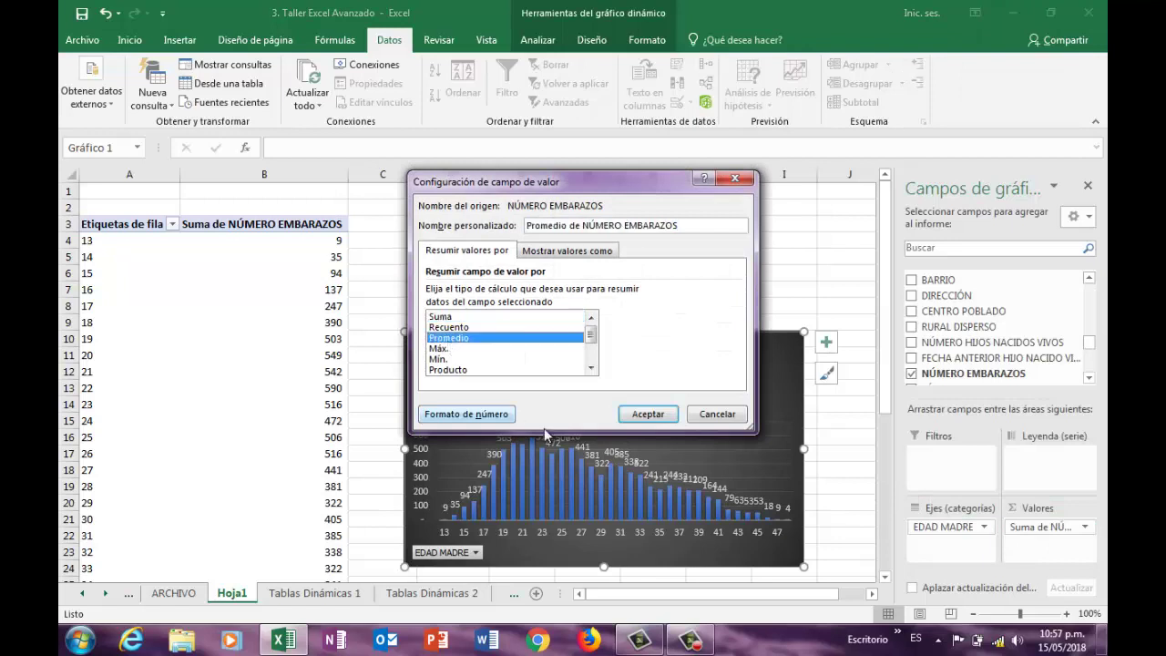
{"action": "left_click", "coordinate": [661, 416]}
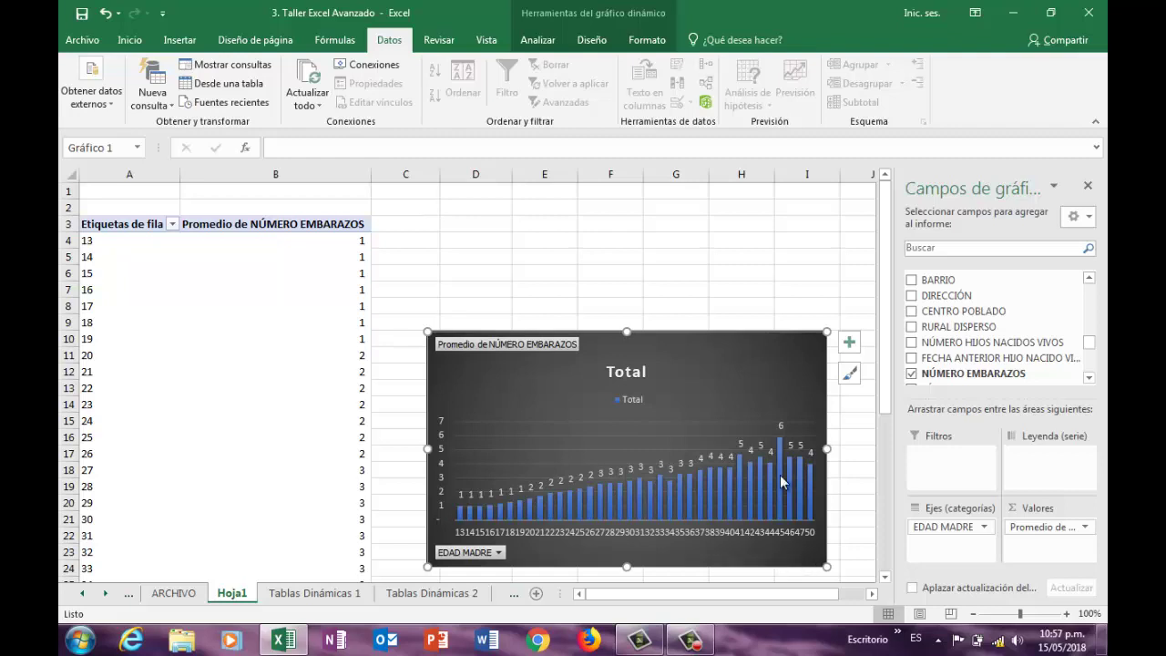
Step: Set the summary calculation of the NÚMERO EMBARAZOS value field back to Suma
{"action": "mouse_move", "coordinate": [780, 461]}
{"action": "left_click", "coordinate": [1086, 530]}
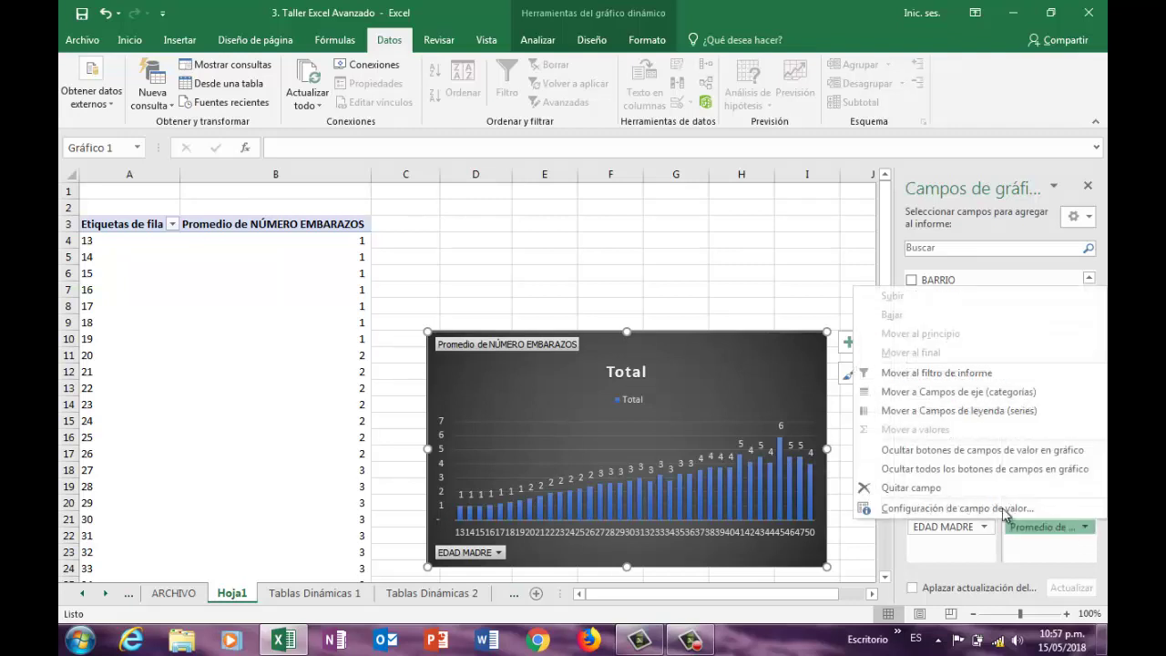
{"action": "left_click", "coordinate": [820, 509]}
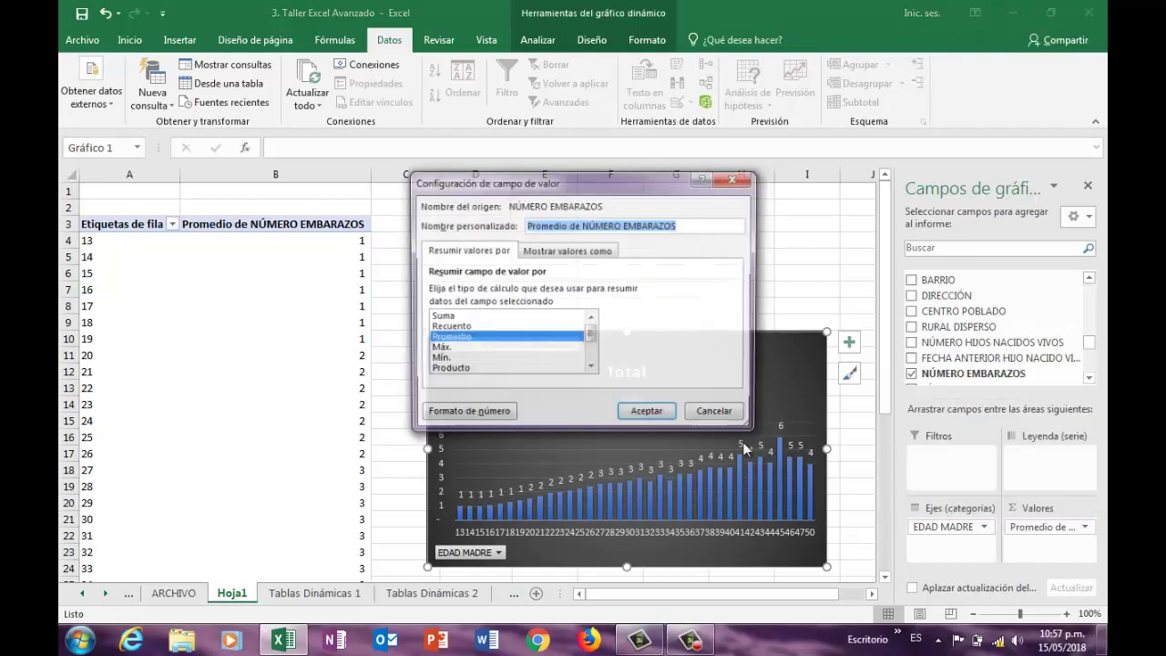
{"action": "left_click", "coordinate": [444, 316]}
{"action": "left_click", "coordinate": [648, 414]}
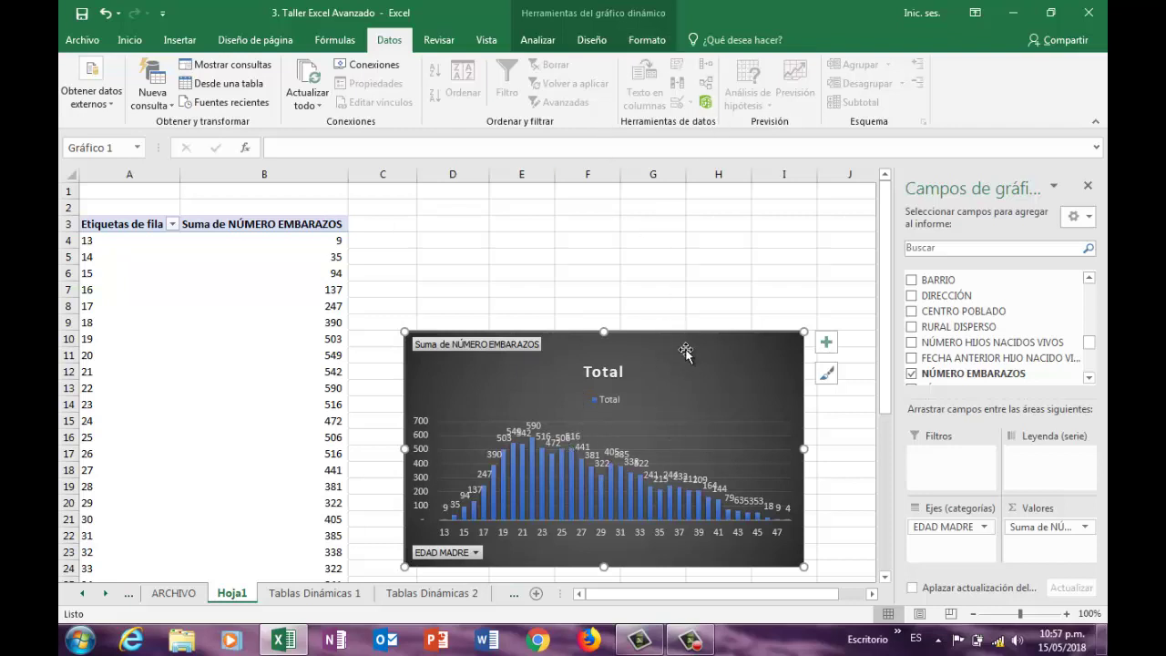
Step: Change the pivot chart's type to Barra agrupada
{"action": "left_click", "coordinate": [536, 40]}
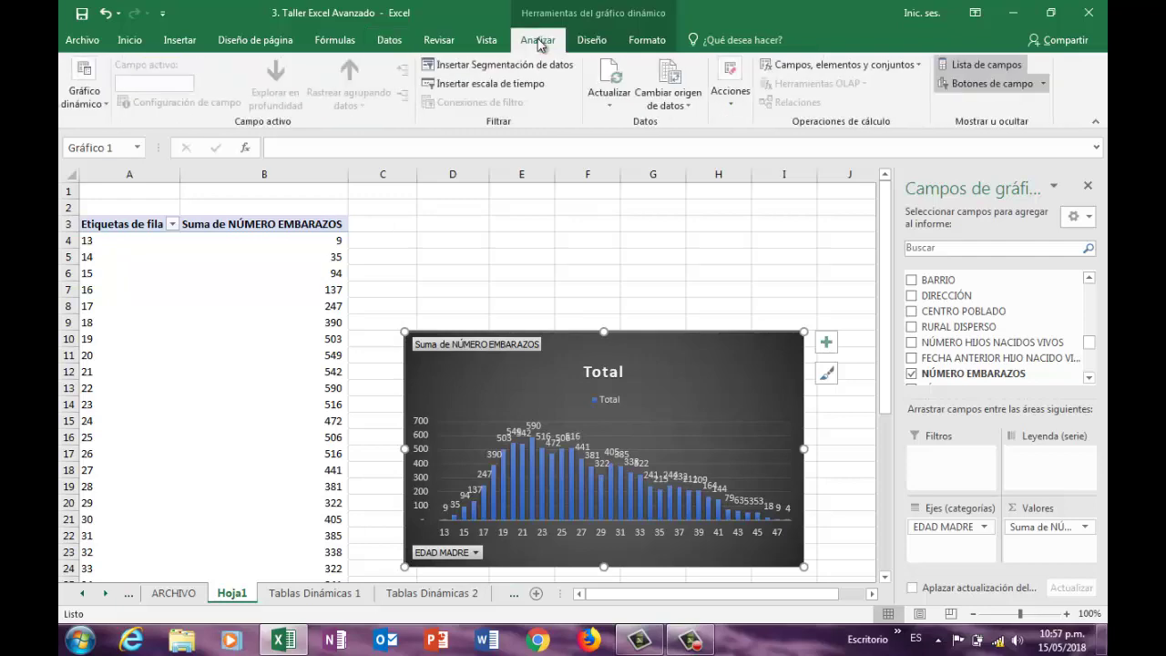
{"action": "left_click", "coordinate": [592, 40]}
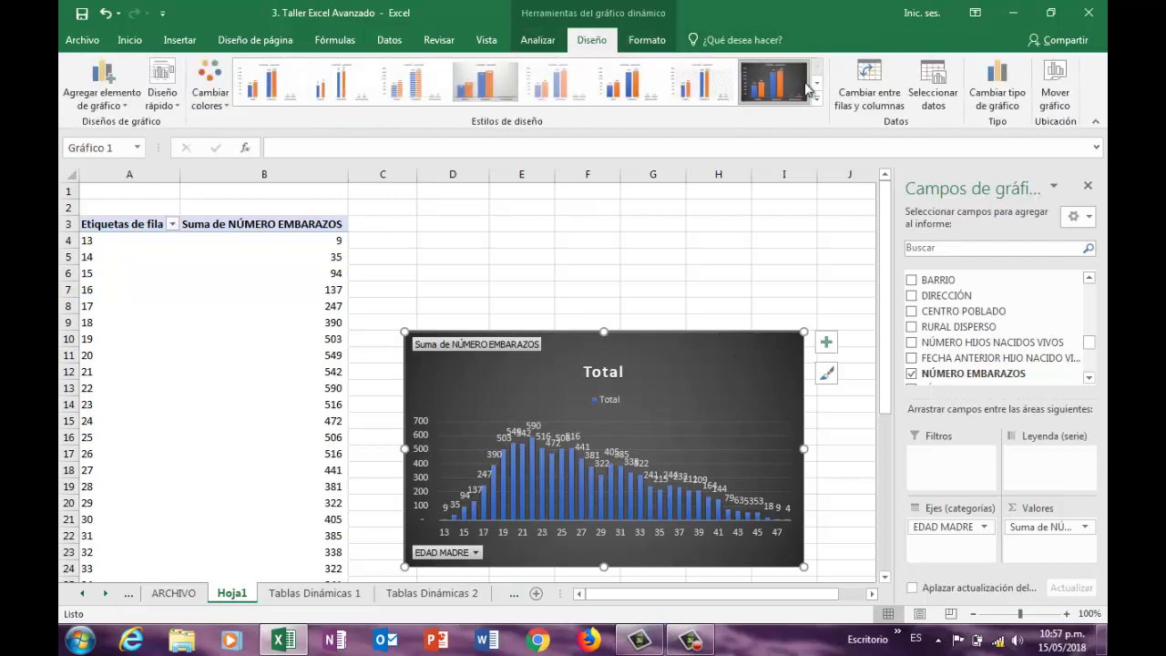
{"action": "left_click", "coordinate": [1000, 96]}
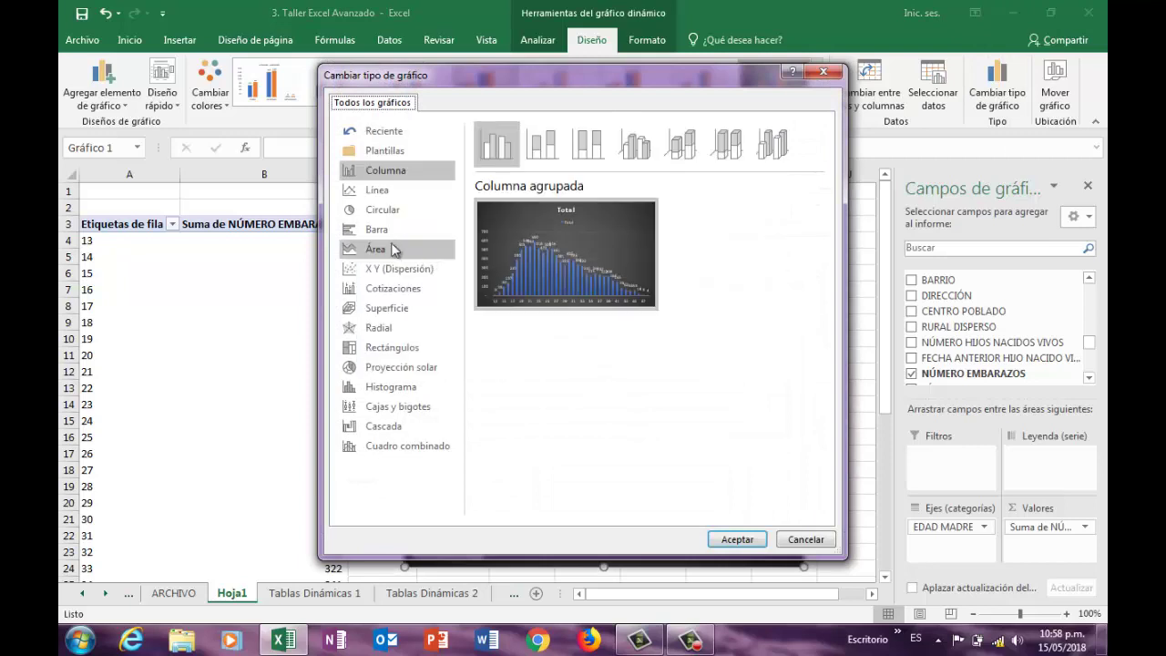
{"action": "left_click", "coordinate": [383, 232]}
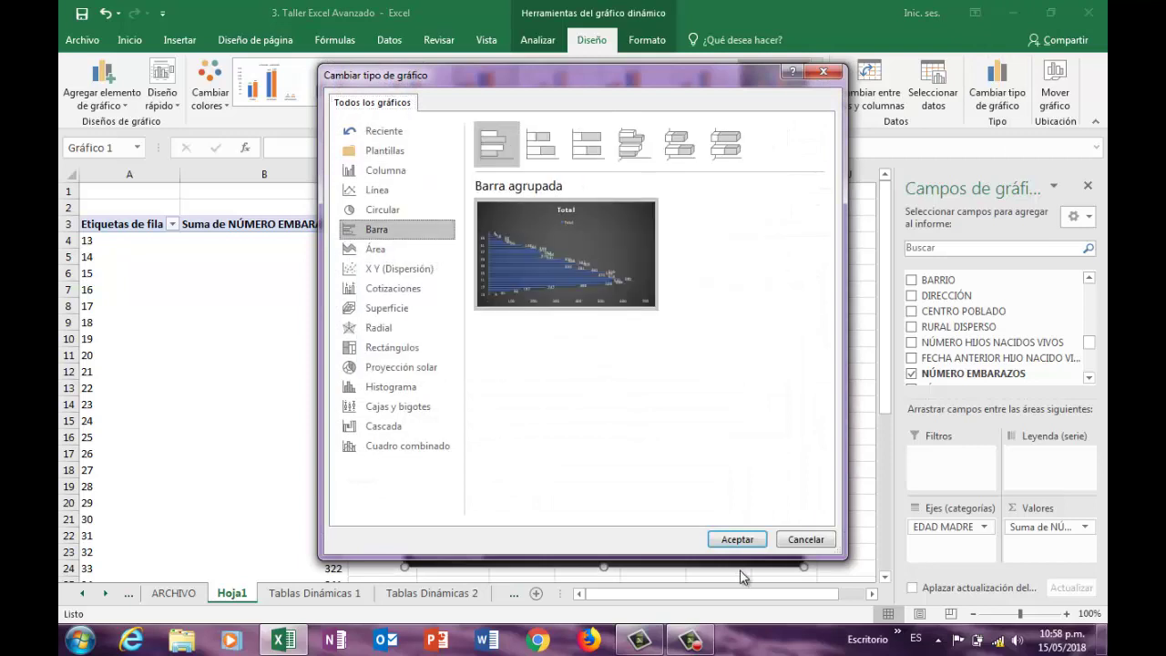
{"action": "left_click", "coordinate": [737, 540]}
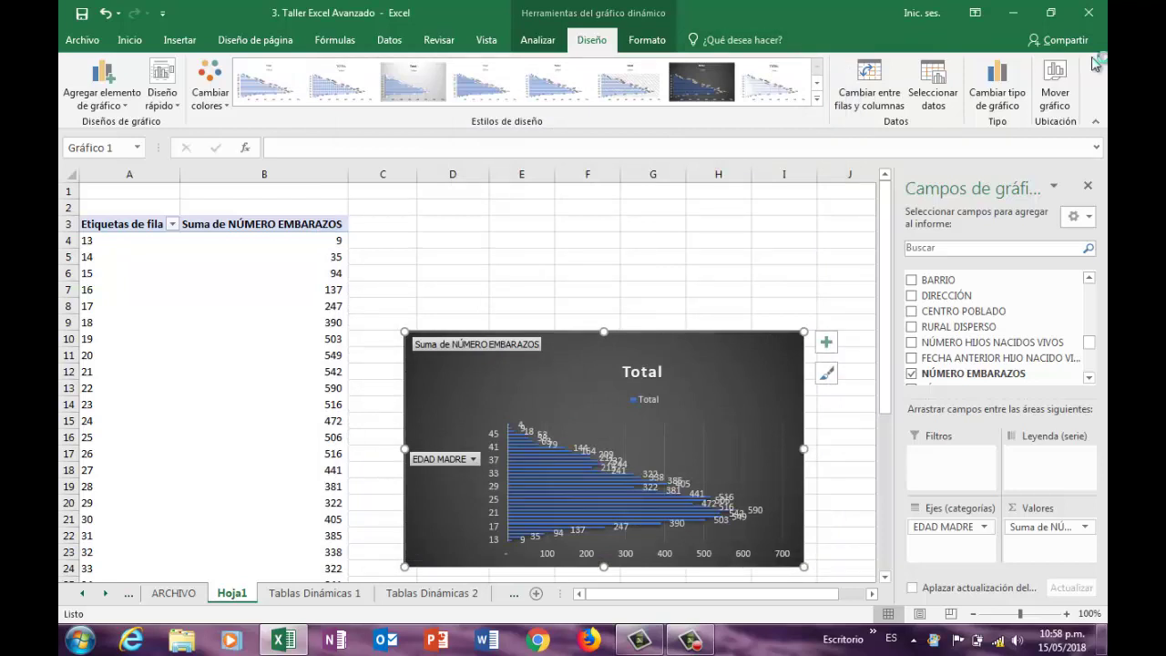
Step: Set the pivot chart's type back to Columna agrupada
{"action": "left_click", "coordinate": [993, 101]}
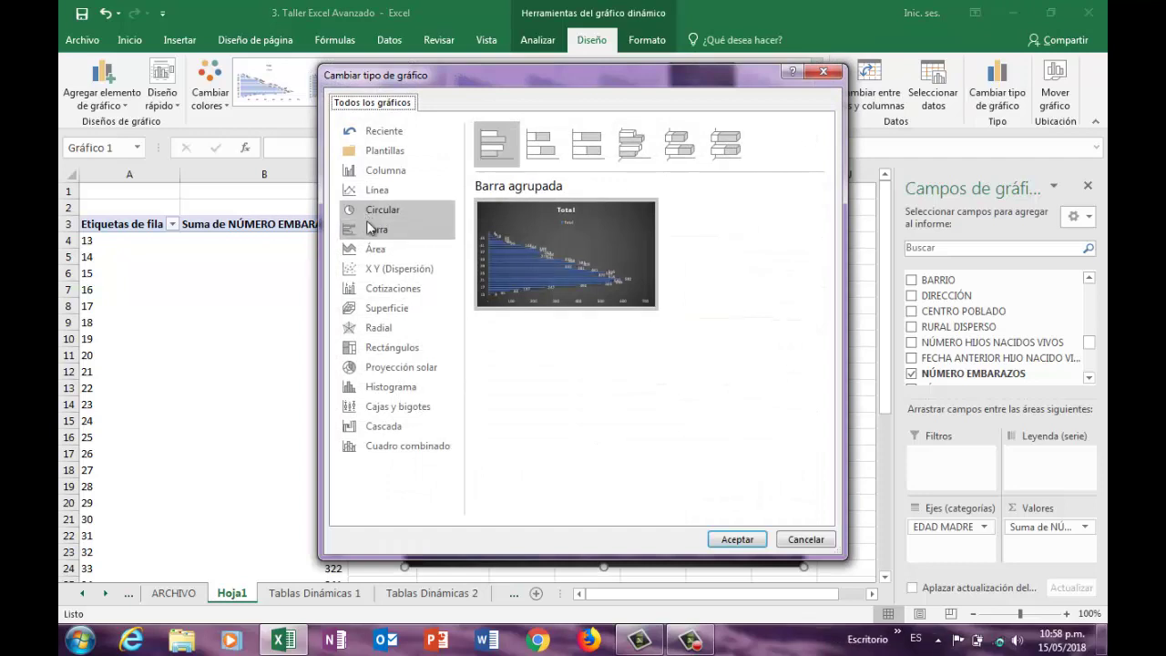
{"action": "left_click", "coordinate": [369, 173]}
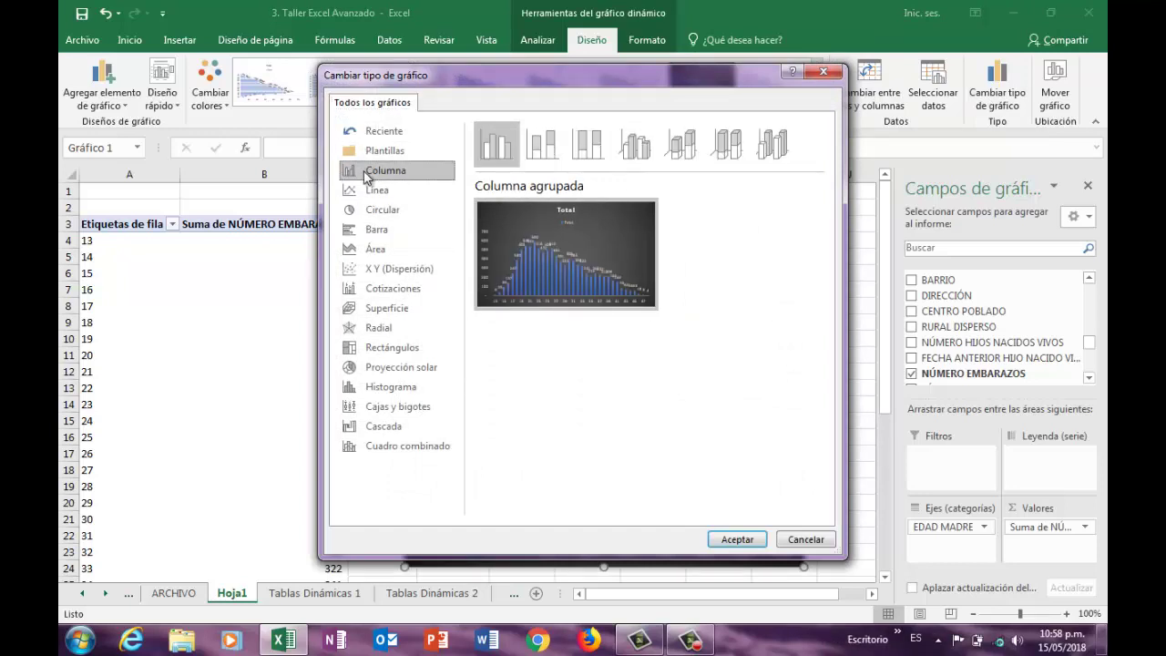
{"action": "left_click", "coordinate": [715, 541]}
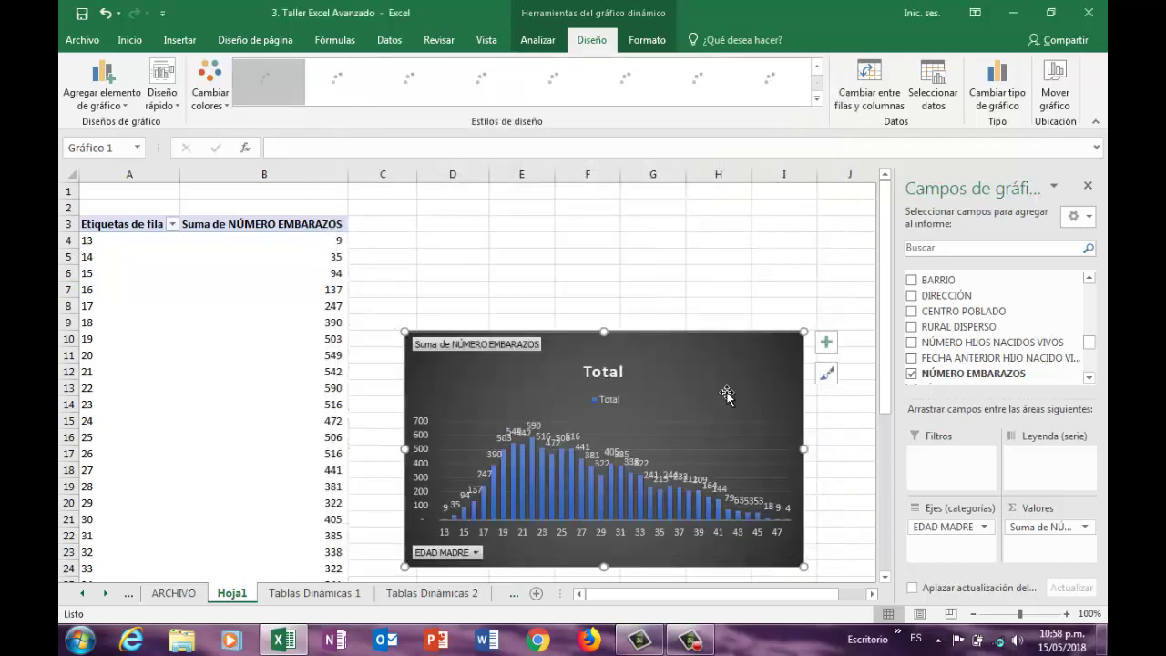
Step: Remove the data labels from the pivot chart and move it up to start at about row 5
{"action": "left_click", "coordinate": [826, 350]}
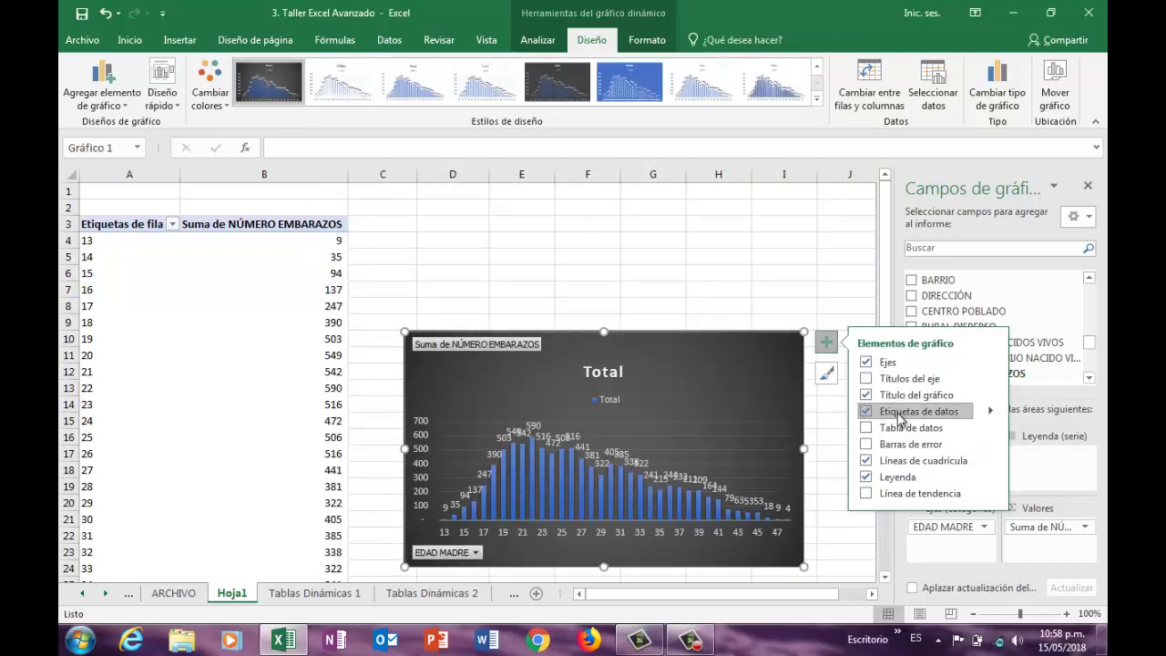
{"action": "left_click", "coordinate": [901, 417]}
{"action": "left_click_drag", "start_coordinate": [727, 359], "coordinate": [722, 280]}
{"action": "left_click", "coordinate": [715, 204]}
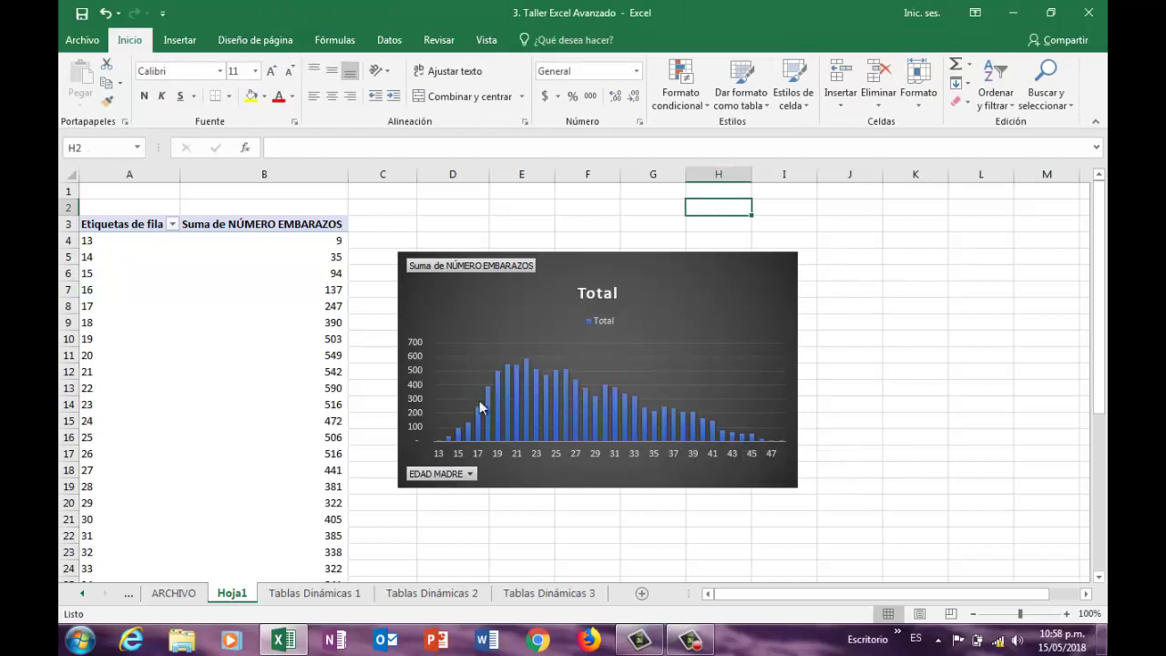
Step: Enlarge the pivot chart slightly in width and height so its age axis has more room
{"action": "mouse_move", "coordinate": [524, 371]}
{"action": "left_click", "coordinate": [775, 267]}
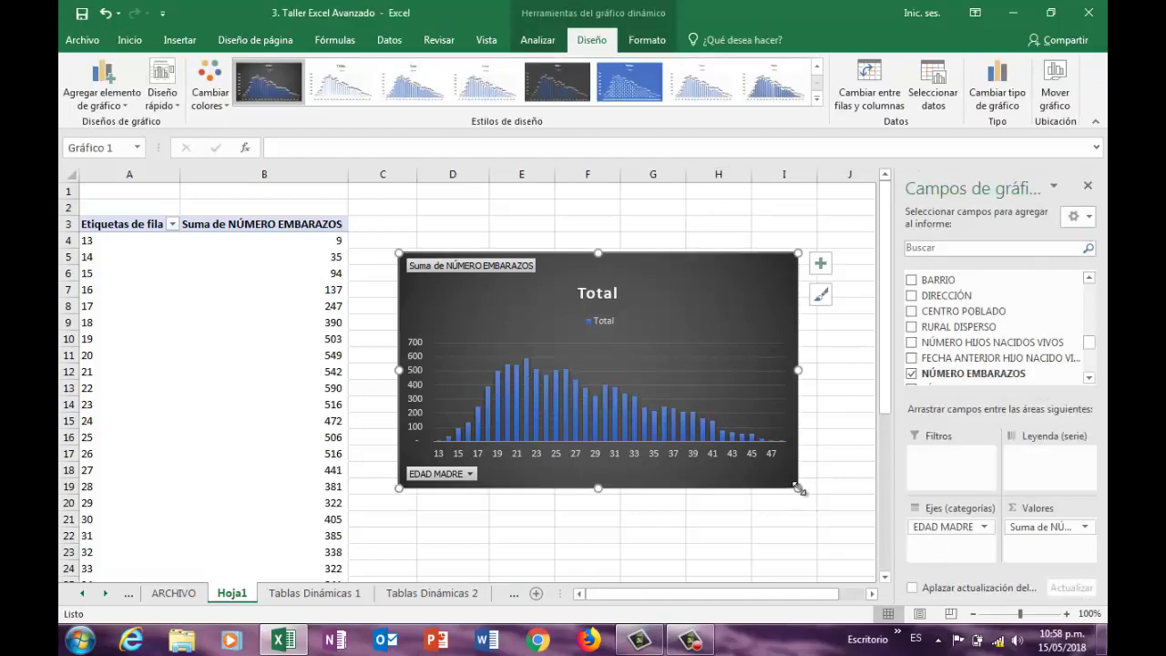
{"action": "left_click_drag", "start_coordinate": [798, 488], "coordinate": [837, 514]}
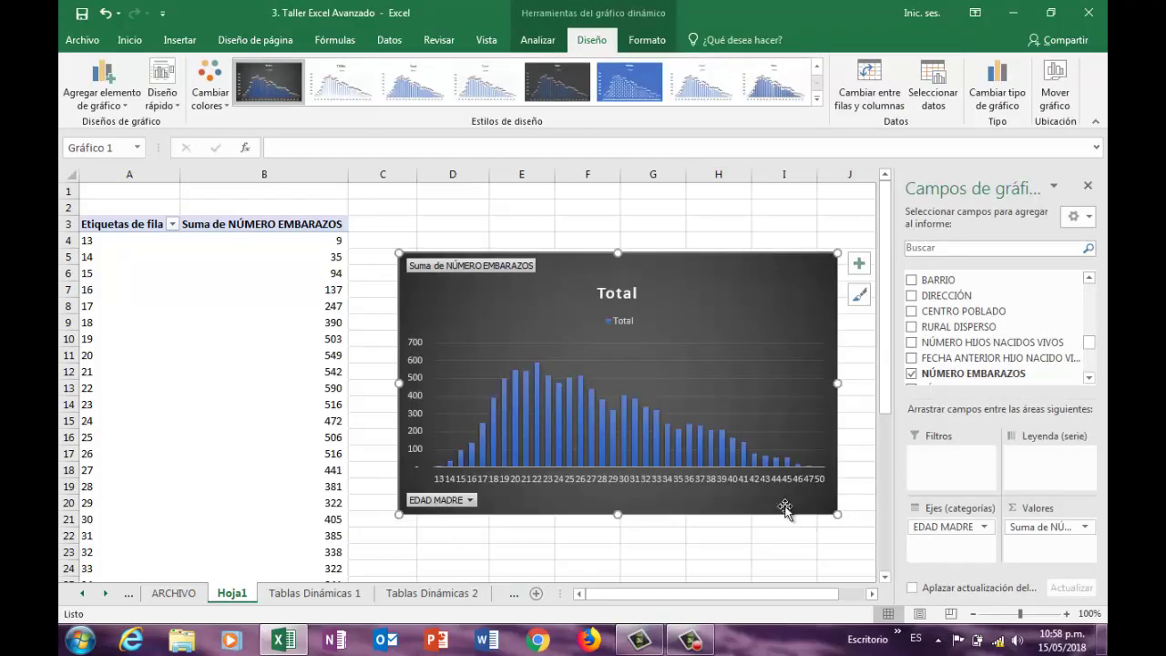
Step: Check the value of the age 22 column in the chart against the age 22 row of the pivot table
{"action": "left_click", "coordinate": [539, 380]}
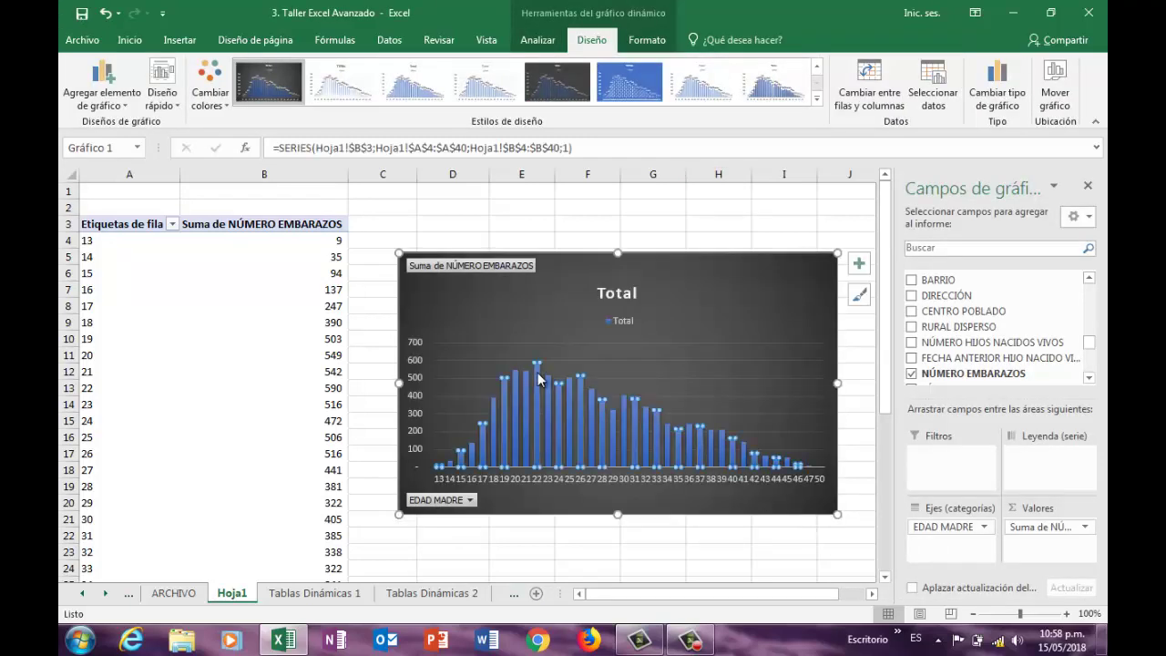
{"action": "left_click", "coordinate": [758, 274]}
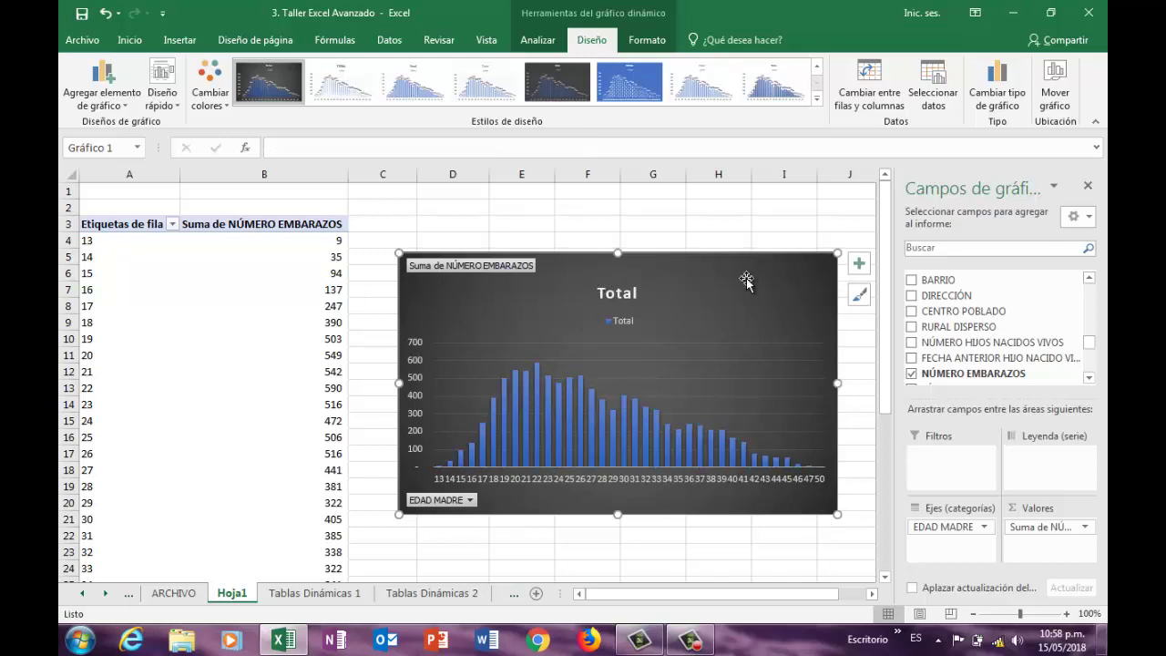
{"action": "mouse_move", "coordinate": [539, 374]}
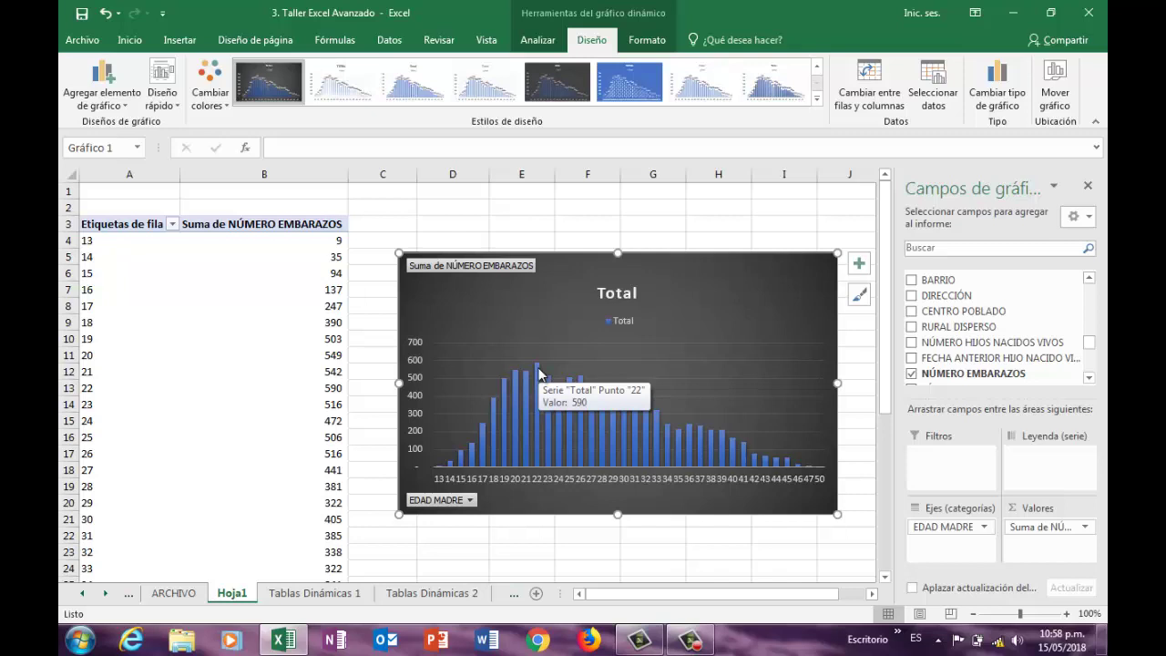
{"action": "left_click", "coordinate": [333, 386]}
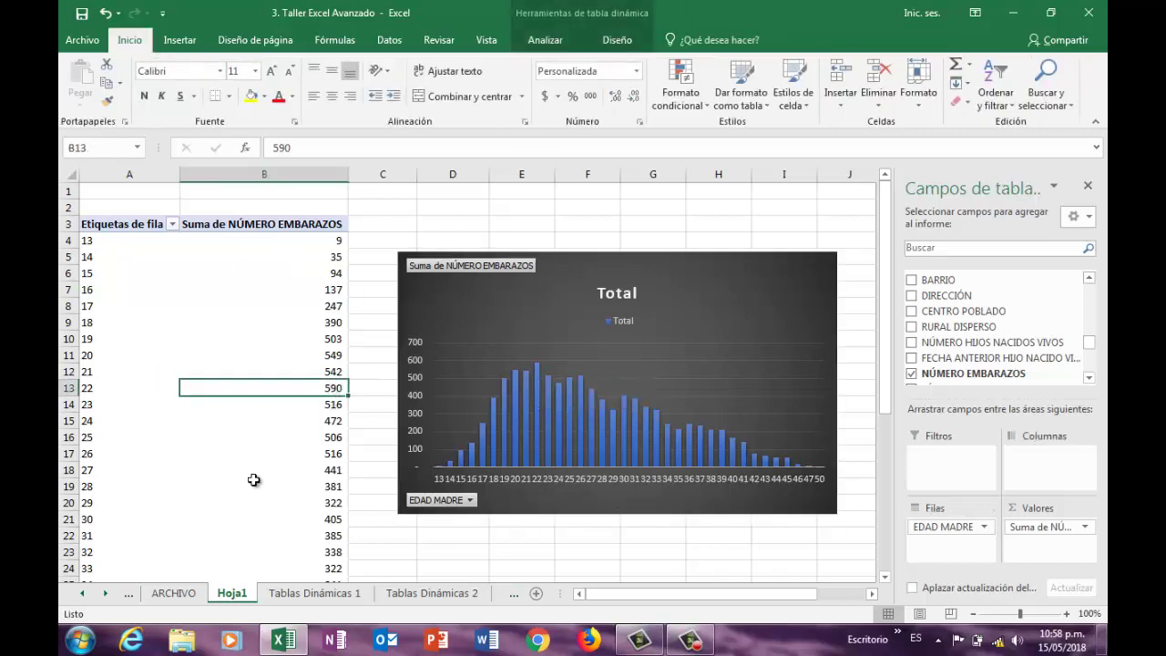
{"action": "mouse_move", "coordinate": [253, 480]}
Step: Try to insert a Pareto histogram as a second pivot chart from the pivot table
{"action": "left_click", "coordinate": [552, 42]}
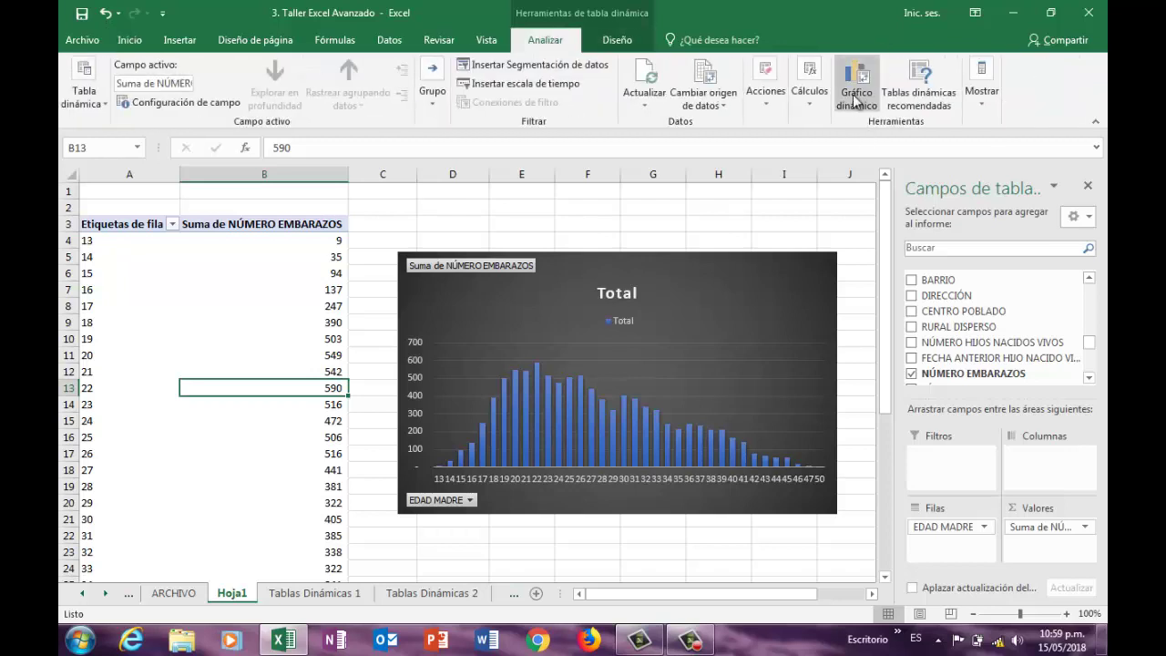
{"action": "left_click", "coordinate": [856, 95]}
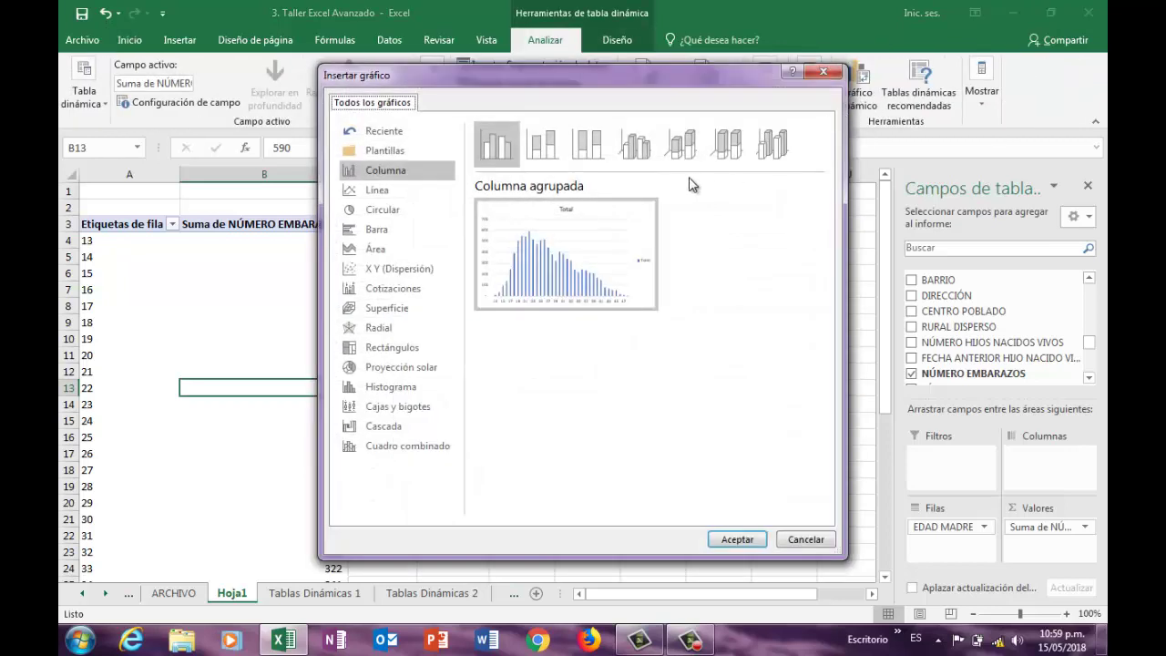
{"action": "left_click", "coordinate": [380, 392]}
{"action": "left_click", "coordinate": [528, 151]}
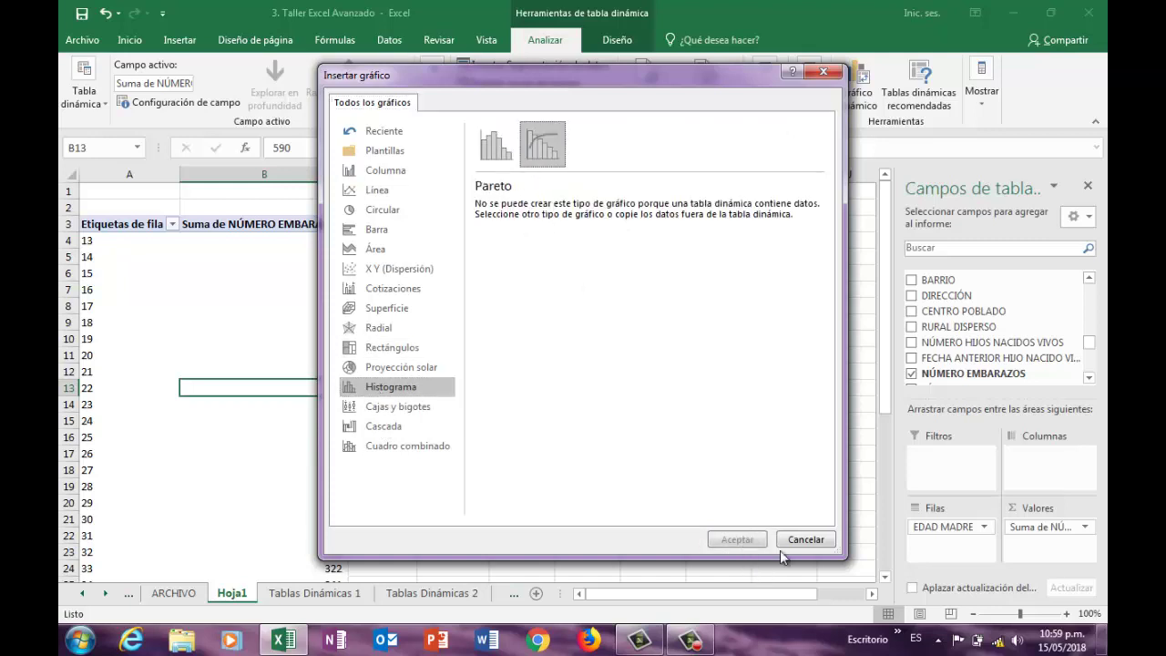
{"action": "left_click", "coordinate": [804, 540]}
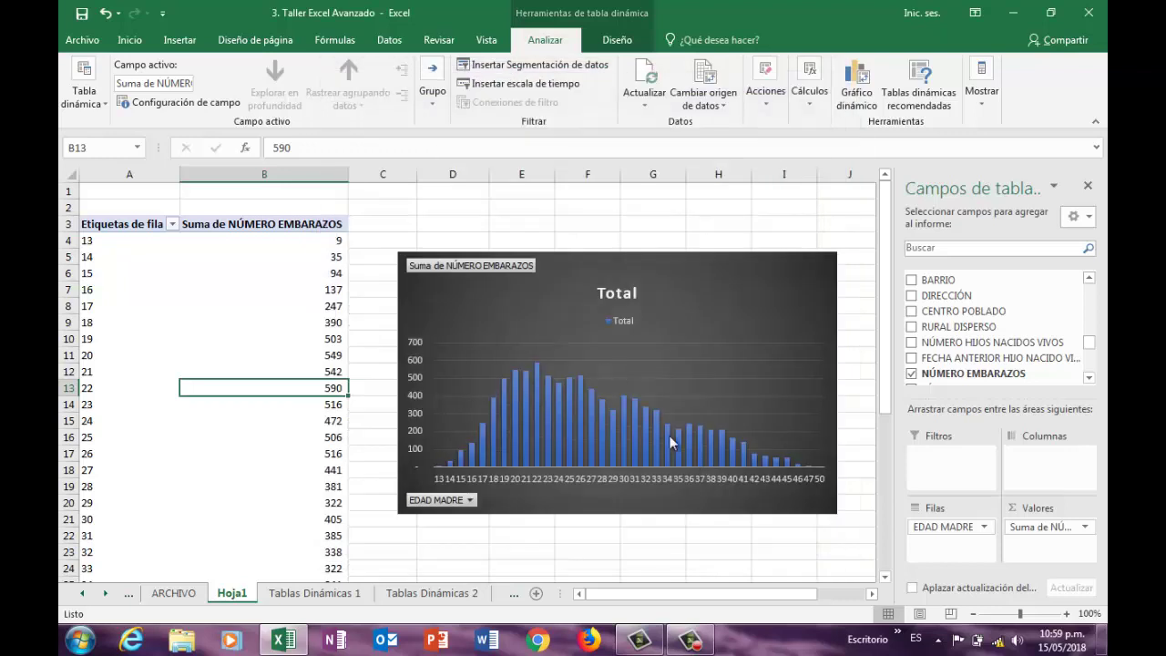
Step: Replace NÚMERO EMBARAZOS with NÚMERO HIJOS NACIDOS VIVOS as the pivot chart's value field
{"action": "left_click", "coordinate": [761, 282]}
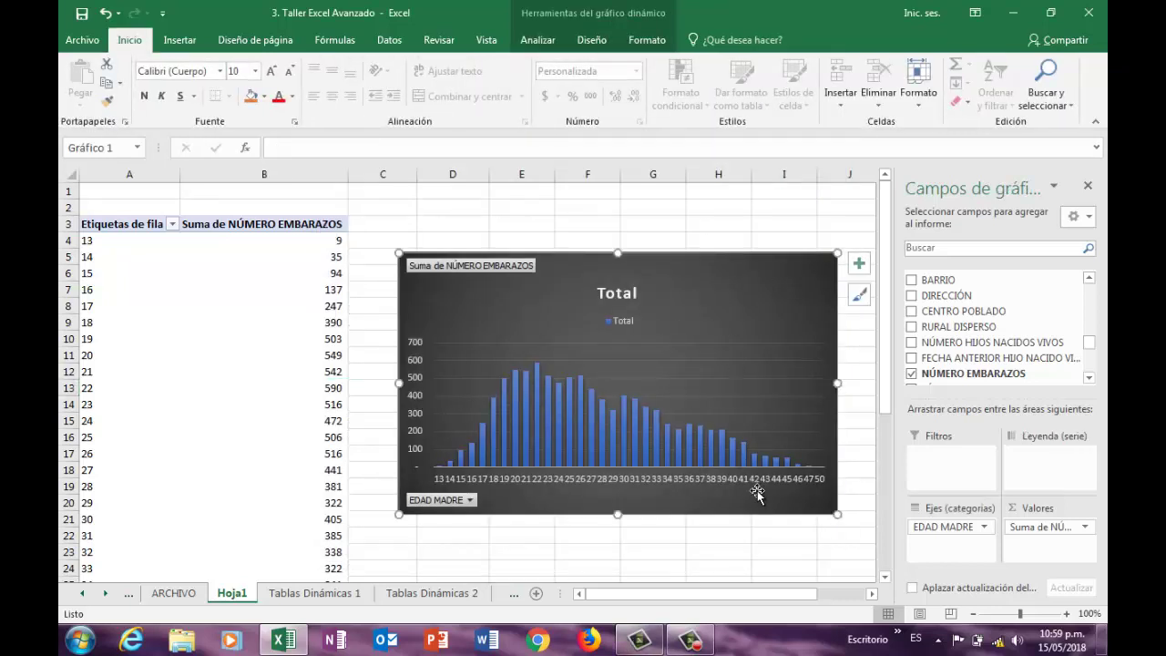
{"action": "left_click", "coordinate": [1088, 279]}
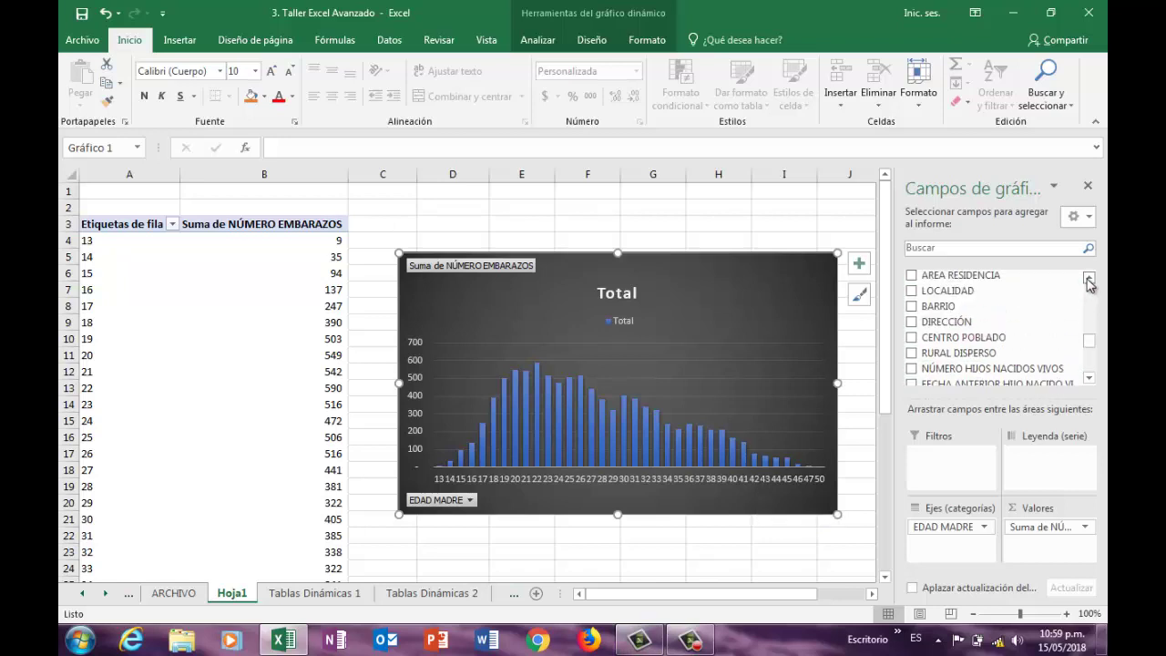
{"action": "left_click", "coordinate": [1089, 279]}
{"action": "left_click", "coordinate": [1089, 279]}
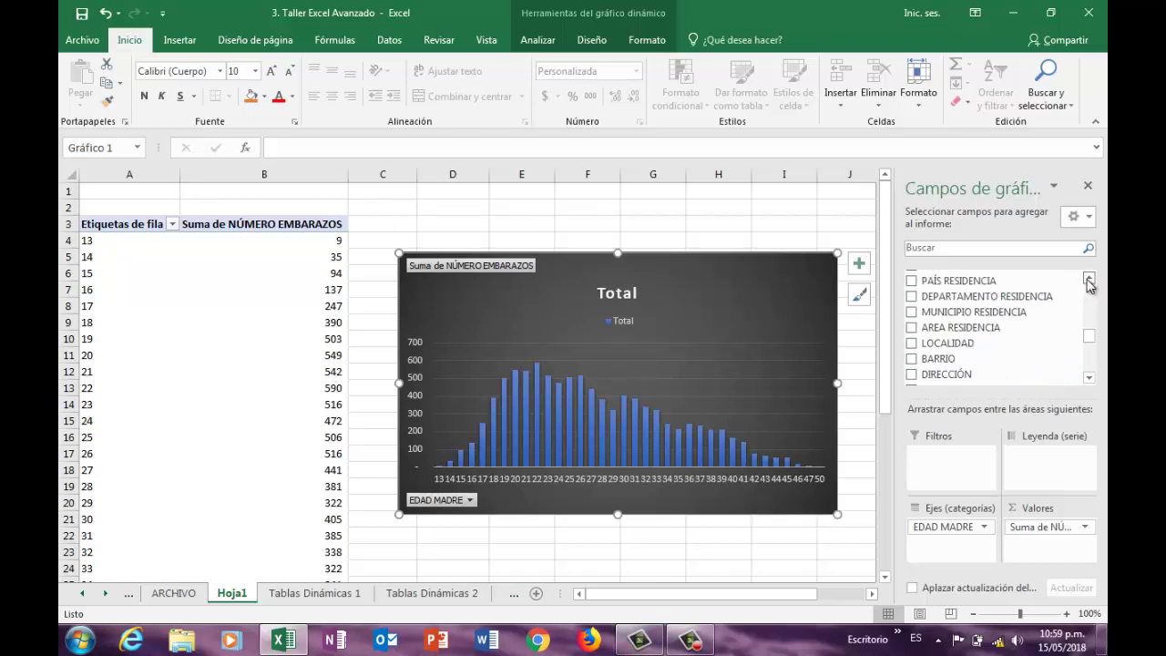
{"action": "left_click", "coordinate": [1089, 378]}
{"action": "left_click", "coordinate": [1089, 379]}
{"action": "left_click", "coordinate": [1089, 378]}
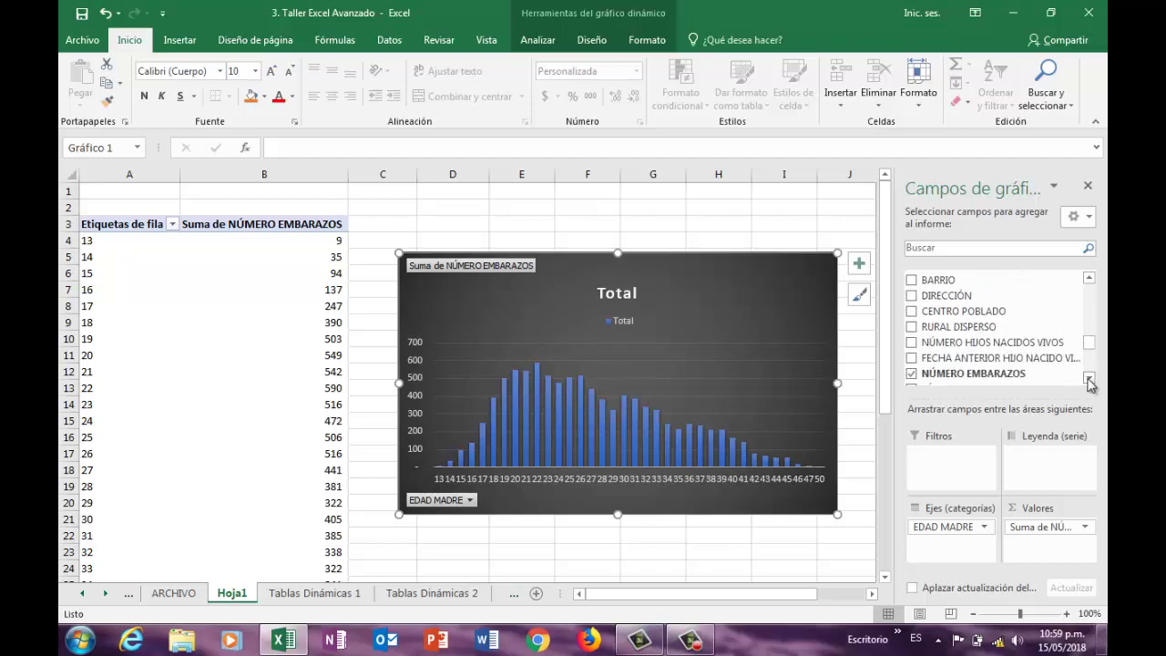
{"action": "left_click", "coordinate": [923, 344]}
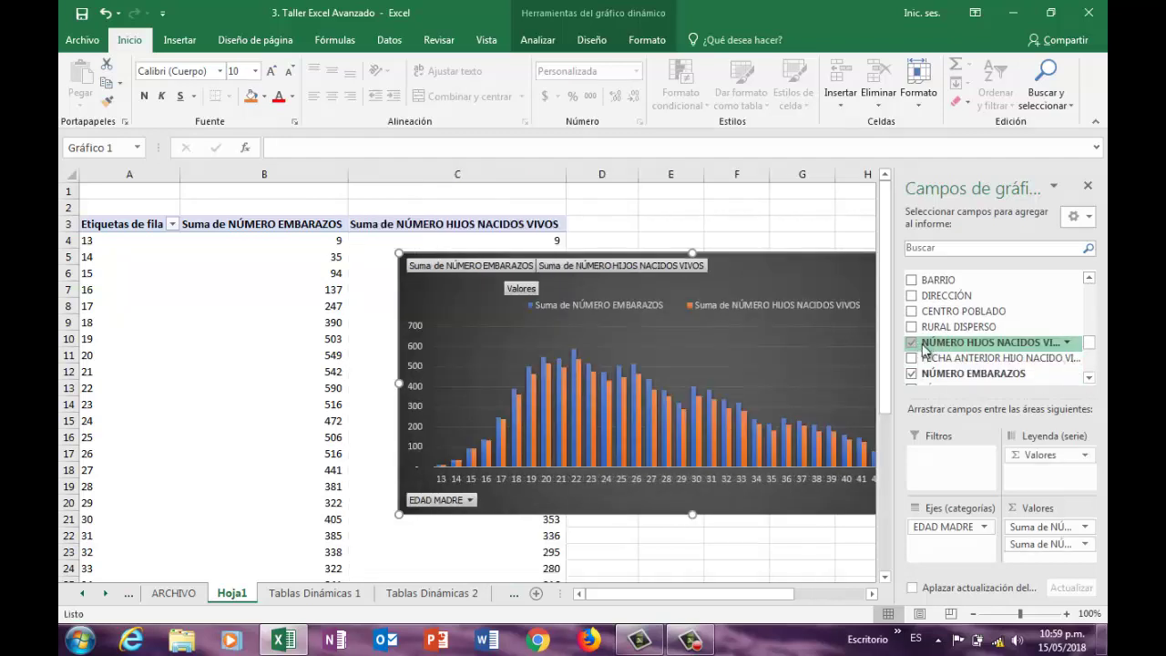
{"action": "left_click", "coordinate": [932, 346]}
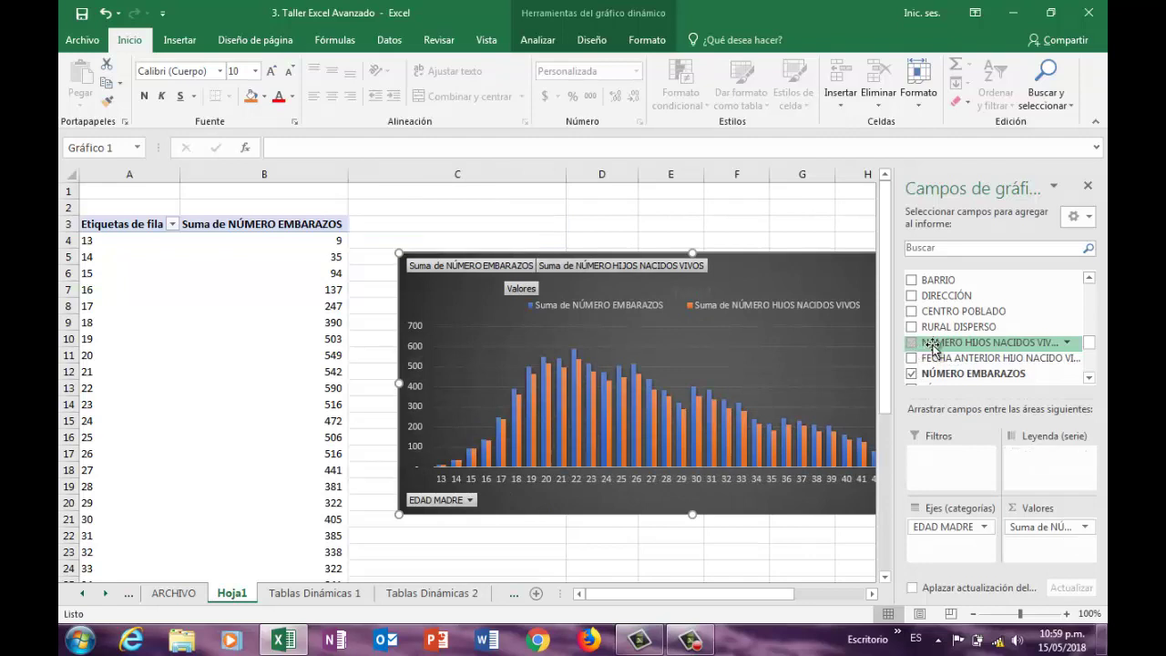
{"action": "left_click_drag", "start_coordinate": [932, 346], "coordinate": [993, 372]}
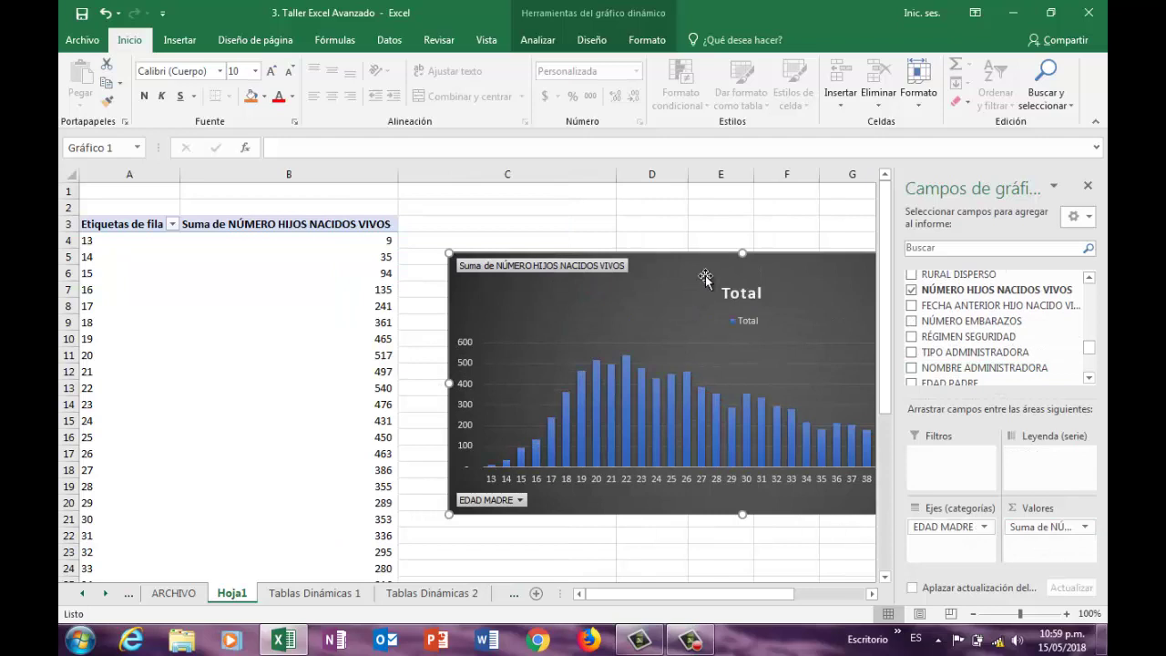
Step: Move the pivot chart up beside the pivot table, starting at about row 4, and hide the chart field list
{"action": "left_click_drag", "start_coordinate": [705, 276], "coordinate": [652, 257]}
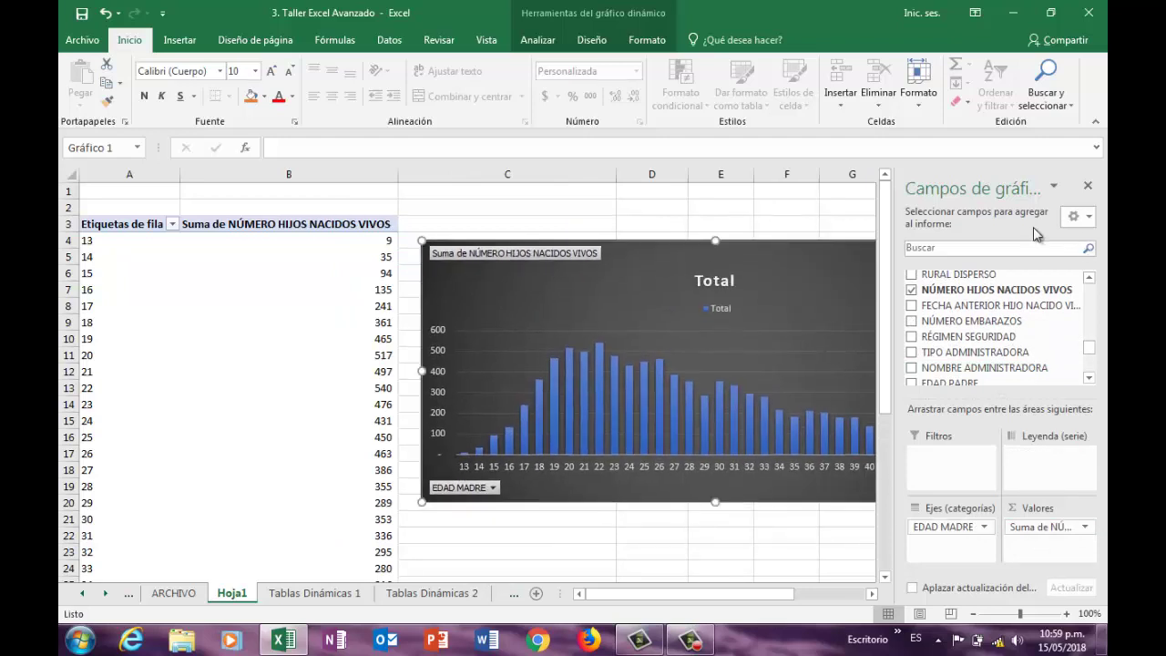
{"action": "left_click", "coordinate": [1088, 185]}
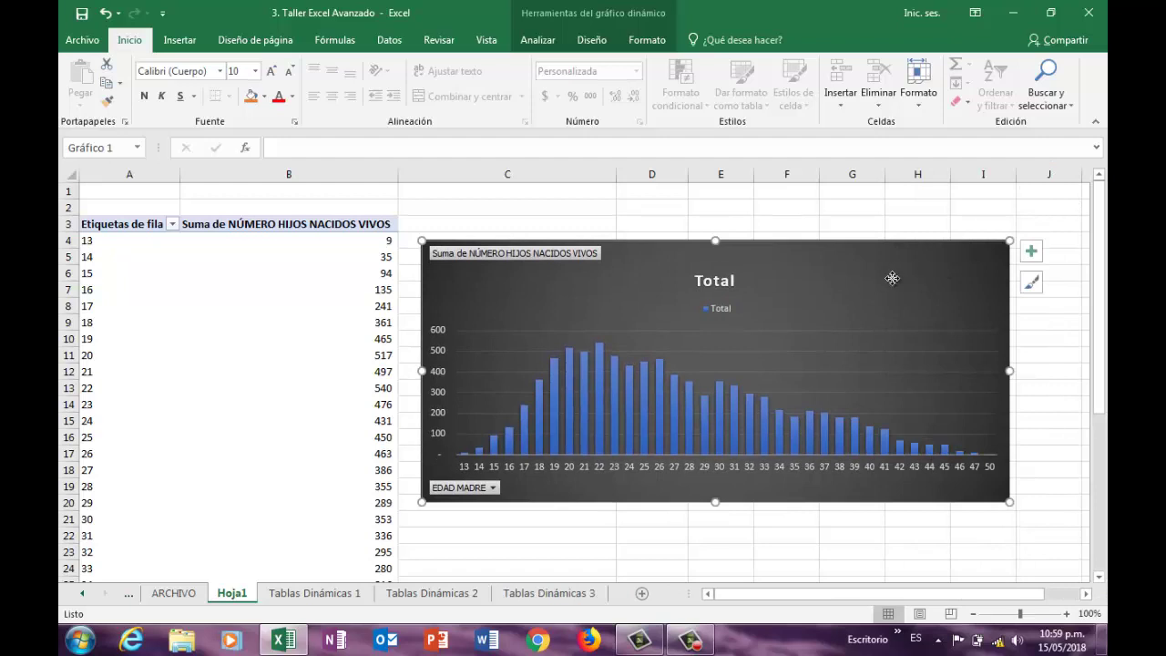
{"action": "left_click_drag", "start_coordinate": [892, 278], "coordinate": [911, 267]}
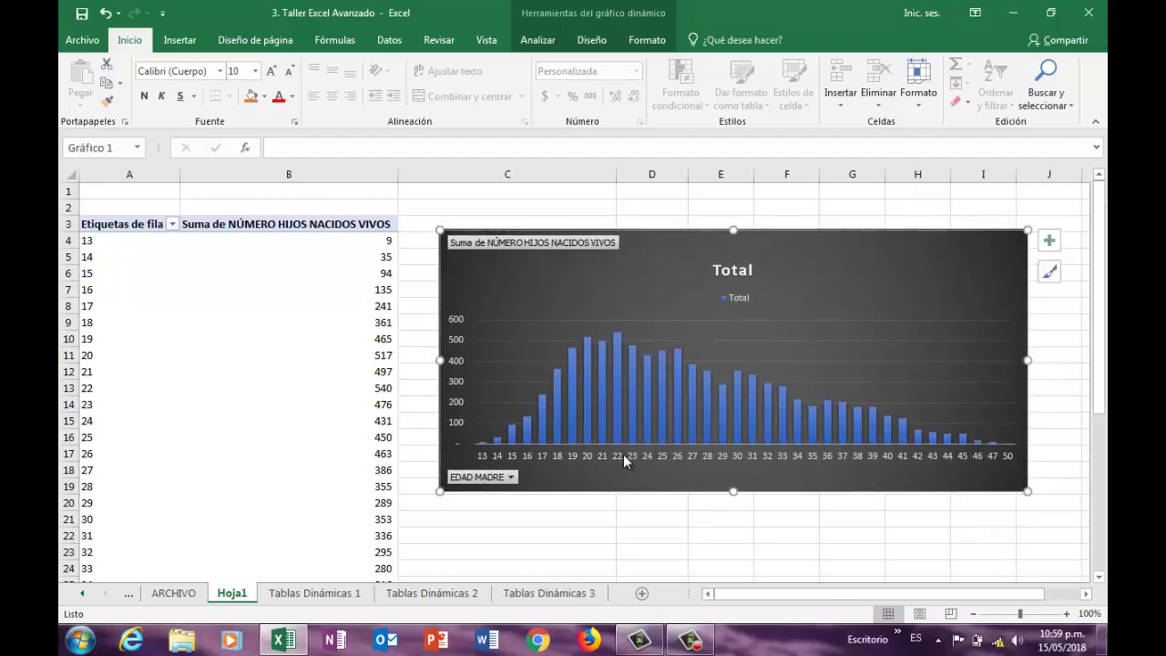
{"action": "mouse_move", "coordinate": [621, 335]}
Step: Show the chart field list again and change the summary calculation of NÚMERO HIJOS NACIDOS VIVOS to Promedio
{"action": "left_click", "coordinate": [539, 42]}
{"action": "left_click", "coordinate": [987, 66]}
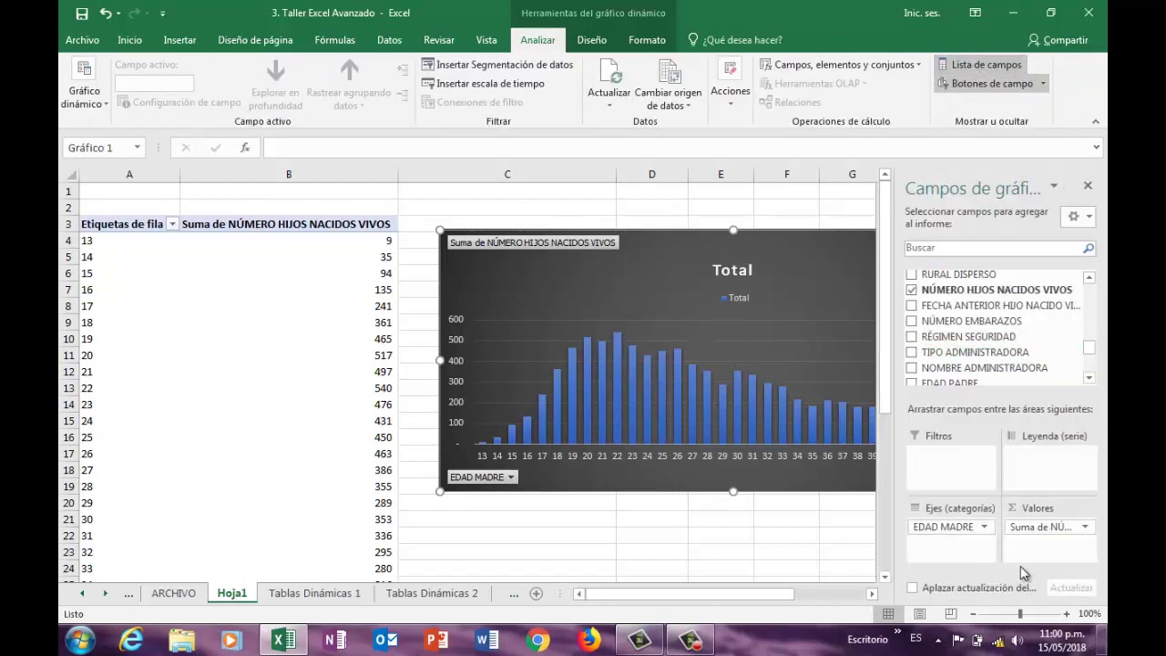
{"action": "left_click", "coordinate": [1084, 528]}
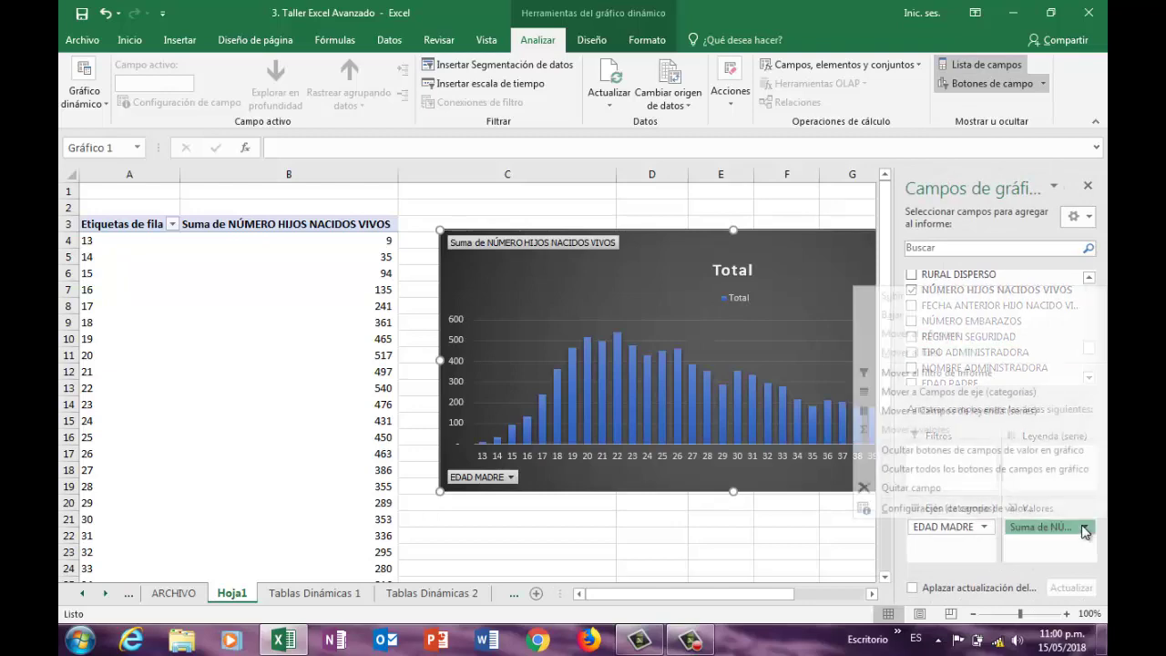
{"action": "left_click", "coordinate": [945, 510]}
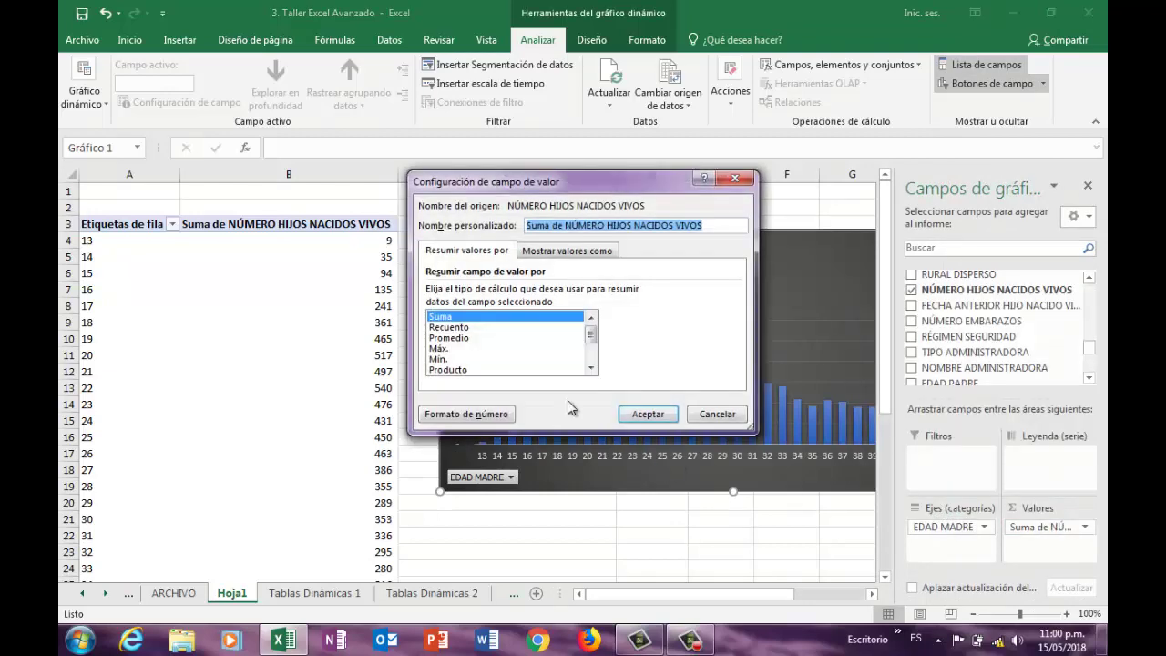
{"action": "left_click", "coordinate": [463, 339]}
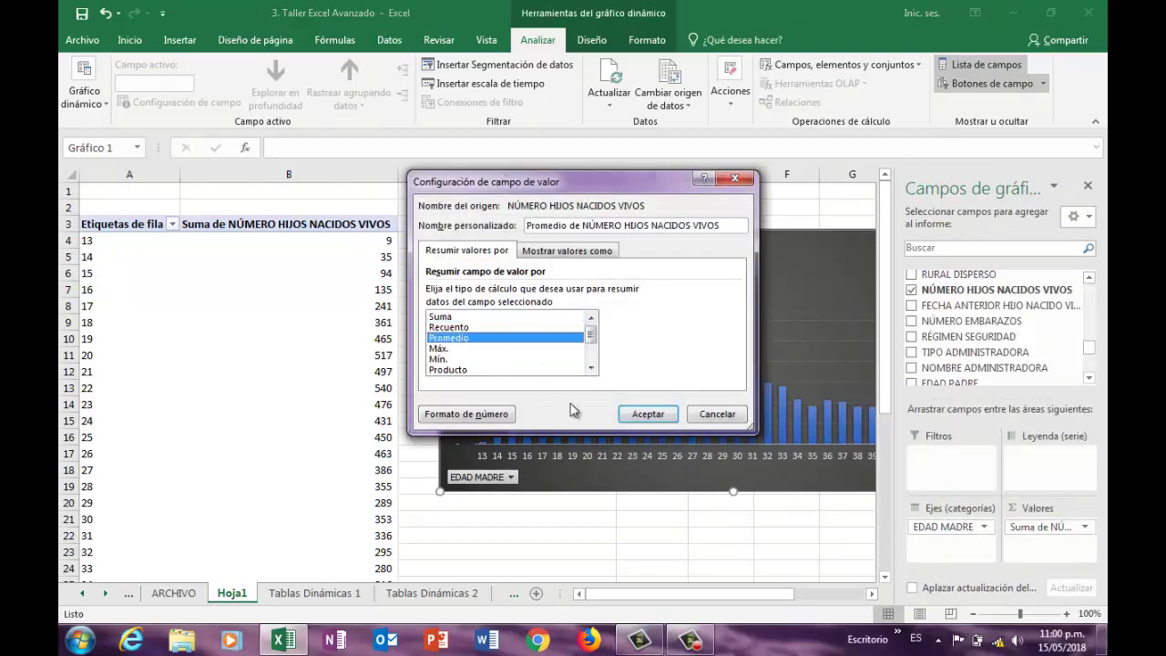
{"action": "left_click", "coordinate": [648, 414]}
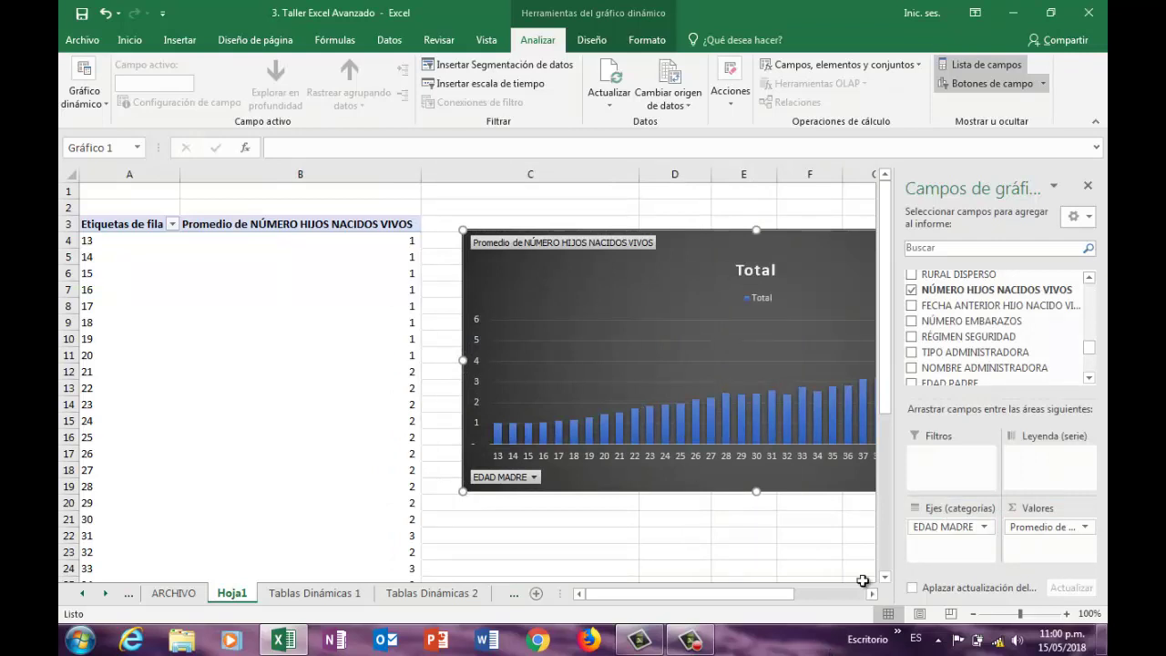
Step: Hide the chart field list and all field buttons on the pivot chart
{"action": "left_click", "coordinate": [1088, 186]}
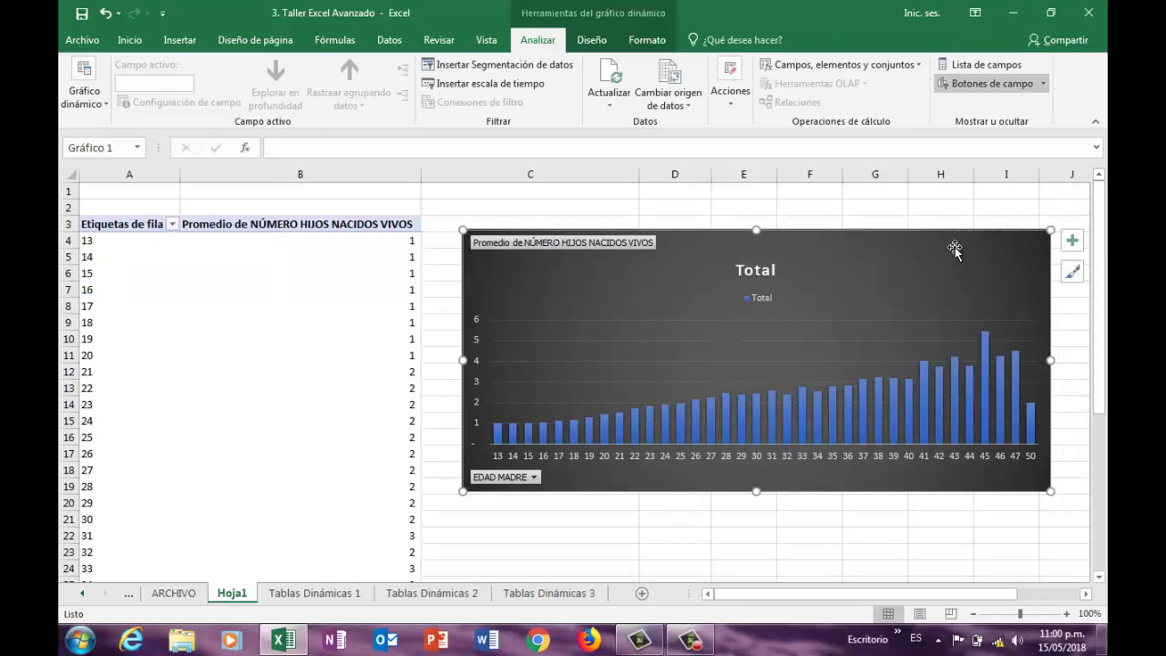
{"action": "left_click", "coordinate": [1032, 86]}
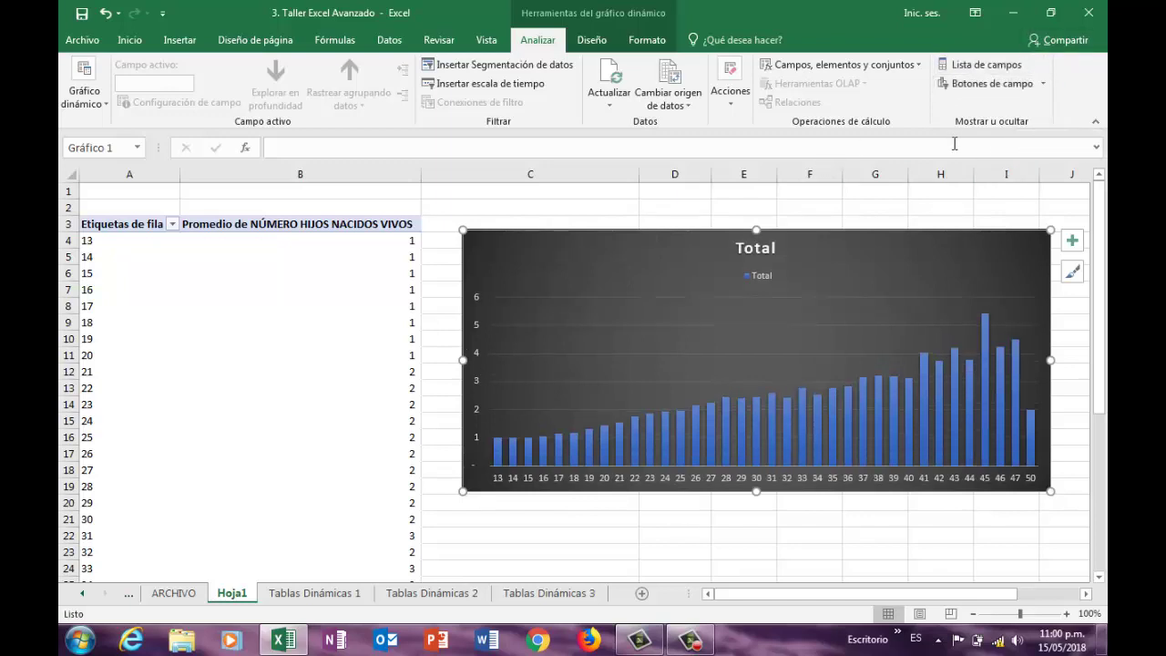
Step: Show the chart field list again and remove NÚMERO HIJOS NACIDOS VIVOS and EDAD MADRE from the pivot chart
{"action": "left_click", "coordinate": [977, 65]}
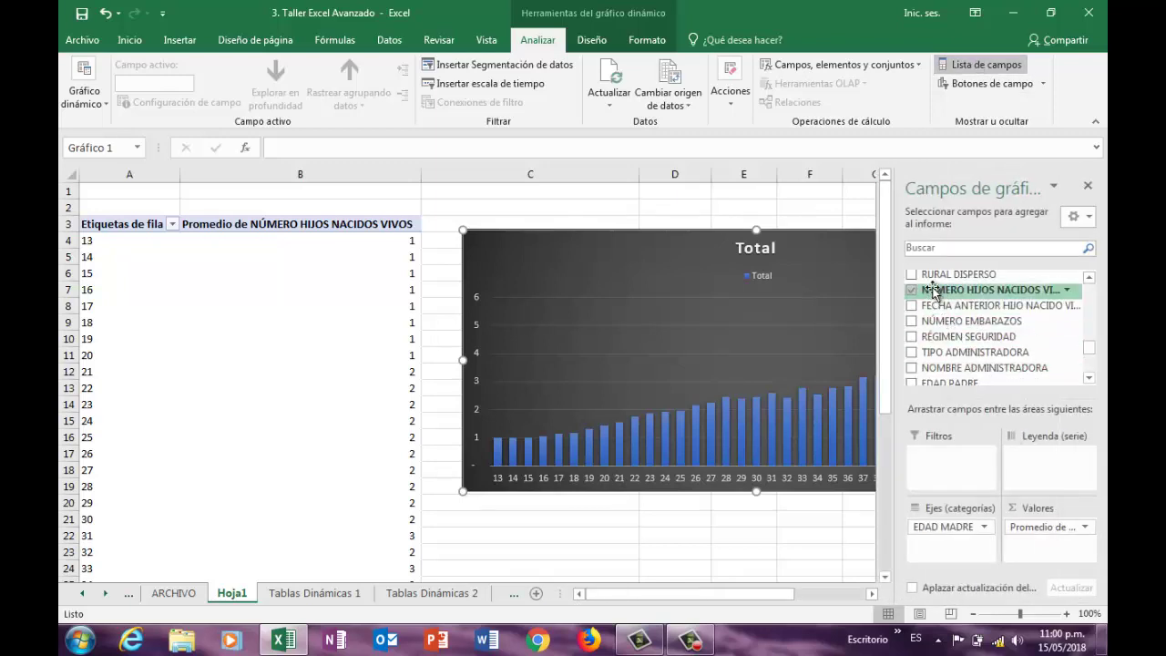
{"action": "left_click_drag", "start_coordinate": [1041, 528], "coordinate": [966, 320]}
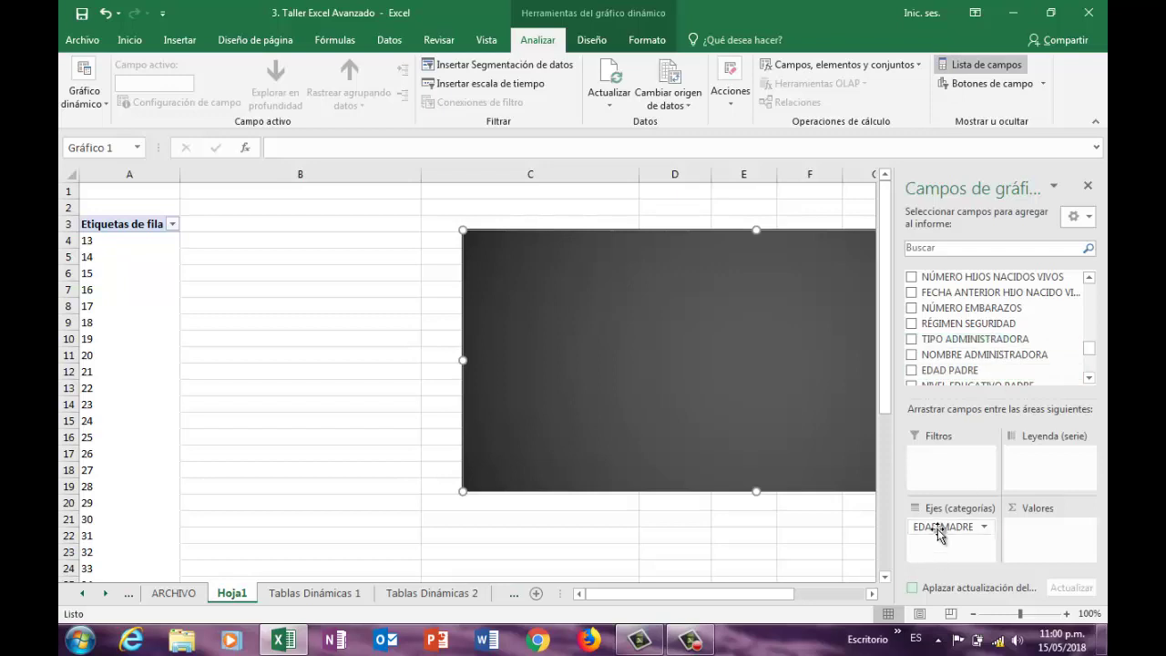
{"action": "left_click_drag", "start_coordinate": [939, 533], "coordinate": [966, 305]}
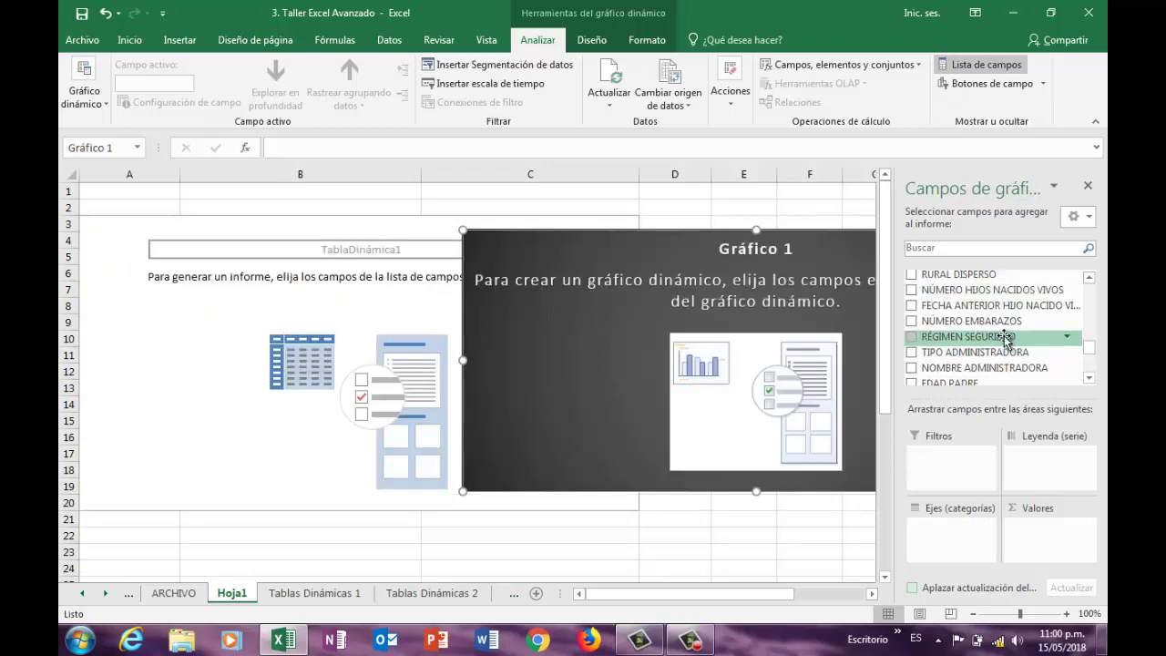
Step: Set NIVEL EDUCATIVO MADRE as the pivot chart's category axis and a count of DEPARTAMENTO as its values
{"action": "scroll", "coordinate": [1005, 338], "scroll_direction": "down", "scroll_amount": 1}
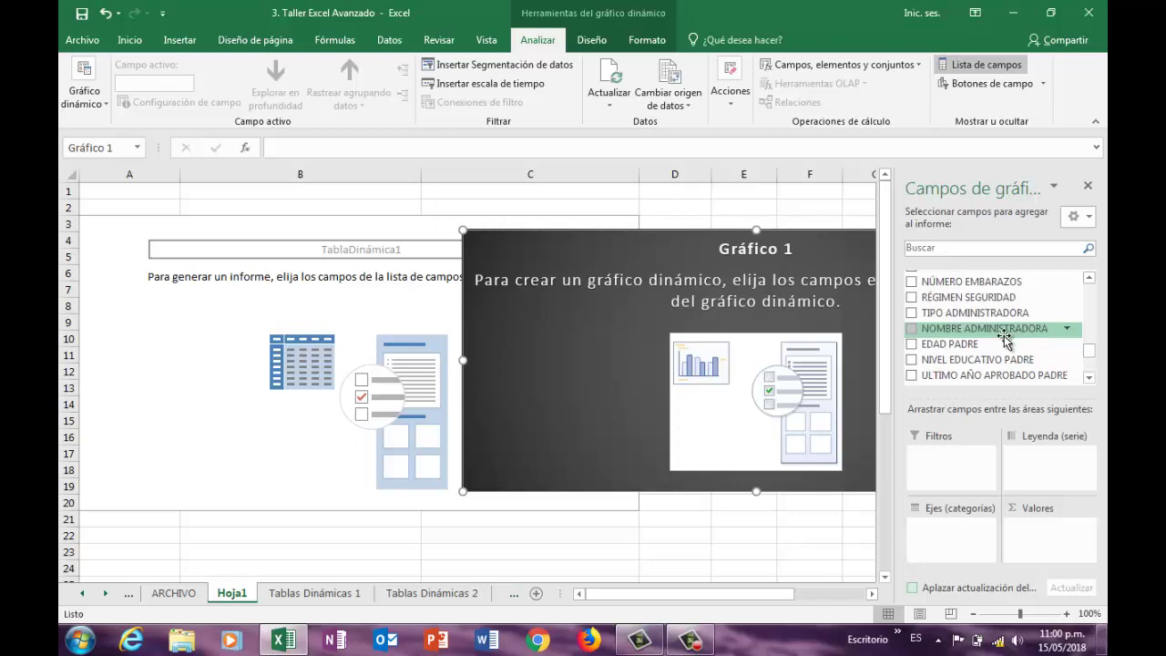
{"action": "scroll", "coordinate": [1005, 339], "scroll_direction": "up", "scroll_amount": 1}
{"action": "scroll", "coordinate": [1005, 339], "scroll_direction": "up", "scroll_amount": 4}
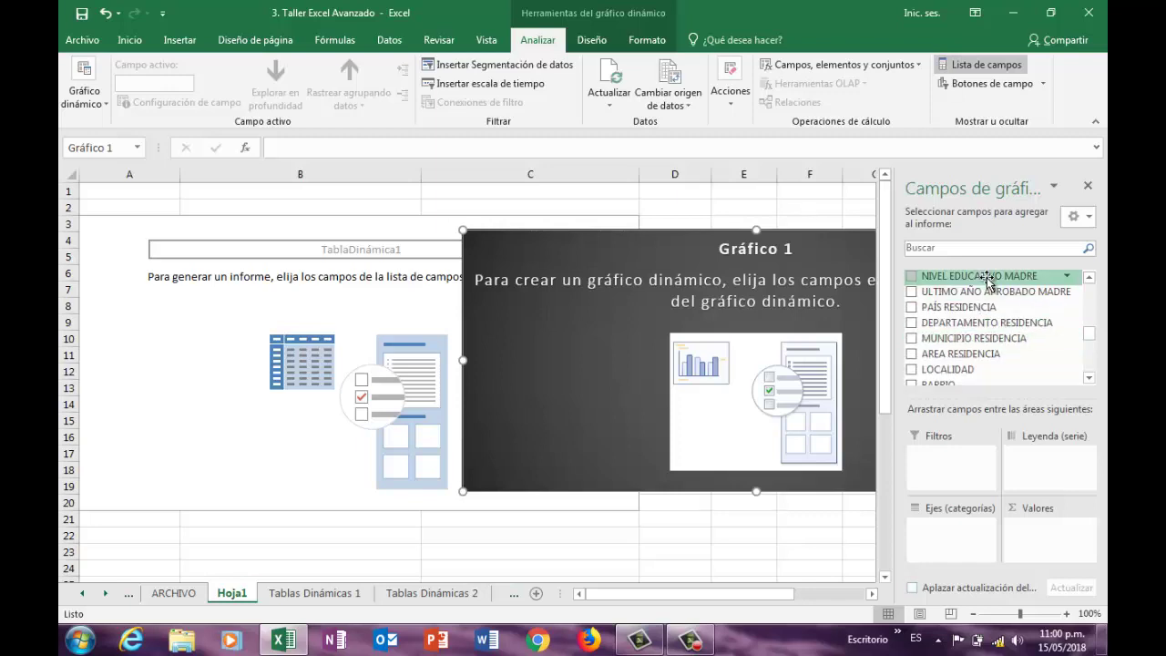
{"action": "left_click_drag", "start_coordinate": [980, 276], "coordinate": [953, 546]}
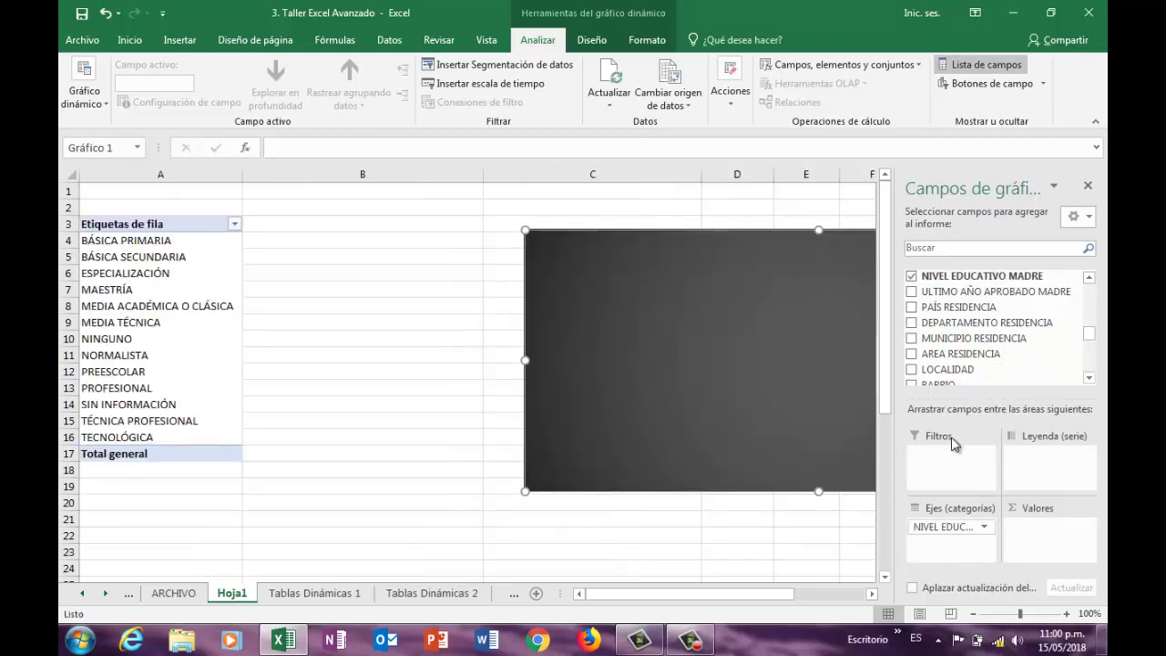
{"action": "scroll", "coordinate": [1048, 315], "scroll_direction": "up", "scroll_amount": 3}
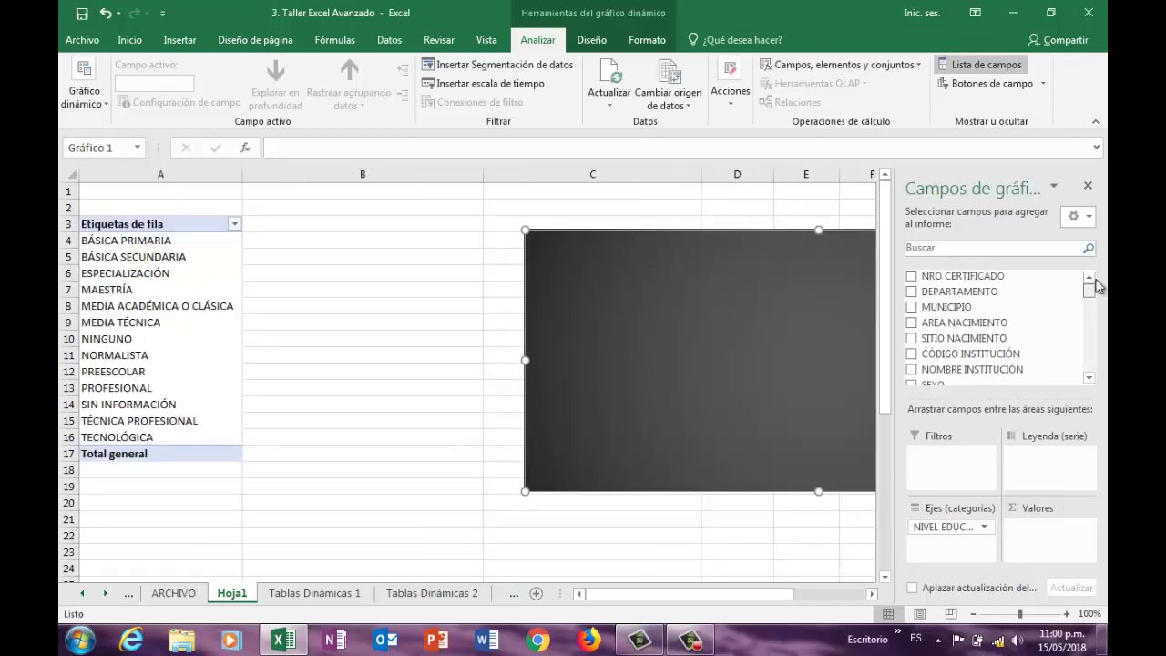
{"action": "left_click_drag", "start_coordinate": [944, 288], "coordinate": [1048, 533]}
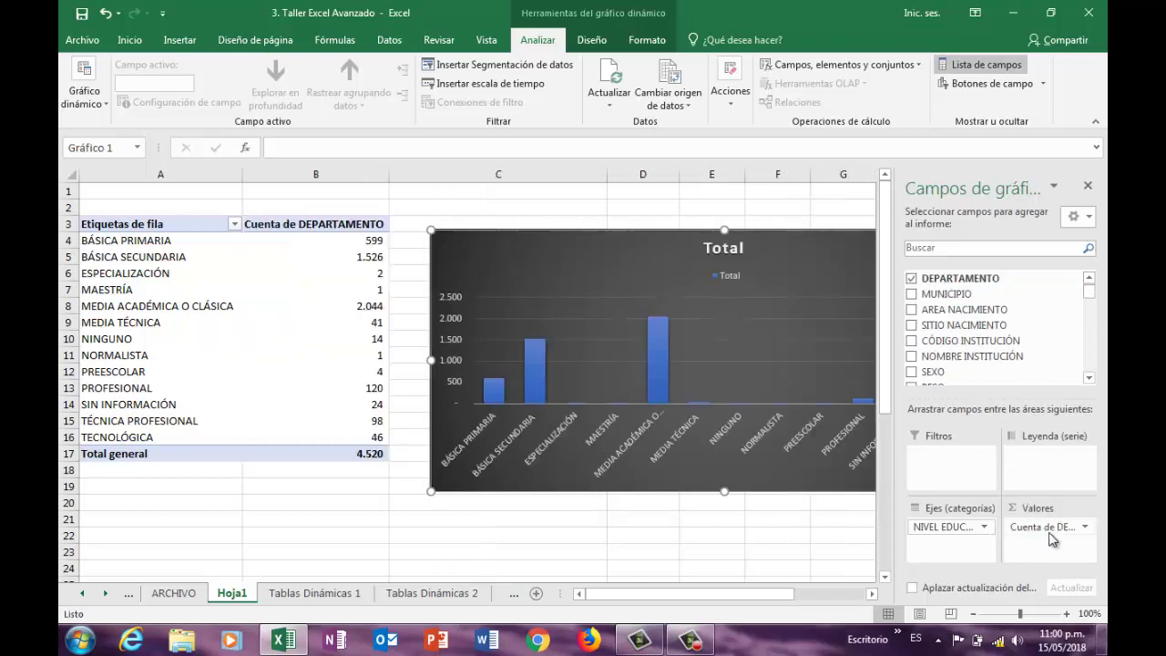
Step: Hide the chart field list and add data labels to the columns of the pivot chart
{"action": "left_click", "coordinate": [1088, 186]}
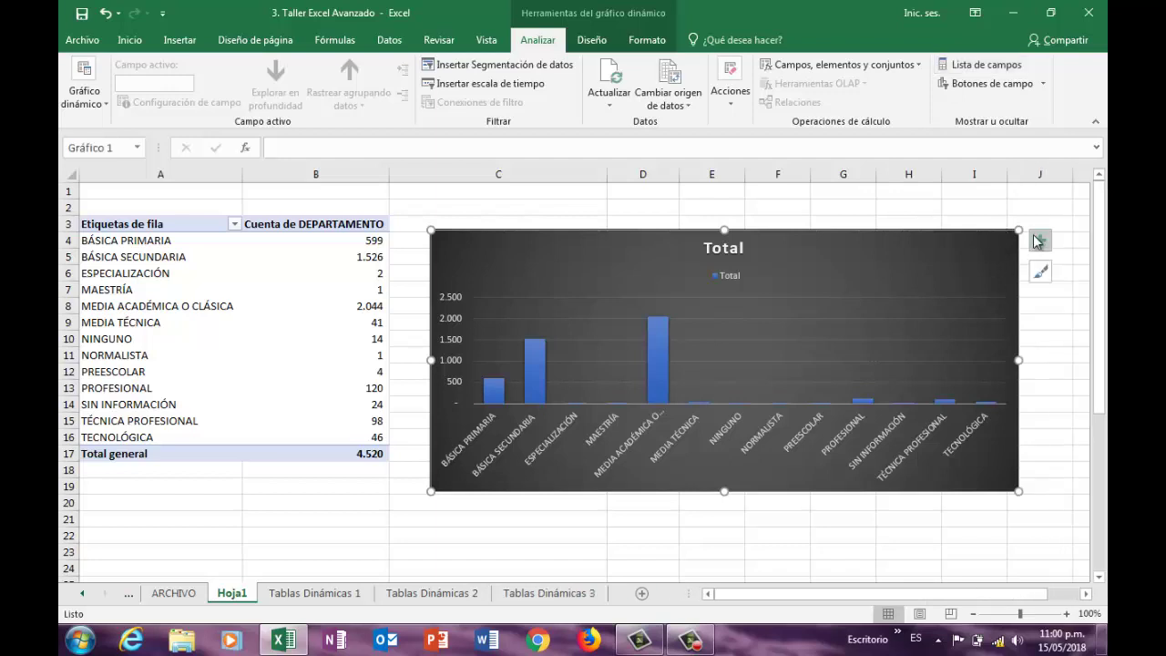
{"action": "left_click", "coordinate": [1039, 240]}
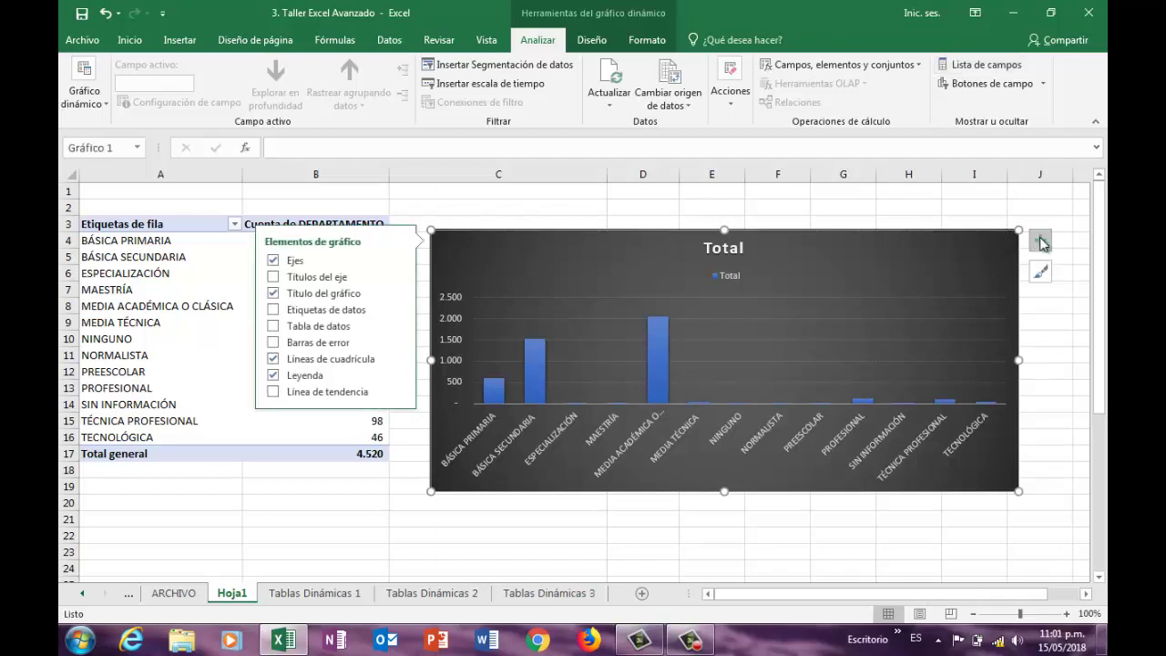
{"action": "left_click", "coordinate": [272, 309]}
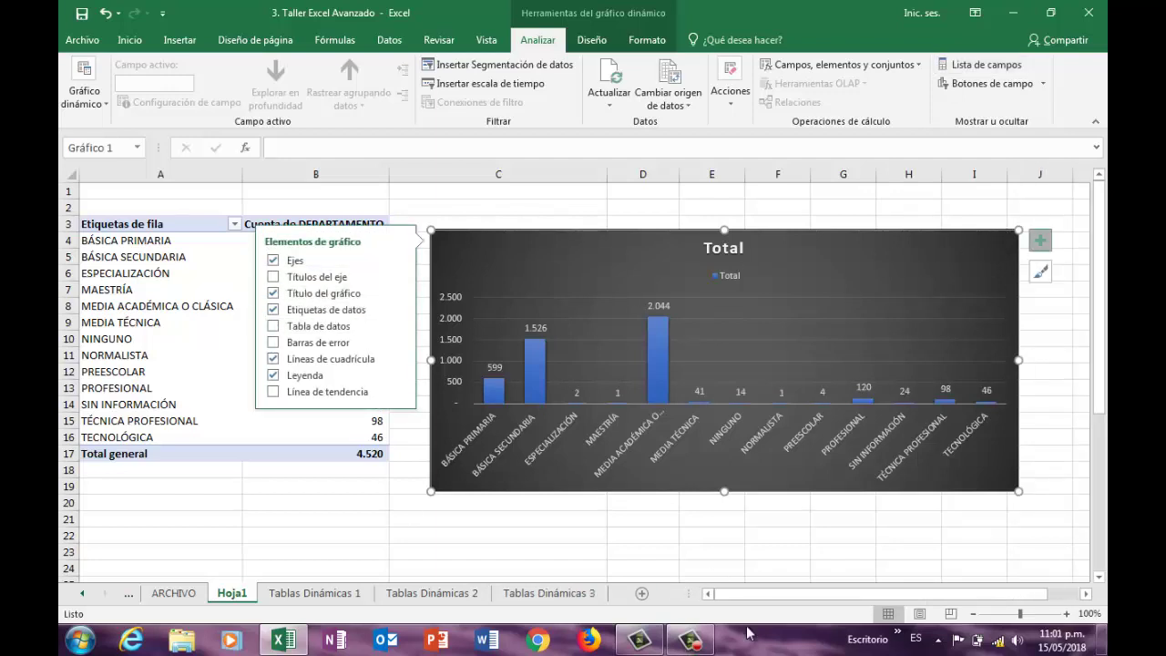
{"action": "left_click", "coordinate": [778, 550]}
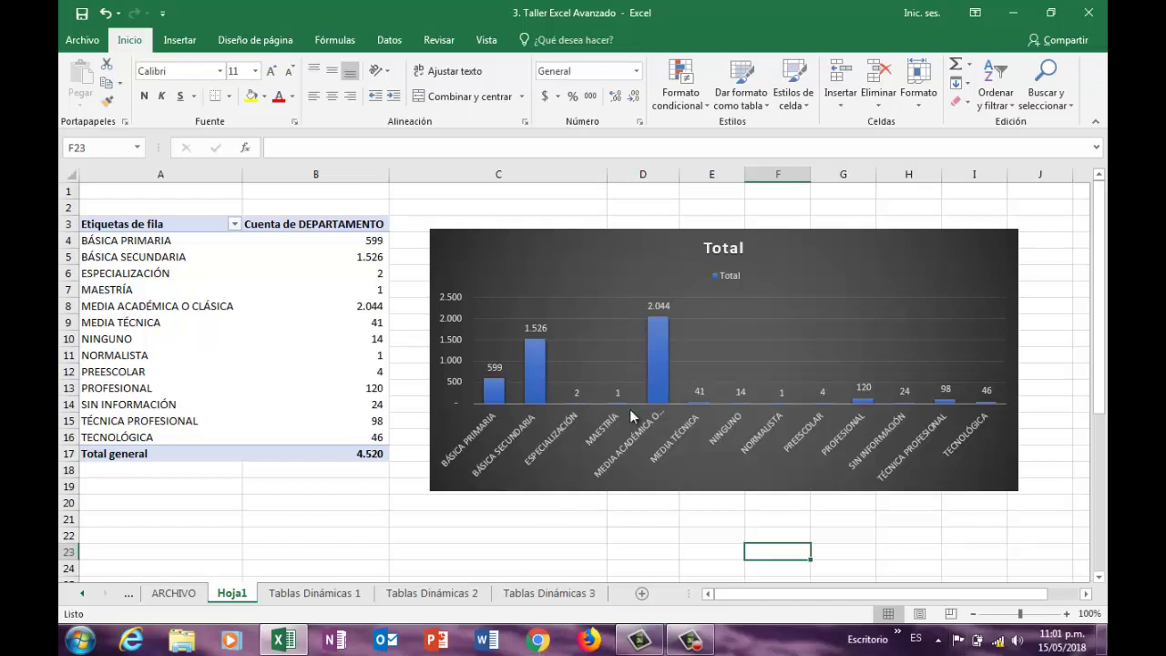
{"action": "mouse_move", "coordinate": [662, 382]}
{"action": "mouse_move", "coordinate": [497, 397]}
{"action": "mouse_move", "coordinate": [535, 389]}
Step: Show the chart field list again and replace NIVEL EDUCATIVO MADRE with ESTADO CONYUGAL MADRE on the pivot chart's category axis
{"action": "left_click", "coordinate": [939, 244]}
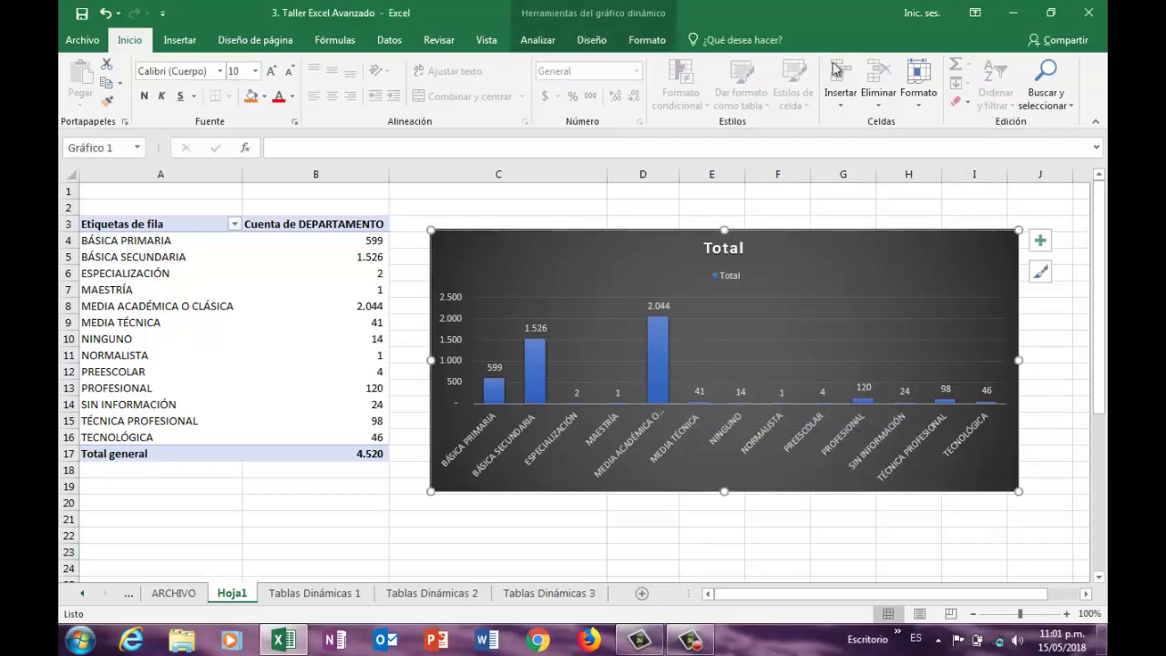
{"action": "left_click", "coordinate": [538, 40]}
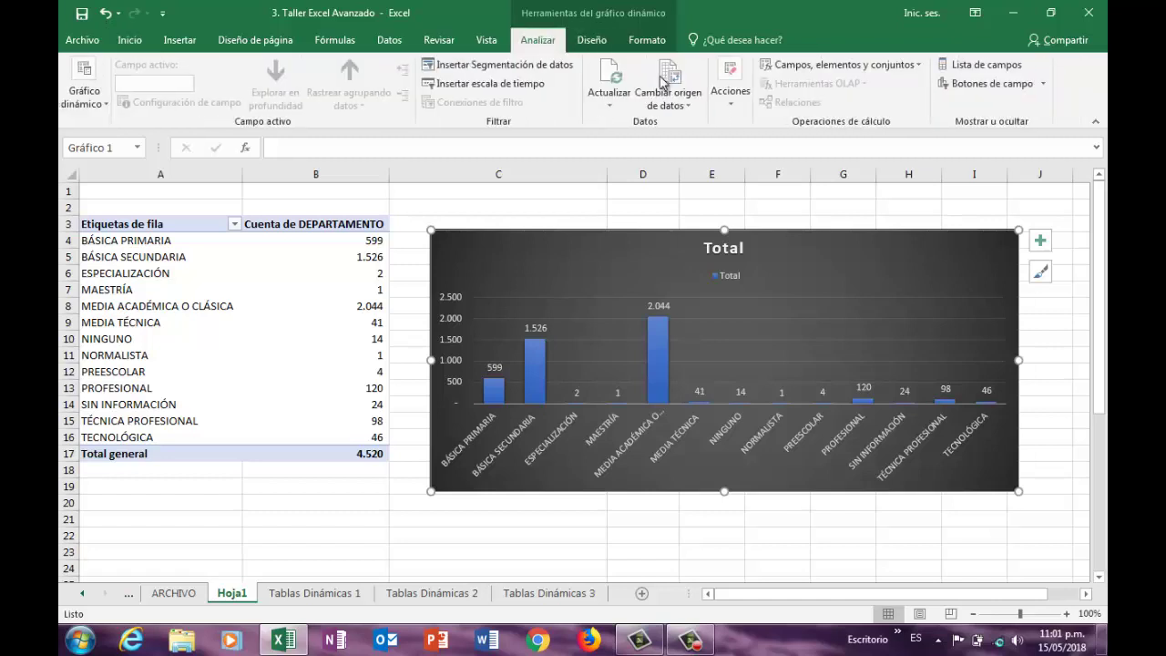
{"action": "left_click", "coordinate": [984, 64]}
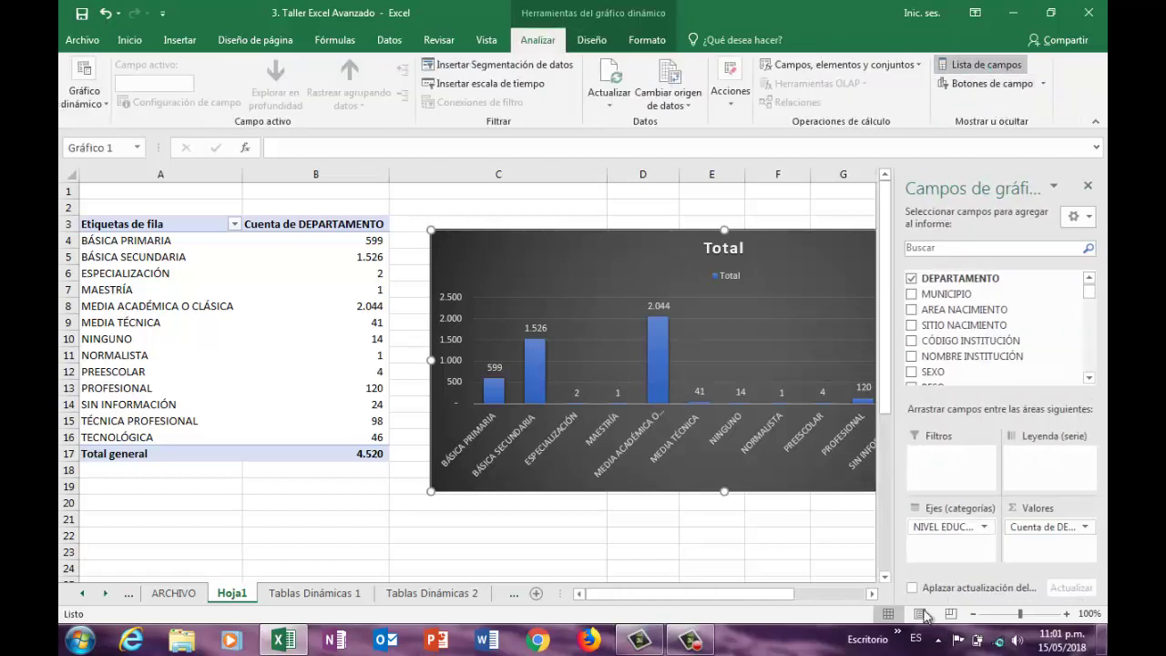
{"action": "left_click_drag", "start_coordinate": [917, 525], "coordinate": [966, 321]}
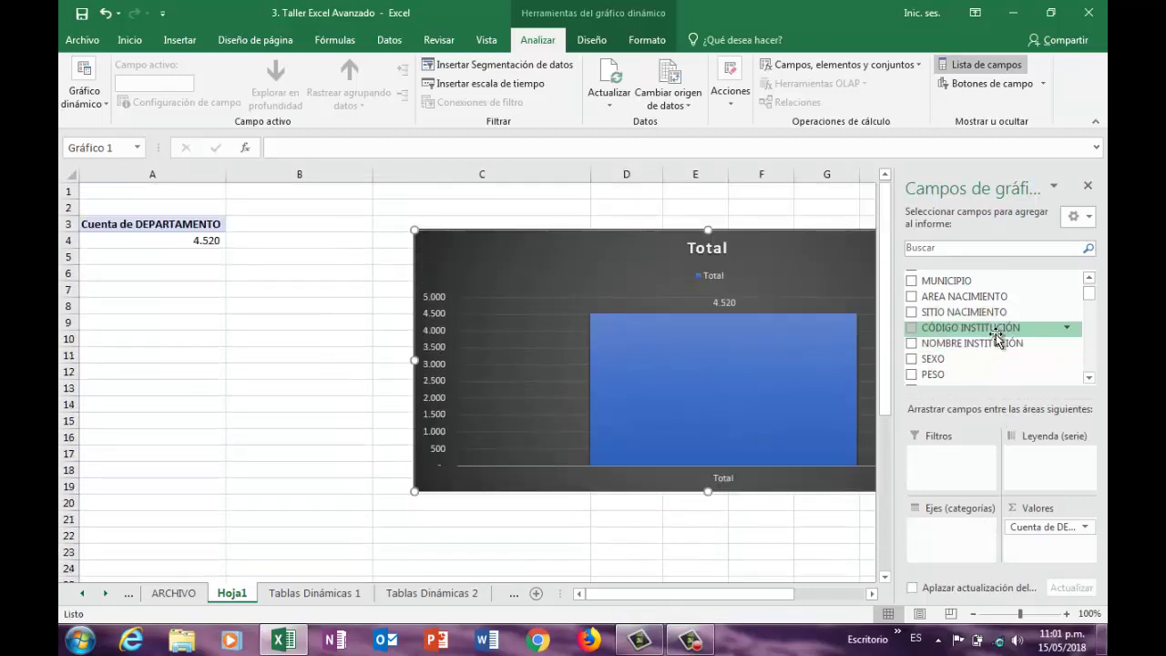
{"action": "left_click", "coordinate": [1089, 377]}
{"action": "left_click", "coordinate": [1089, 377]}
{"action": "left_click", "coordinate": [1089, 377]}
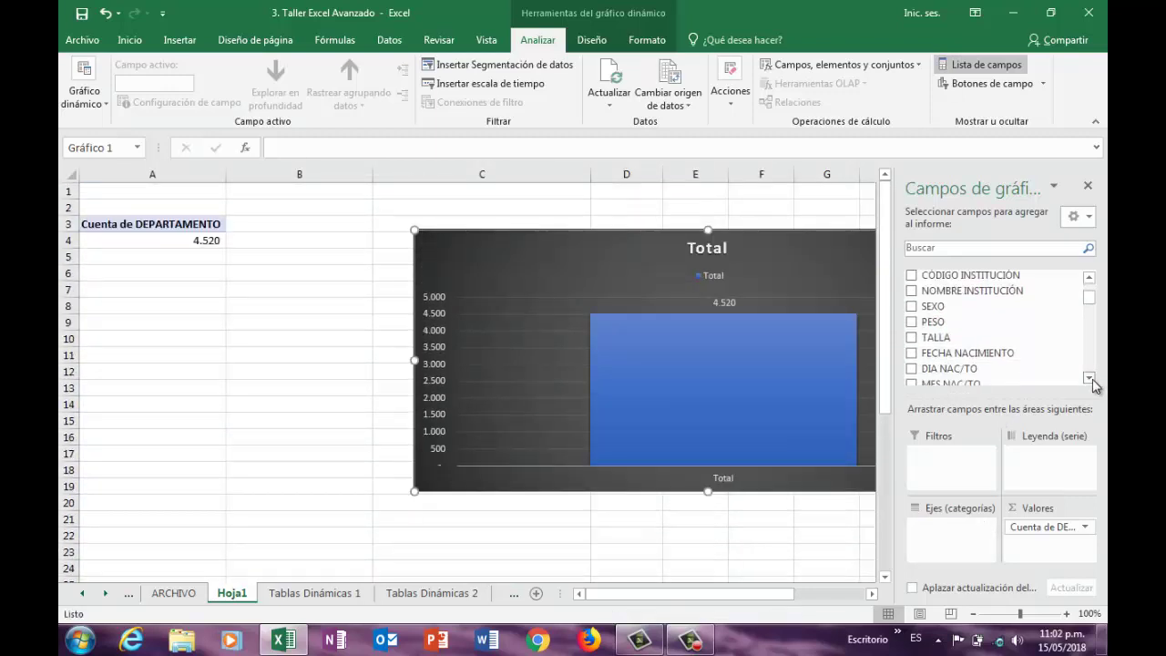
{"action": "left_click", "coordinate": [1089, 378]}
{"action": "left_click", "coordinate": [1089, 377]}
{"action": "left_click", "coordinate": [1089, 377]}
{"action": "left_click", "coordinate": [1089, 378]}
{"action": "left_click", "coordinate": [1089, 377]}
{"action": "left_click", "coordinate": [1089, 377]}
{"action": "left_click", "coordinate": [1089, 378]}
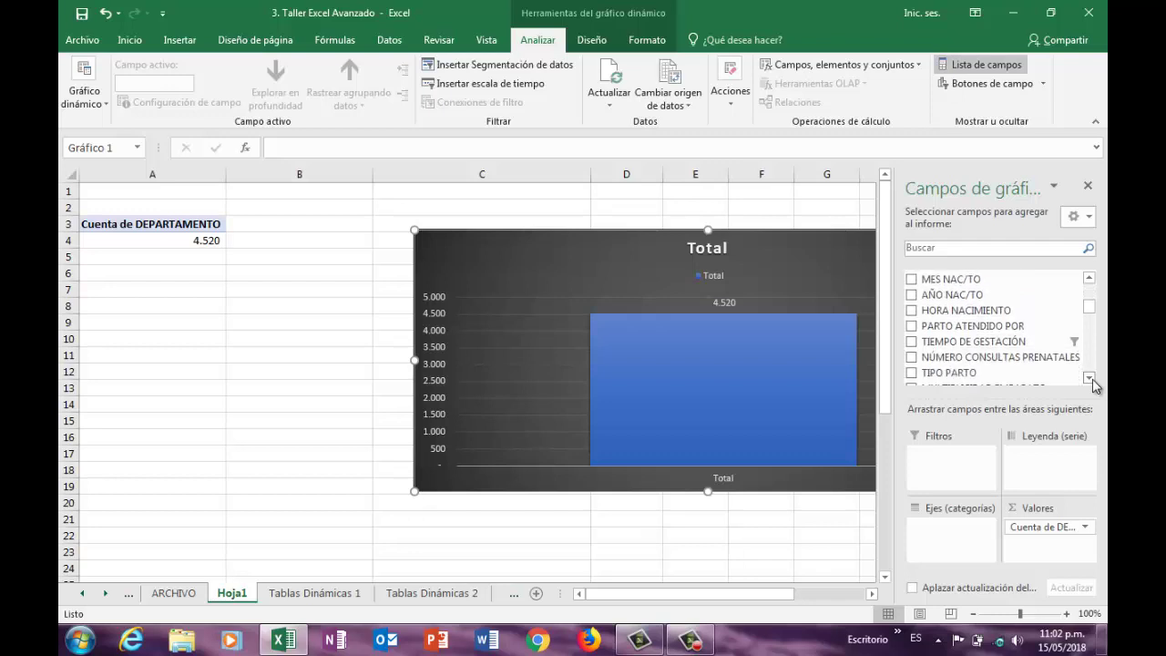
{"action": "left_click", "coordinate": [1089, 377]}
{"action": "left_click", "coordinate": [1089, 377]}
{"action": "left_click", "coordinate": [1089, 377]}
{"action": "left_click", "coordinate": [1089, 377]}
{"action": "left_click", "coordinate": [1089, 377]}
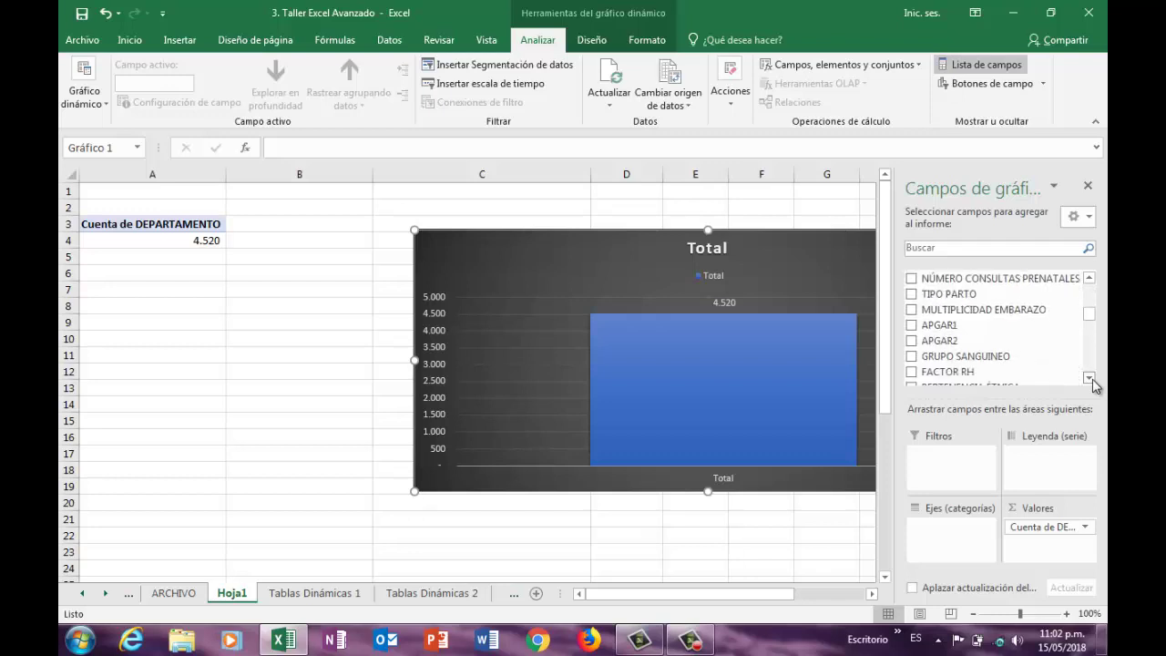
{"action": "left_click", "coordinate": [1089, 377]}
{"action": "left_click", "coordinate": [1089, 377]}
{"action": "left_click", "coordinate": [1089, 377]}
{"action": "left_click", "coordinate": [1089, 378]}
{"action": "left_click", "coordinate": [1089, 377]}
{"action": "left_click", "coordinate": [1089, 377]}
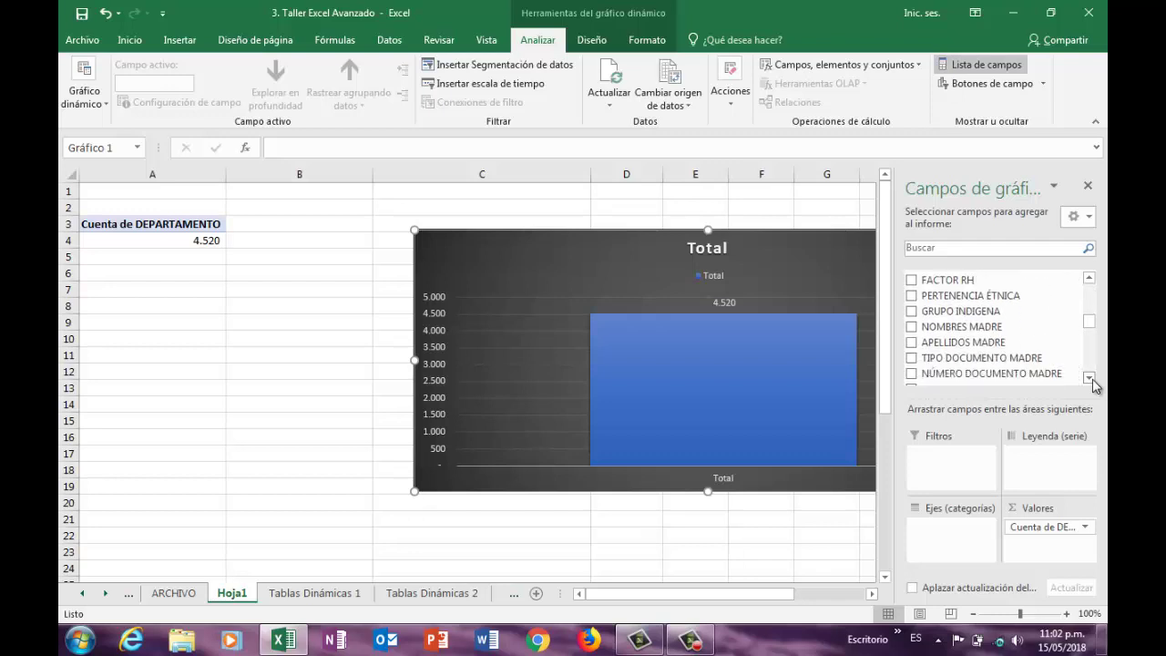
{"action": "left_click", "coordinate": [1089, 377]}
{"action": "left_click", "coordinate": [1089, 377]}
{"action": "left_click", "coordinate": [1089, 377]}
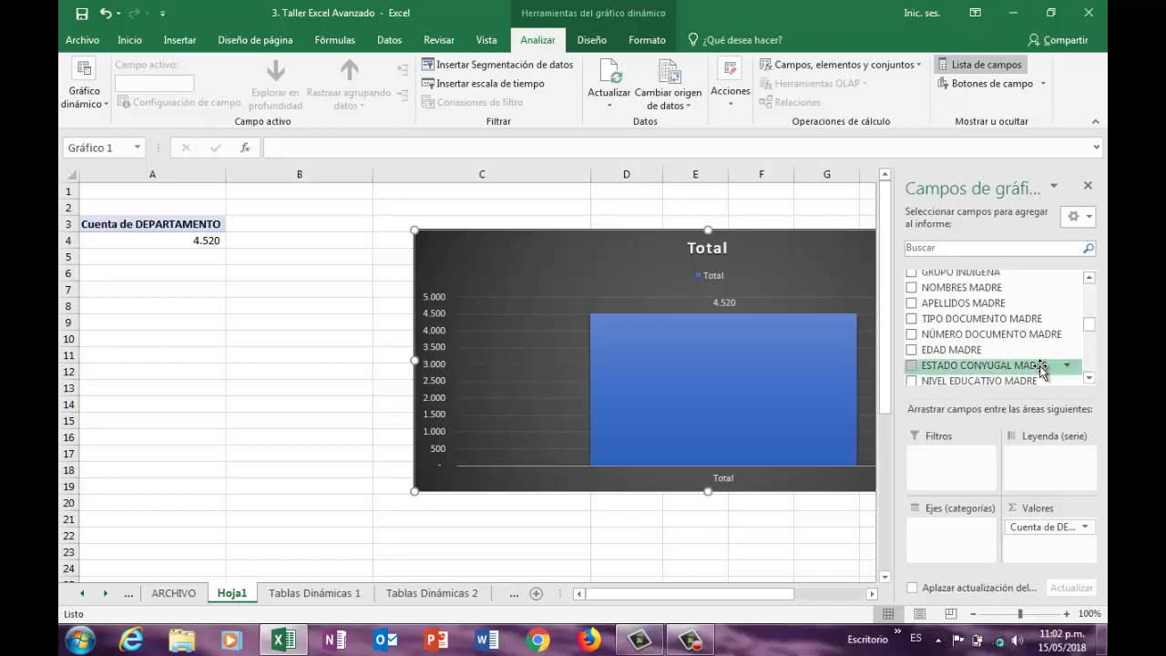
{"action": "left_click_drag", "start_coordinate": [1037, 366], "coordinate": [960, 547]}
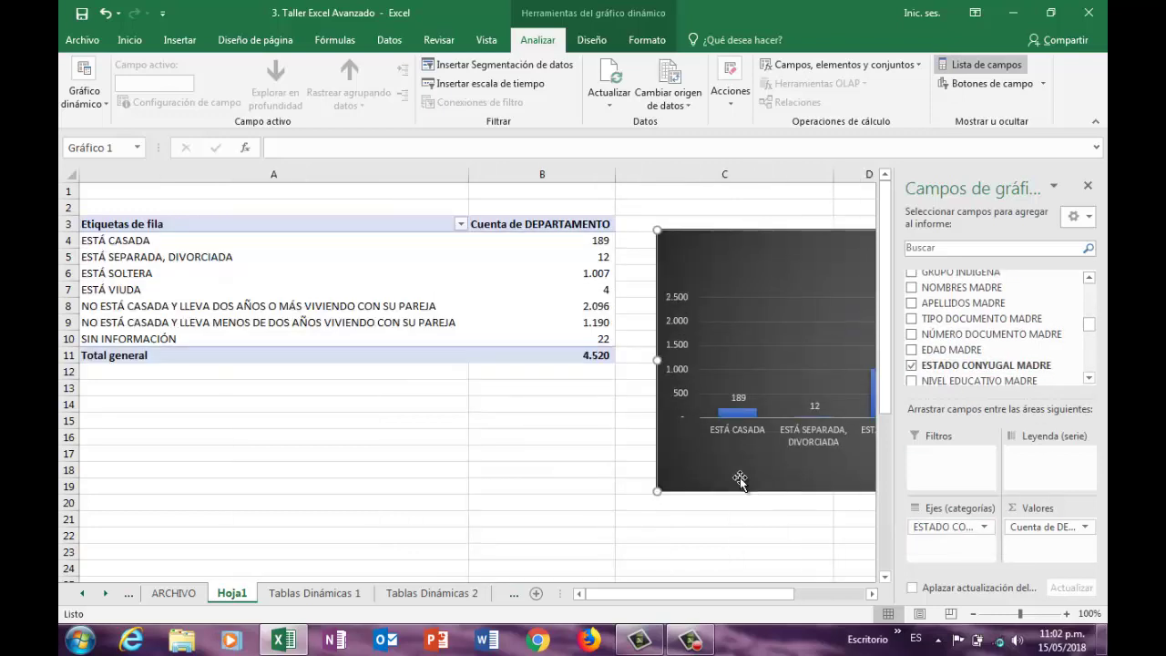
Step: Hide the chart field list and move the pivot chart below the pivot table, starting at about row 13
{"action": "left_click", "coordinate": [1088, 186]}
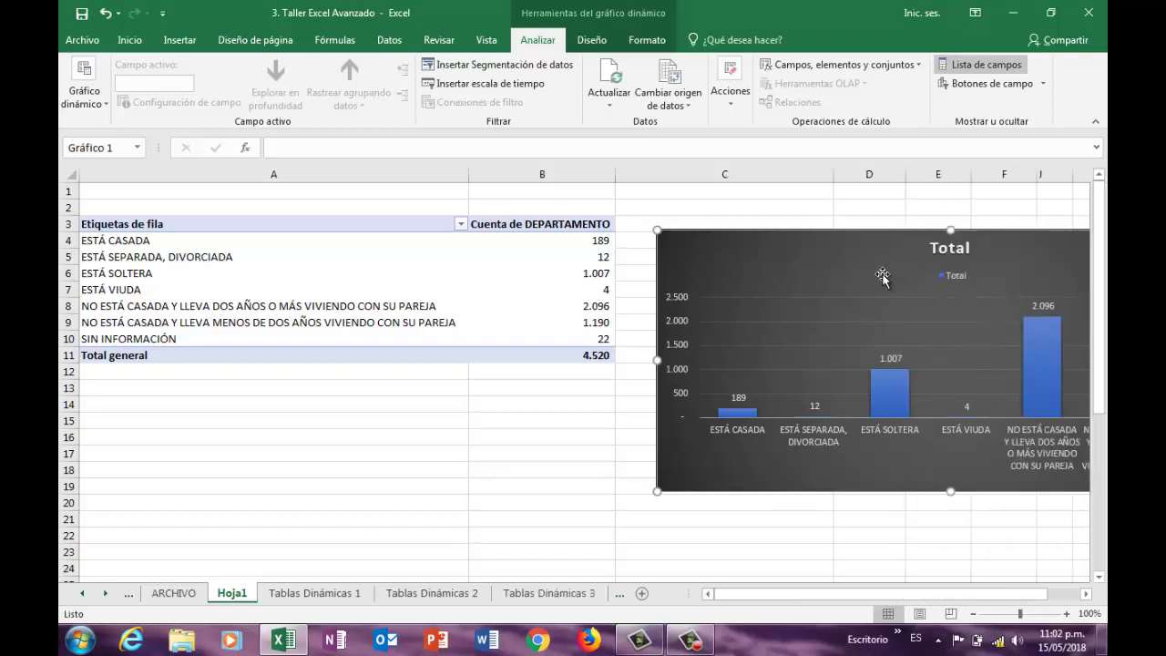
{"action": "left_click_drag", "start_coordinate": [784, 265], "coordinate": [391, 287]}
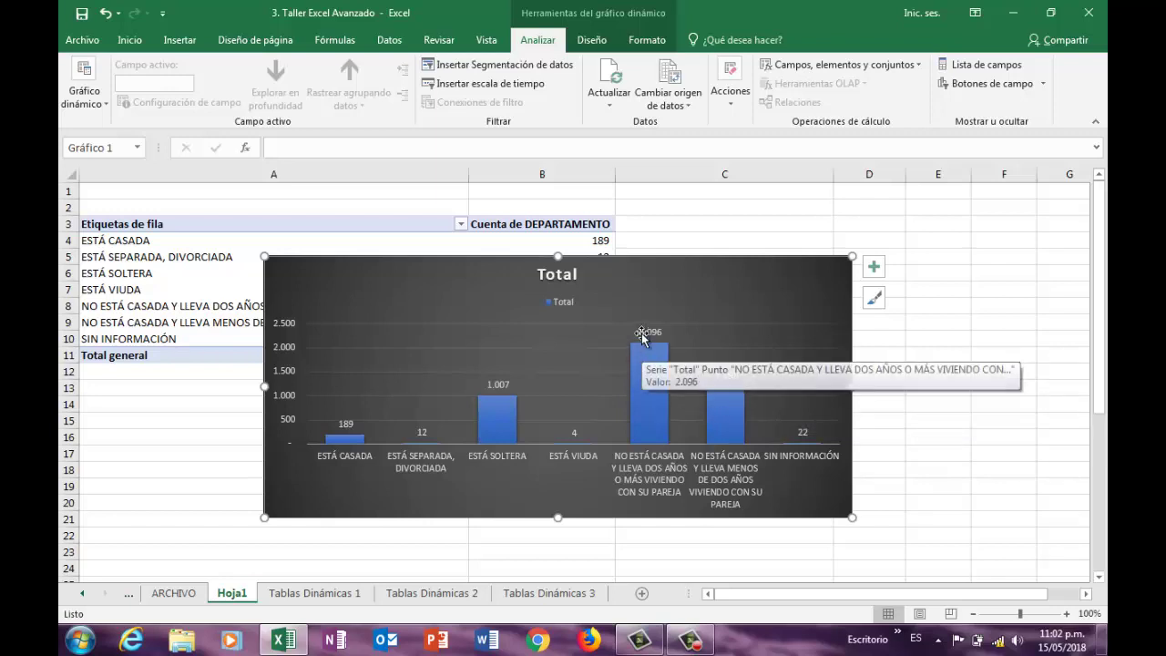
{"action": "mouse_move", "coordinate": [718, 406]}
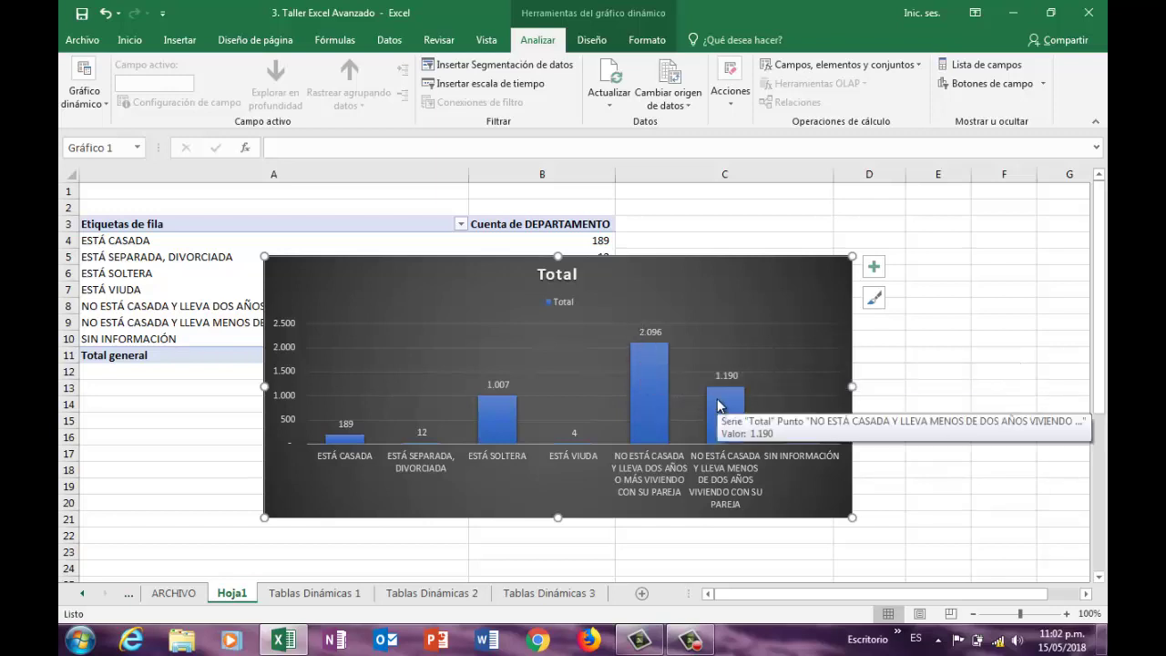
{"action": "mouse_move", "coordinate": [490, 436]}
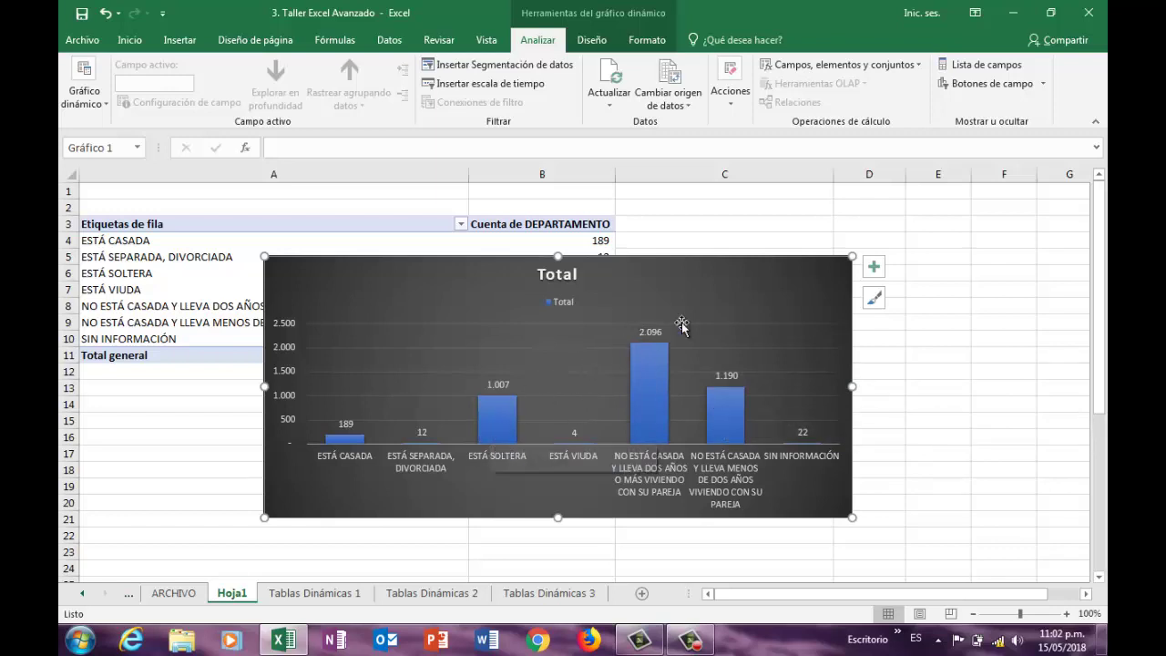
{"action": "left_click_drag", "start_coordinate": [731, 276], "coordinate": [783, 404]}
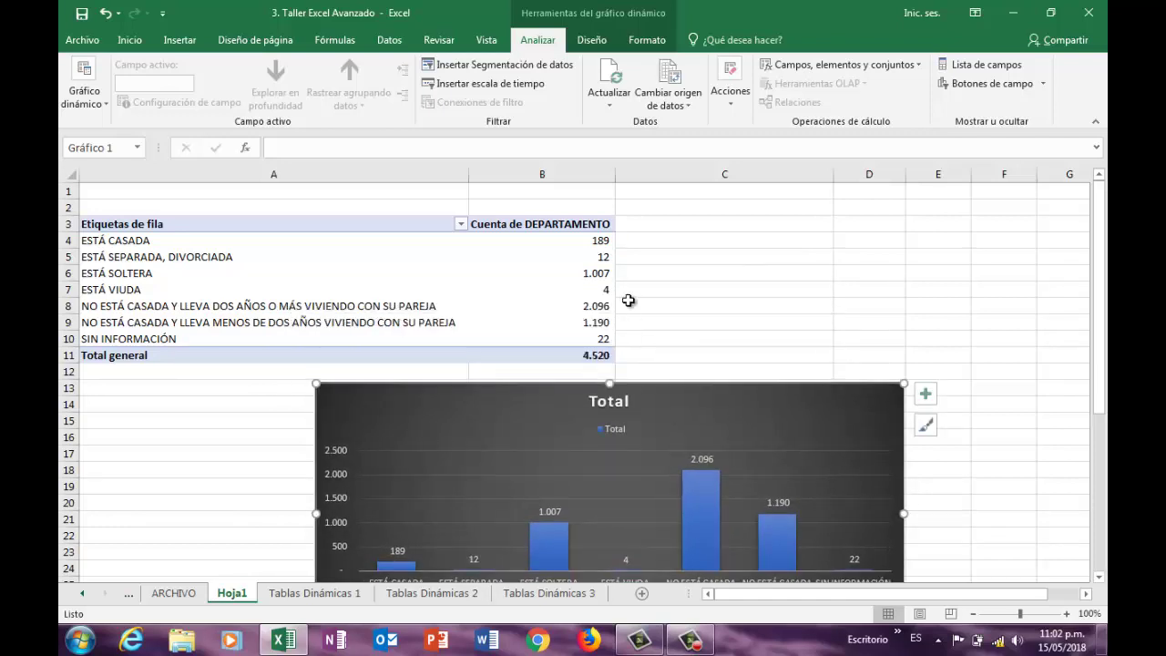
Step: Select the counts for ESTÁ SOLTERA and both NO ESTÁ CASADA rows together to check their combined sum
{"action": "left_click", "coordinate": [602, 273]}
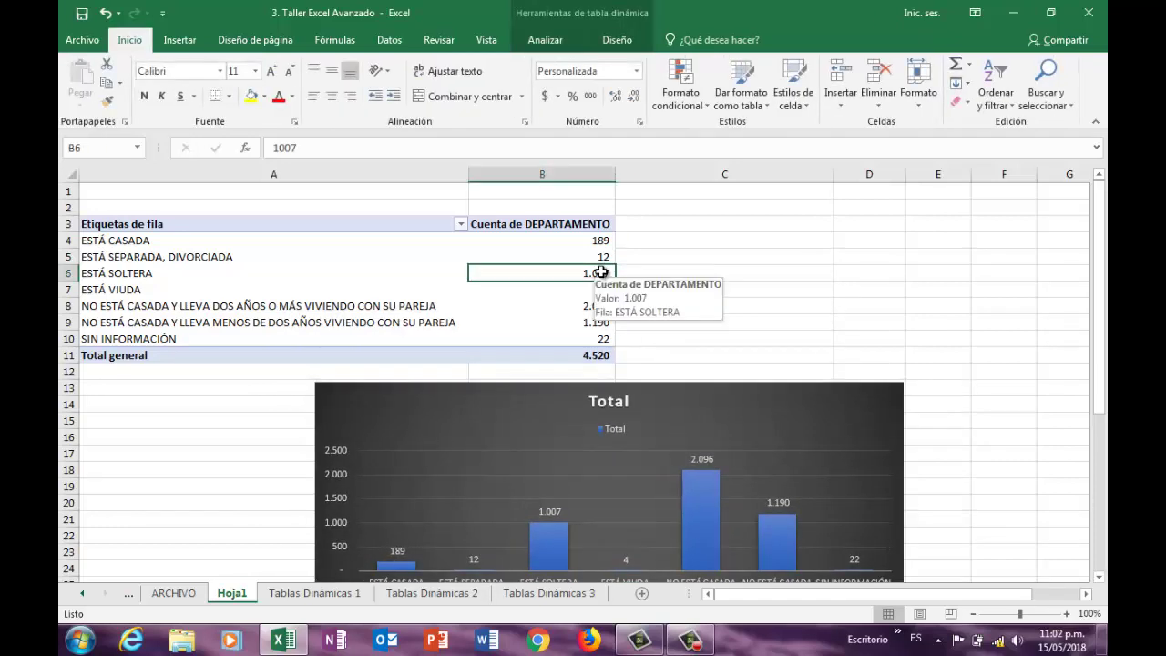
{"action": "left_click", "coordinate": [573, 306], "text": "ctrl"}
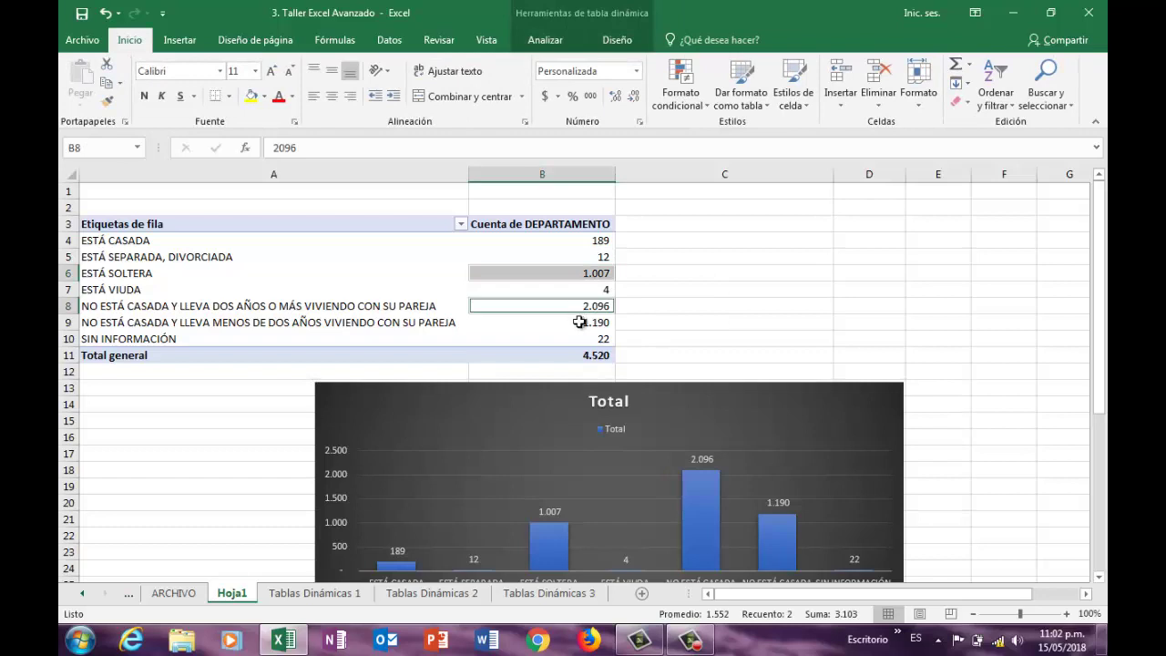
{"action": "left_click", "coordinate": [580, 324], "text": "ctrl"}
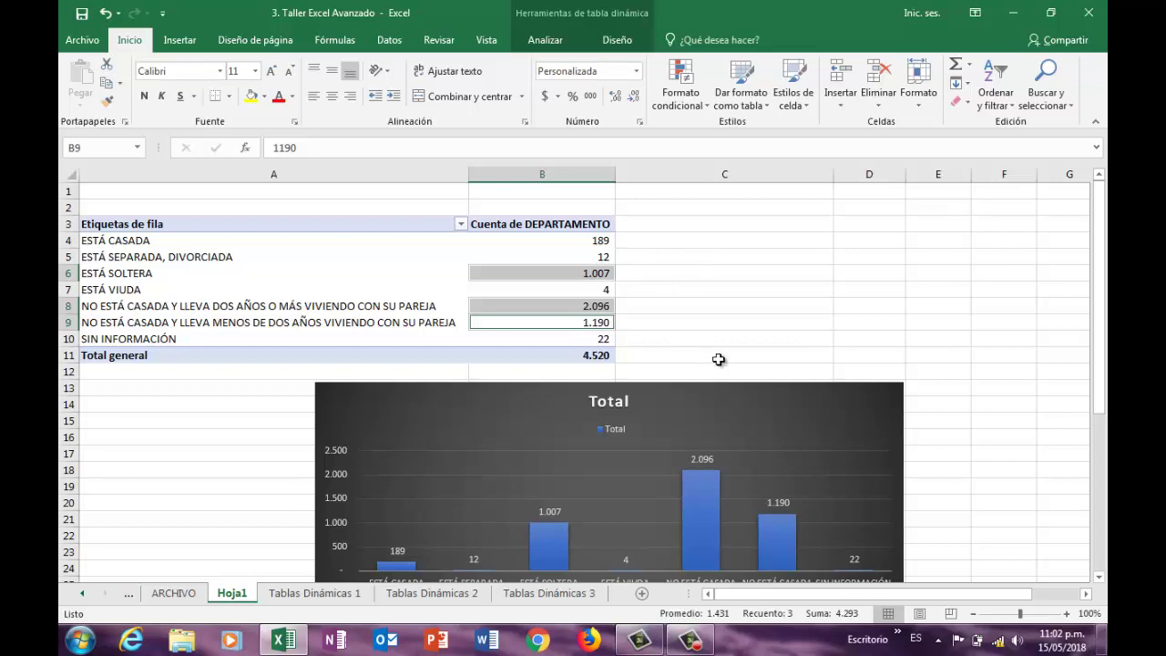
Step: Move the pivot chart up to about row 3 over the pivot table, and select cell G11 in the Tablas Dinámicas 1 sheet
{"action": "left_click_drag", "start_coordinate": [814, 416], "coordinate": [794, 248]}
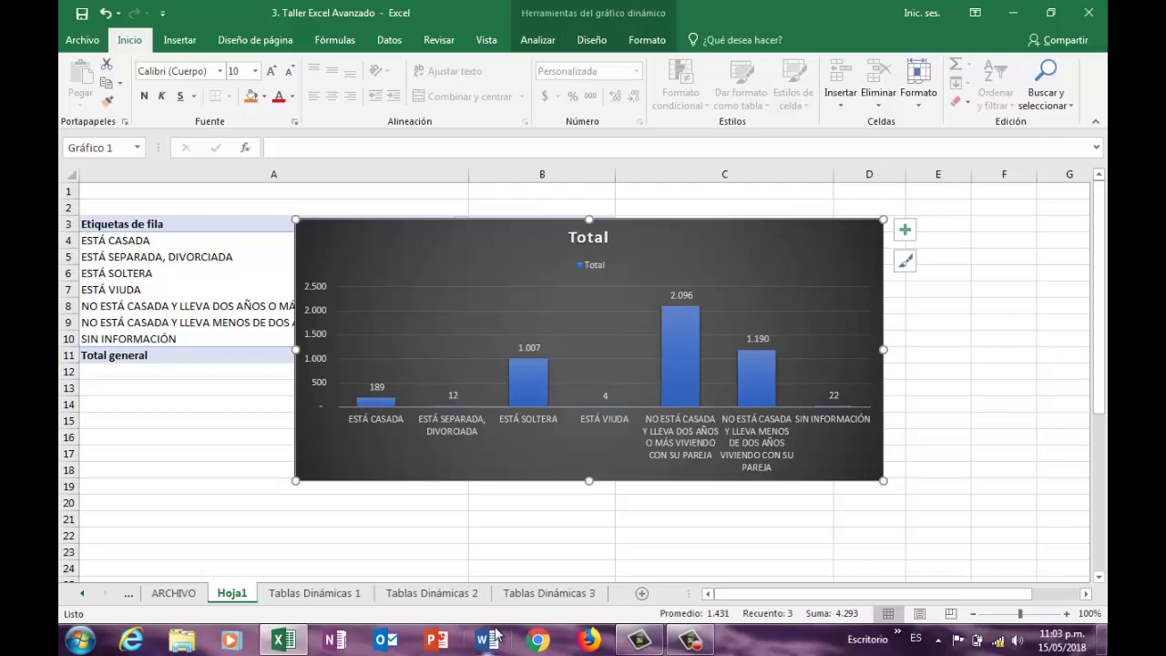
{"action": "left_click", "coordinate": [328, 595]}
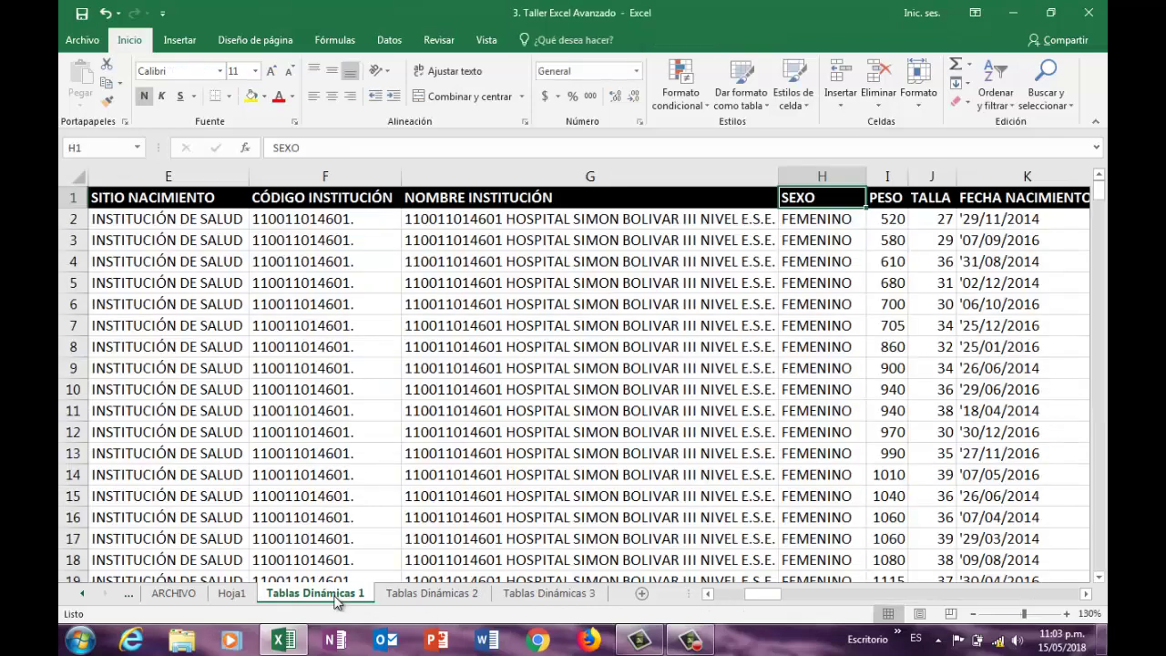
{"action": "left_click", "coordinate": [414, 412]}
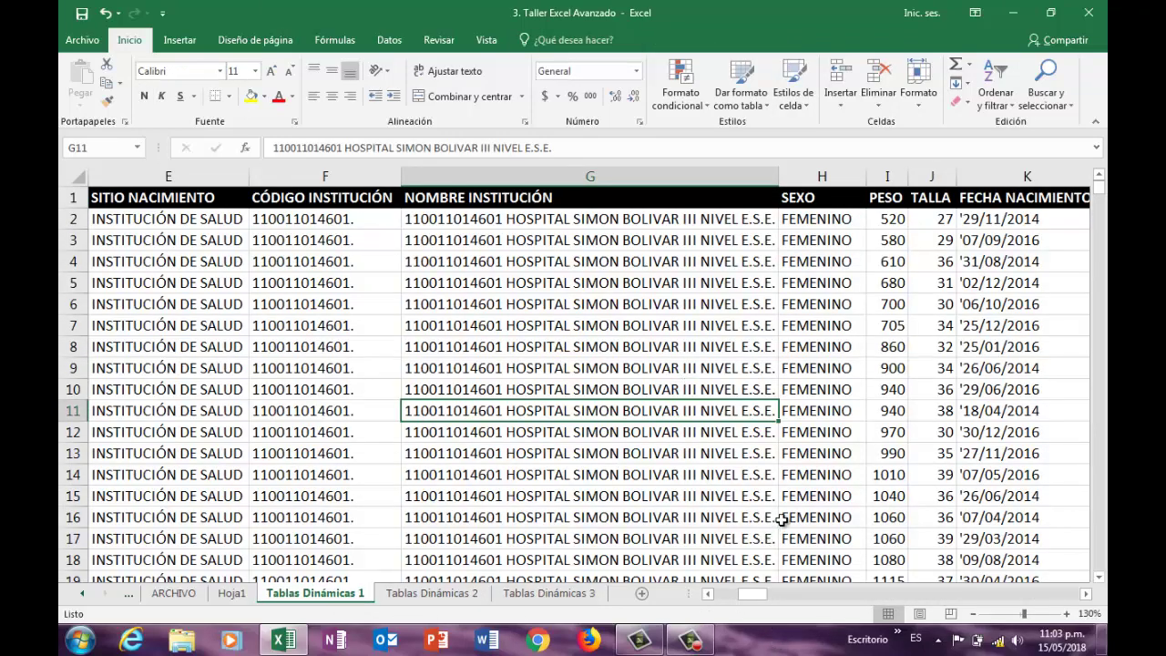
Step: Return to the Hoja1 sheet and move the pivot chart below the pivot table, starting at about row 13
{"action": "scroll", "coordinate": [781, 516], "scroll_direction": "down", "scroll_amount": 3}
{"action": "scroll", "coordinate": [889, 401], "scroll_direction": "up", "scroll_amount": 3}
{"action": "left_click", "coordinate": [231, 593]}
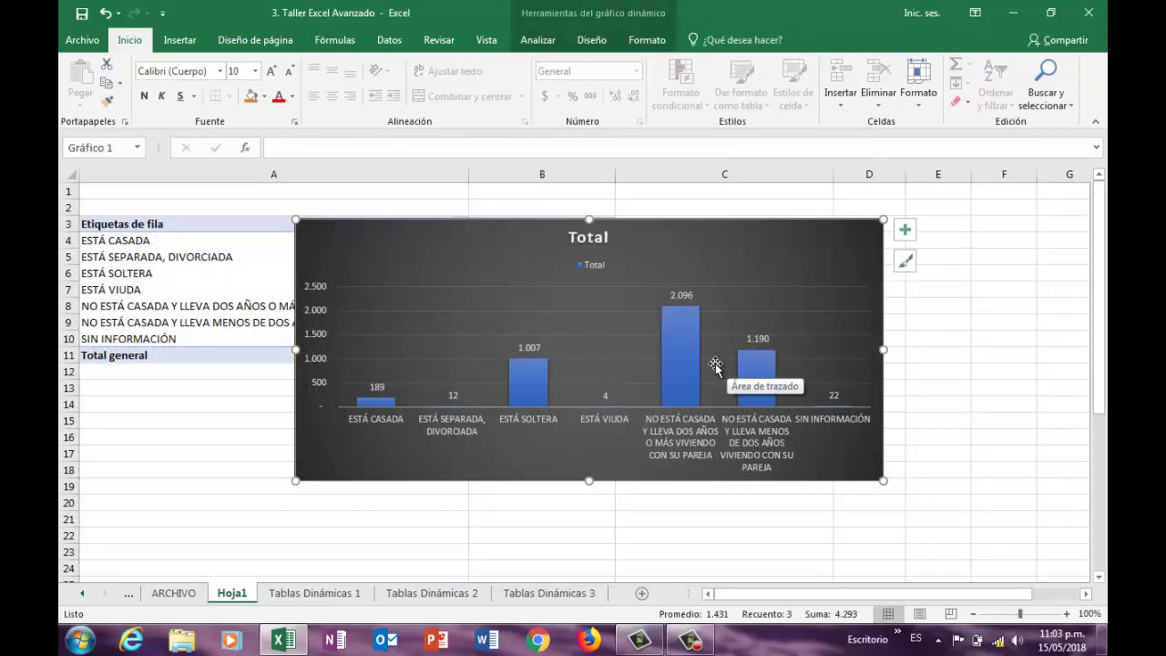
{"action": "left_click_drag", "start_coordinate": [744, 246], "coordinate": [760, 300]}
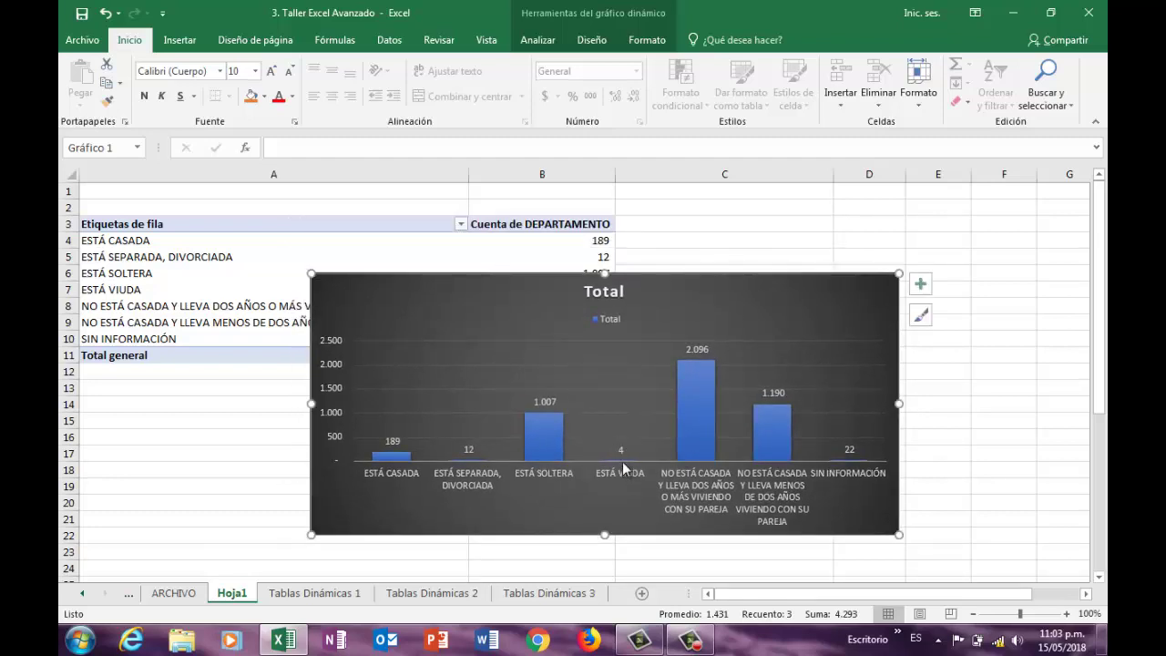
{"action": "left_click_drag", "start_coordinate": [707, 300], "coordinate": [719, 419]}
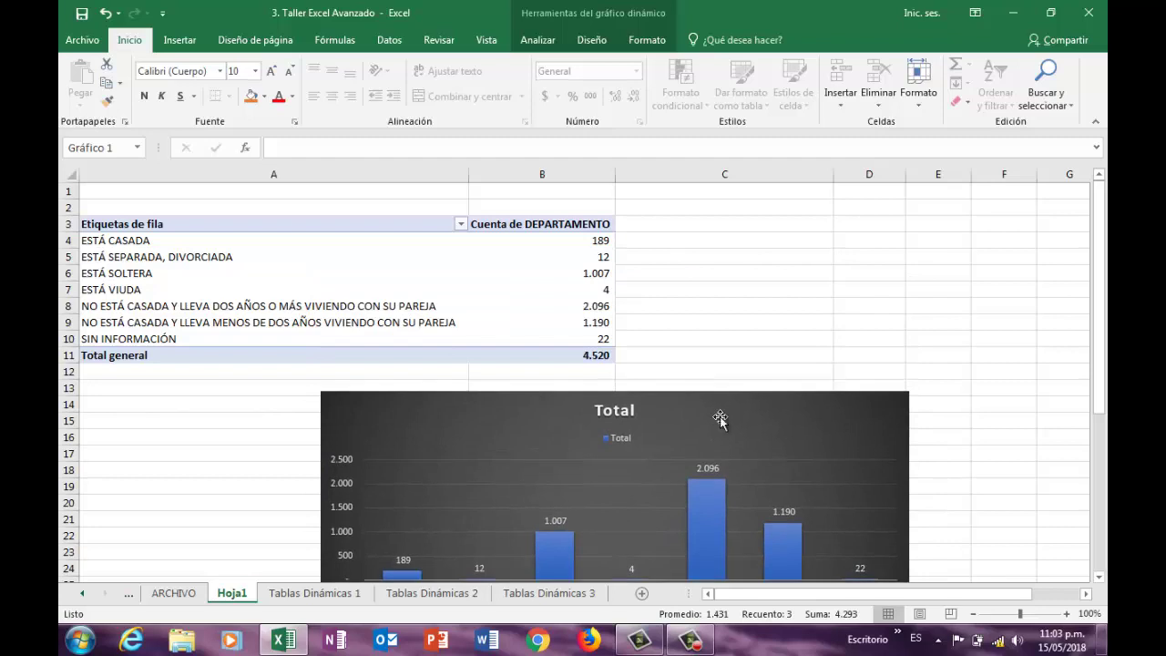
Step: Show the underlying records of the ESTÁ VIUDA count in a separate sheet and delete that detail sheet
{"action": "left_click", "coordinate": [604, 292]}
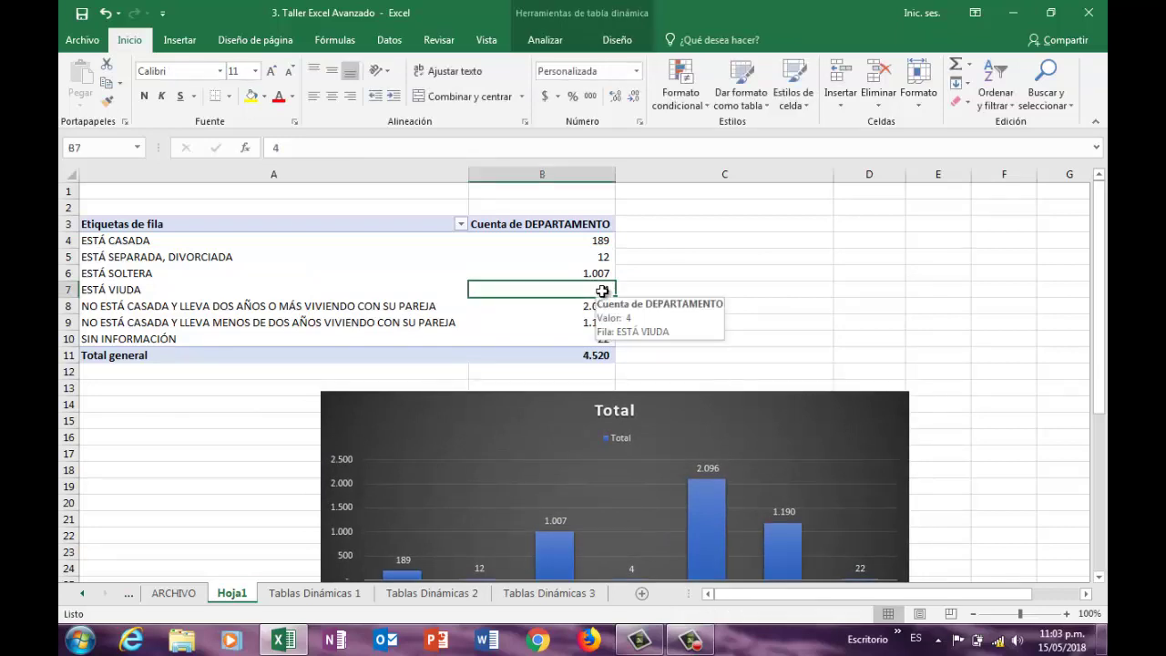
{"action": "double_click", "coordinate": [602, 290]}
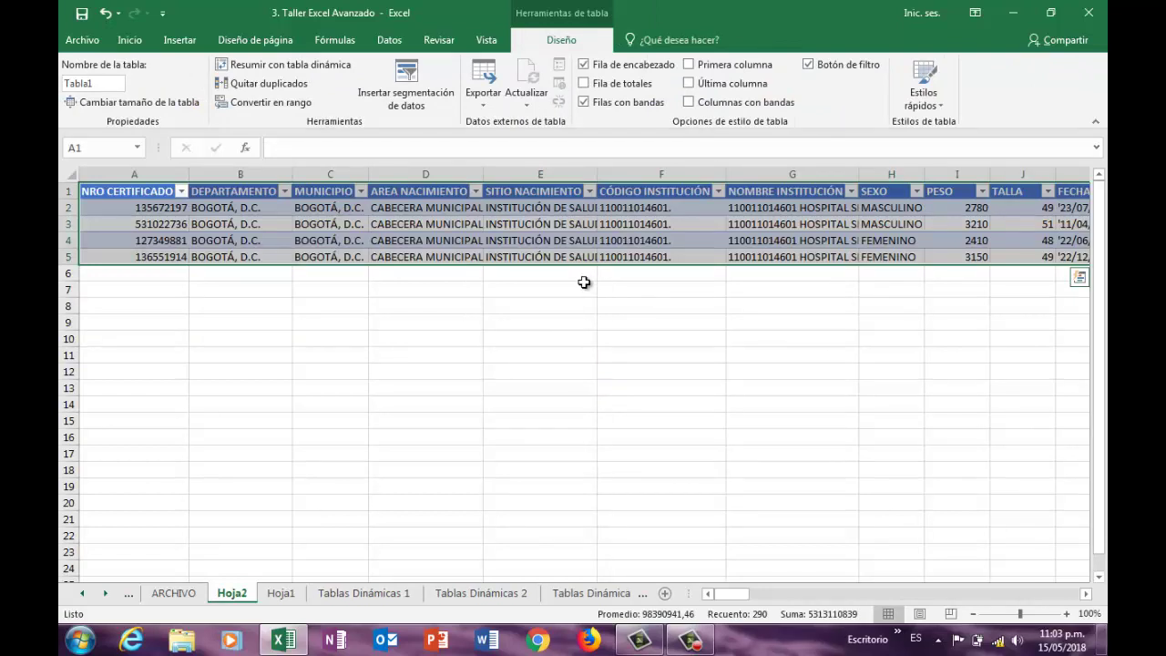
{"action": "right_click", "coordinate": [236, 596]}
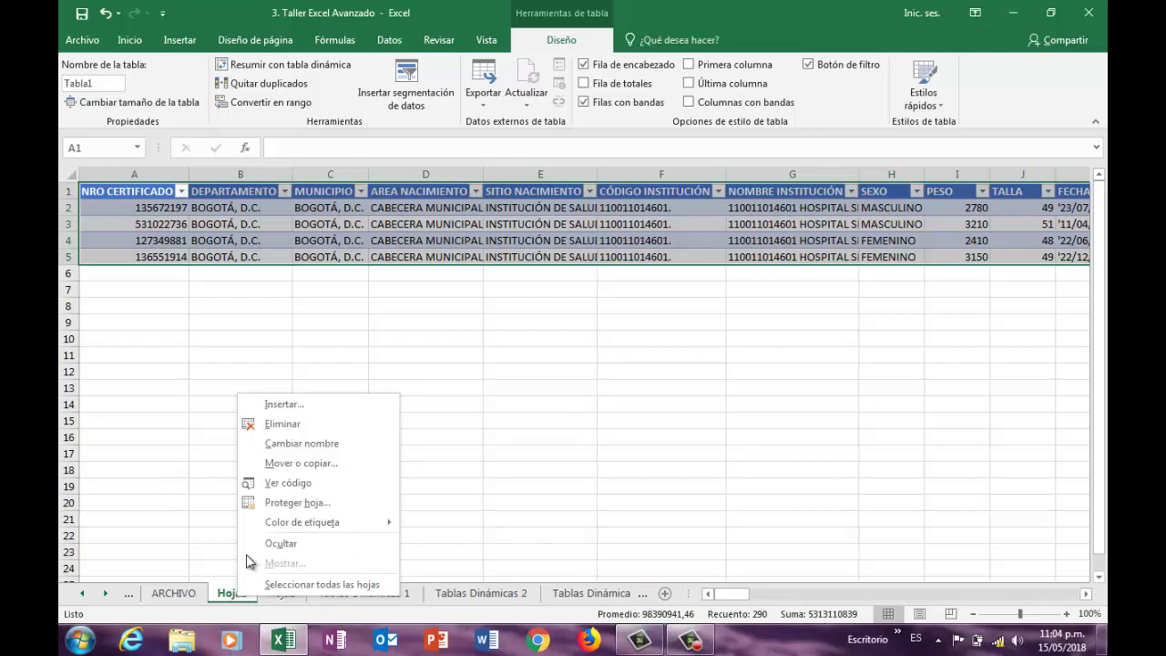
{"action": "left_click", "coordinate": [288, 425]}
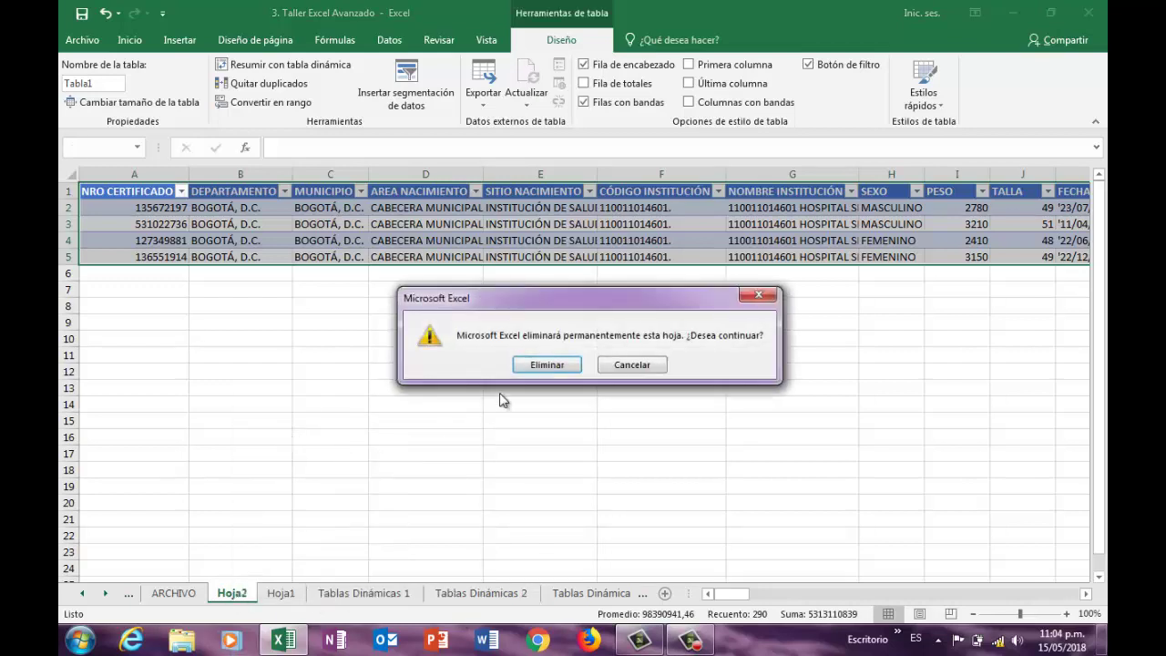
{"action": "left_click", "coordinate": [544, 366]}
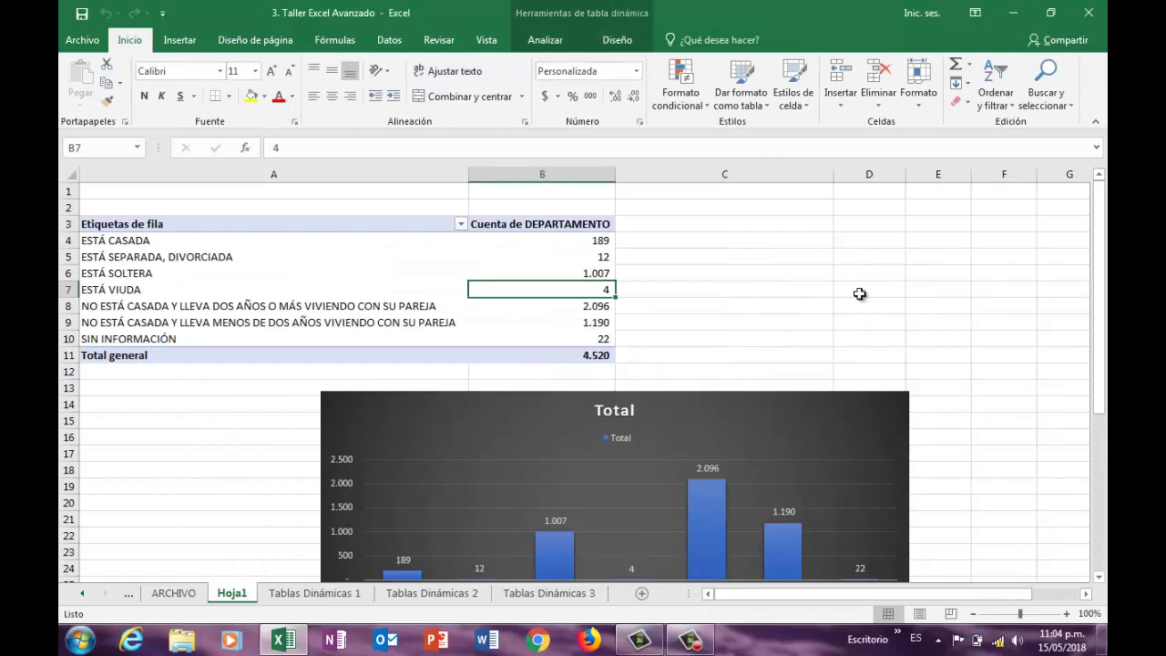
Step: Move the pivot chart back up over the pivot table to about row 3 and glance at the Tablas Dinámicas 2 sheet
{"action": "left_click_drag", "start_coordinate": [734, 428], "coordinate": [736, 262]}
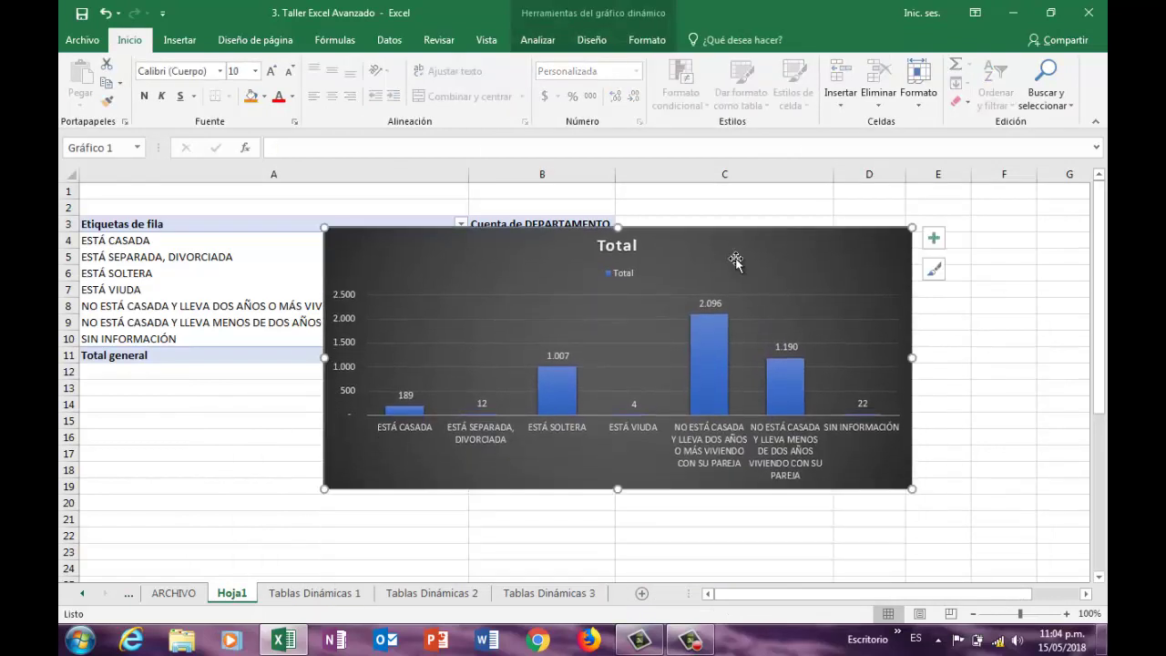
{"action": "left_click", "coordinate": [418, 594]}
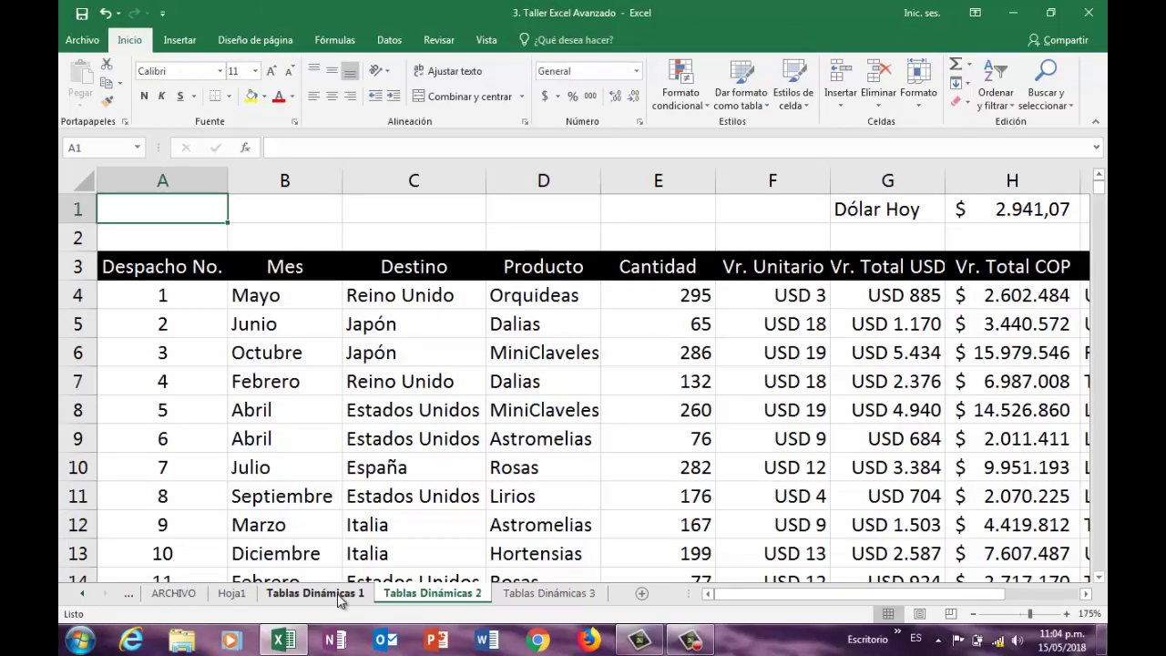
{"action": "left_click", "coordinate": [239, 595]}
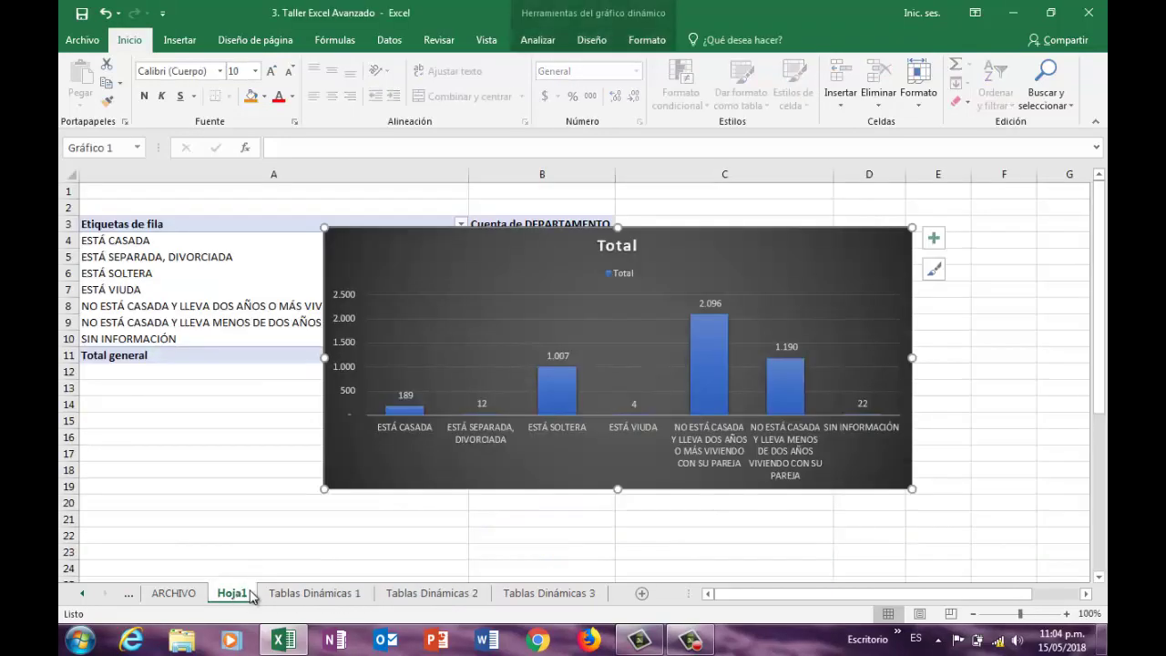
Step: Permanently delete the Hoja1 sheet containing the pivot table and chart, and open the Tablas Dinámicas 2 sheet
{"action": "right_click", "coordinate": [235, 594]}
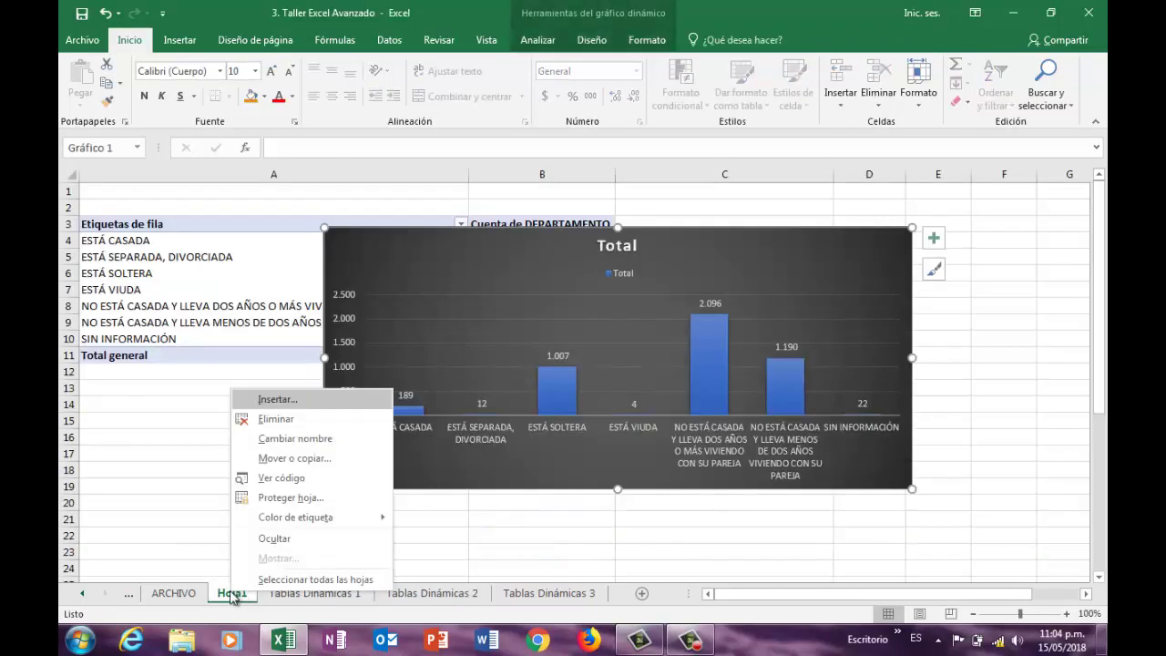
{"action": "left_click", "coordinate": [271, 418]}
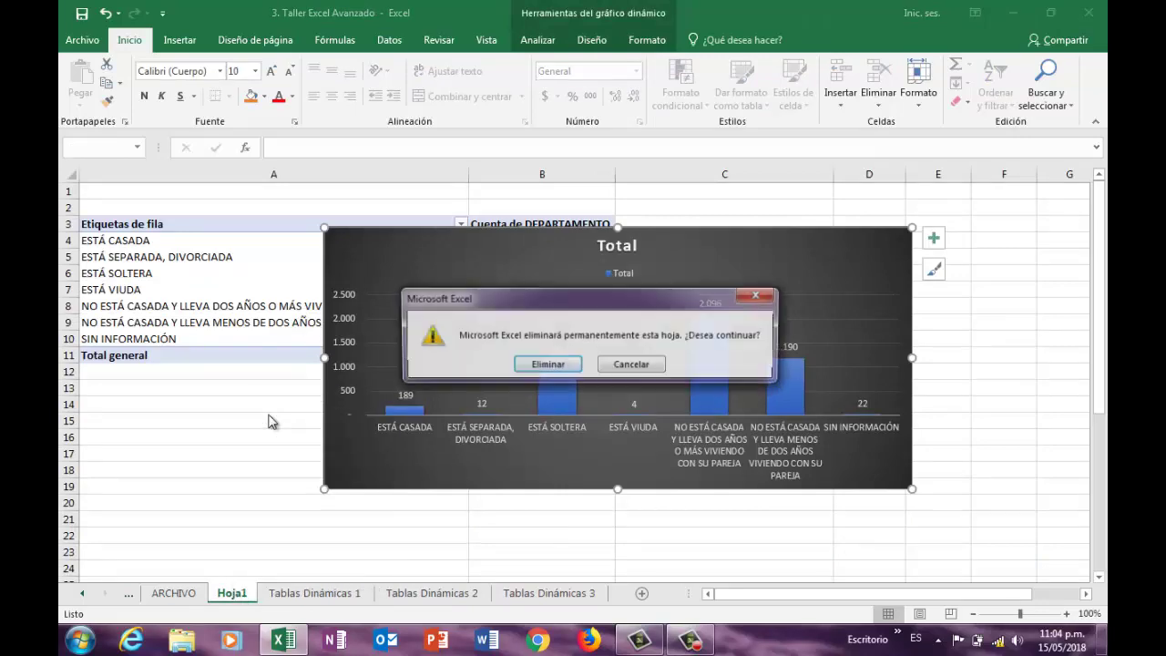
{"action": "left_click", "coordinate": [522, 370]}
{"action": "left_click", "coordinate": [377, 594]}
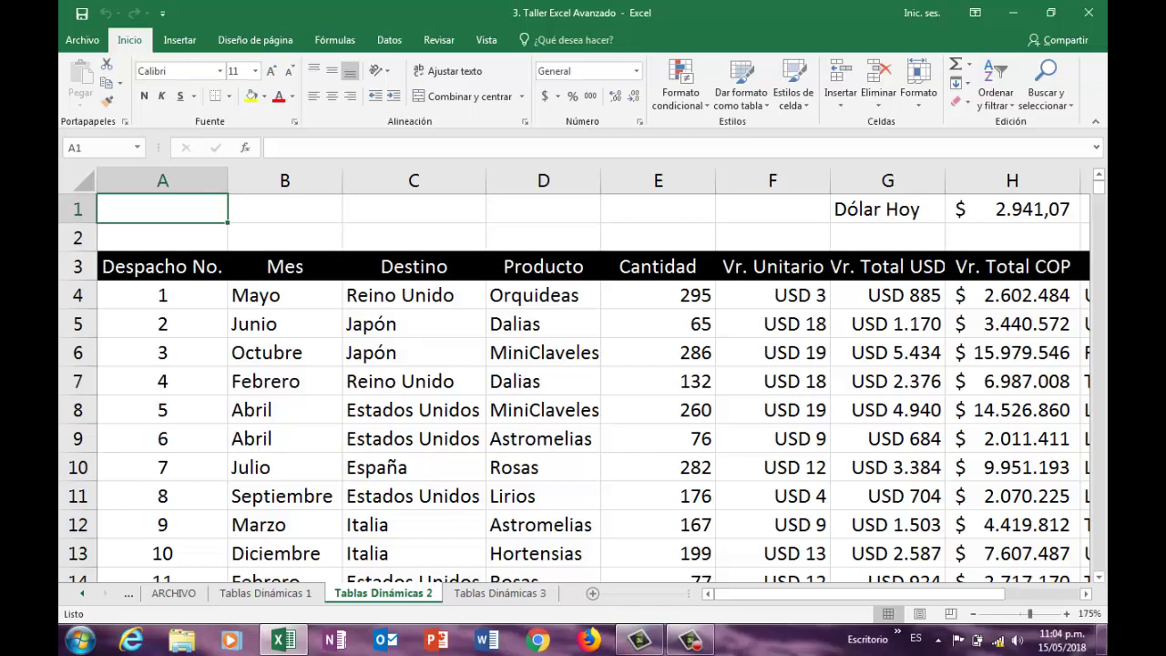
Step: Review the shipment records' Mes, Destino, Producto and Cantidad columns and the Dólar Hoy rate
{"action": "left_click", "coordinate": [557, 402]}
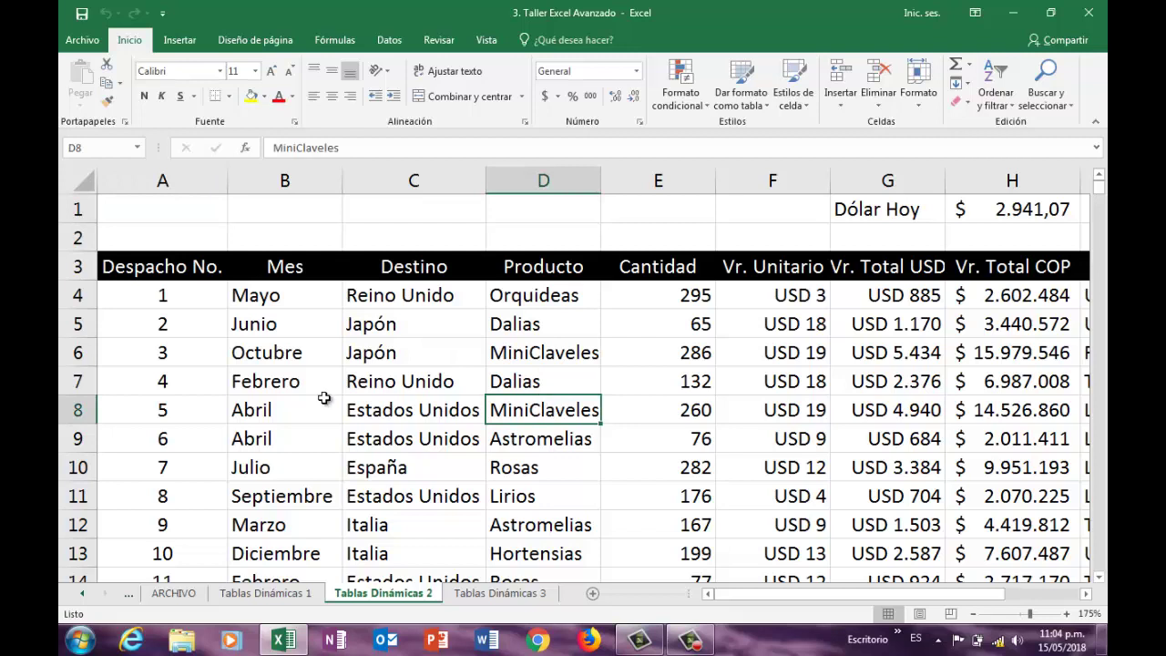
{"action": "left_click", "coordinate": [1016, 216]}
{"action": "left_click", "coordinate": [272, 389]}
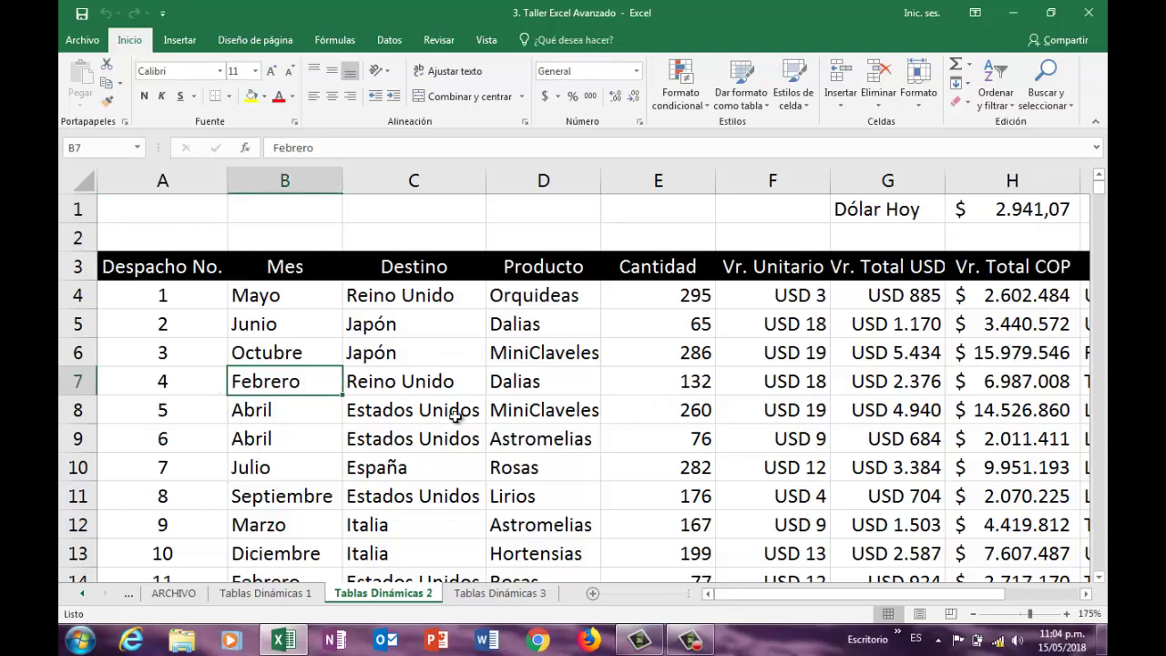
{"action": "left_click_drag", "start_coordinate": [393, 295], "coordinate": [389, 530]}
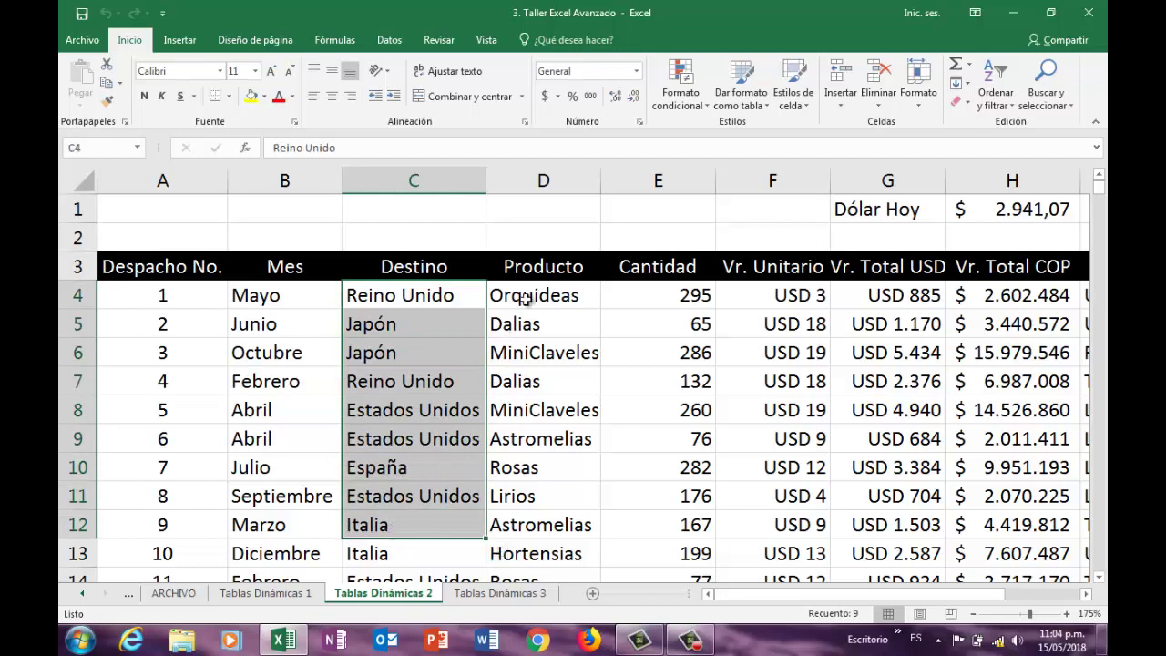
{"action": "left_click_drag", "start_coordinate": [527, 301], "coordinate": [524, 525]}
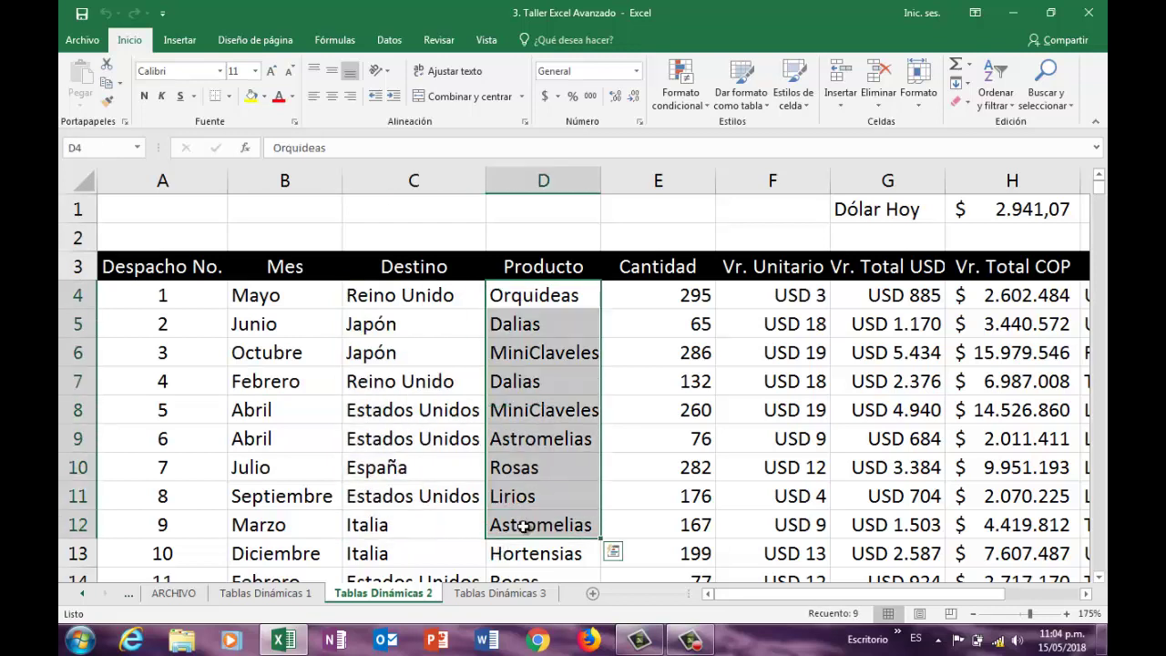
{"action": "left_click_drag", "start_coordinate": [682, 296], "coordinate": [684, 526]}
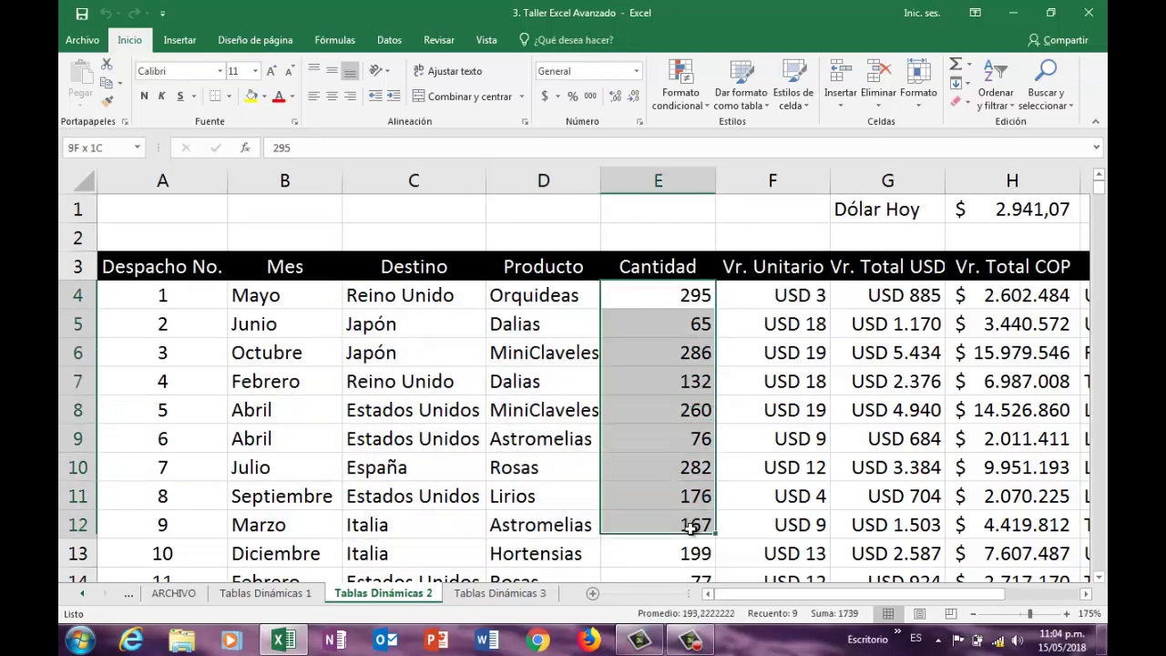
Step: Examine the Vr. Unitario, Vr. Total USD and Vr. Total COP columns together with the Dólar Hoy rate in H1
{"action": "left_click_drag", "start_coordinate": [787, 285], "coordinate": [802, 570]}
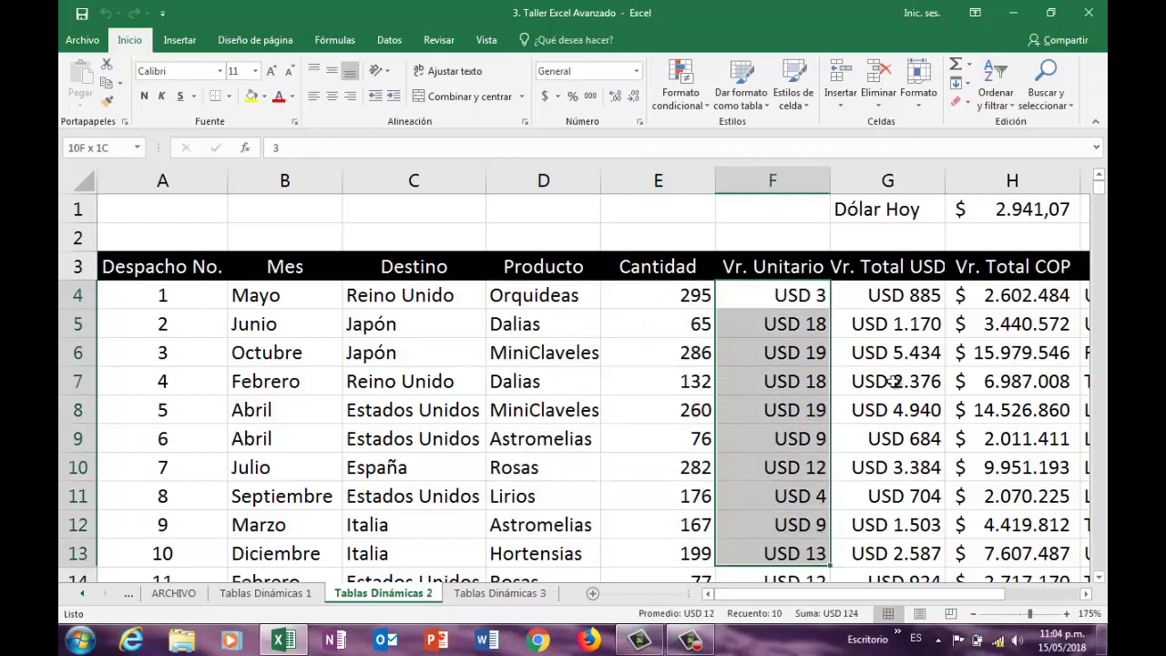
{"action": "left_click_drag", "start_coordinate": [906, 294], "coordinate": [908, 460]}
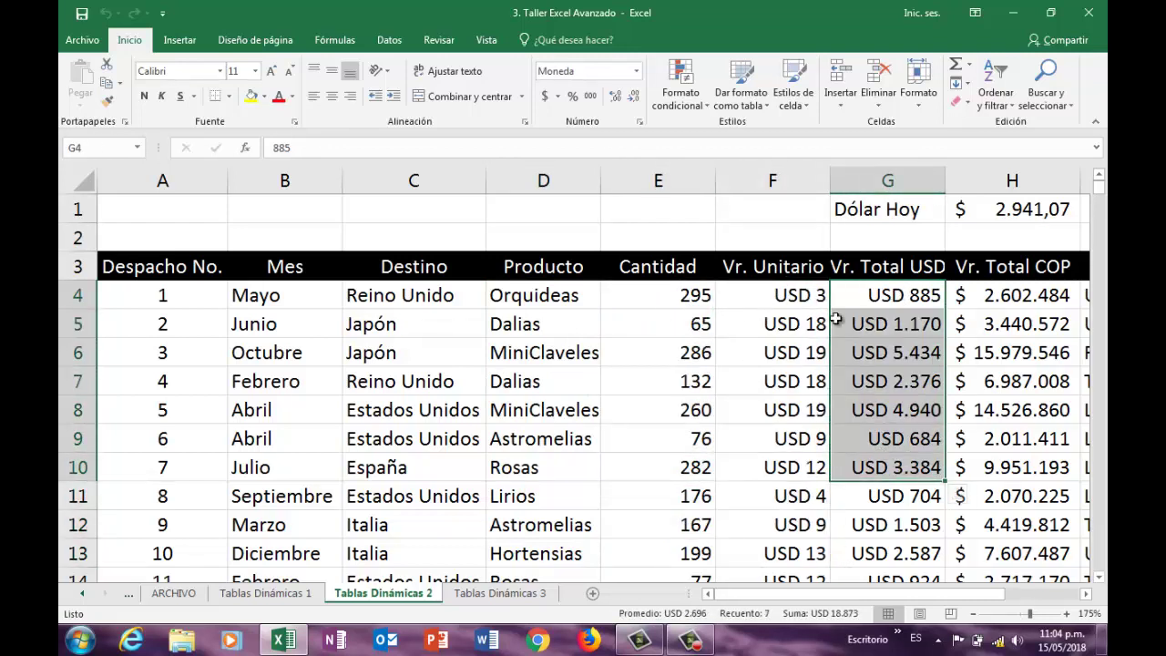
{"action": "left_click_drag", "start_coordinate": [888, 294], "coordinate": [915, 502]}
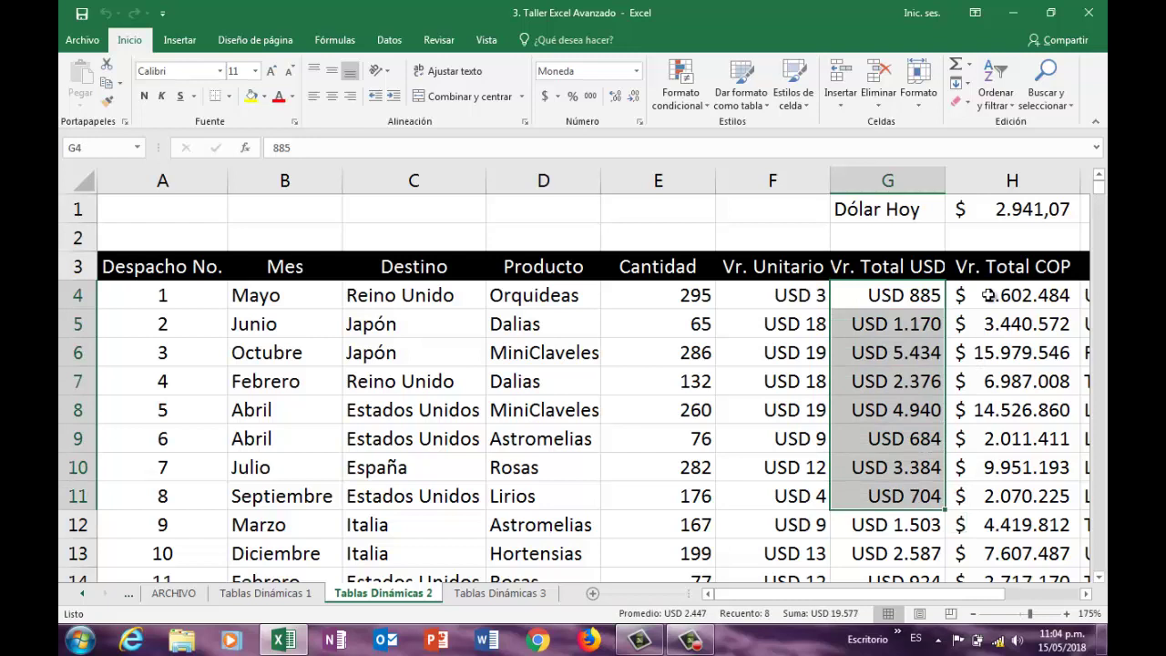
{"action": "left_click", "coordinate": [969, 208]}
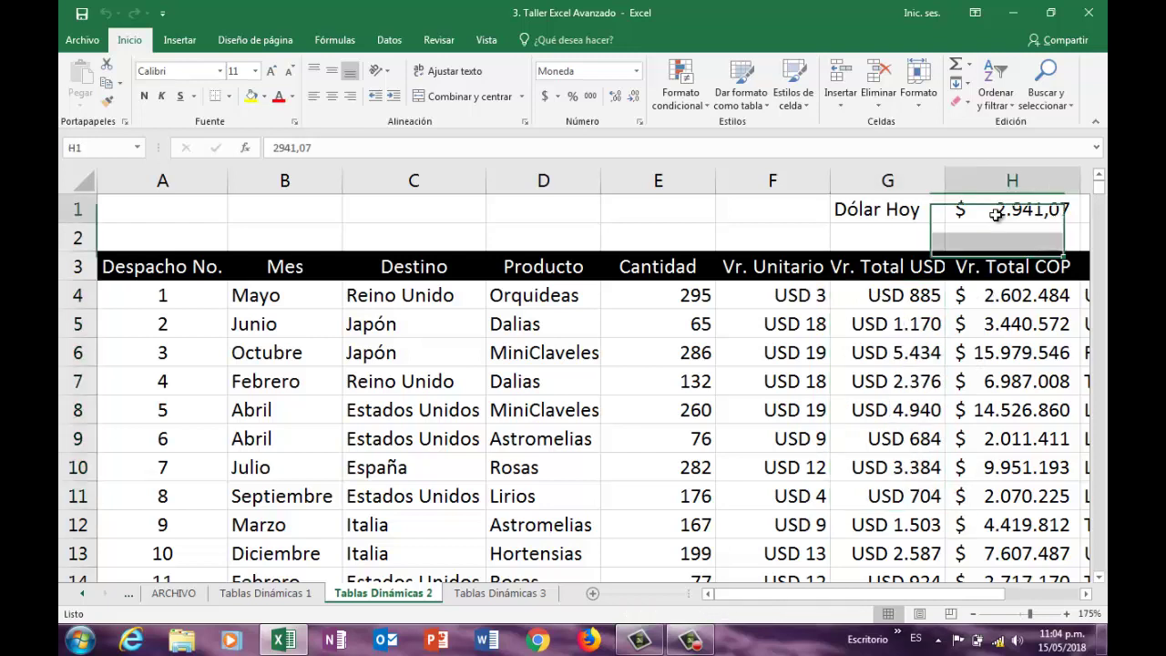
{"action": "left_click_drag", "start_coordinate": [998, 294], "coordinate": [1015, 496]}
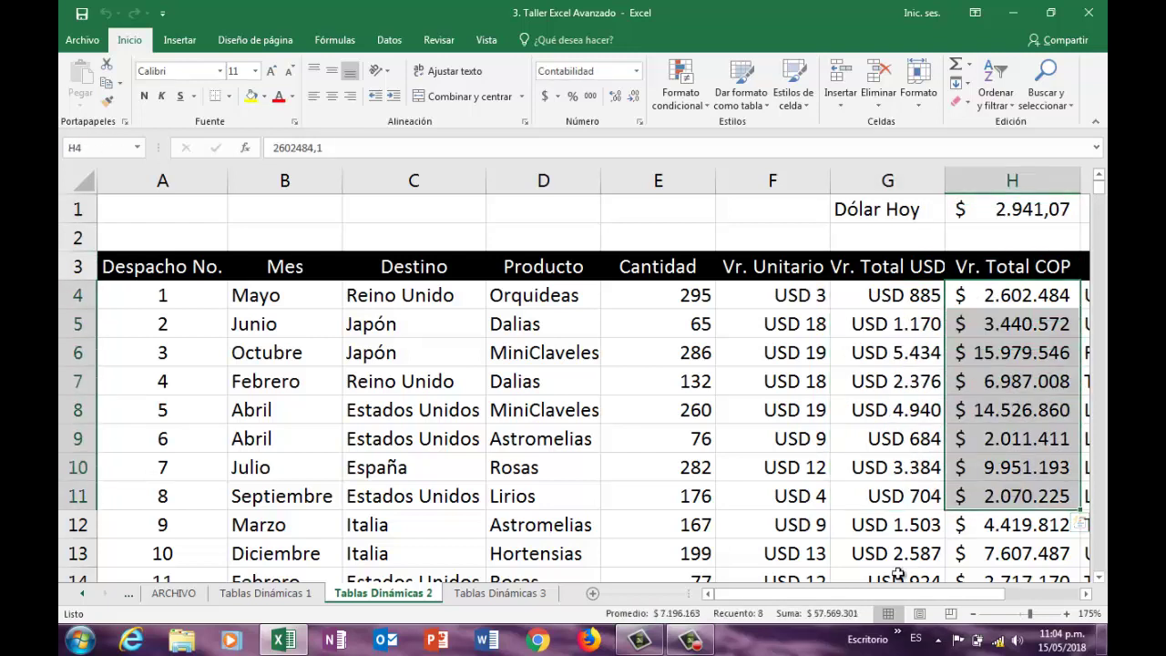
Step: Review the Origen and Estado columns at the end of the shipment table
{"action": "left_click_drag", "start_coordinate": [902, 594], "coordinate": [1006, 600]}
{"action": "left_click_drag", "start_coordinate": [871, 296], "coordinate": [889, 558]}
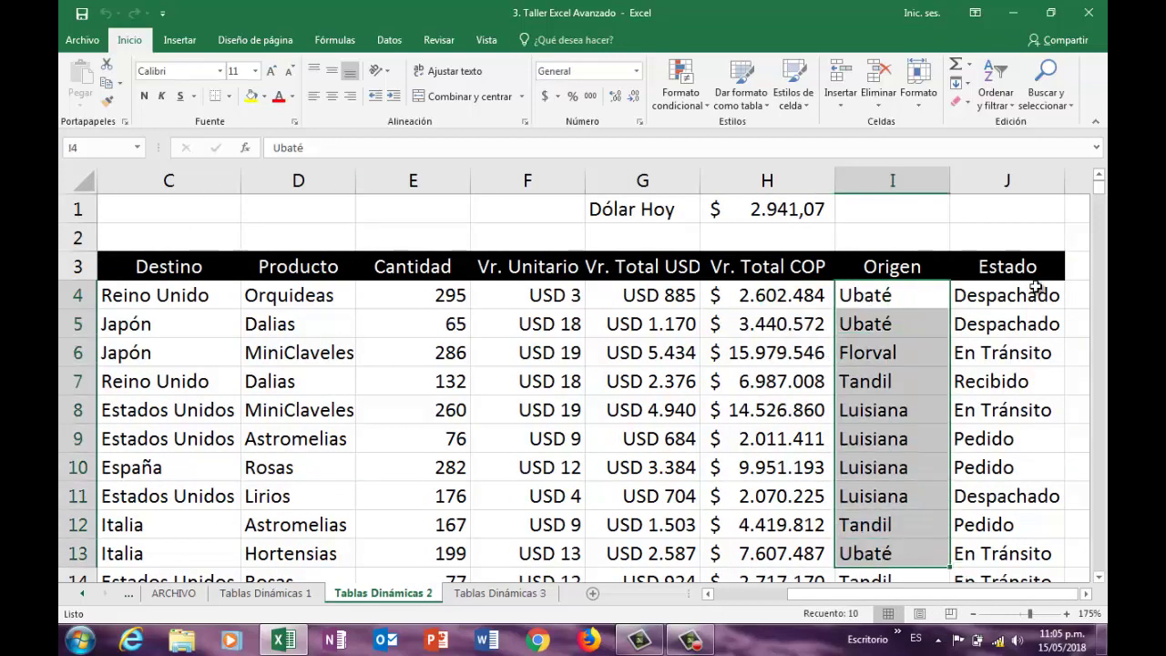
{"action": "left_click_drag", "start_coordinate": [1007, 323], "coordinate": [1010, 468]}
{"action": "left_click", "coordinate": [132, 374]}
{"action": "key", "text": "shift+Right"}
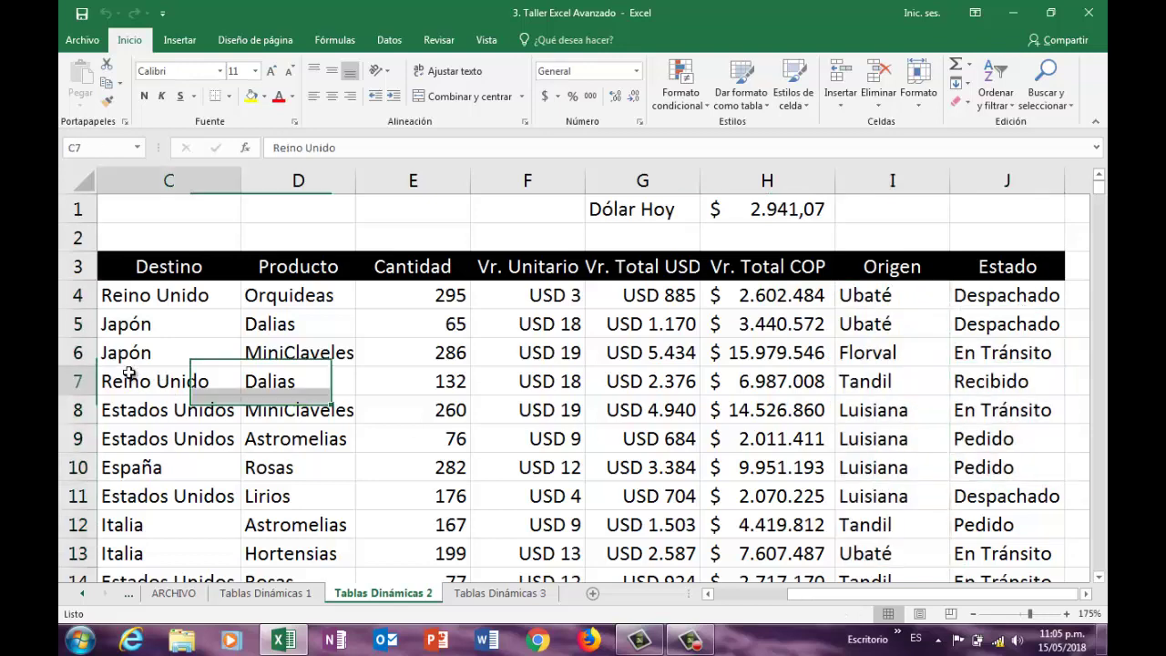
{"action": "key", "text": "ctrl+c"}
{"action": "left_click", "coordinate": [455, 439]}
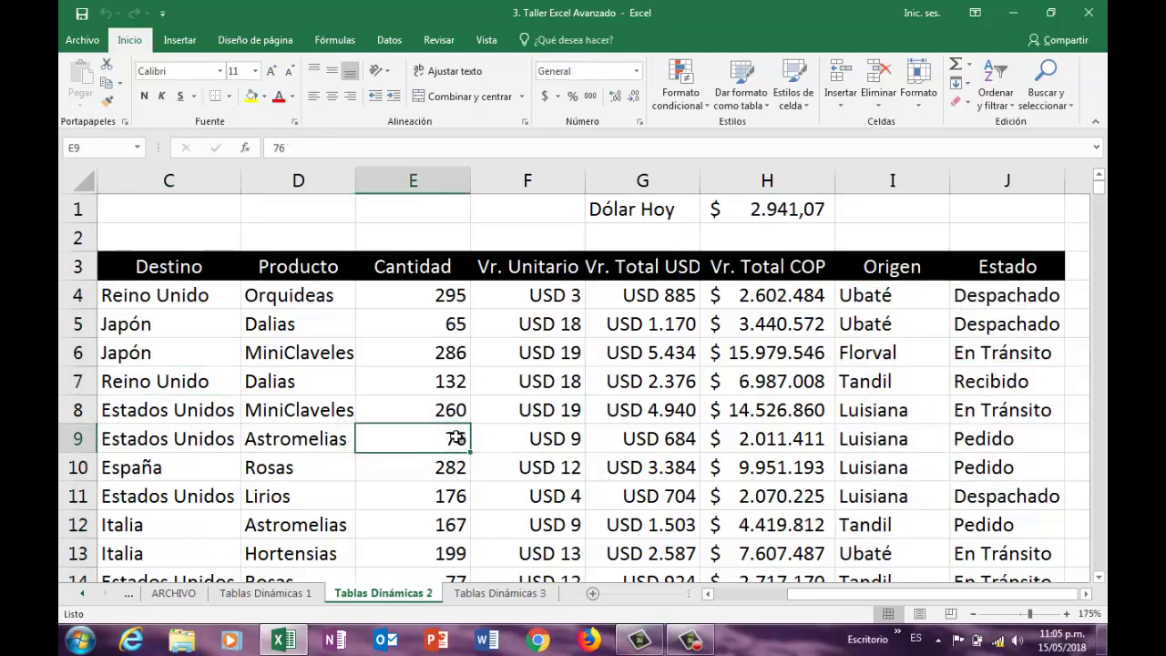
{"action": "left_click", "coordinate": [253, 420]}
{"action": "left_click", "coordinate": [102, 430]}
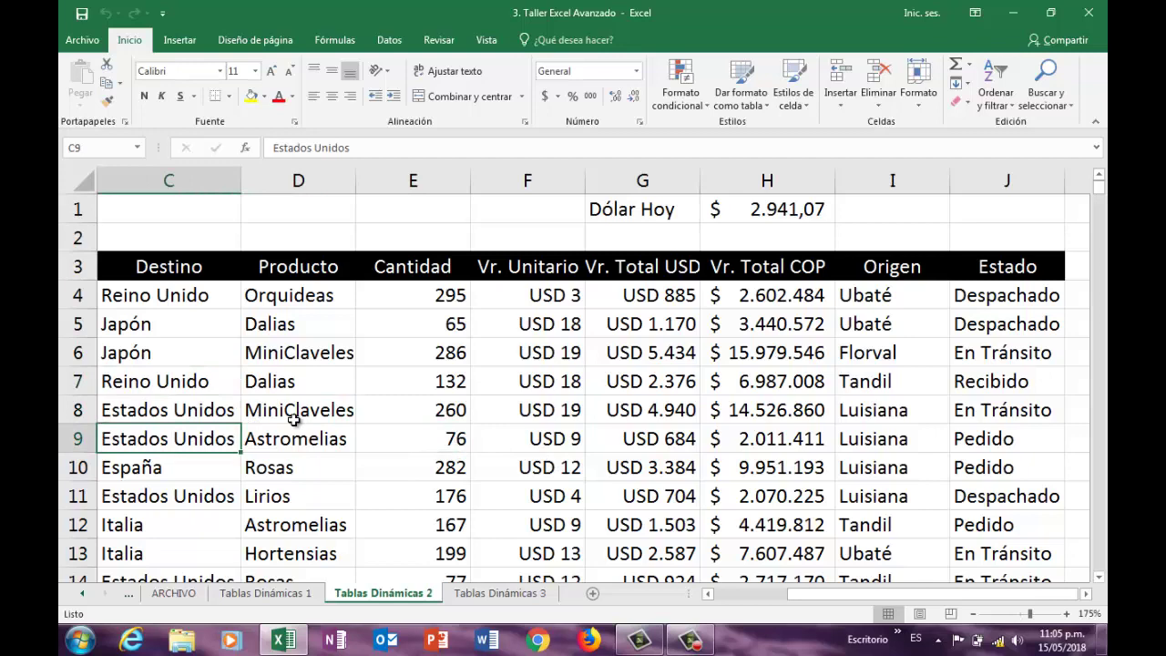
Step: Go to the last row of the shipment table and check the final Despacho No. values
{"action": "key", "text": "Left"}
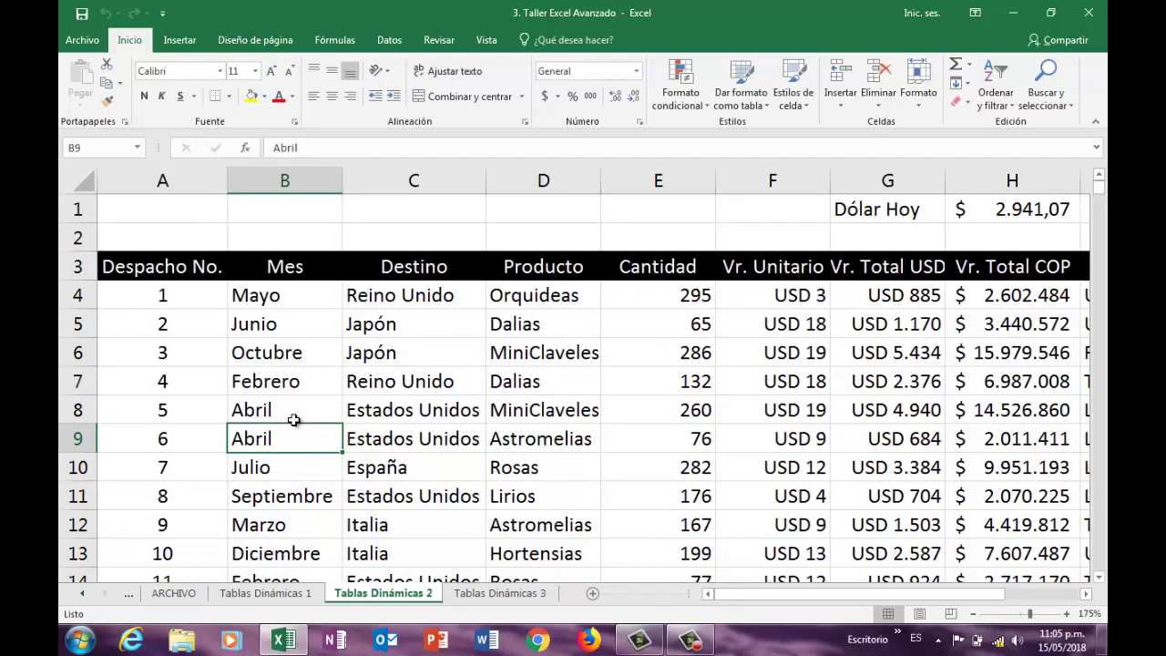
{"action": "key", "text": "ctrl+Down"}
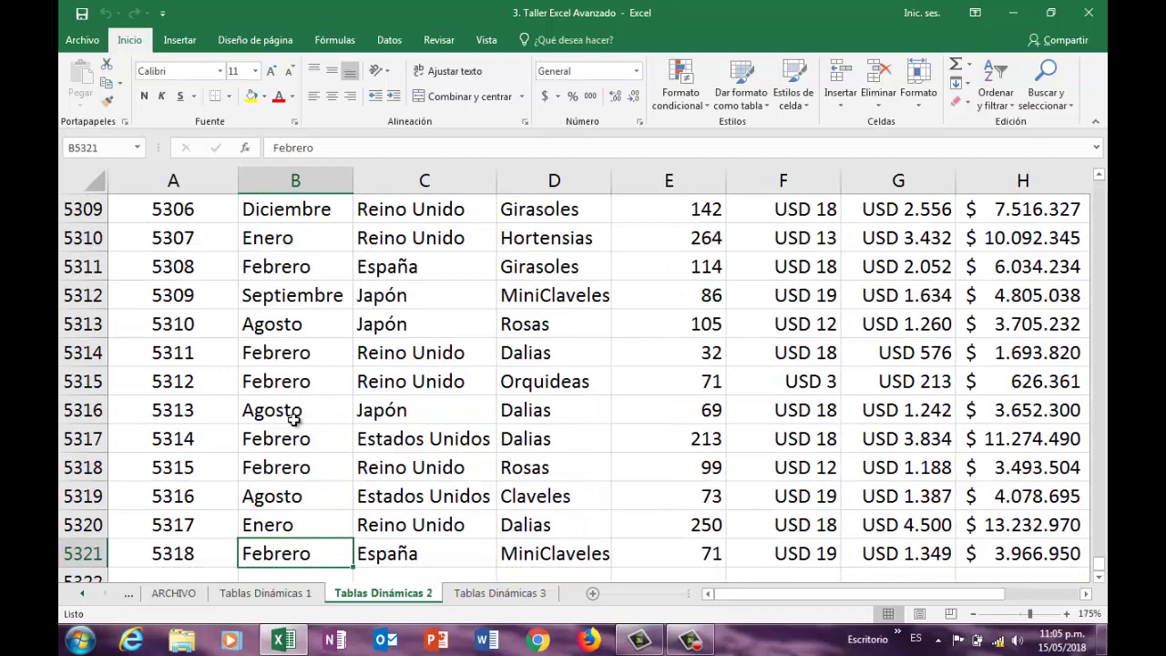
{"action": "key", "text": "Left"}
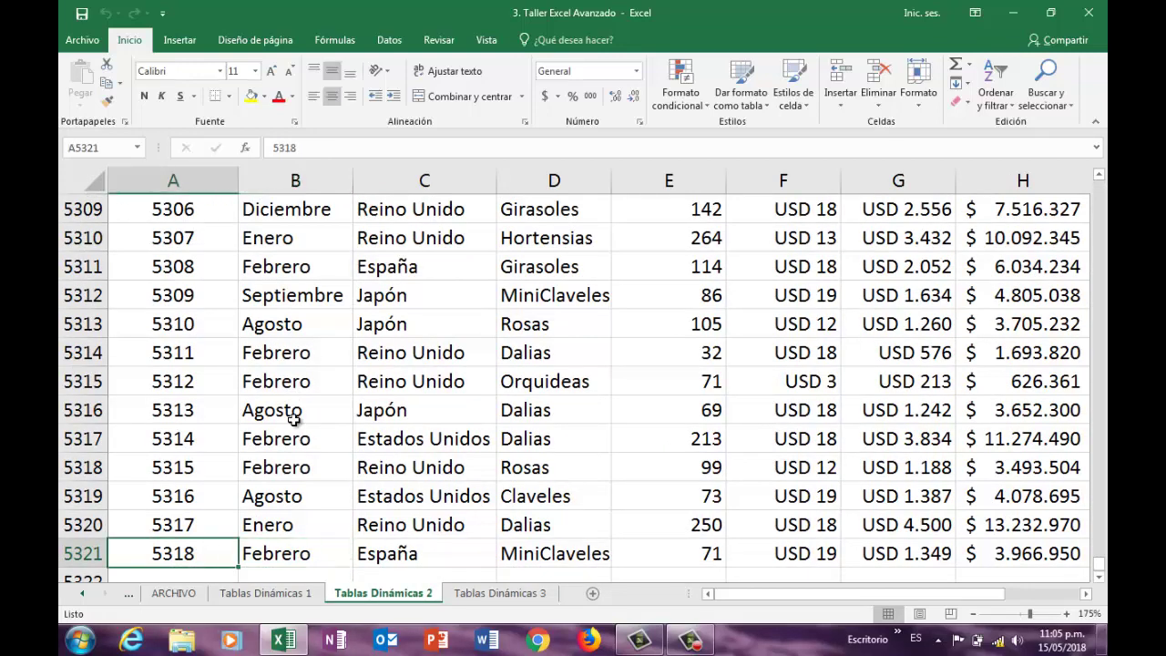
{"action": "key", "text": "Up"}
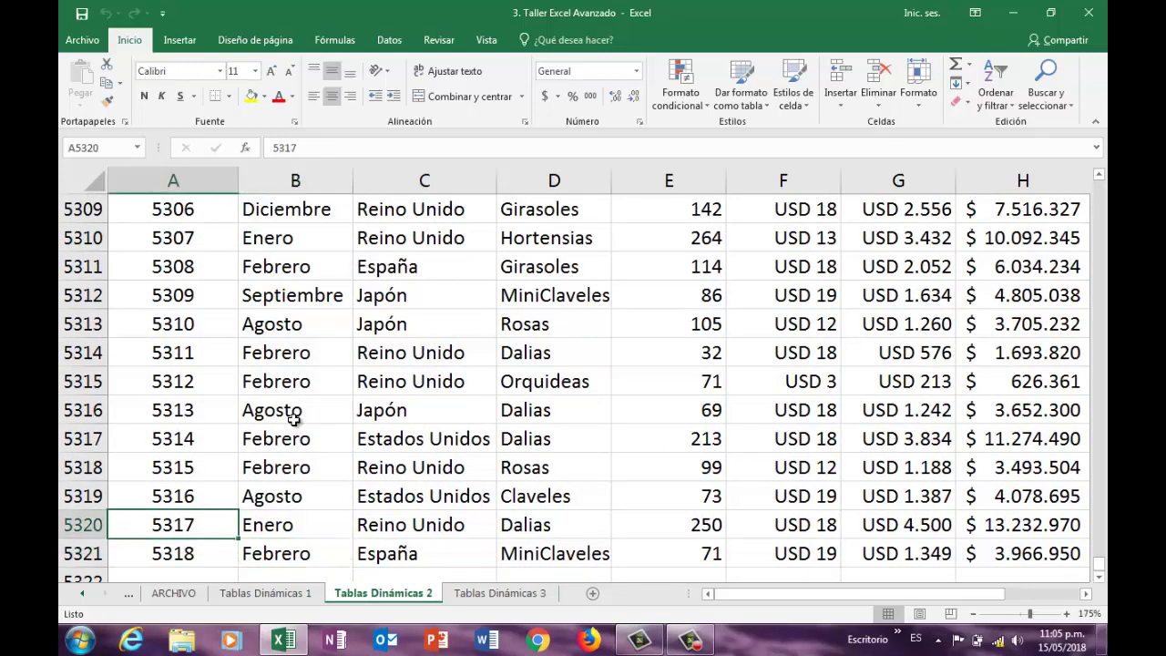
{"action": "key", "text": "Up"}
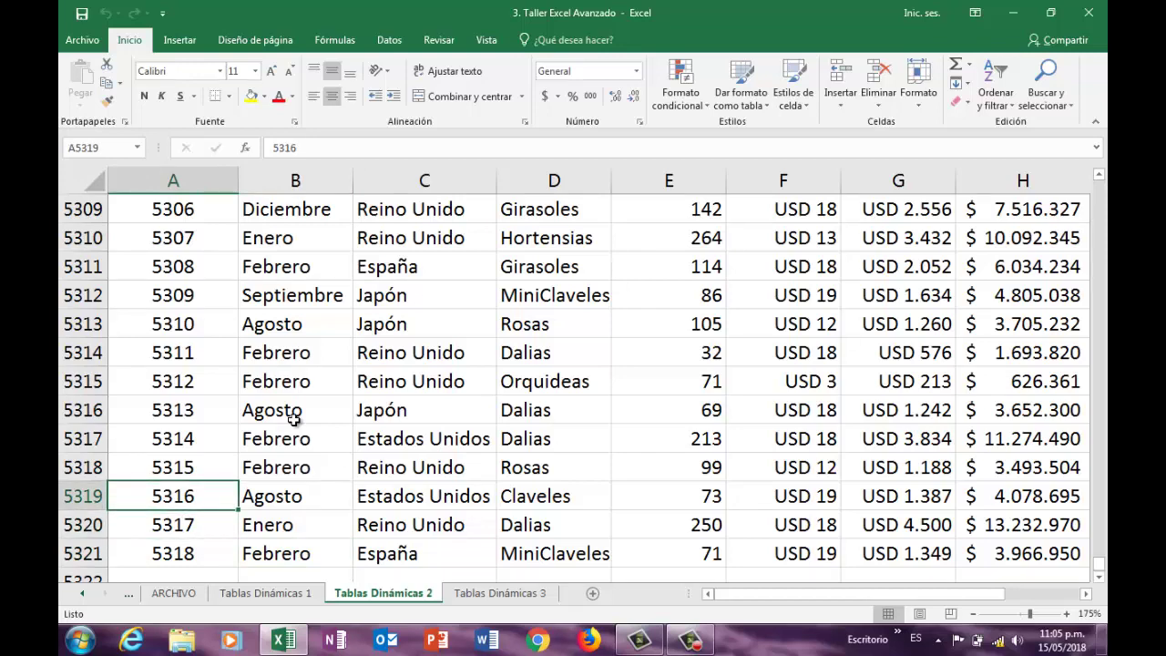
Step: Return to the start of the sheet and select cell A6 inside the shipment table
{"action": "key", "text": "ctrl+Home"}
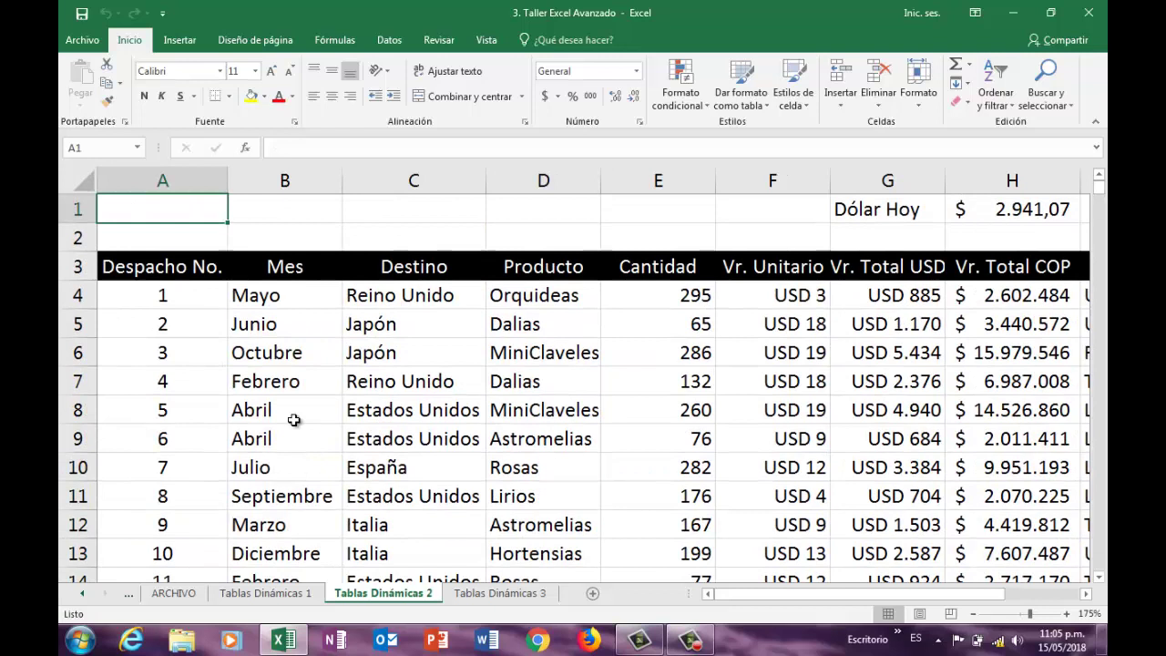
{"action": "key", "text": "Down"}
{"action": "key", "text": "Down"}
{"action": "key", "text": "Down"}
{"action": "key", "text": "Down"}
{"action": "key", "text": "Down"}
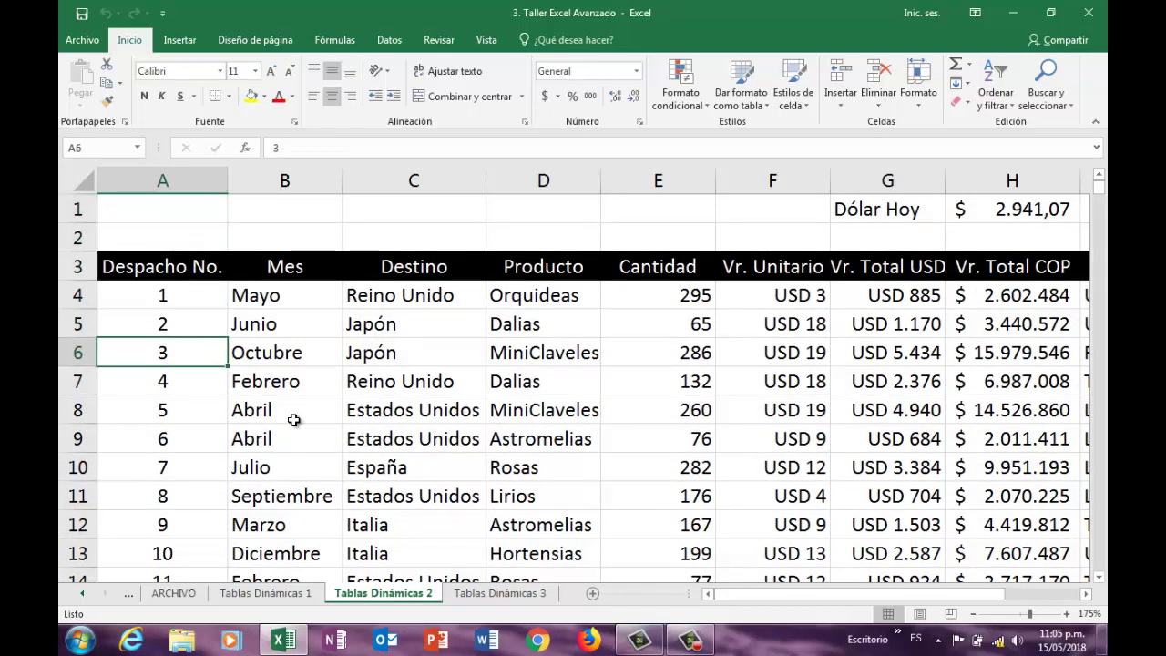
Step: Create a pivot table from the shipment data A3:J5321 on a new worksheet and insert a clustered column pivot chart
{"action": "left_click", "coordinate": [374, 435]}
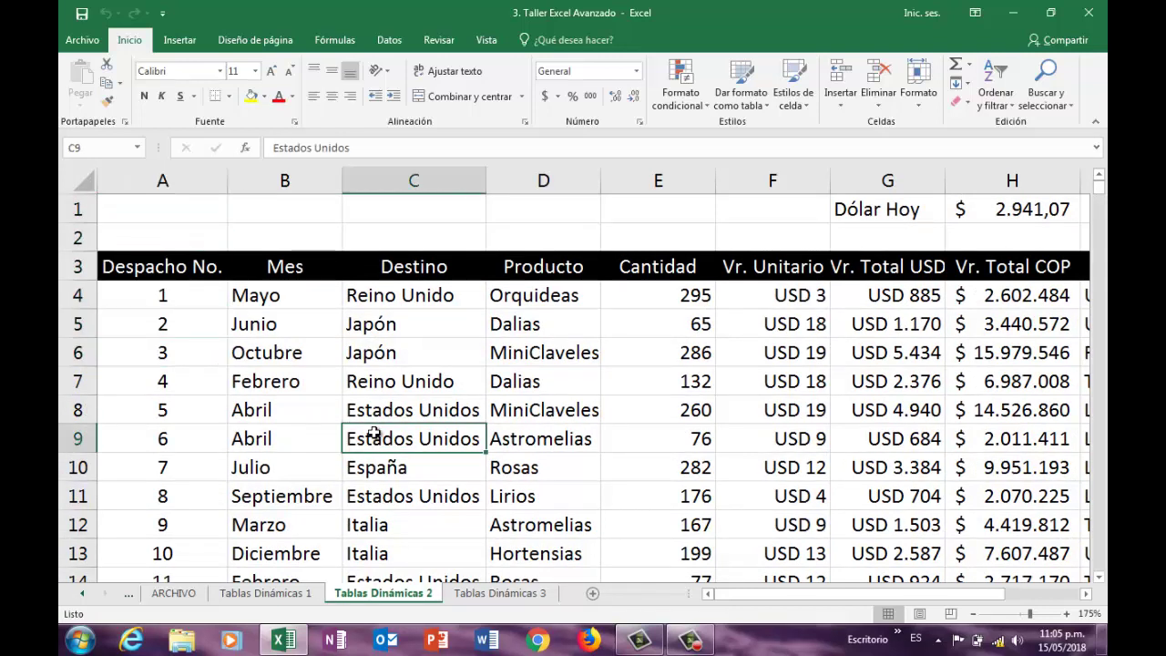
{"action": "left_click", "coordinate": [174, 41]}
{"action": "left_click", "coordinate": [86, 75]}
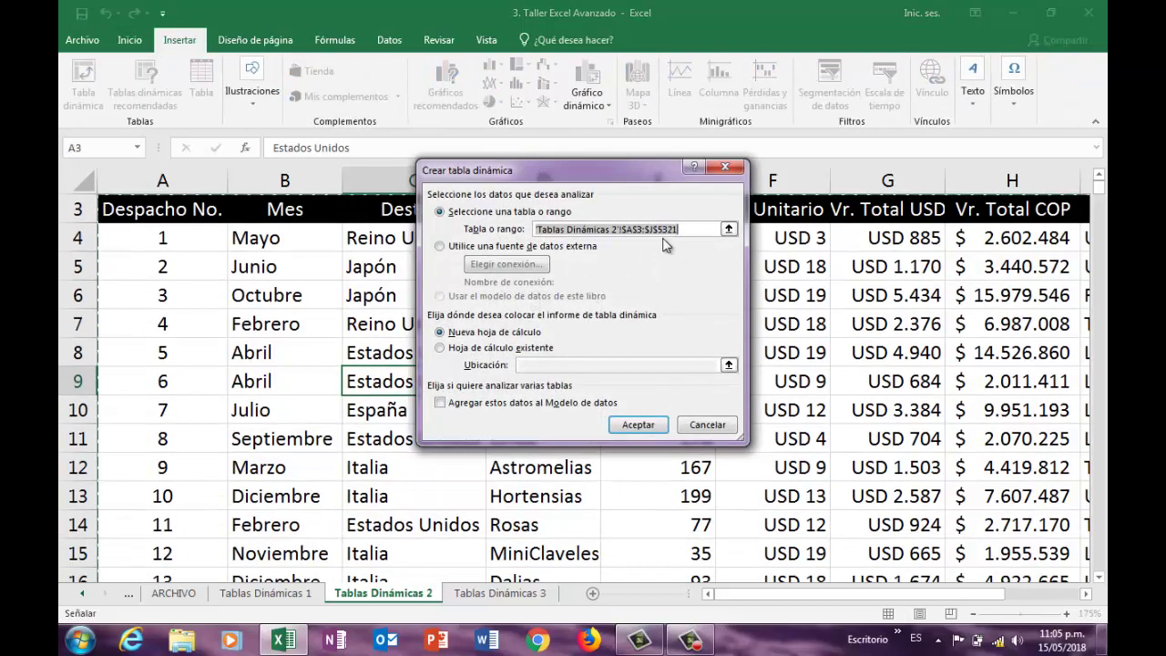
{"action": "left_click", "coordinate": [637, 425]}
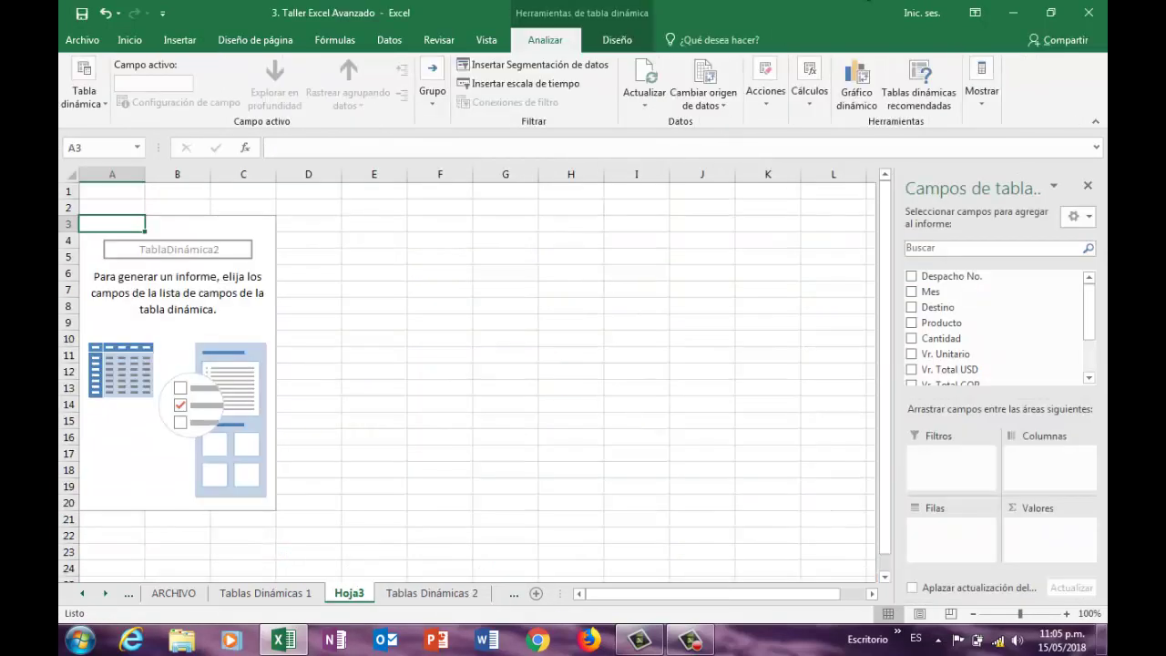
{"action": "left_click", "coordinate": [856, 91]}
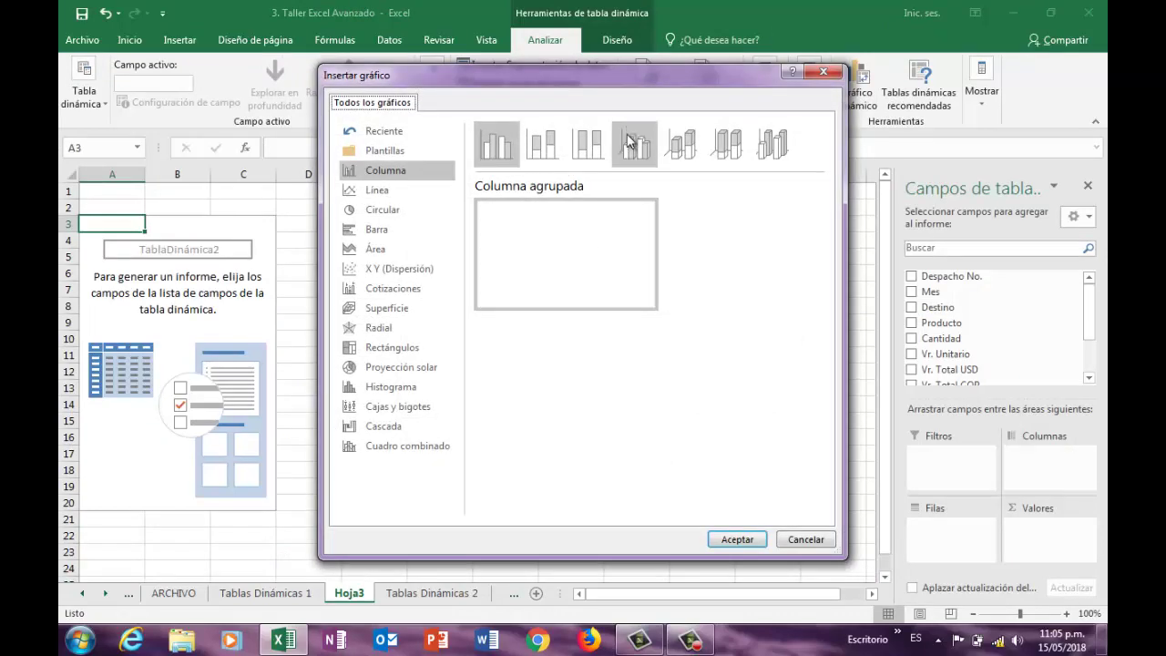
{"action": "left_click", "coordinate": [738, 539]}
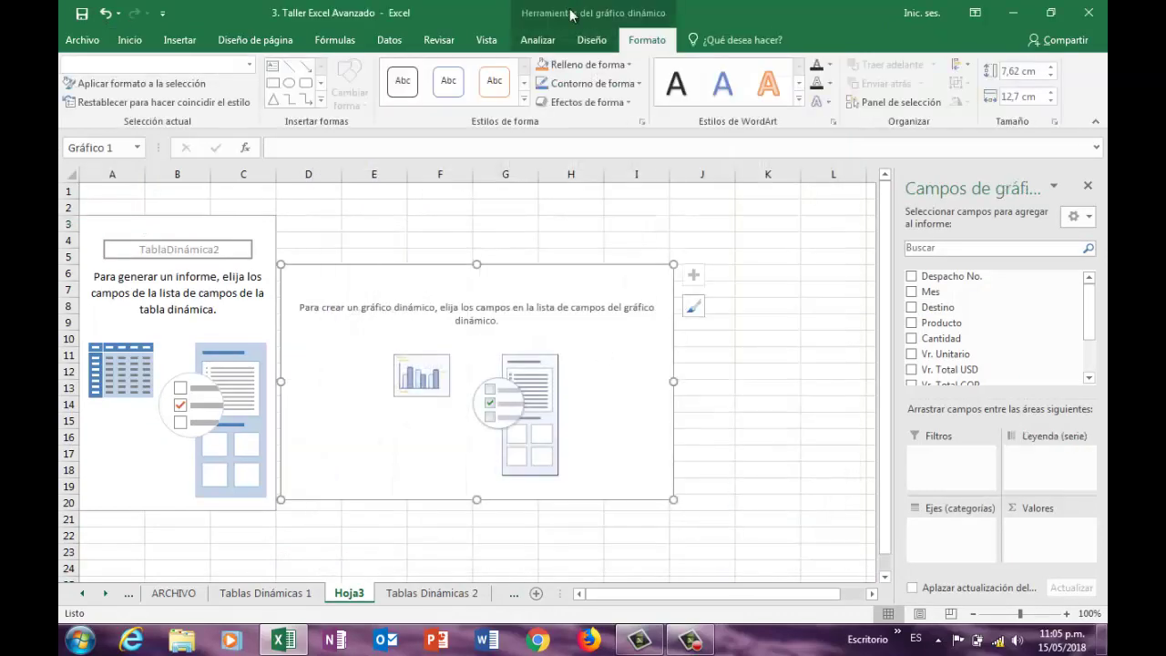
Step: Apply the plain dark grey chart style with outlined columns to the empty pivot chart
{"action": "left_click", "coordinate": [546, 45]}
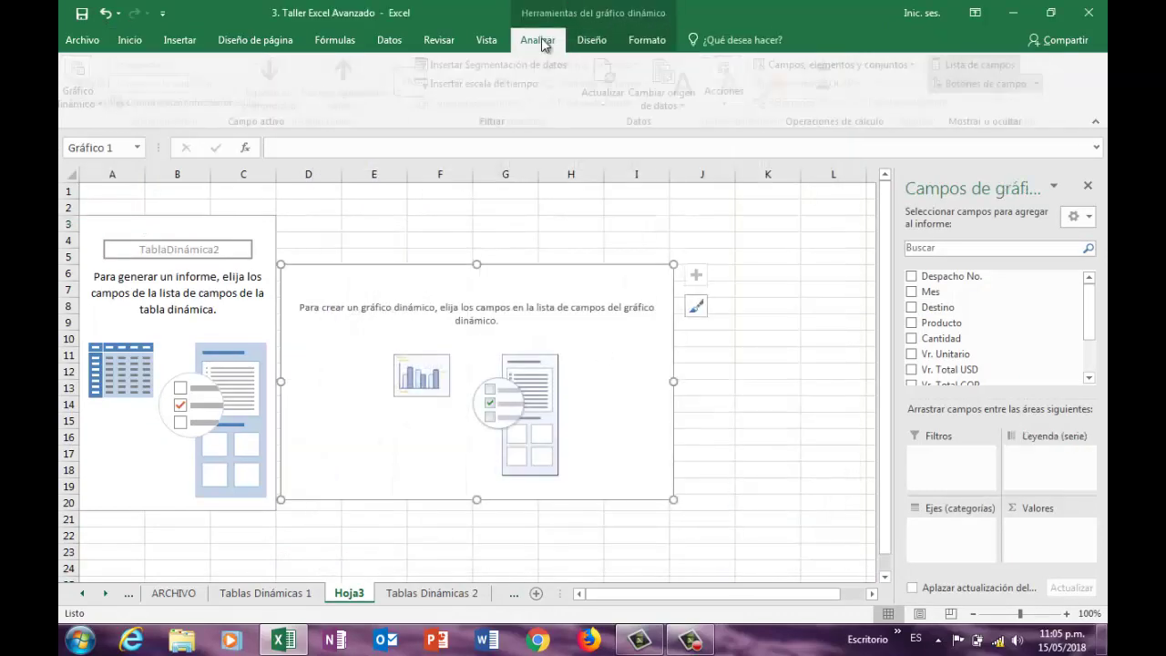
{"action": "left_click", "coordinate": [587, 45]}
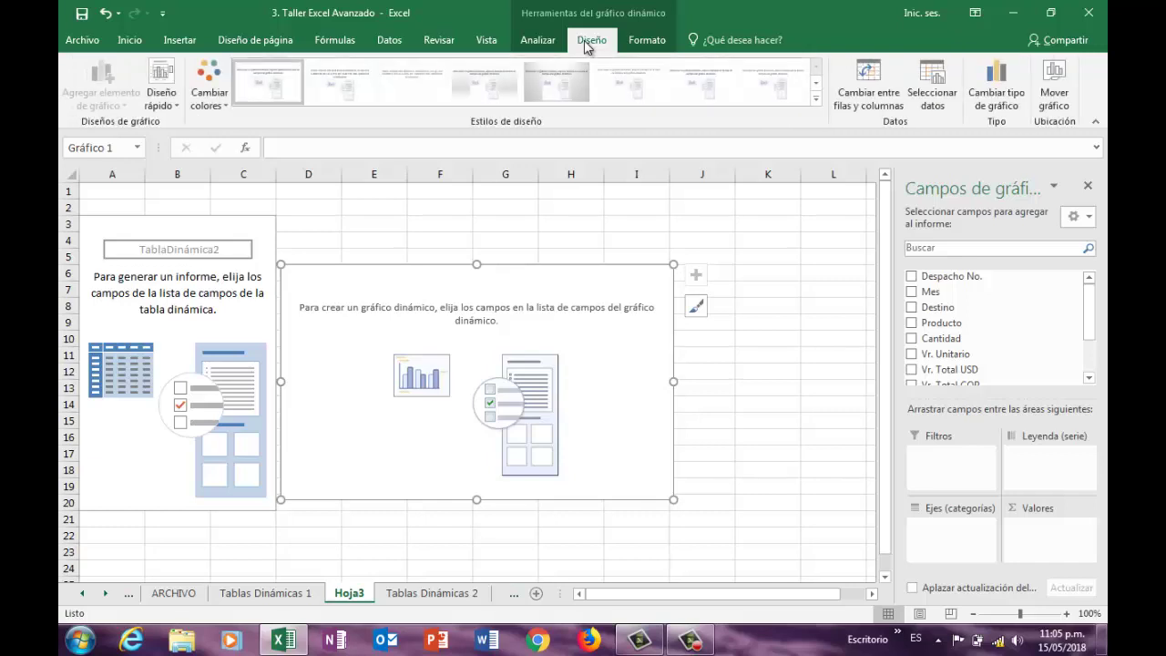
{"action": "left_click", "coordinate": [817, 99]}
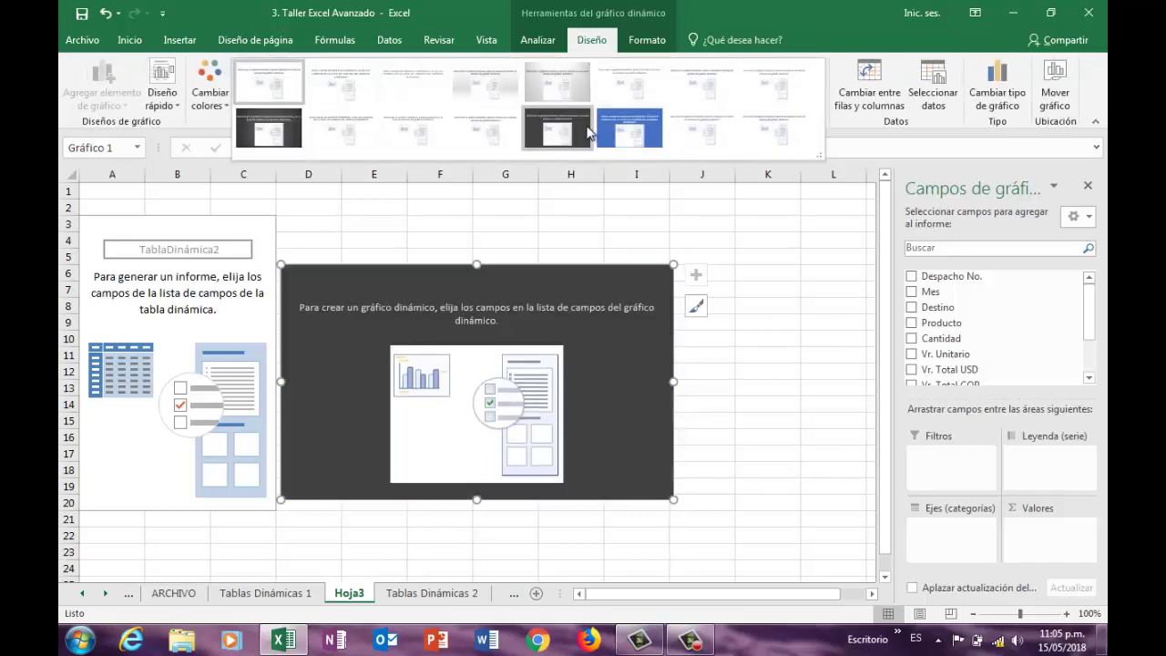
{"action": "left_click", "coordinate": [587, 132]}
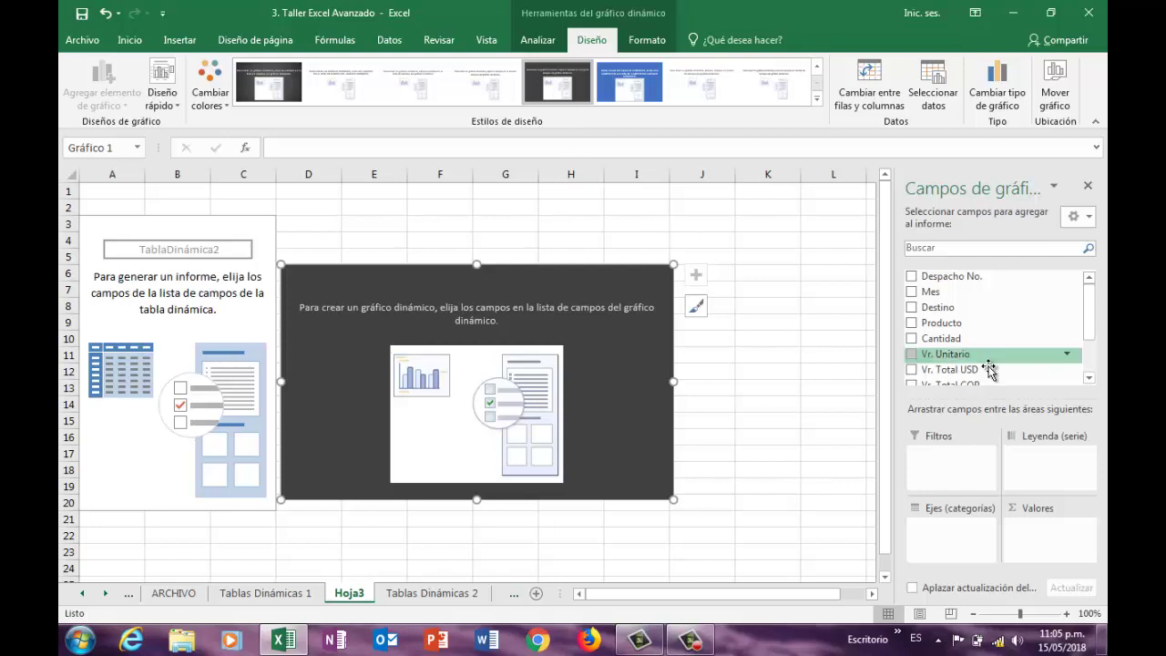
Step: Add Destino to the pivot chart's values as a count and turn on data labels
{"action": "left_click_drag", "start_coordinate": [963, 309], "coordinate": [1026, 536]}
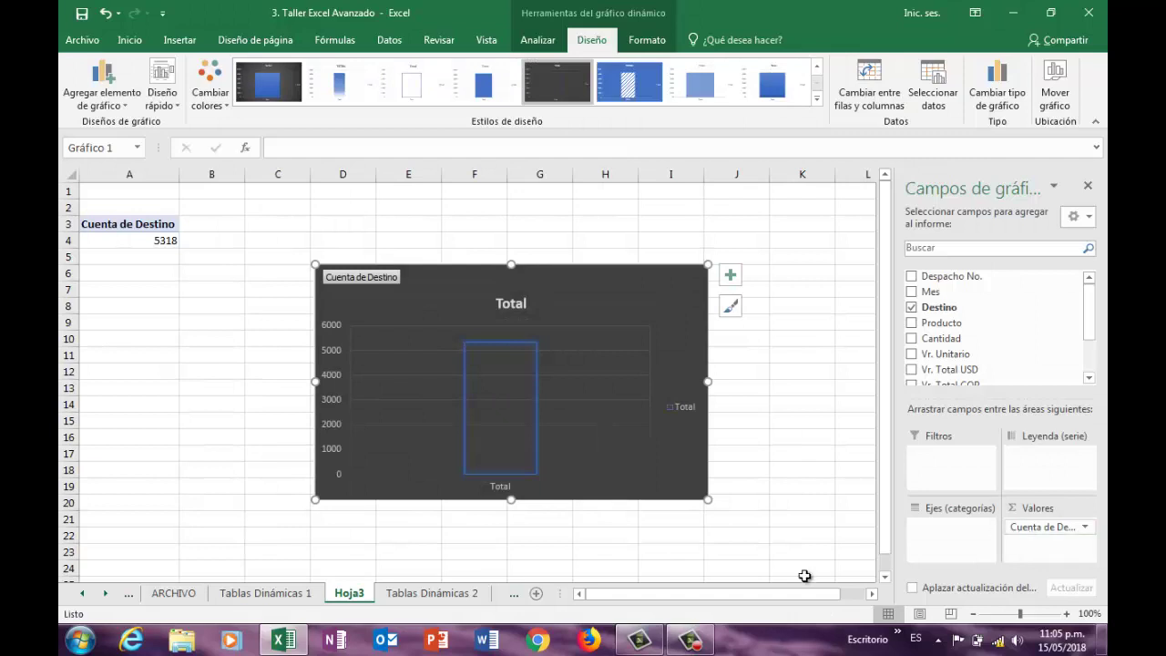
{"action": "left_click", "coordinate": [729, 277]}
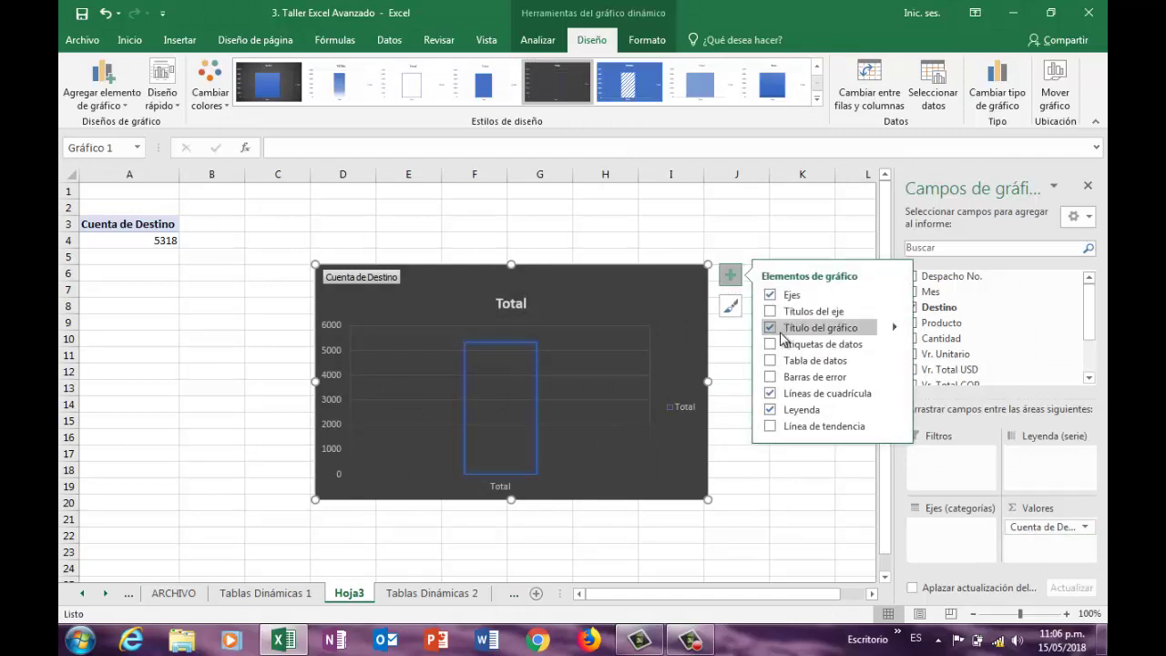
{"action": "left_click", "coordinate": [770, 345]}
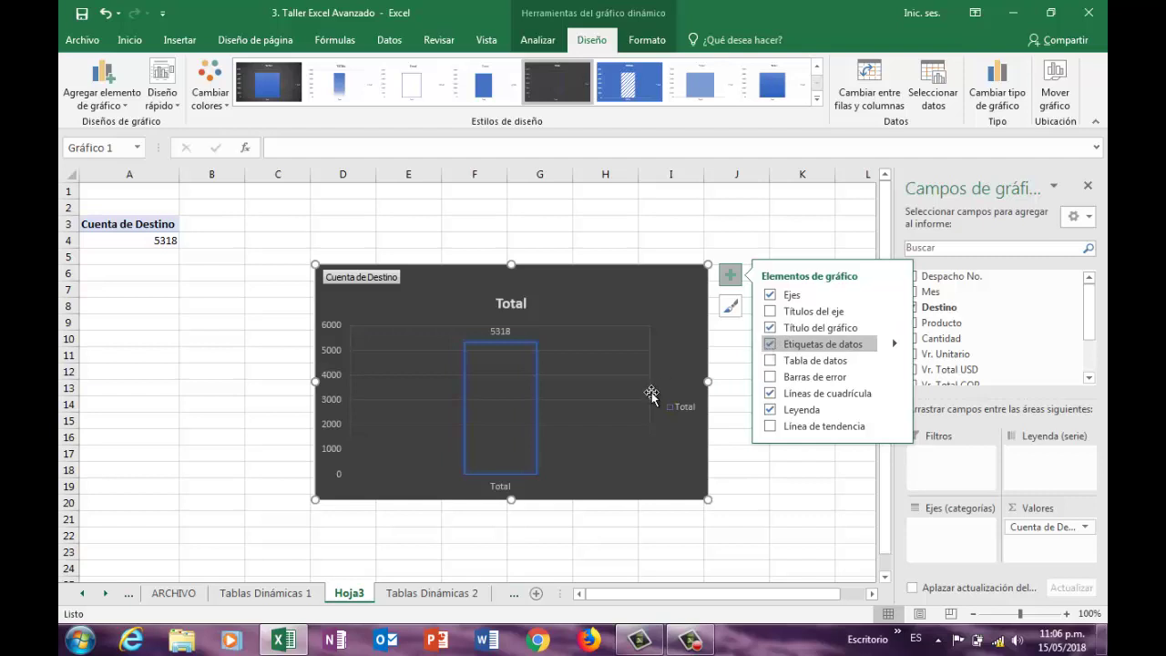
Step: Check the last Despacho No. in Tablas Dinámicas 2 against the Destino count, and return to Hoja3
{"action": "left_click", "coordinate": [401, 594]}
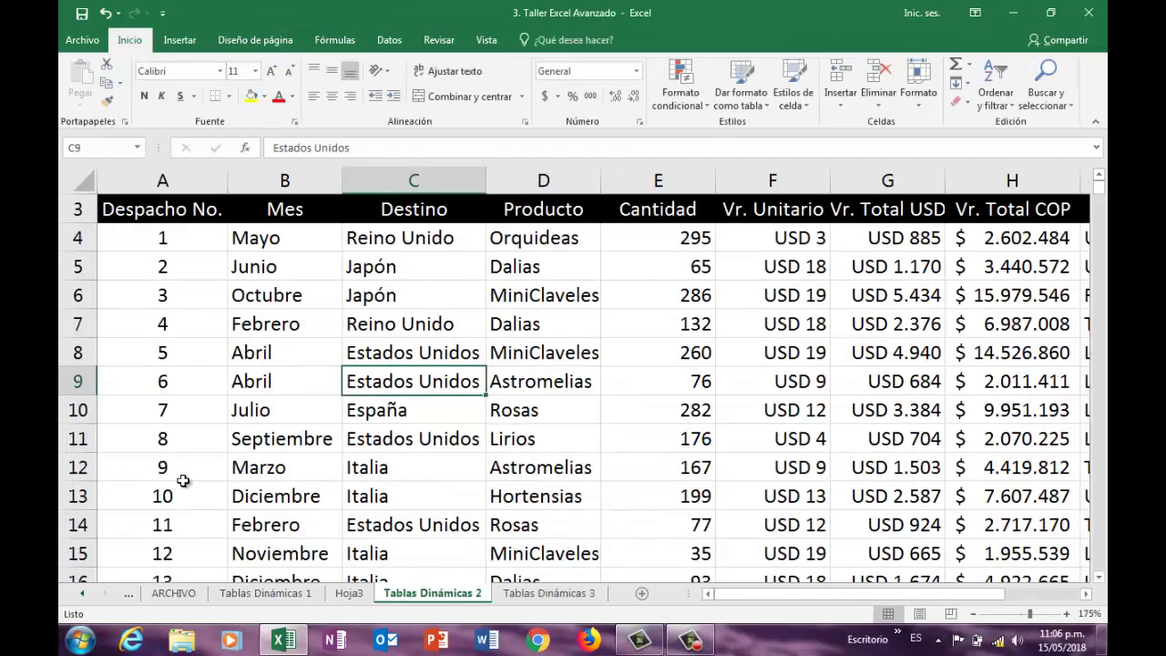
{"action": "left_click", "coordinate": [183, 478]}
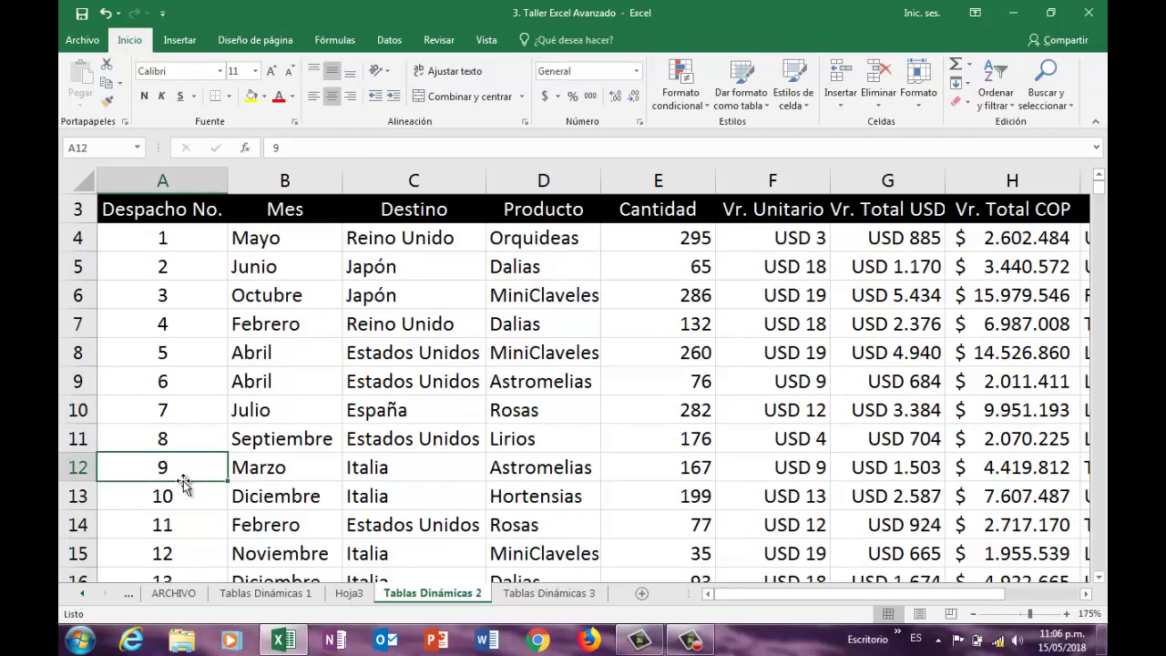
{"action": "key", "text": "ctrl+Down"}
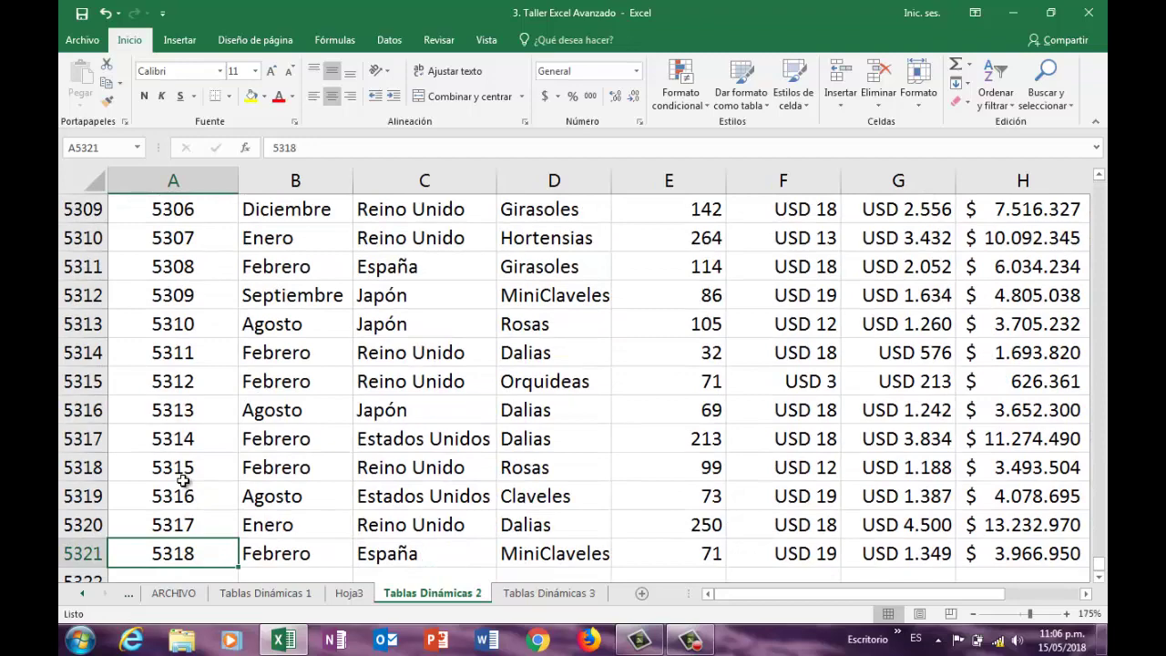
{"action": "key", "text": "ctrl+Home"}
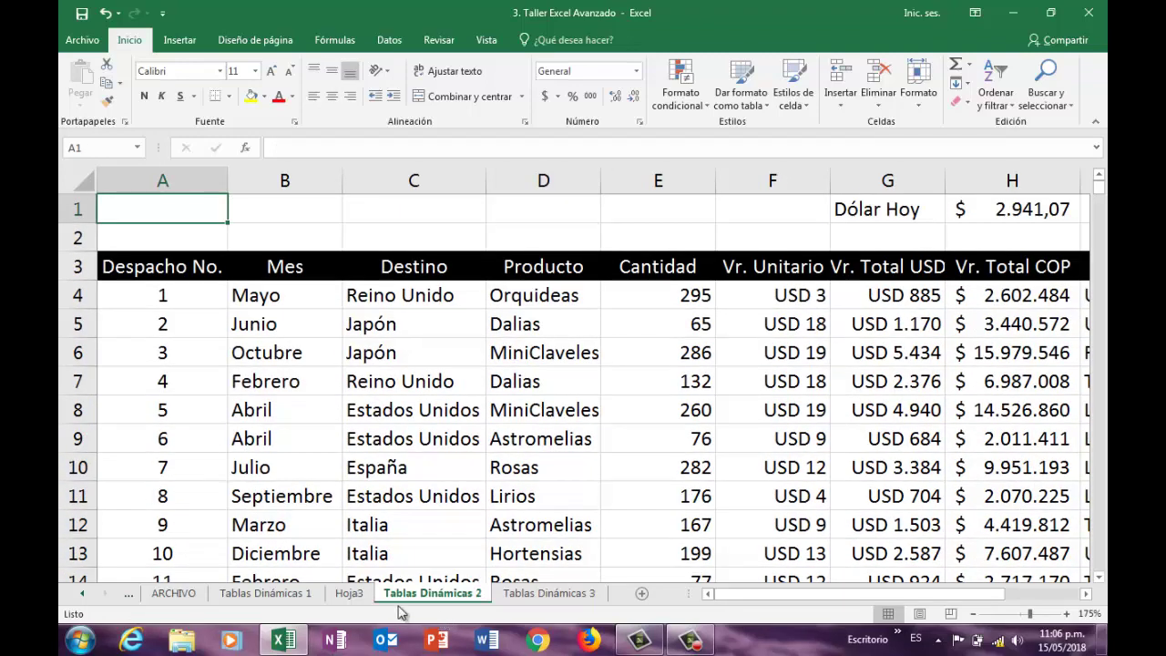
{"action": "left_click", "coordinate": [348, 597]}
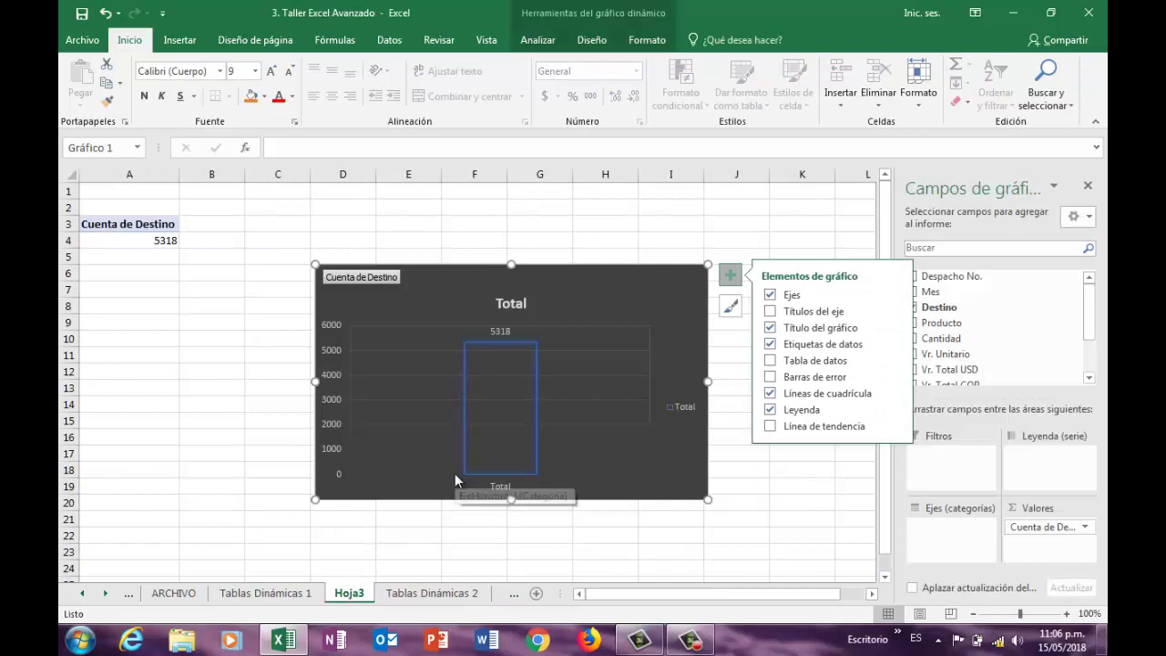
Step: Apply the dark gradient chart style with solid blue columns to the pivot chart
{"action": "left_click", "coordinate": [542, 40]}
{"action": "left_click", "coordinate": [591, 40]}
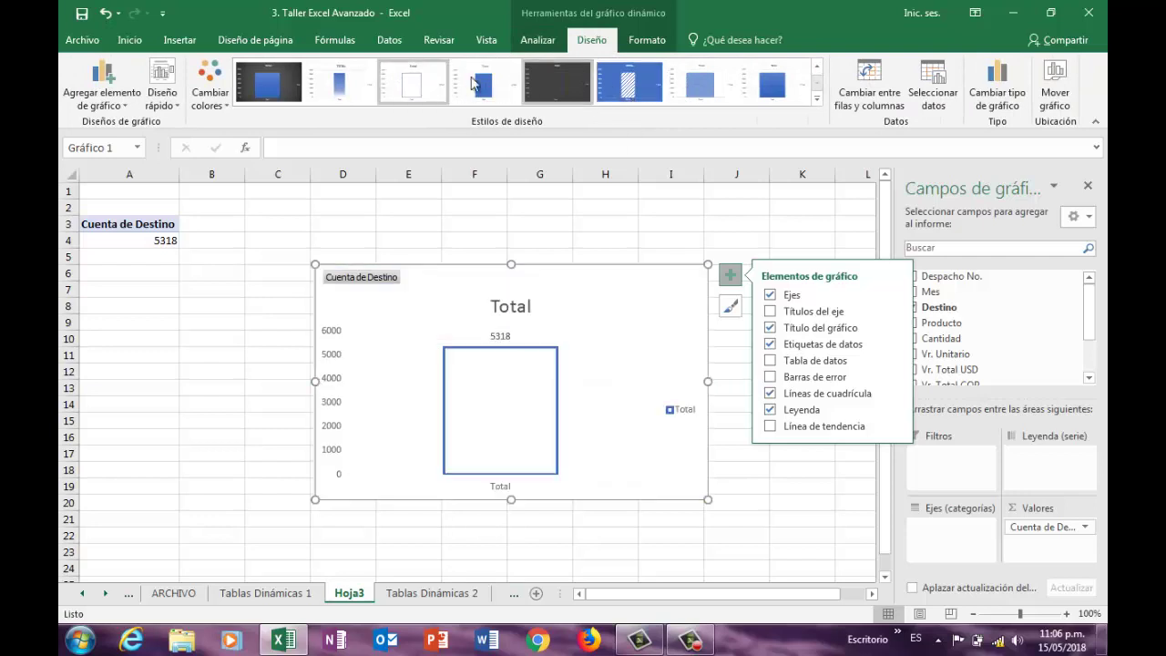
{"action": "left_click", "coordinate": [267, 85]}
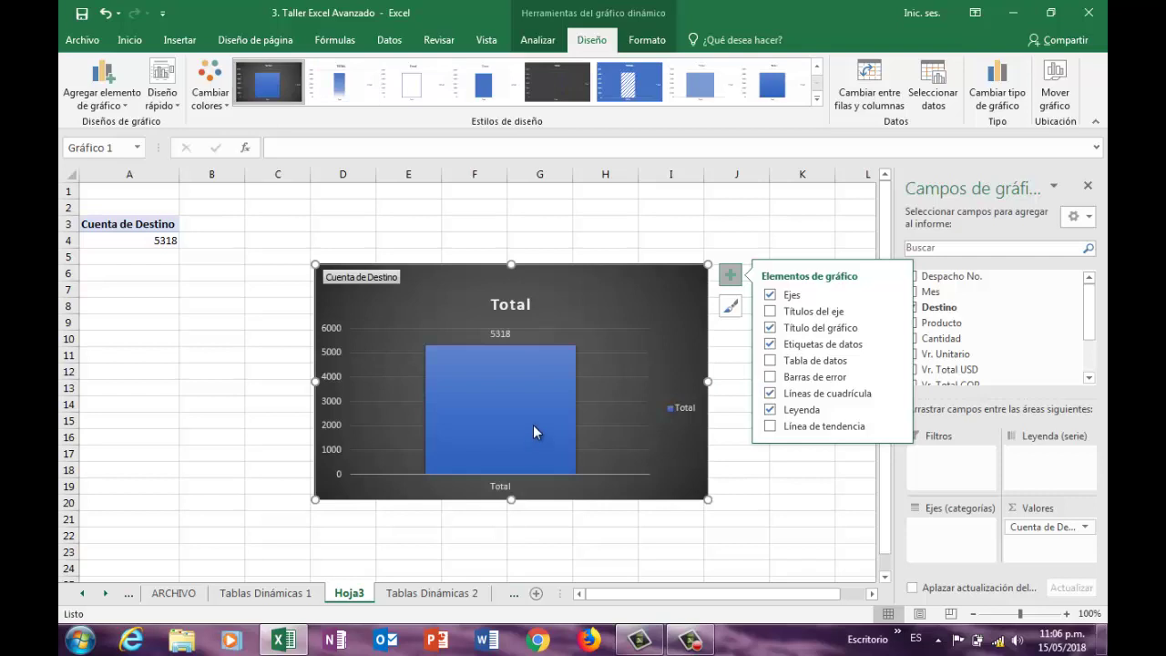
Step: Replace the Destino count by using Destino as the axis category and the sum of Vr. Total USD as values
{"action": "mouse_move", "coordinate": [534, 425]}
{"action": "left_click_drag", "start_coordinate": [1027, 530], "coordinate": [1020, 358]}
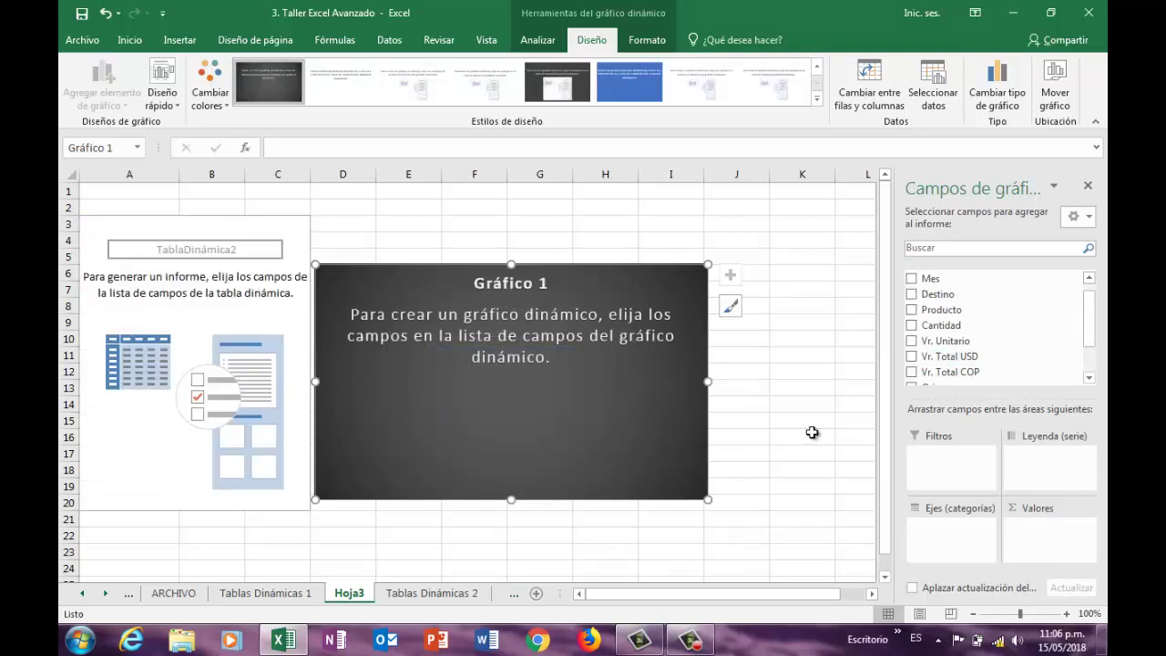
{"action": "left_click_drag", "start_coordinate": [942, 294], "coordinate": [947, 540]}
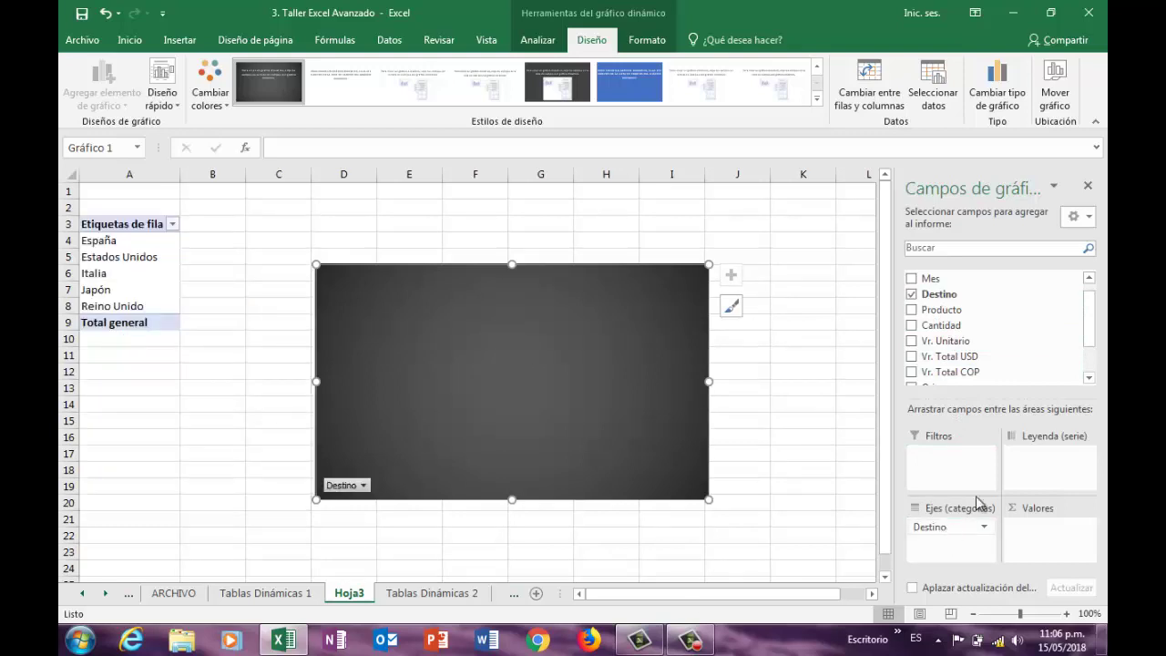
{"action": "left_click_drag", "start_coordinate": [948, 356], "coordinate": [1042, 543]}
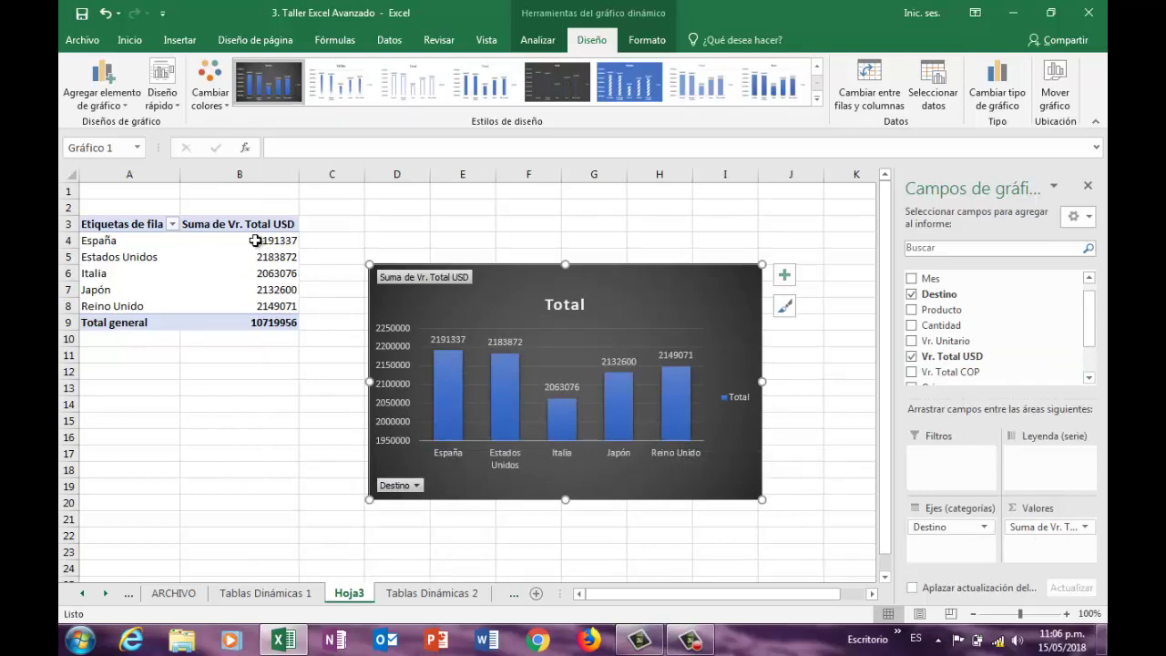
Step: Format the Vr. Total USD sums in B4:B9 as accounting currency with no decimals
{"action": "left_click_drag", "start_coordinate": [255, 240], "coordinate": [255, 321]}
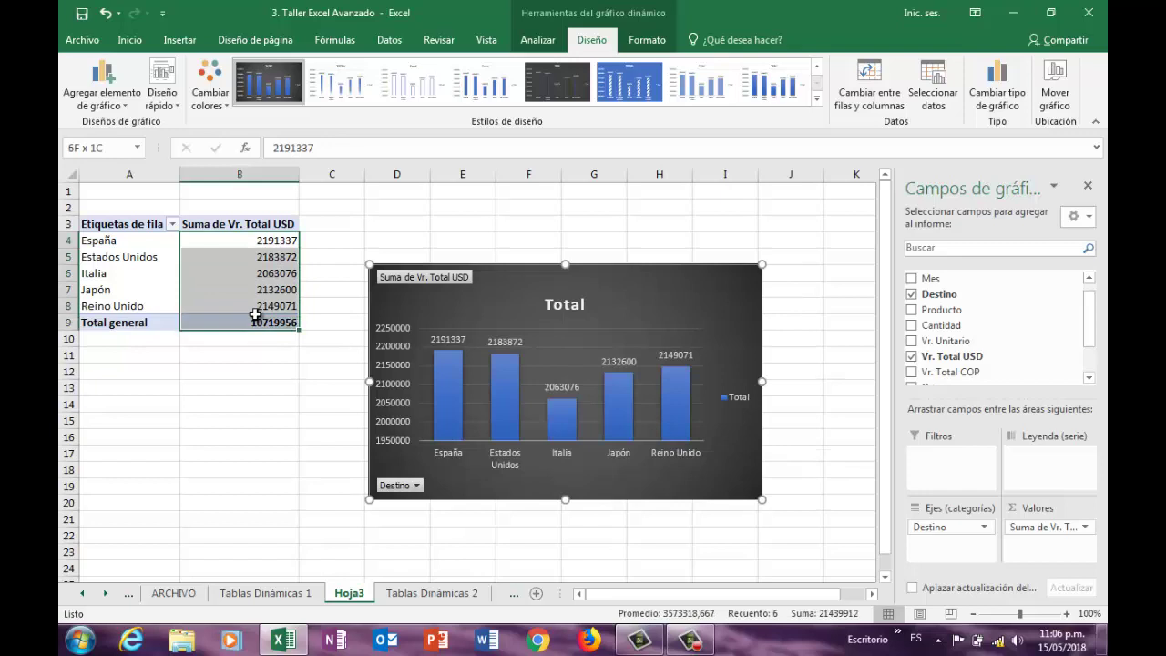
{"action": "right_click", "coordinate": [257, 245]}
{"action": "left_click", "coordinate": [394, 203]}
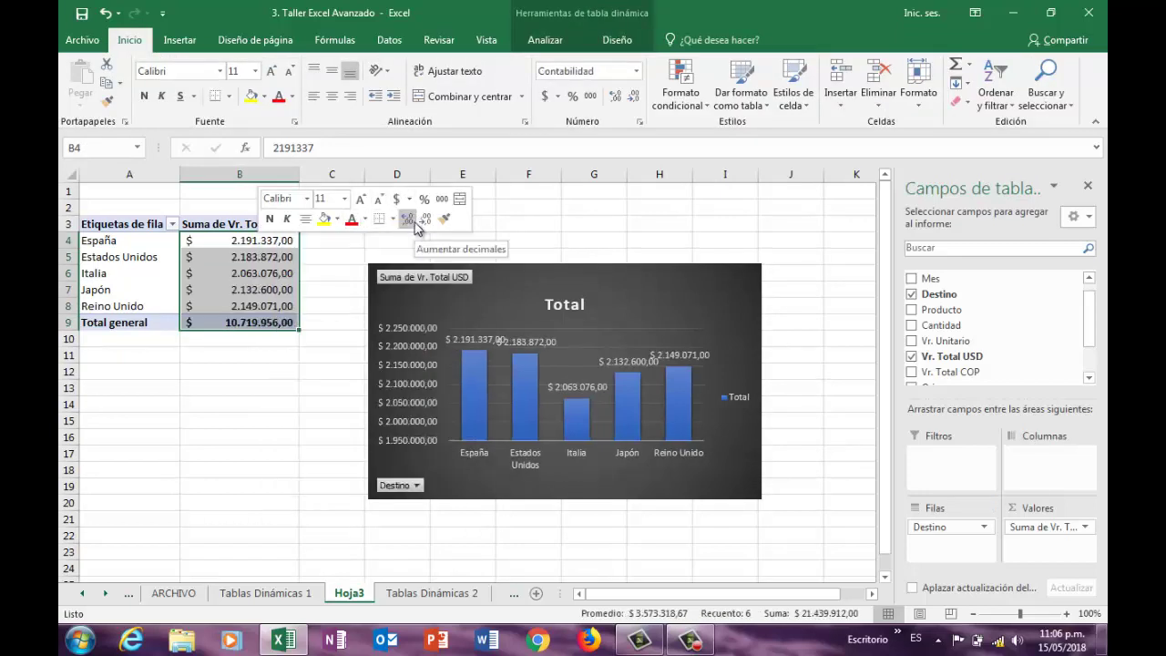
{"action": "left_click", "coordinate": [426, 219]}
{"action": "left_click", "coordinate": [426, 218]}
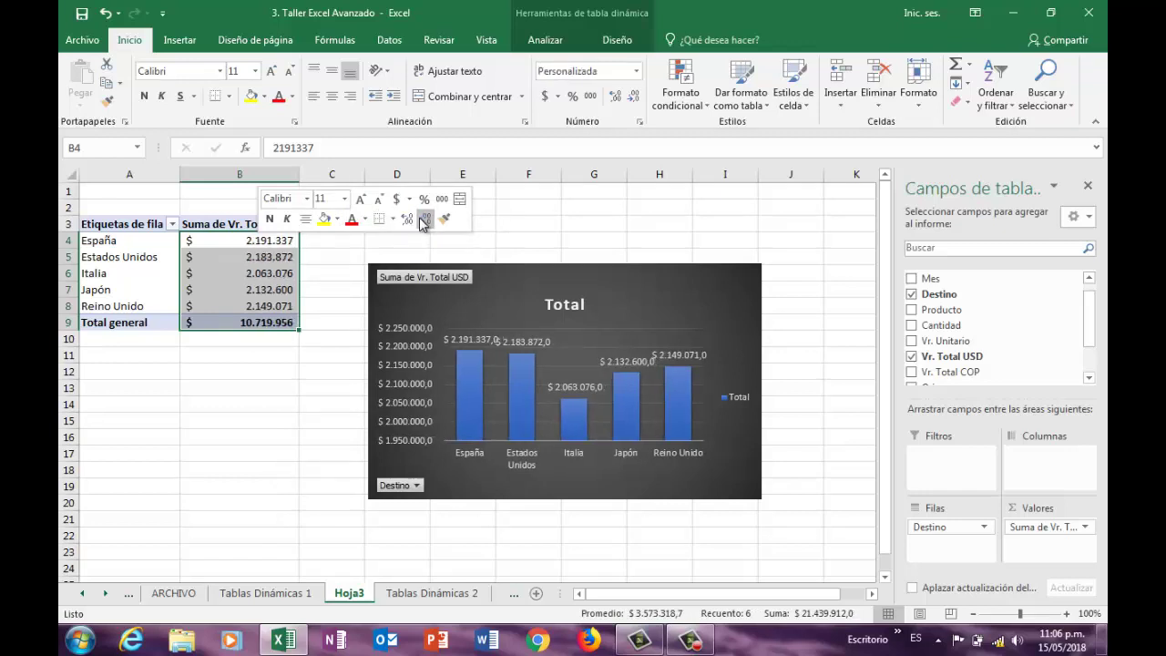
Step: Change the pivot chart type to clustered bar (Barra agrupada)
{"action": "left_click", "coordinate": [693, 286]}
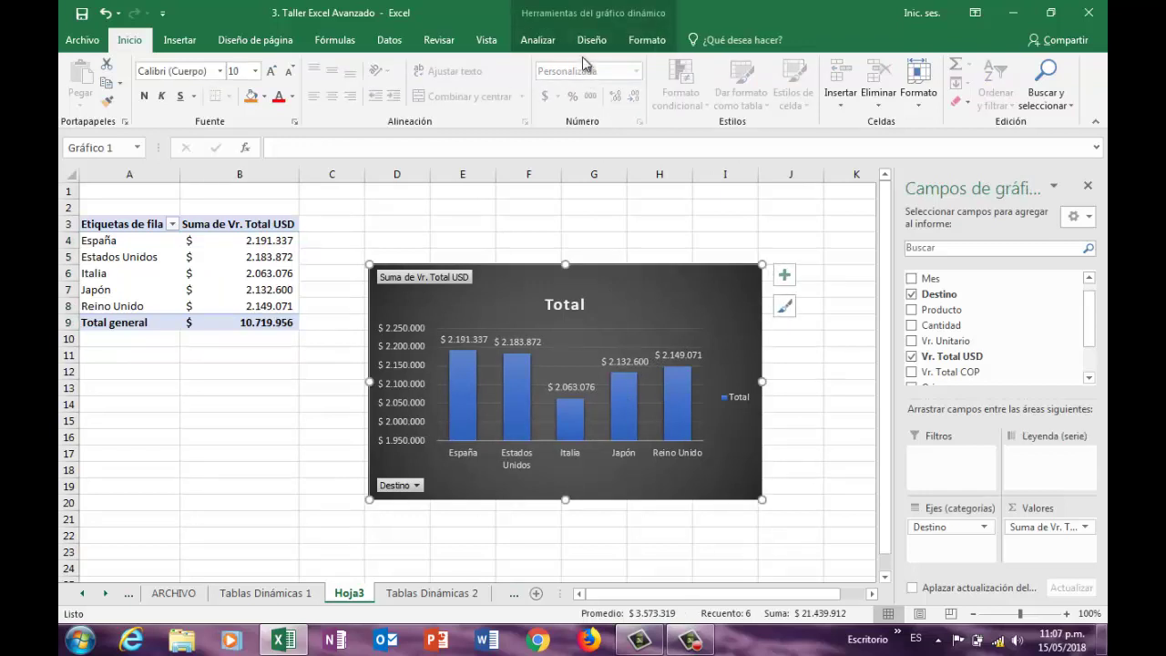
{"action": "left_click", "coordinate": [538, 41]}
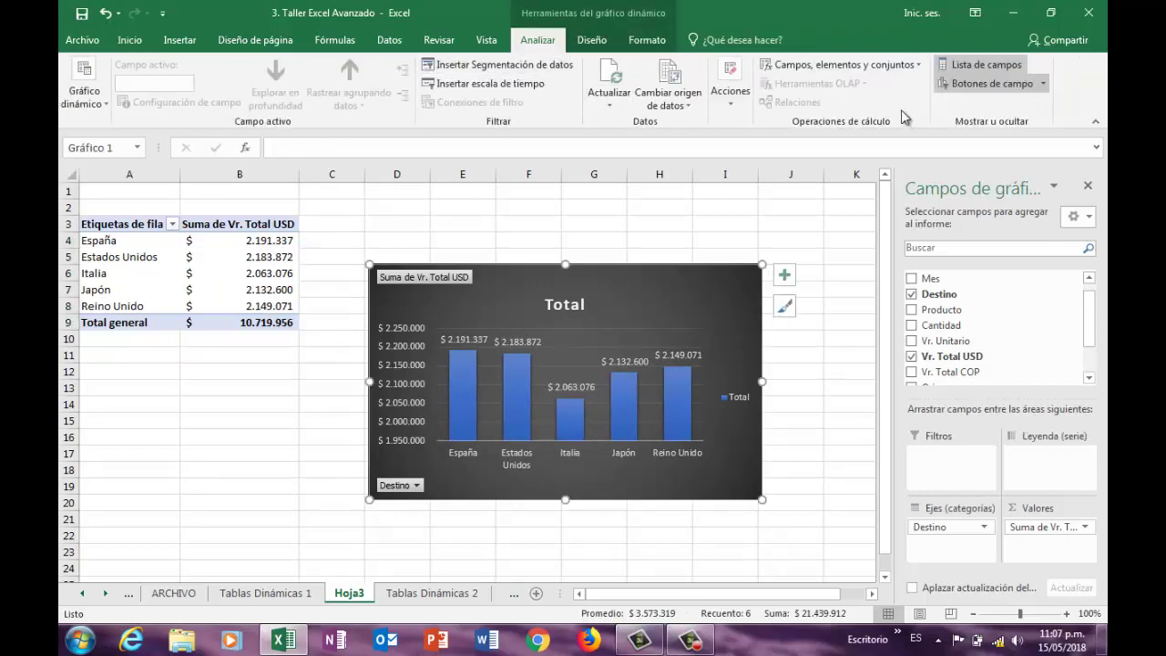
{"action": "left_click", "coordinate": [591, 40]}
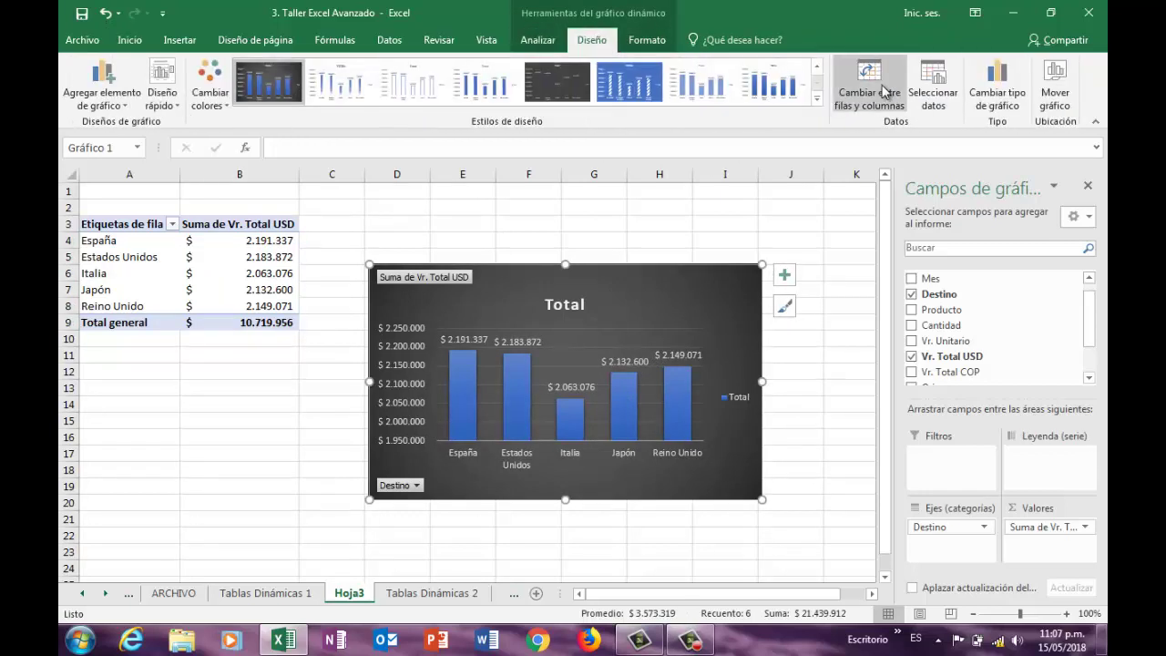
{"action": "left_click", "coordinate": [998, 94]}
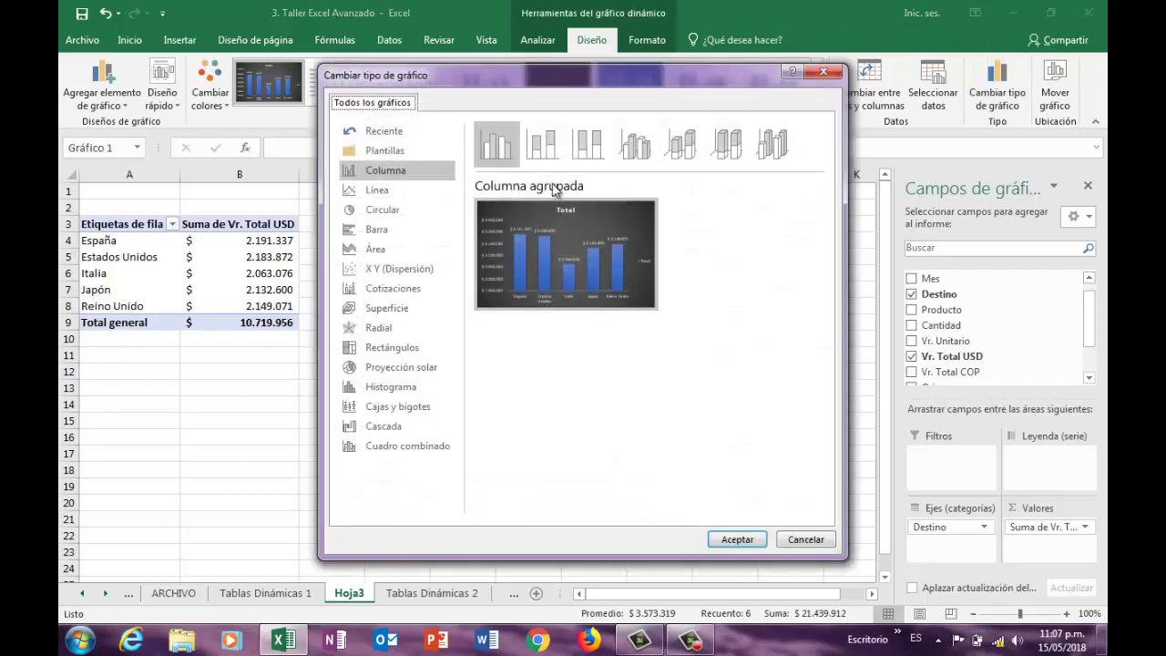
{"action": "left_click", "coordinate": [404, 230]}
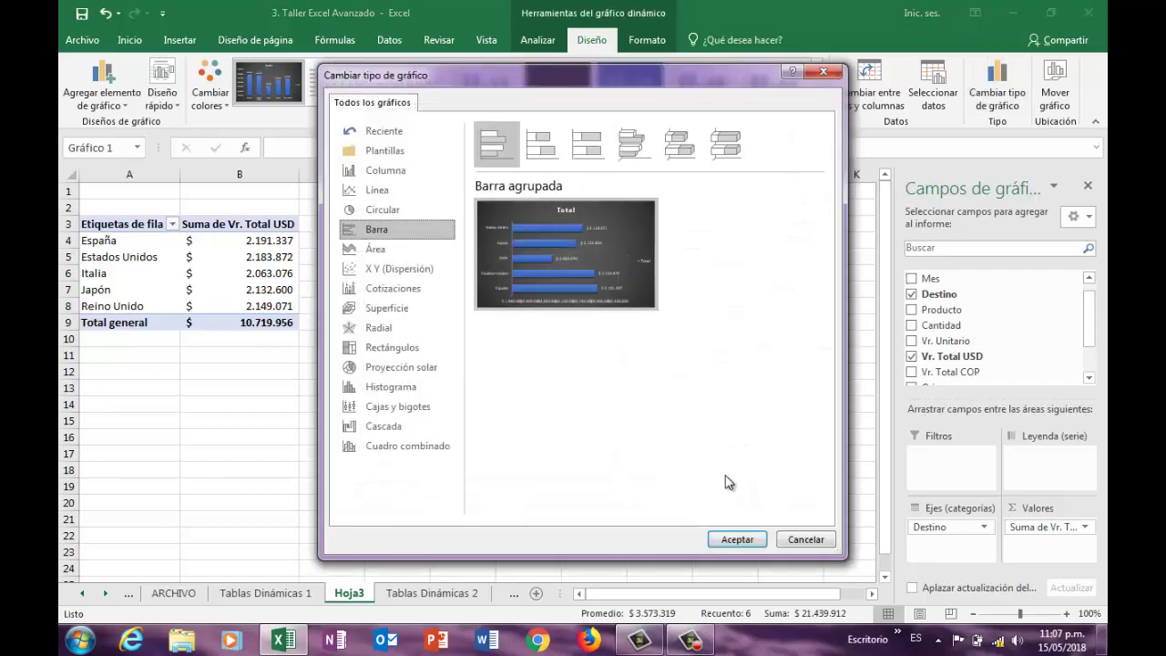
{"action": "left_click", "coordinate": [724, 540]}
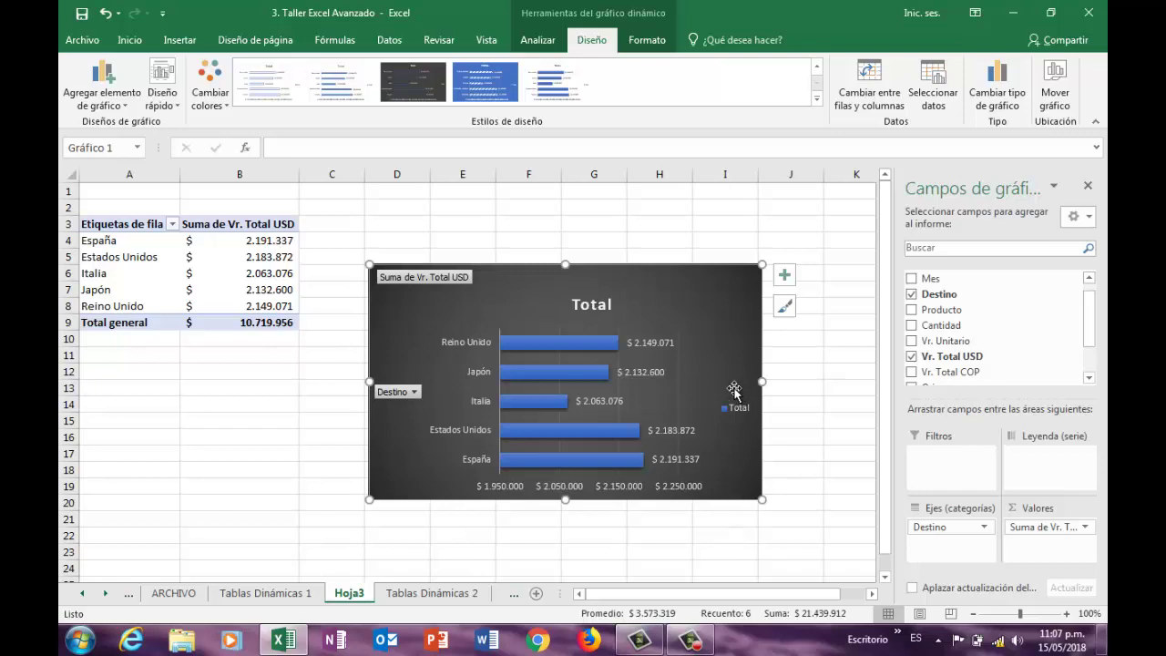
Step: Remove the legend from the bar chart and move the chart up by about two rows
{"action": "left_click", "coordinate": [785, 276]}
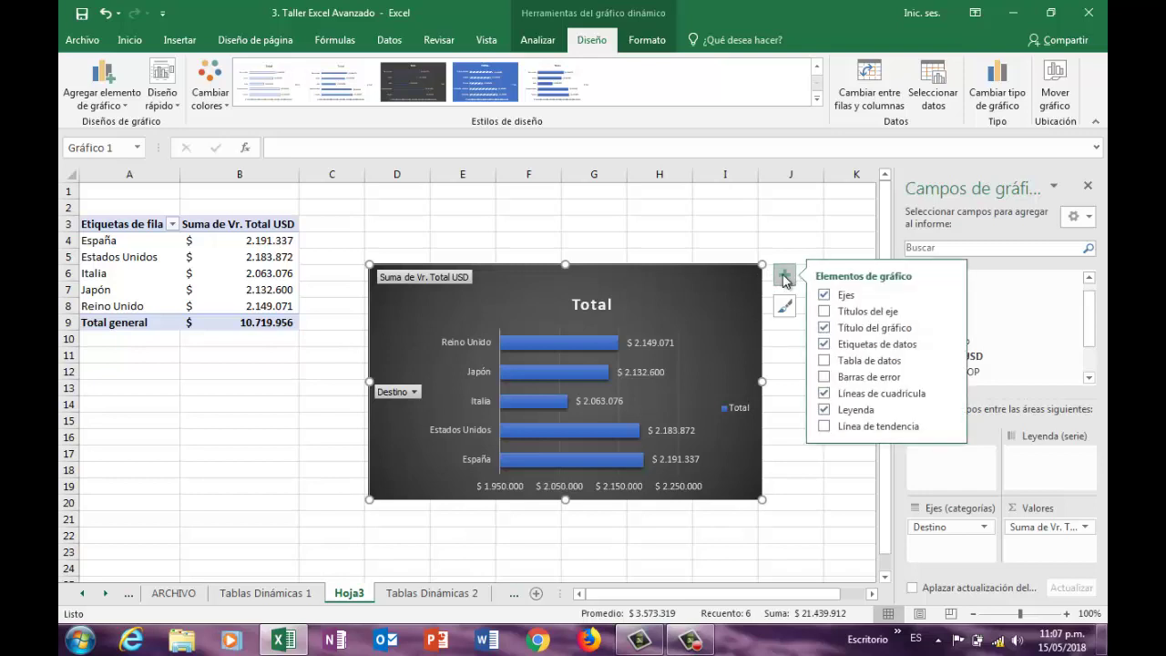
{"action": "left_click", "coordinate": [833, 412]}
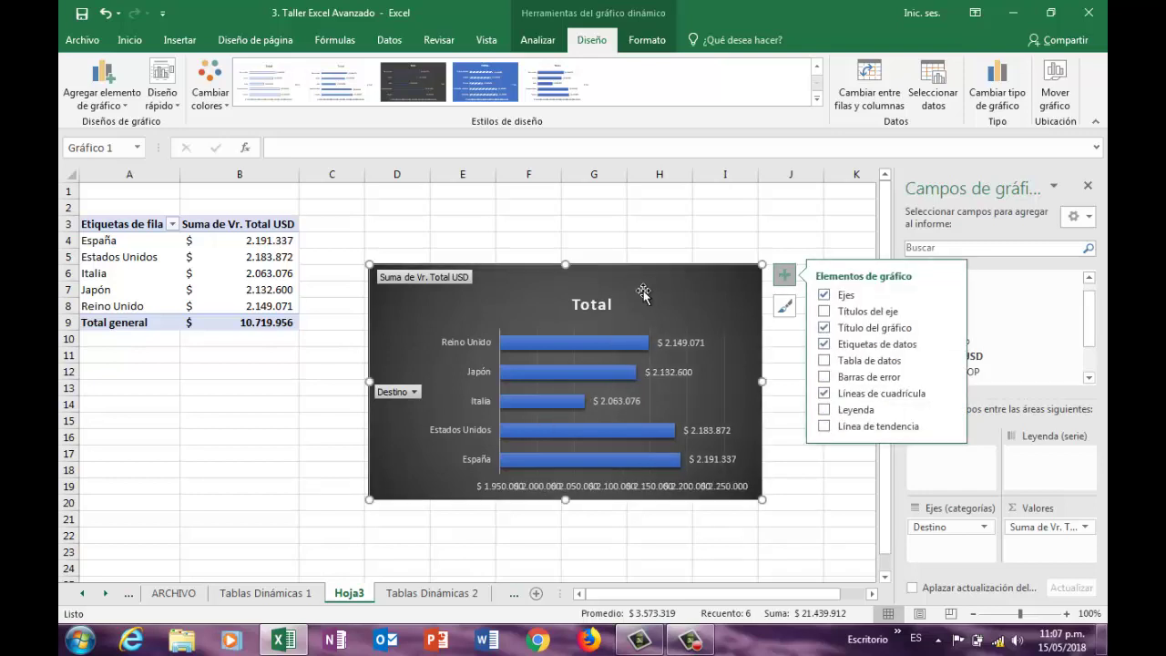
{"action": "left_click_drag", "start_coordinate": [651, 288], "coordinate": [654, 254]}
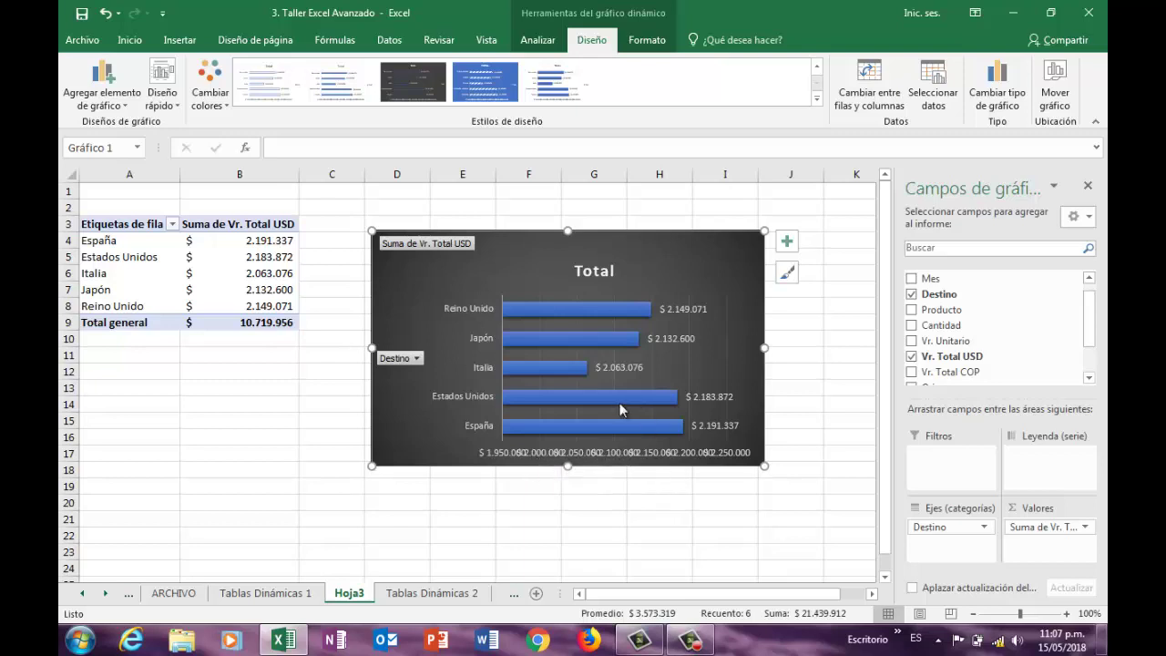
{"action": "mouse_move", "coordinate": [615, 398]}
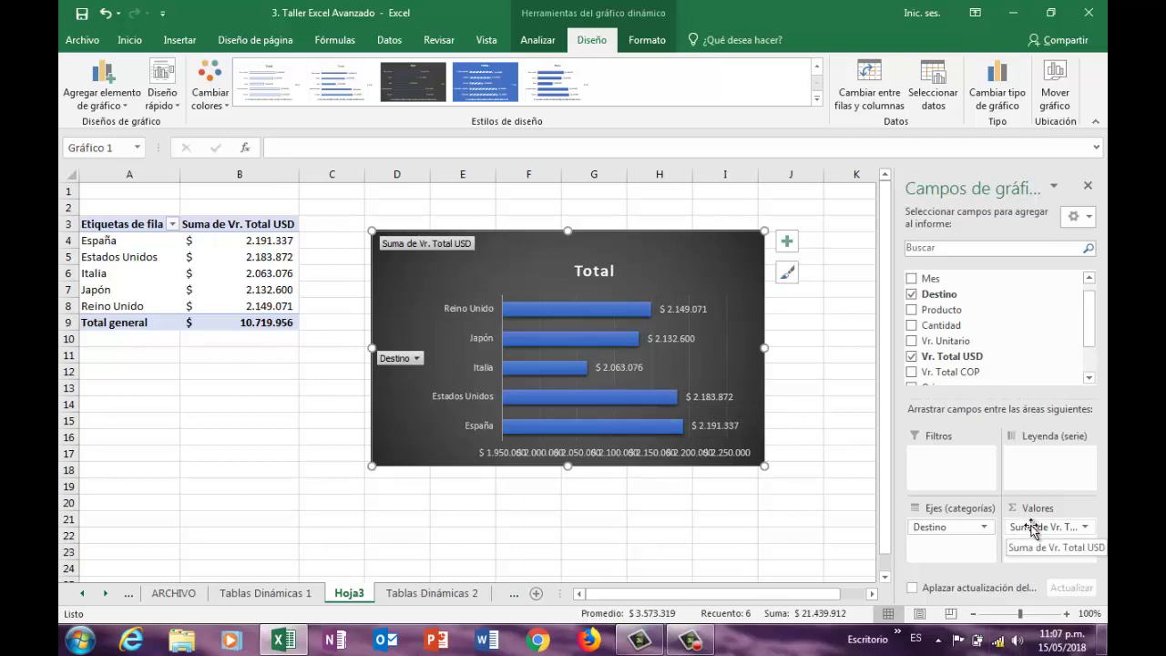
Step: Replace Vr. Total USD with the sum of Cantidad as chart values and move Destino to the report filters
{"action": "left_click_drag", "start_coordinate": [1032, 530], "coordinate": [1023, 366]}
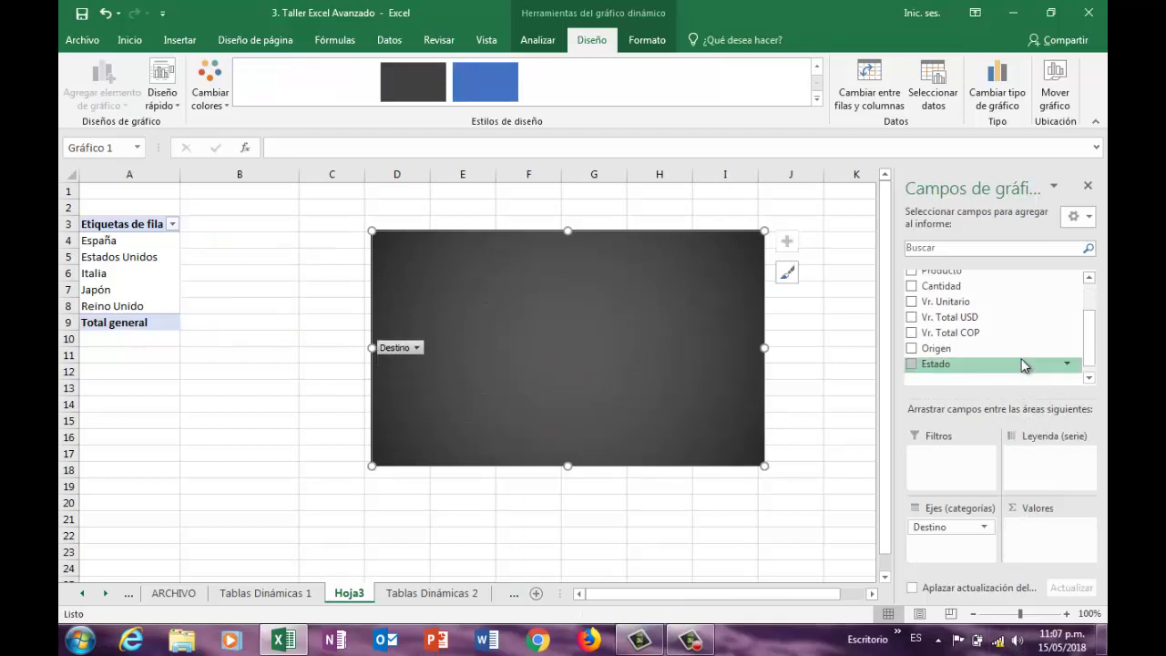
{"action": "left_click_drag", "start_coordinate": [1046, 286], "coordinate": [1046, 543]}
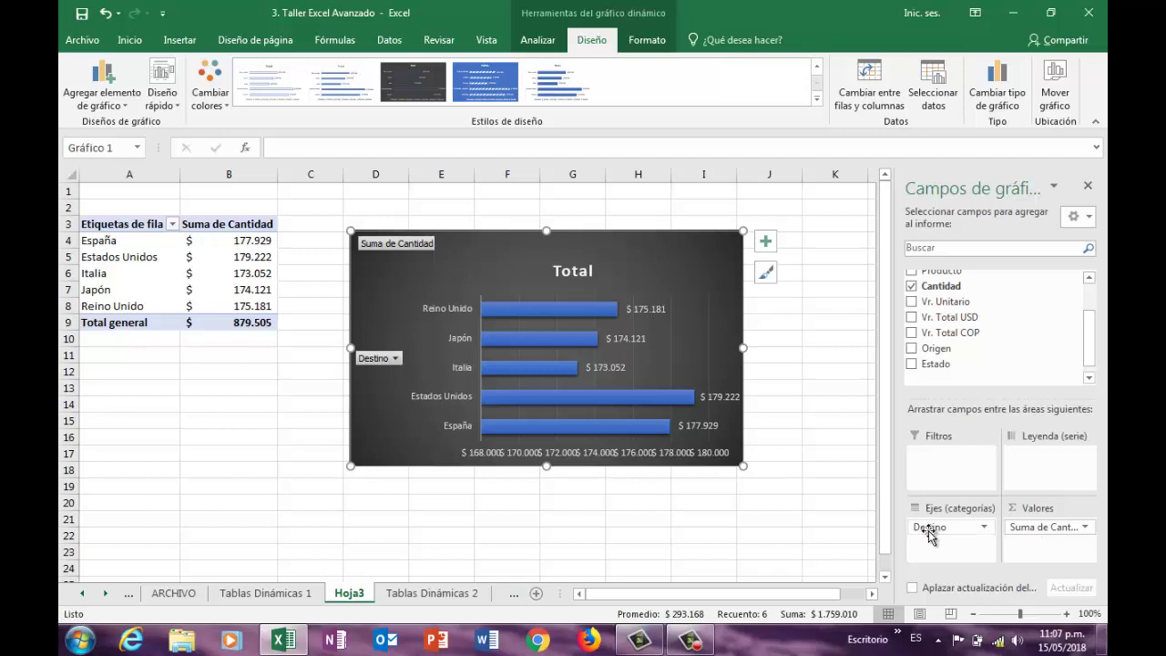
{"action": "left_click_drag", "start_coordinate": [951, 528], "coordinate": [943, 463]}
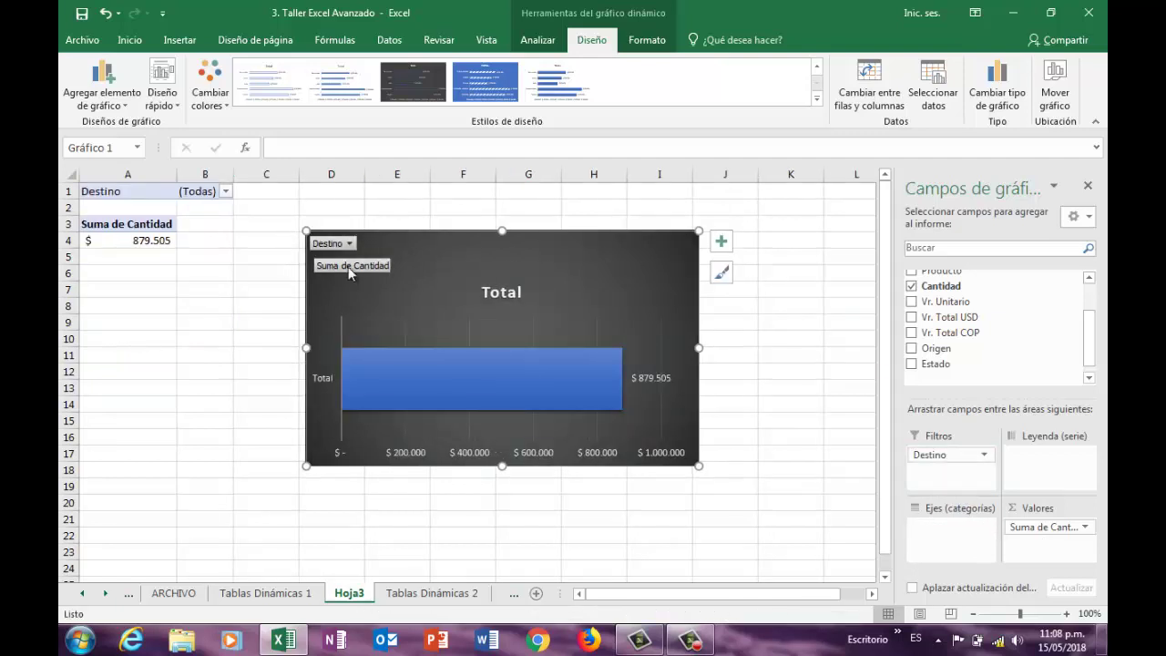
Step: Filter Destino to Estados Unidos with multiple selection enabled, and set Producto as the chart's axis category
{"action": "left_click", "coordinate": [349, 243]}
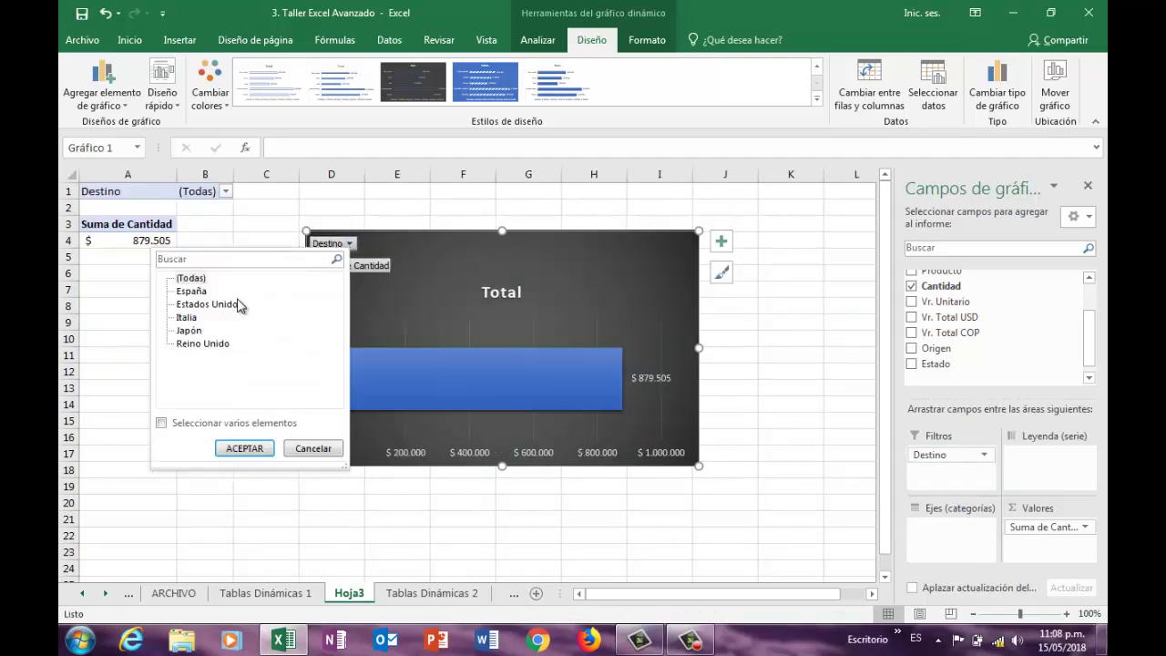
{"action": "left_click", "coordinate": [216, 310]}
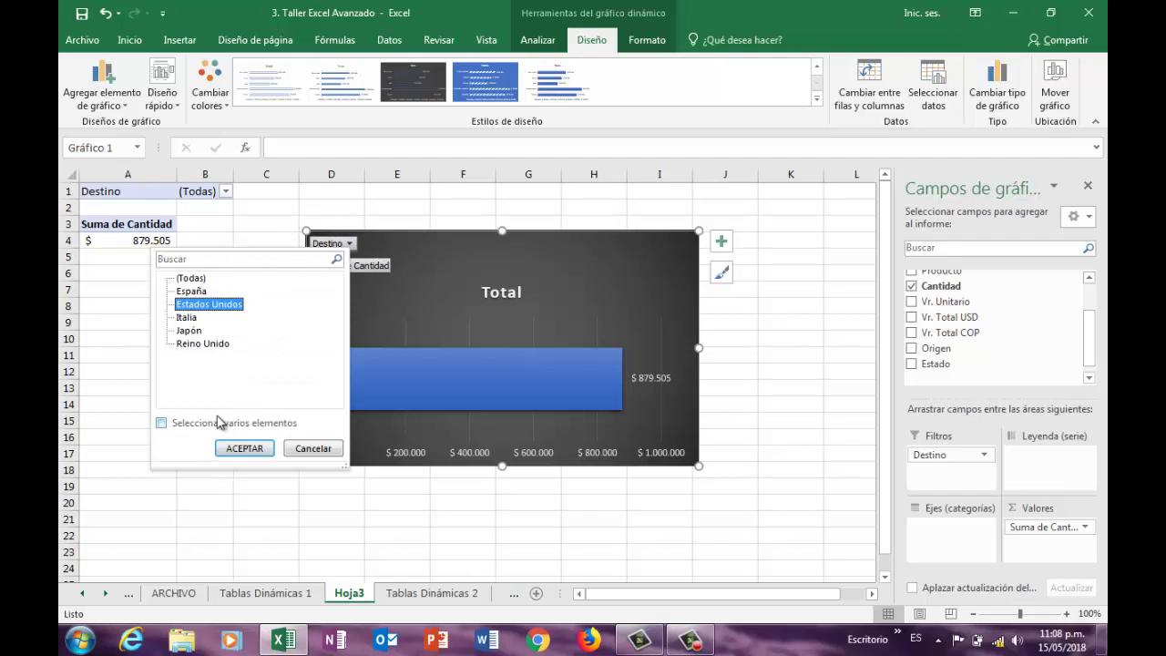
{"action": "left_click", "coordinate": [162, 424]}
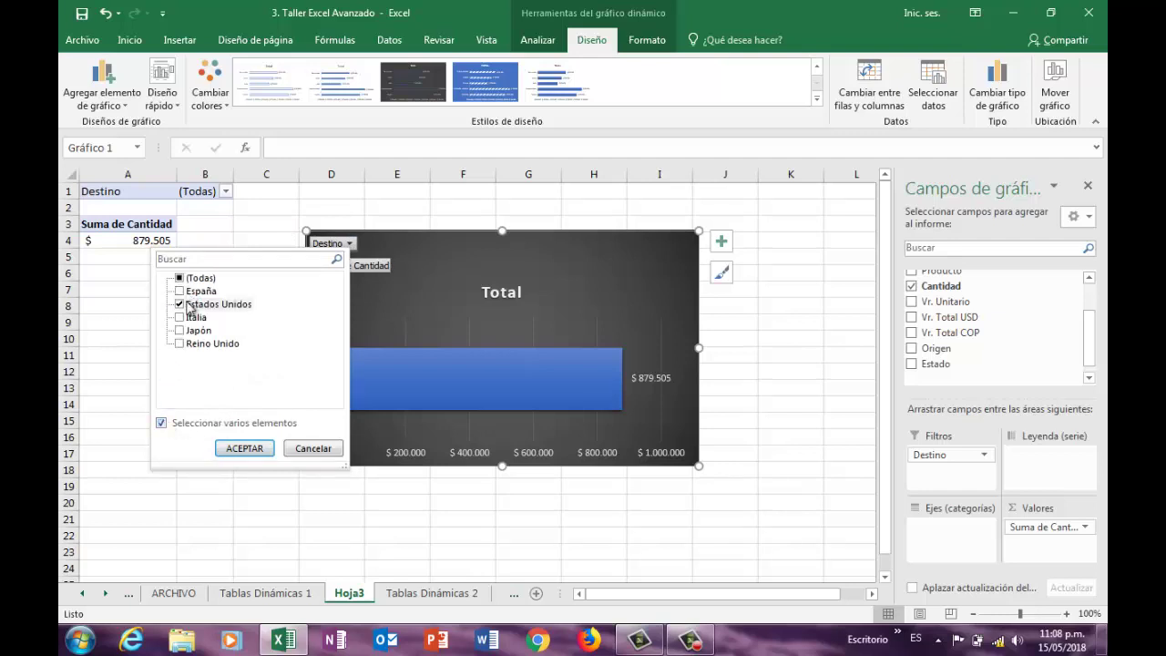
{"action": "left_click", "coordinate": [244, 448]}
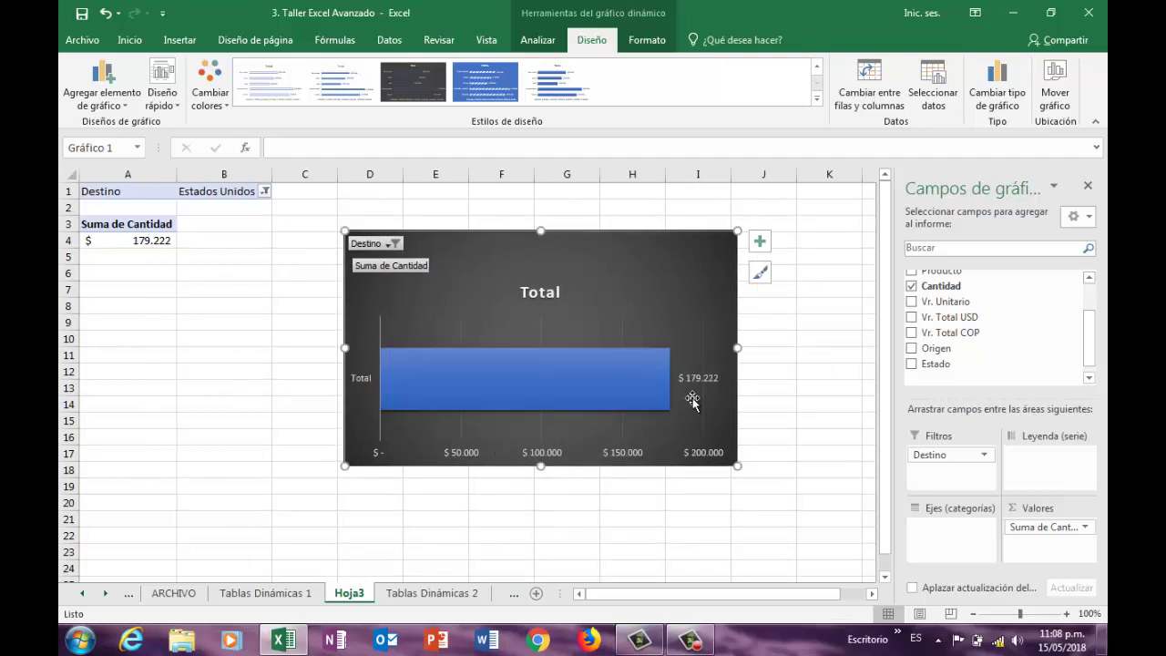
{"action": "mouse_move", "coordinate": [564, 404]}
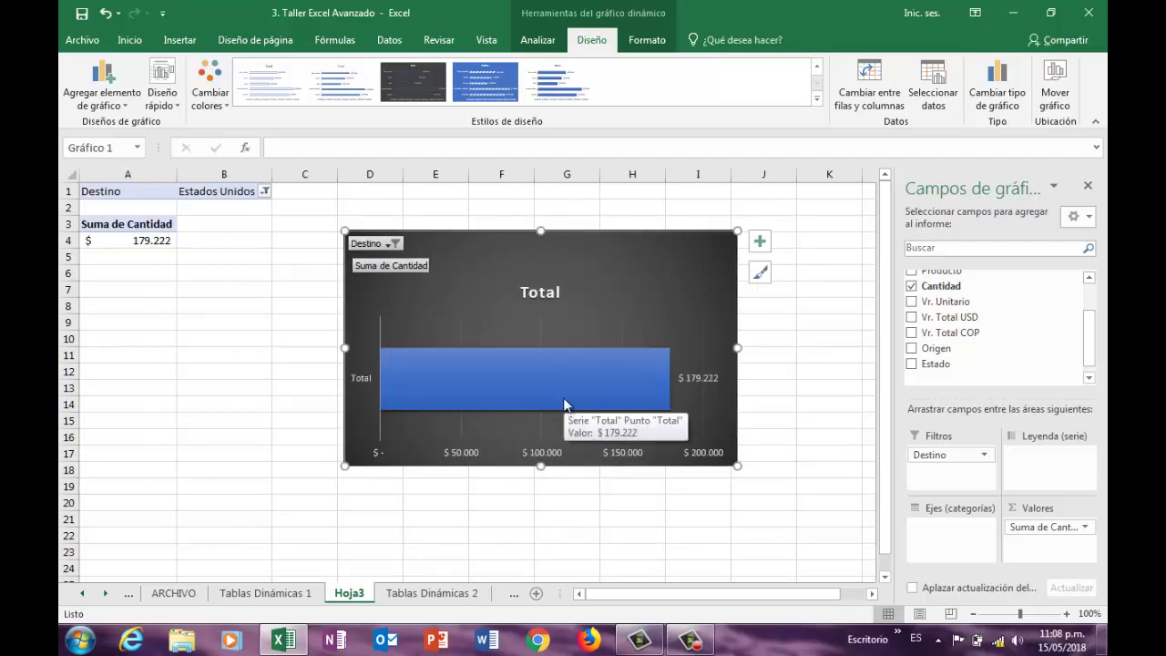
{"action": "left_click_drag", "start_coordinate": [1089, 338], "coordinate": [1088, 306]}
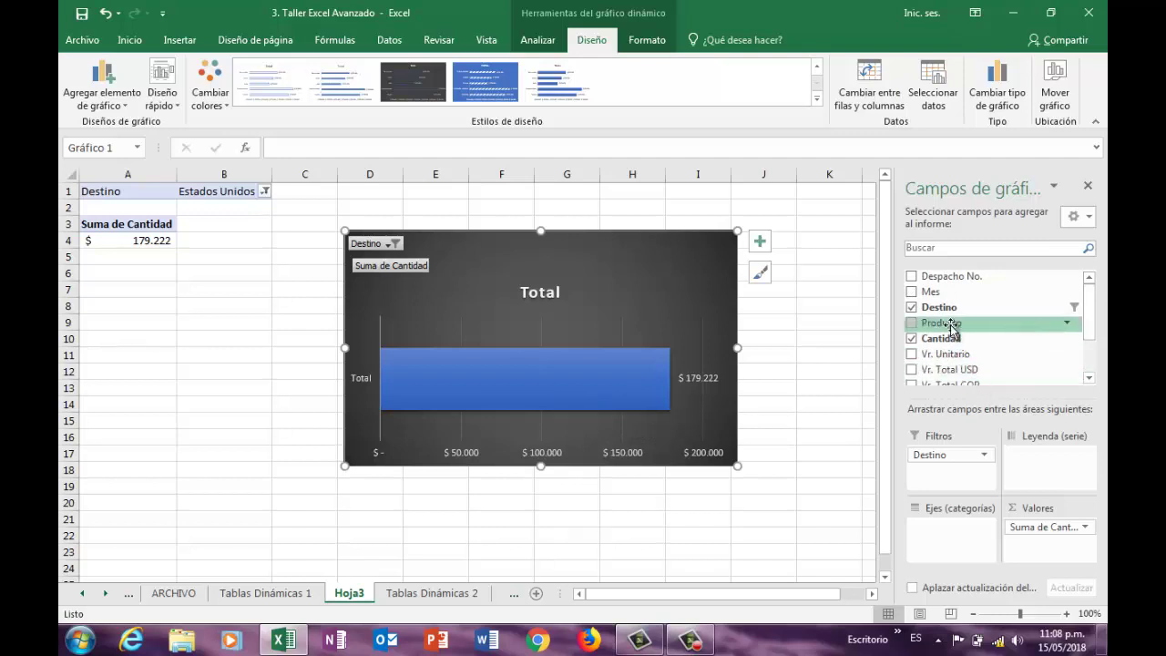
{"action": "left_click_drag", "start_coordinate": [950, 326], "coordinate": [945, 530]}
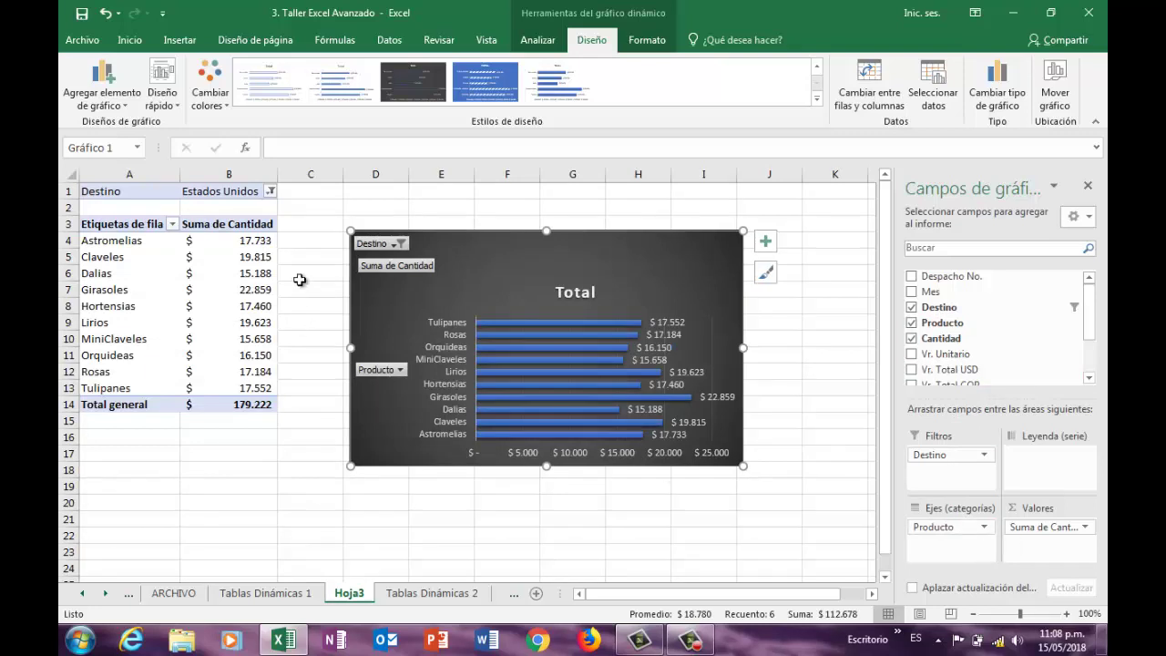
Step: Format the Cantidad sums in B4:B14 with thousands separators, no currency symbol and no decimals
{"action": "left_click_drag", "start_coordinate": [239, 244], "coordinate": [225, 408]}
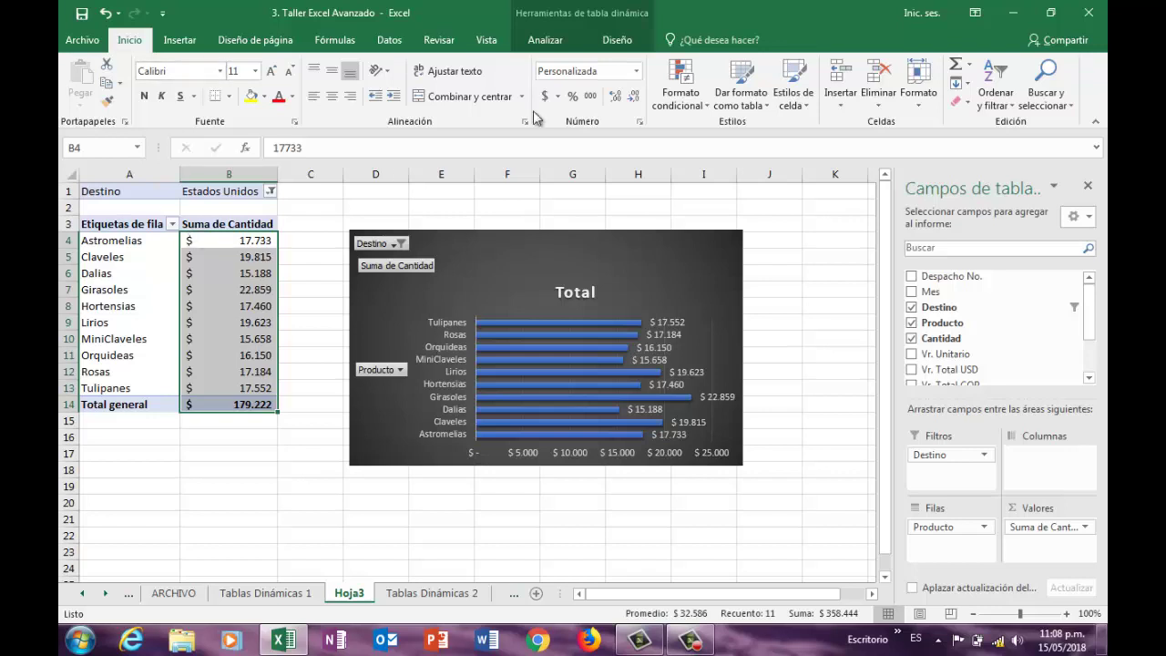
{"action": "left_click", "coordinate": [590, 97]}
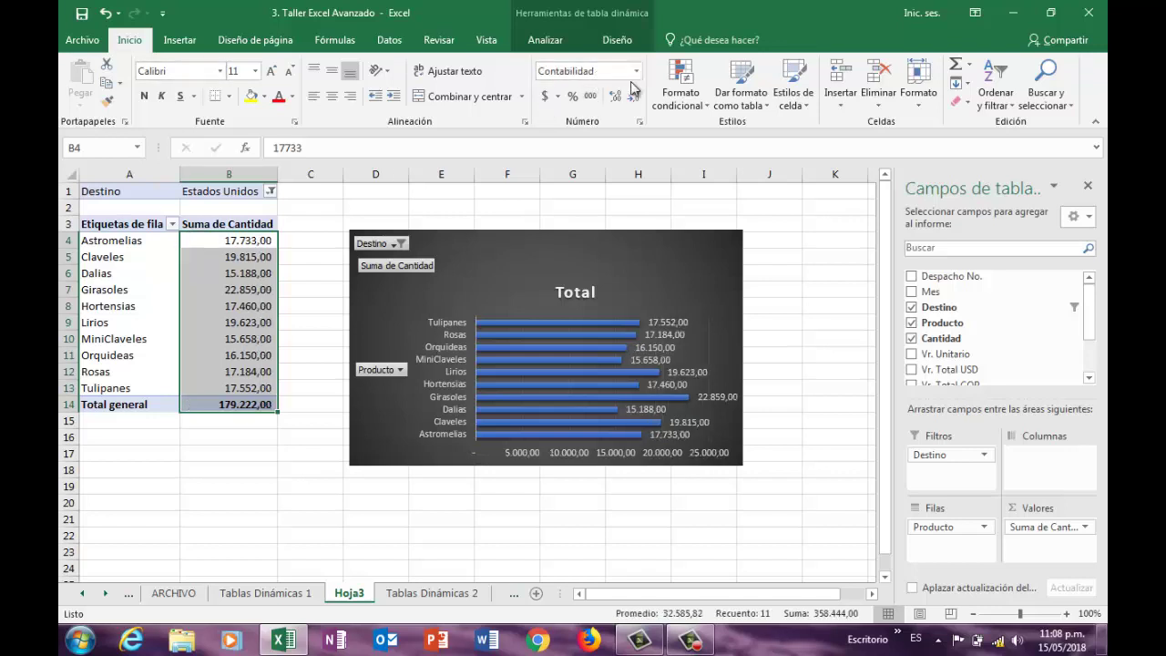
{"action": "left_click", "coordinate": [636, 71]}
{"action": "left_click", "coordinate": [601, 137]}
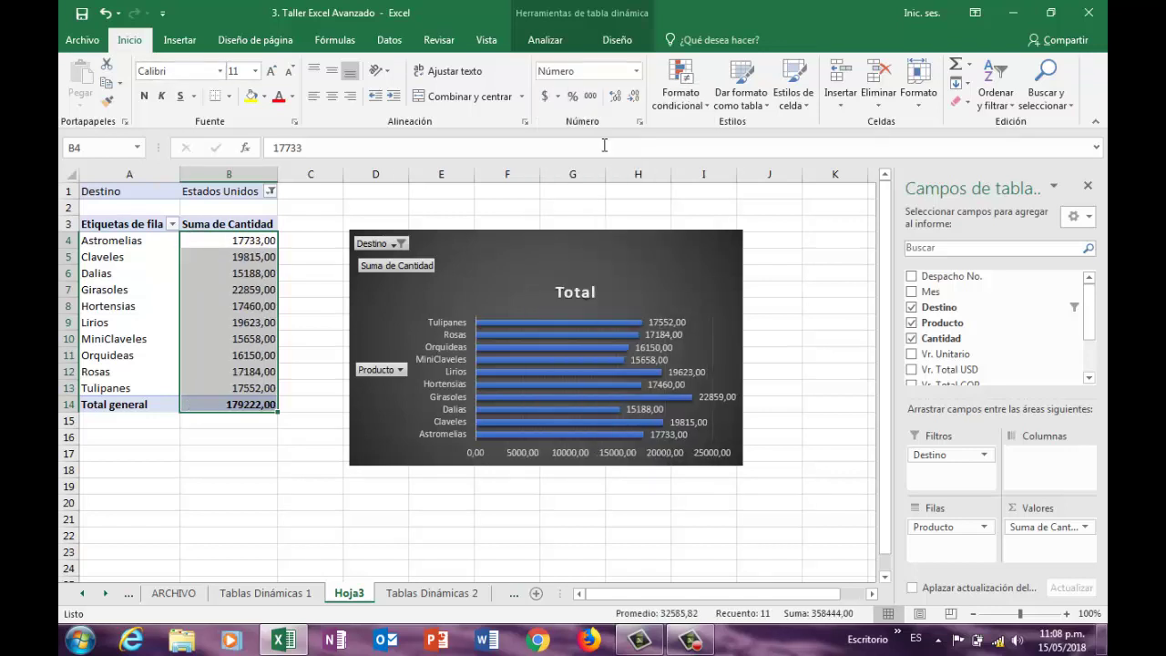
{"action": "left_click", "coordinate": [591, 98]}
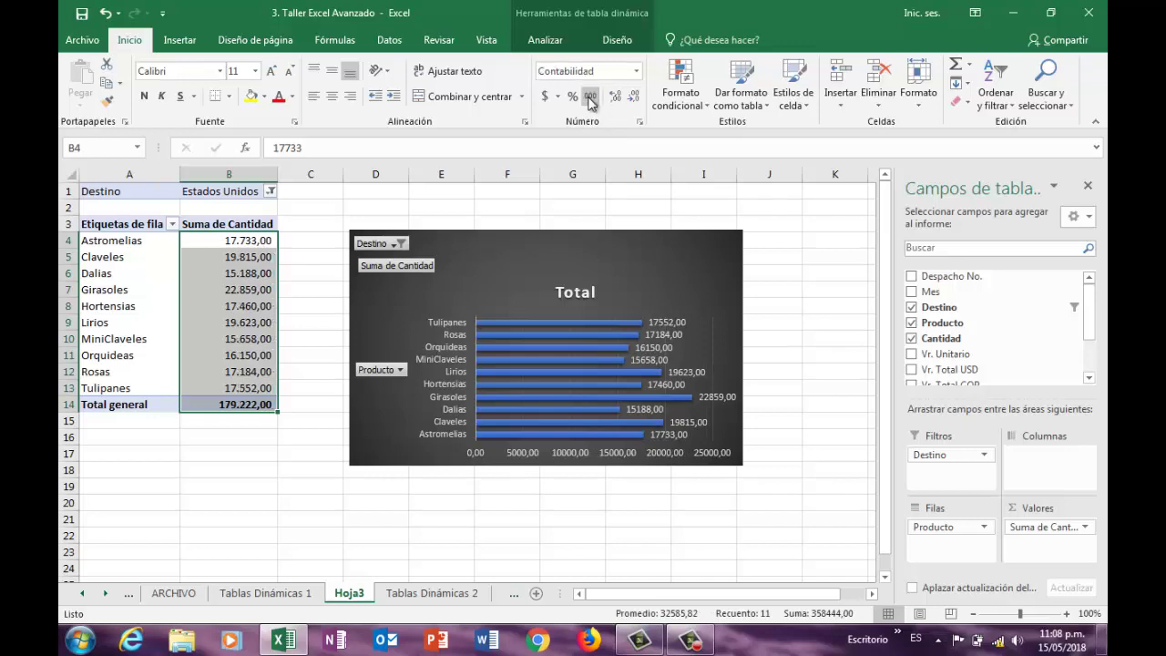
{"action": "left_click", "coordinate": [634, 100]}
{"action": "left_click", "coordinate": [634, 100]}
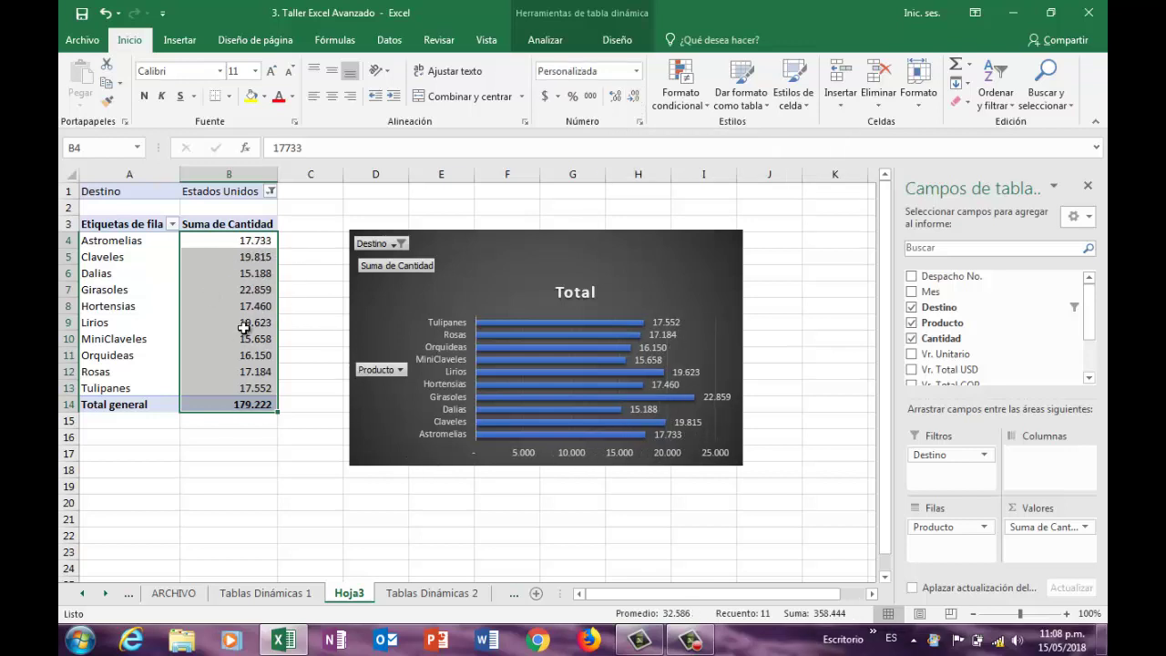
{"action": "left_click", "coordinate": [522, 515]}
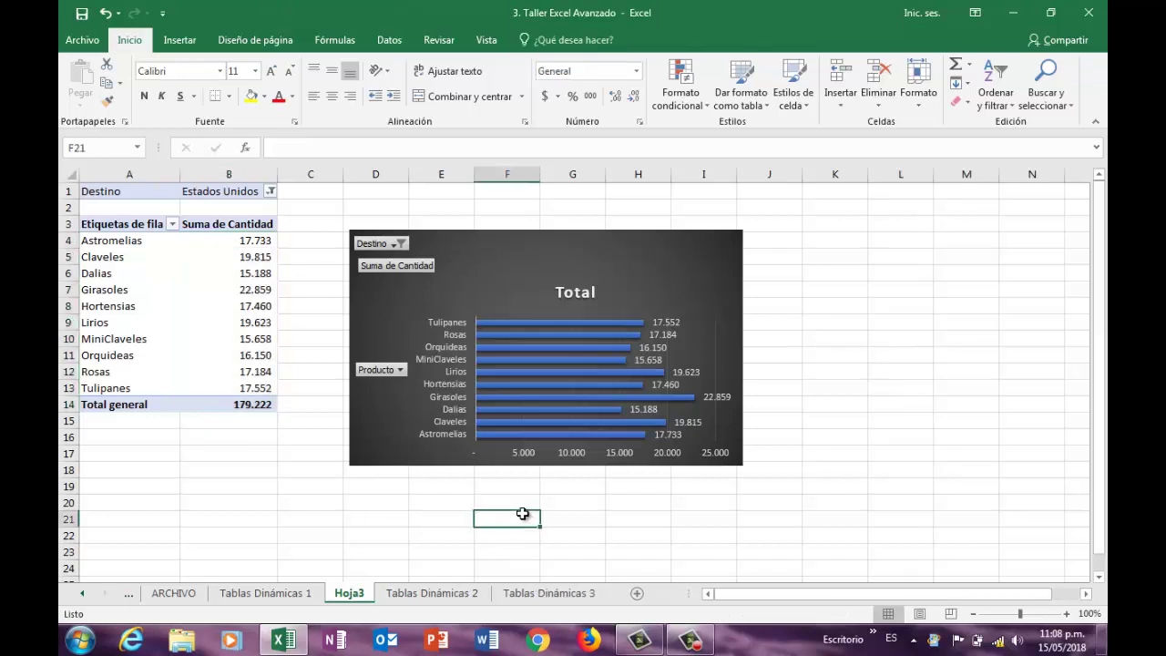
Step: Enlarge the pivot chart so it spans from about row 2 to row 20 and columns C to I
{"action": "left_click", "coordinate": [725, 248]}
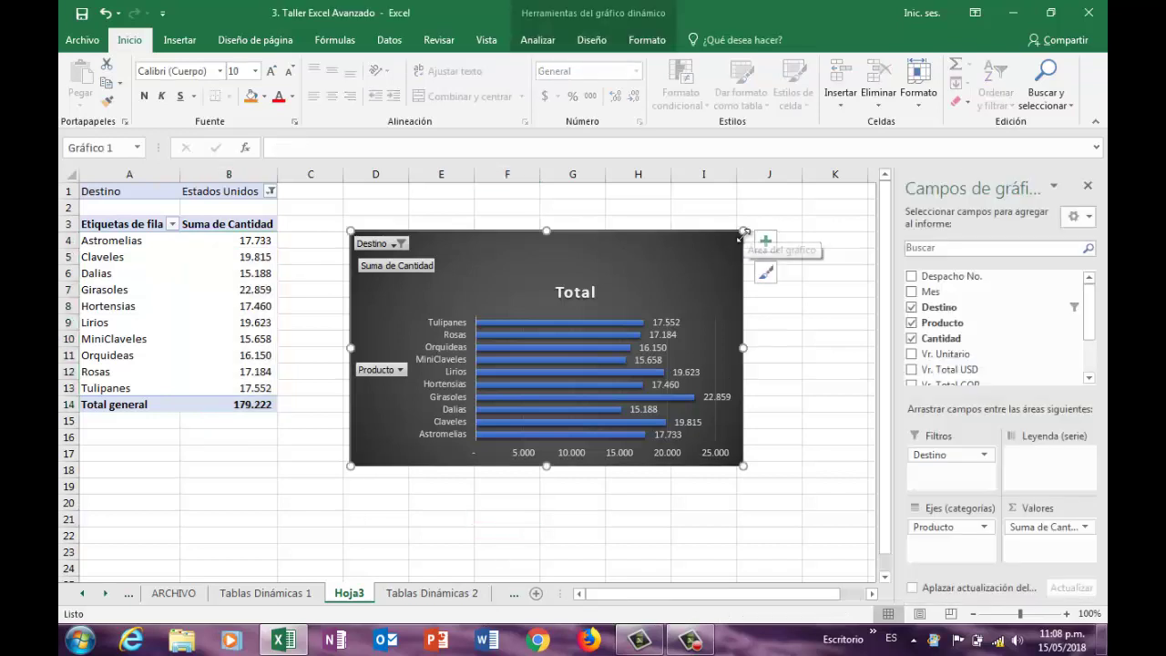
{"action": "left_click_drag", "start_coordinate": [741, 234], "coordinate": [760, 204]}
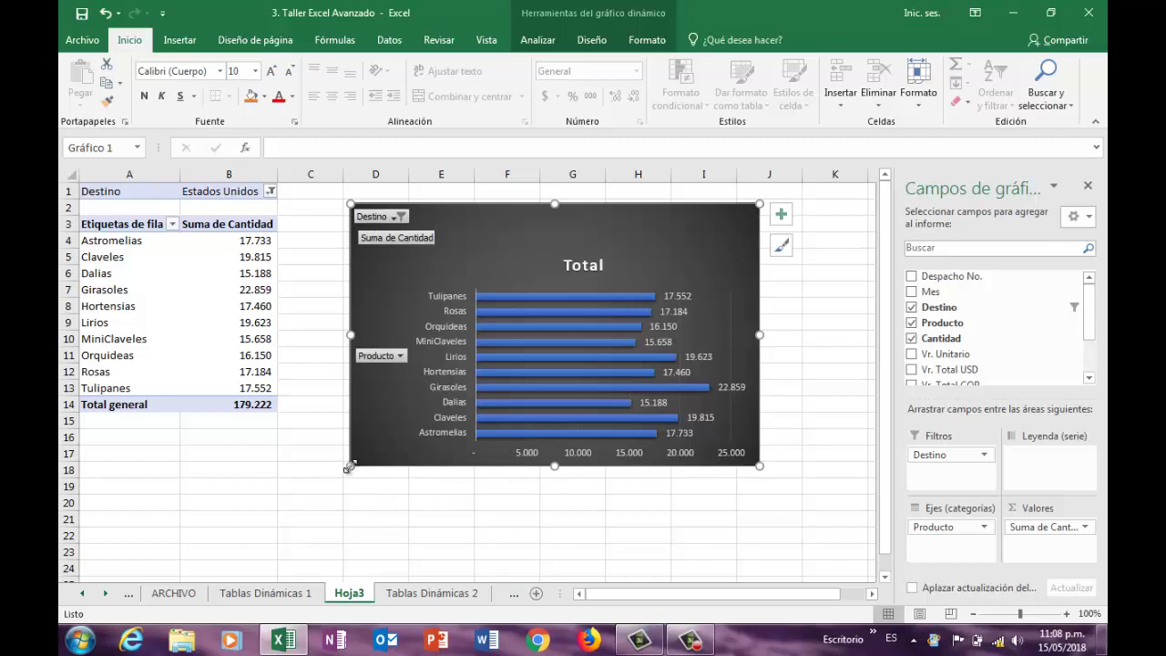
{"action": "left_click_drag", "start_coordinate": [350, 466], "coordinate": [315, 502]}
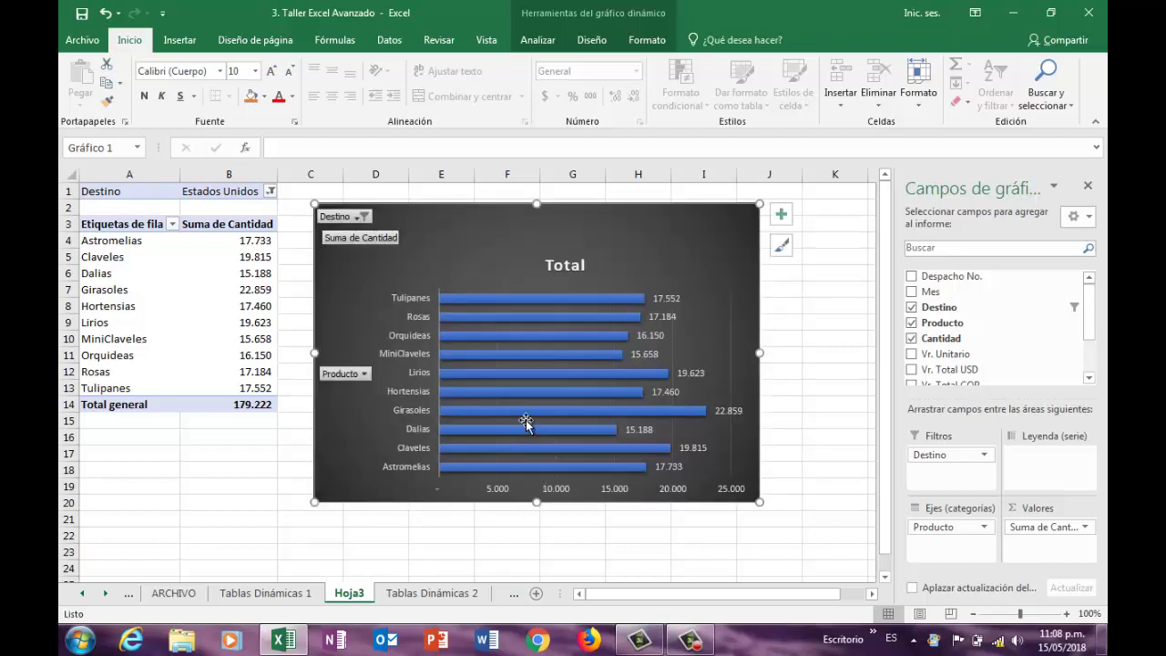
{"action": "mouse_move", "coordinate": [532, 416]}
{"action": "left_click", "coordinate": [556, 557]}
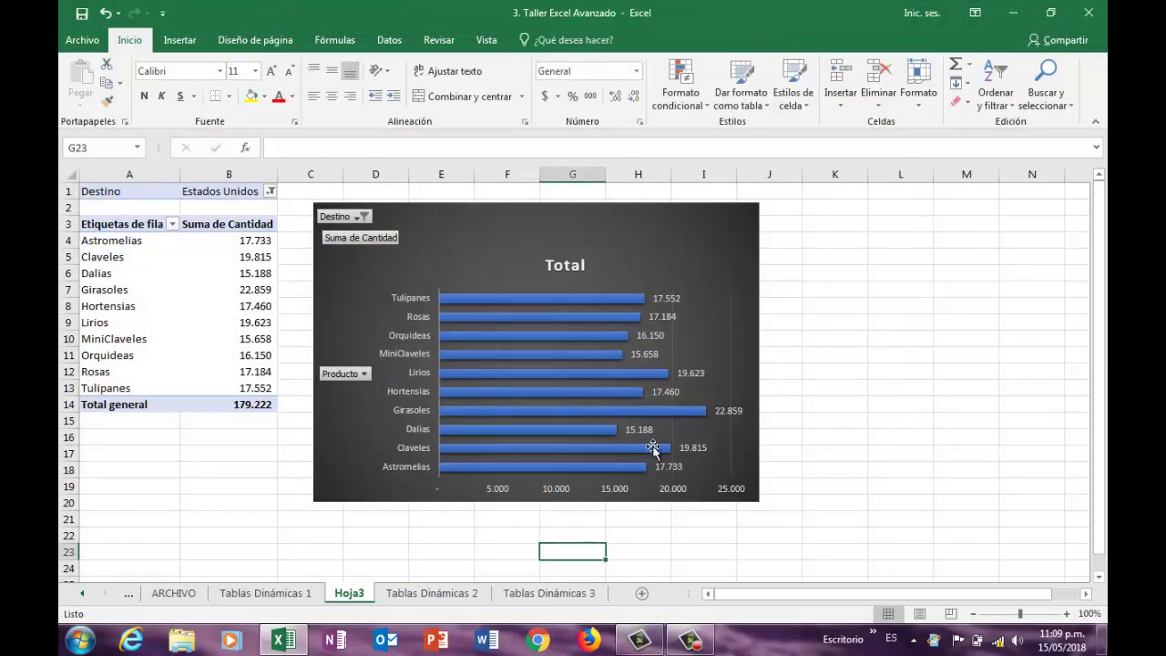
Step: Move Producto from the axis categories to the report filters and filter it to Girasoles only
{"action": "left_click", "coordinate": [679, 254]}
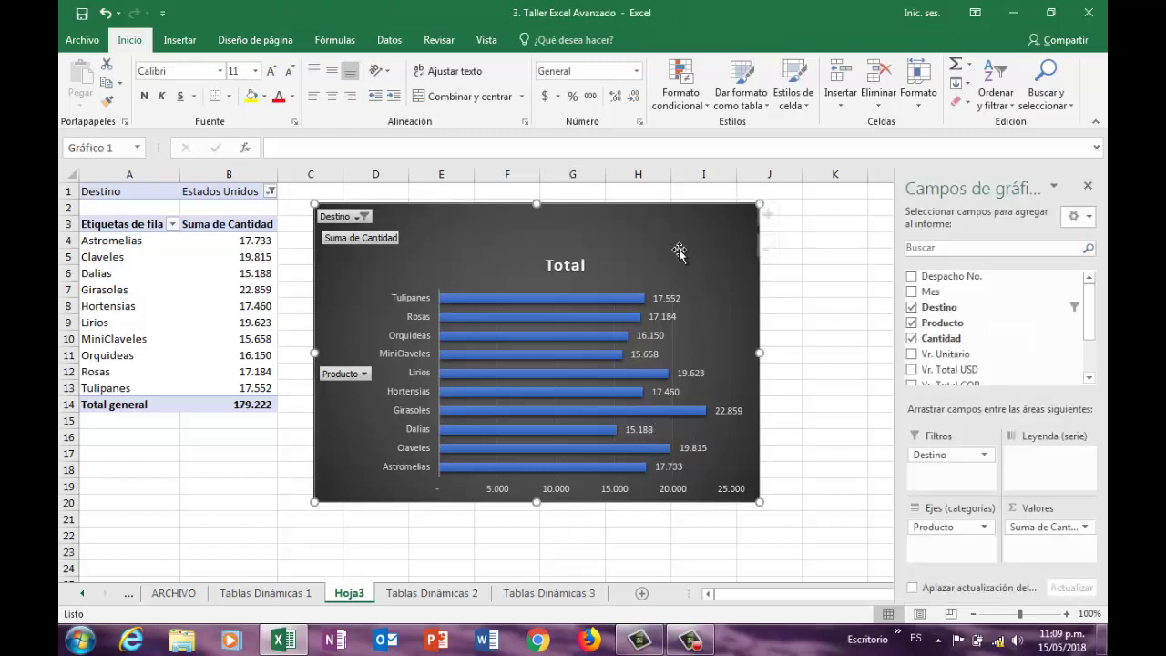
{"action": "left_click_drag", "start_coordinate": [962, 534], "coordinate": [956, 472]}
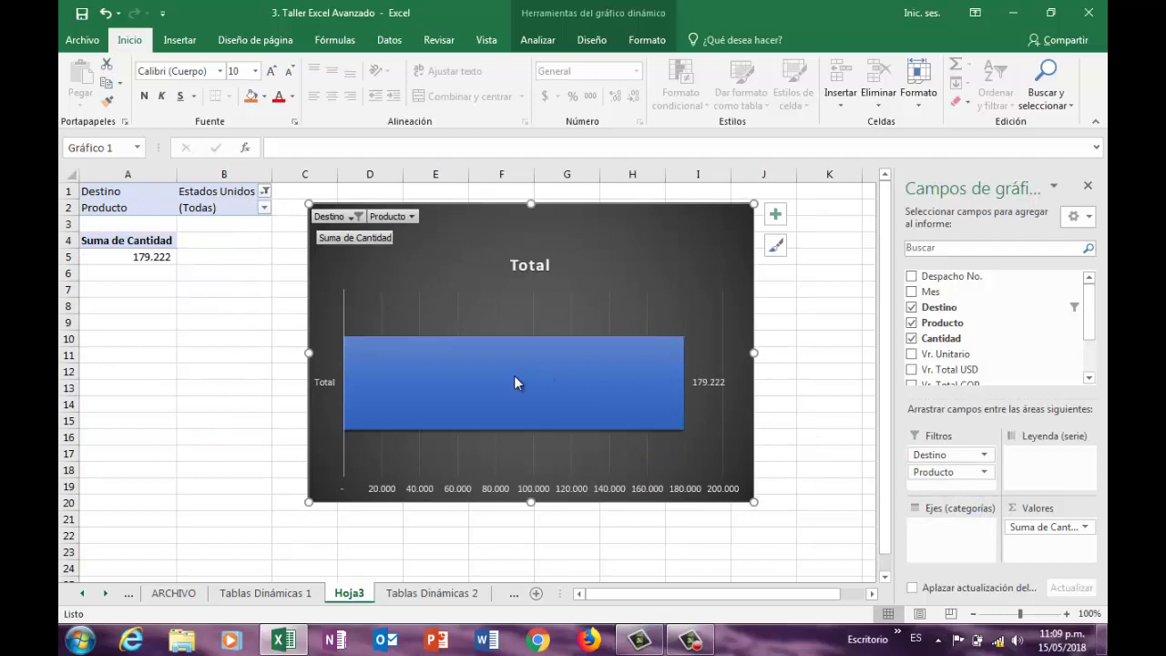
{"action": "left_click", "coordinate": [412, 217]}
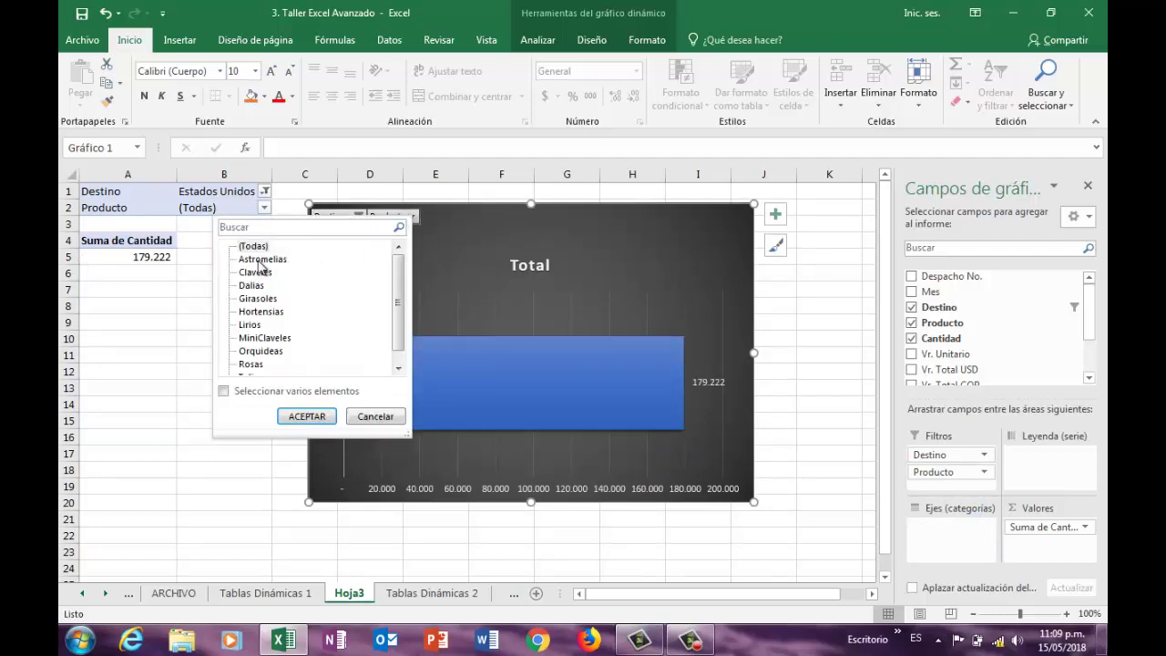
{"action": "left_click", "coordinate": [223, 392]}
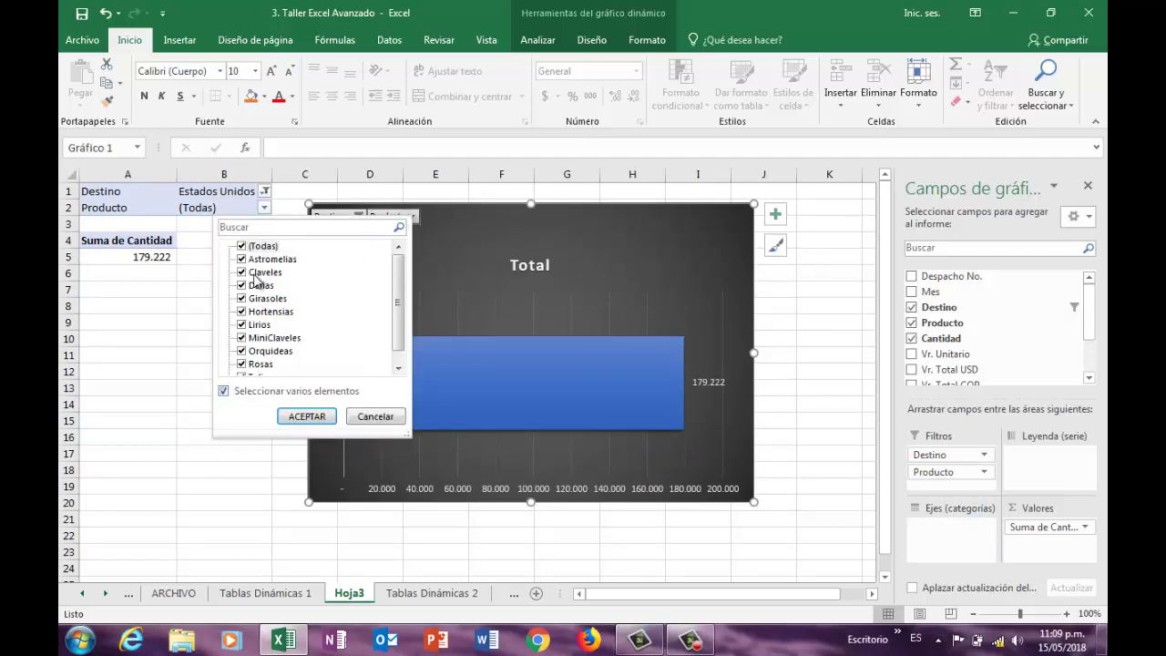
{"action": "left_click", "coordinate": [242, 247]}
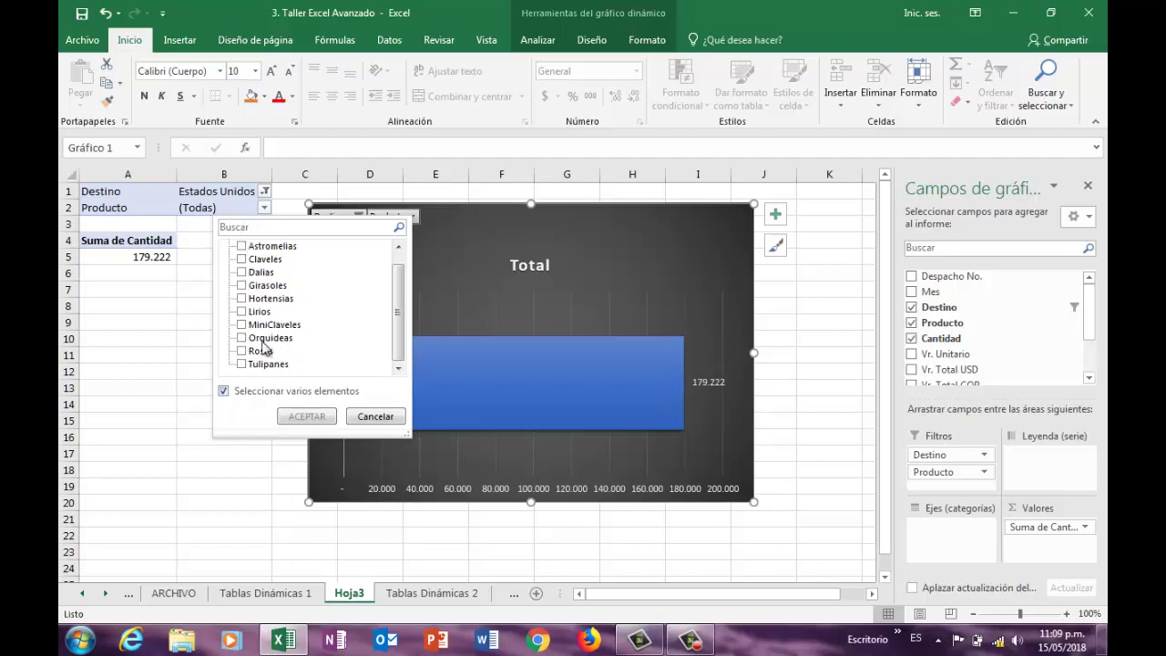
{"action": "left_click", "coordinate": [242, 285]}
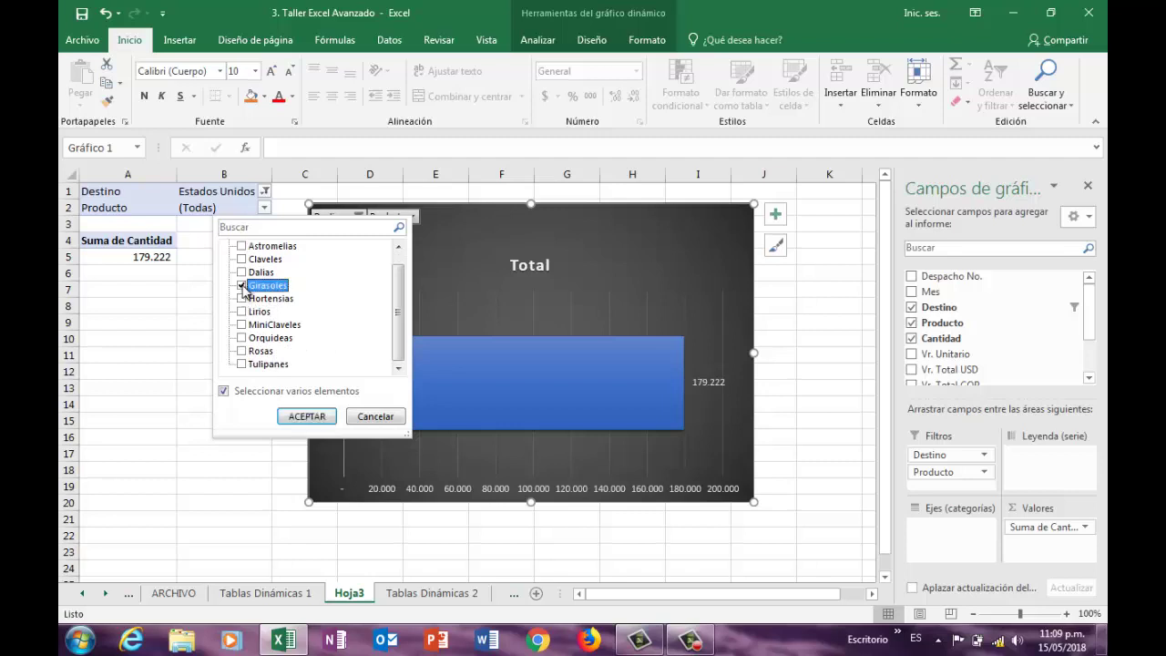
{"action": "left_click", "coordinate": [307, 421]}
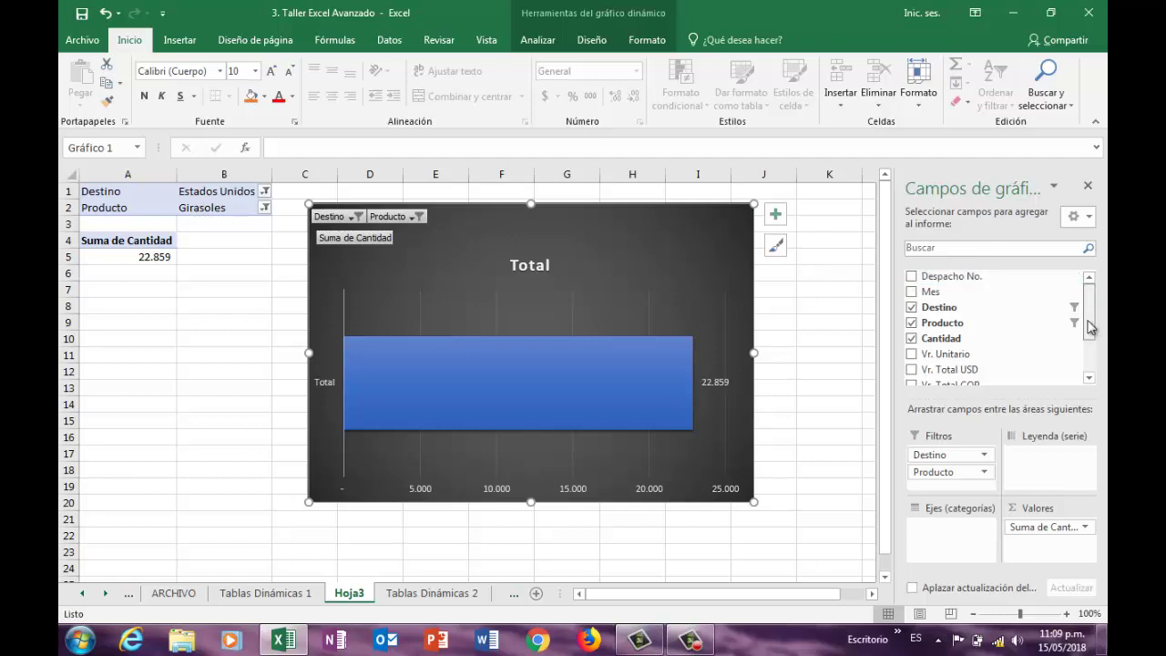
Step: Set Origen as the axis category of the pivot chart
{"action": "left_click_drag", "start_coordinate": [1090, 328], "coordinate": [1090, 360]}
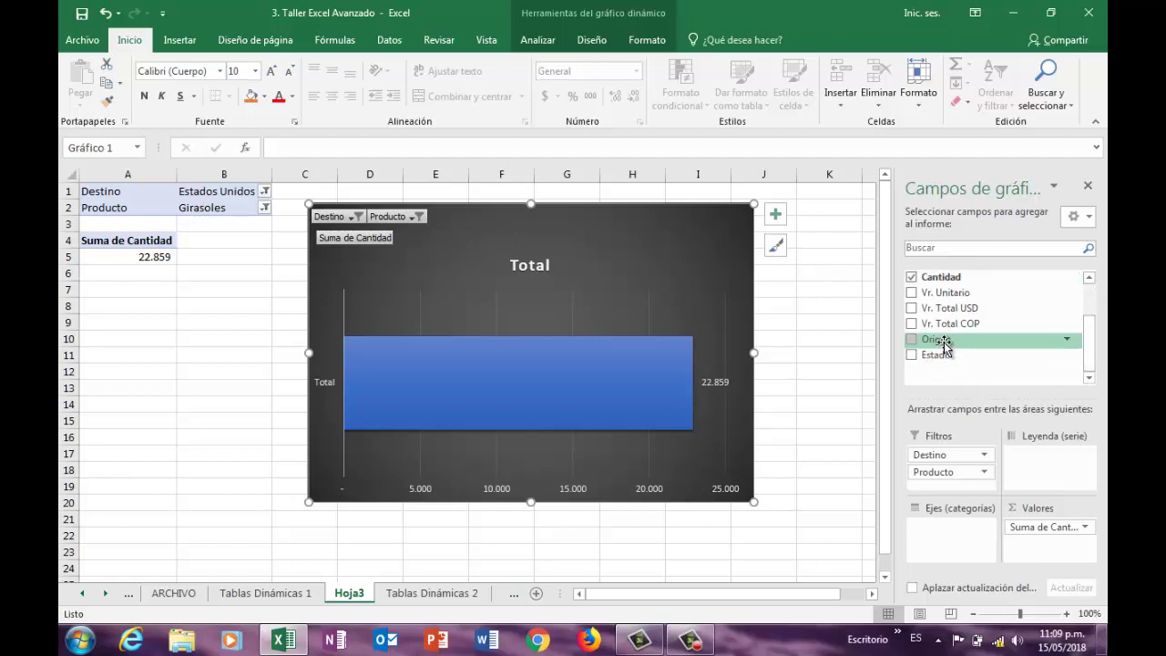
{"action": "left_click_drag", "start_coordinate": [945, 346], "coordinate": [942, 532]}
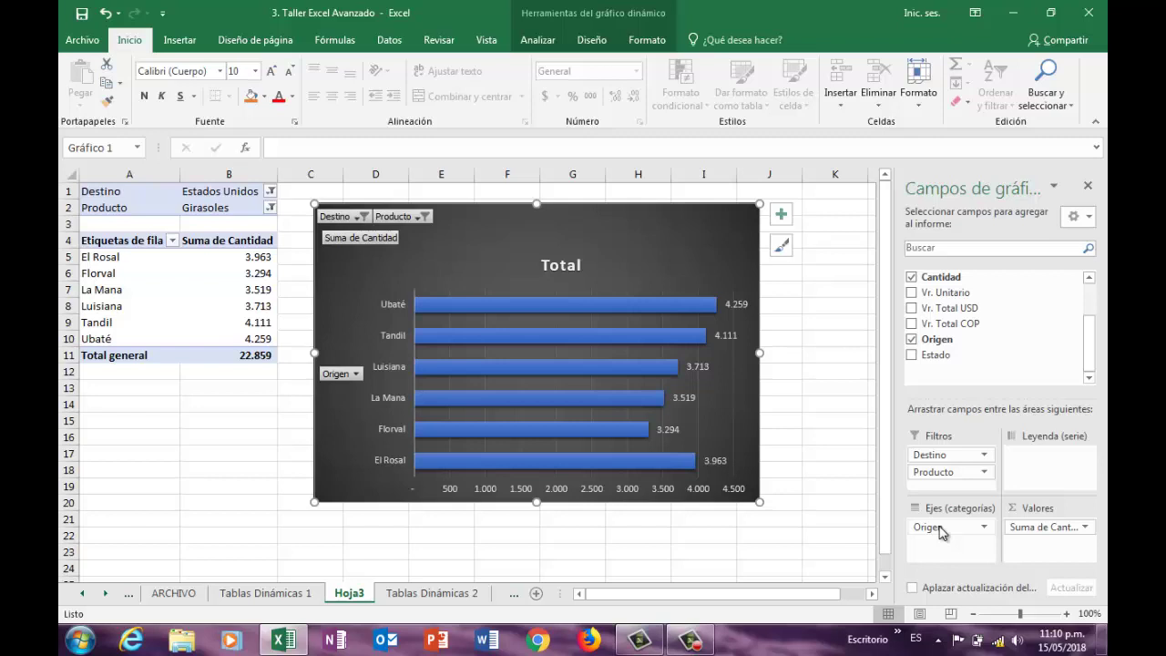
{"action": "mouse_move", "coordinate": [940, 530]}
{"action": "left_mouse_down"}
{"action": "mouse_move", "coordinate": [953, 513]}
{"action": "mouse_move", "coordinate": [939, 489]}
{"action": "mouse_move", "coordinate": [943, 531]}
{"action": "left_mouse_up"}
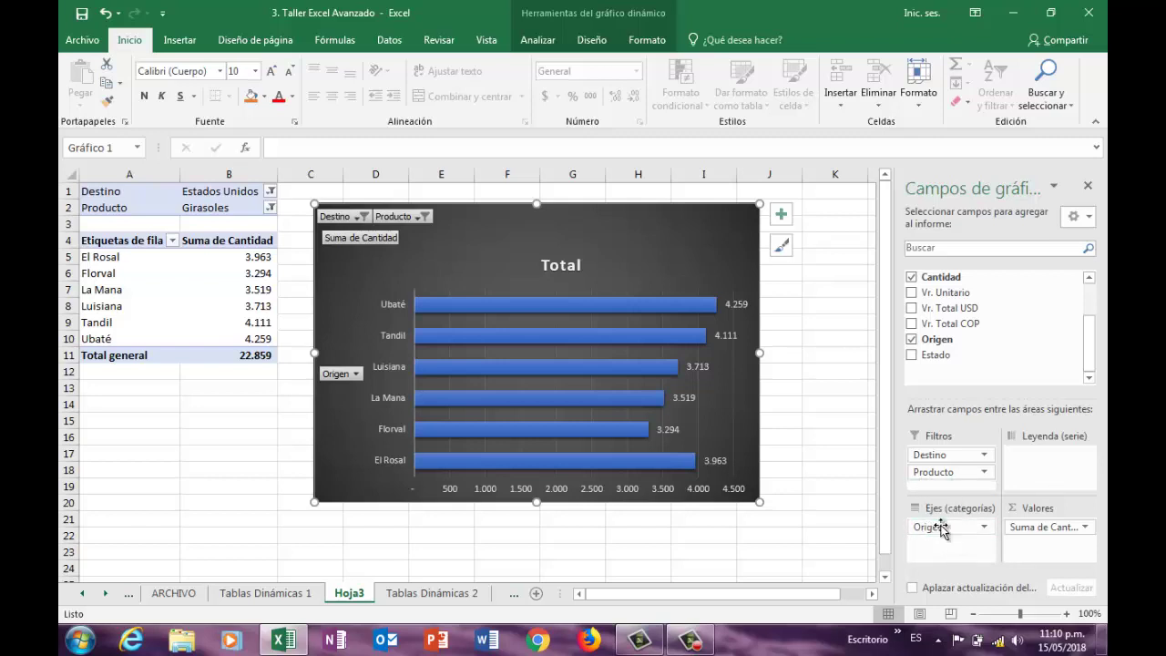
Step: Filter Origen in the chart to show only Tandil and Ubaté
{"action": "left_click", "coordinate": [356, 374]}
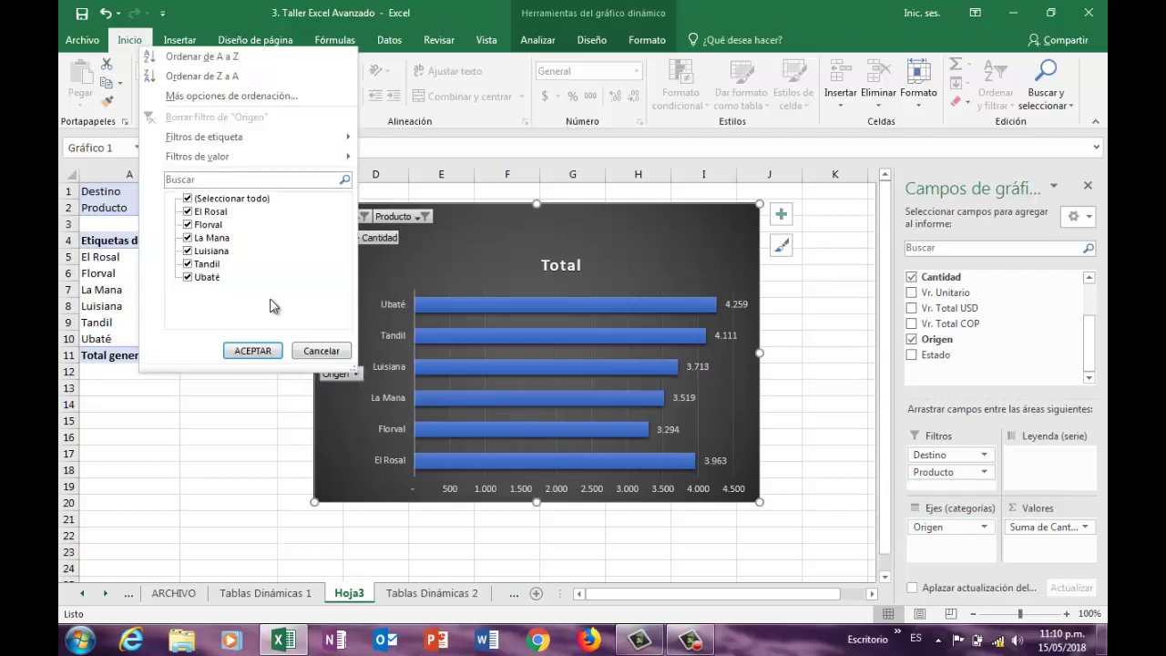
{"action": "left_click", "coordinate": [188, 199]}
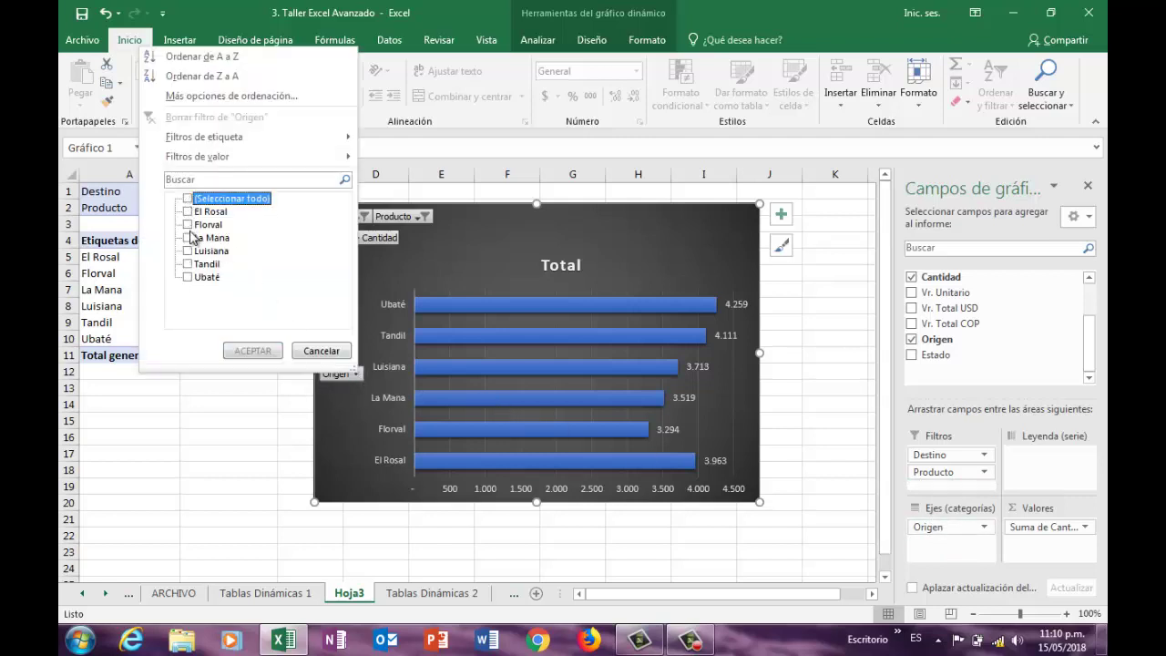
{"action": "left_click", "coordinate": [188, 265]}
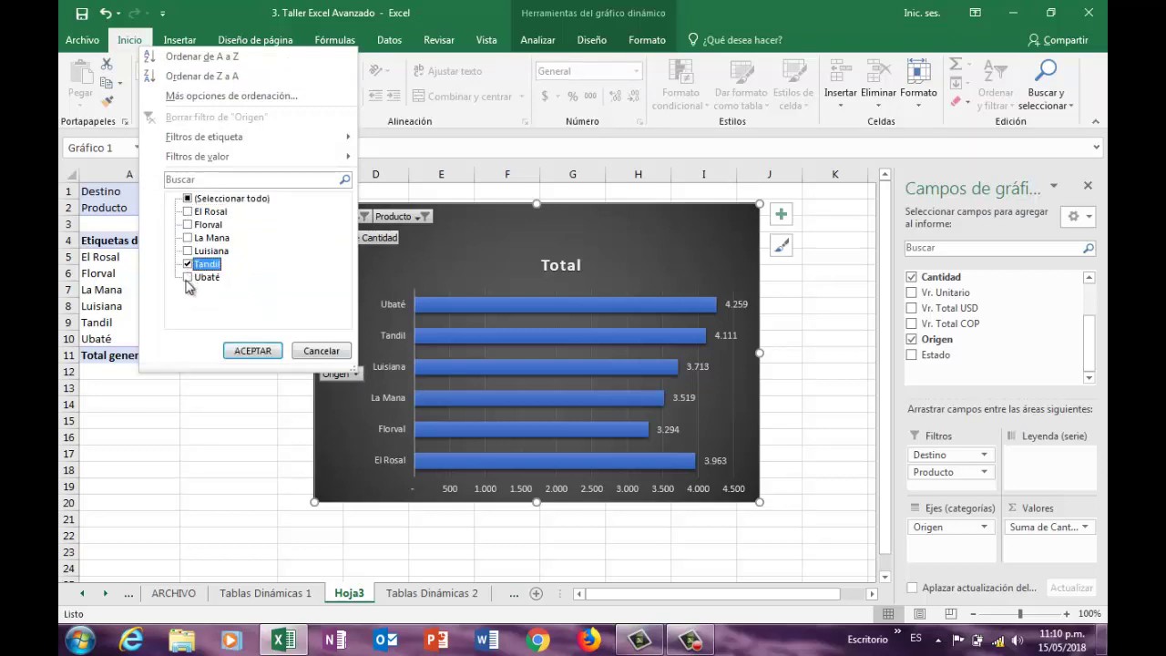
{"action": "left_click", "coordinate": [188, 277]}
{"action": "left_click", "coordinate": [233, 352]}
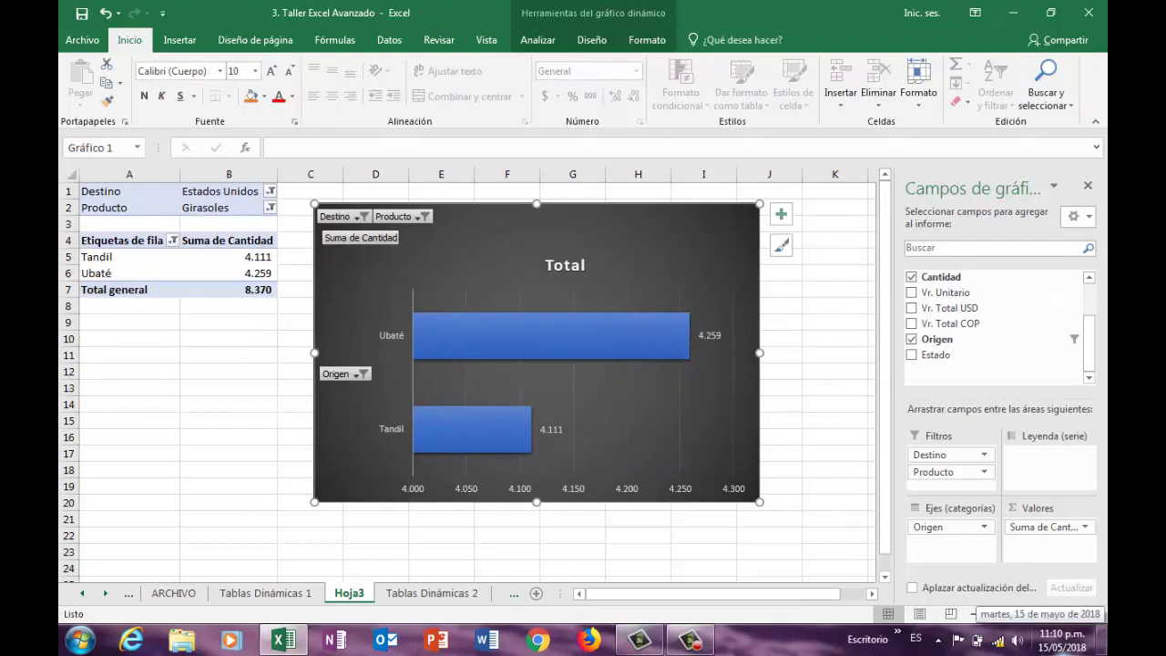
Step: Change the pivot chart type from bars to clustered columns
{"action": "left_click", "coordinate": [538, 40]}
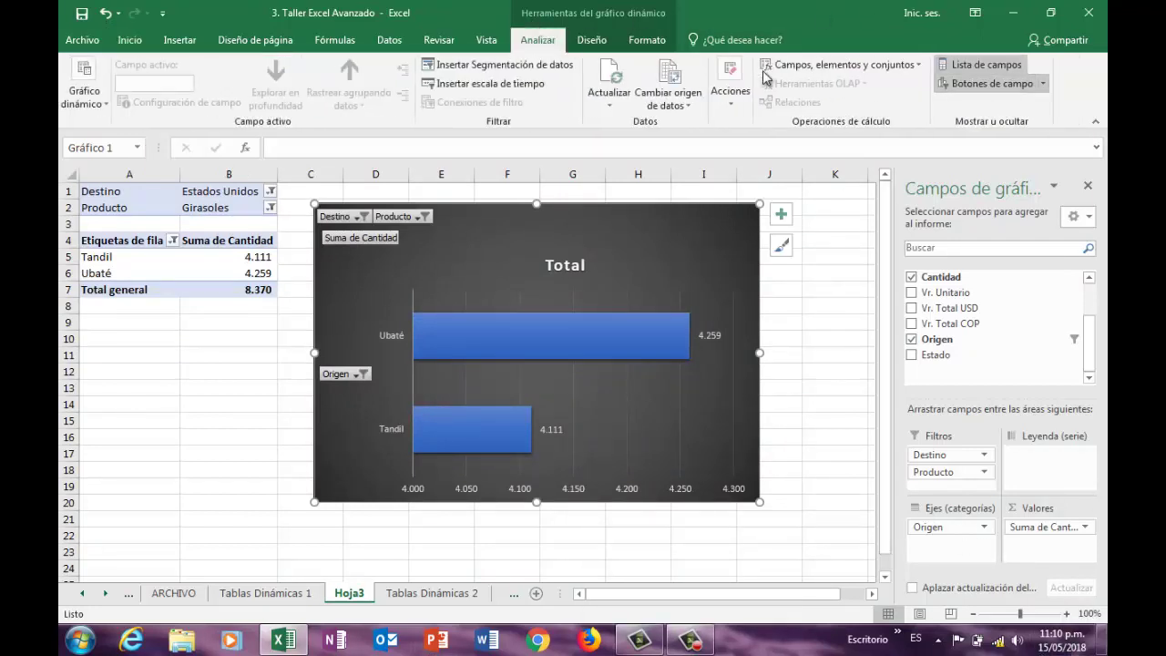
{"action": "left_click", "coordinate": [591, 40]}
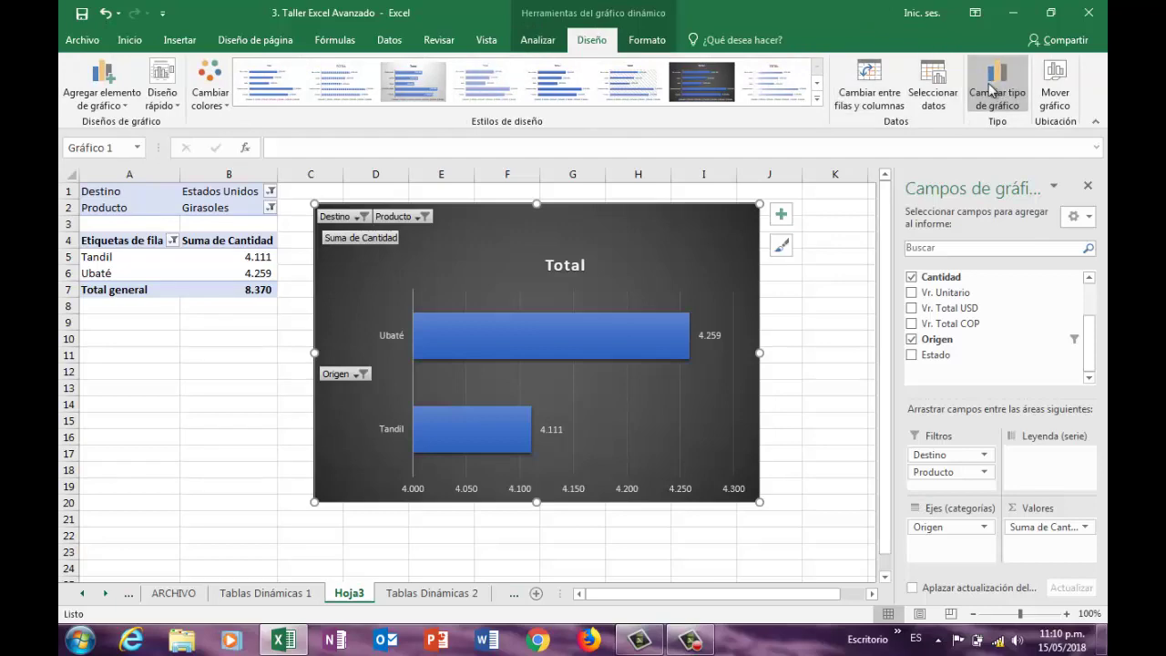
{"action": "left_click", "coordinate": [995, 91]}
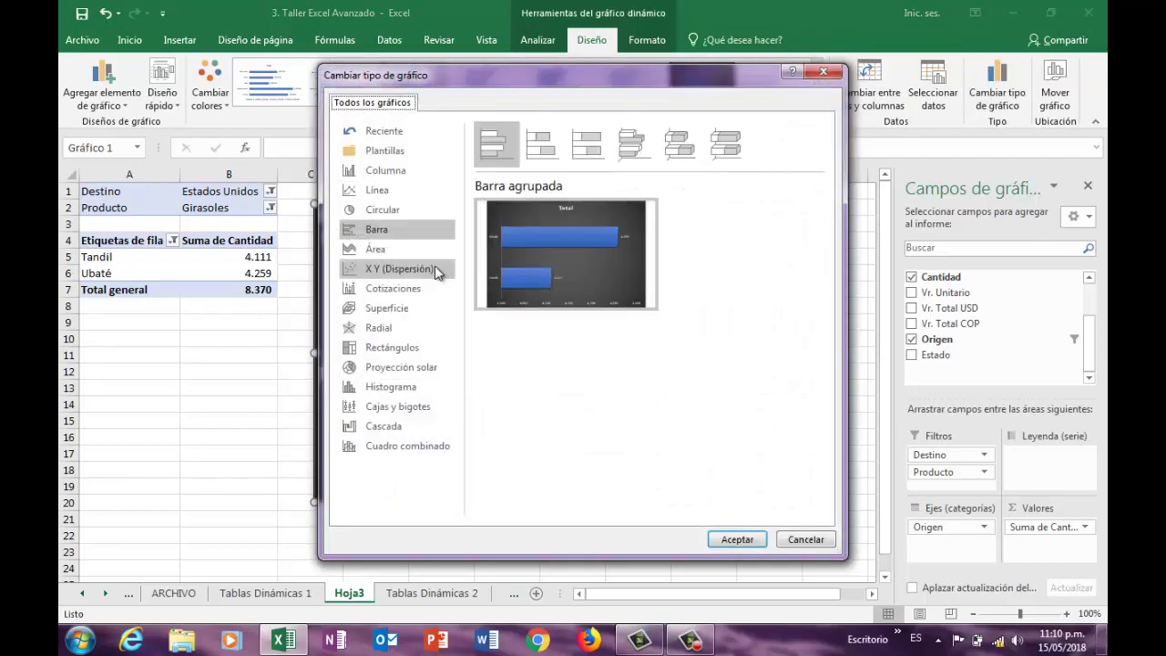
{"action": "left_click", "coordinate": [376, 170]}
{"action": "left_click", "coordinate": [734, 538]}
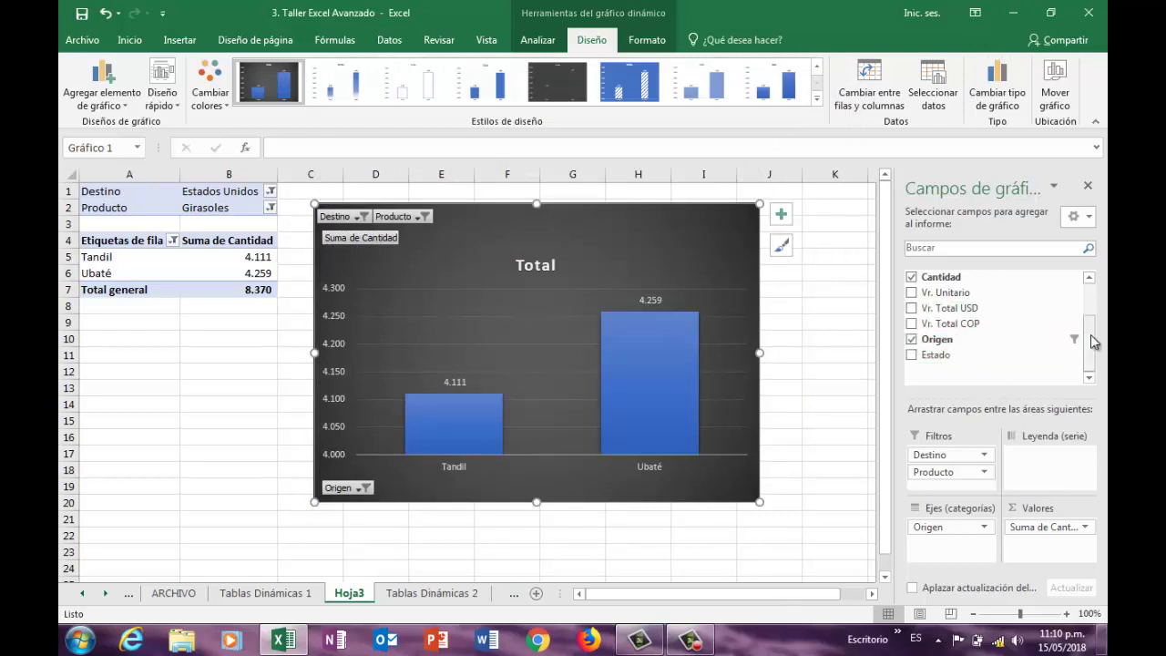
Step: Add Mes as the legend series of the pivot chart and widen the chart to about the end of column L
{"action": "left_click_drag", "start_coordinate": [1090, 335], "coordinate": [1091, 287]}
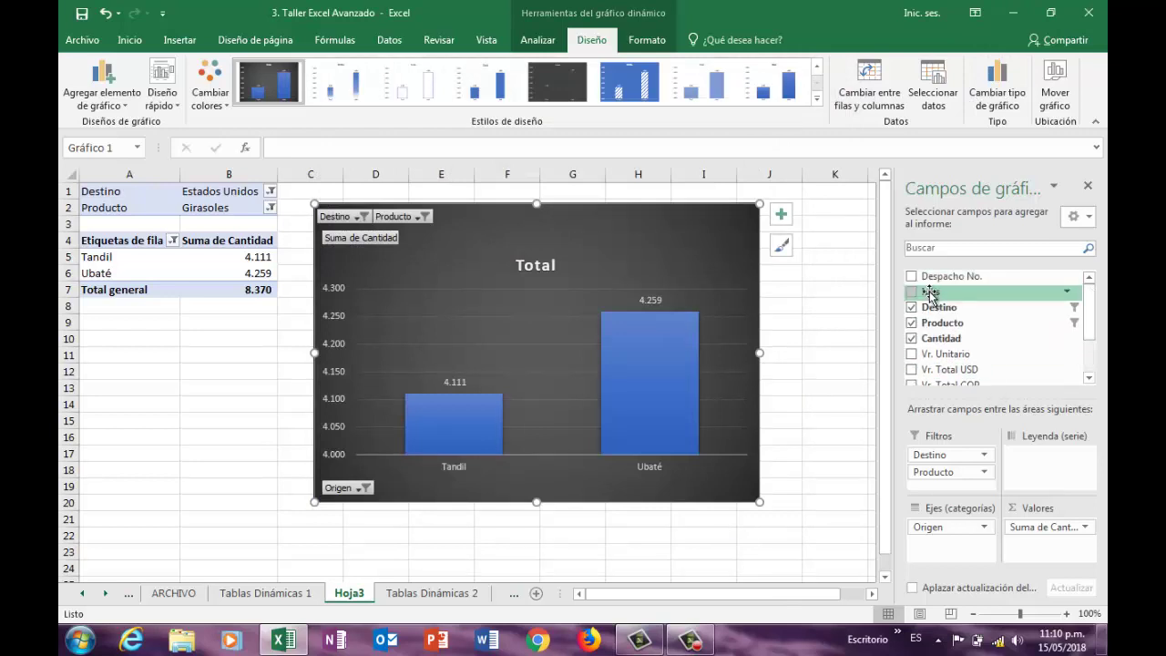
{"action": "left_click_drag", "start_coordinate": [931, 291], "coordinate": [1047, 474]}
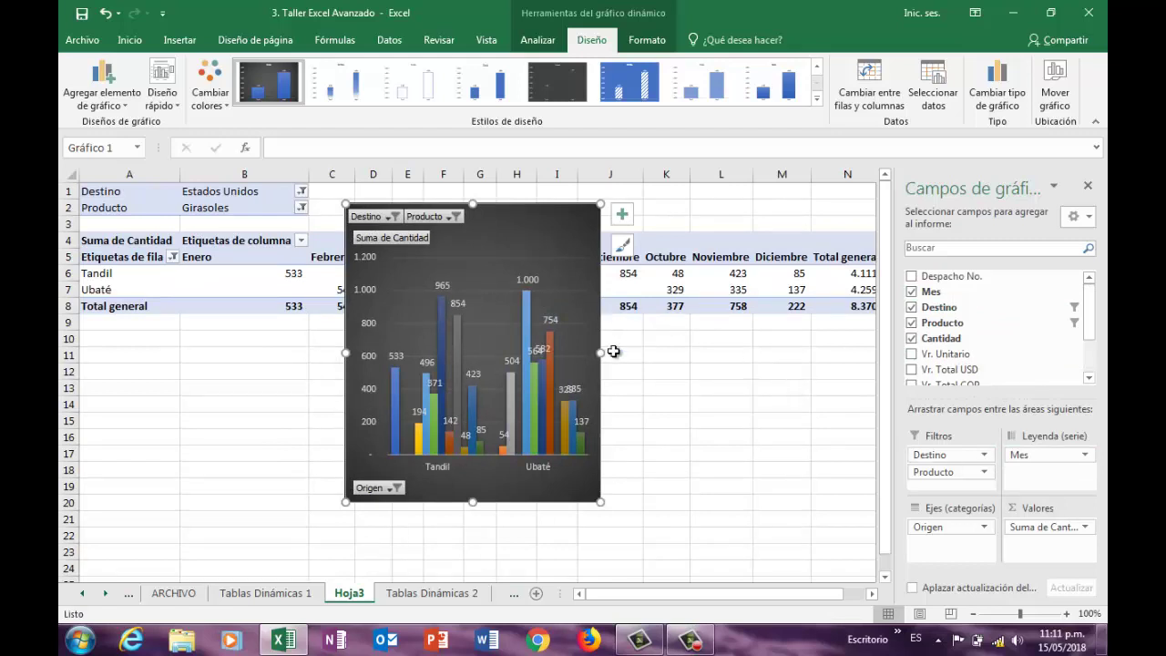
{"action": "left_click_drag", "start_coordinate": [608, 353], "coordinate": [774, 353]}
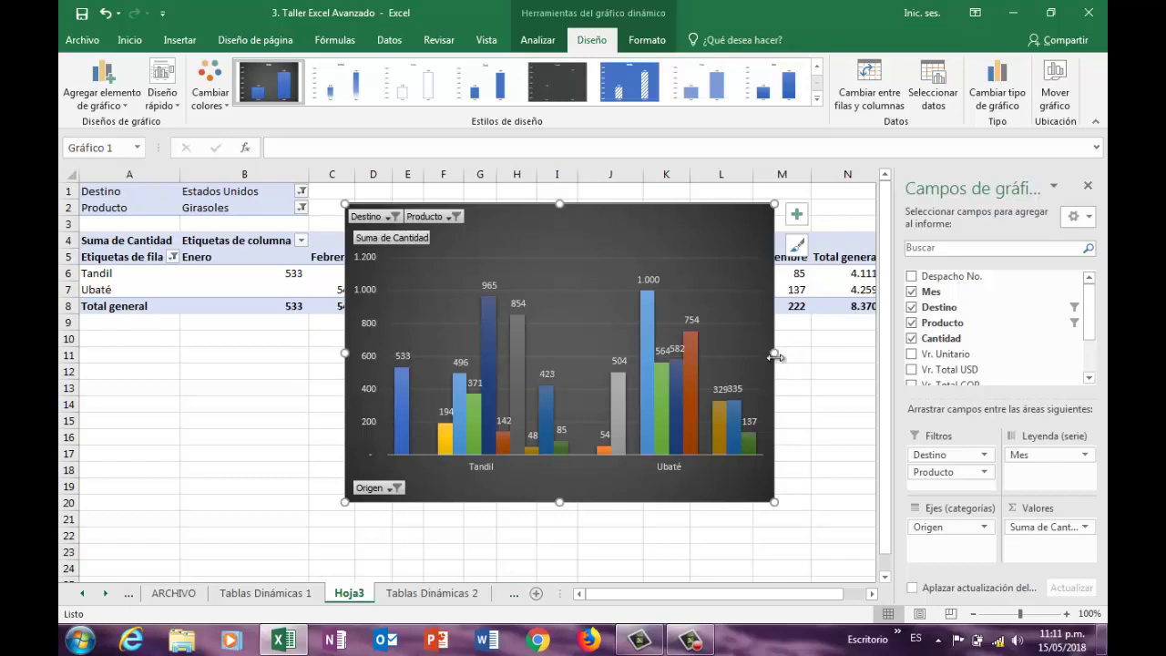
Step: Add a legend to the pivot chart and place it above the columns (Arriba)
{"action": "left_click", "coordinate": [796, 214]}
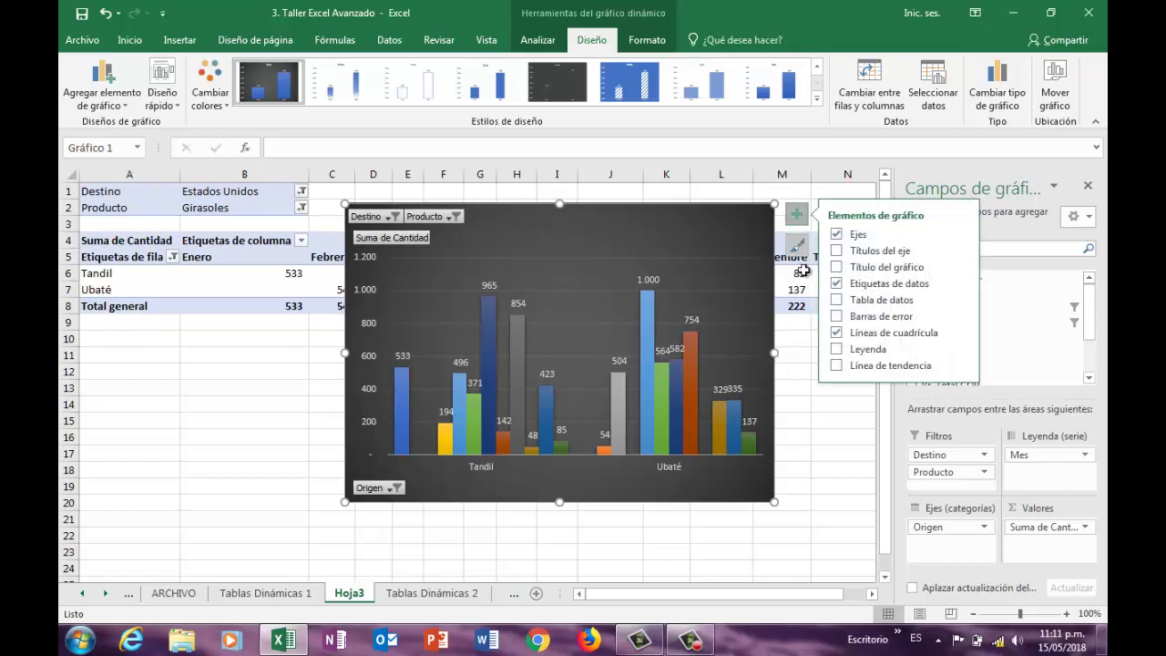
{"action": "left_click", "coordinate": [838, 350]}
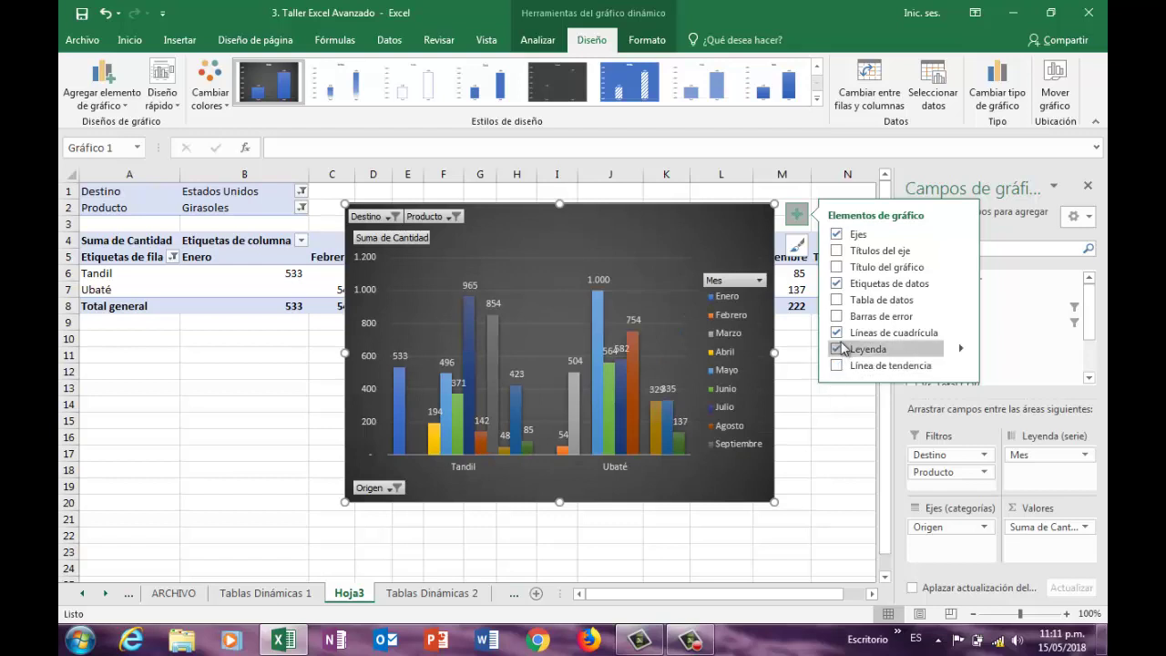
{"action": "left_click", "coordinate": [962, 349]}
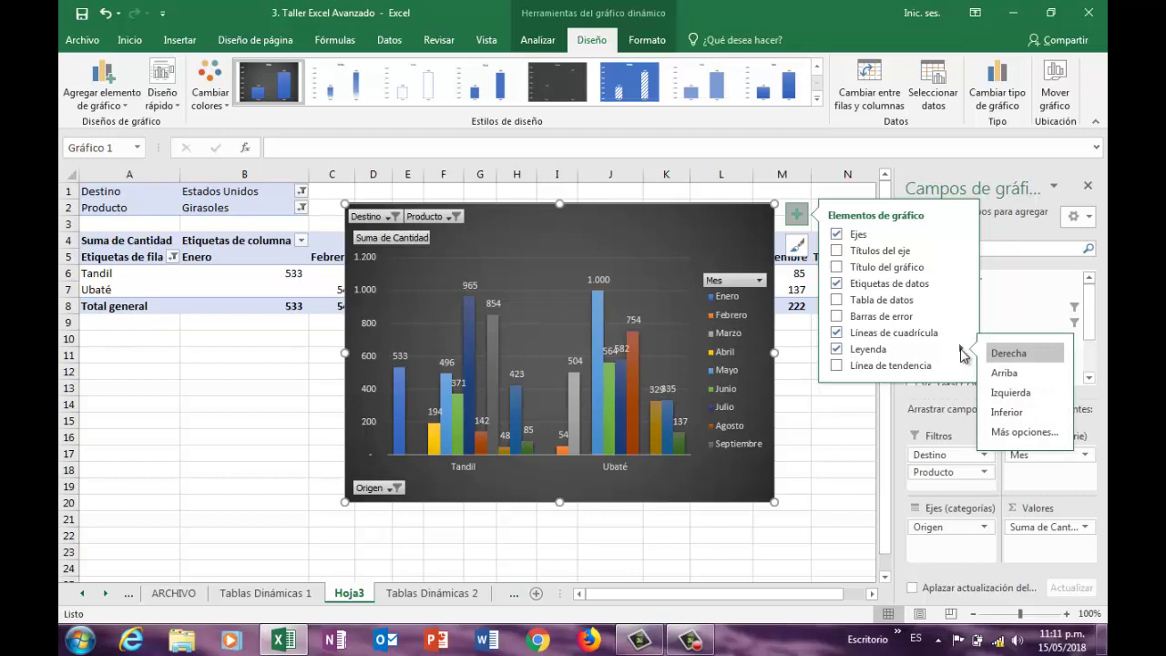
{"action": "left_click", "coordinate": [1000, 381]}
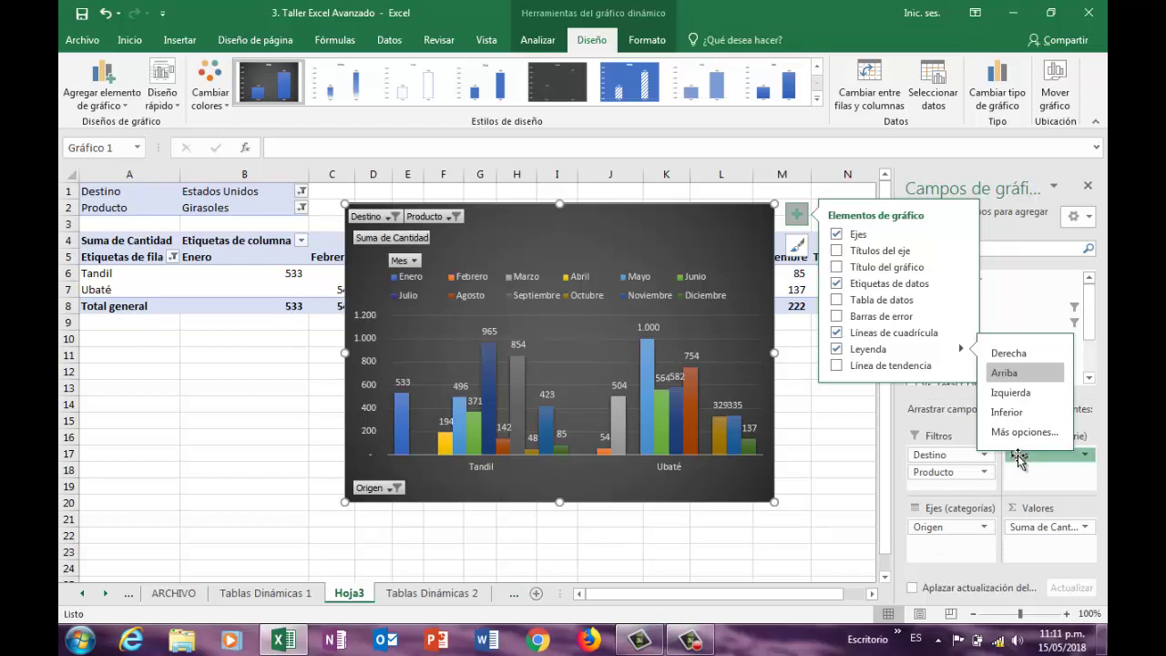
Step: Swap the chart fields so Mes is the axis category and Origen is the legend series, and deselect the chart
{"action": "left_click_drag", "start_coordinate": [1018, 460], "coordinate": [1046, 463]}
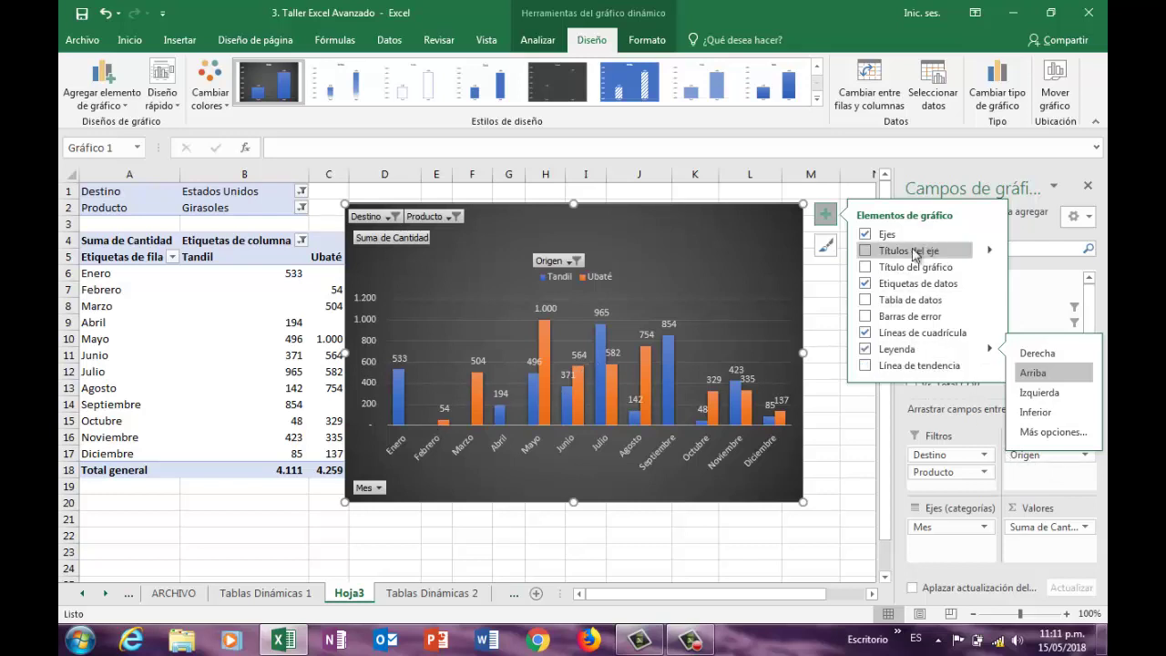
{"action": "left_click", "coordinate": [837, 375]}
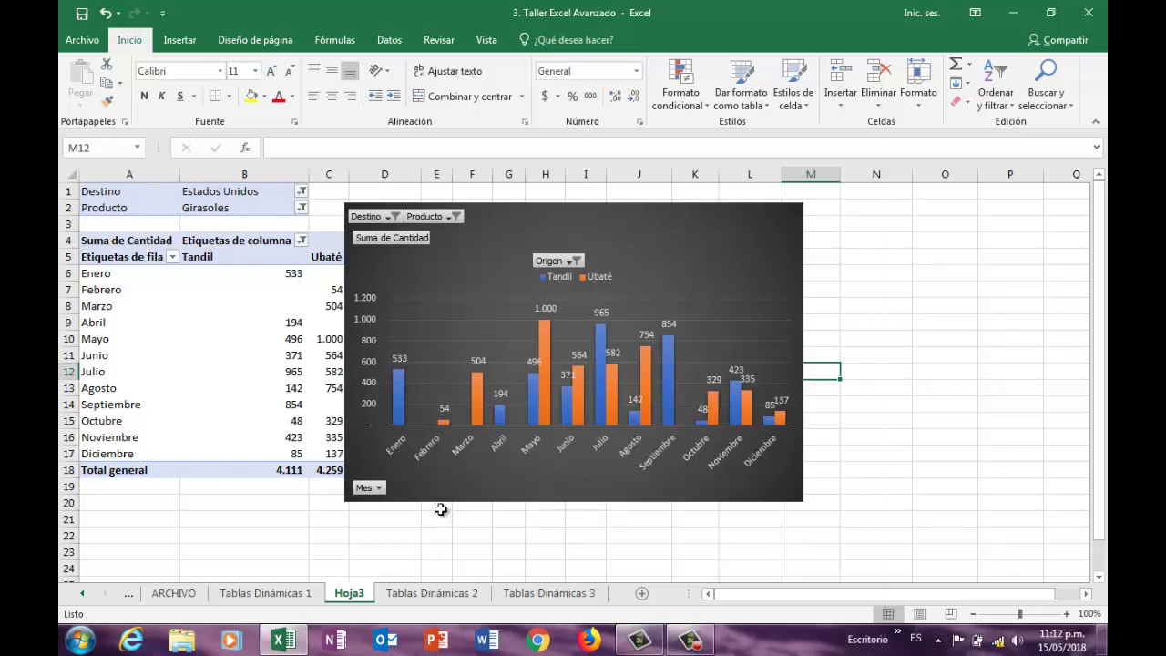
Step: Remove all current fields from the pivot chart and use Vr. Total USD as its only value field
{"action": "left_click", "coordinate": [742, 235]}
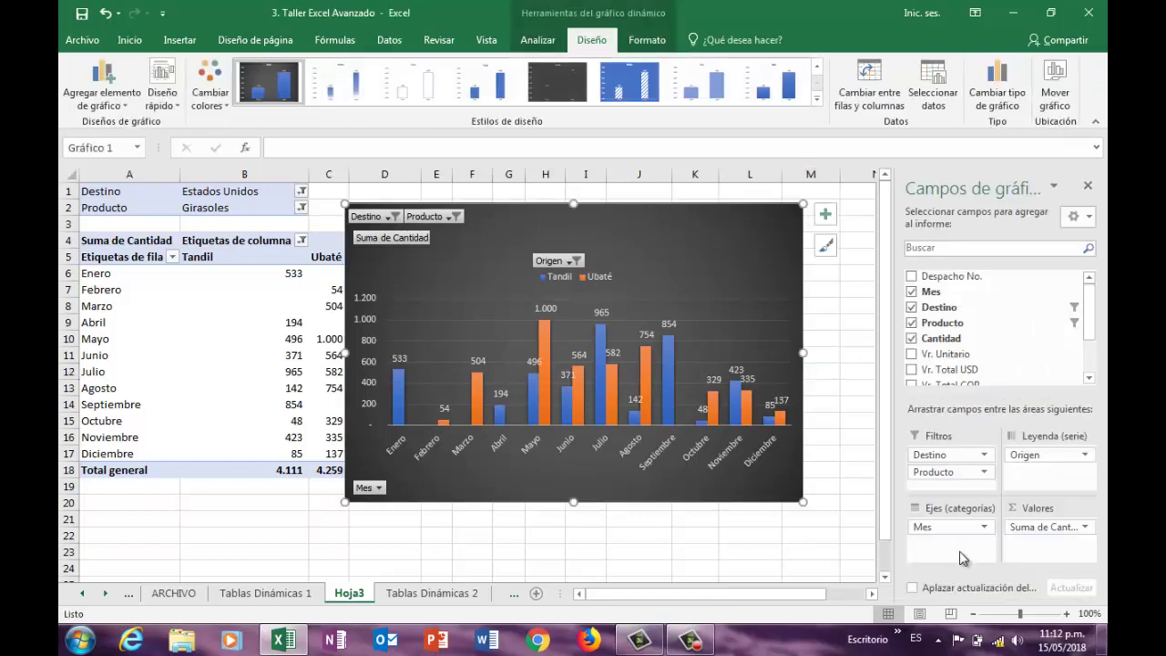
{"action": "left_click_drag", "start_coordinate": [954, 460], "coordinate": [948, 333]}
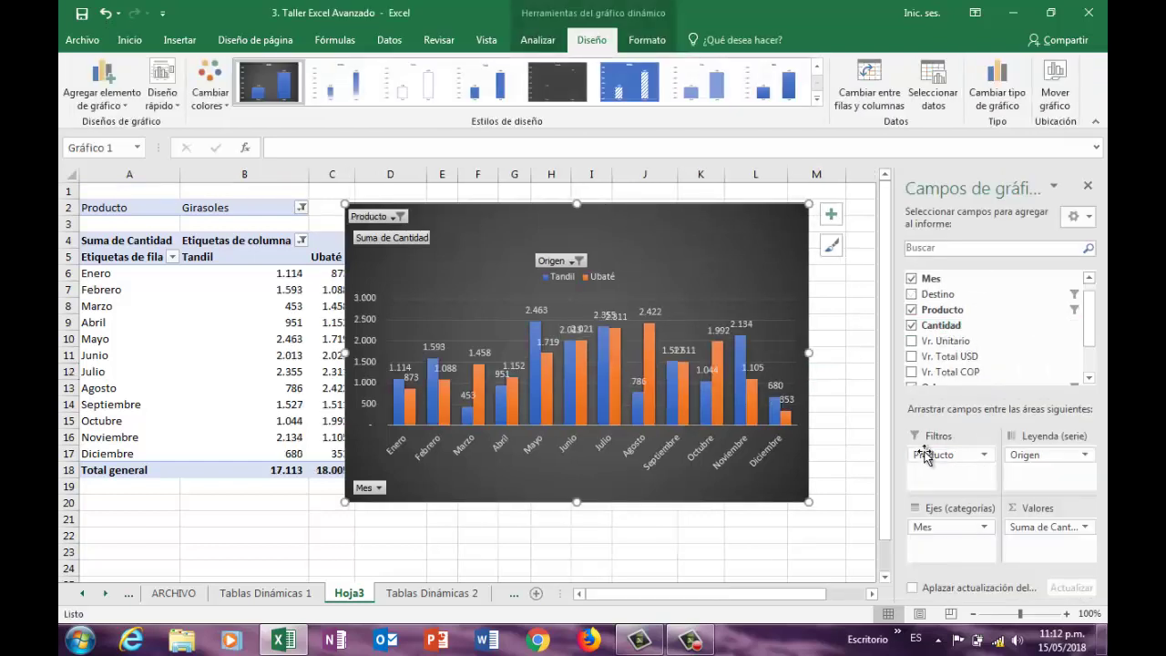
{"action": "left_click_drag", "start_coordinate": [932, 456], "coordinate": [952, 330]}
{"action": "left_click_drag", "start_coordinate": [1025, 455], "coordinate": [1047, 533]}
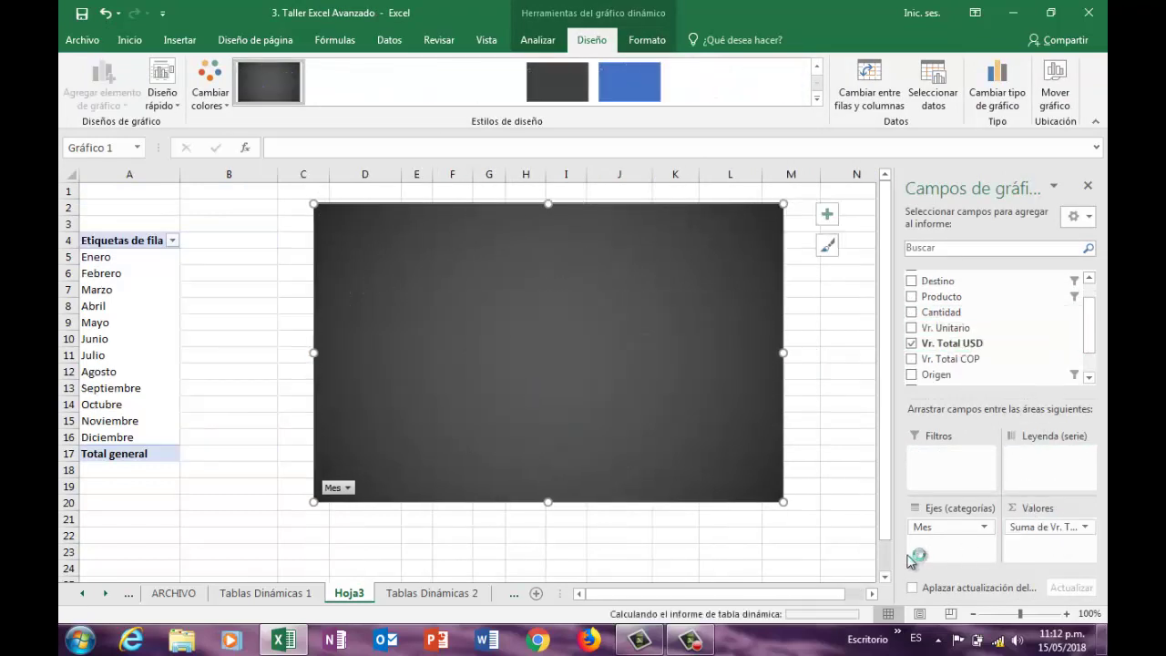
{"action": "left_click_drag", "start_coordinate": [923, 531], "coordinate": [958, 331]}
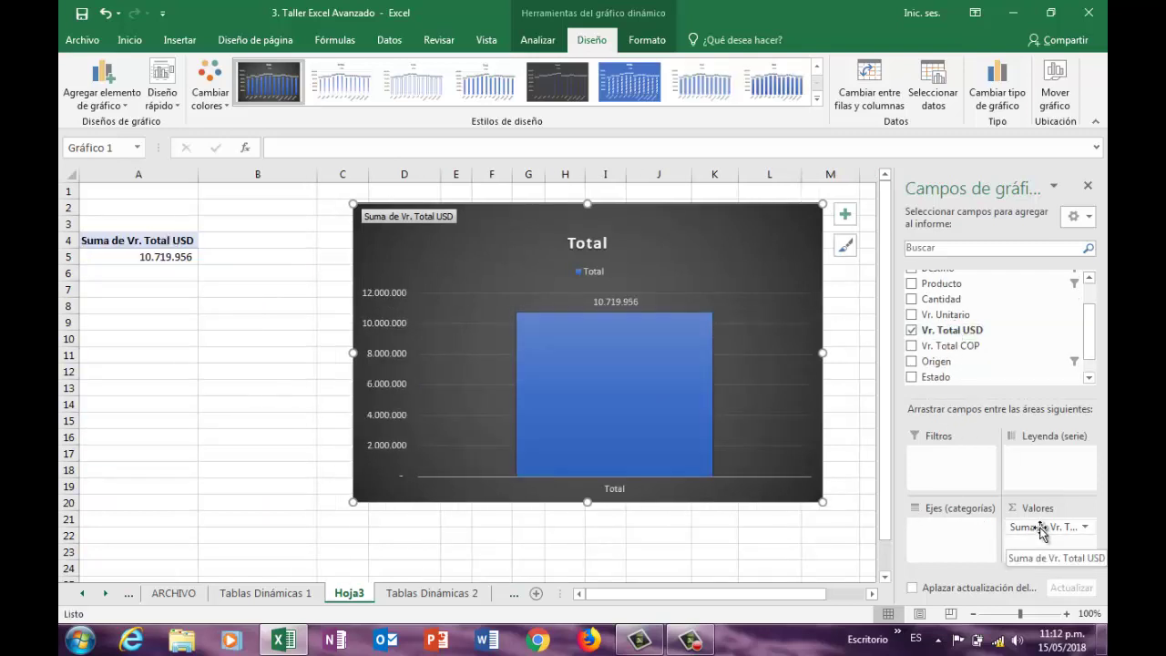
Step: Set Destino as the axis category and filter it to show all destinations
{"action": "left_click_drag", "start_coordinate": [1089, 316], "coordinate": [1088, 280]}
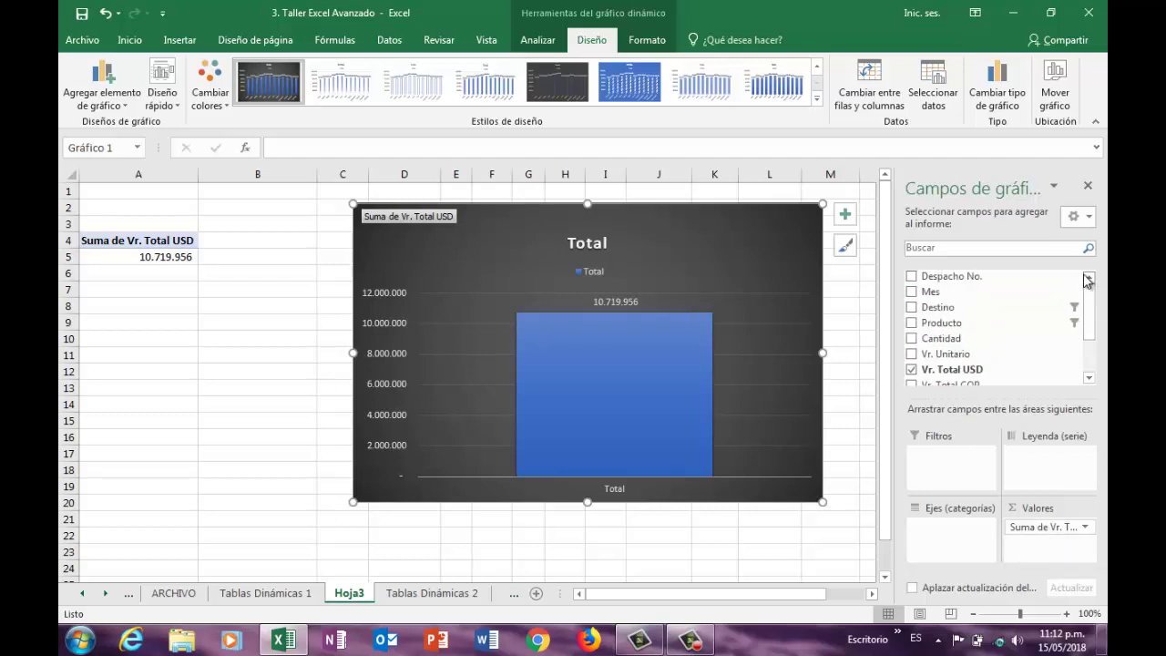
{"action": "left_click_drag", "start_coordinate": [964, 307], "coordinate": [957, 535]}
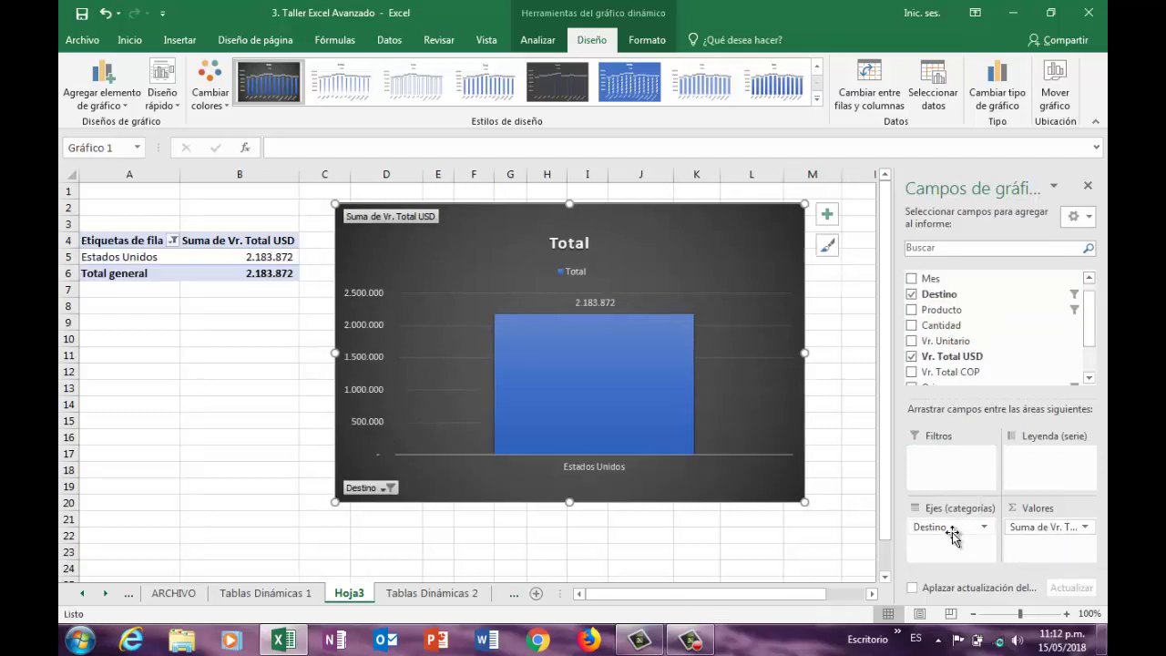
{"action": "left_click", "coordinate": [389, 488]}
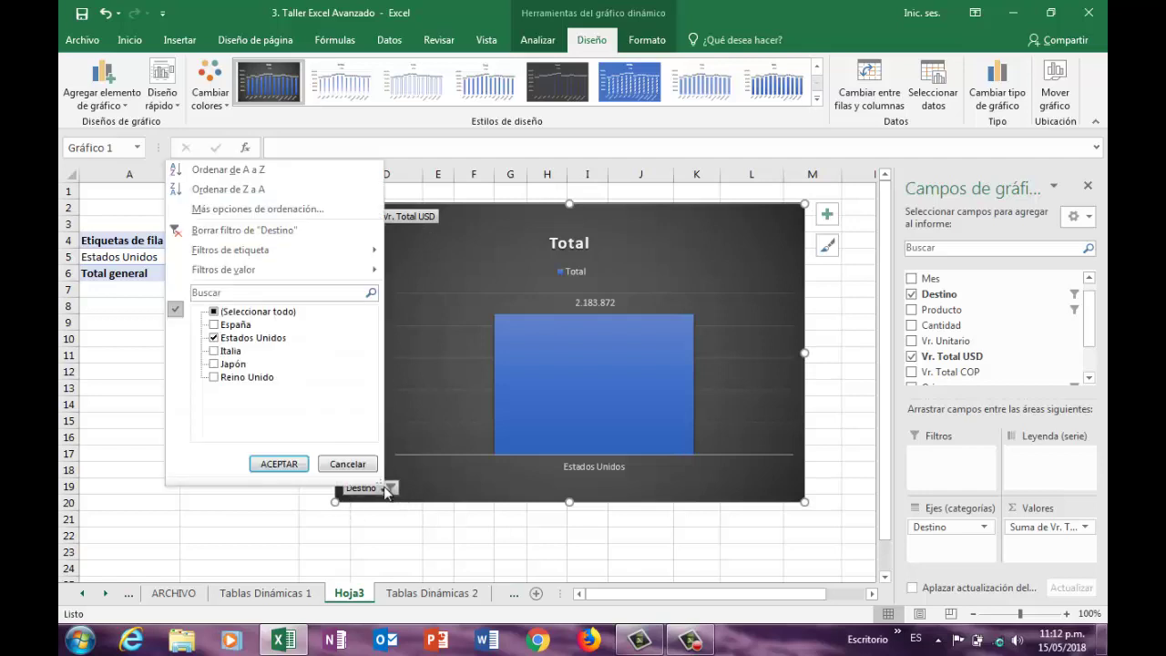
{"action": "left_click", "coordinate": [213, 312]}
{"action": "left_click", "coordinate": [279, 465]}
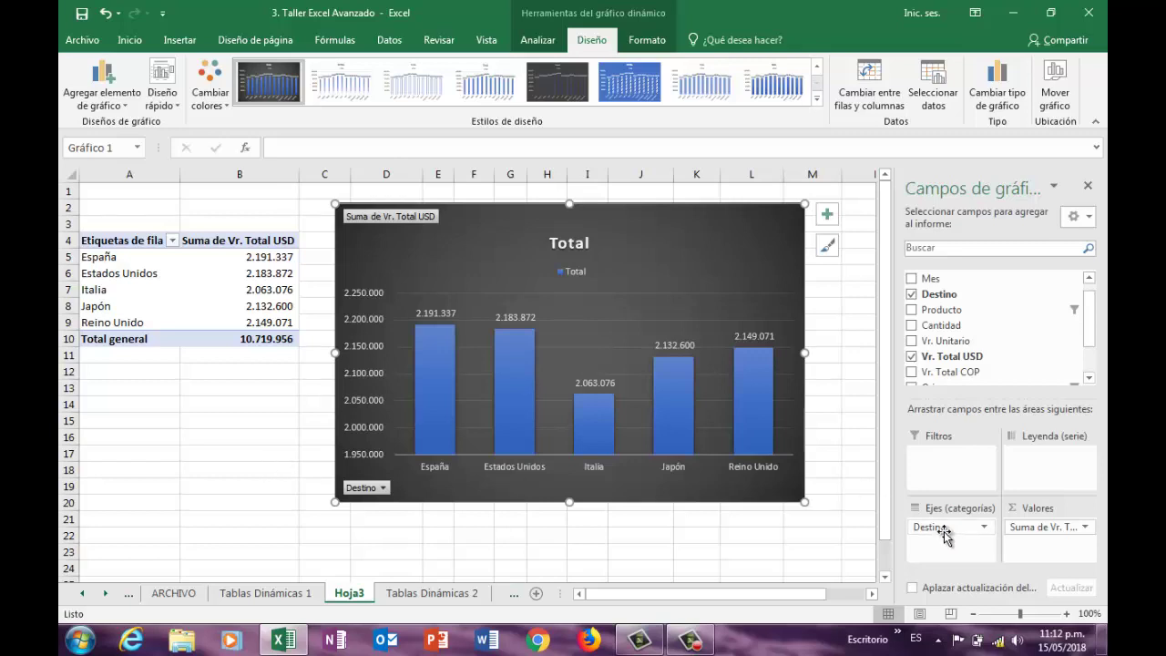
Step: Move Destino from the axis categories to the report filters and filter it to España only
{"action": "left_click_drag", "start_coordinate": [945, 526], "coordinate": [953, 472]}
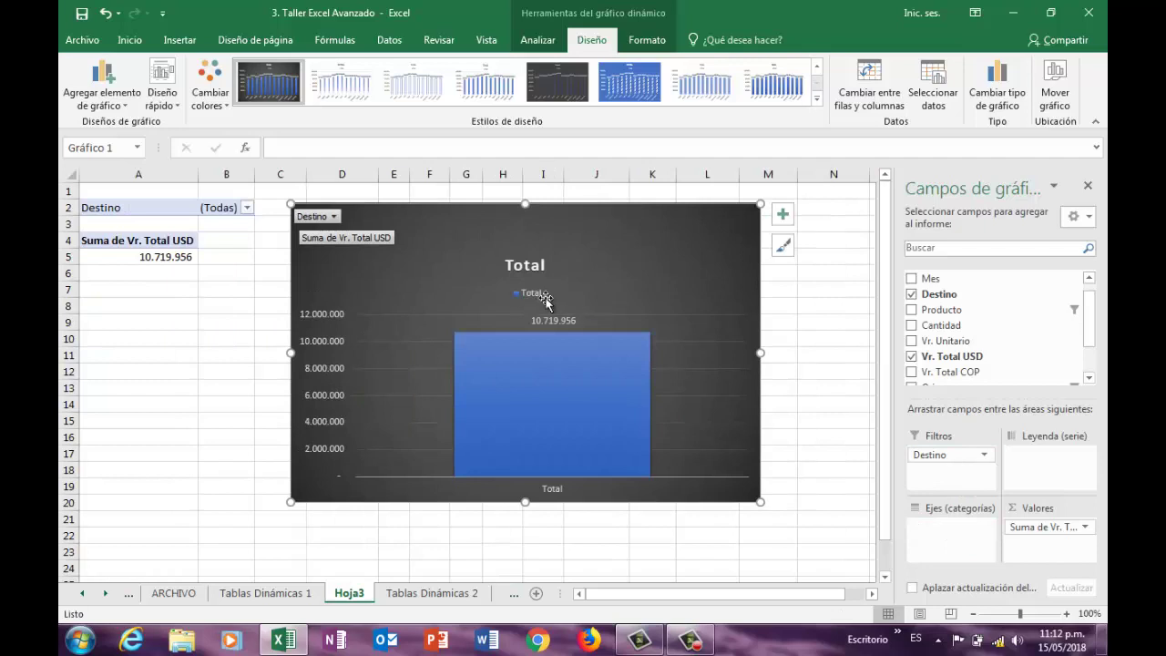
{"action": "left_click", "coordinate": [335, 217]}
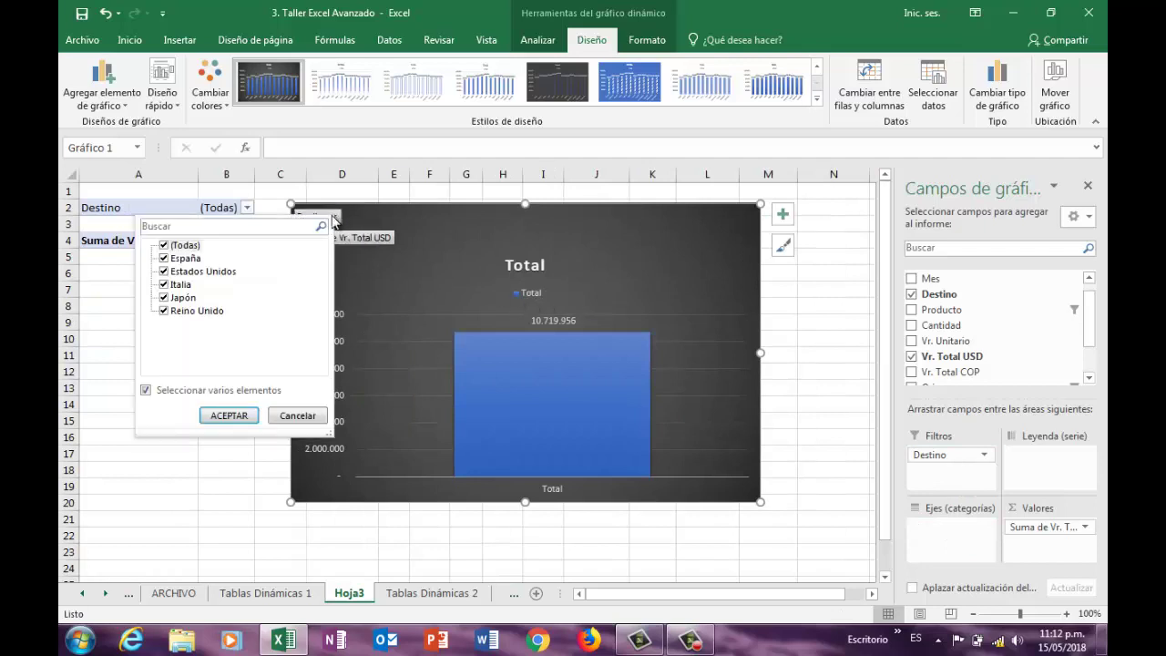
{"action": "left_click", "coordinate": [171, 246]}
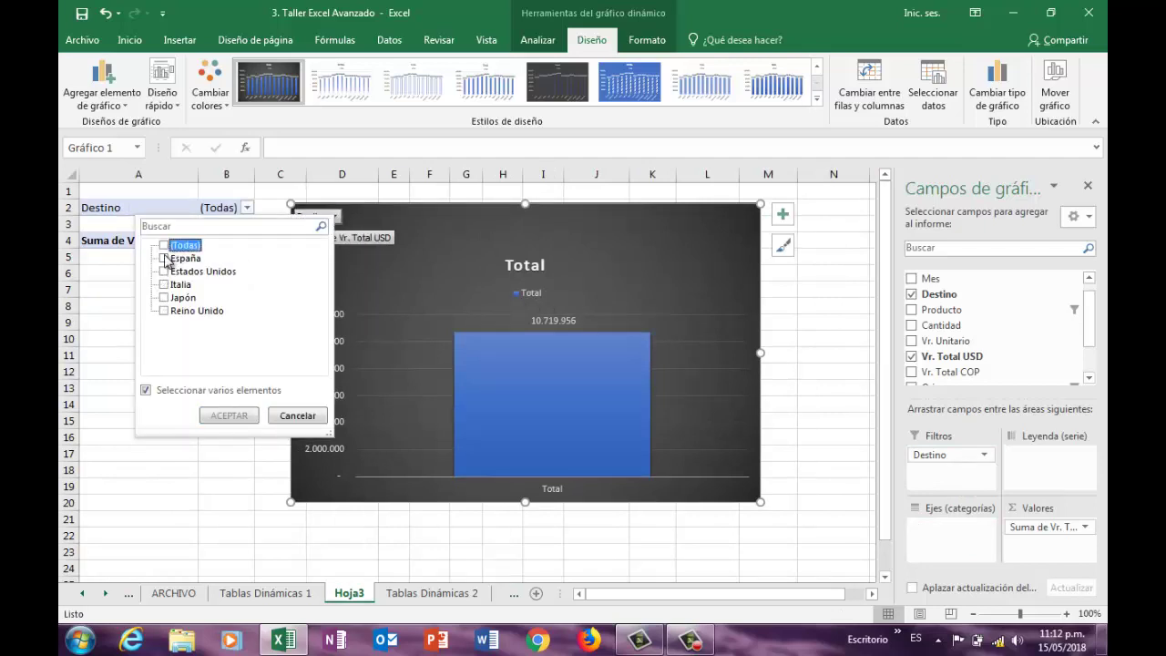
{"action": "left_click", "coordinate": [165, 258]}
{"action": "left_click", "coordinate": [225, 417]}
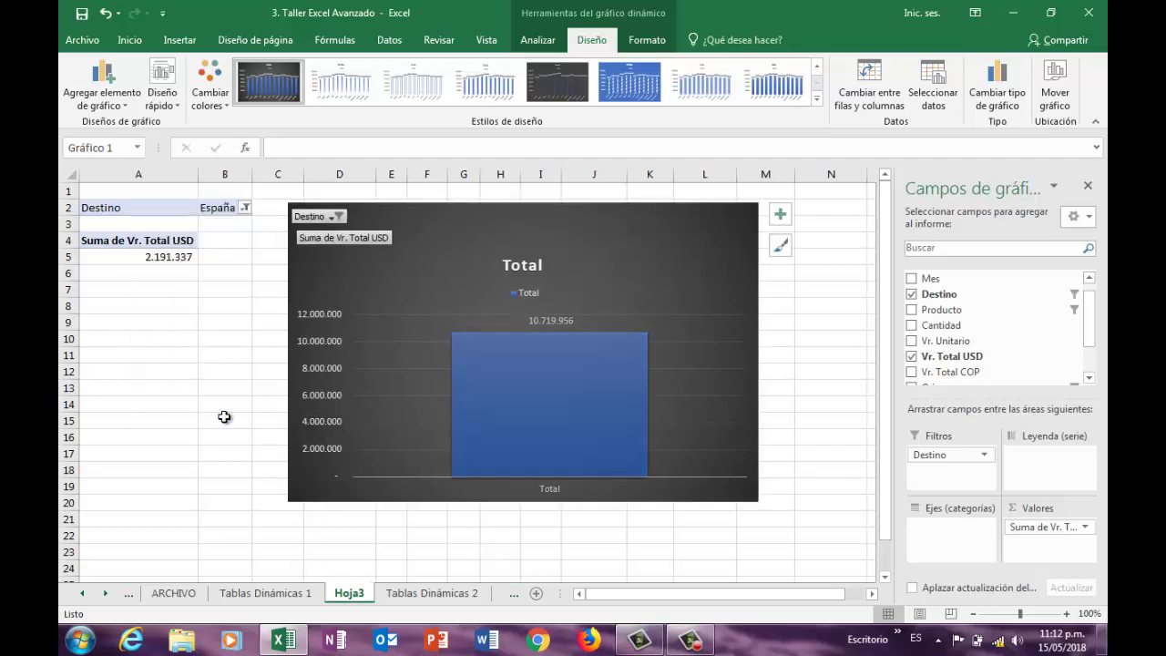
Step: Set Producto as the axis category and filter it to show all products
{"action": "left_click_drag", "start_coordinate": [939, 310], "coordinate": [945, 544]}
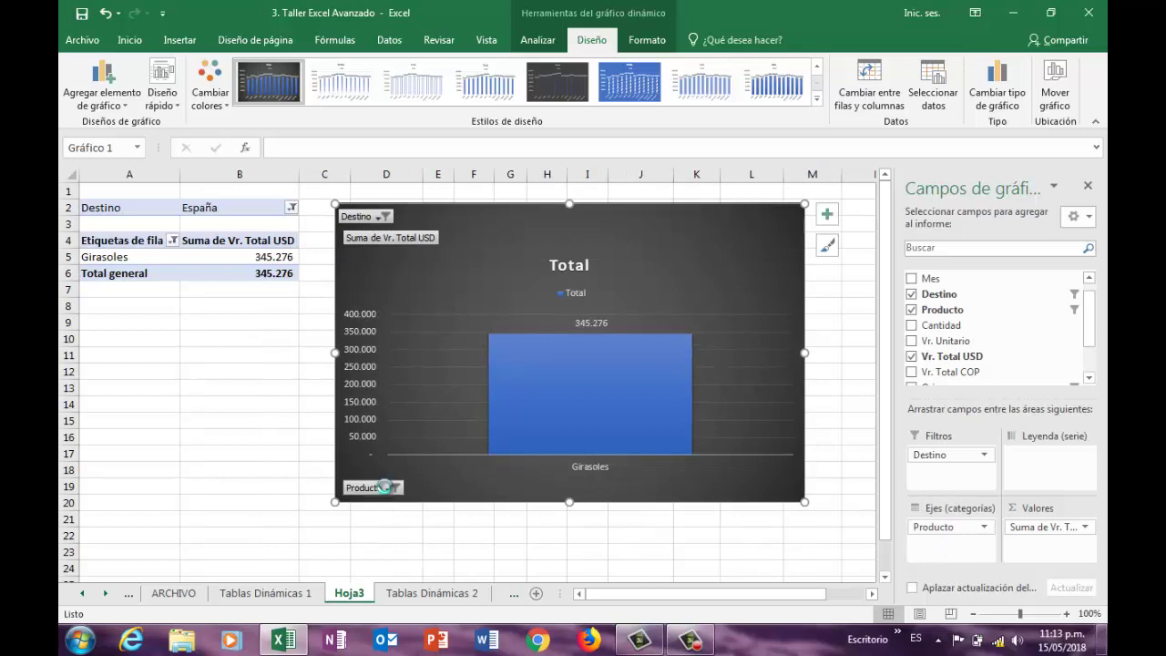
{"action": "left_click", "coordinate": [388, 490]}
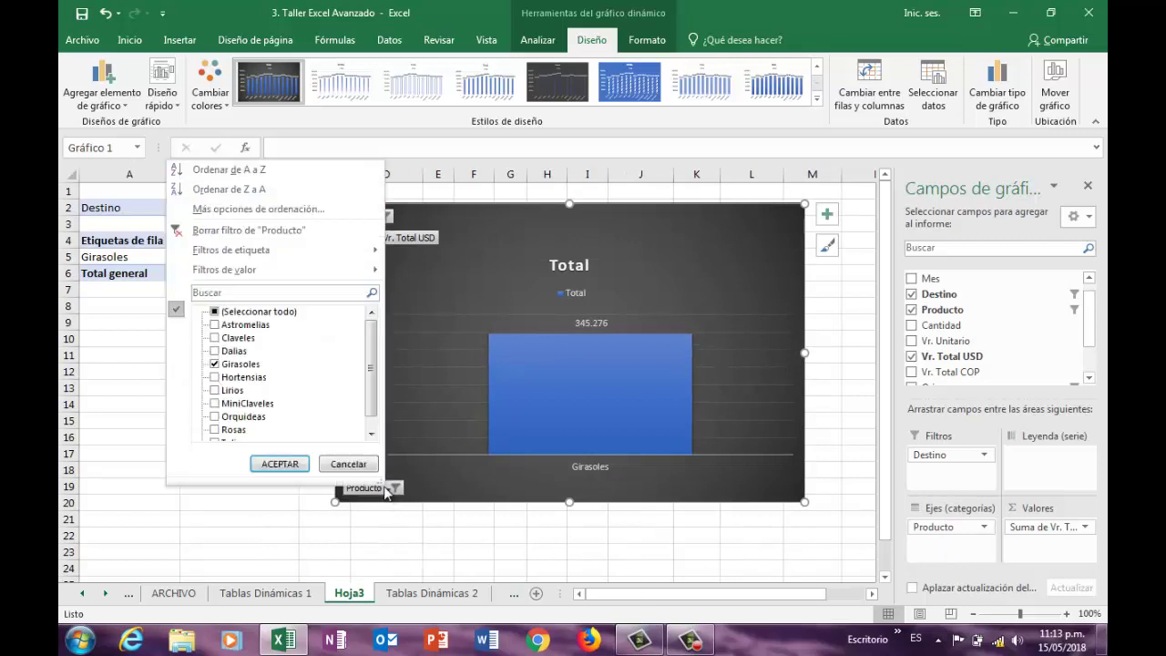
{"action": "left_click", "coordinate": [215, 312]}
{"action": "left_click", "coordinate": [280, 464]}
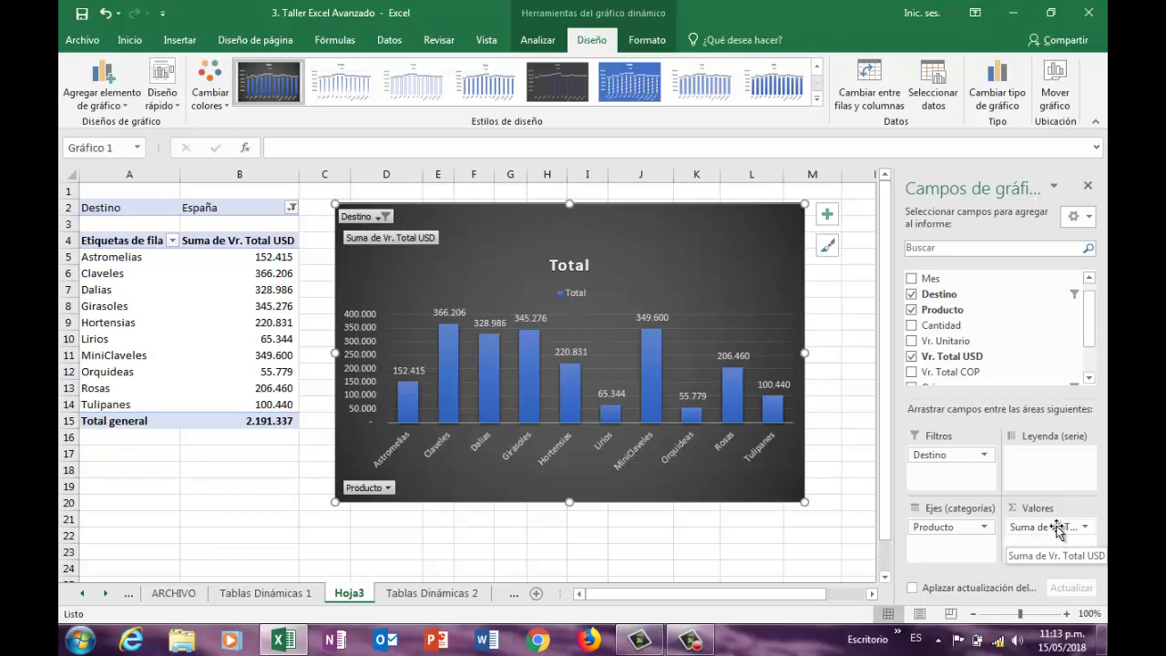
Step: Summarize the Vr. Total USD value field by Recuento
{"action": "left_click", "coordinate": [1085, 526]}
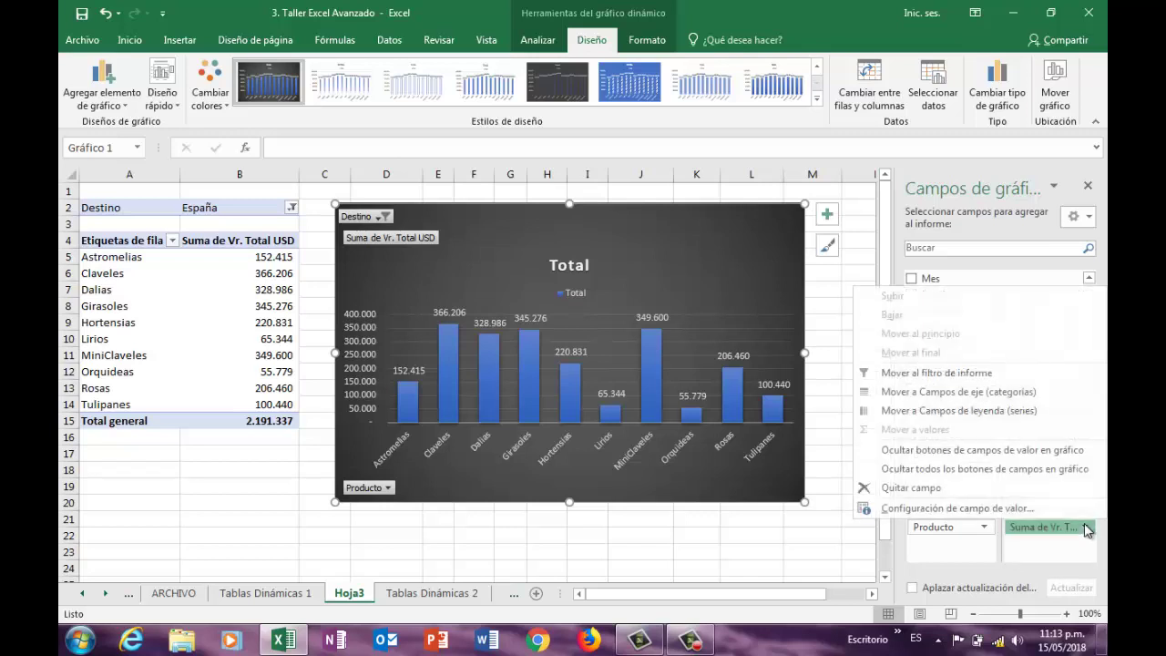
{"action": "left_click", "coordinate": [900, 508]}
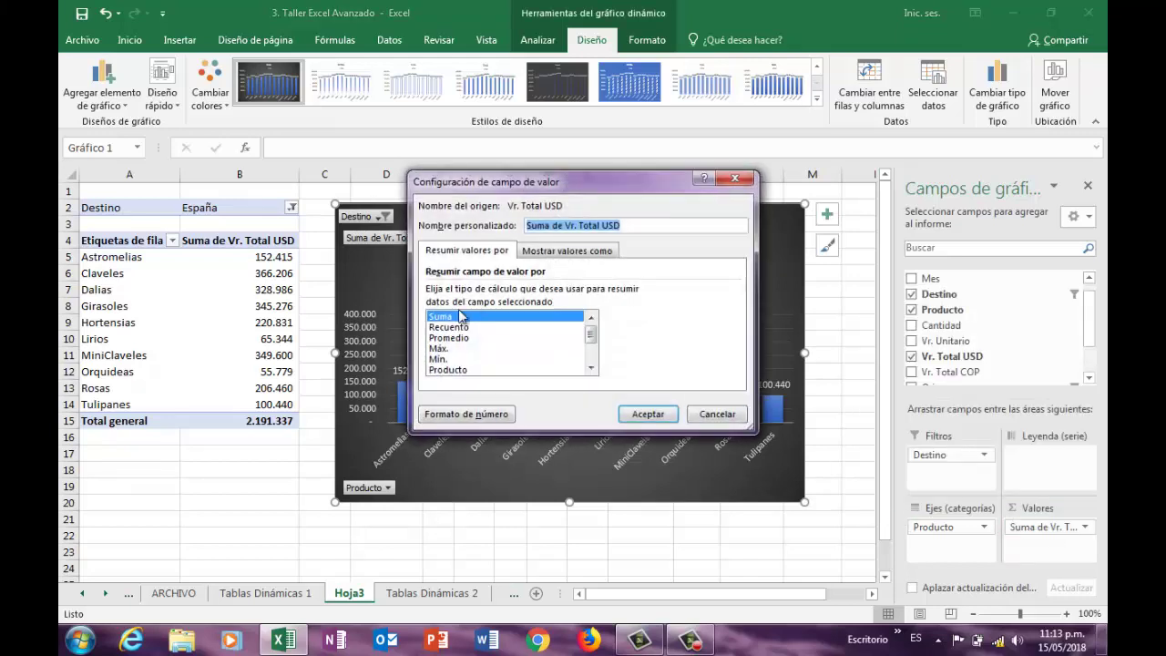
{"action": "left_click", "coordinate": [449, 327]}
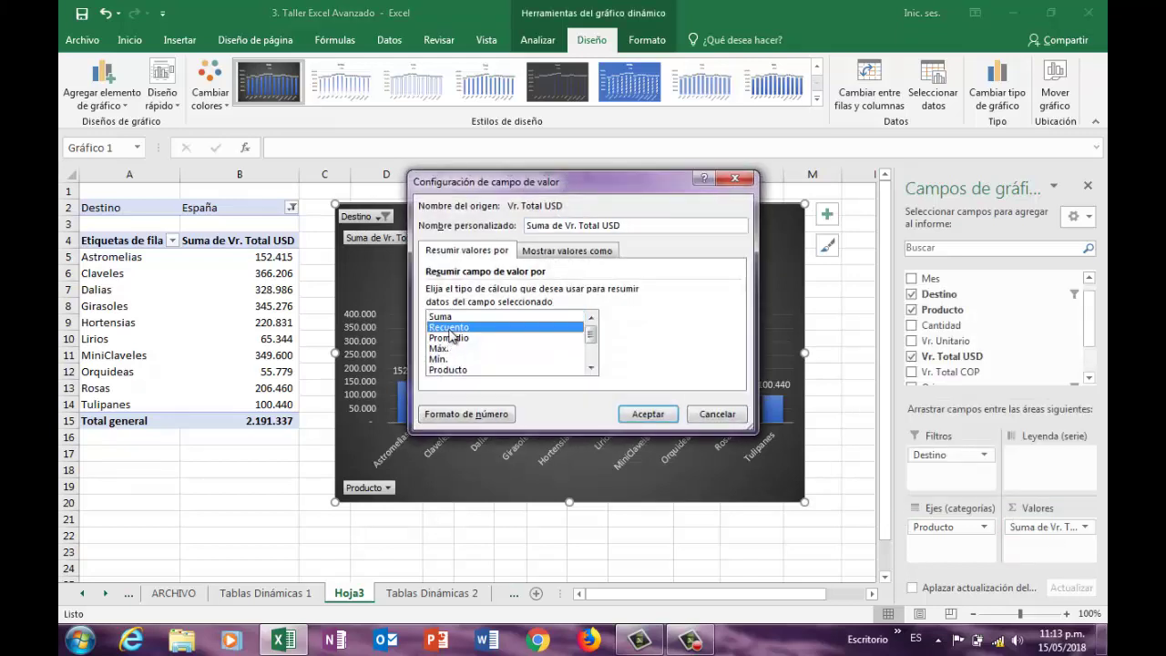
{"action": "left_click", "coordinate": [648, 415]}
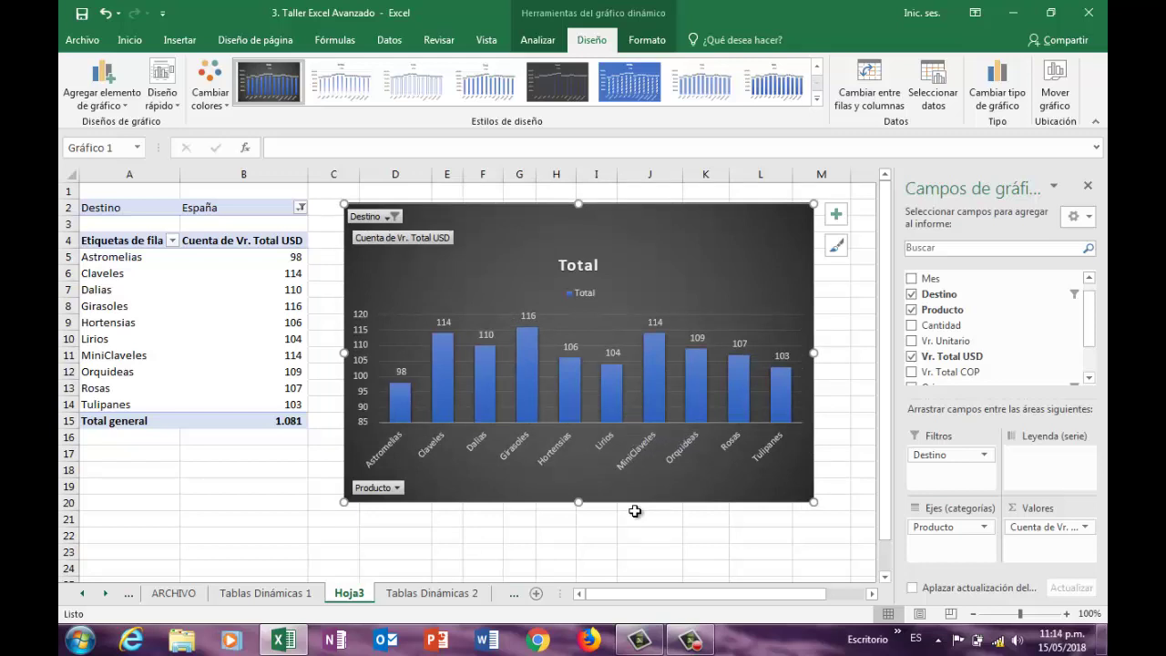
Step: Set the Vr. Total USD value field back to being summarized by Suma
{"action": "mouse_move", "coordinate": [523, 421]}
{"action": "mouse_move", "coordinate": [438, 384]}
{"action": "left_click", "coordinate": [1084, 528]}
{"action": "left_click", "coordinate": [945, 510]}
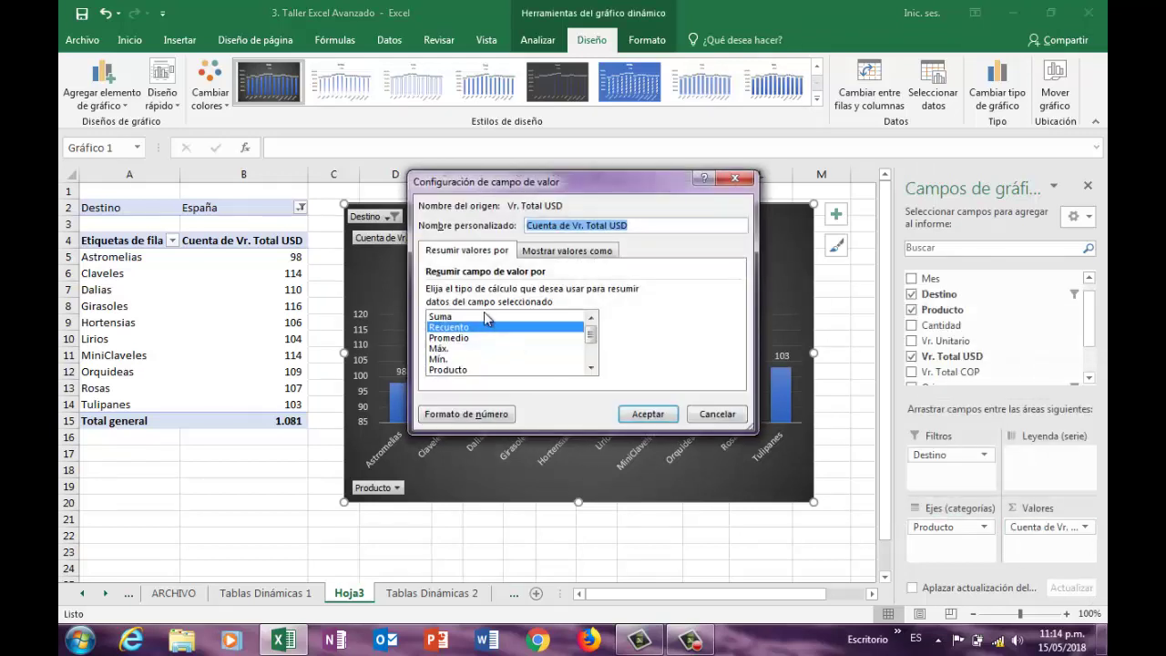
{"action": "left_click", "coordinate": [481, 318]}
{"action": "left_click", "coordinate": [643, 415]}
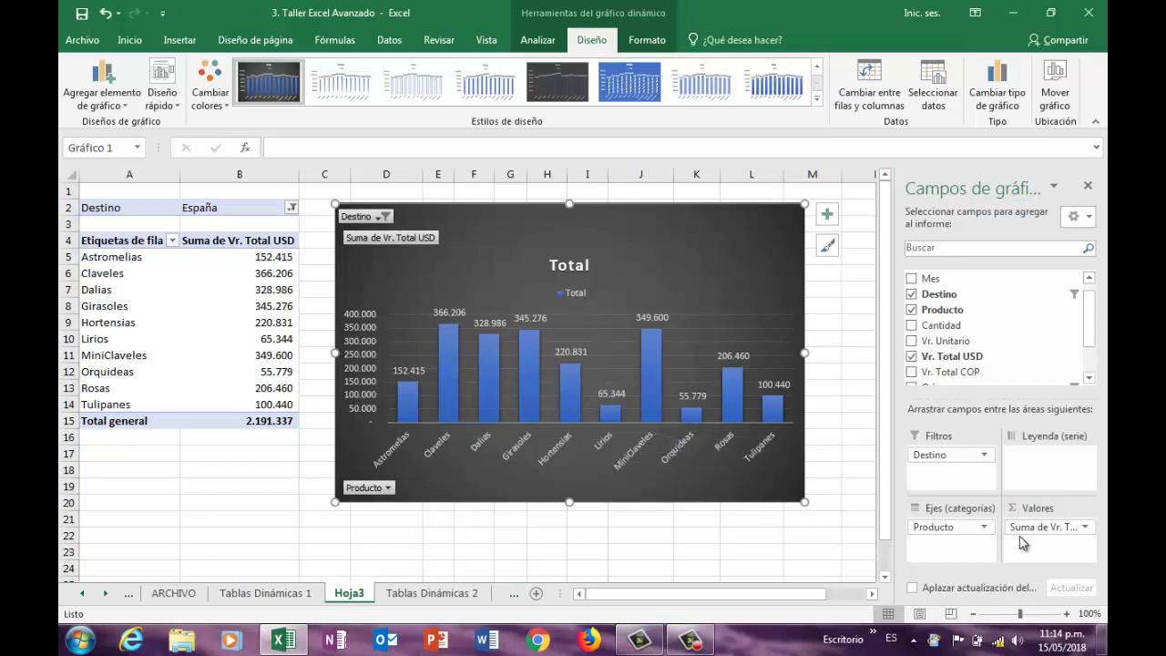
Step: Filter the pivot chart's Producto categories to show only Claveles and MiniClaveles
{"action": "left_click", "coordinate": [389, 490]}
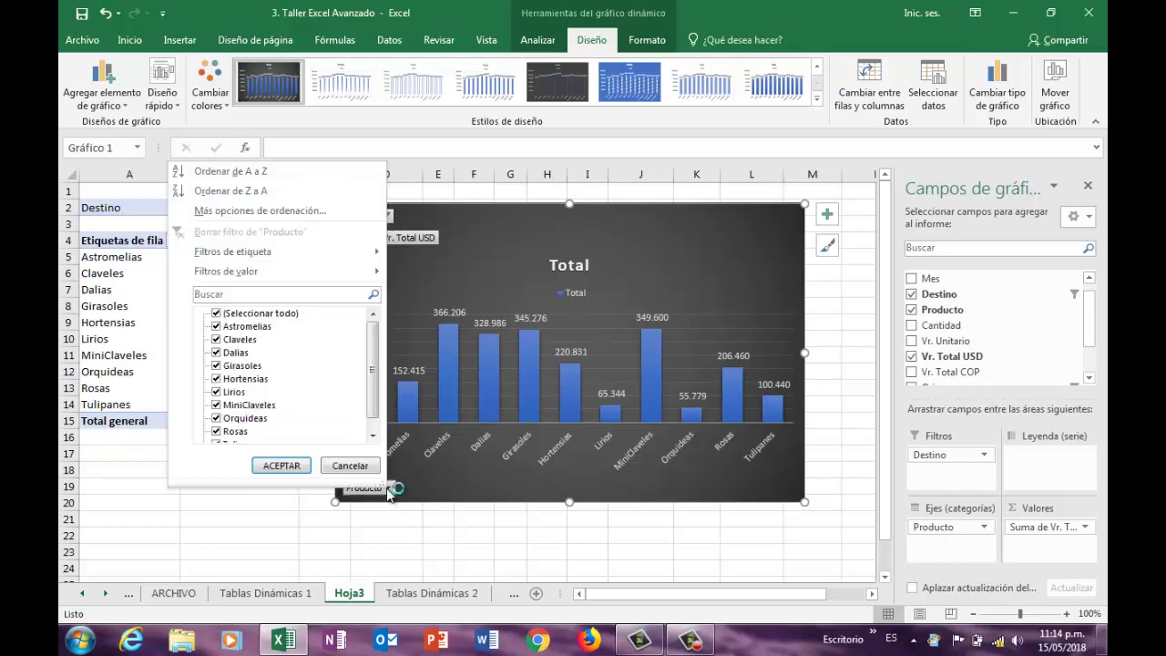
{"action": "left_click", "coordinate": [217, 314]}
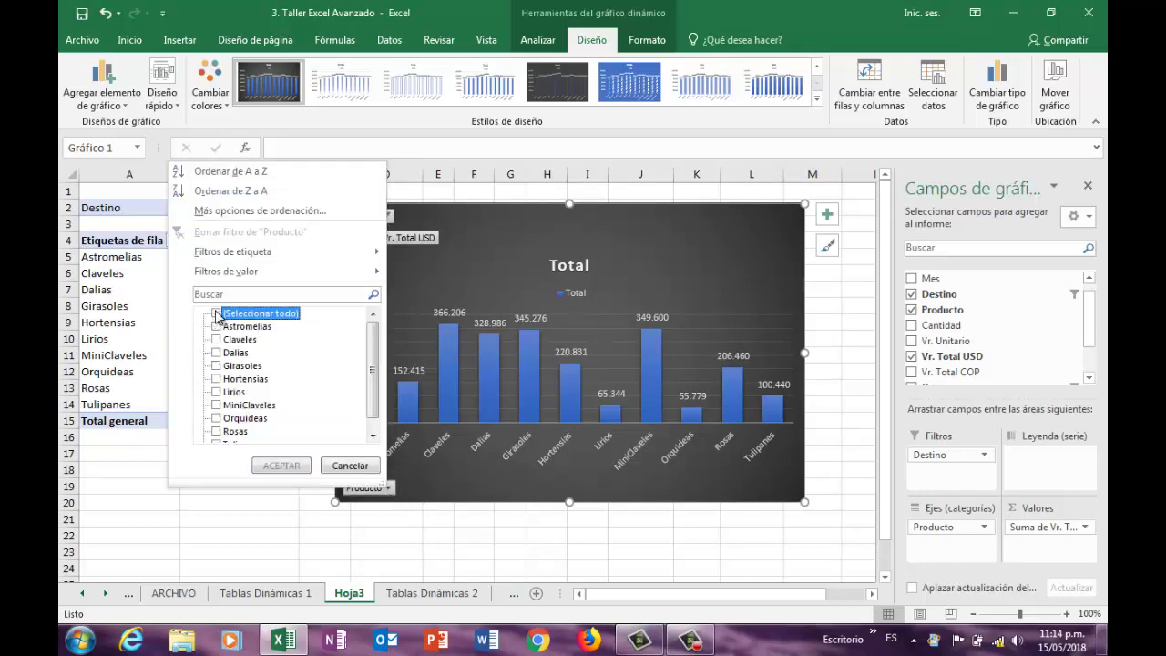
{"action": "left_click", "coordinate": [216, 405]}
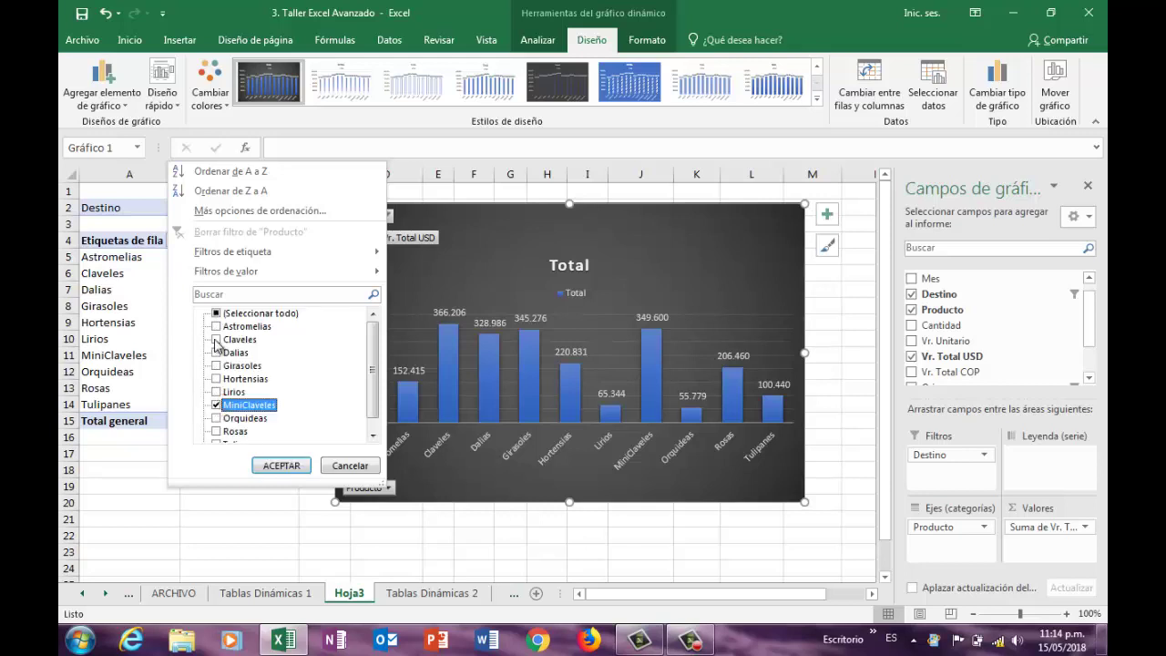
{"action": "left_click", "coordinate": [216, 339]}
{"action": "left_click", "coordinate": [281, 466]}
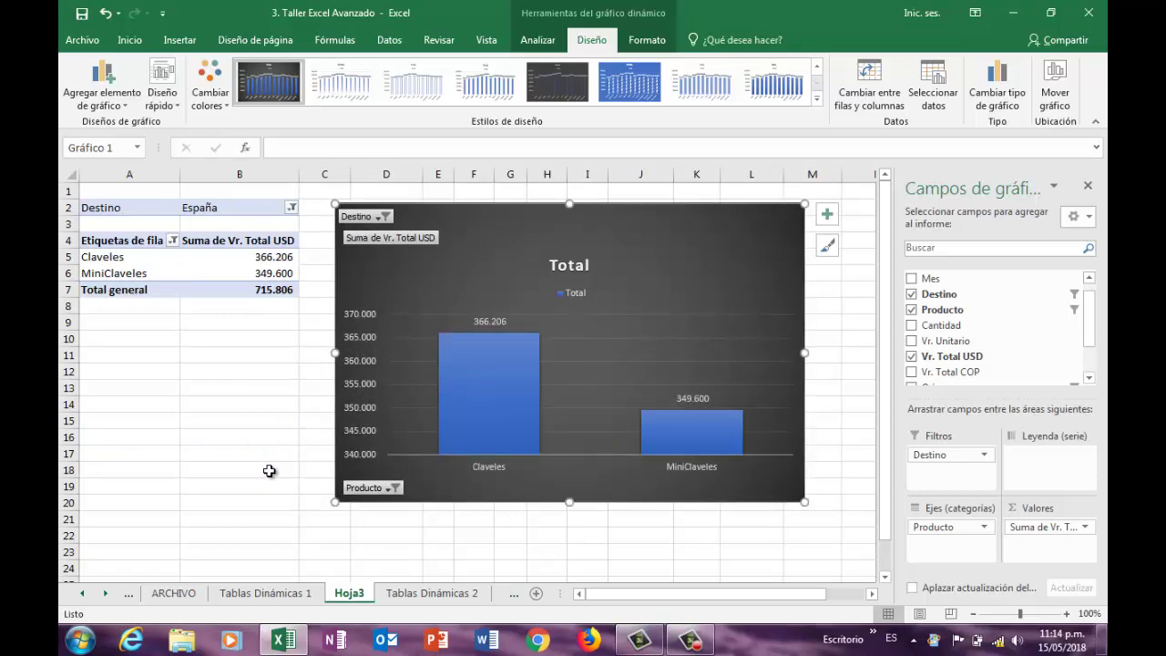
Step: Add Mes as the legend series of the pivot chart and change the chart type to Columna apilada
{"action": "left_click_drag", "start_coordinate": [928, 278], "coordinate": [1036, 483]}
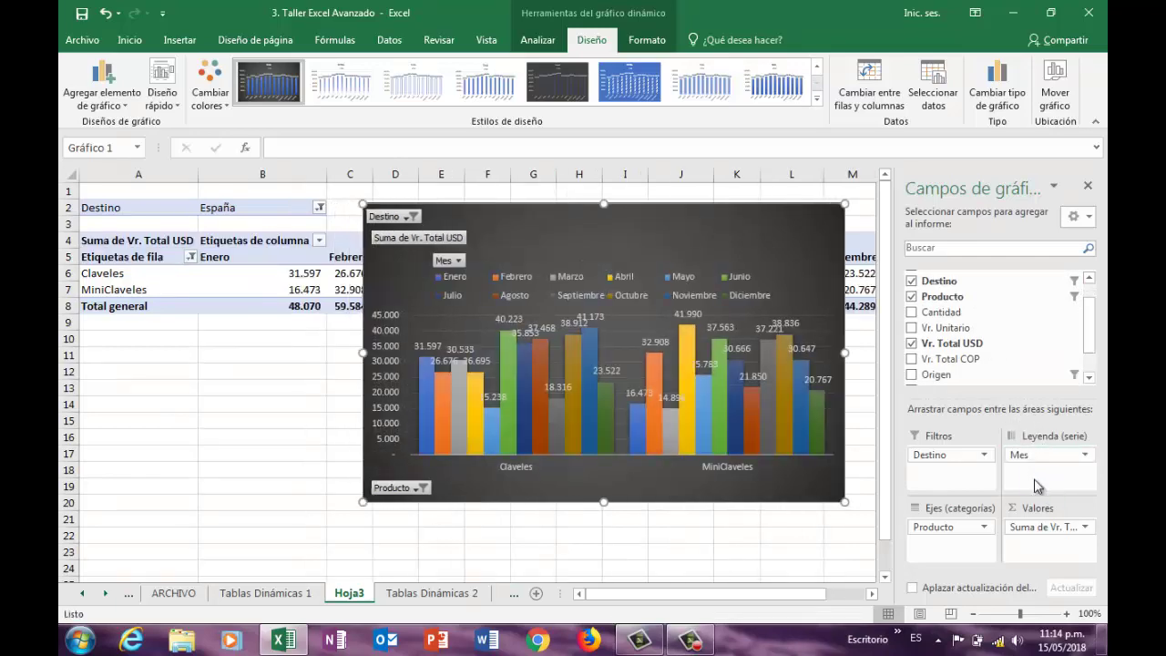
{"action": "left_click", "coordinate": [986, 117]}
{"action": "left_click", "coordinate": [549, 160]}
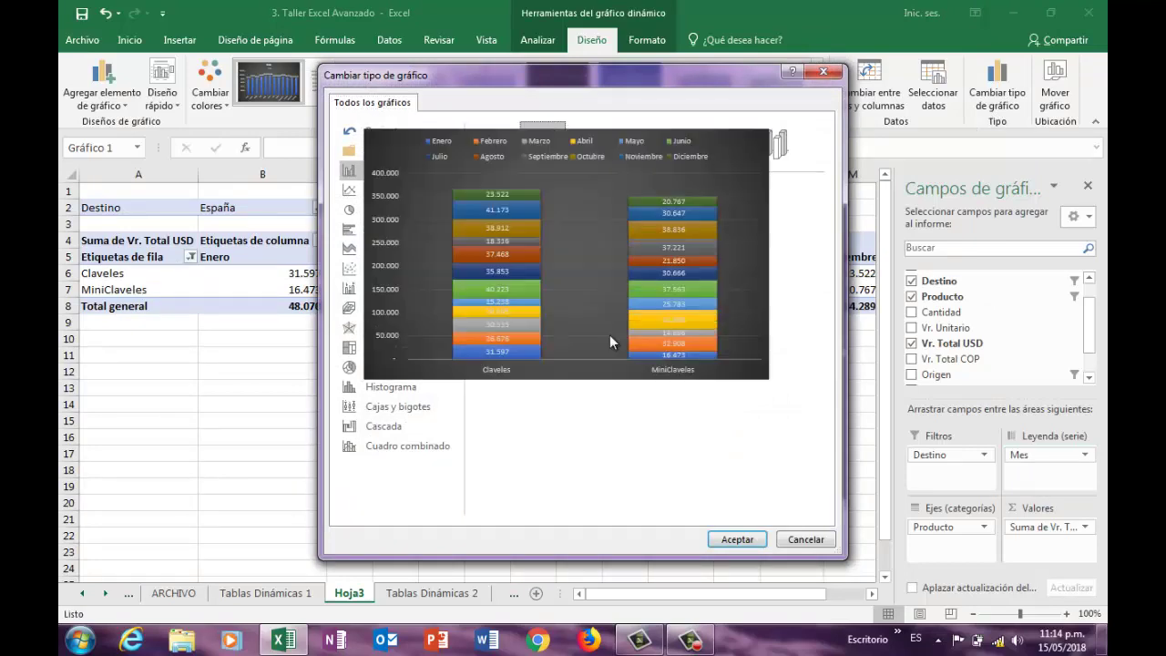
{"action": "left_click", "coordinate": [729, 540]}
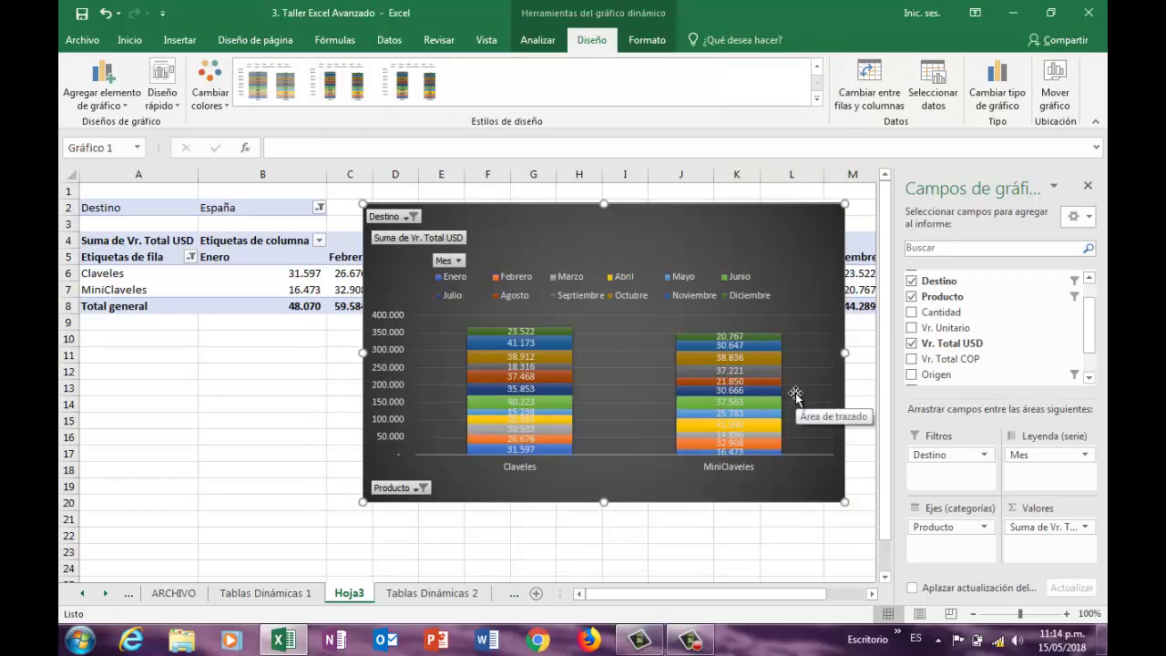
Step: Open the chart type options for the stacked pivot chart
{"action": "left_click", "coordinate": [982, 102]}
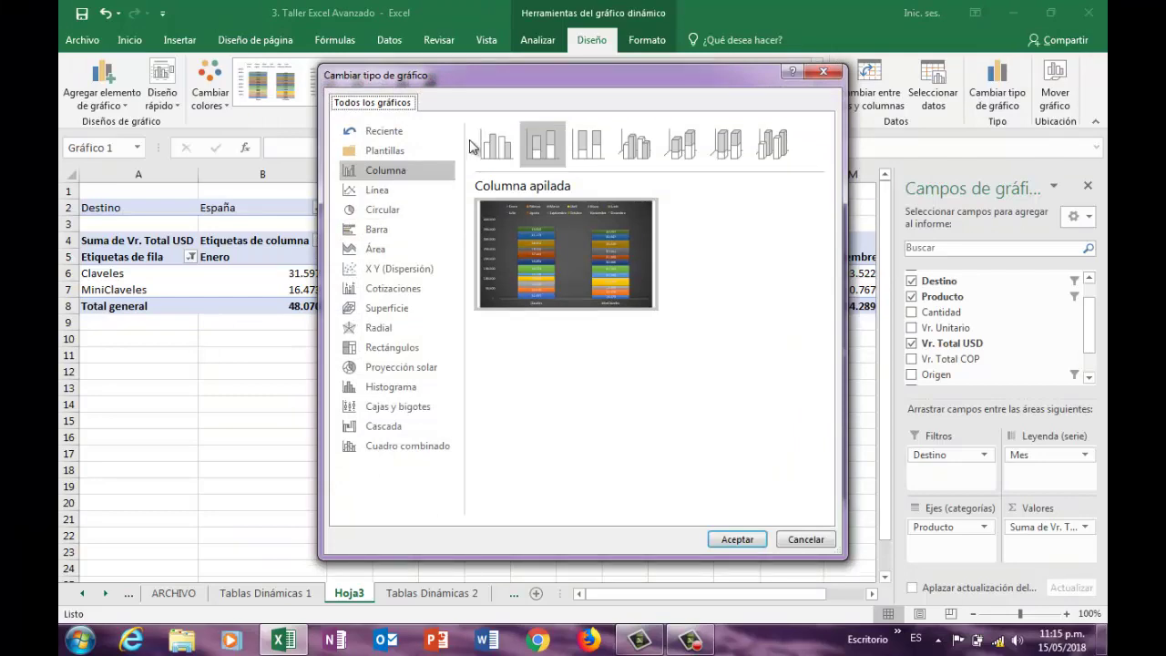
Step: Change the pivot chart type to Columna agrupada and move the Mes field from the legend to the axis categories below Producto
{"action": "left_click", "coordinate": [496, 146]}
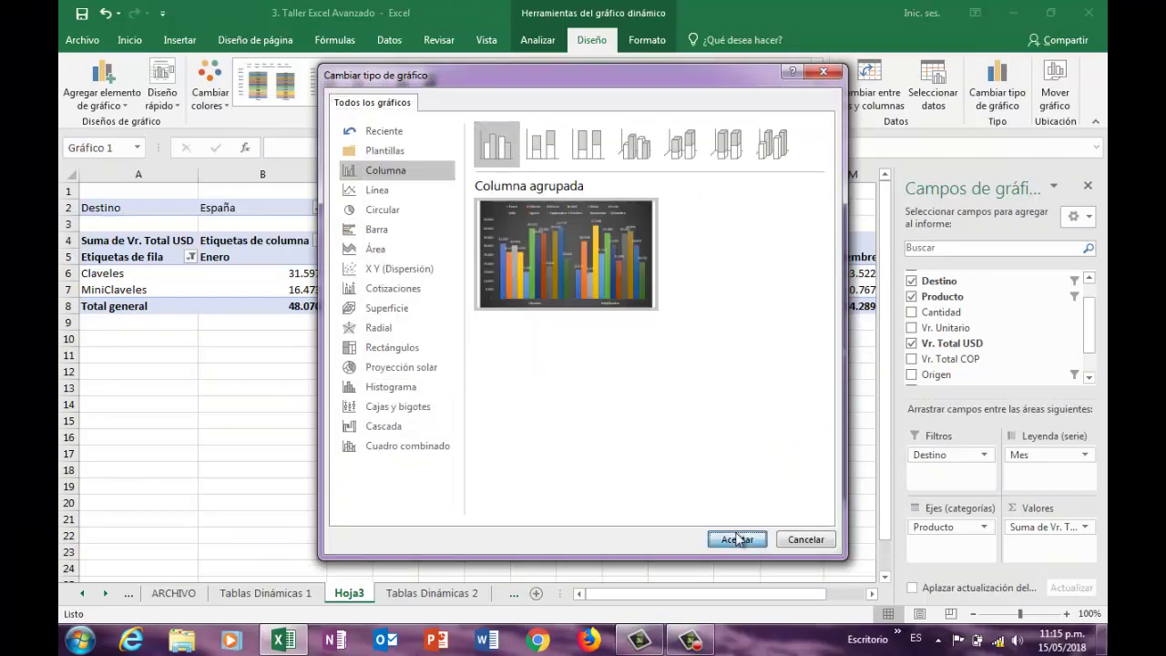
{"action": "left_click", "coordinate": [738, 540]}
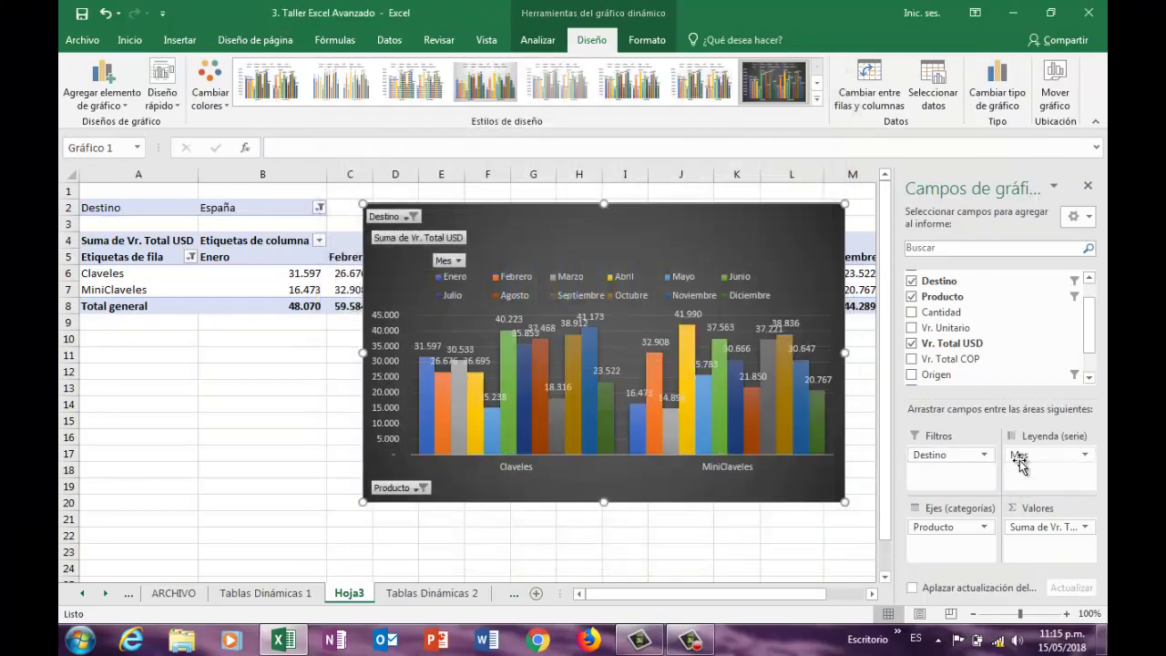
{"action": "left_click_drag", "start_coordinate": [1021, 464], "coordinate": [926, 543]}
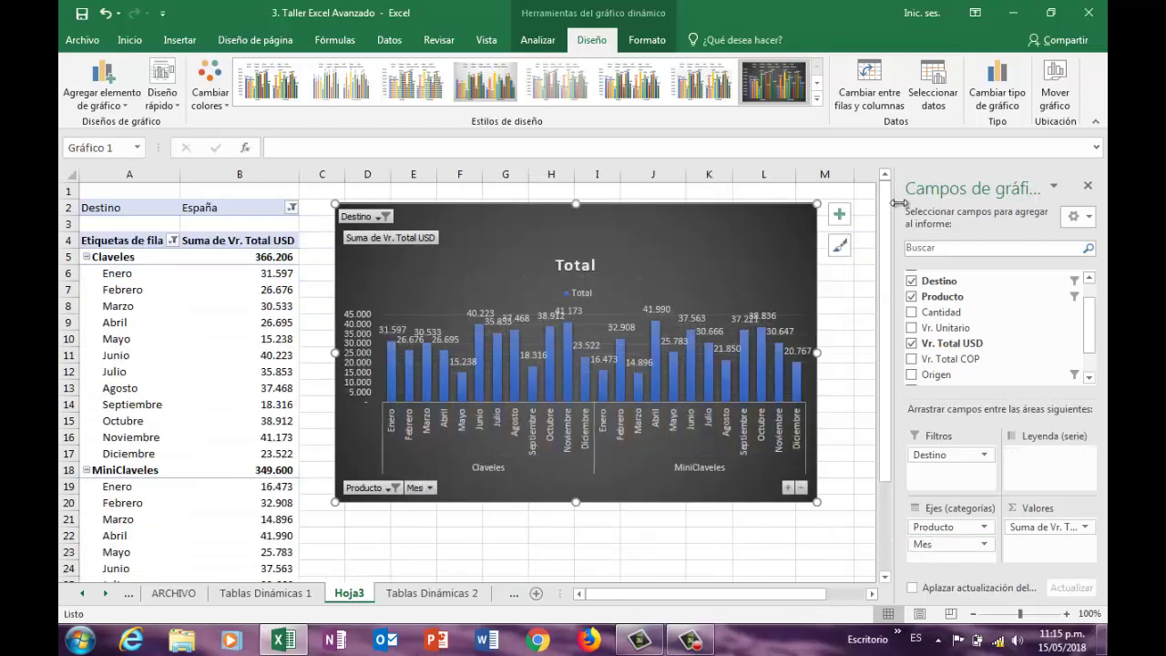
Step: Remove the data labels from the pivot chart's columns
{"action": "left_click", "coordinate": [839, 214]}
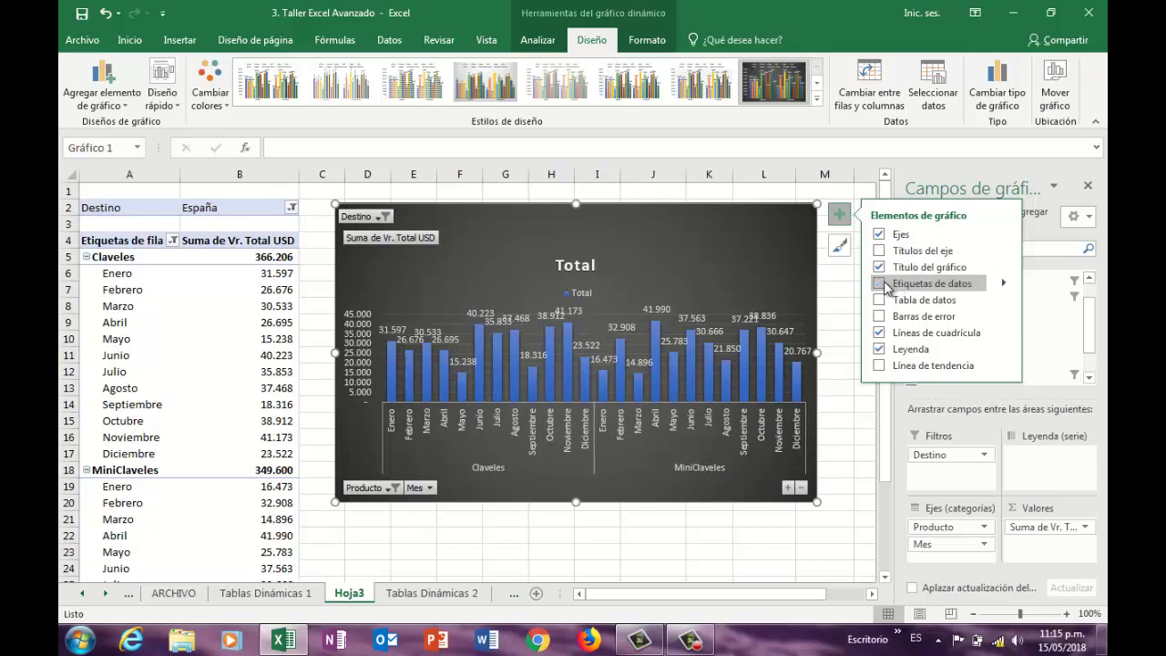
{"action": "left_click", "coordinate": [882, 285]}
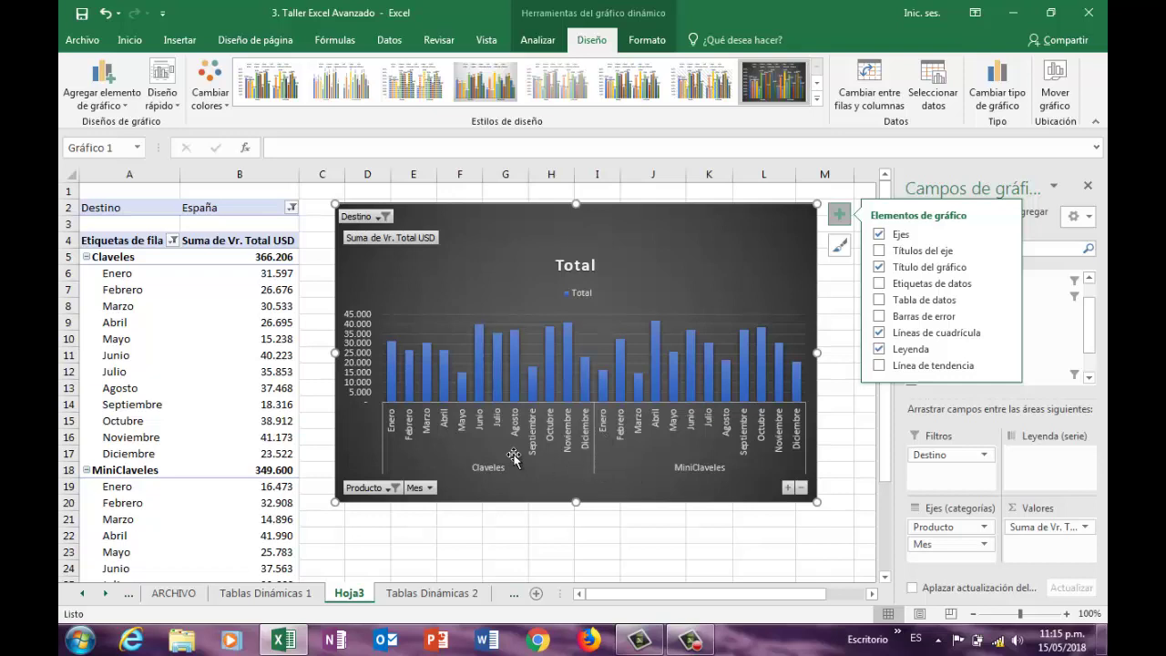
Step: Try grouping the chart axis by Mes before Producto, and restore the order with Producto first
{"action": "mouse_move", "coordinate": [553, 367]}
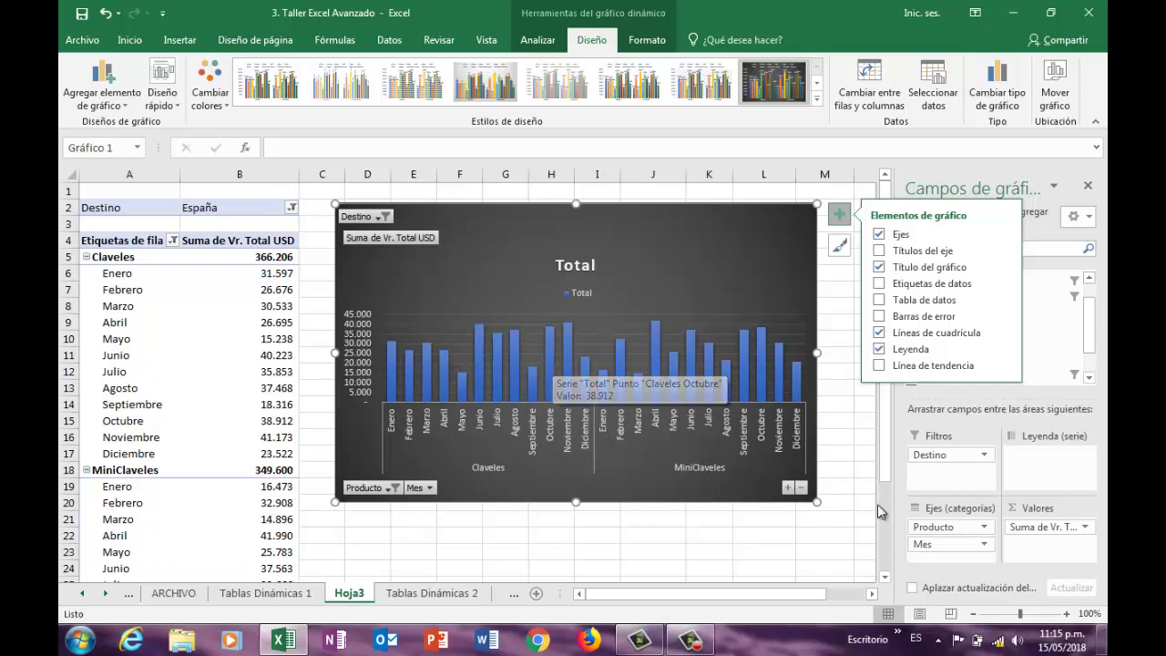
{"action": "left_click_drag", "start_coordinate": [945, 526], "coordinate": [941, 555]}
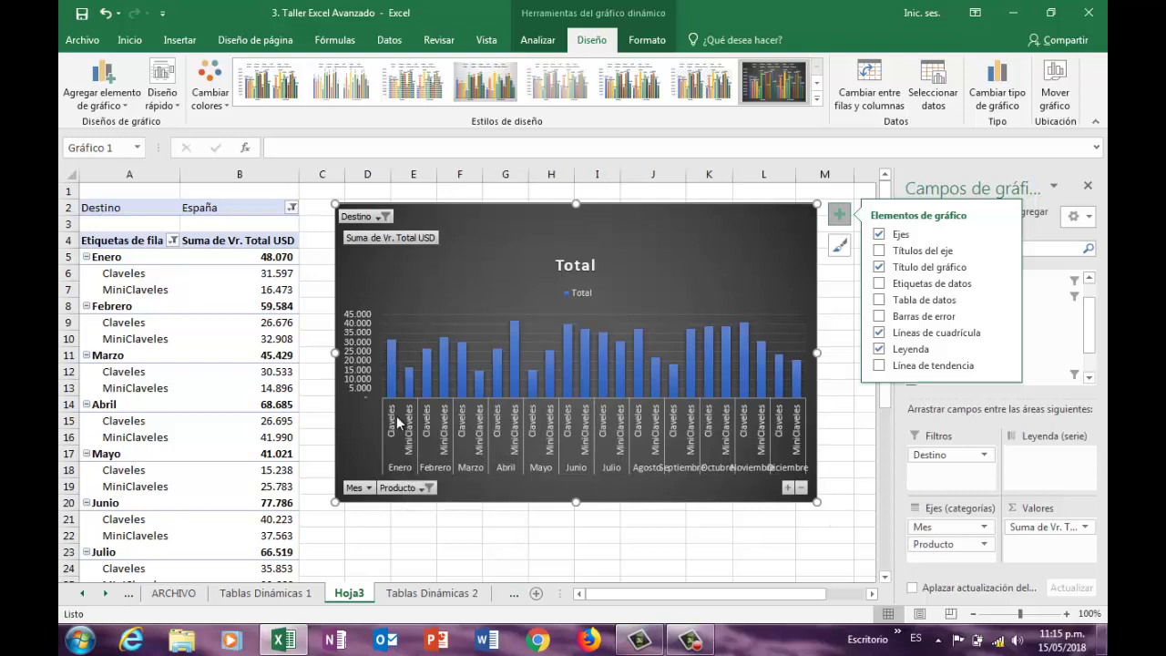
{"action": "mouse_move", "coordinate": [924, 536]}
{"action": "left_mouse_down"}
{"action": "mouse_move", "coordinate": [941, 560]}
{"action": "mouse_move", "coordinate": [926, 554]}
{"action": "left_mouse_up"}
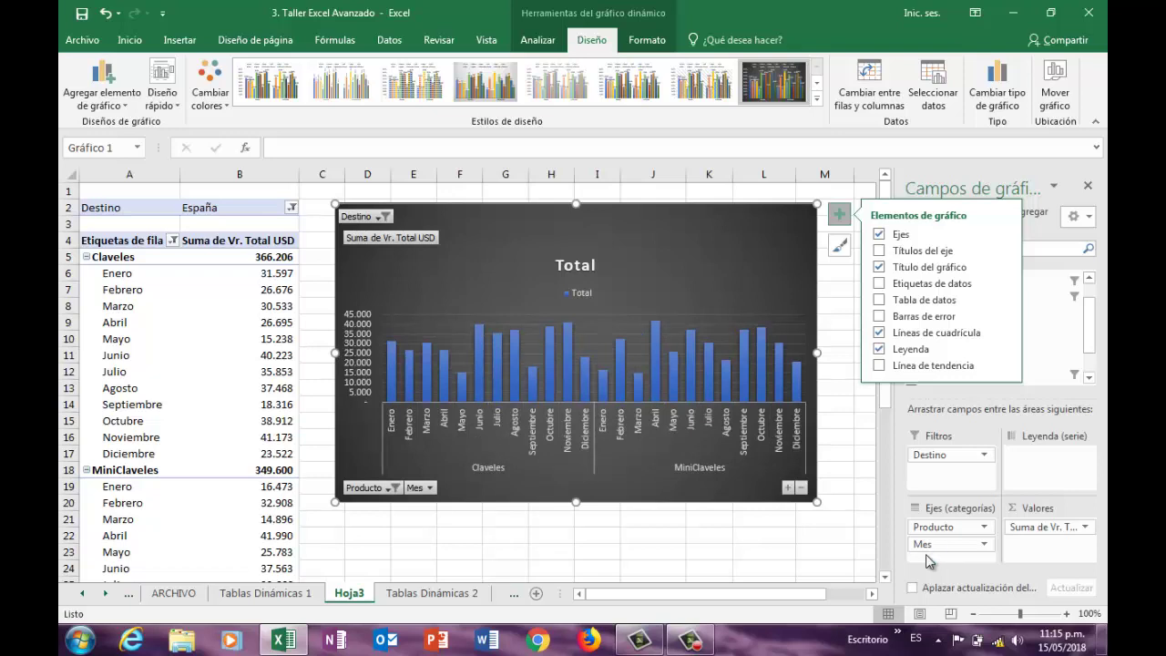
Step: Remove the Mes field from the pivot chart's axis categories, leaving only Producto
{"action": "left_click_drag", "start_coordinate": [926, 545], "coordinate": [1037, 352]}
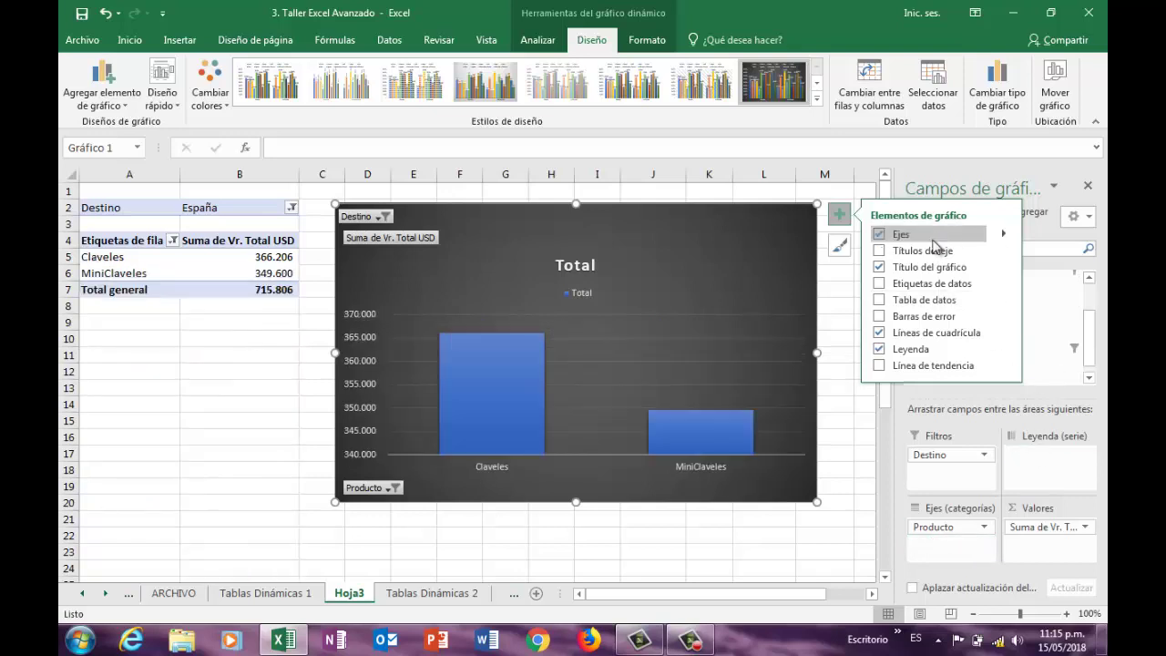
{"action": "left_click", "coordinate": [842, 306]}
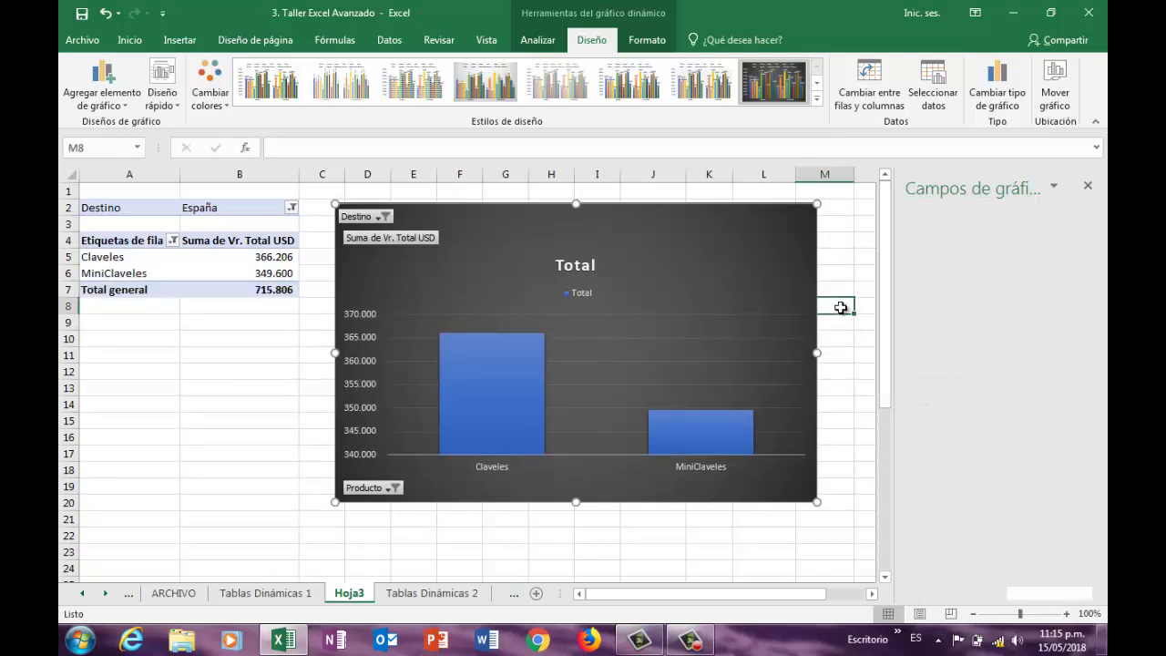
{"action": "left_click", "coordinate": [747, 253]}
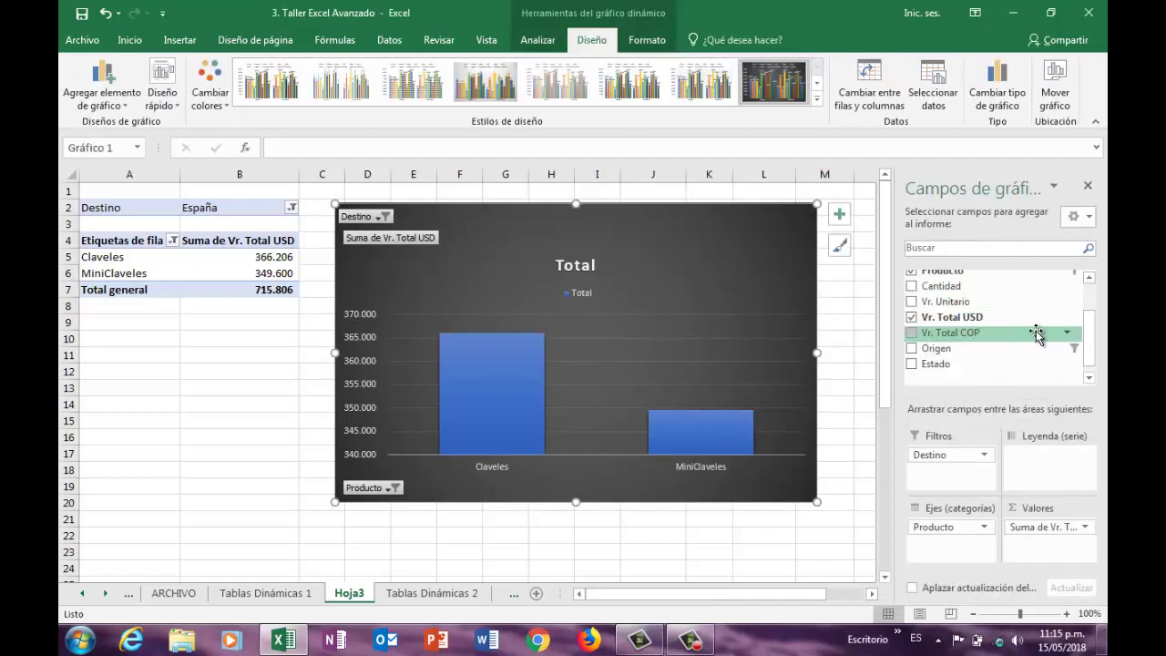
Step: Add the Origen field as the chart's legend series and set its filter to include all origins
{"action": "scroll", "coordinate": [1094, 301], "scroll_direction": "up", "scroll_amount": 2}
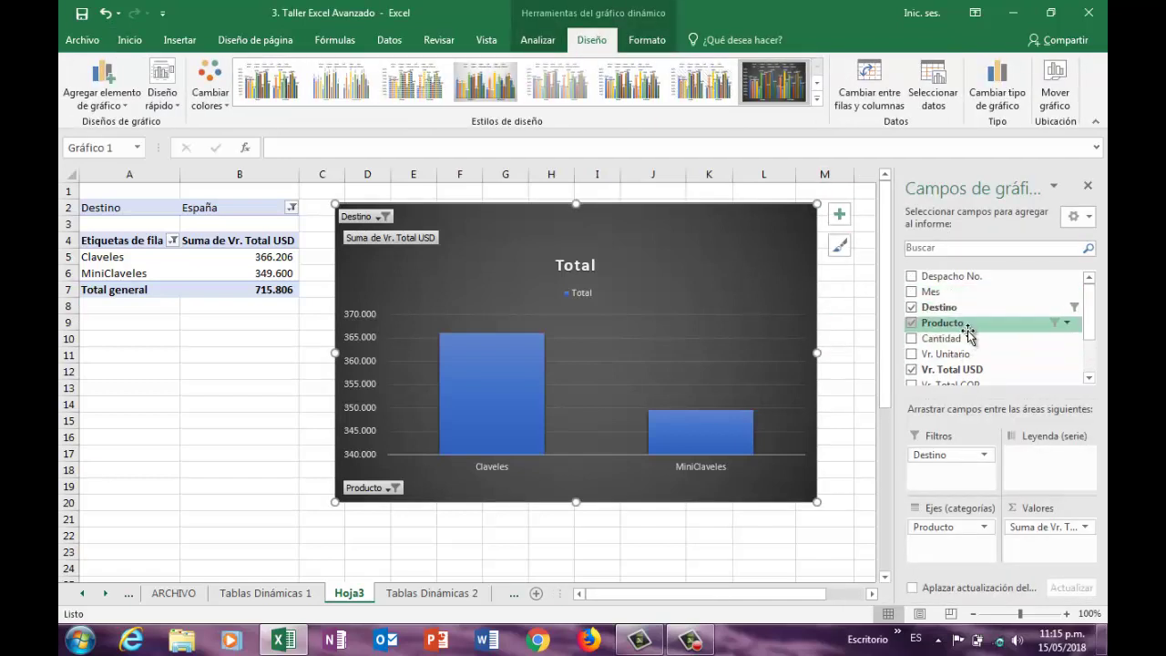
{"action": "scroll", "coordinate": [985, 353], "scroll_direction": "down", "scroll_amount": 1}
{"action": "scroll", "coordinate": [985, 352], "scroll_direction": "up", "scroll_amount": 1}
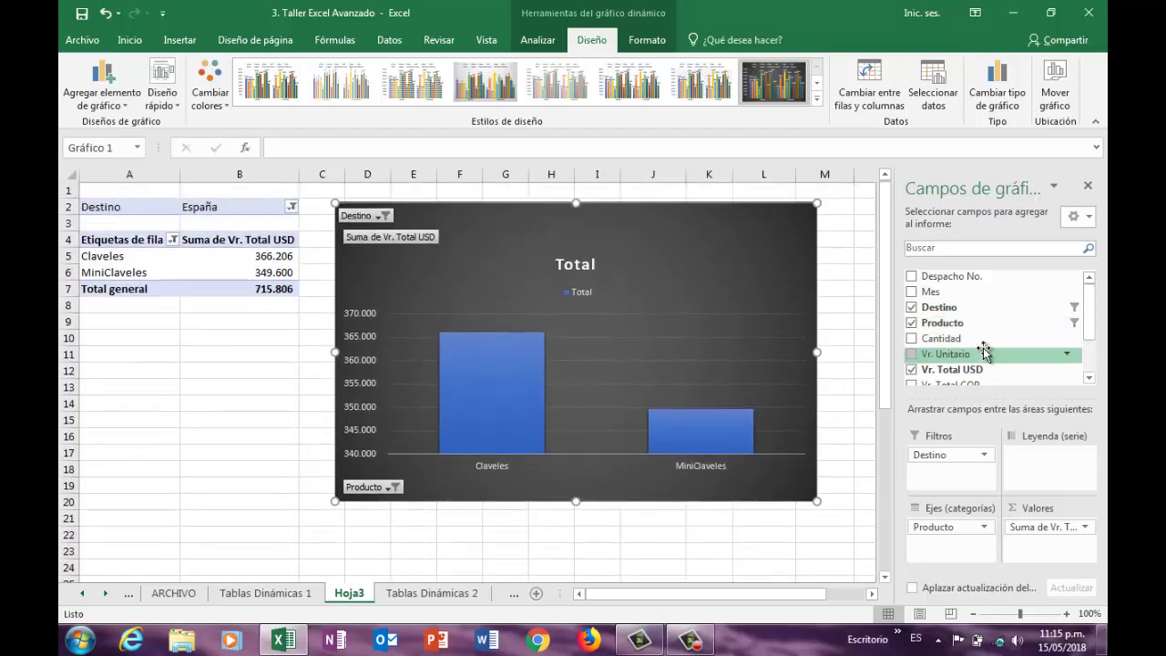
{"action": "left_click_drag", "start_coordinate": [1094, 317], "coordinate": [1093, 353]}
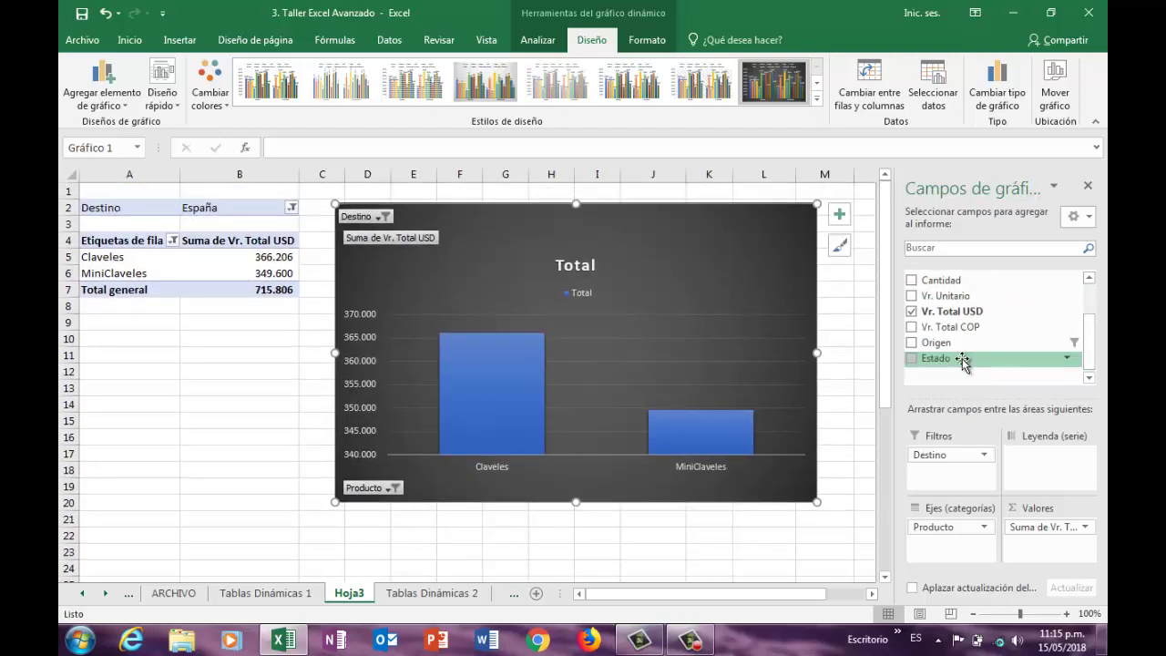
{"action": "left_click_drag", "start_coordinate": [958, 340], "coordinate": [1025, 463]}
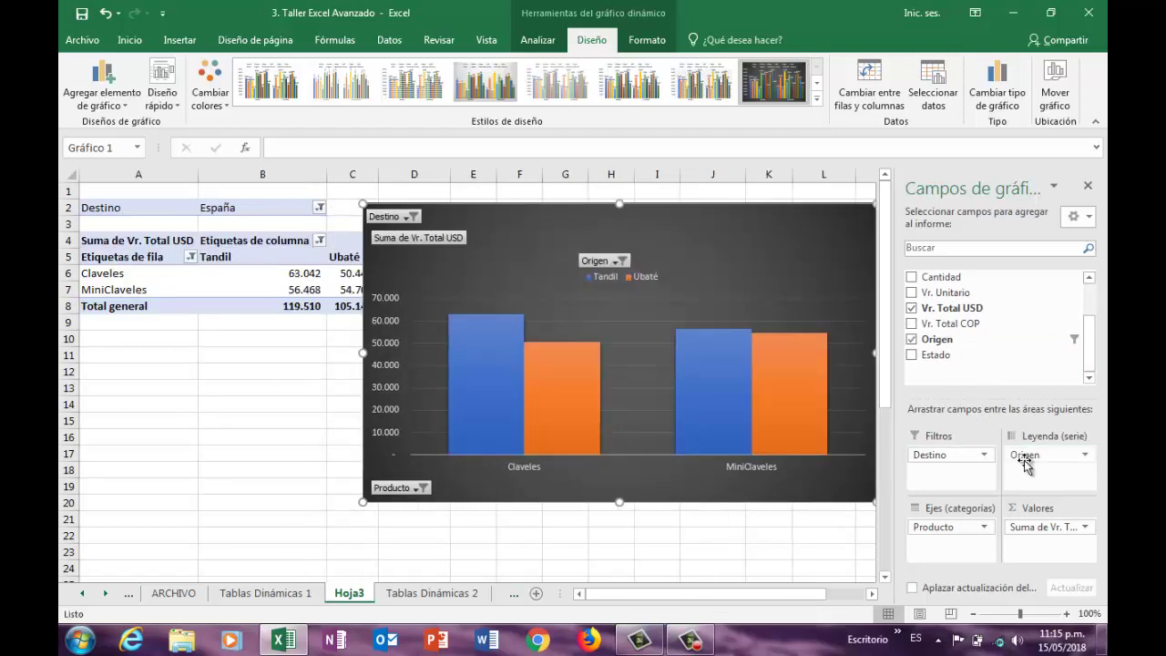
{"action": "left_click", "coordinate": [618, 263]}
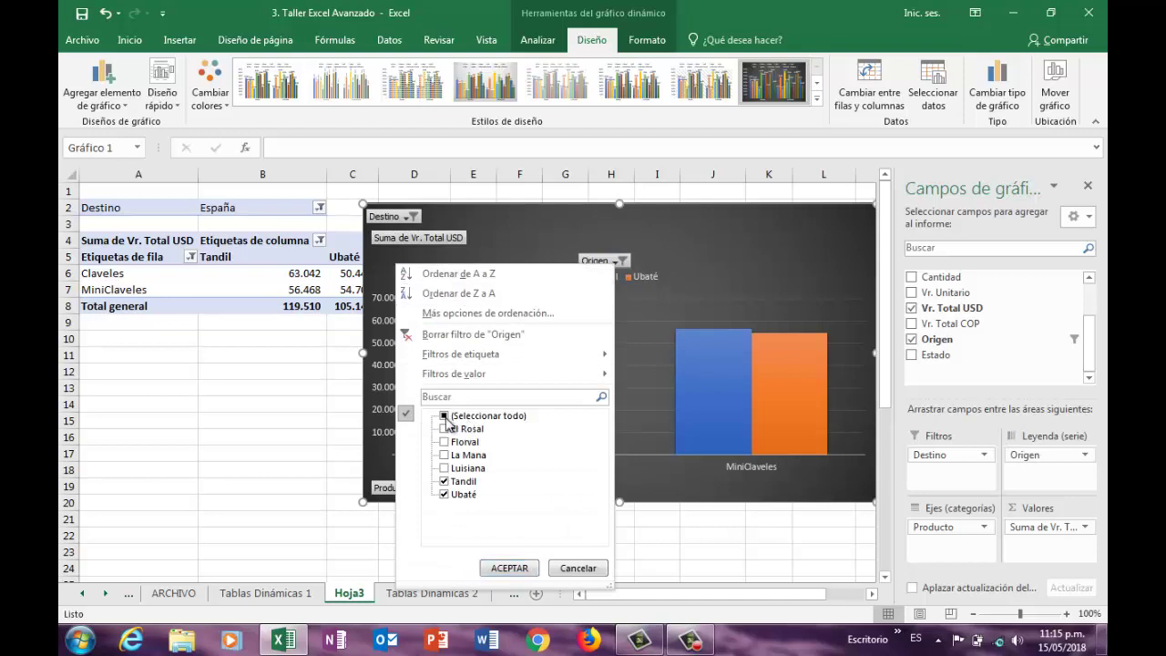
{"action": "left_click", "coordinate": [448, 421]}
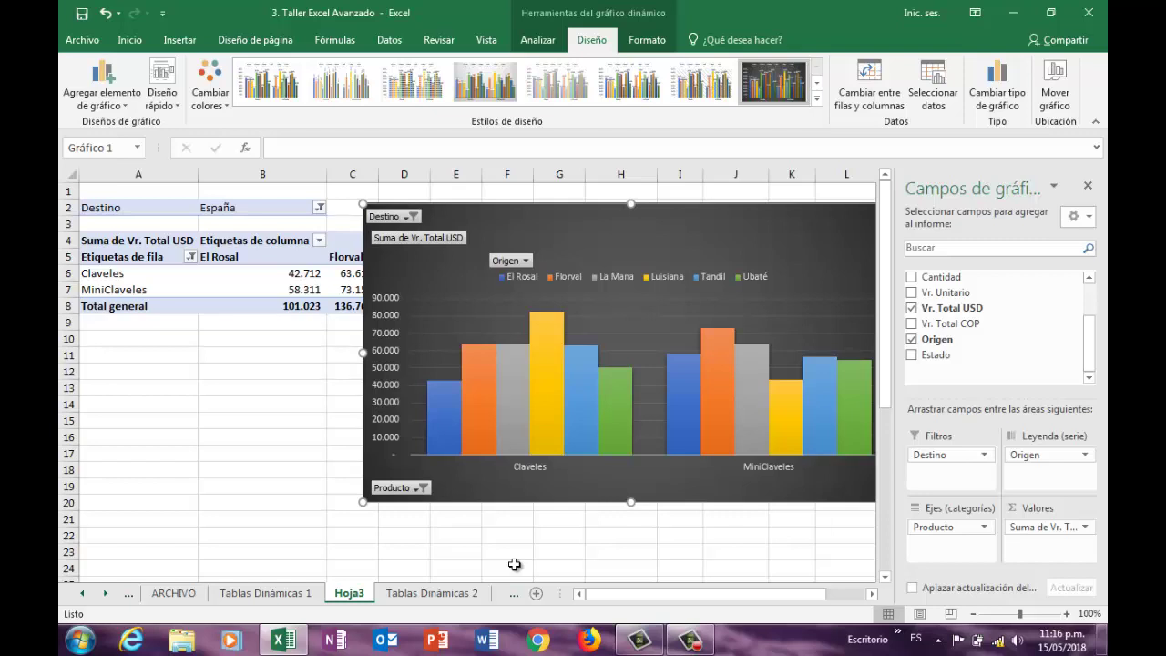
Step: Hide the chart's field list and move the chart slightly to the right on Hoja3
{"action": "left_click", "coordinate": [1087, 186]}
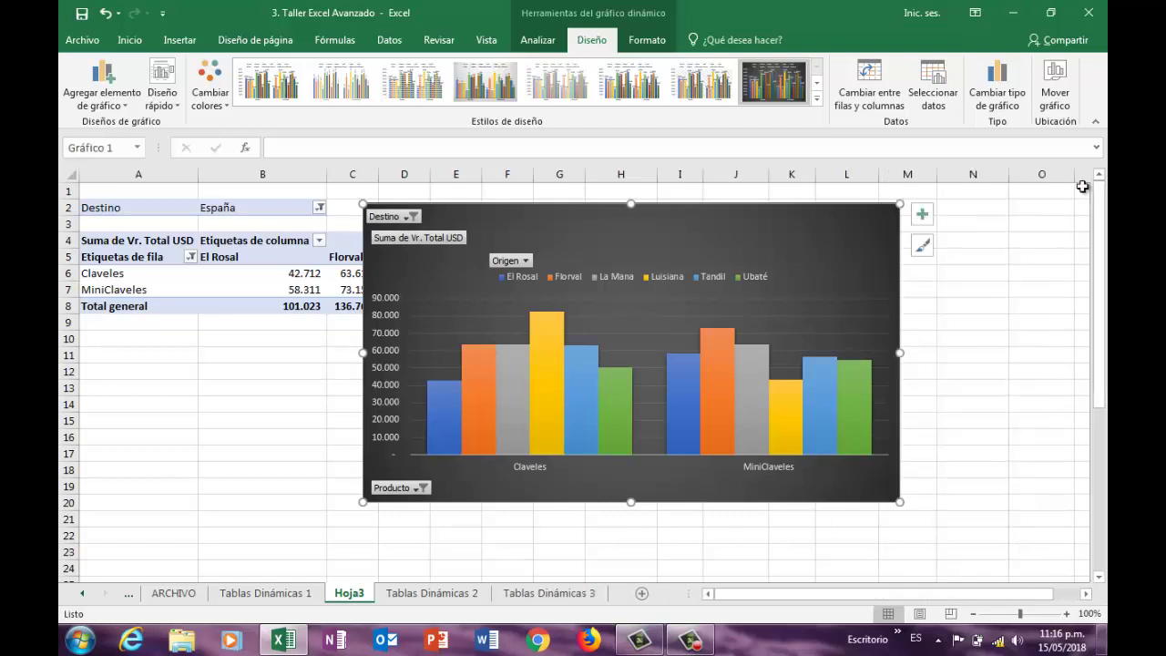
{"action": "left_click_drag", "start_coordinate": [794, 237], "coordinate": [820, 239]}
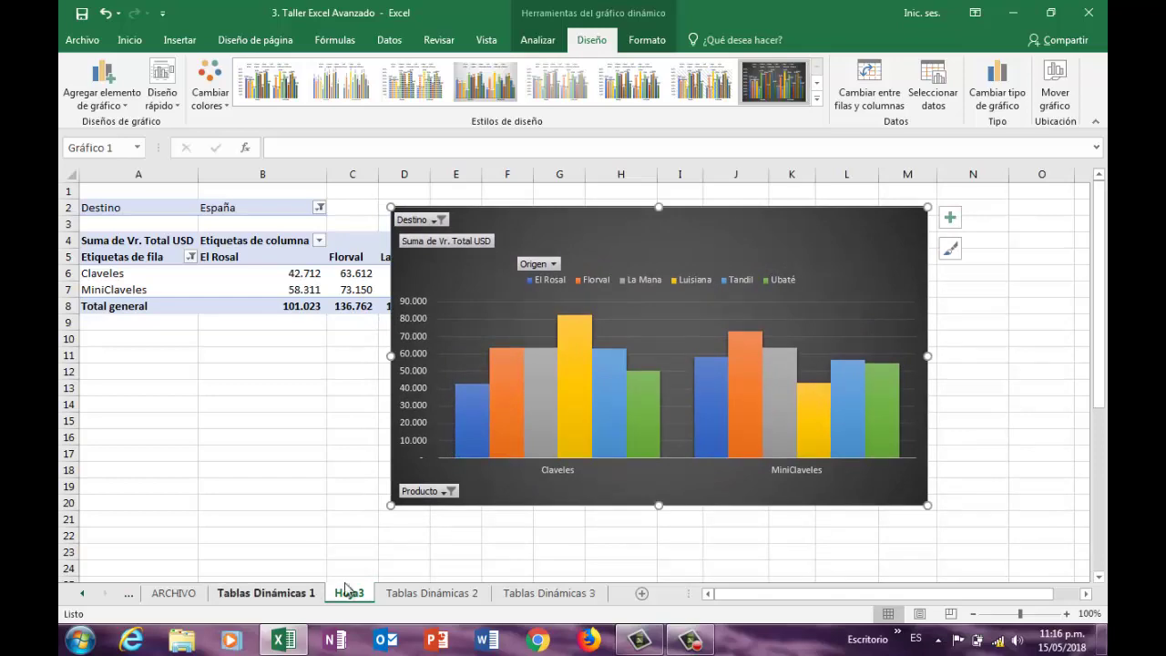
Step: Examine the source data on the Tablas Dinámicas 2 sheet from its first to its last dispatch record
{"action": "left_click", "coordinate": [419, 593]}
{"action": "left_click", "coordinate": [233, 462]}
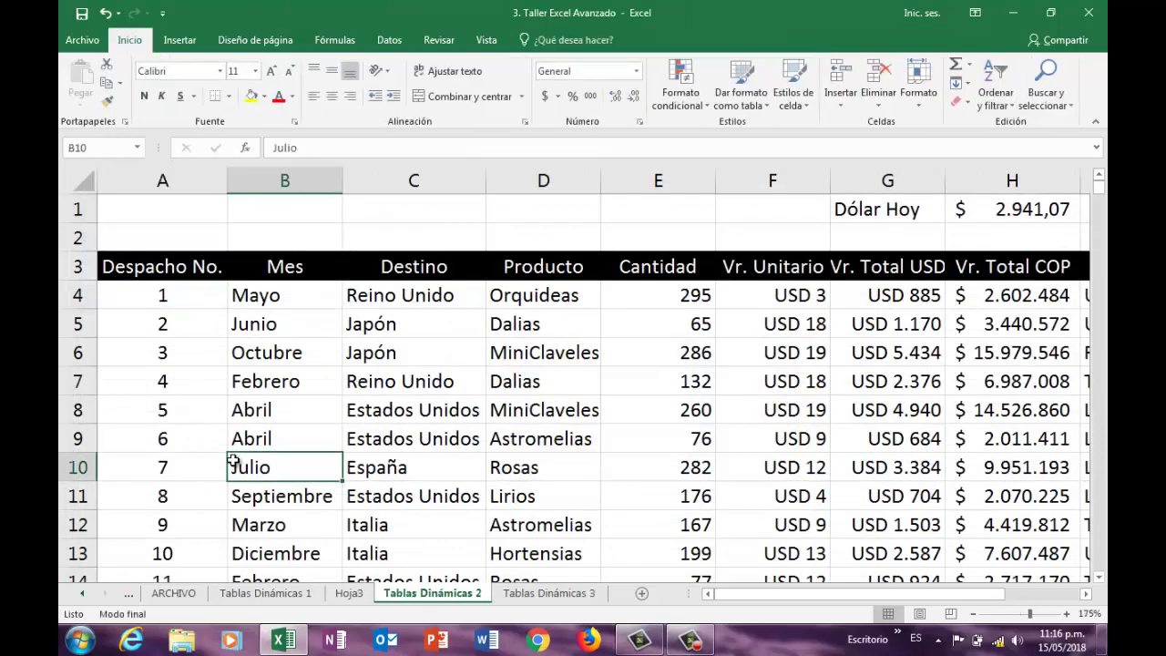
{"action": "key", "text": "ctrl+Down"}
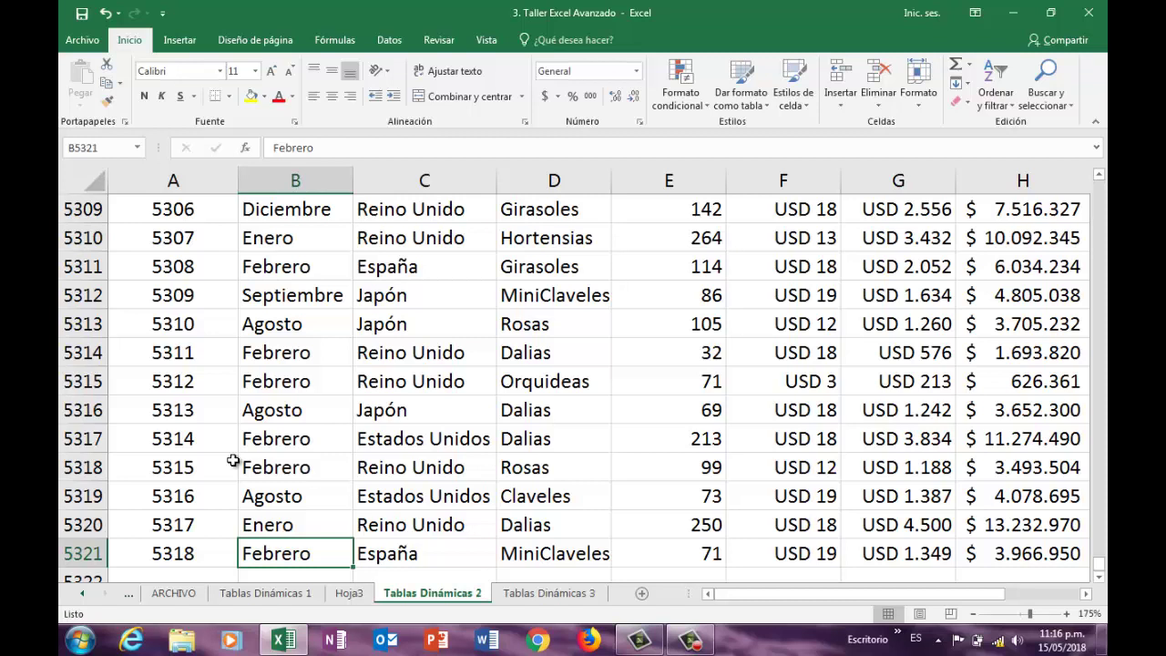
{"action": "key", "text": "Left"}
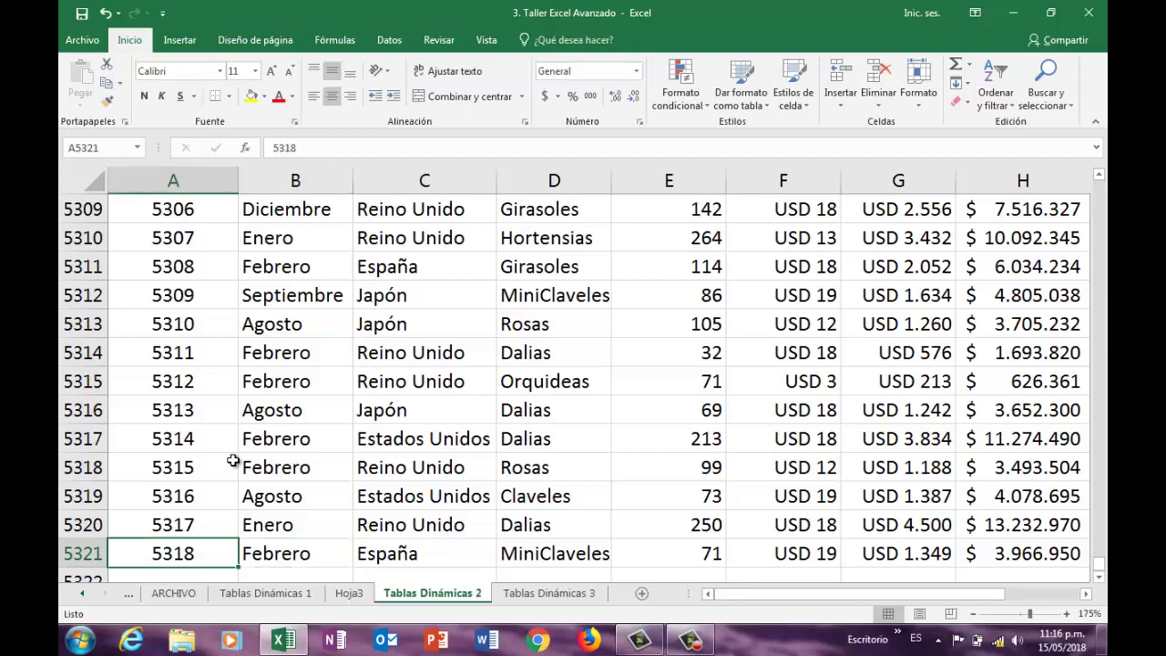
{"action": "key", "text": "Up"}
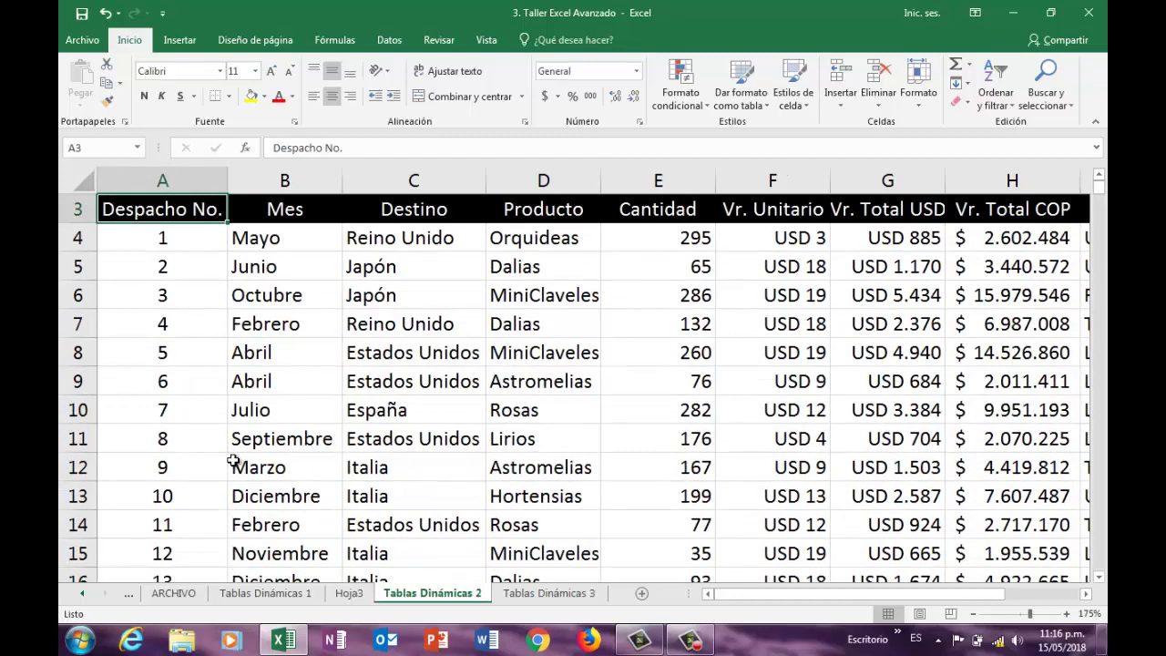
{"action": "scroll", "coordinate": [272, 390], "scroll_direction": "up", "scroll_amount": 1}
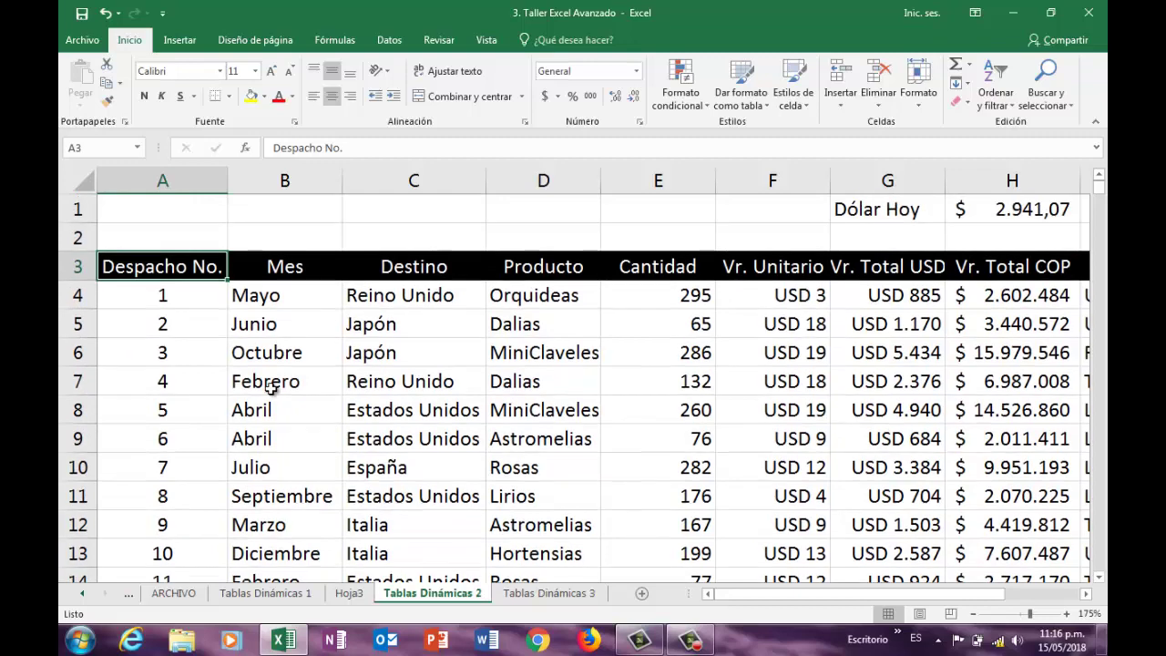
{"action": "left_click", "coordinate": [154, 301]}
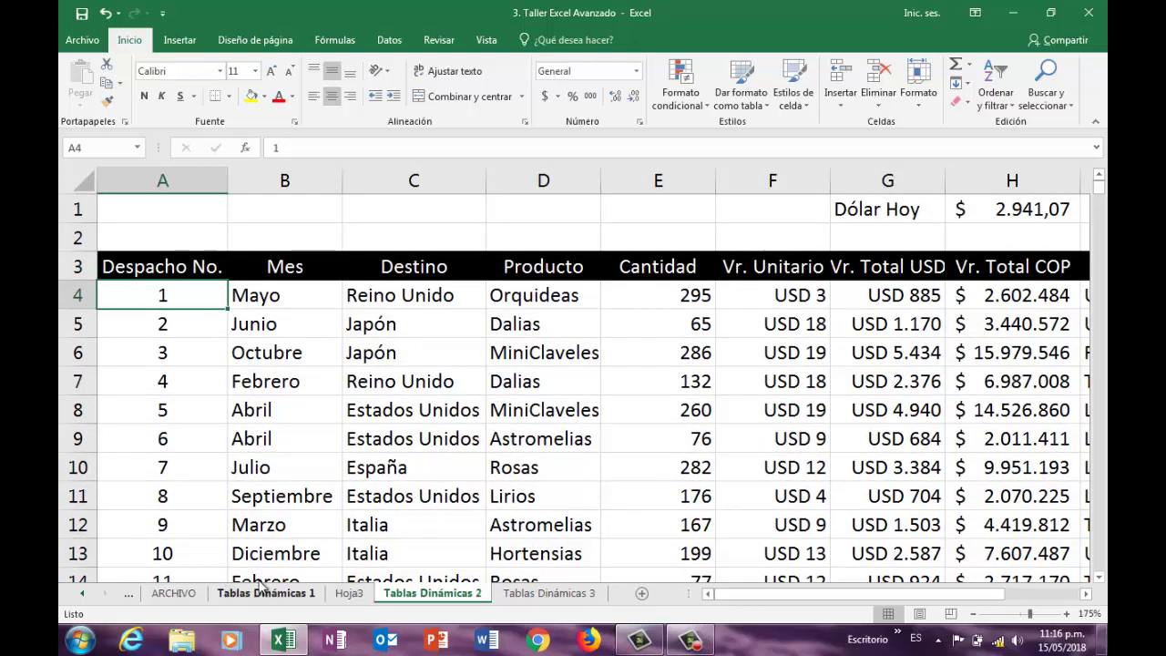
Step: Return to the pivot chart on Hoja3 and display its field list again
{"action": "left_click", "coordinate": [348, 593]}
{"action": "left_click", "coordinate": [642, 460]}
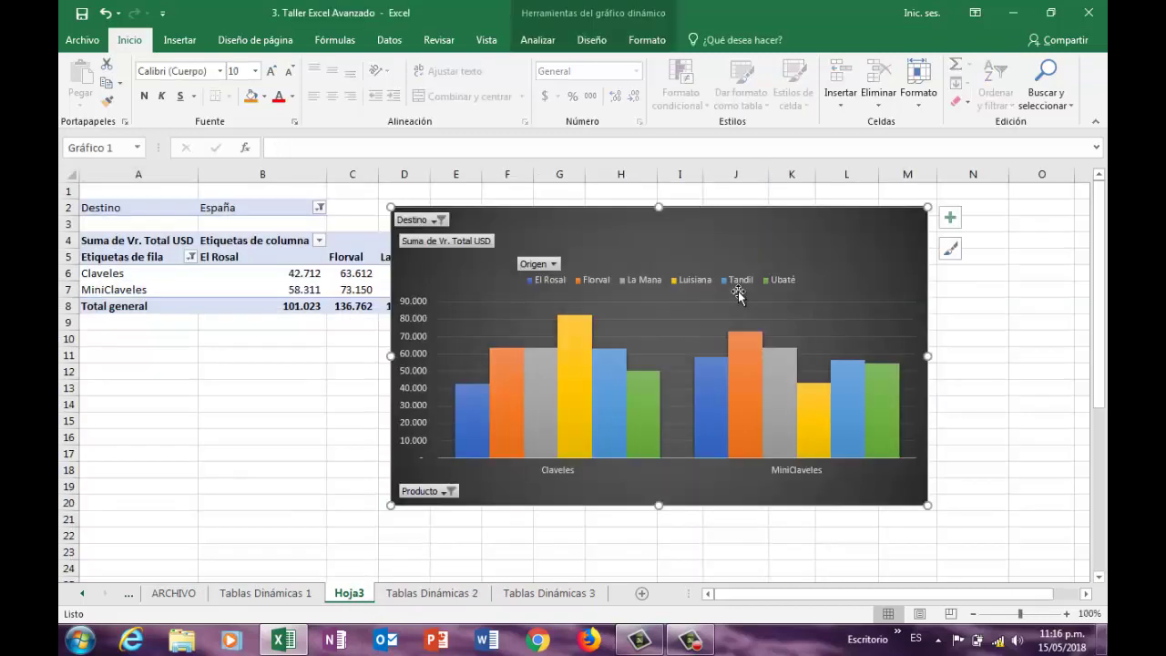
{"action": "mouse_move", "coordinate": [642, 461]}
{"action": "left_click", "coordinate": [536, 39]}
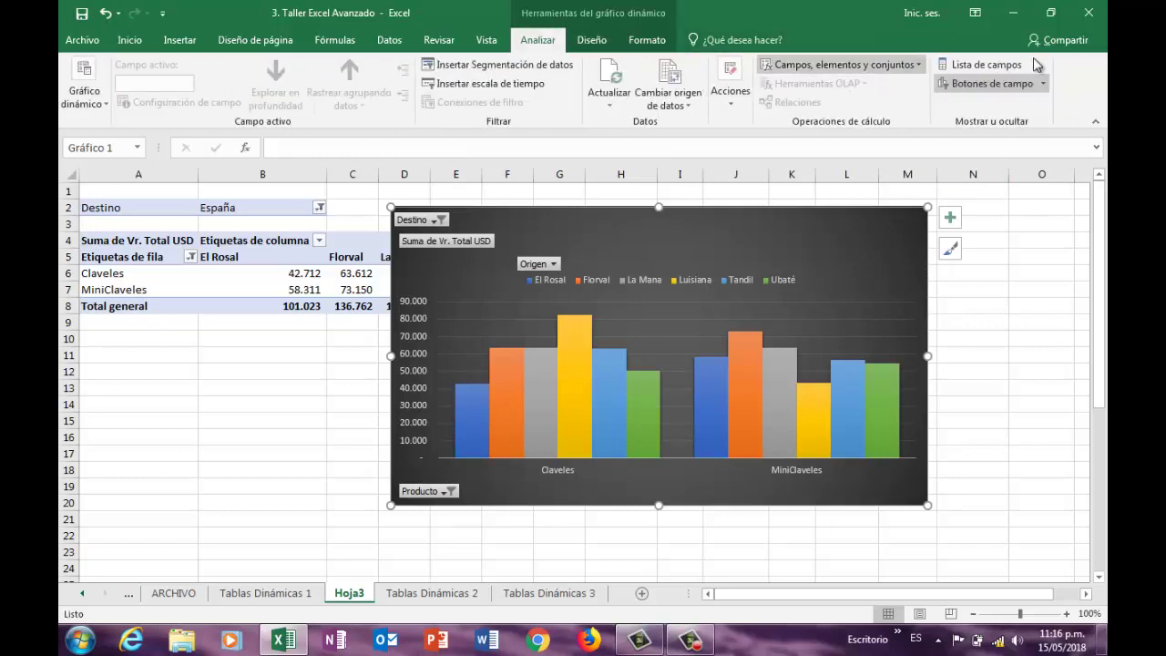
{"action": "left_click", "coordinate": [984, 68]}
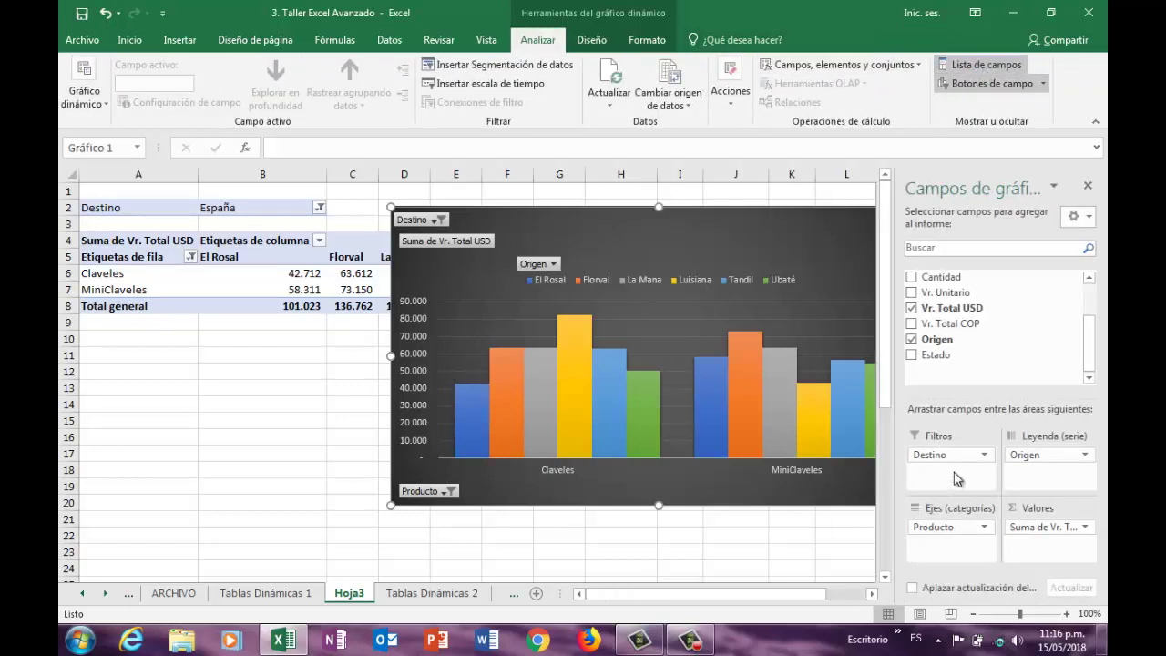
Step: Empty the pivot chart by removing the Destino, Origen, Producto and Vr. Total USD fields from its areas
{"action": "left_click_drag", "start_coordinate": [952, 456], "coordinate": [967, 355]}
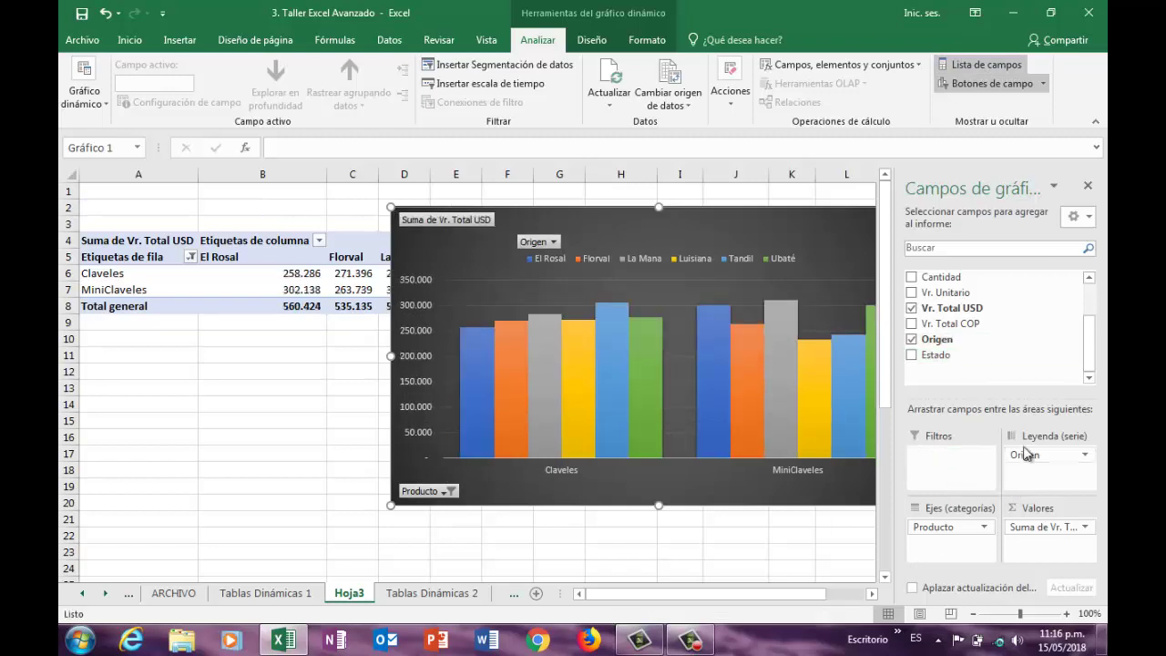
{"action": "left_click_drag", "start_coordinate": [1027, 454], "coordinate": [1012, 378]}
{"action": "left_click_drag", "start_coordinate": [924, 529], "coordinate": [943, 328]}
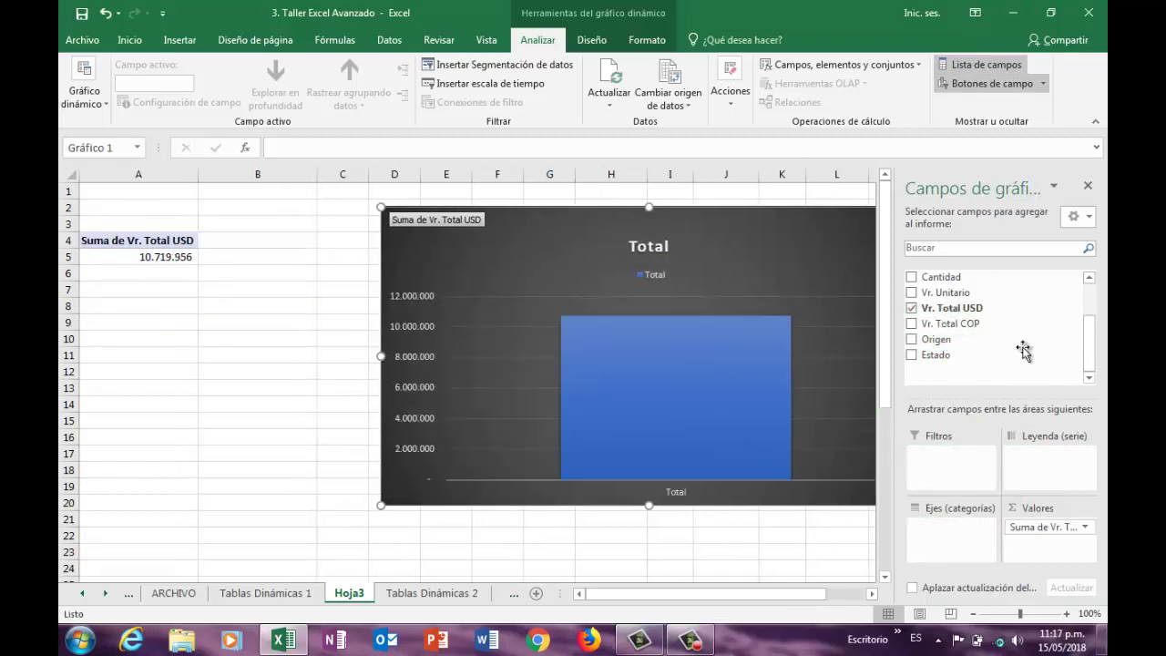
{"action": "left_click_drag", "start_coordinate": [1023, 349], "coordinate": [1093, 285]}
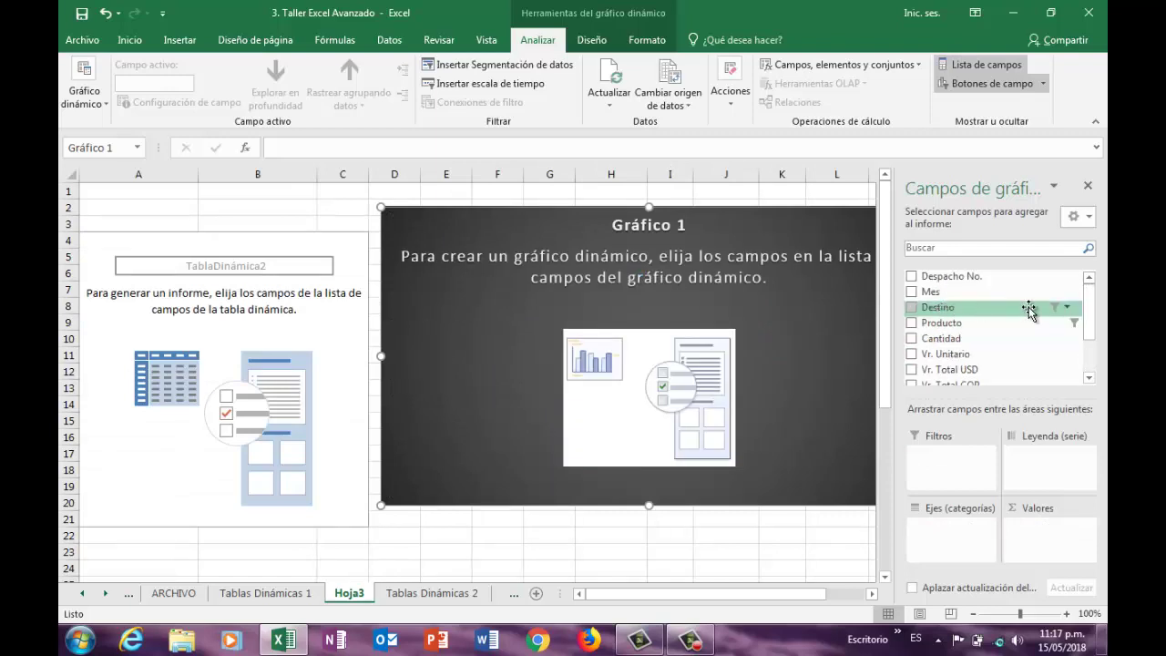
Step: Reset the Destino field's filter to include all destinations
{"action": "left_click", "coordinate": [1067, 308]}
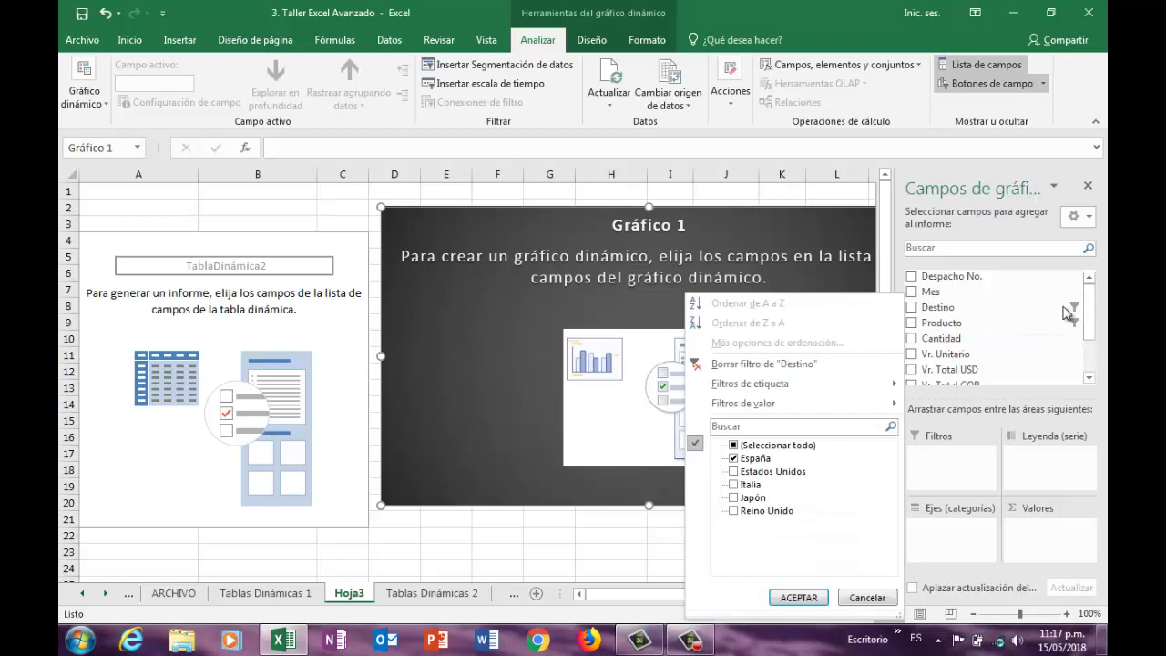
{"action": "left_click", "coordinate": [736, 445]}
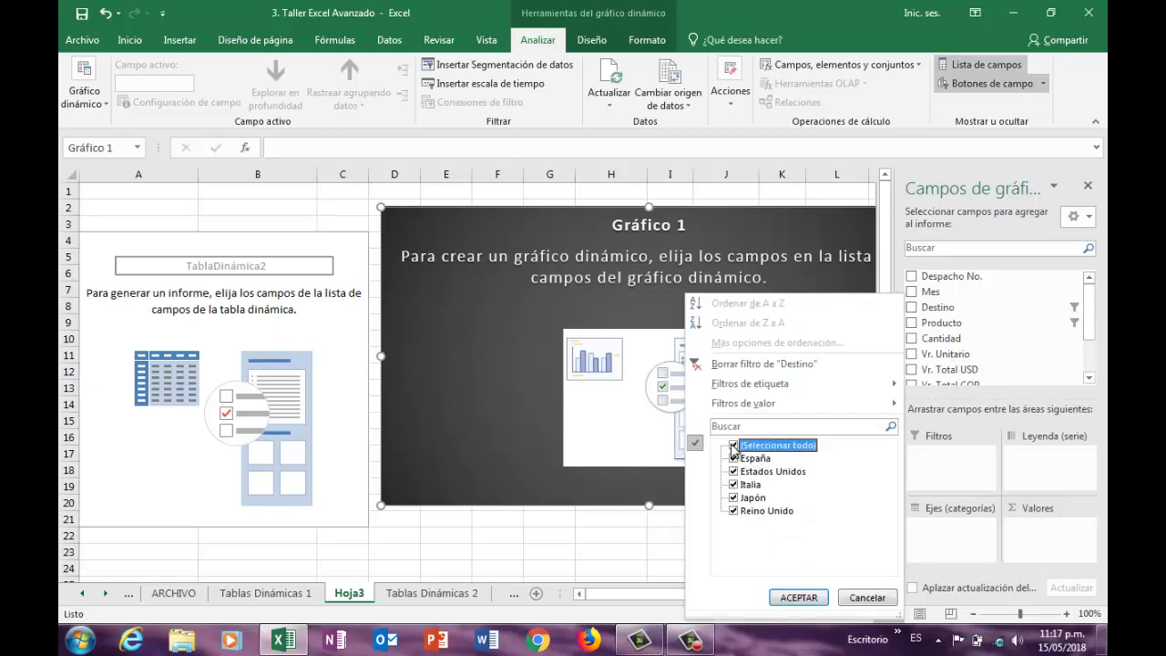
{"action": "left_click", "coordinate": [793, 598]}
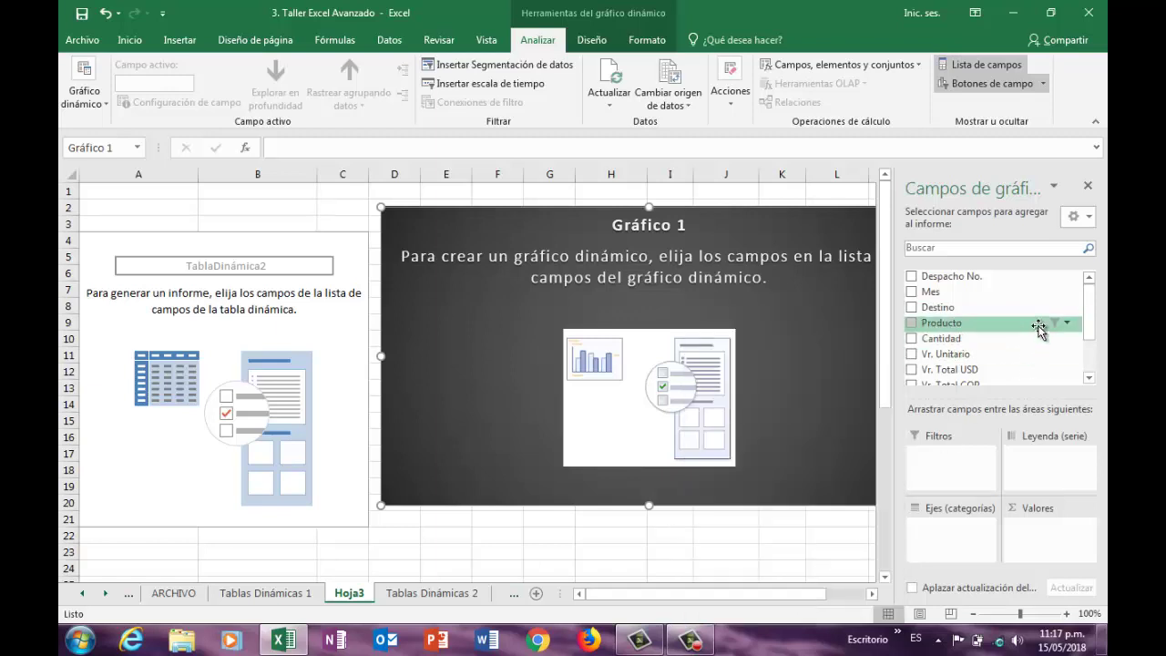
Step: Reset the Producto field's filter to include all products
{"action": "left_click", "coordinate": [1067, 323]}
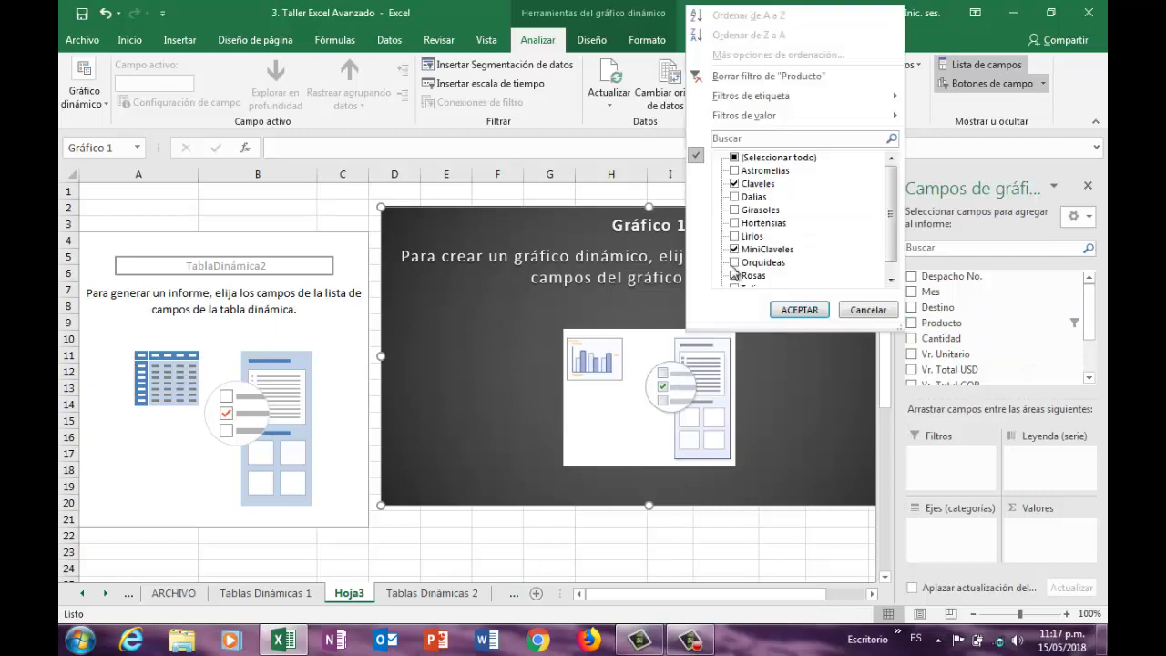
{"action": "left_click", "coordinate": [740, 158]}
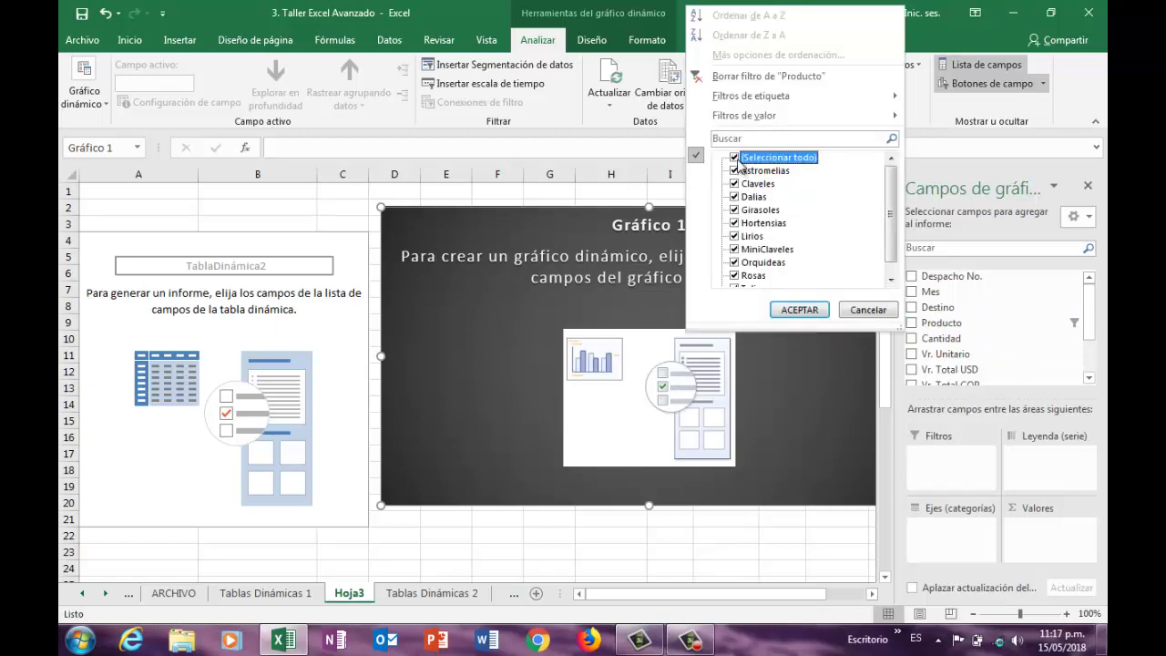
{"action": "left_click", "coordinate": [800, 310]}
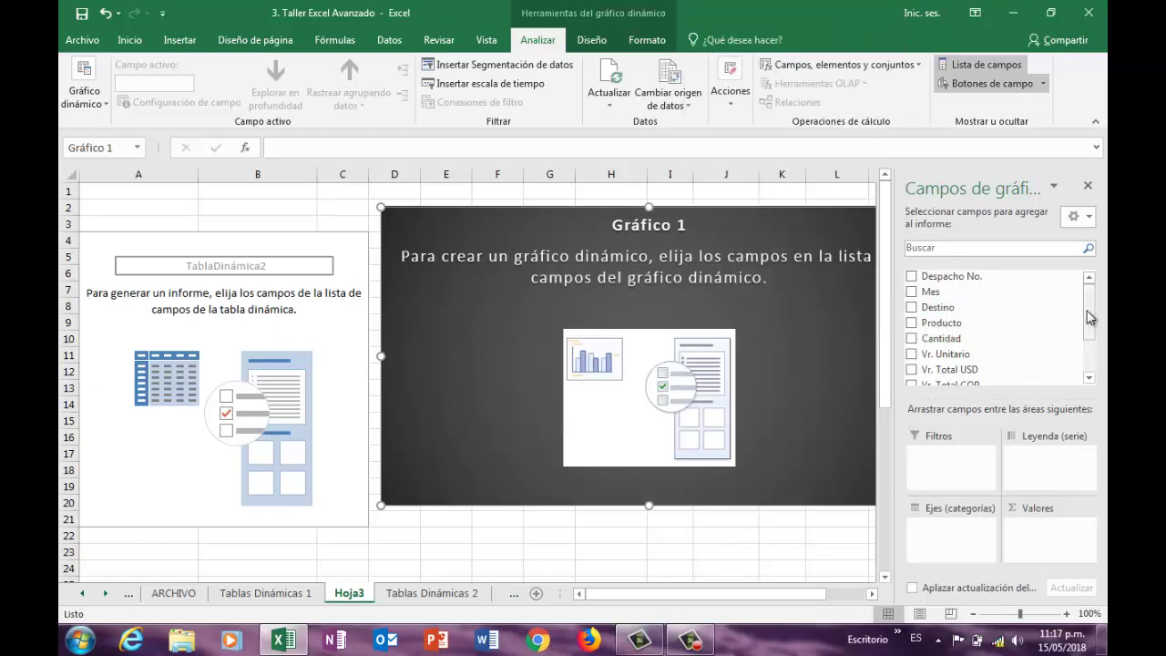
Step: Build the chart with Mes as the category axis and the sum of Cantidad as values
{"action": "mouse_move", "coordinate": [1091, 307]}
{"action": "left_mouse_down"}
{"action": "mouse_move", "coordinate": [1092, 358]}
{"action": "mouse_move", "coordinate": [1092, 306]}
{"action": "left_mouse_up"}
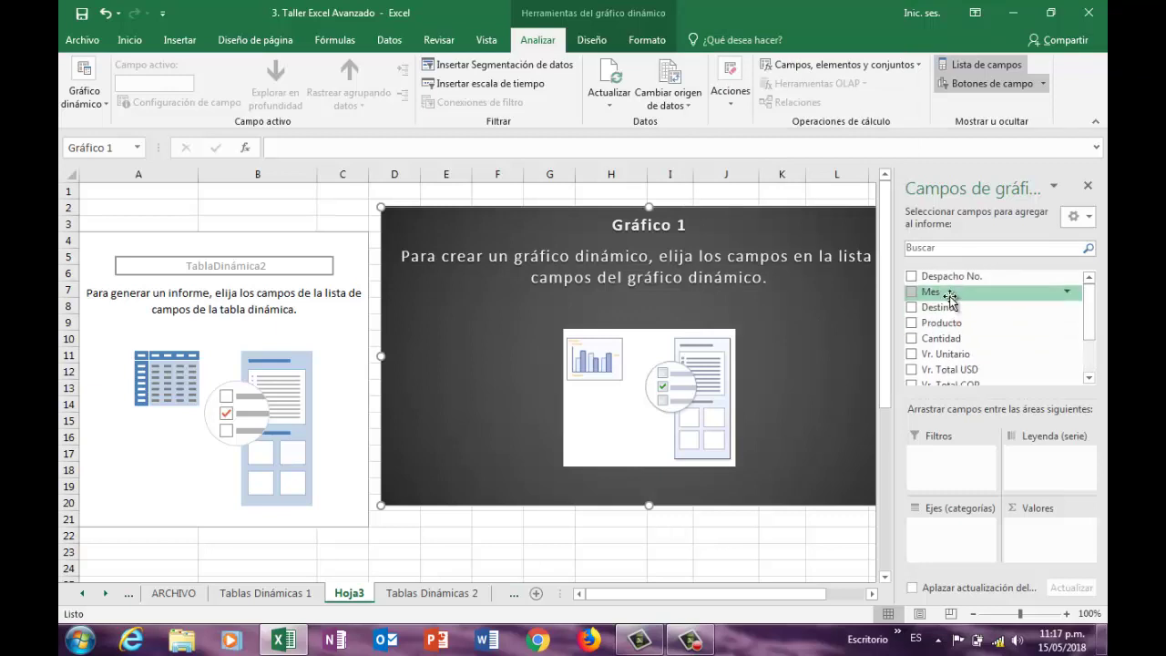
{"action": "left_click_drag", "start_coordinate": [939, 292], "coordinate": [946, 565]}
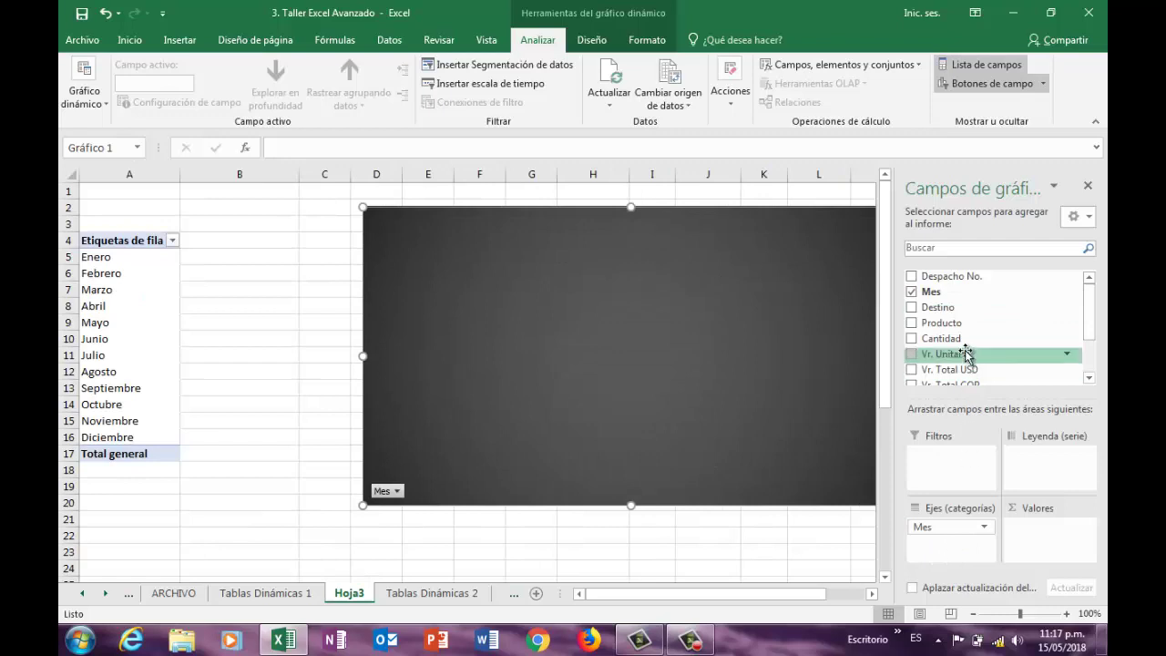
{"action": "left_click_drag", "start_coordinate": [959, 344], "coordinate": [1052, 535]}
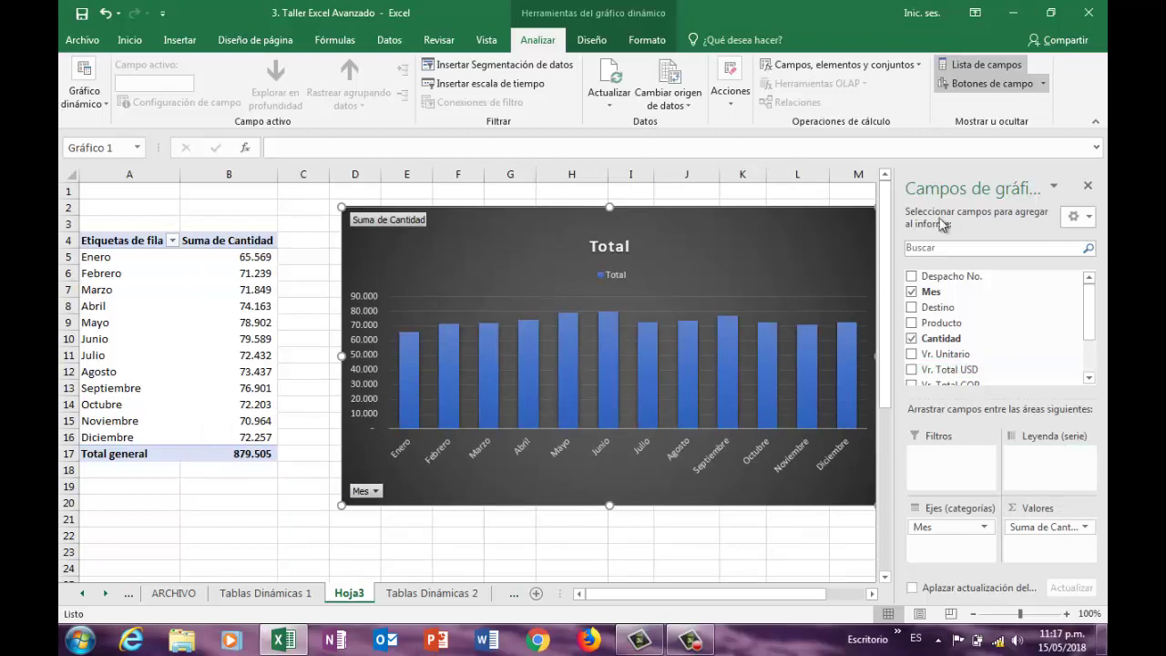
Step: Hide the field list and add data labels to the chart's columns
{"action": "left_click", "coordinate": [1088, 187]}
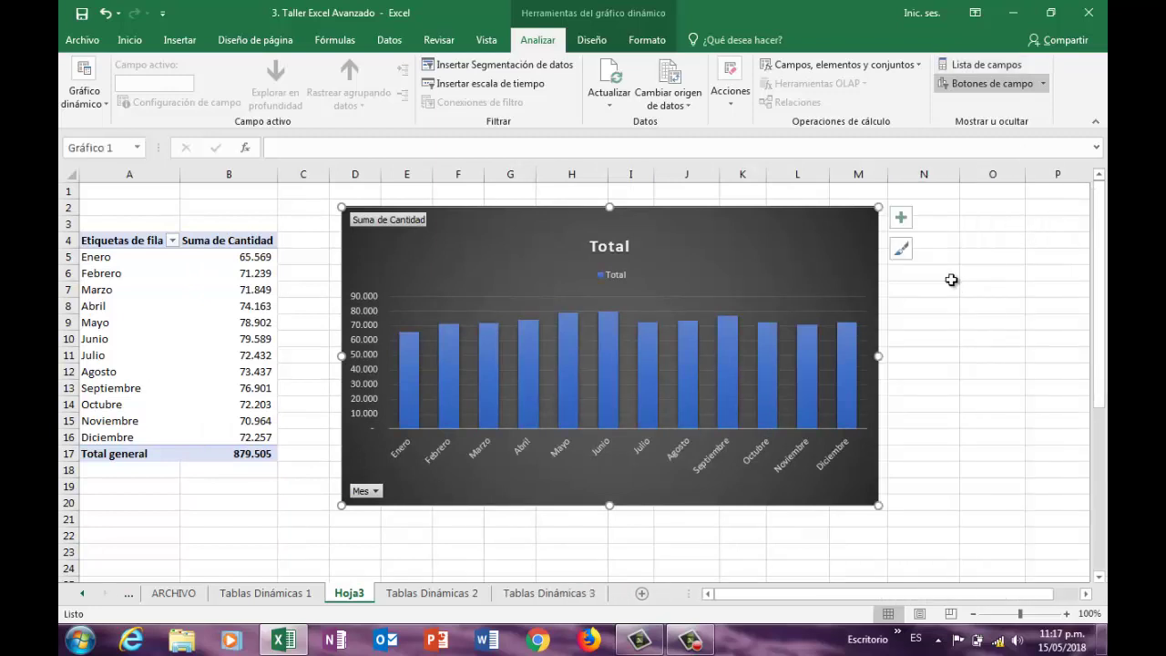
{"action": "left_click", "coordinate": [901, 219]}
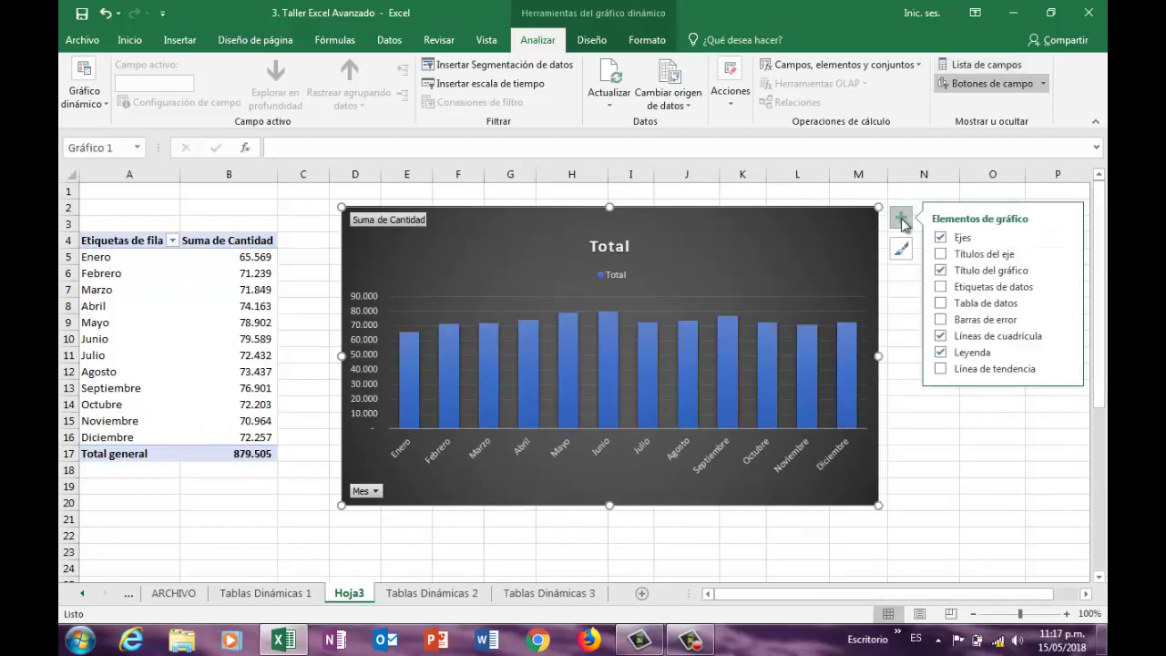
{"action": "left_click", "coordinate": [964, 287]}
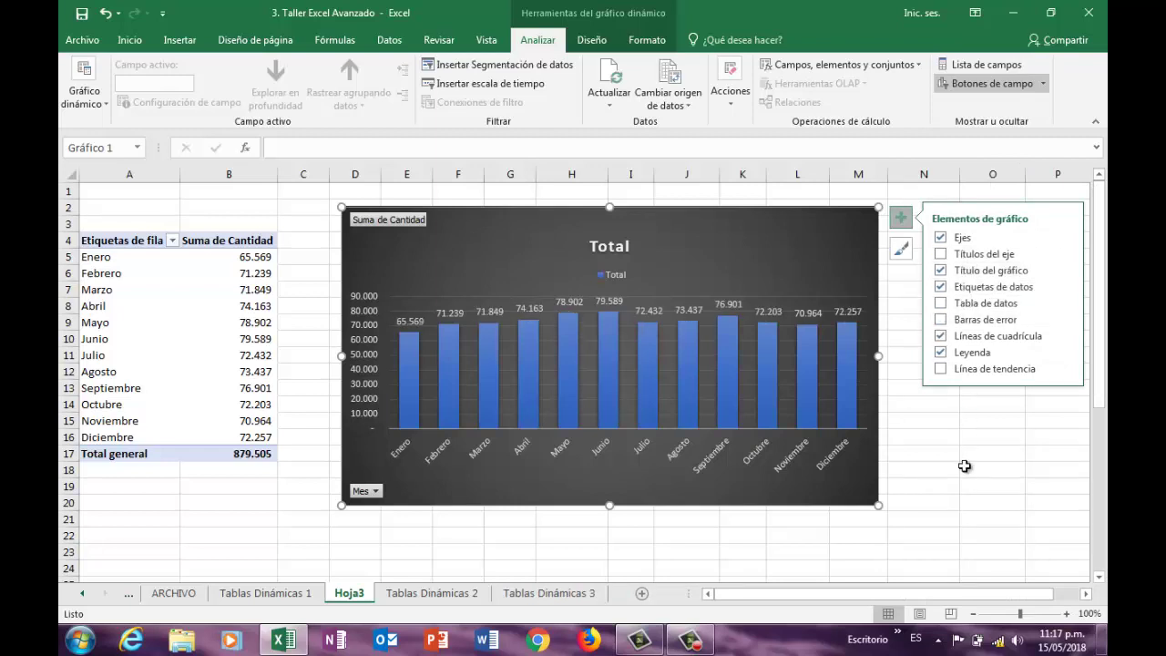
Step: Sort the pivot table's months by Suma de Cantidad from largest to smallest
{"action": "left_click", "coordinate": [244, 354]}
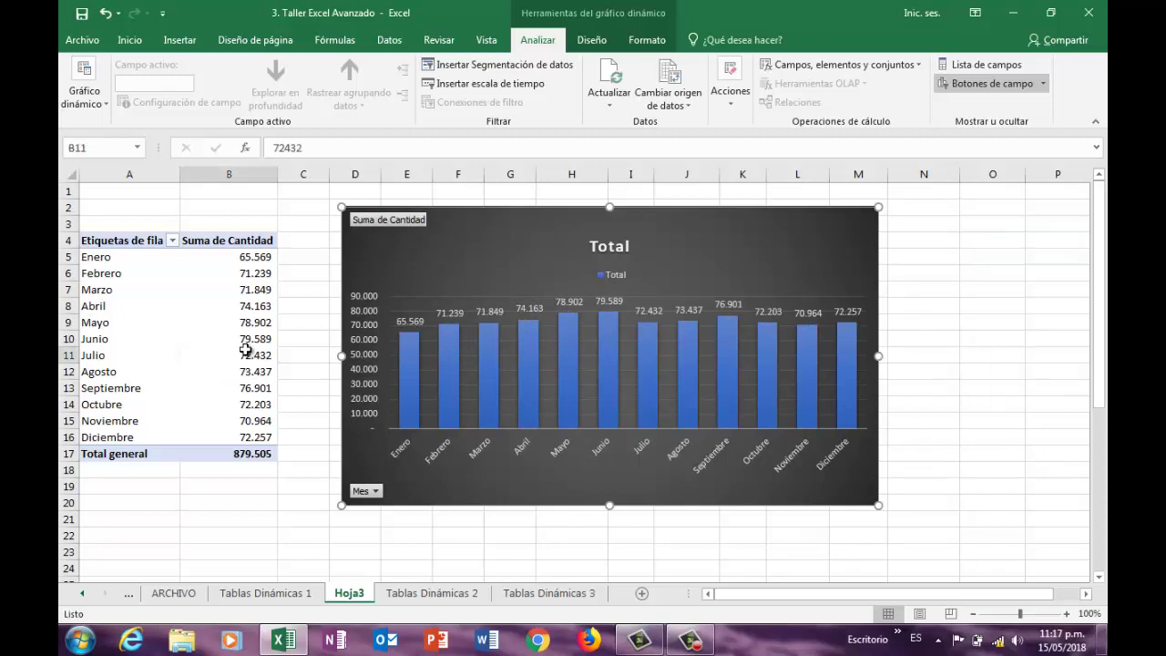
{"action": "left_click", "coordinate": [389, 40]}
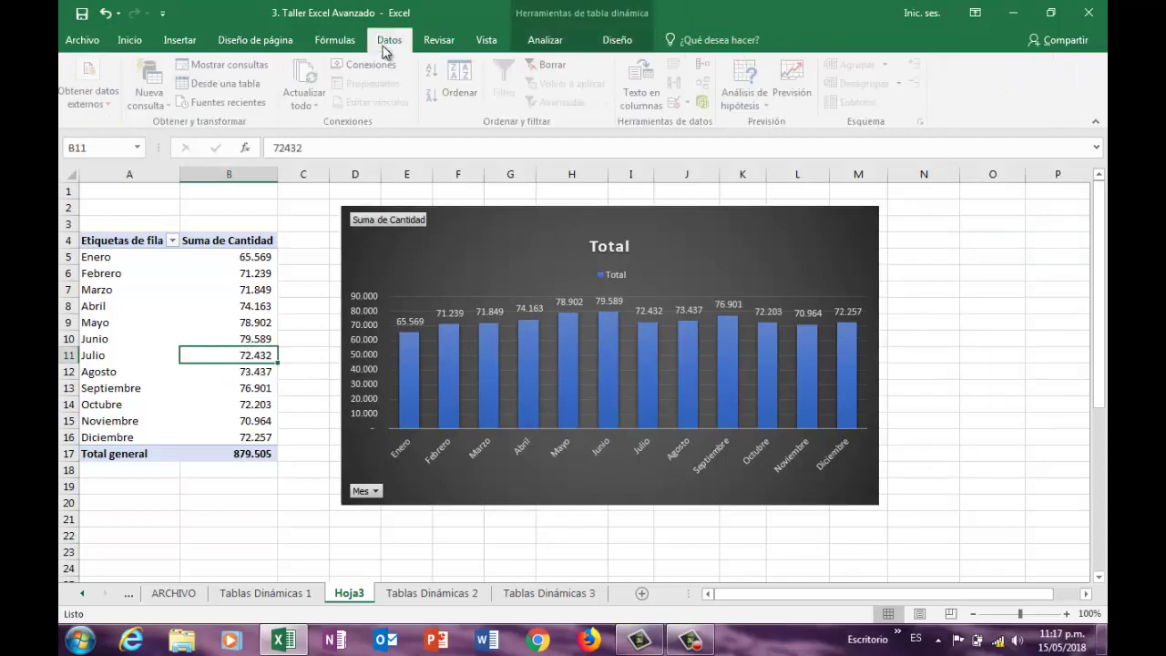
{"action": "left_click", "coordinate": [433, 96]}
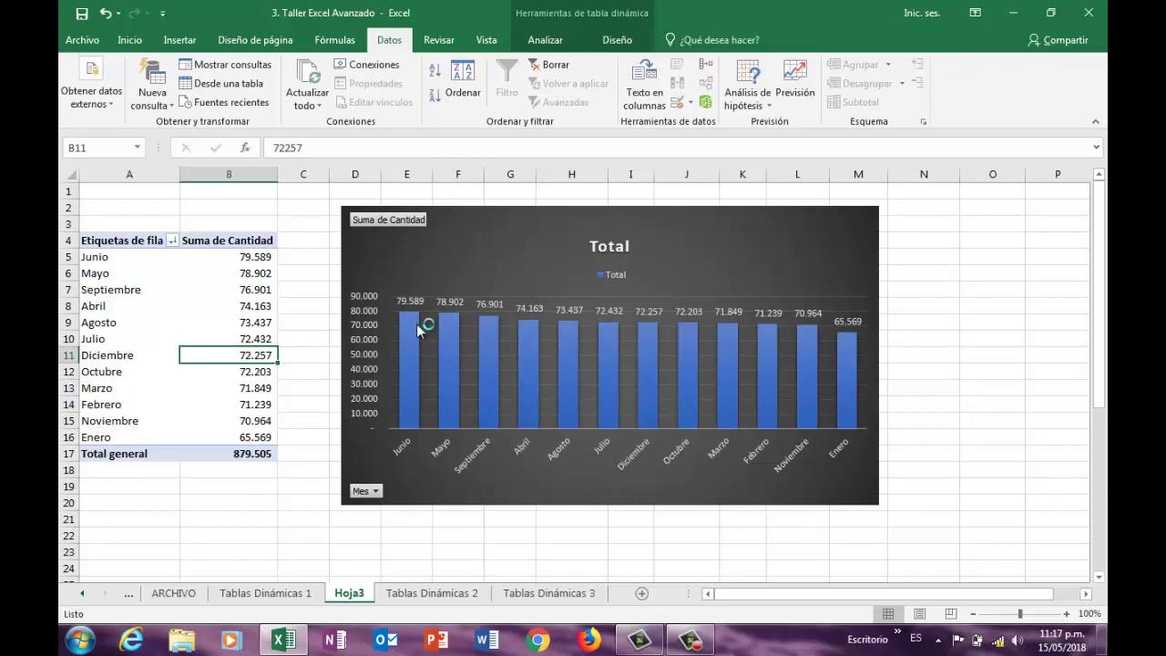
{"action": "left_click", "coordinate": [467, 536]}
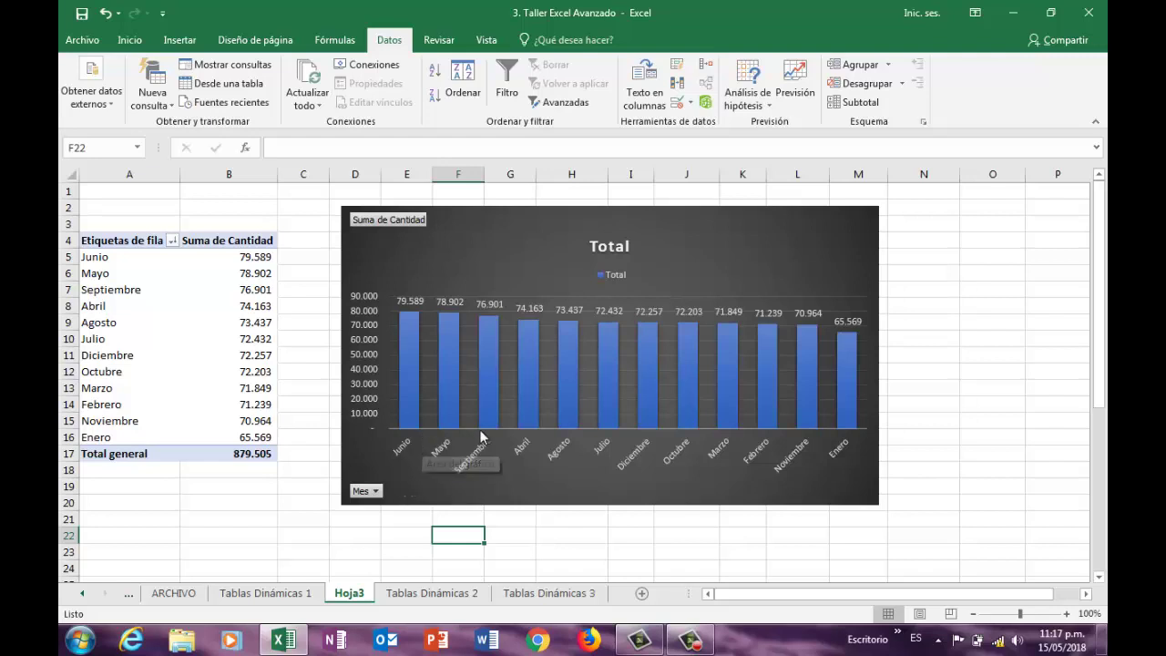
{"action": "mouse_move", "coordinate": [488, 418]}
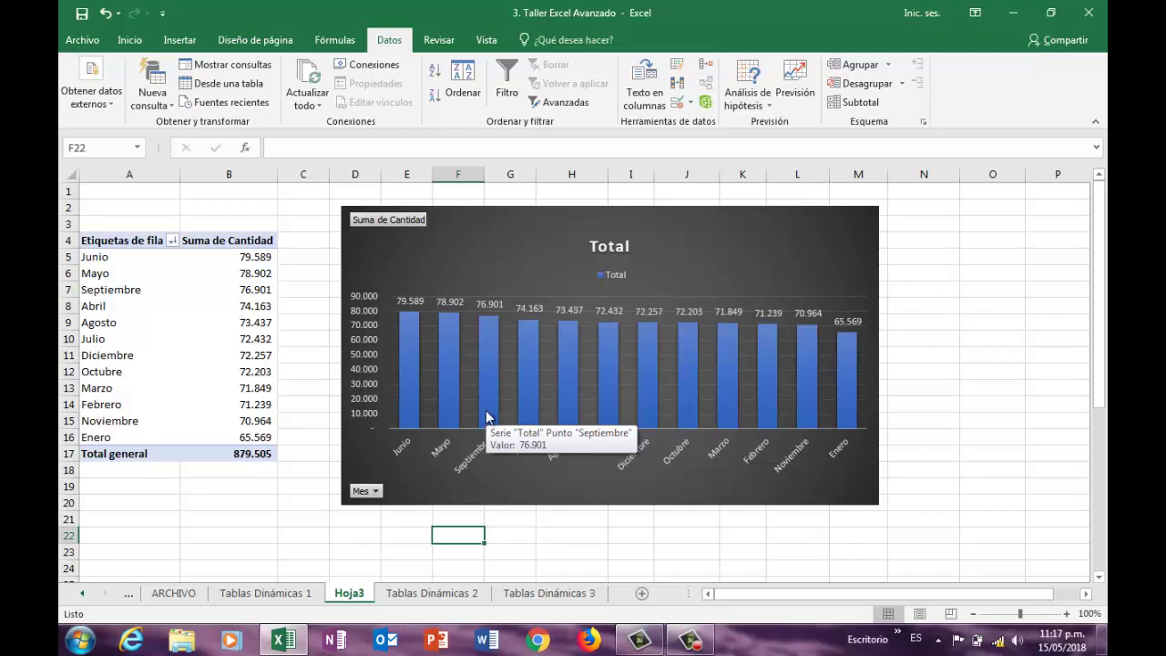
Step: Display the chart's field list again and replace Cantidad with Vr. Total USD as the summed value
{"action": "left_click", "coordinate": [845, 250]}
{"action": "left_click", "coordinate": [551, 42]}
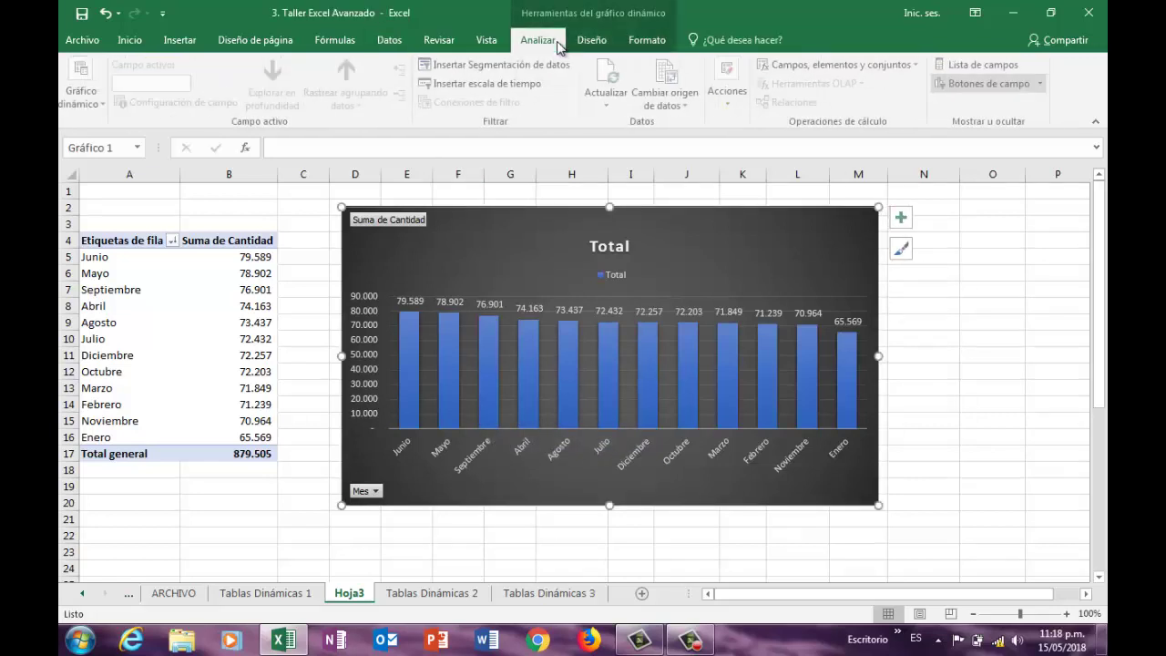
{"action": "left_click", "coordinate": [985, 65]}
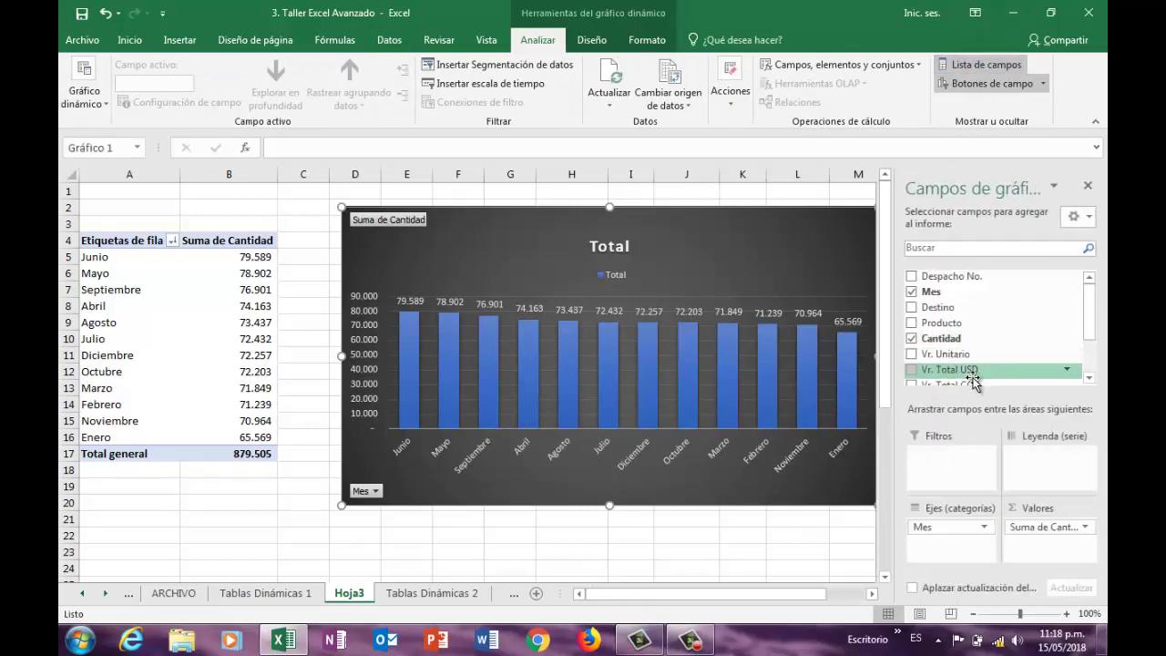
{"action": "left_click", "coordinate": [912, 338]}
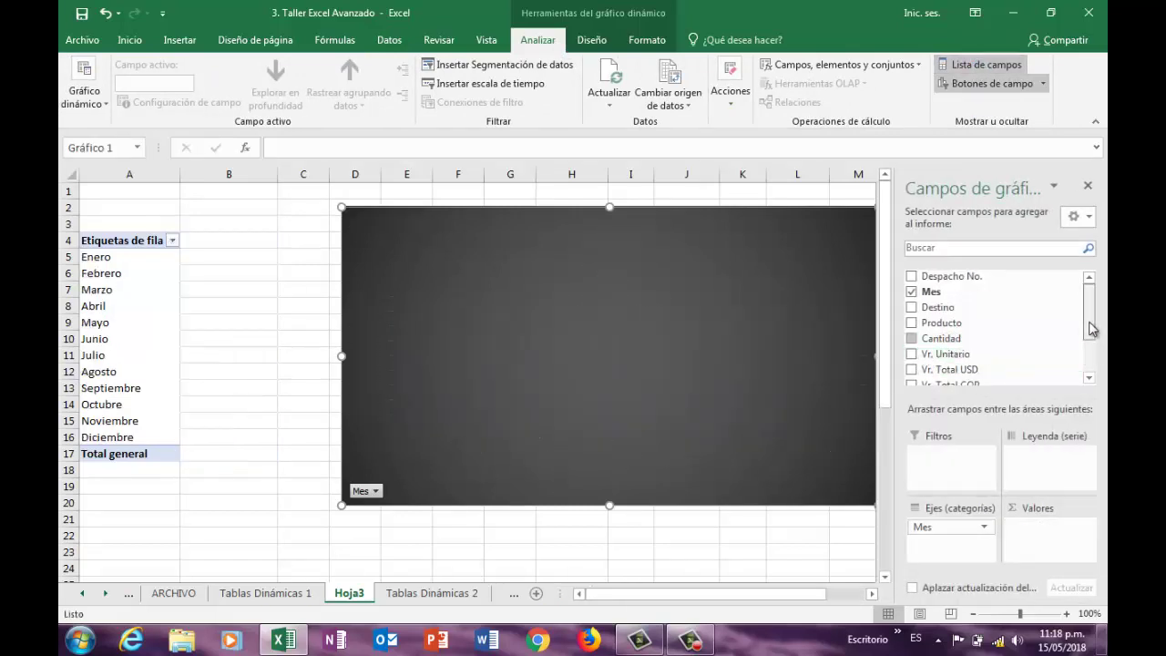
{"action": "left_click", "coordinate": [1093, 352]}
{"action": "left_click_drag", "start_coordinate": [966, 310], "coordinate": [1052, 553]}
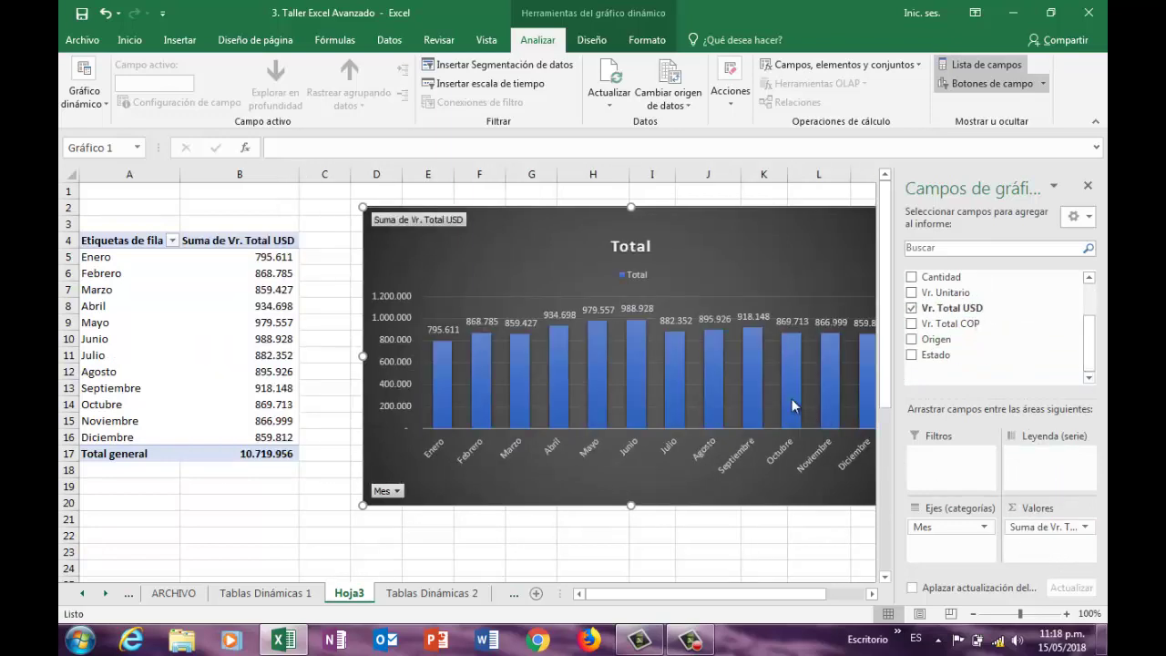
Step: Sort the months by Suma de Vr. Total USD from largest to smallest and hide the field list
{"action": "left_click", "coordinate": [266, 290]}
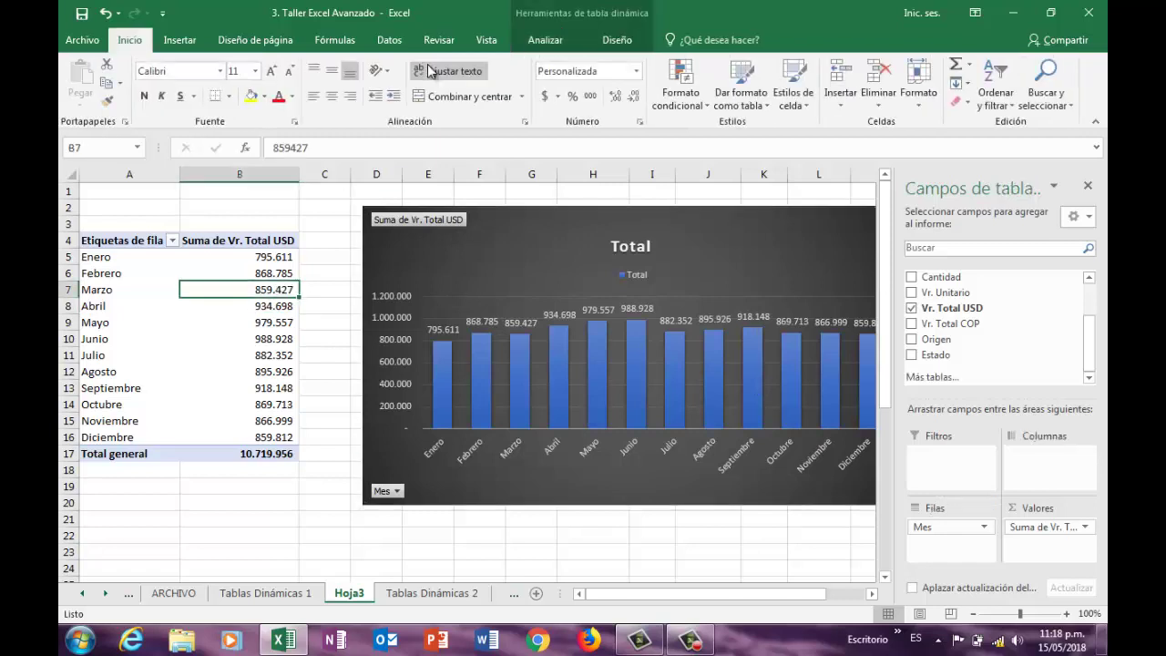
{"action": "left_click", "coordinate": [389, 40]}
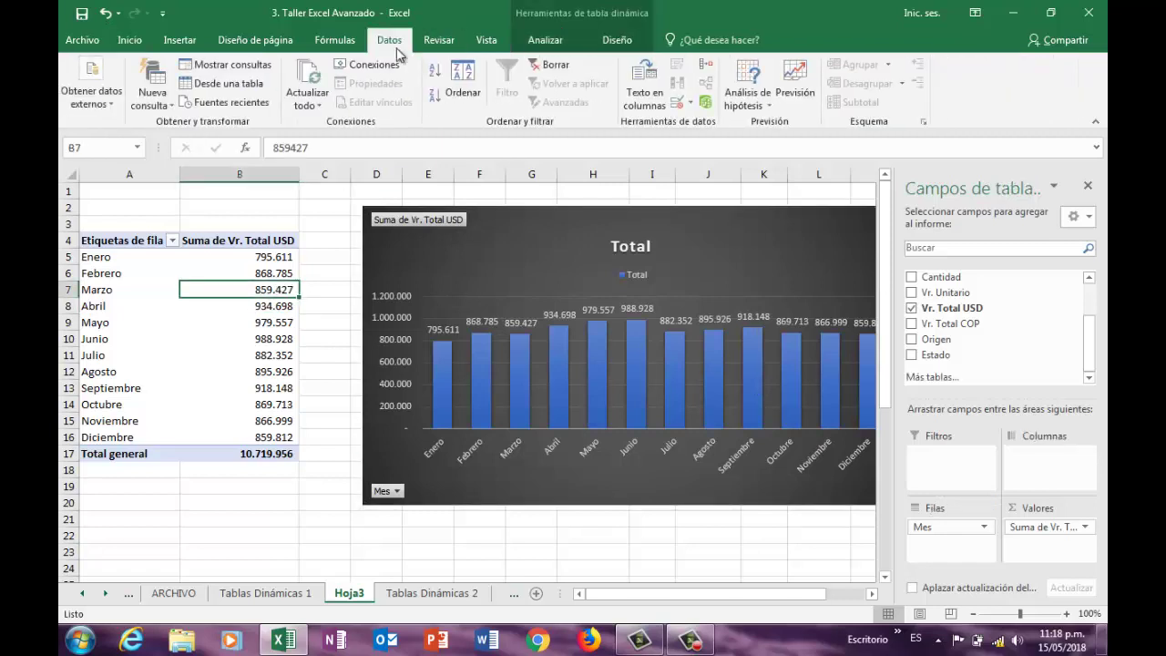
{"action": "left_click", "coordinate": [435, 95]}
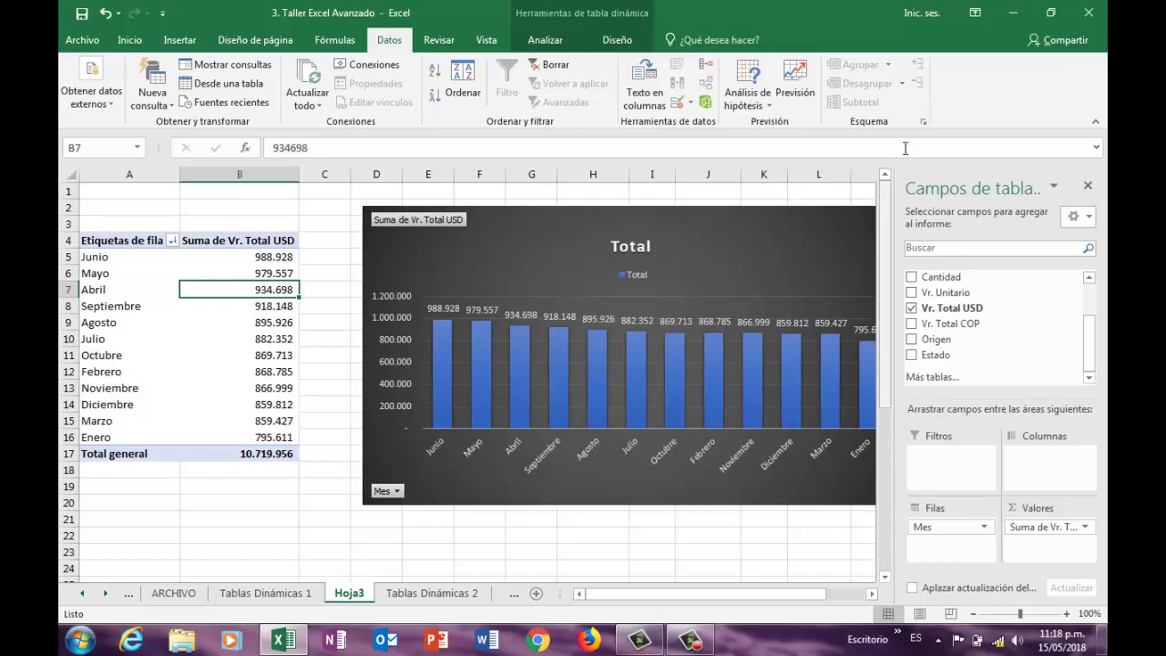
{"action": "left_click", "coordinate": [1090, 184]}
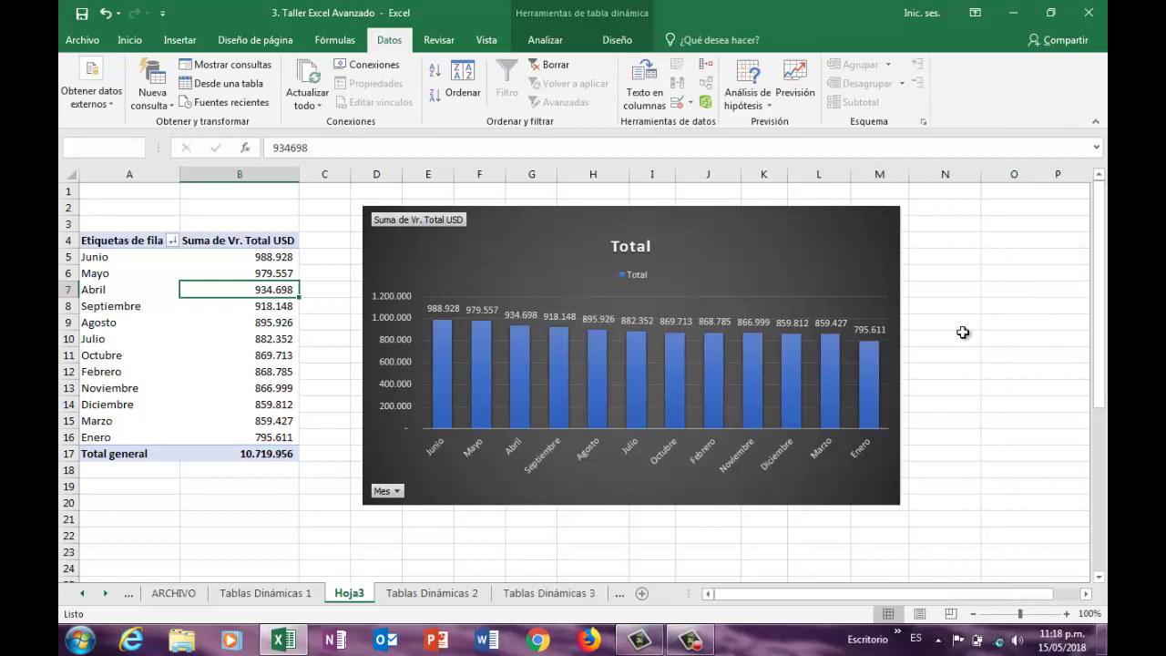
Step: Redisplay the chart's field list, move Mes from the category axis to the report filters, and filter it to Junio
{"action": "left_click", "coordinate": [861, 262]}
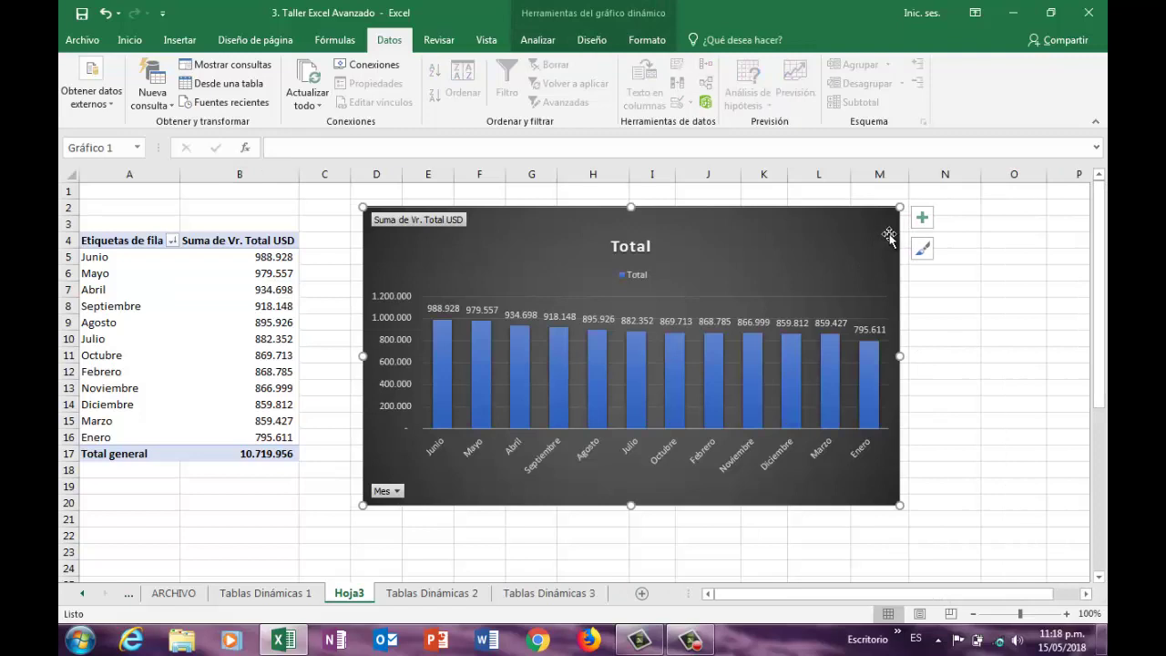
{"action": "left_click", "coordinate": [537, 40]}
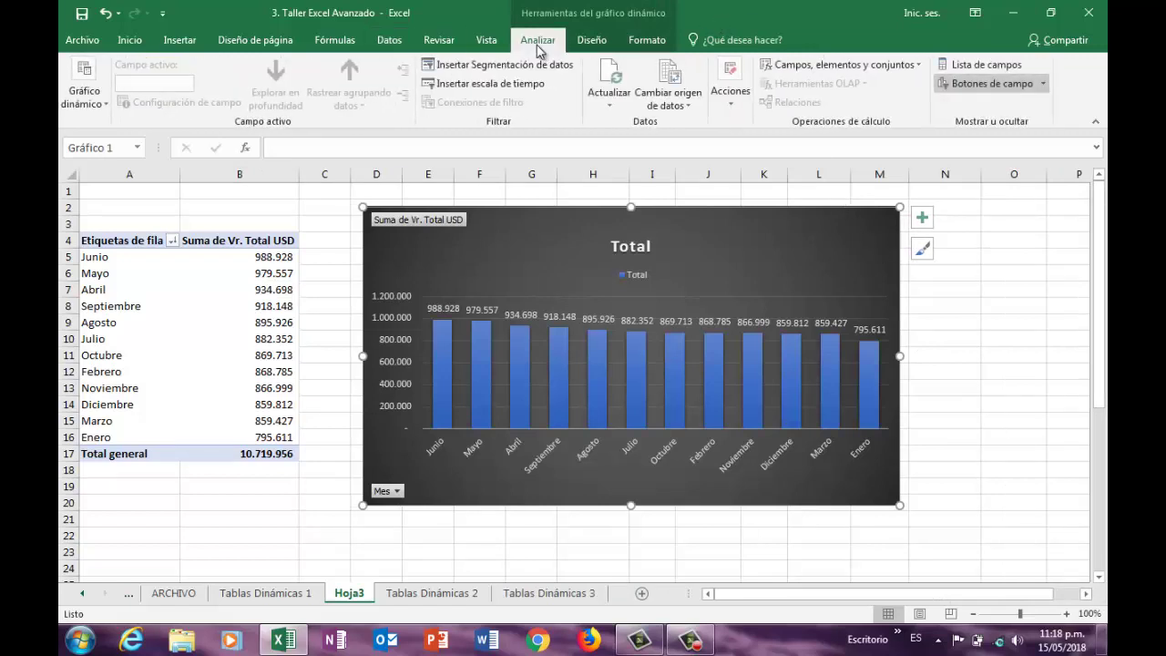
{"action": "left_click", "coordinate": [984, 64]}
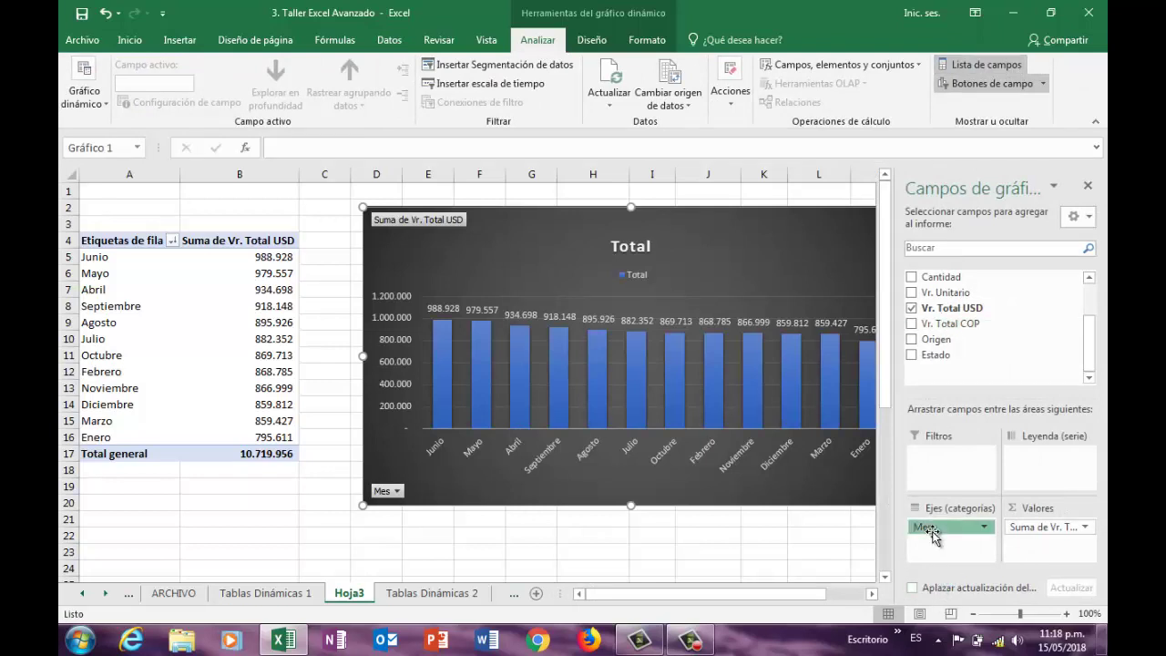
{"action": "left_click_drag", "start_coordinate": [934, 538], "coordinate": [937, 474]}
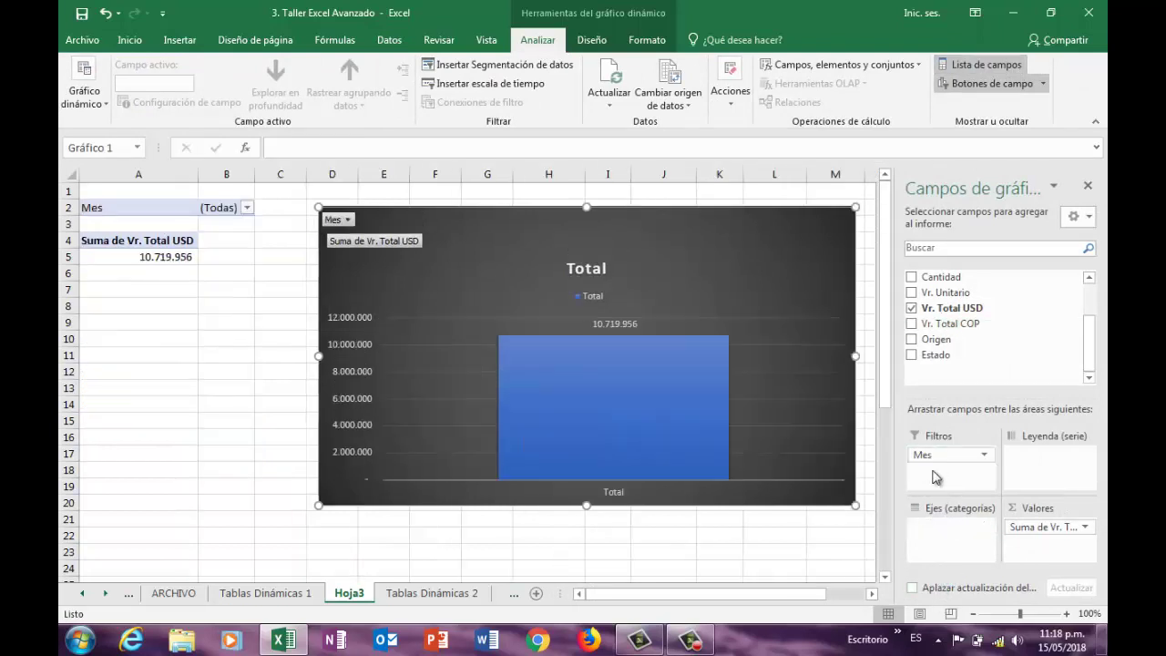
{"action": "left_click", "coordinate": [349, 221]}
{"action": "left_click", "coordinate": [186, 327]}
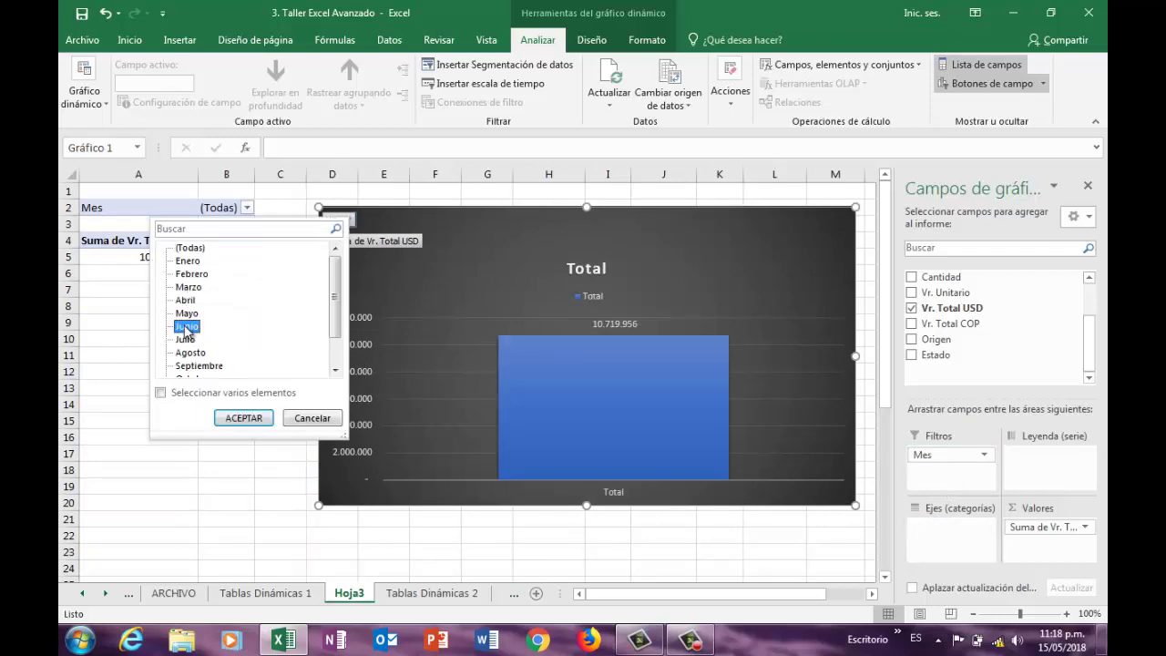
{"action": "left_click", "coordinate": [239, 417]}
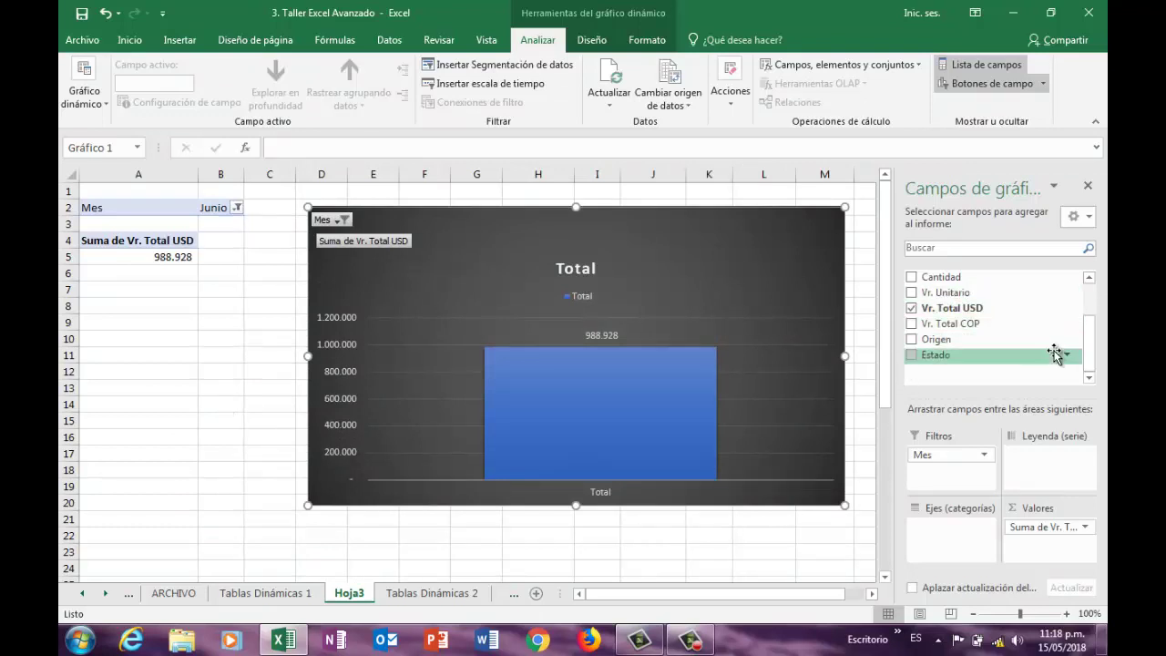
Step: Add Destino as the chart's category axis and hide the field list
{"action": "left_click_drag", "start_coordinate": [1099, 346], "coordinate": [1097, 310]}
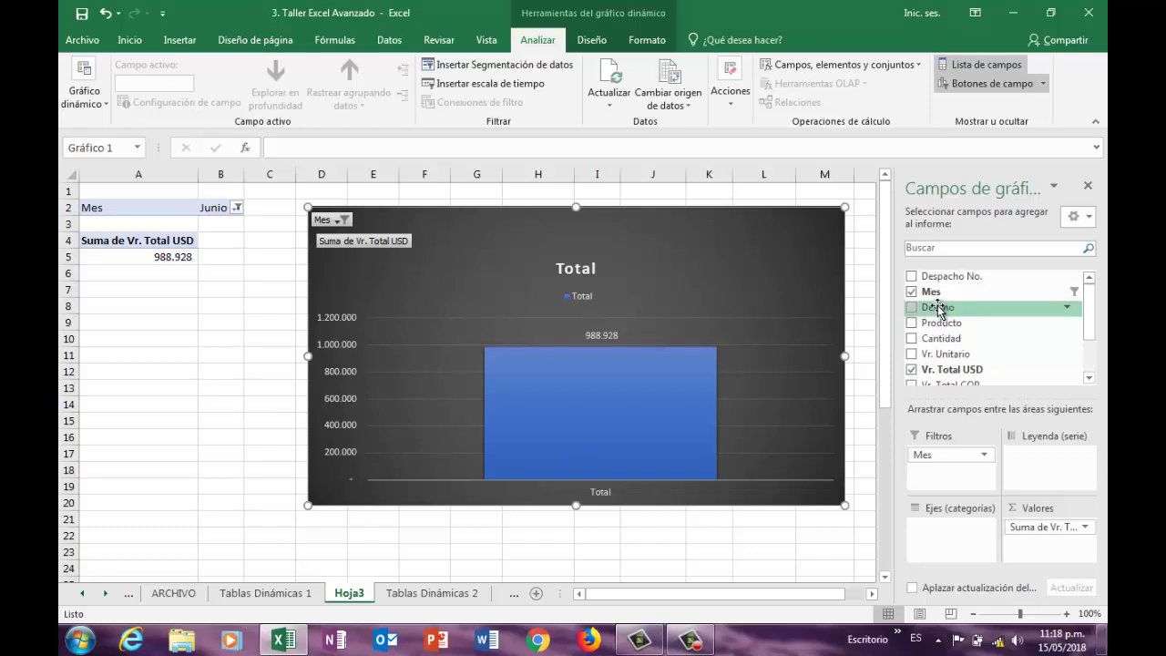
{"action": "left_click_drag", "start_coordinate": [937, 307], "coordinate": [958, 530]}
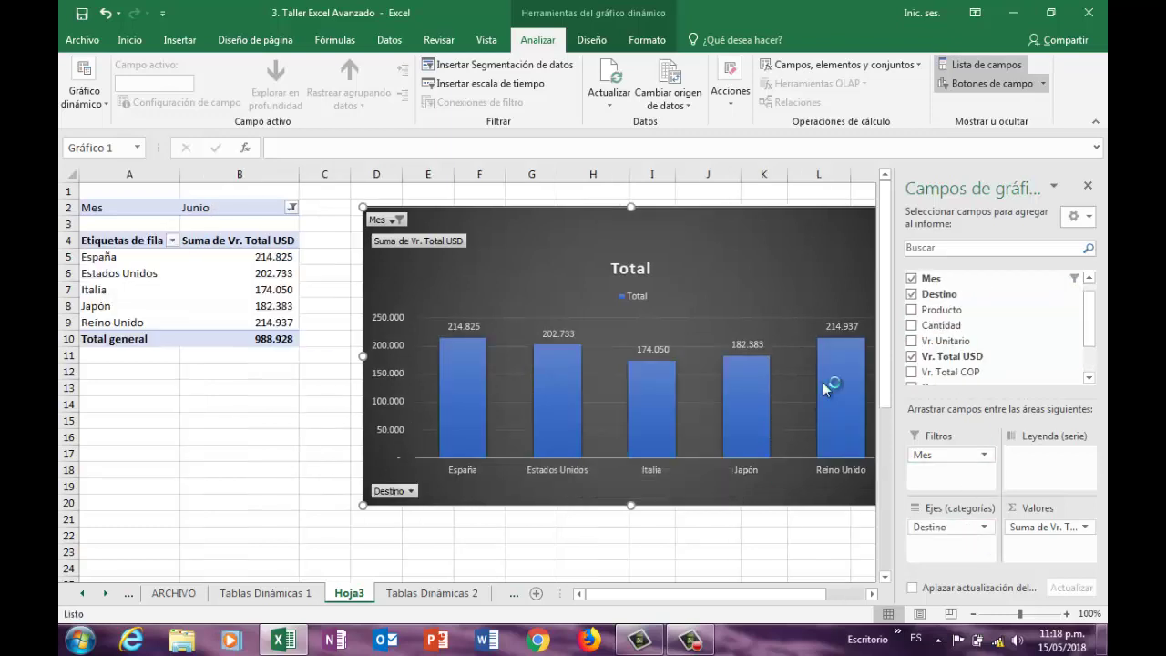
{"action": "mouse_move", "coordinate": [825, 389]}
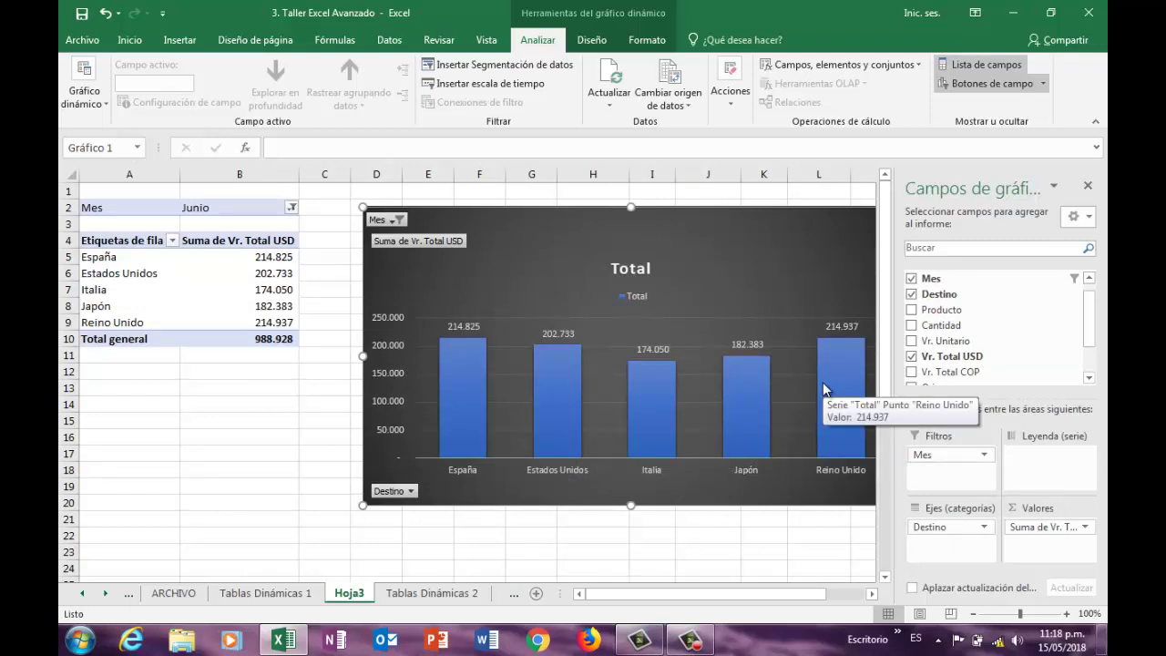
{"action": "mouse_move", "coordinate": [454, 423]}
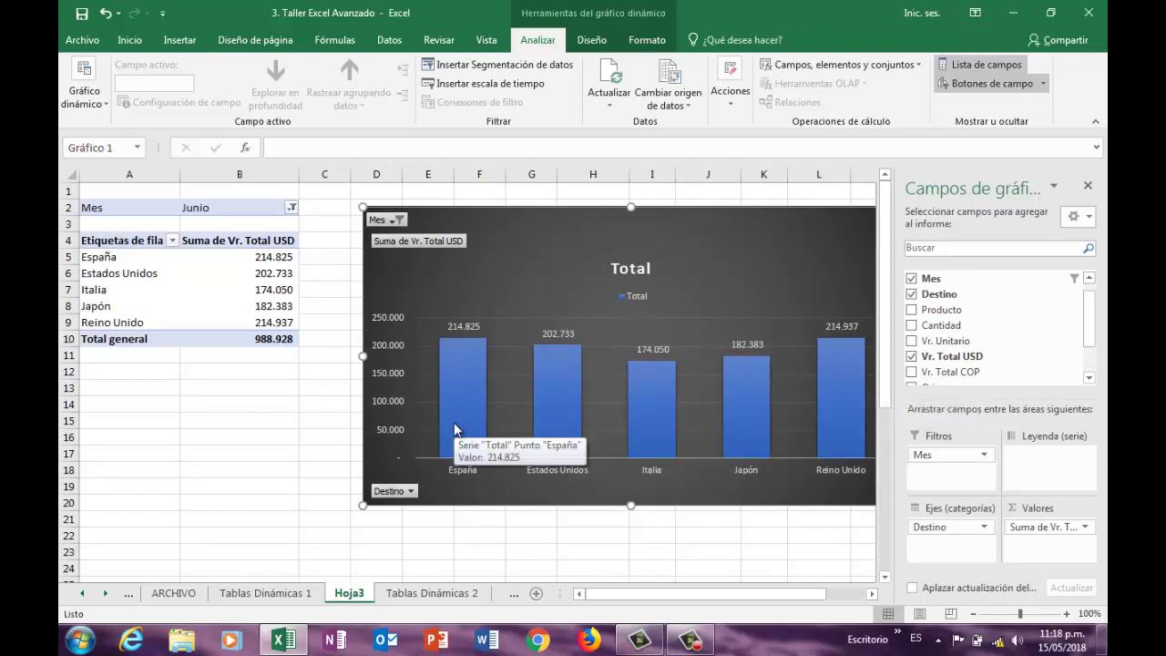
{"action": "left_click", "coordinate": [1088, 187]}
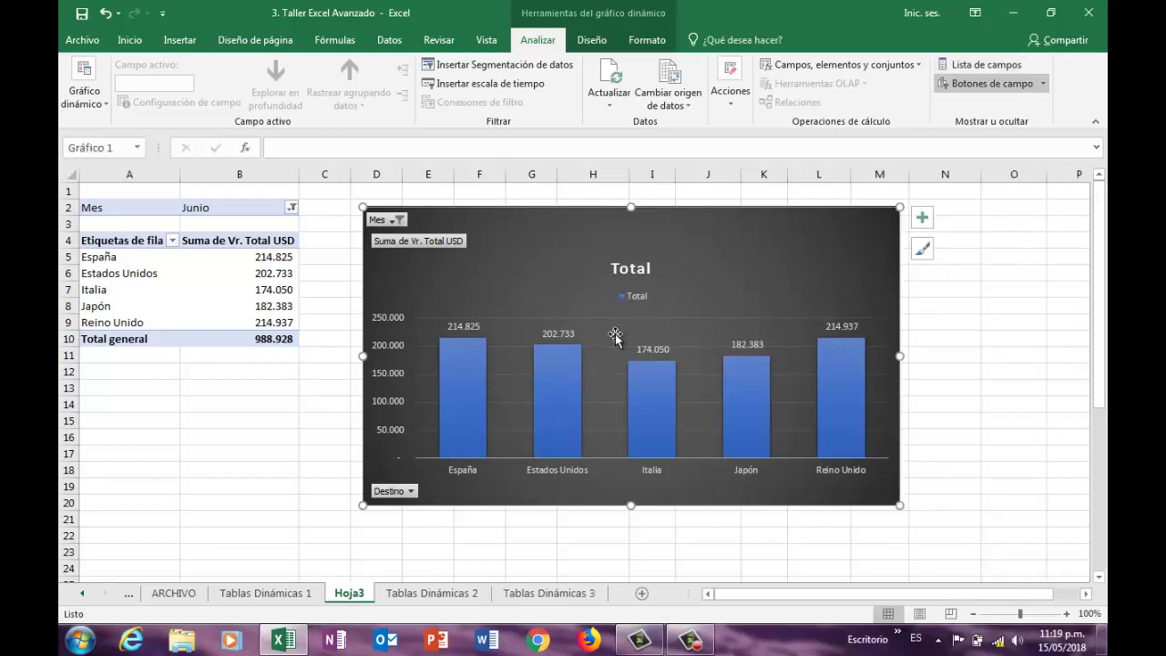
Step: Examine the school records on the Tablas Dinámicas 3 sheet down to the last row
{"action": "left_click", "coordinate": [547, 594]}
{"action": "left_click", "coordinate": [262, 369]}
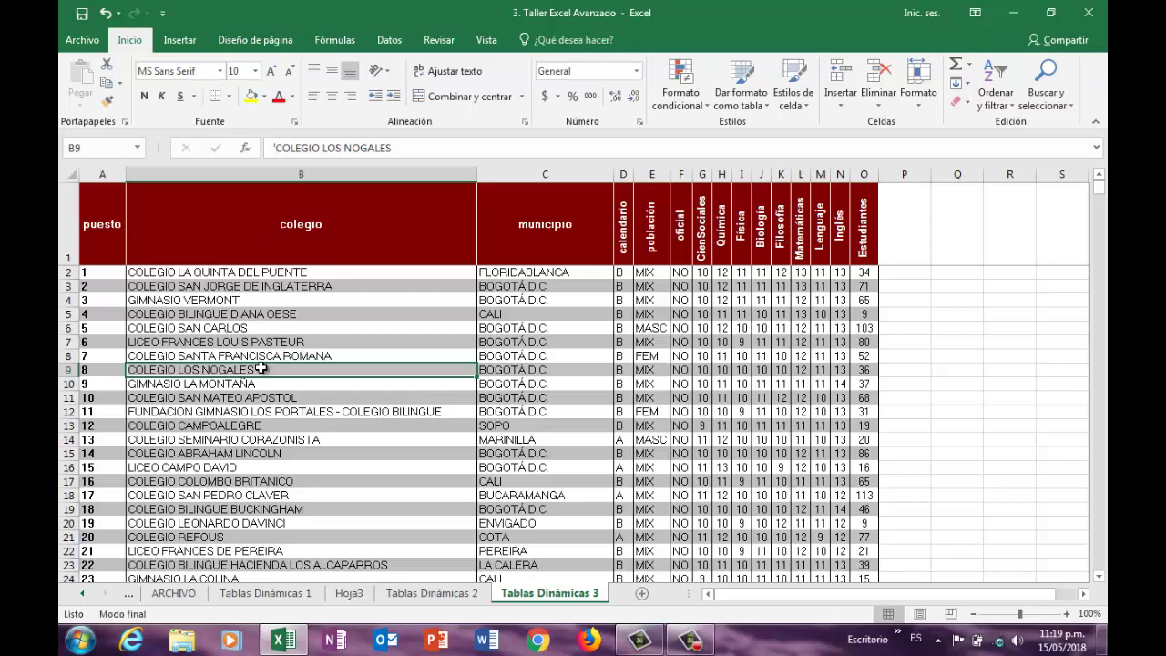
{"action": "key", "text": "ctrl+Down"}
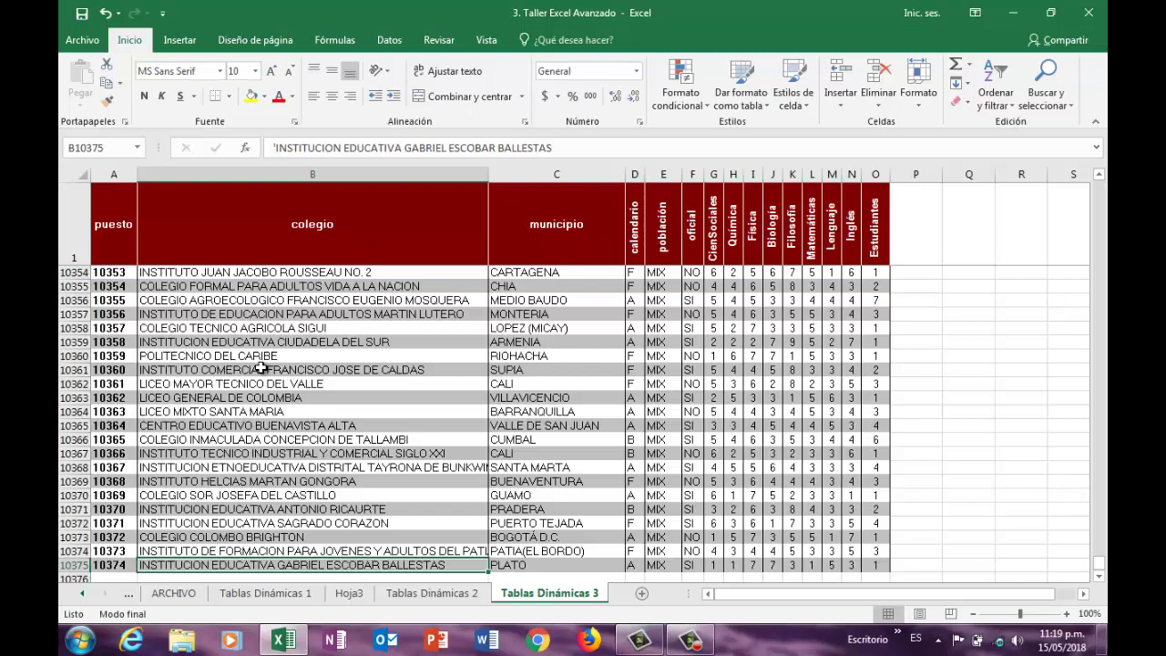
Step: Create a pivot table from the school records on the Tablas Dinámicas 3 sheet, placed on a new worksheet
{"action": "key", "text": "Up"}
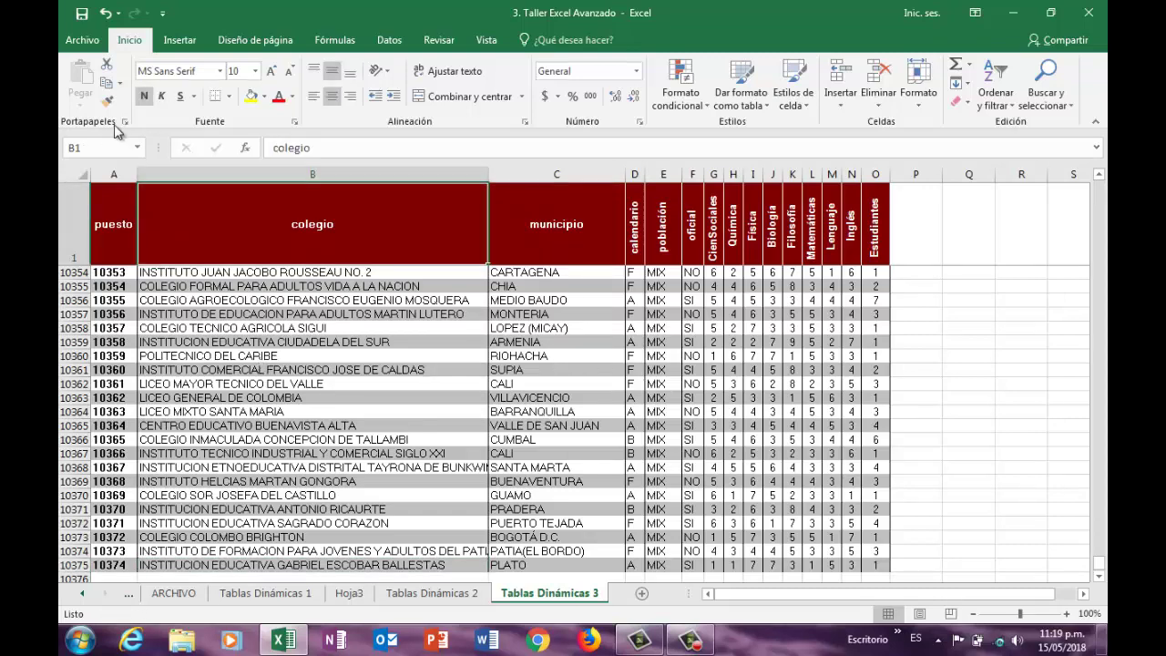
{"action": "left_click", "coordinate": [186, 480]}
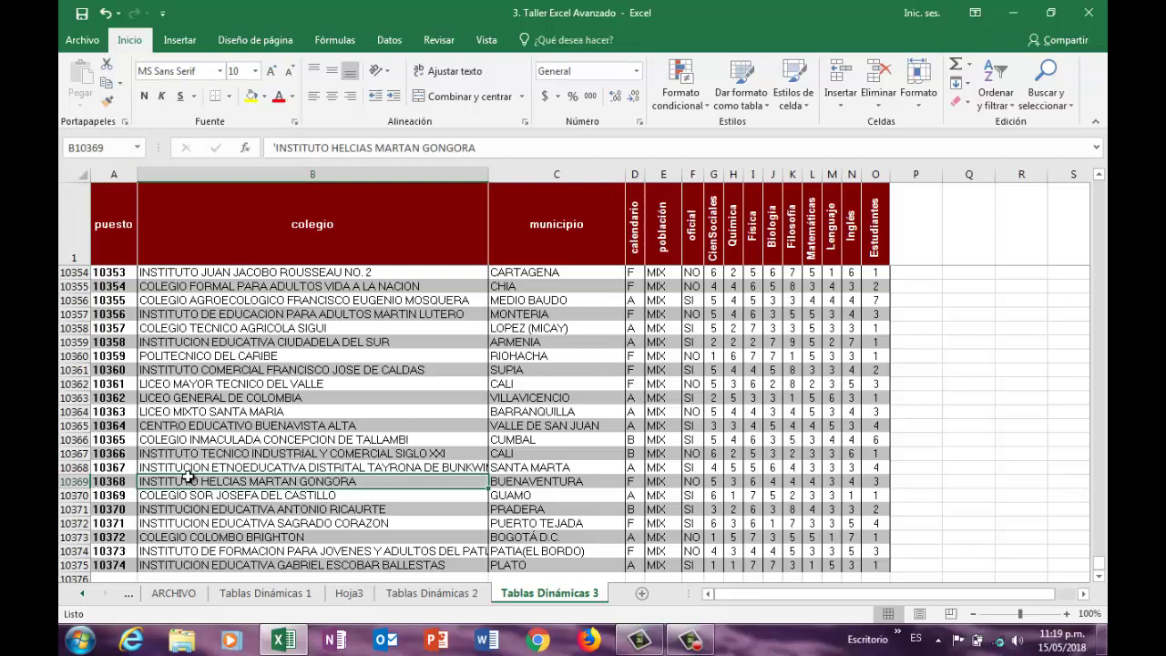
{"action": "key", "text": "Up"}
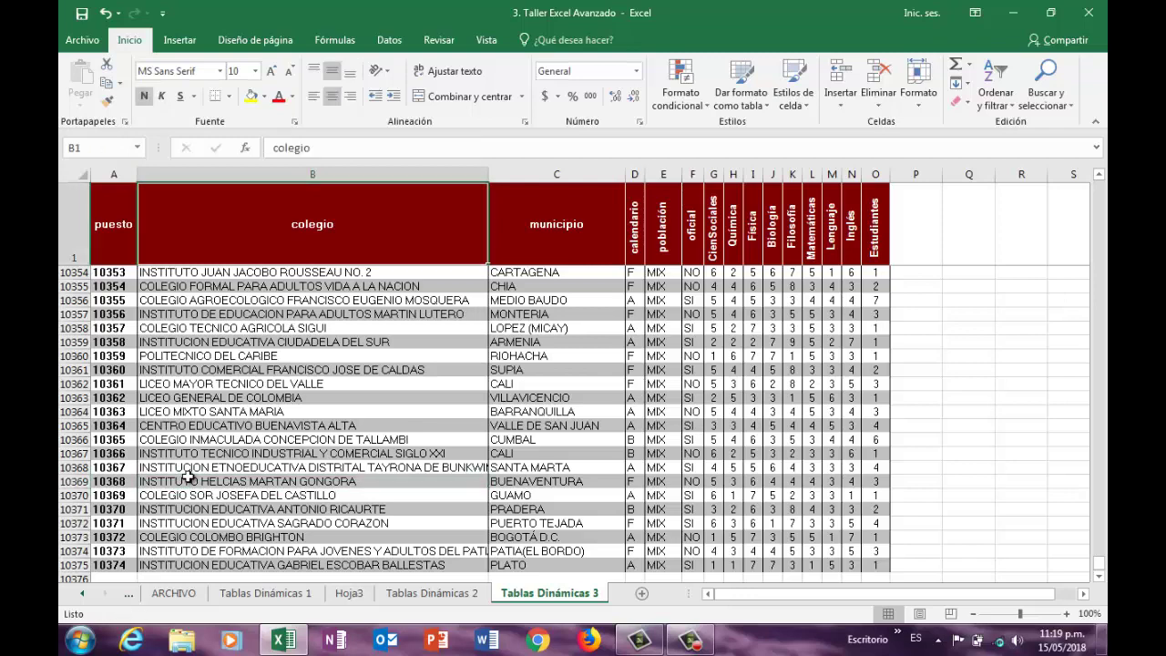
{"action": "key", "text": "ctrl+Home"}
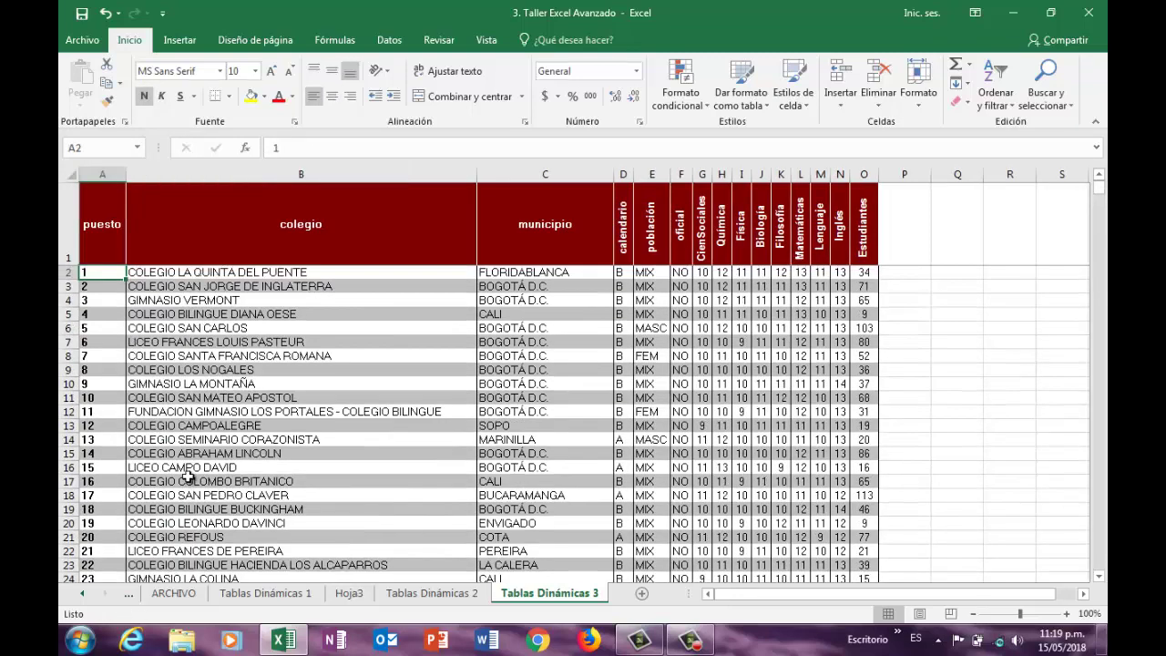
{"action": "left_click", "coordinate": [301, 342]}
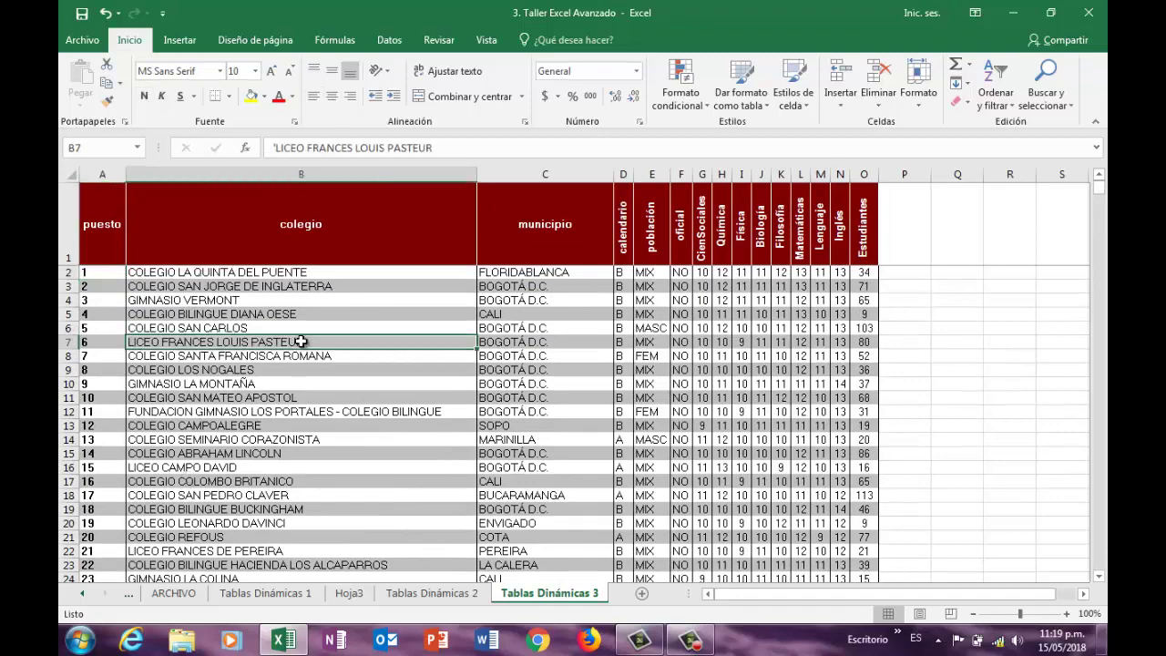
{"action": "left_click", "coordinate": [180, 41]}
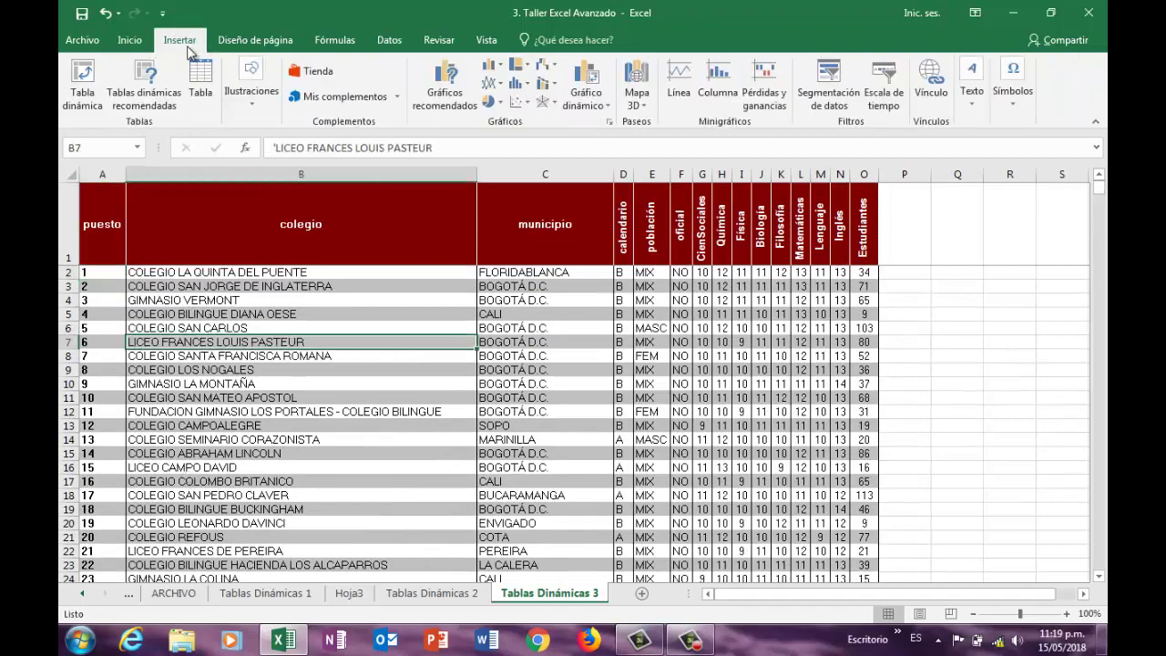
{"action": "left_click", "coordinate": [90, 82]}
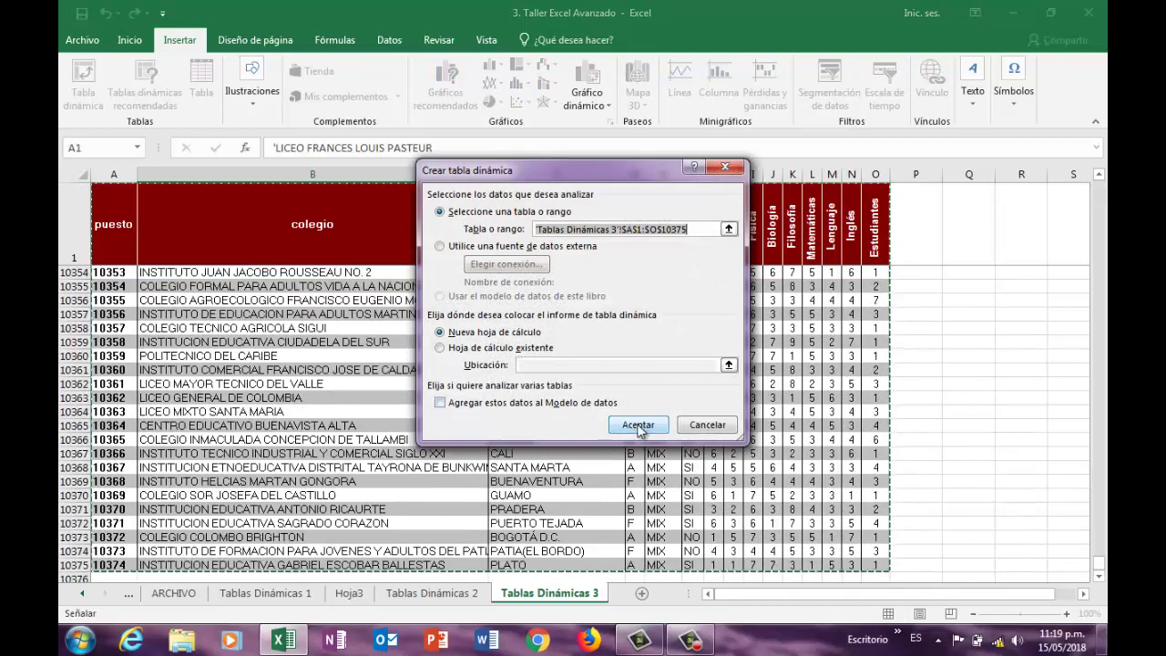
{"action": "left_click", "coordinate": [638, 427]}
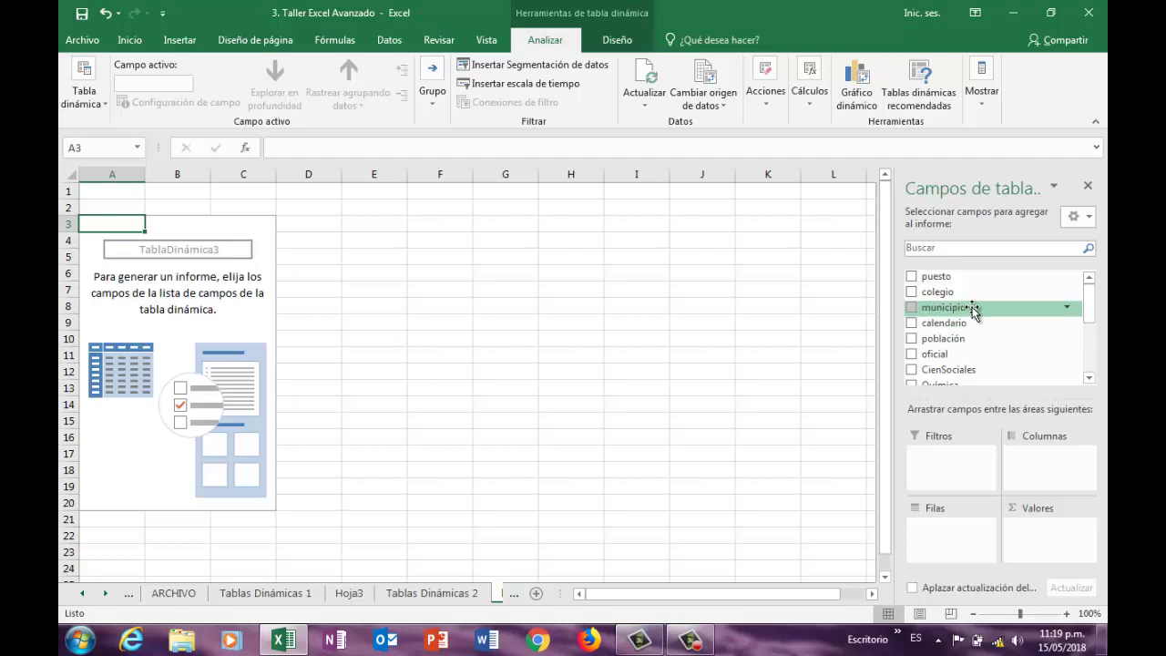
Step: Add Química to the pivot table's values and insert a clustered column pivot chart
{"action": "left_click", "coordinate": [1089, 378]}
{"action": "left_click", "coordinate": [1089, 378]}
{"action": "left_click", "coordinate": [1089, 378]}
{"action": "left_click", "coordinate": [1089, 378]}
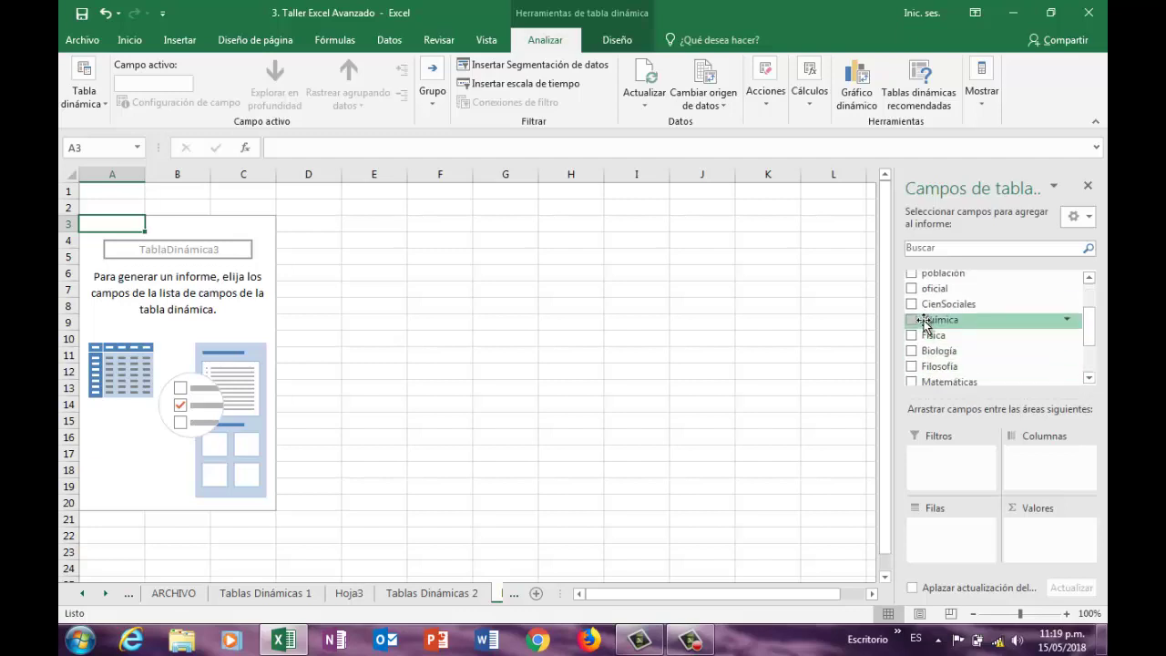
{"action": "left_click_drag", "start_coordinate": [924, 319], "coordinate": [1030, 551]}
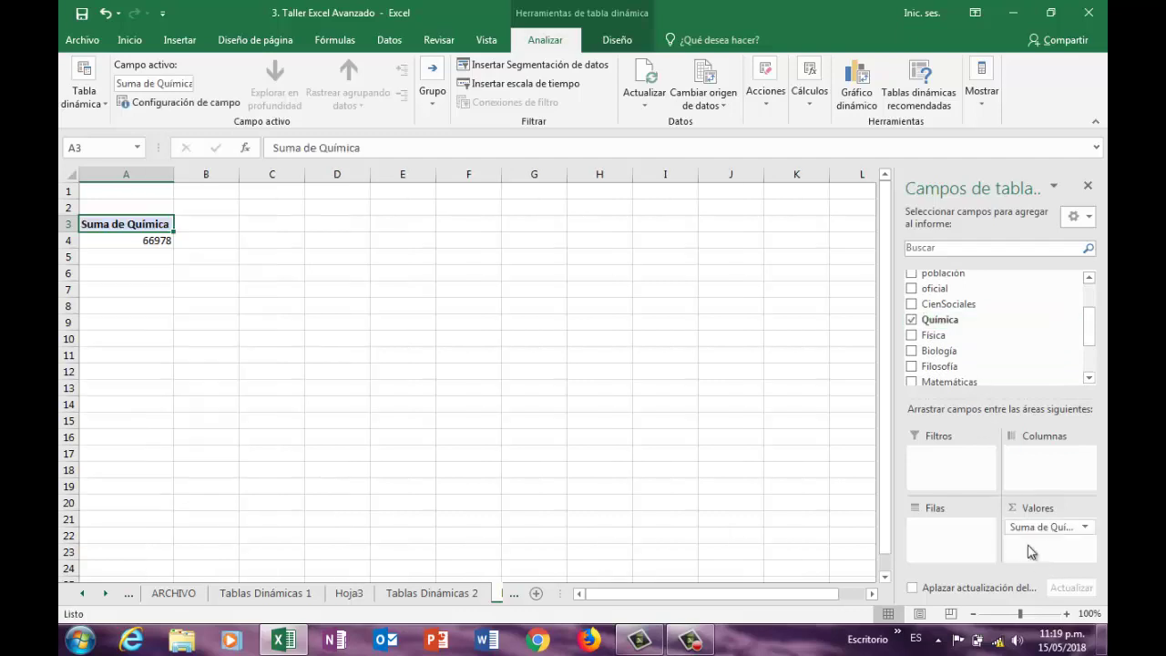
{"action": "left_click", "coordinate": [857, 80]}
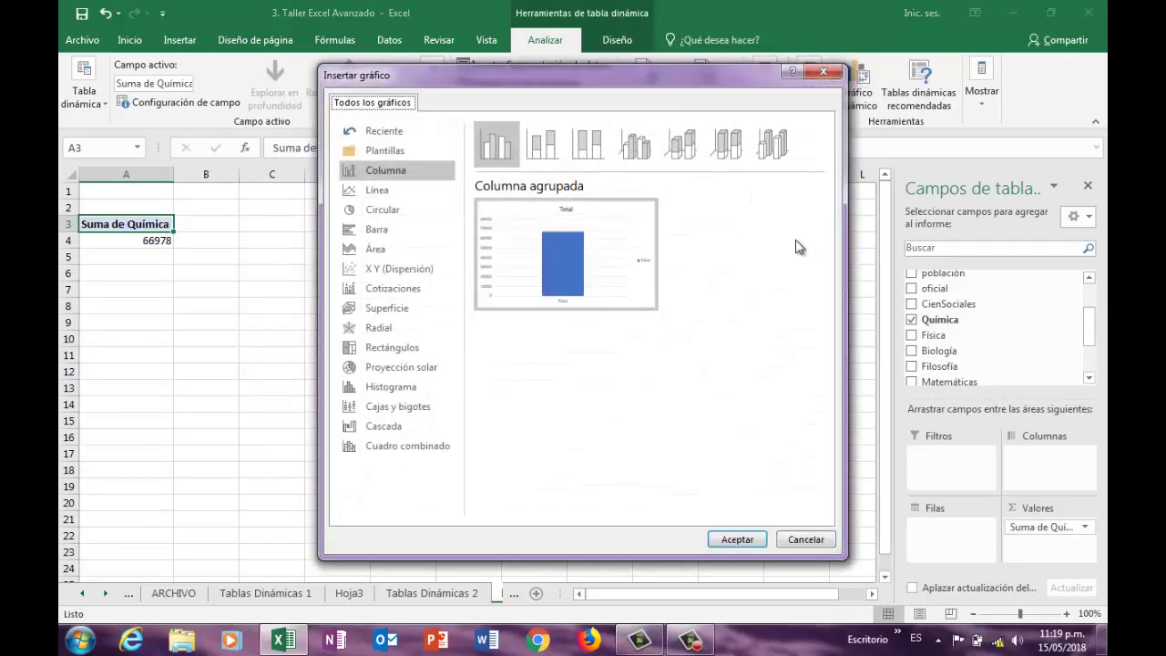
{"action": "left_click", "coordinate": [739, 539]}
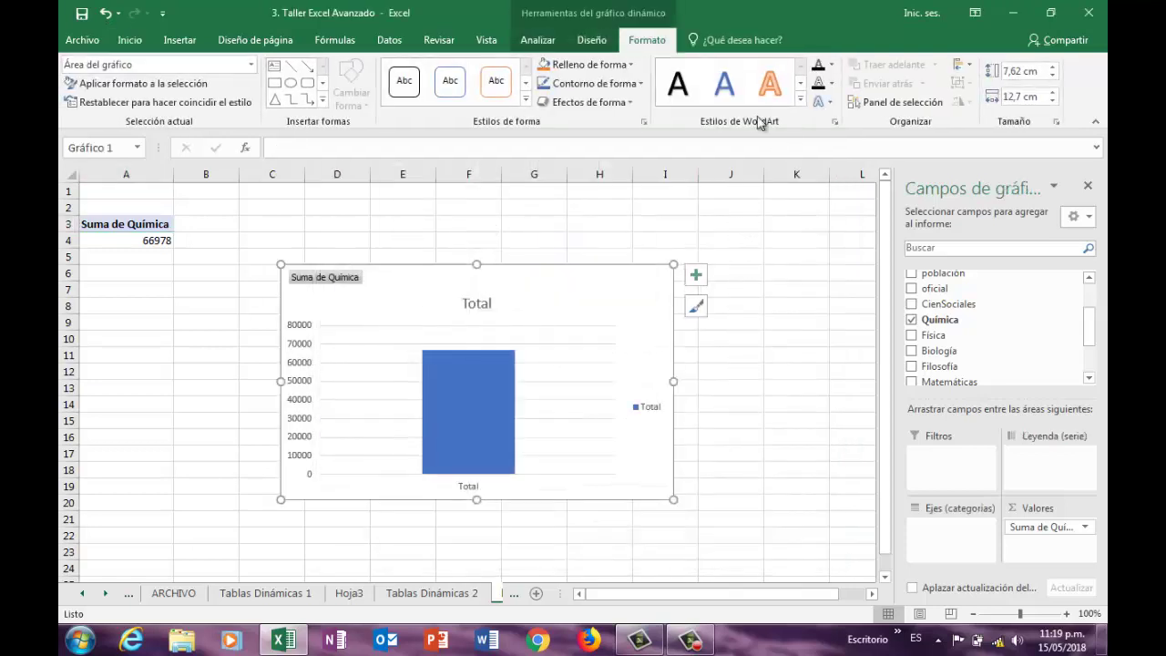
Step: Apply the dark gradient style with a solid blue column to the chart and turn on its data labels
{"action": "left_click", "coordinate": [588, 42]}
{"action": "left_click", "coordinate": [540, 42]}
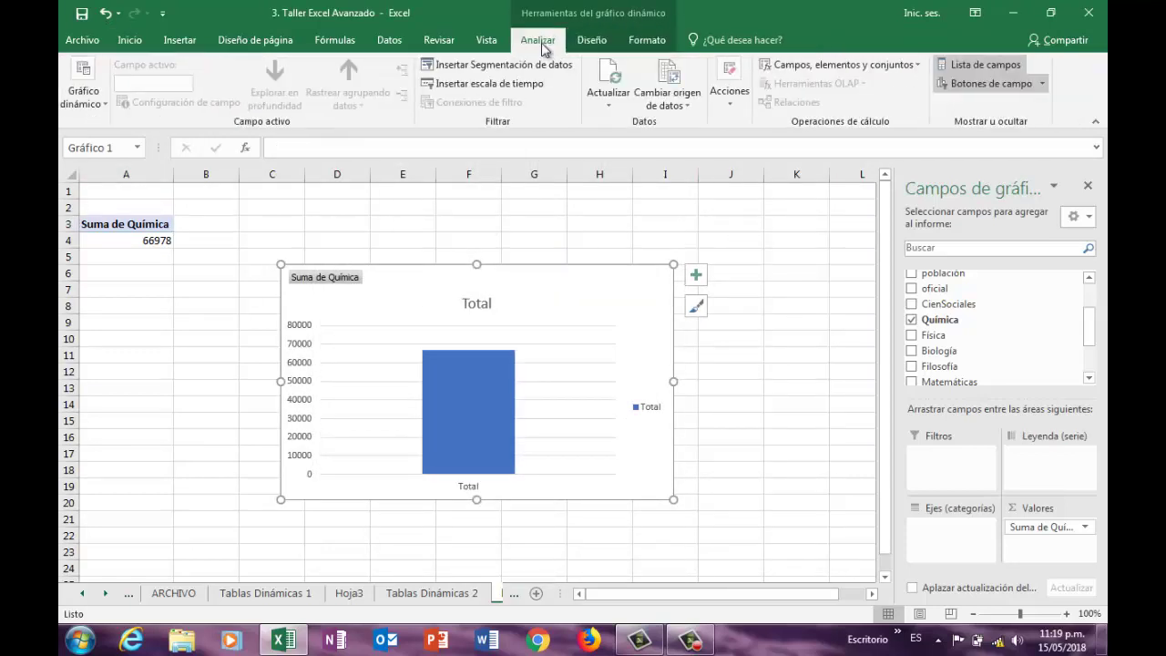
{"action": "left_click", "coordinate": [587, 44]}
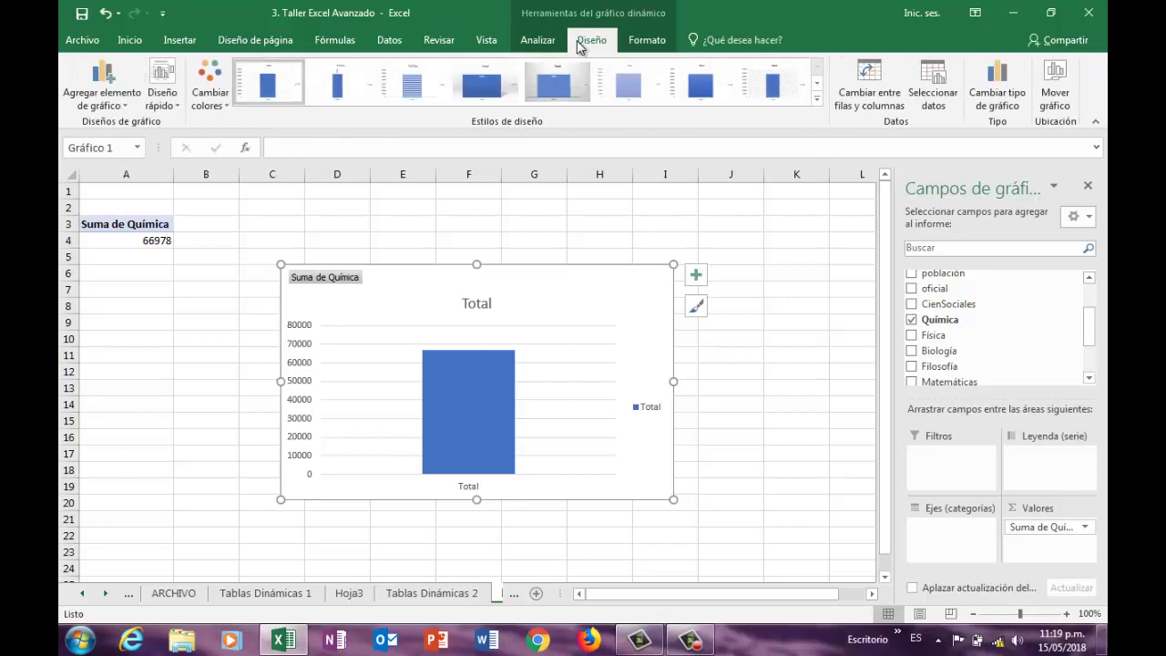
{"action": "left_click", "coordinate": [817, 97]}
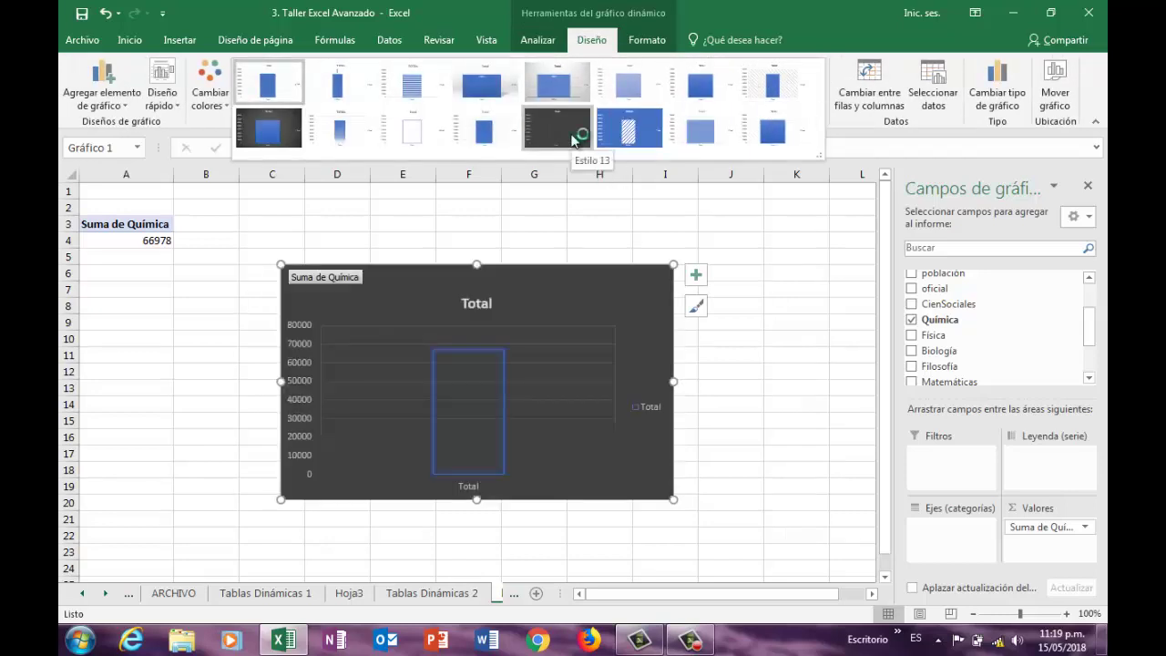
{"action": "left_click", "coordinate": [294, 134]}
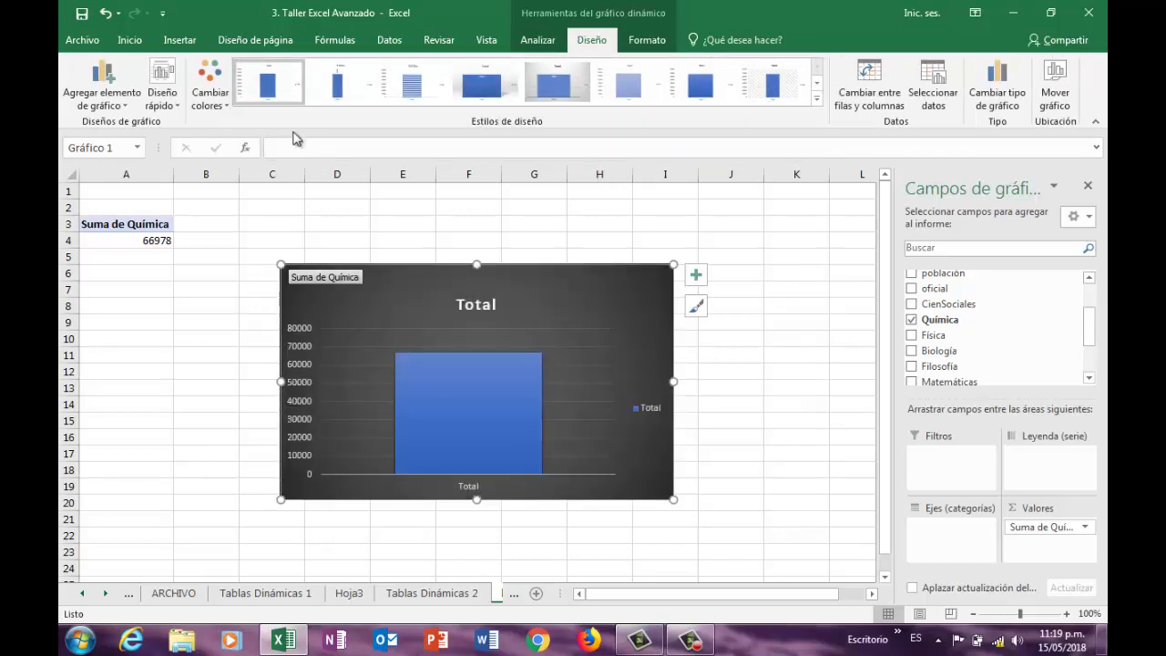
{"action": "left_click", "coordinate": [695, 276]}
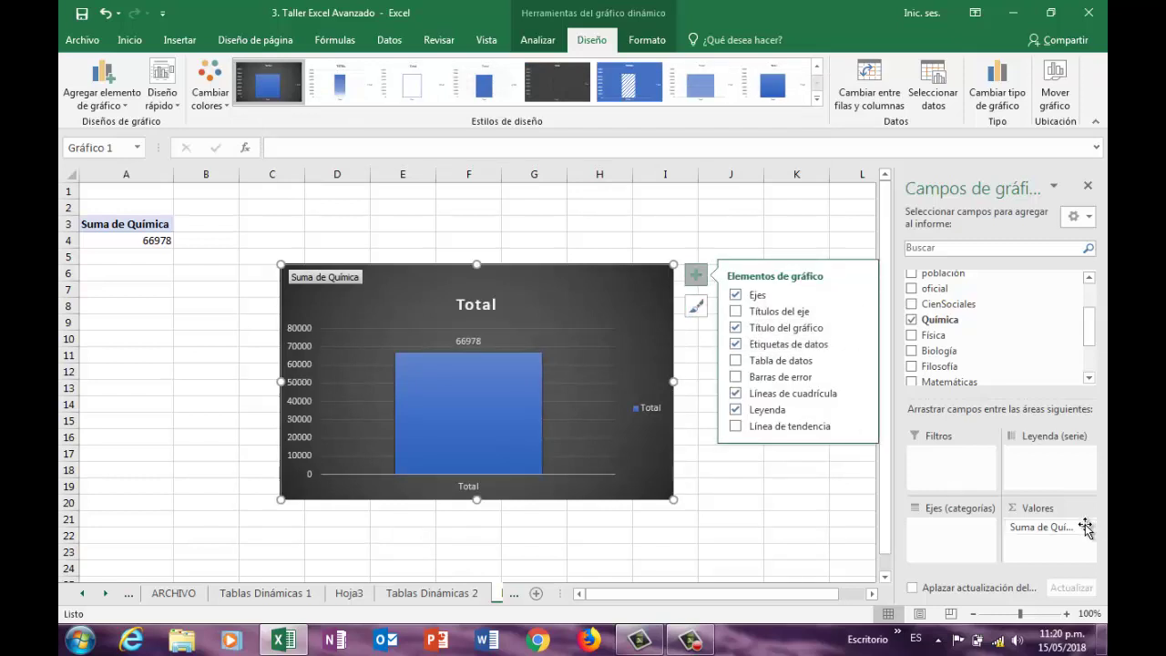
{"action": "left_click", "coordinate": [789, 227]}
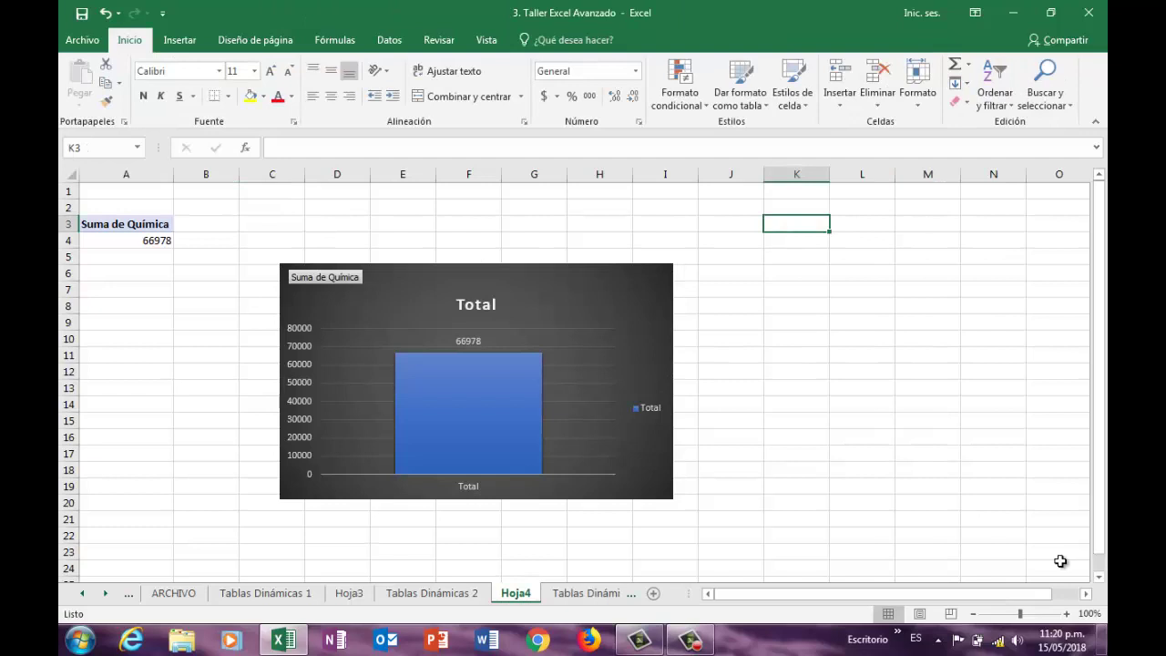
Step: Summarize the Química values by Promedio and format the average with thousands separators and two decimals
{"action": "left_click", "coordinate": [584, 345]}
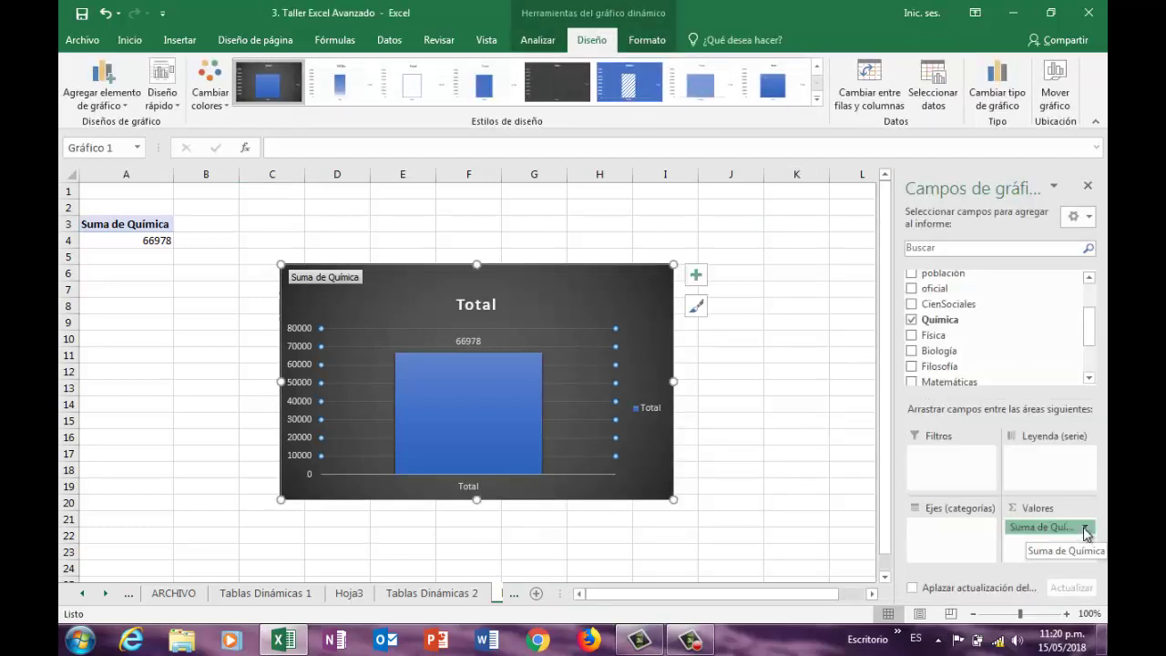
{"action": "left_click", "coordinate": [1083, 527]}
{"action": "left_click", "coordinate": [923, 516]}
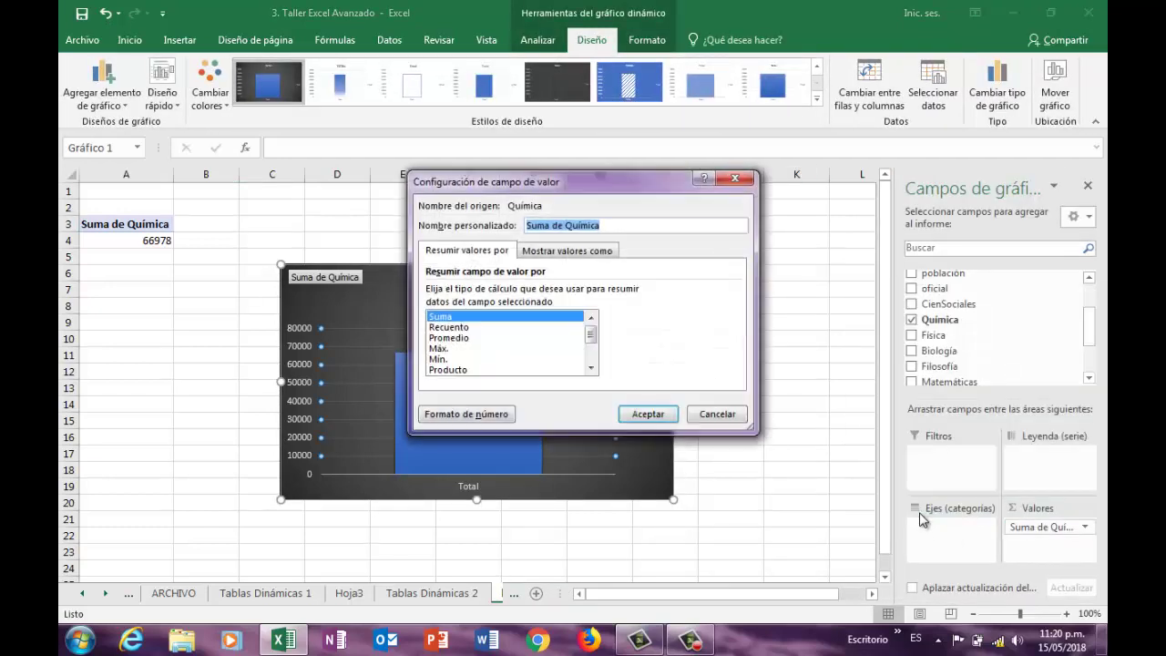
{"action": "left_click", "coordinate": [463, 338]}
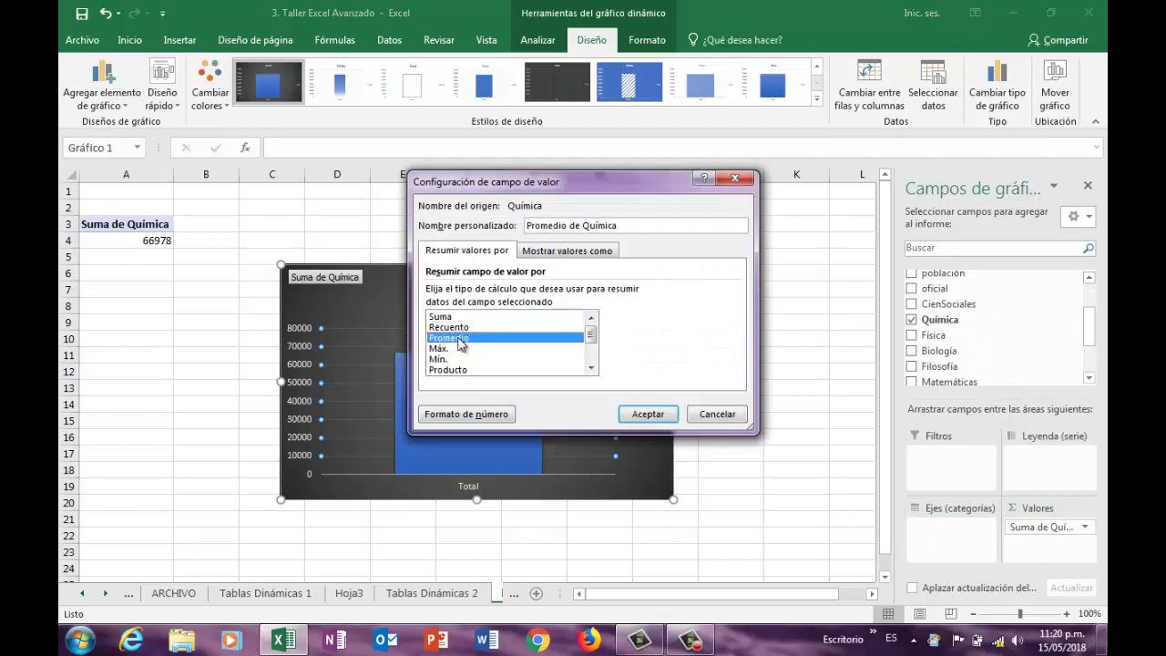
{"action": "left_click", "coordinate": [651, 417]}
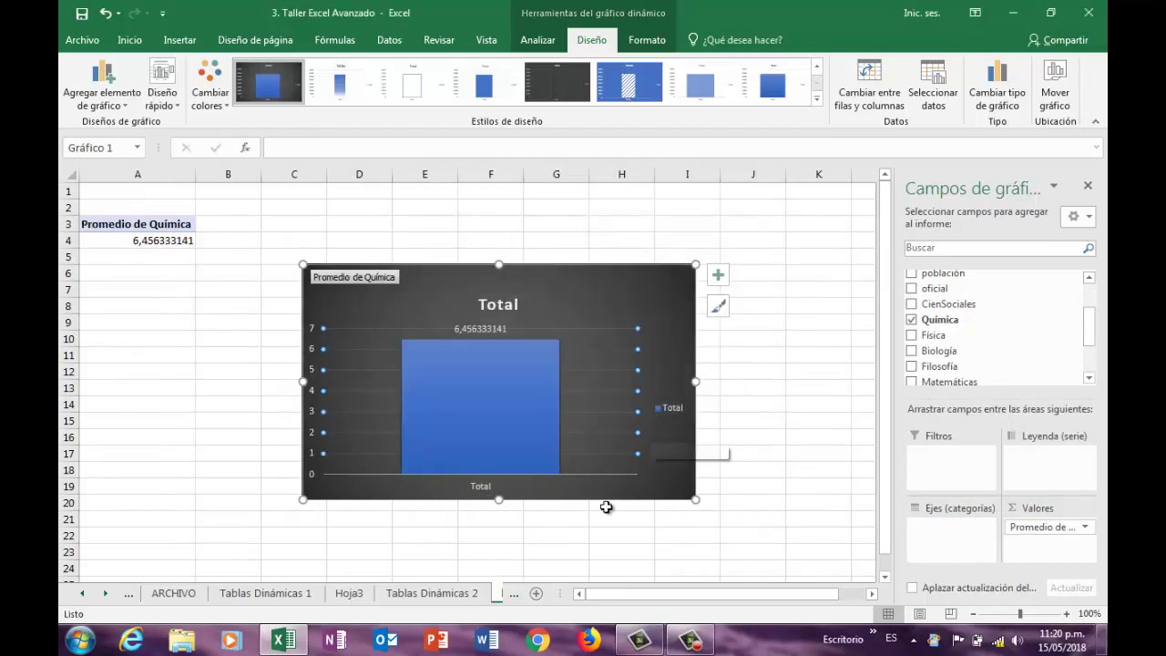
{"action": "left_click", "coordinate": [157, 243]}
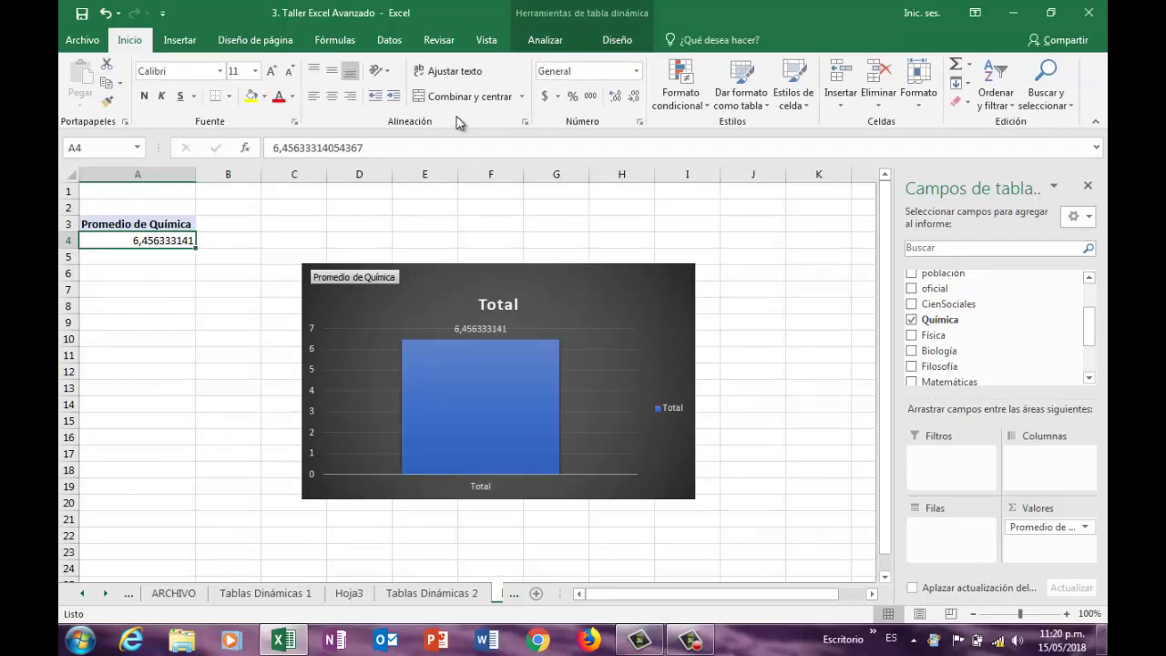
{"action": "left_click", "coordinate": [594, 96]}
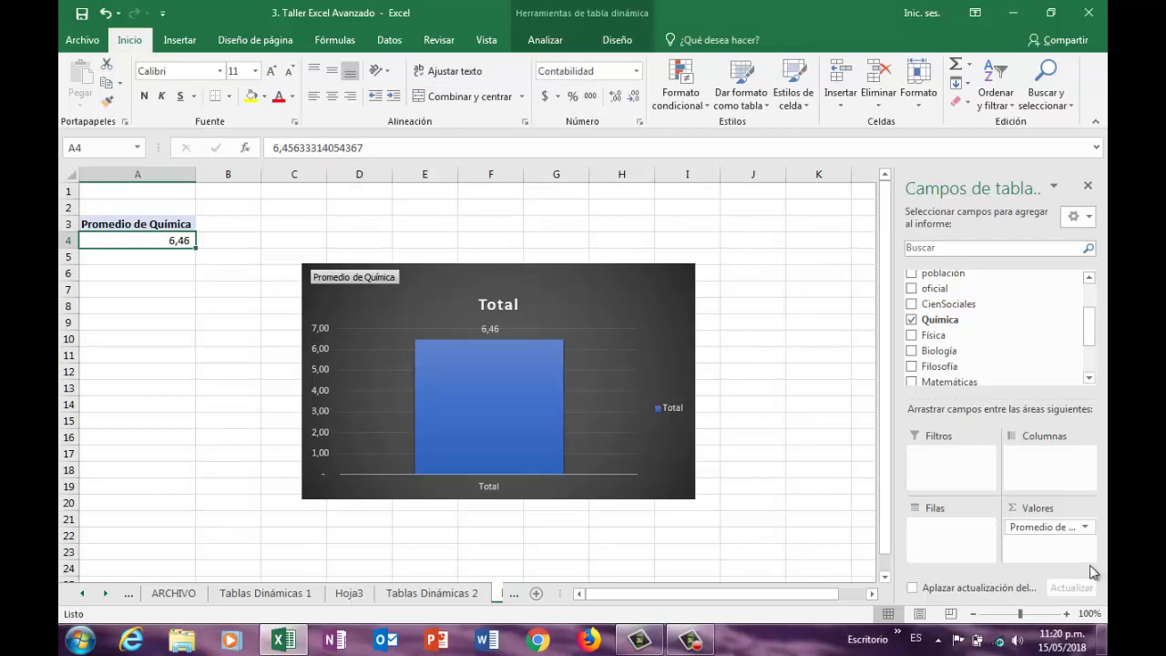
Step: Add municipio as the pivot table's row field, then move it to the report filters
{"action": "left_click_drag", "start_coordinate": [1089, 337], "coordinate": [1089, 312]}
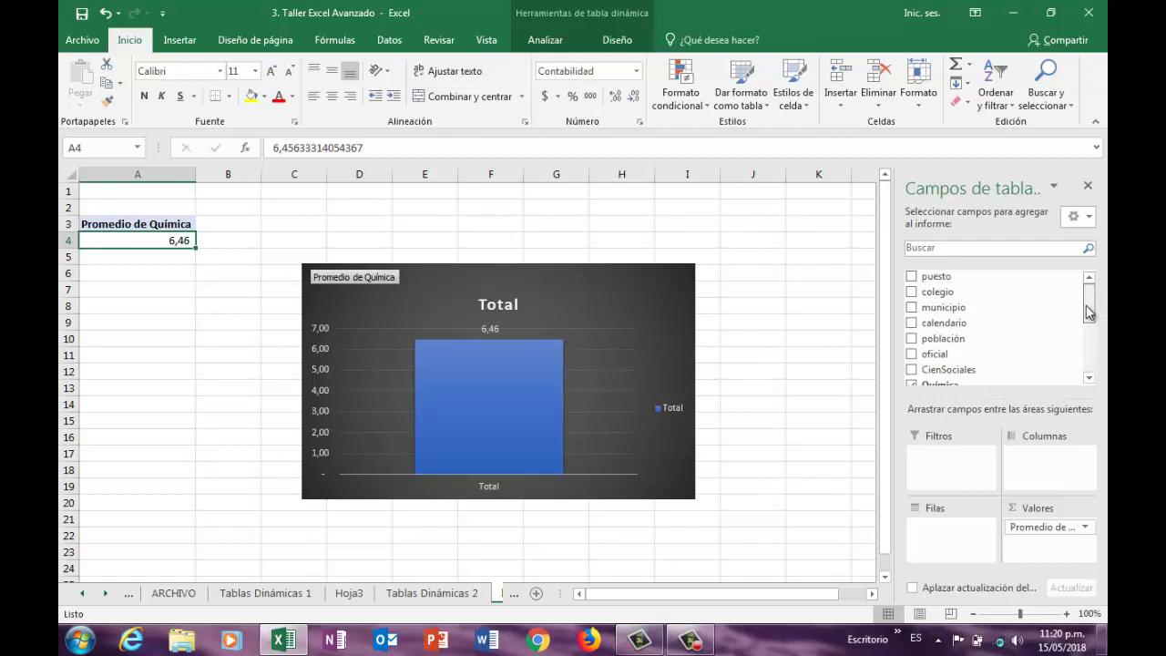
{"action": "left_click_drag", "start_coordinate": [957, 308], "coordinate": [950, 537]}
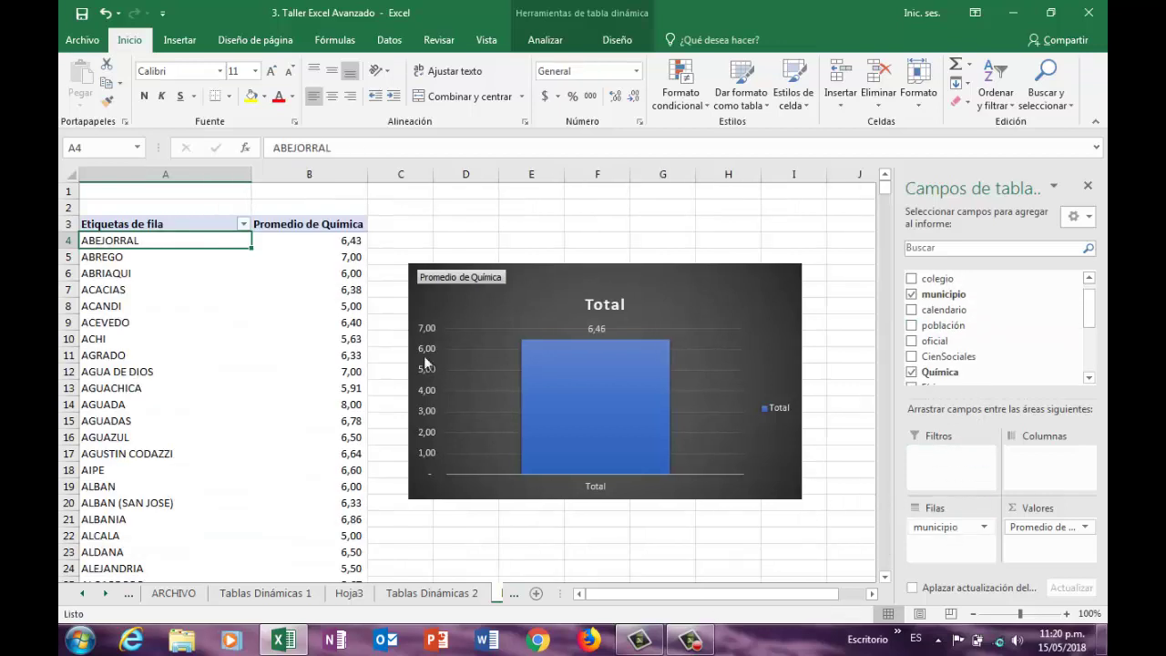
{"action": "left_click_drag", "start_coordinate": [931, 527], "coordinate": [941, 478]}
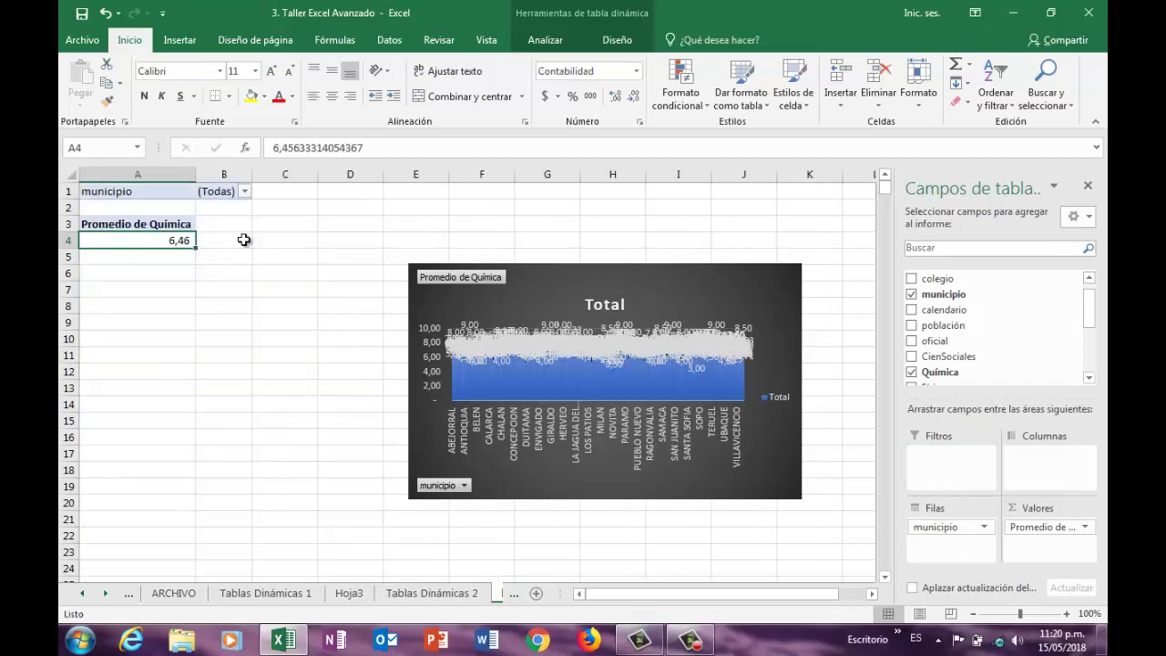
Step: Enable multiple selection in the municipio filter, clear all municipalities and filter the report to FUNZA only
{"action": "left_click", "coordinate": [244, 192]}
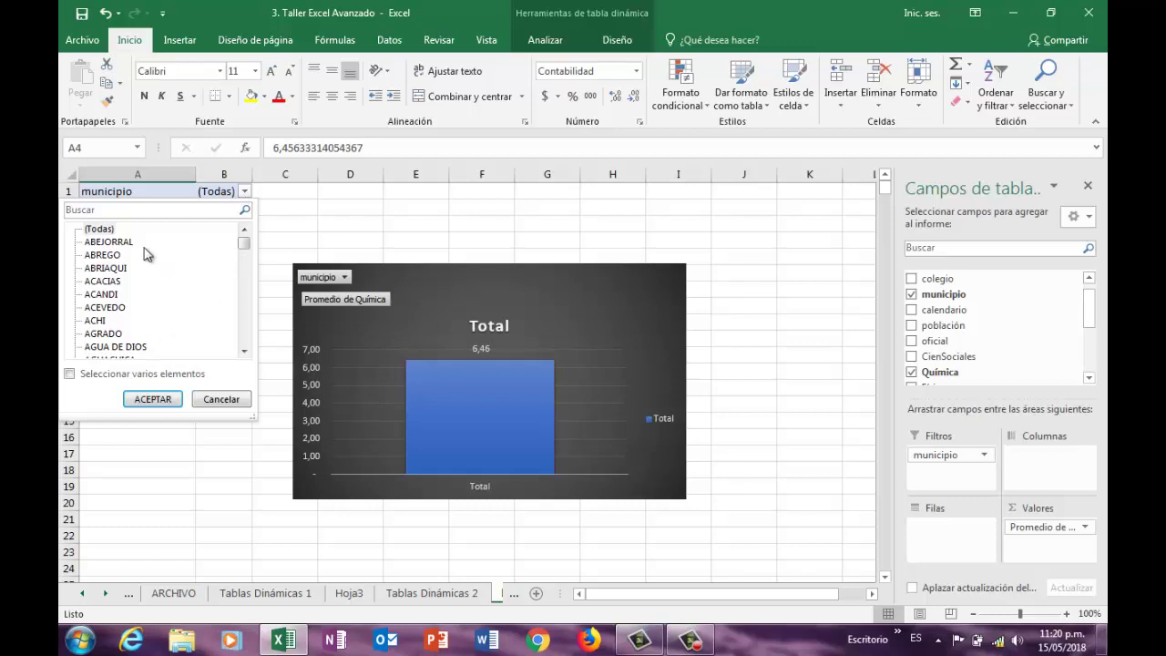
{"action": "left_click", "coordinate": [69, 375]}
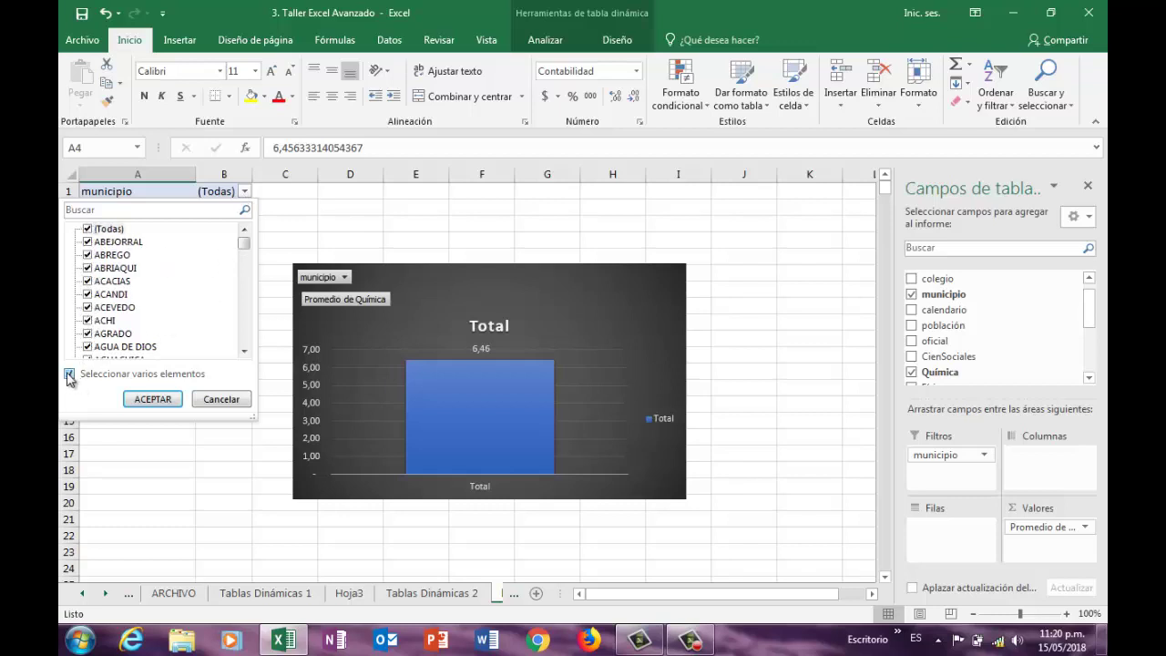
{"action": "left_click", "coordinate": [87, 230]}
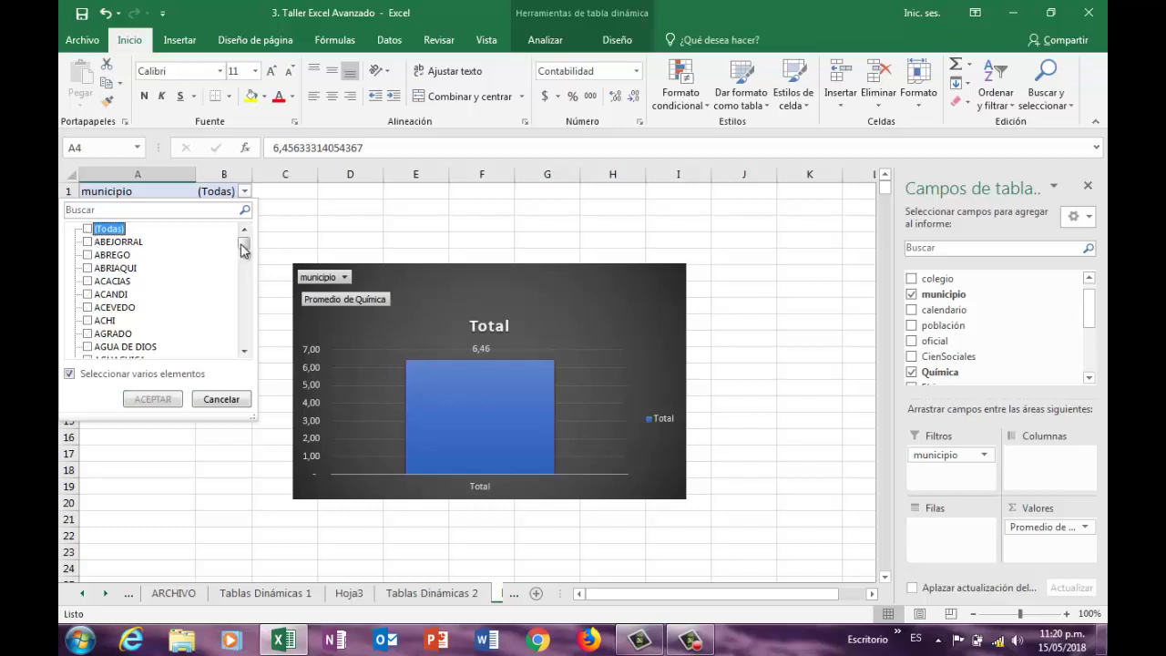
{"action": "left_click_drag", "start_coordinate": [244, 251], "coordinate": [235, 307]}
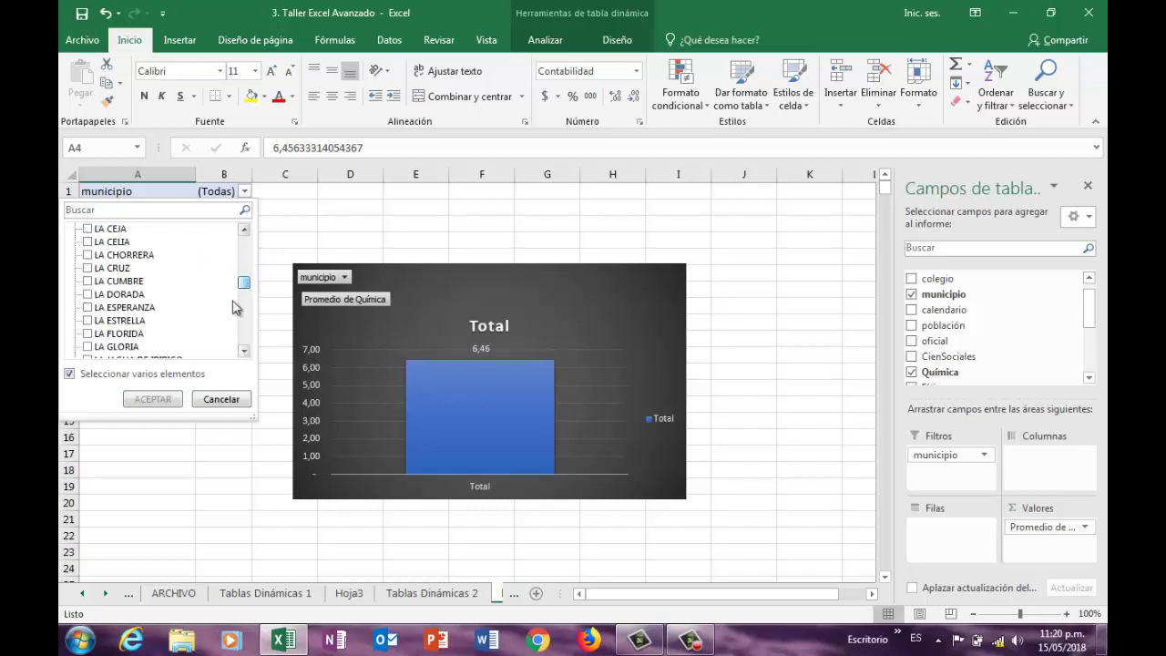
{"action": "left_click", "coordinate": [244, 230]}
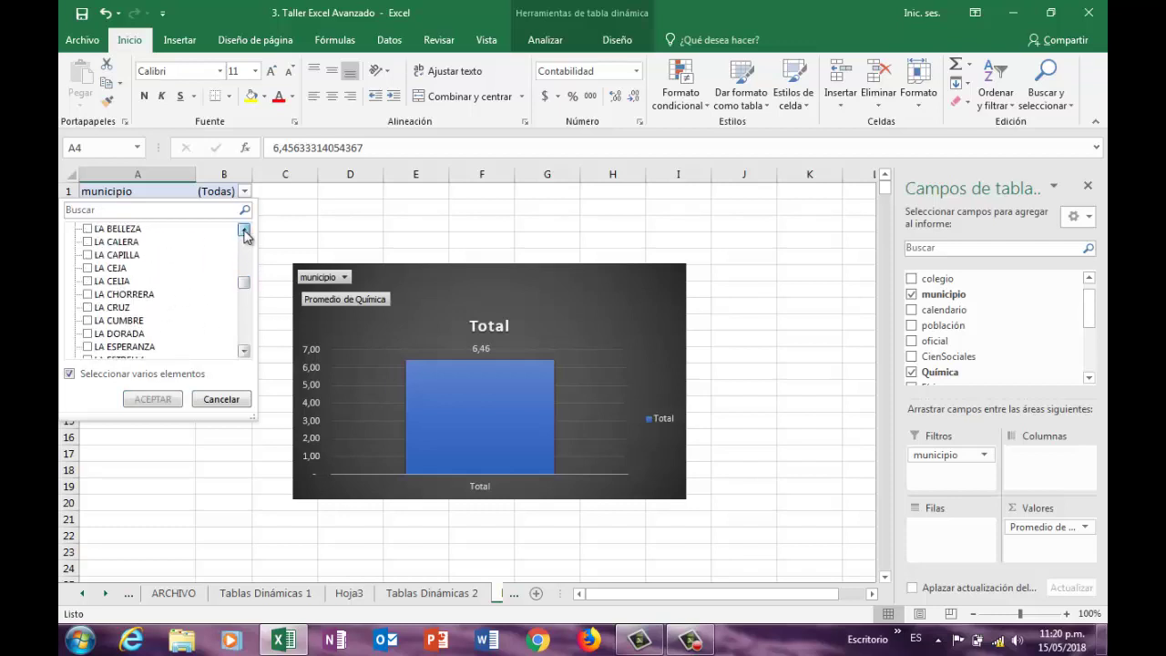
{"action": "left_click_drag", "start_coordinate": [245, 231], "coordinate": [244, 231]}
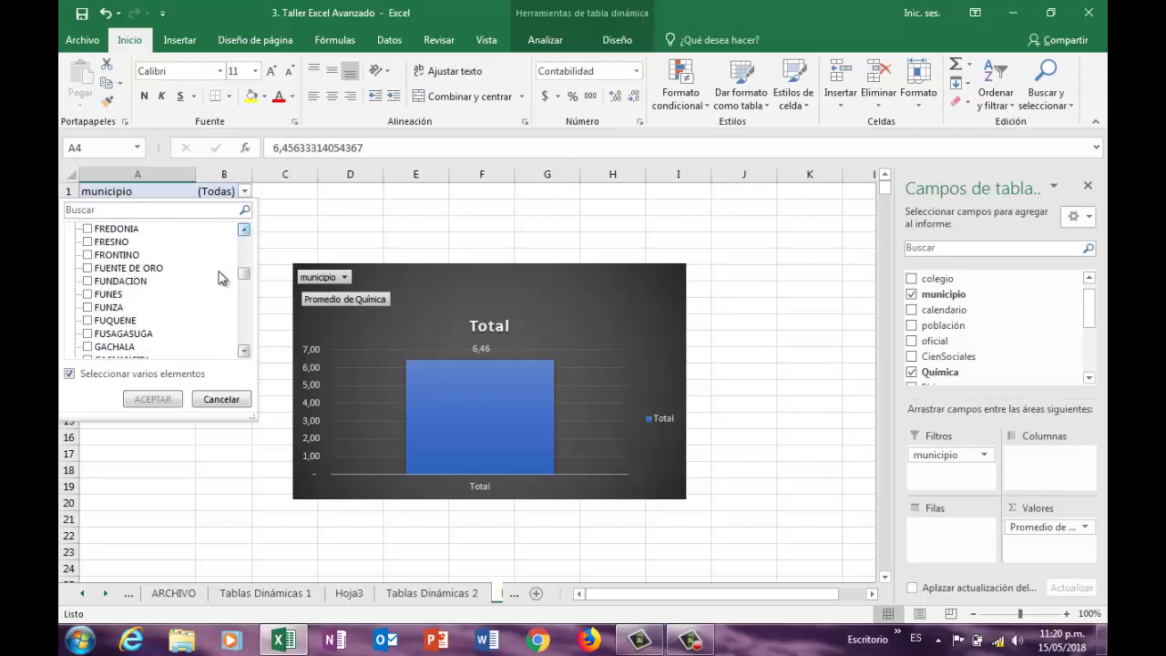
{"action": "left_click", "coordinate": [87, 307]}
{"action": "left_click", "coordinate": [153, 400]}
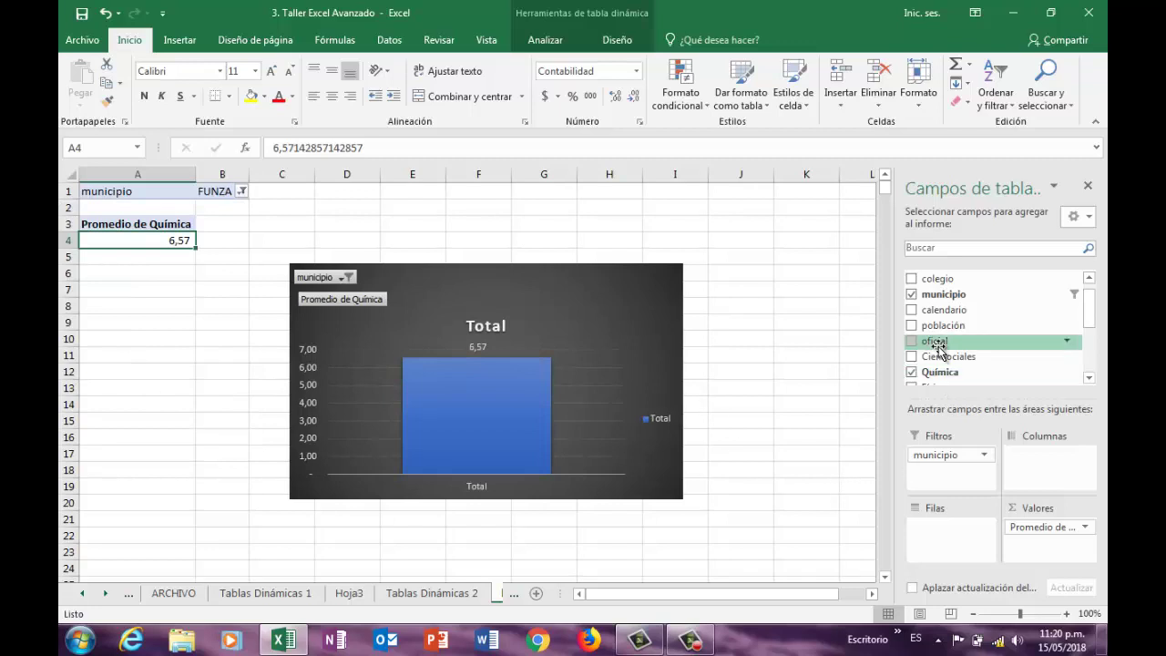
Step: Add Física and Biología to the pivot table's values and summarize both fields by Promedio
{"action": "scroll", "coordinate": [1093, 373], "scroll_direction": "down", "scroll_amount": 2}
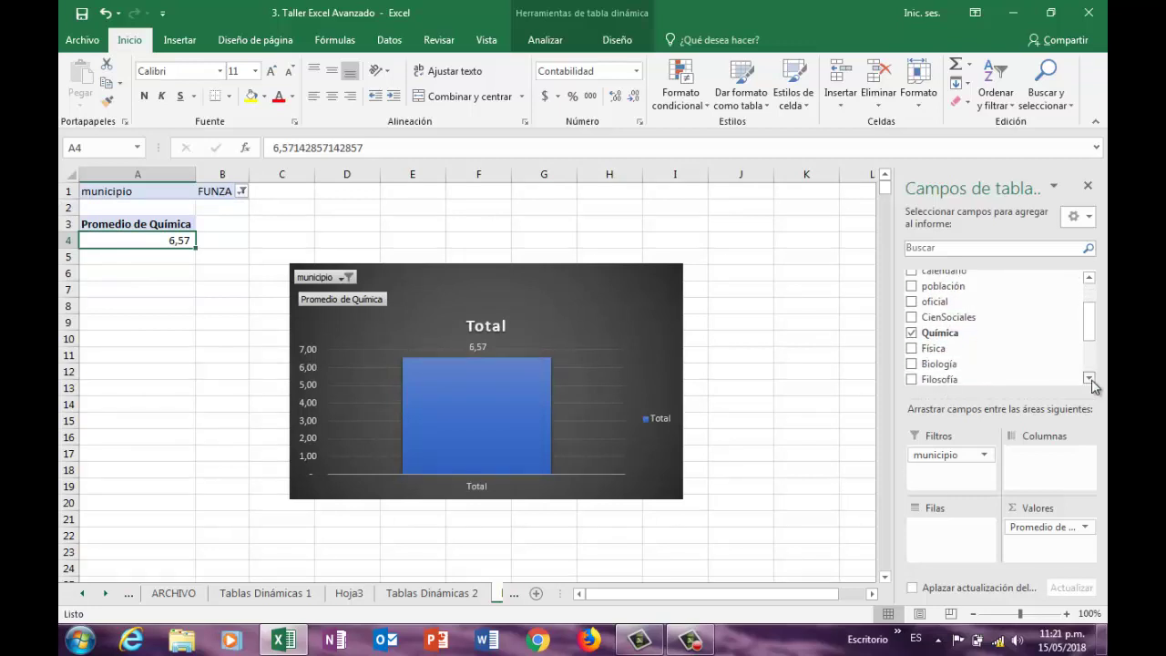
{"action": "left_click_drag", "start_coordinate": [924, 339], "coordinate": [1047, 533]}
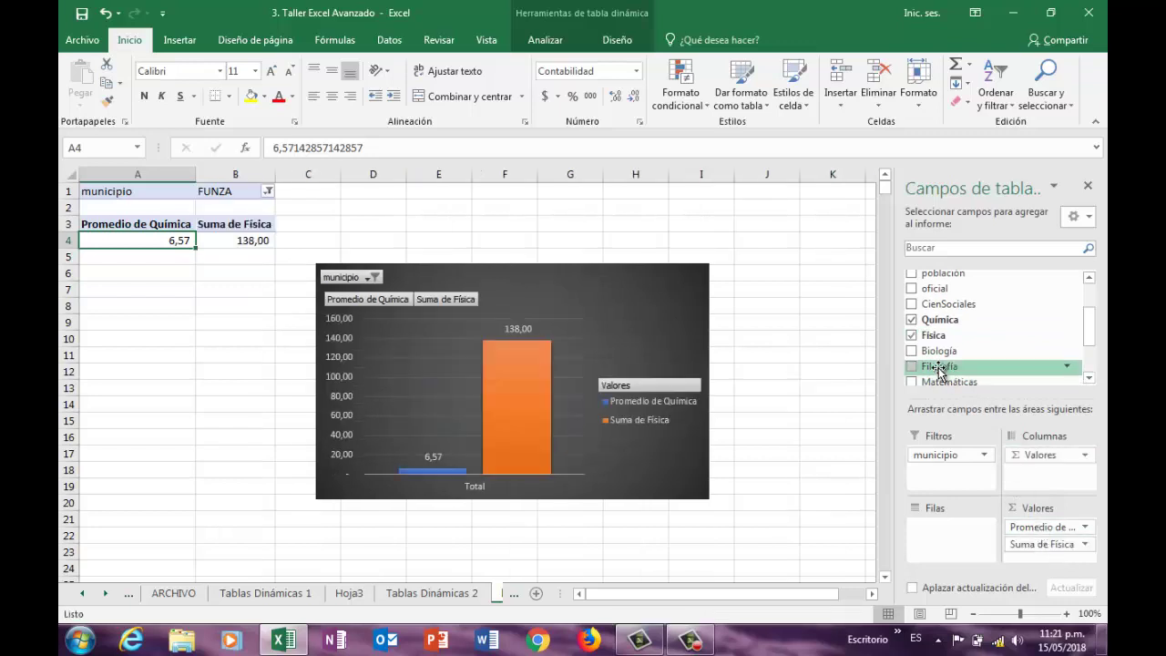
{"action": "left_click_drag", "start_coordinate": [937, 354], "coordinate": [1045, 558]}
{"action": "left_click", "coordinate": [1031, 544]}
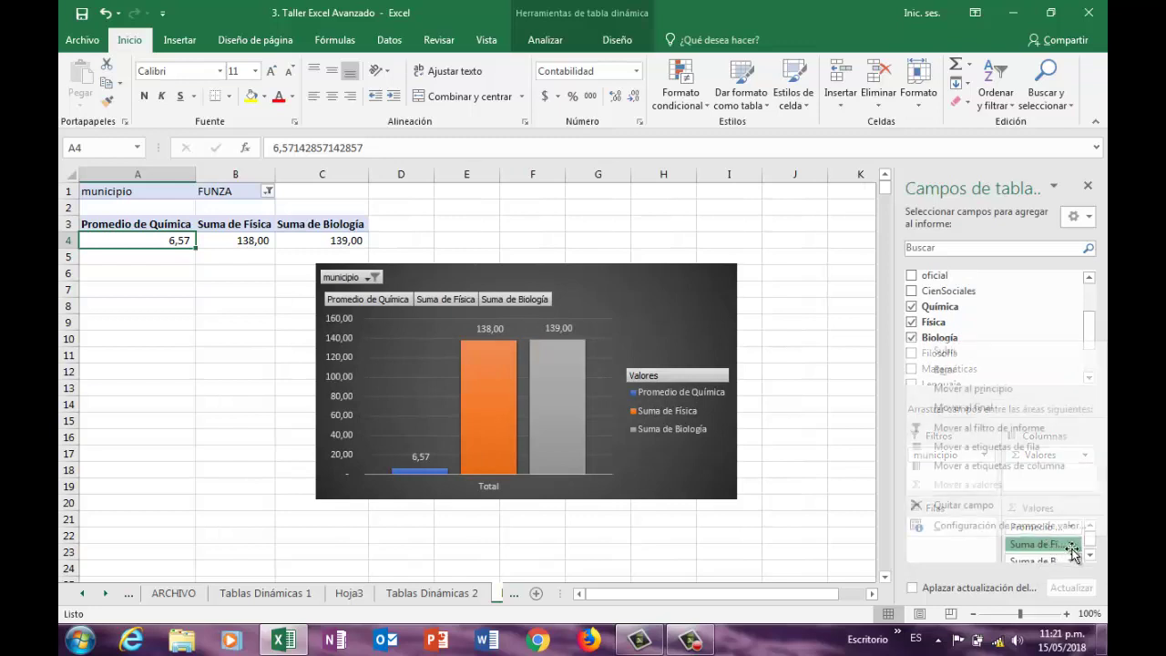
{"action": "left_click", "coordinate": [1007, 525]}
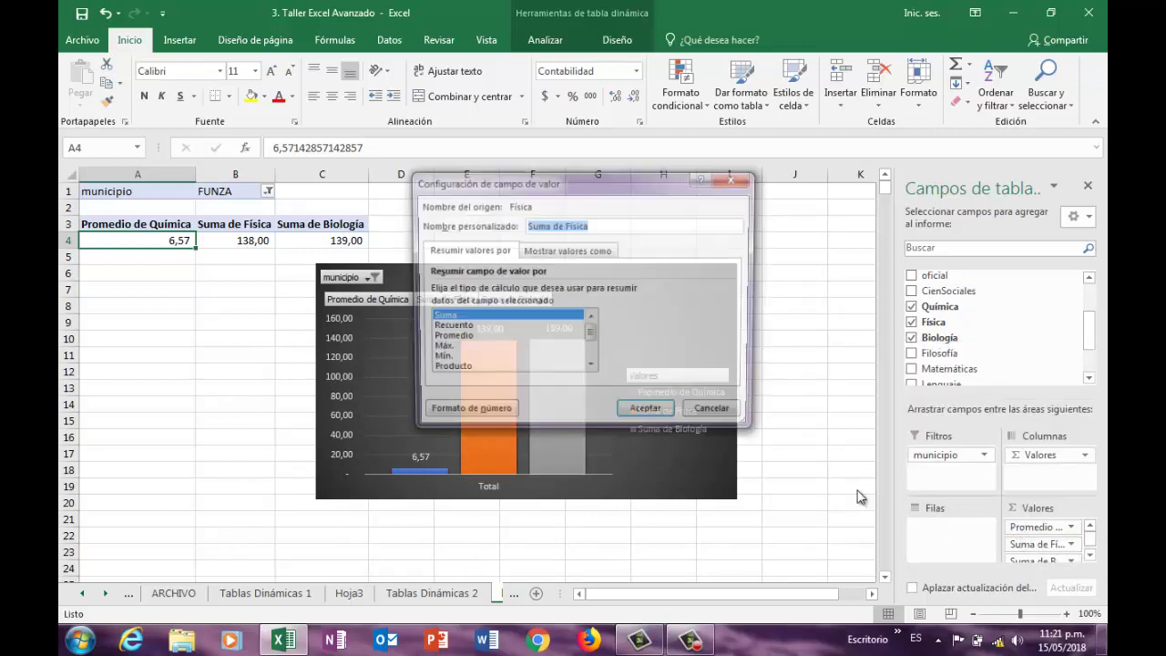
{"action": "left_click", "coordinate": [450, 338]}
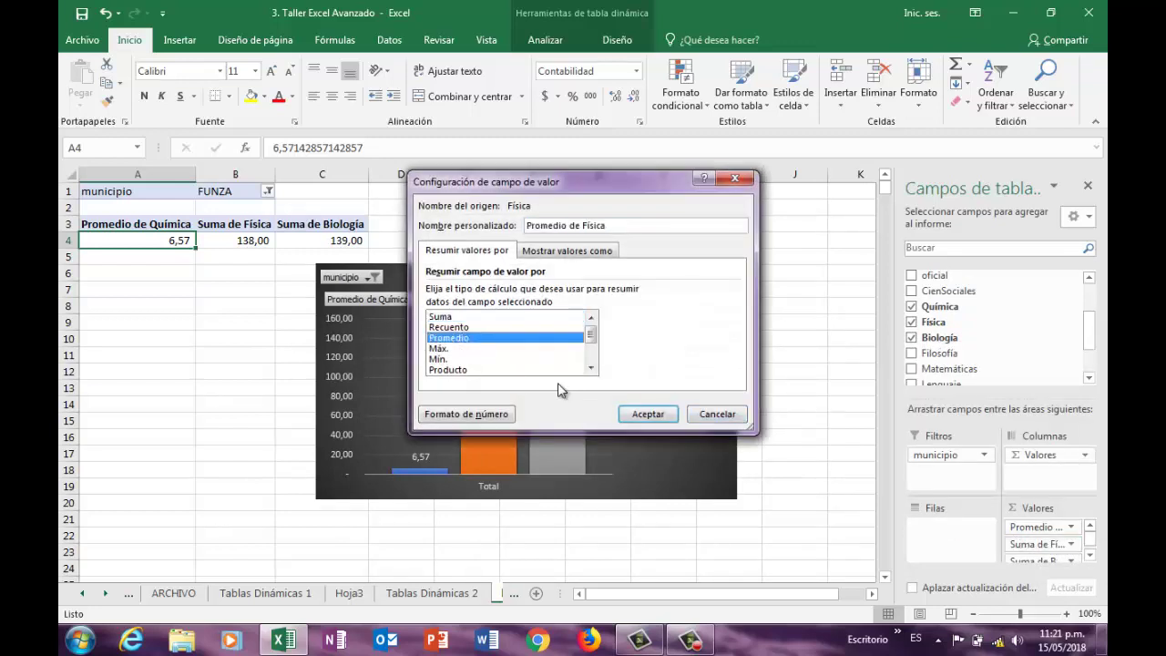
{"action": "left_click", "coordinate": [648, 414]}
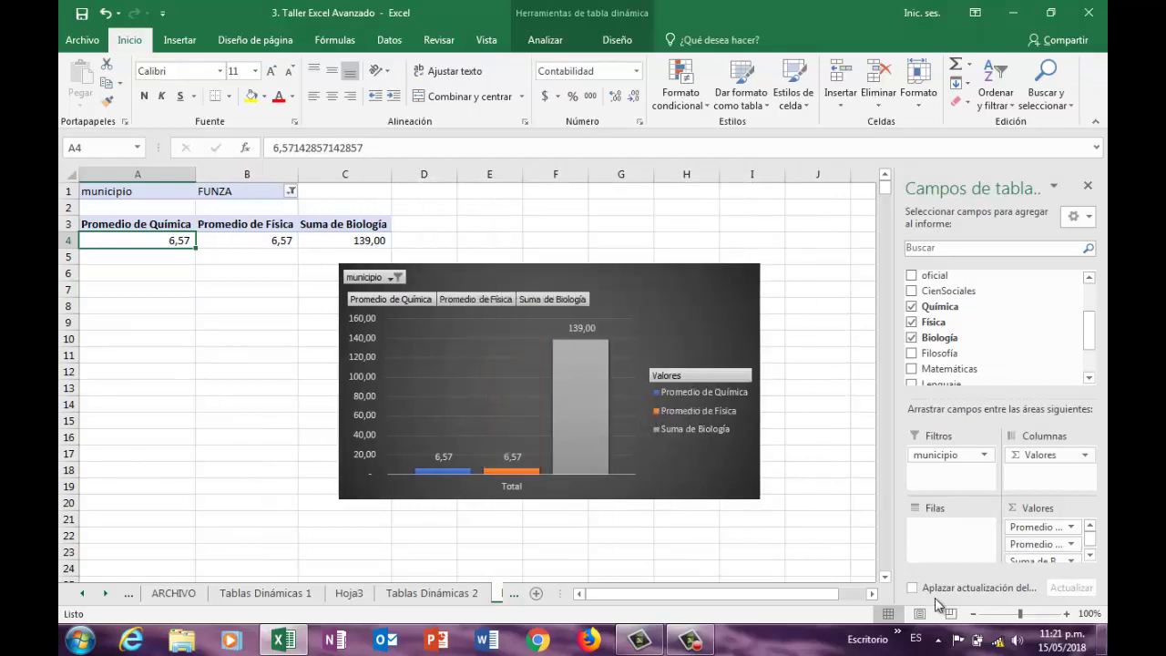
{"action": "left_click", "coordinate": [1048, 557]}
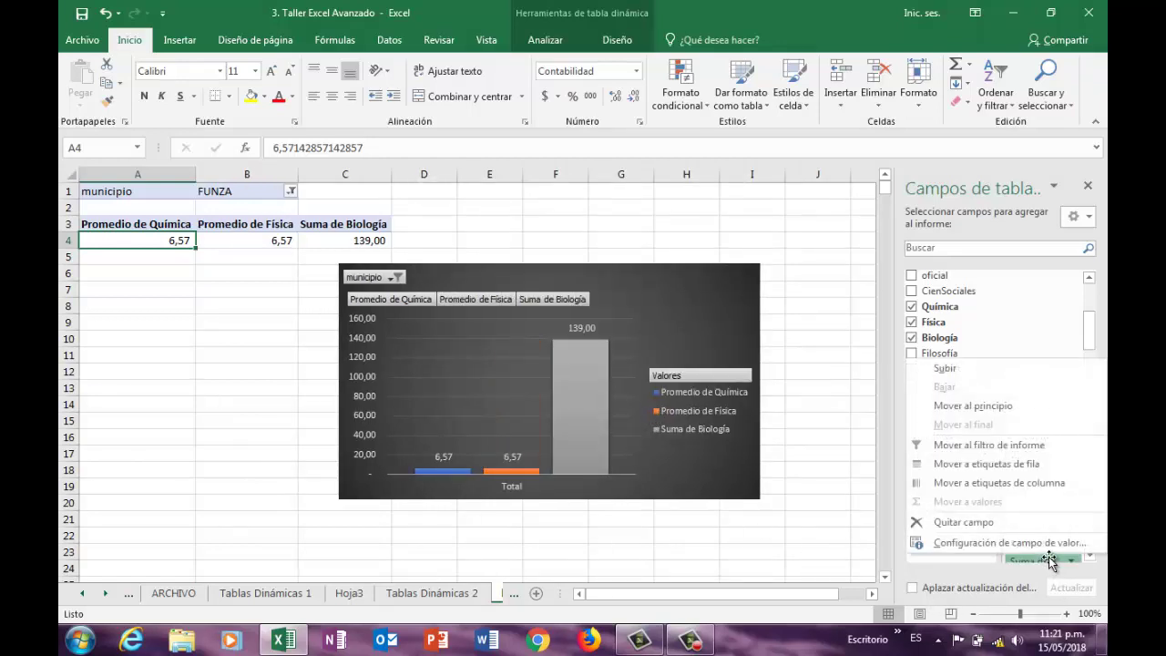
{"action": "left_click", "coordinate": [987, 543]}
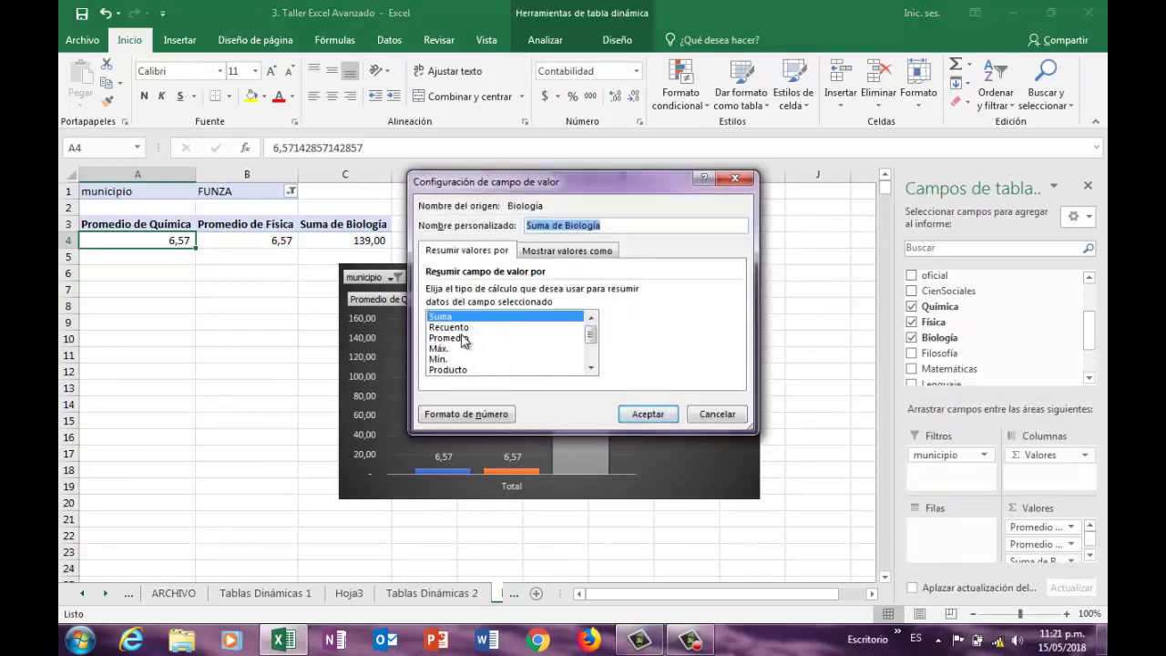
{"action": "left_click", "coordinate": [461, 342]}
{"action": "left_click", "coordinate": [658, 416]}
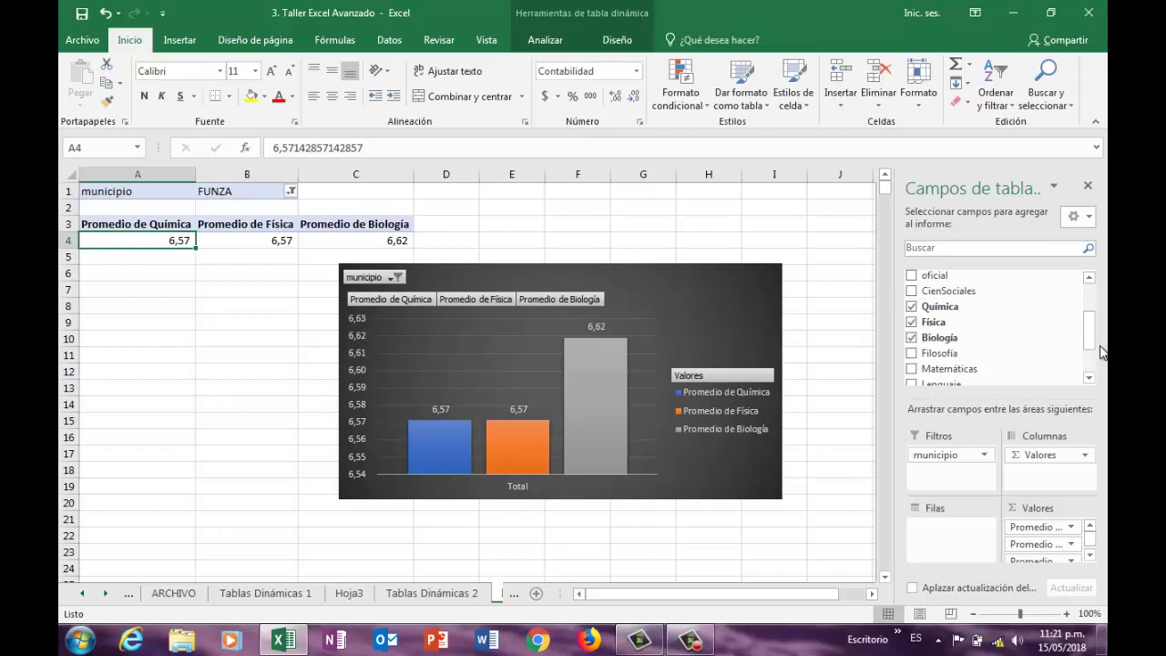
Step: Move the municipio field from the report filters to the row fields
{"action": "left_click_drag", "start_coordinate": [1090, 343], "coordinate": [1098, 302]}
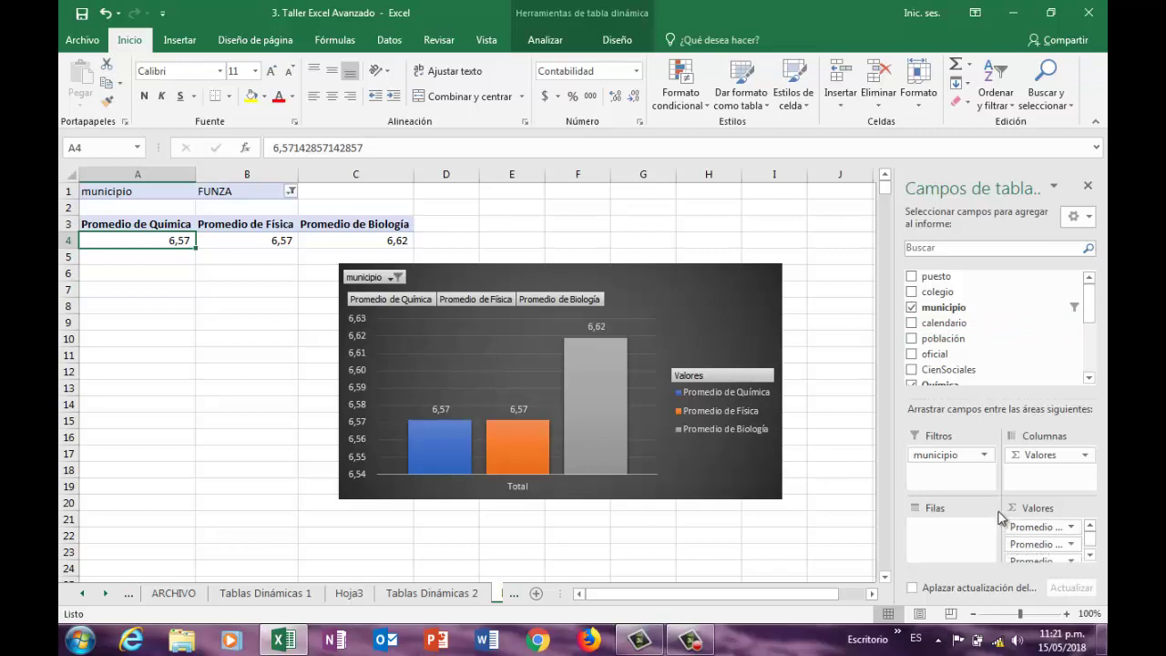
{"action": "left_click_drag", "start_coordinate": [931, 456], "coordinate": [944, 535]}
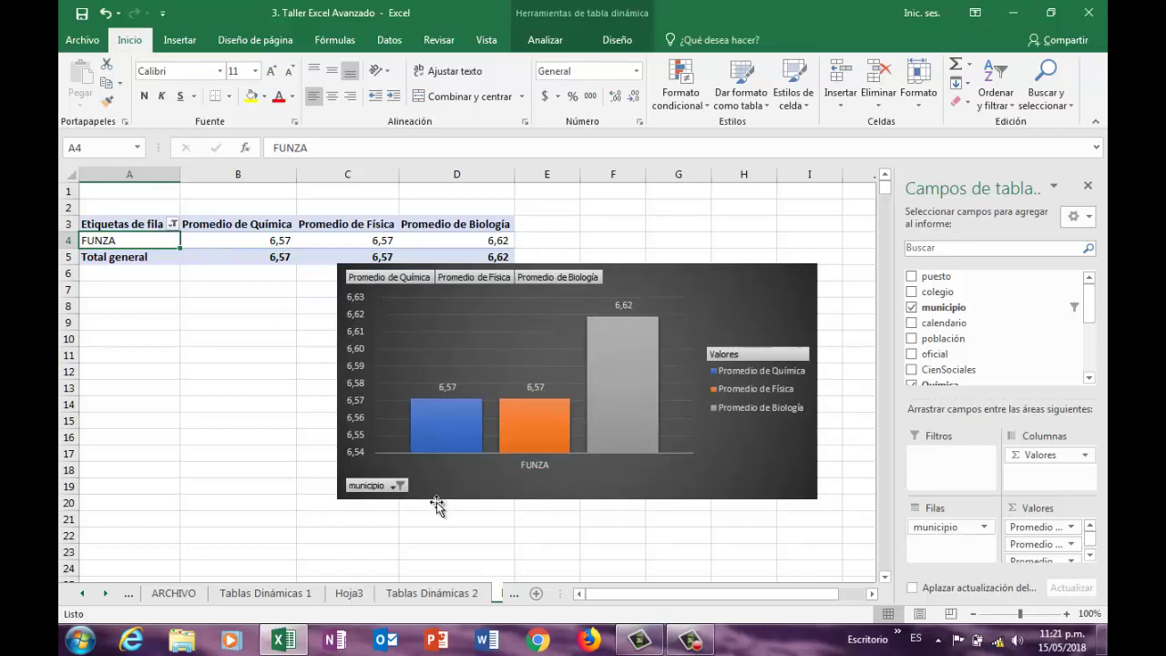
Step: Look through the municipalities starting with P in the chart's municipio filter and dismiss the filter unchanged
{"action": "left_click", "coordinate": [390, 488]}
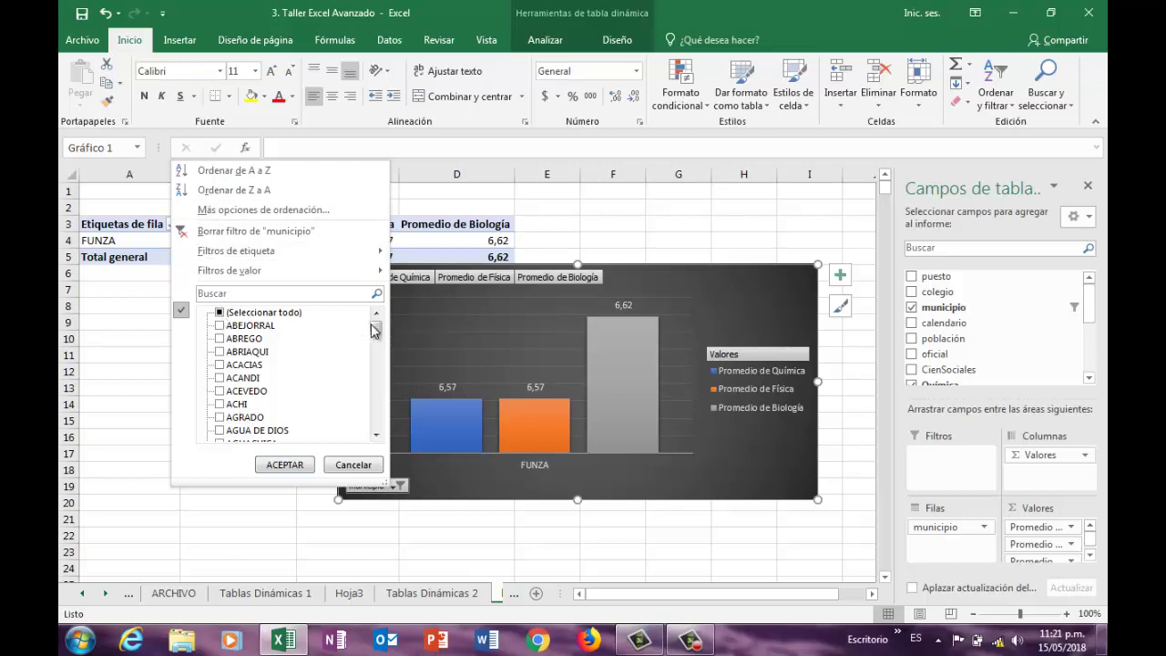
{"action": "left_click_drag", "start_coordinate": [373, 330], "coordinate": [373, 387]}
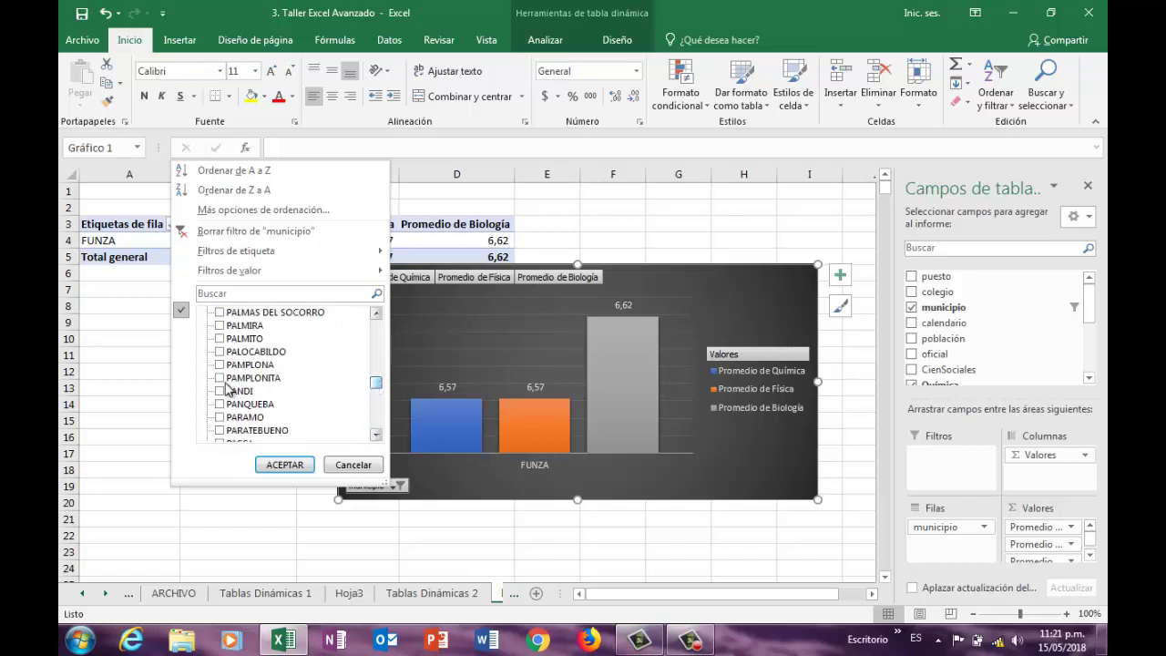
{"action": "left_click", "coordinate": [251, 397]}
{"action": "scroll", "coordinate": [260, 392], "scroll_direction": "down", "scroll_amount": 8}
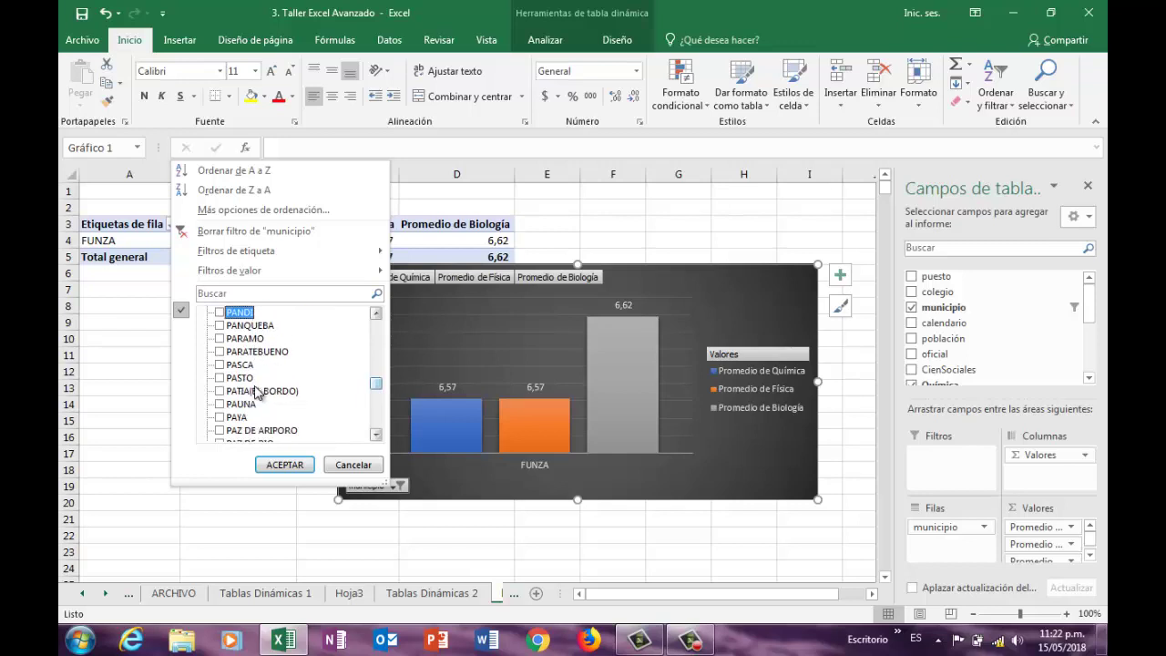
{"action": "scroll", "coordinate": [258, 392], "scroll_direction": "down", "scroll_amount": 8}
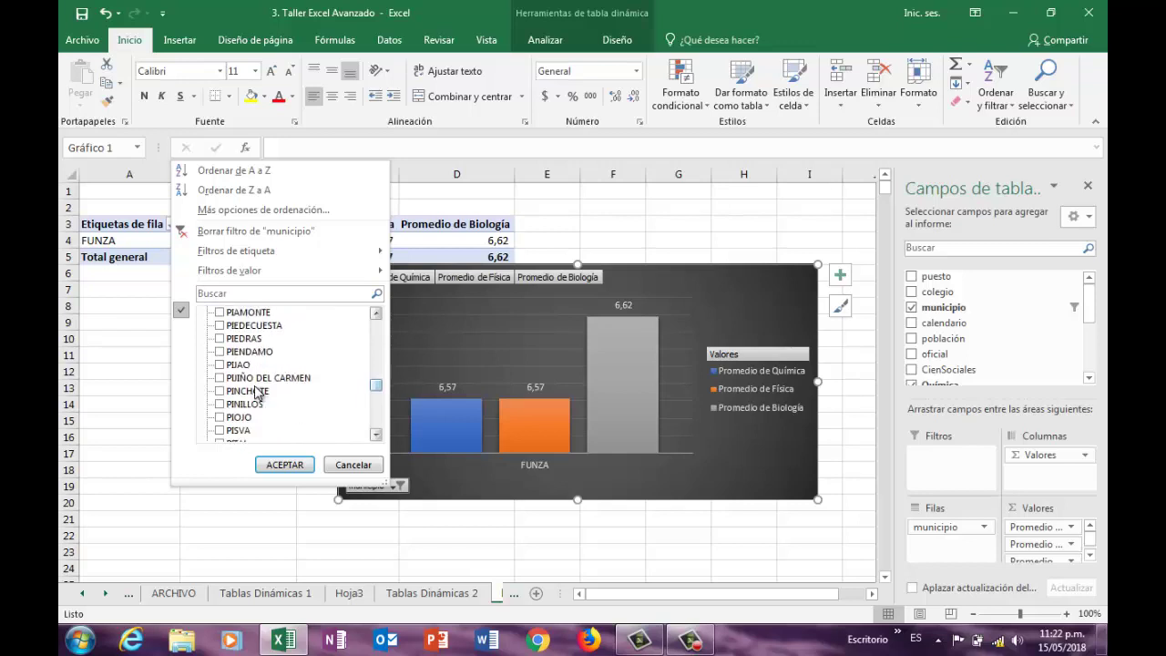
{"action": "scroll", "coordinate": [258, 392], "scroll_direction": "down", "scroll_amount": 1}
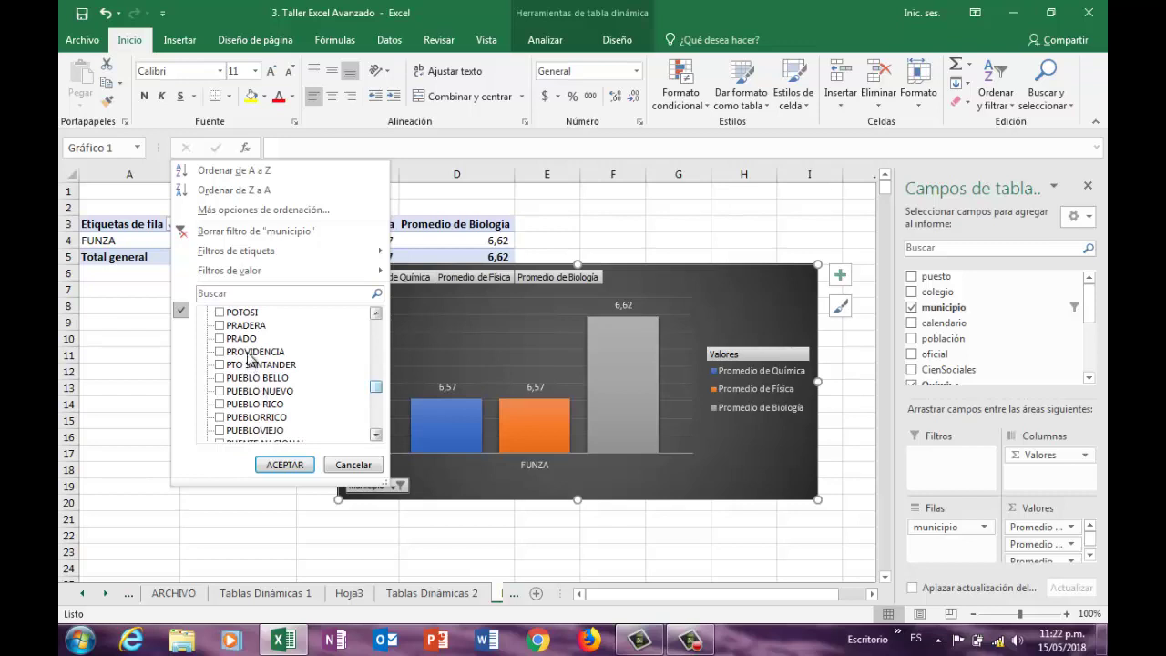
{"action": "left_click", "coordinate": [249, 355]}
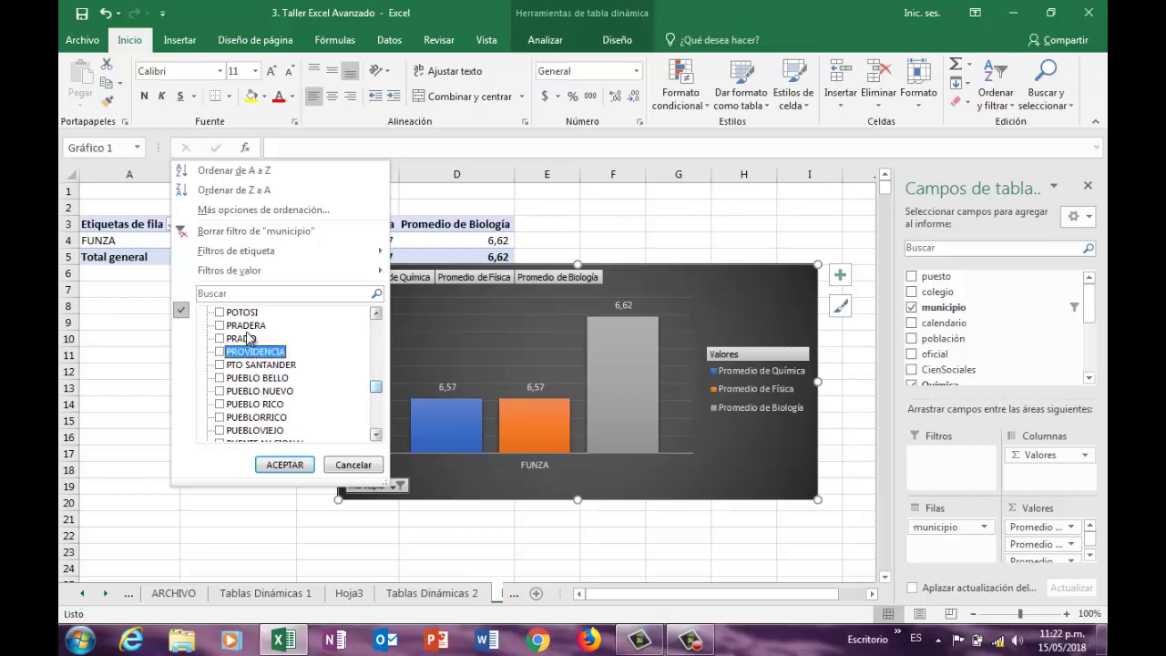
{"action": "key", "text": "Up"}
{"action": "key", "text": "Up"}
{"action": "key", "text": "Up"}
{"action": "key", "text": "Up"}
{"action": "key", "text": "Up"}
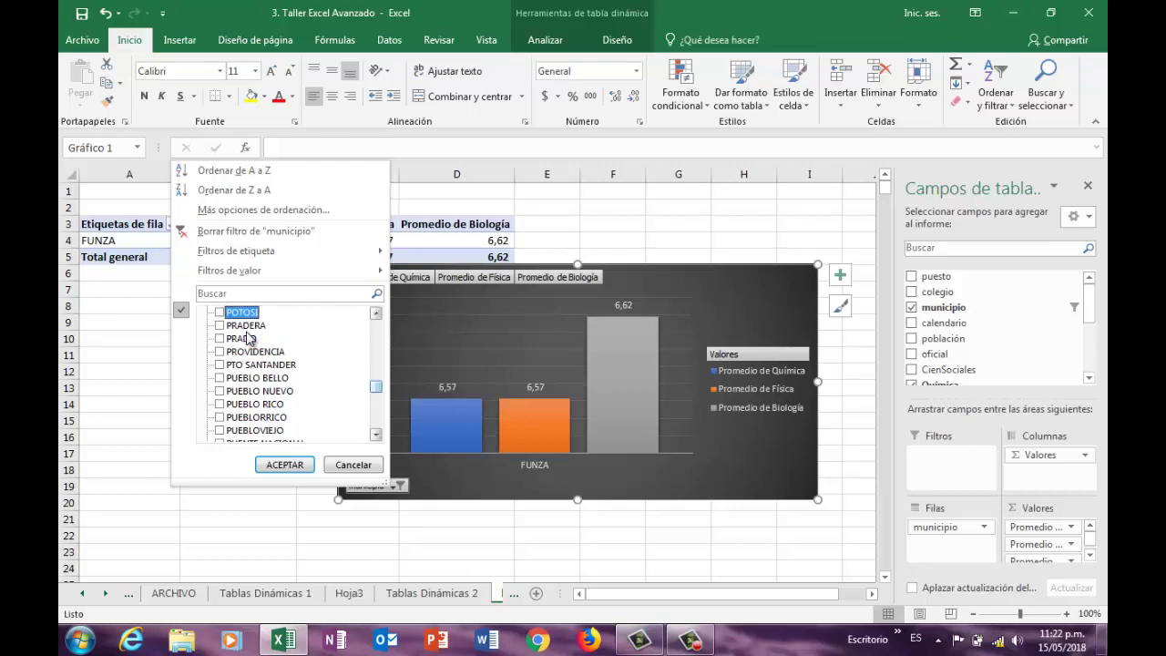
{"action": "key", "text": "Down"}
{"action": "key", "text": "Down"}
{"action": "key", "text": "Down"}
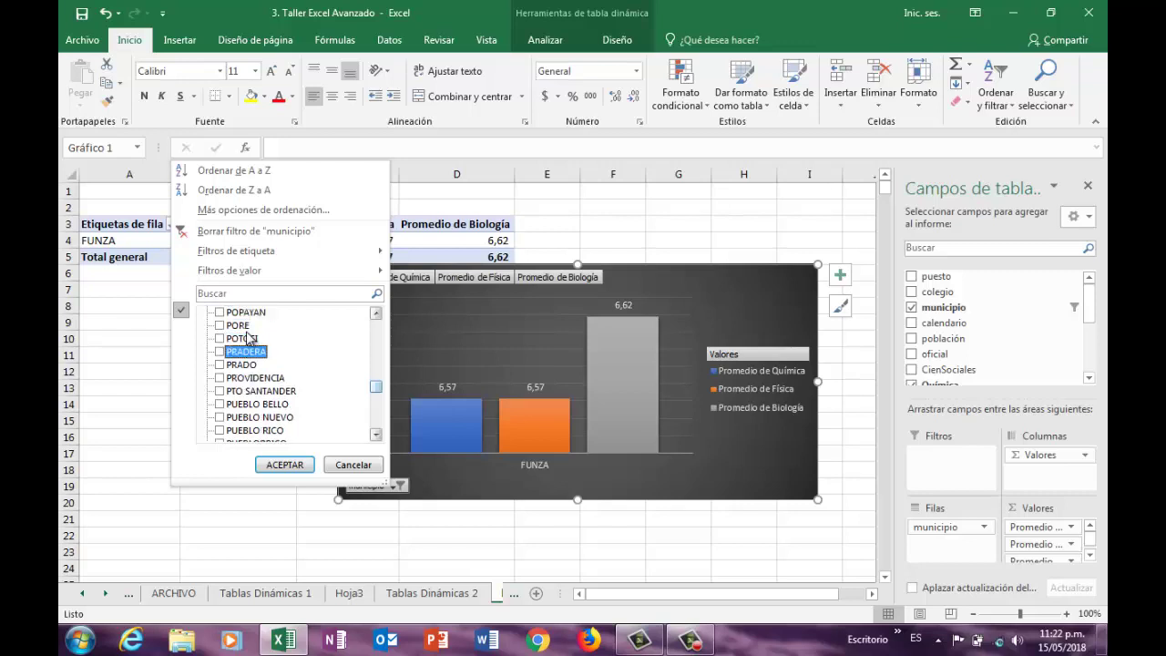
{"action": "left_click", "coordinate": [358, 467]}
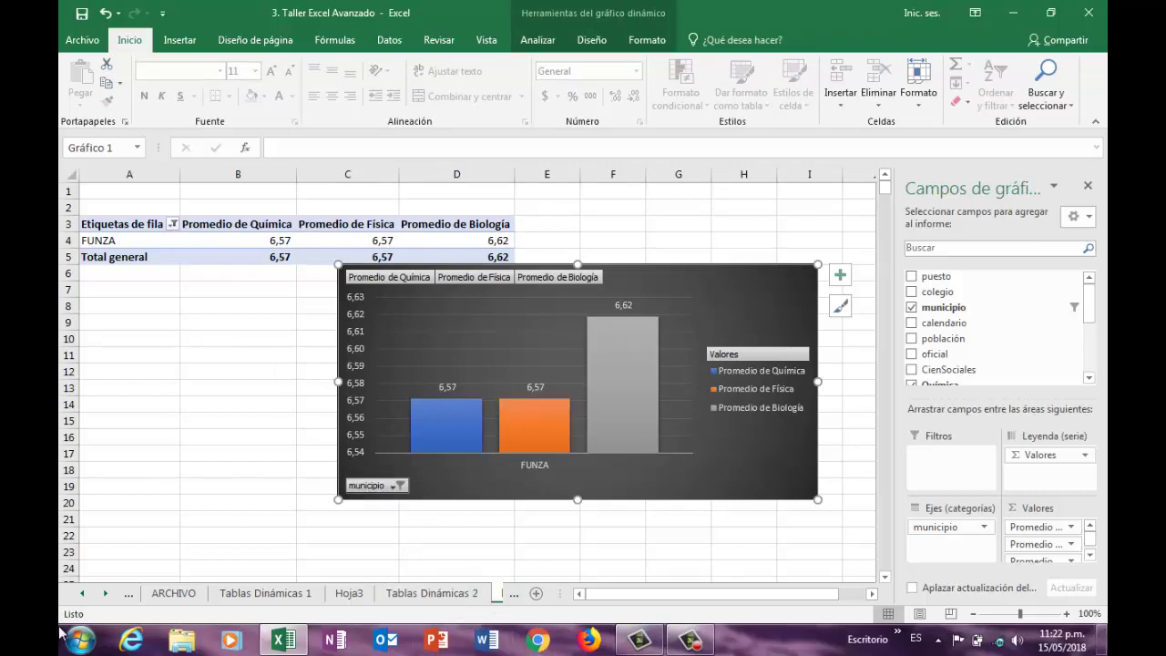
Step: Delete the worksheet Hoja4 that holds the pivot table and chart, and confirm its permanent removal
{"action": "left_click", "coordinate": [106, 593]}
{"action": "left_click", "coordinate": [106, 593]}
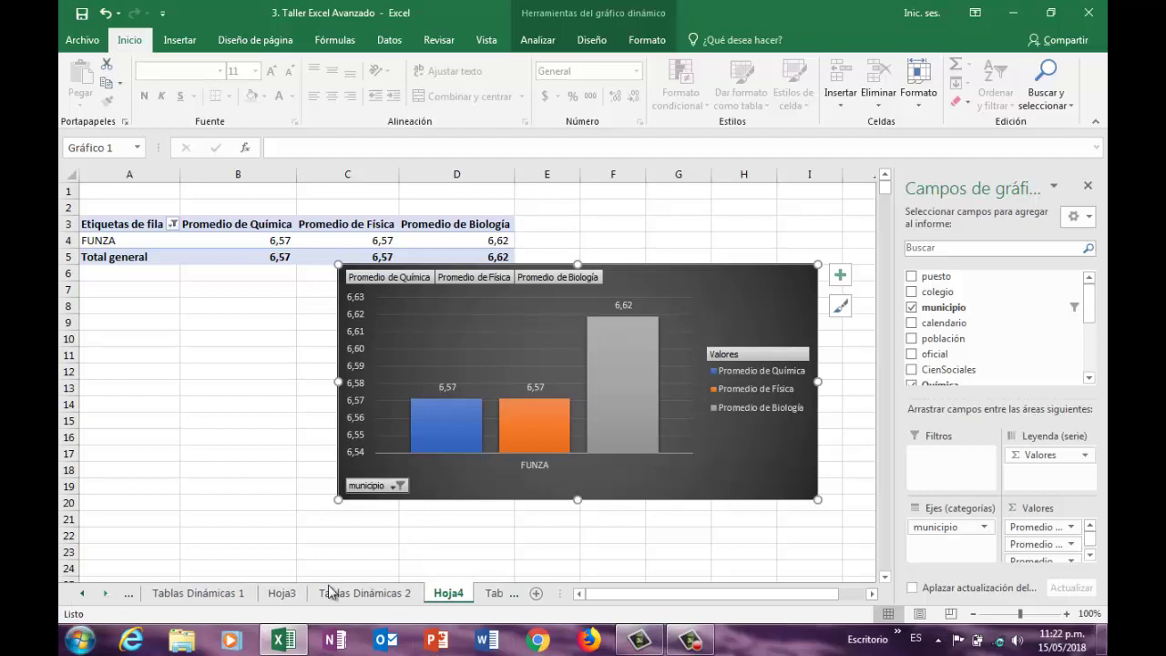
{"action": "right_click", "coordinate": [461, 601]}
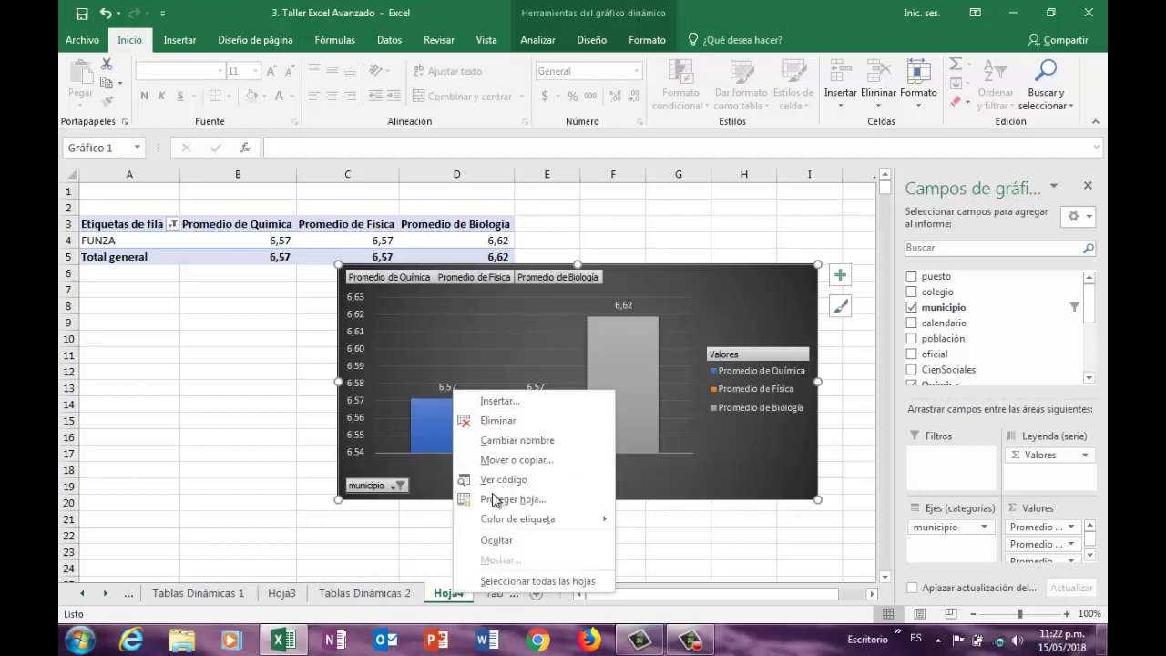
{"action": "left_click", "coordinate": [500, 424]}
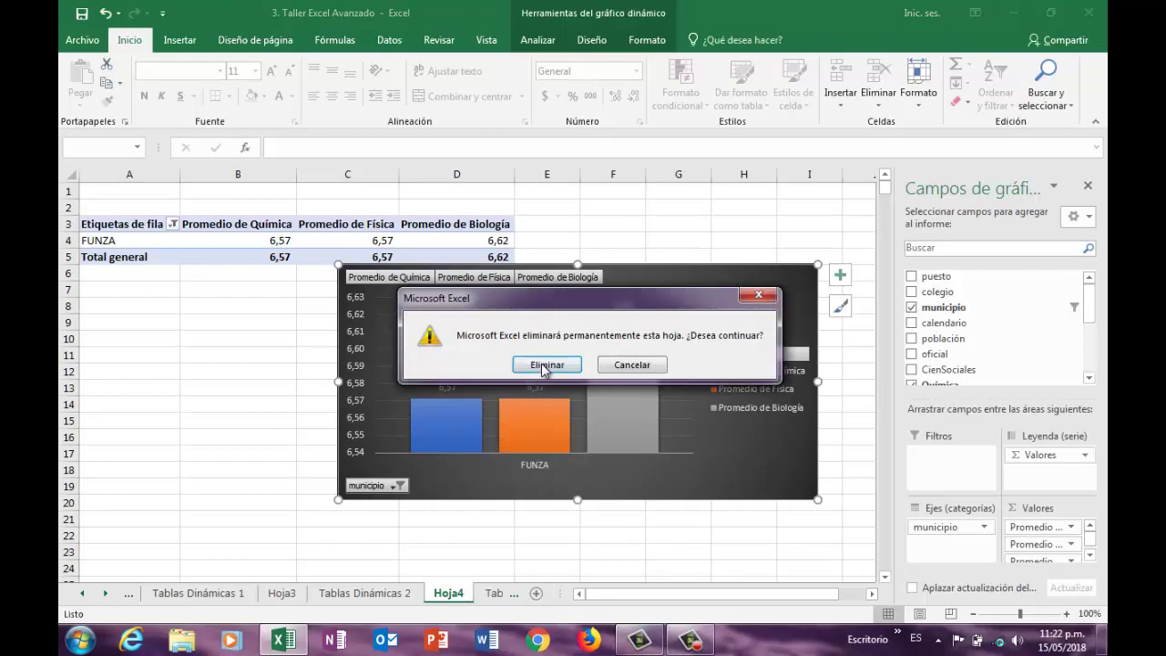
{"action": "left_click", "coordinate": [544, 368]}
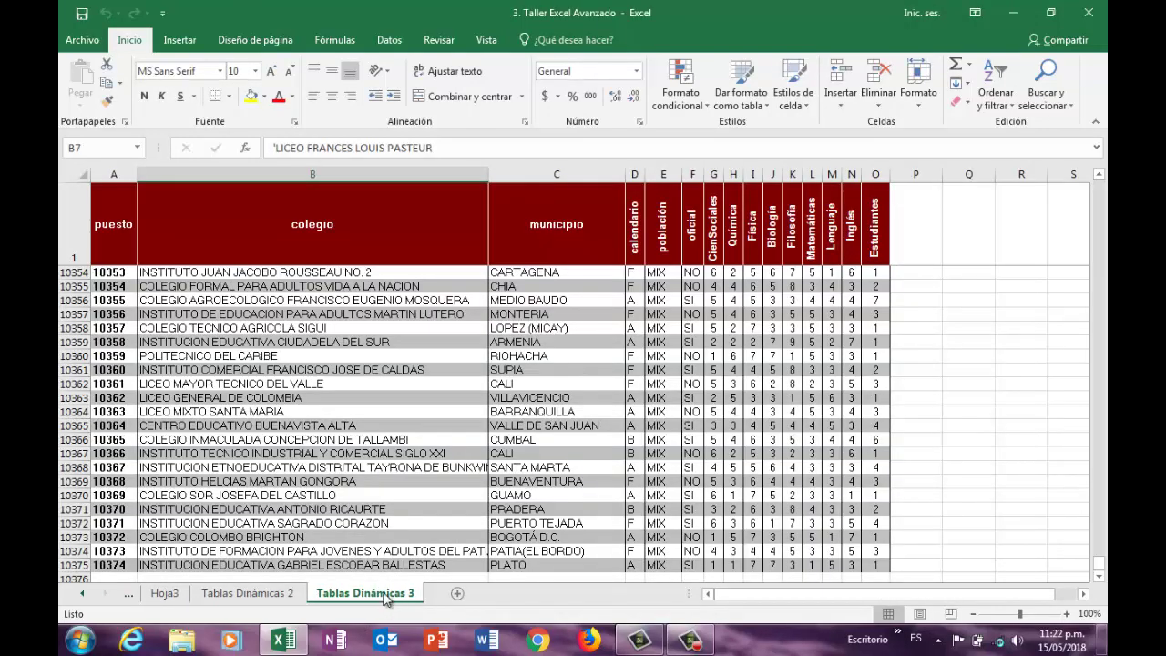
{"action": "left_click", "coordinate": [330, 346]}
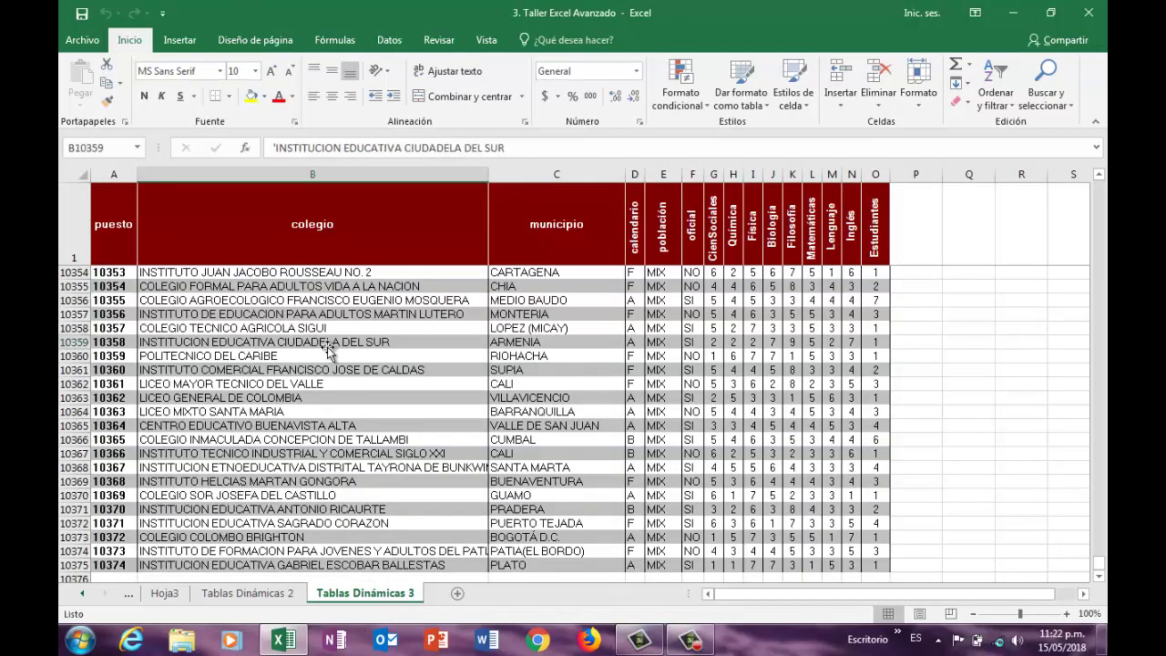
{"action": "left_click", "coordinate": [292, 465]}
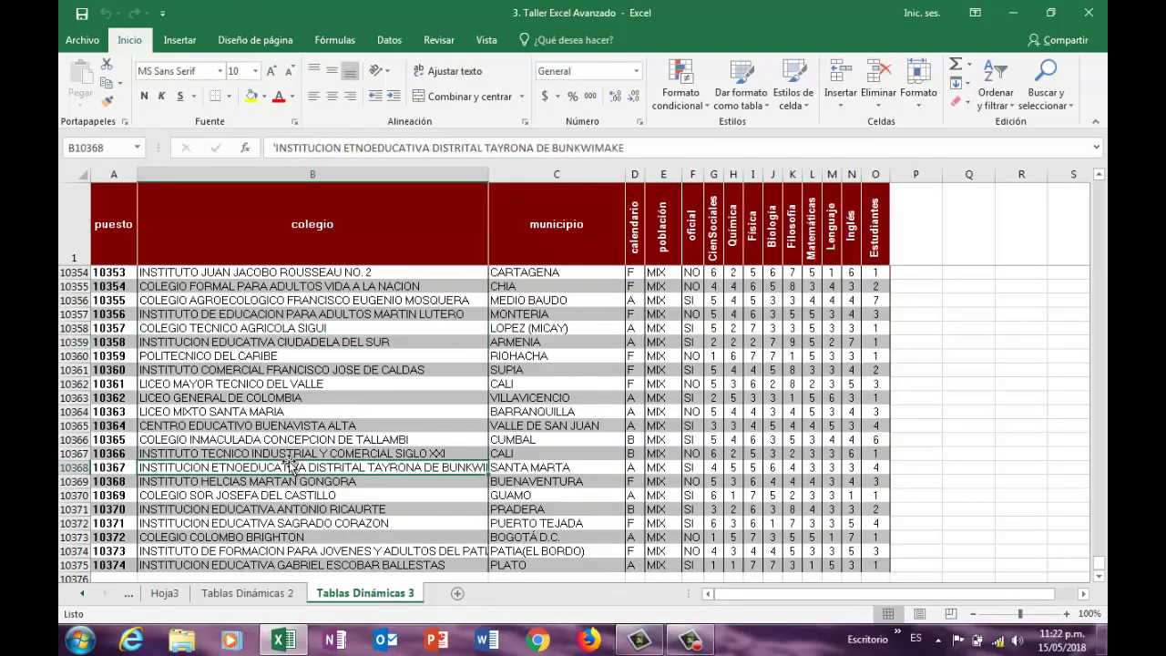
{"action": "left_click", "coordinate": [721, 274]}
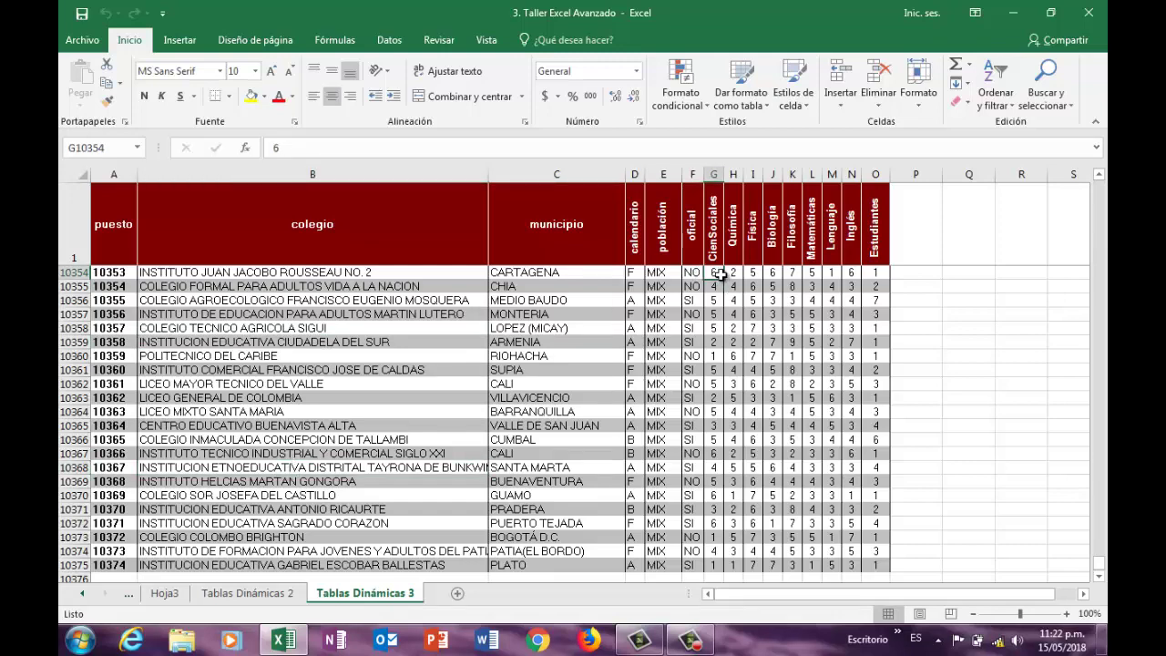
{"action": "key", "text": "ctrl+Home"}
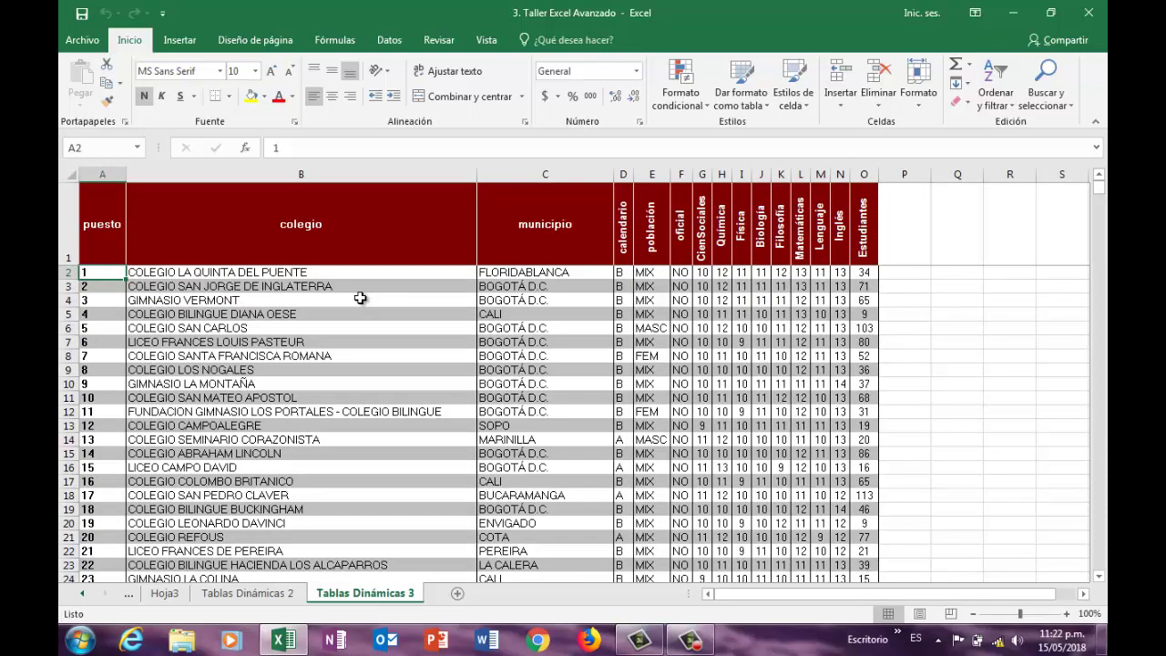
Step: Enter PROMEDIO NACIONAL in the colegio column of the first empty row below the school data, B10376
{"action": "left_click", "coordinate": [700, 273]}
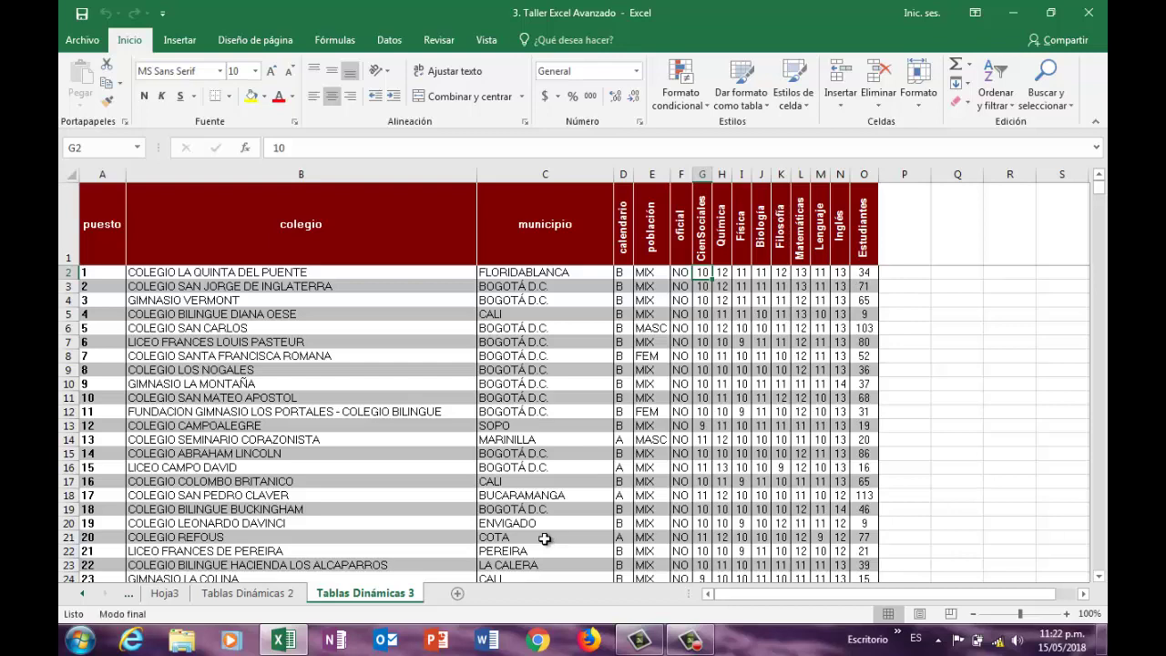
{"action": "key", "text": "ctrl+Down"}
{"action": "key", "text": "Down"}
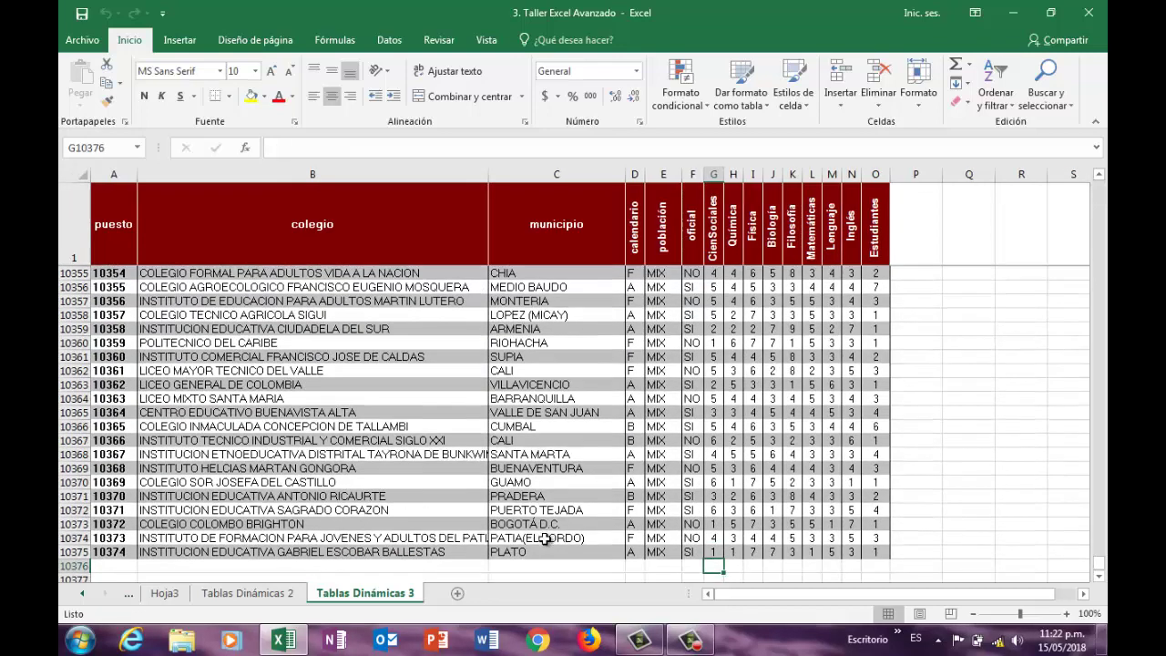
{"action": "key", "text": "Left"}
{"action": "key", "text": "Left"}
{"action": "key", "text": "Left"}
{"action": "key", "text": "Left"}
{"action": "key", "text": "Left"}
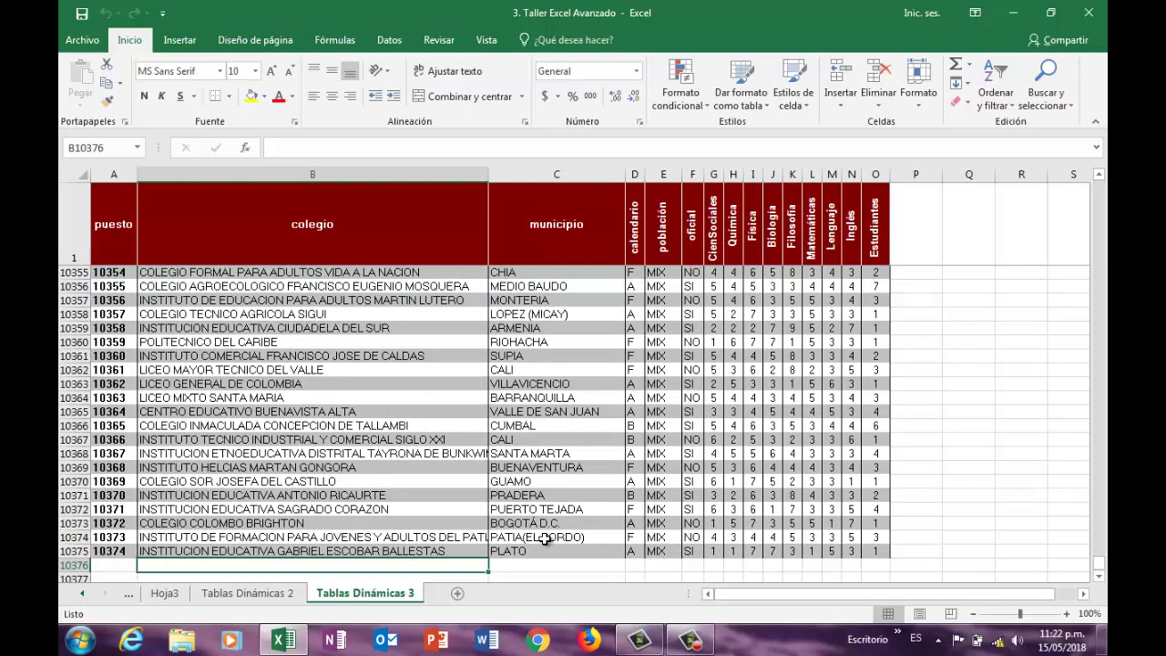
{"action": "type", "text": "Pro"}
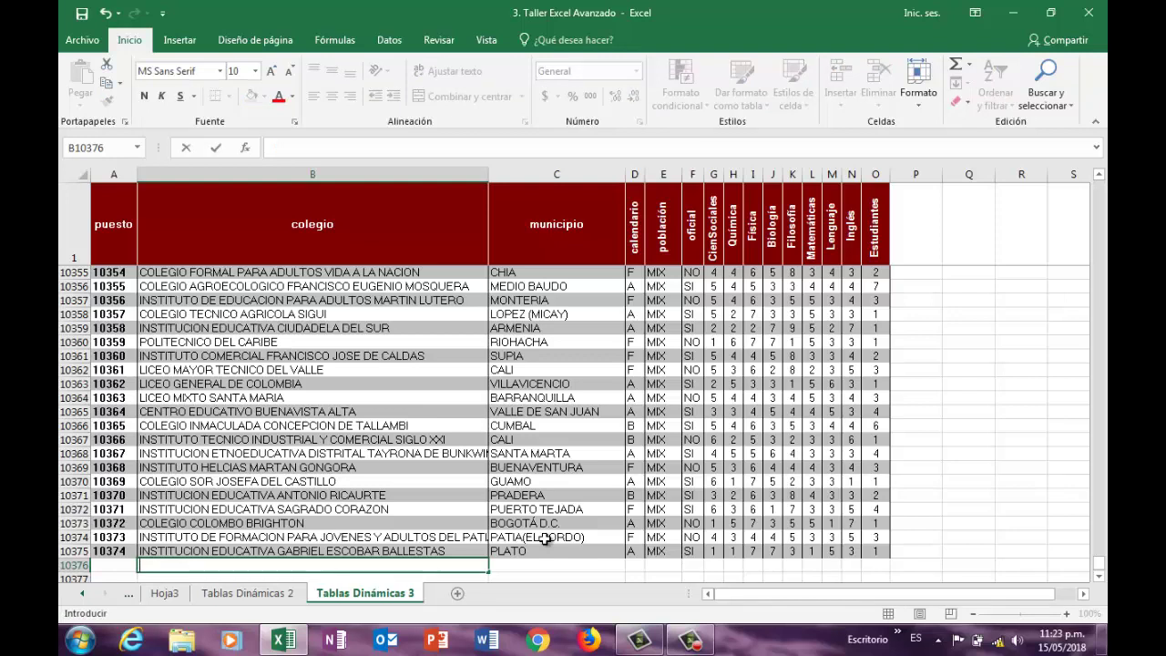
{"action": "type", "text": "ROMEDIO"}
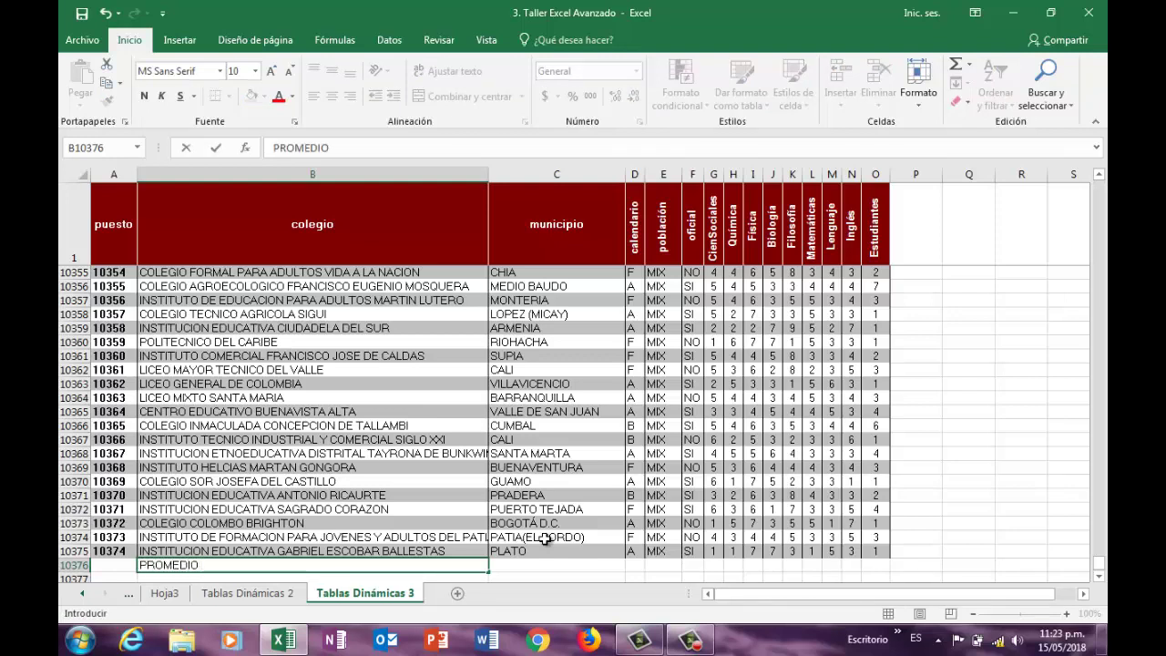
{"action": "type", "text": " NACIONAL"}
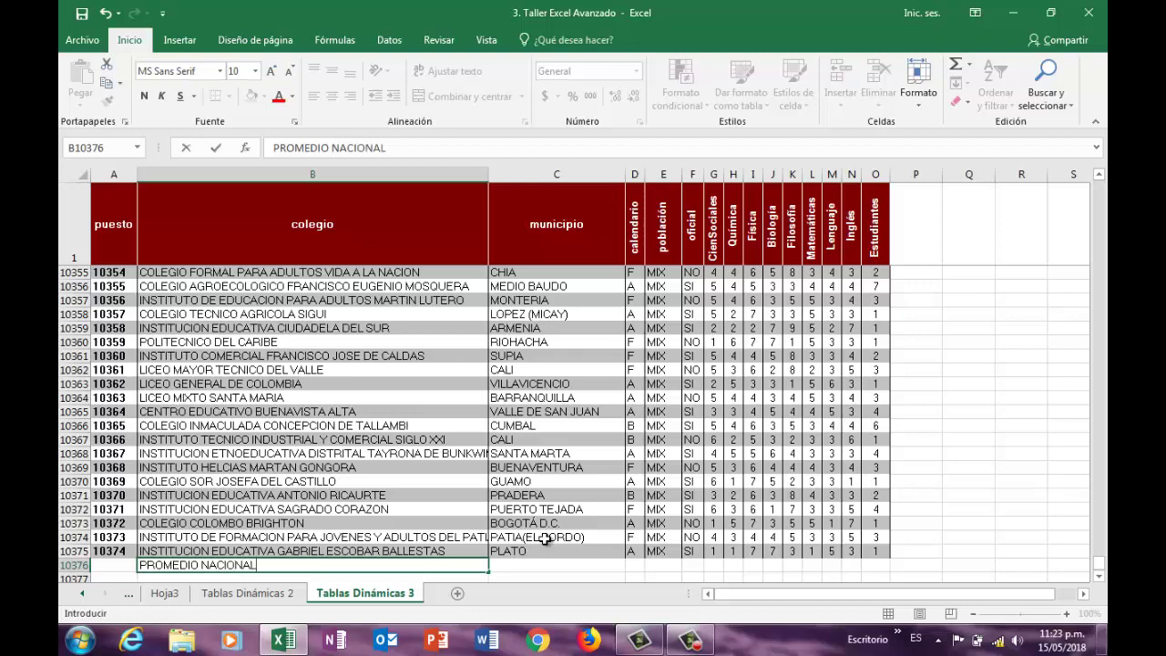
Step: Enter PAIS in the municipio column of the PROMEDIO NACIONAL row
{"action": "key", "text": "Tab"}
{"action": "type", "text": "PA"}
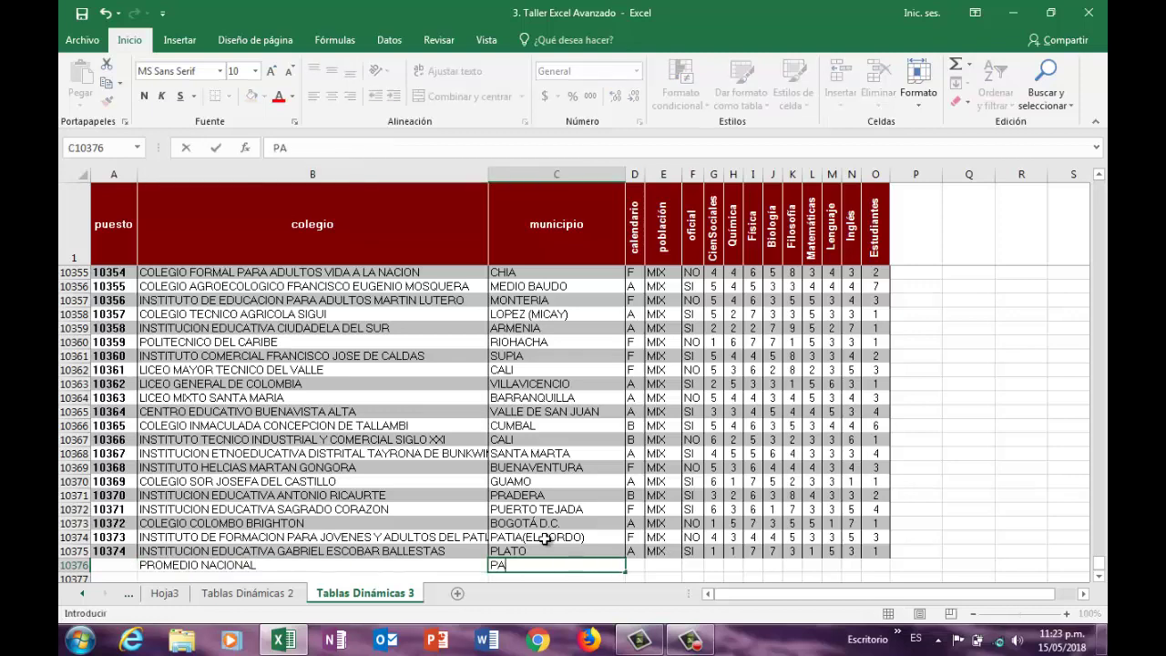
{"action": "key", "text": "Tab"}
Step: Average the CienSociales scores G2:G10375 in G10376 and fill the formula across the row to the Estudiantes column
{"action": "key", "text": "Tab"}
{"action": "key", "text": "Tab"}
{"action": "key", "text": "Tab"}
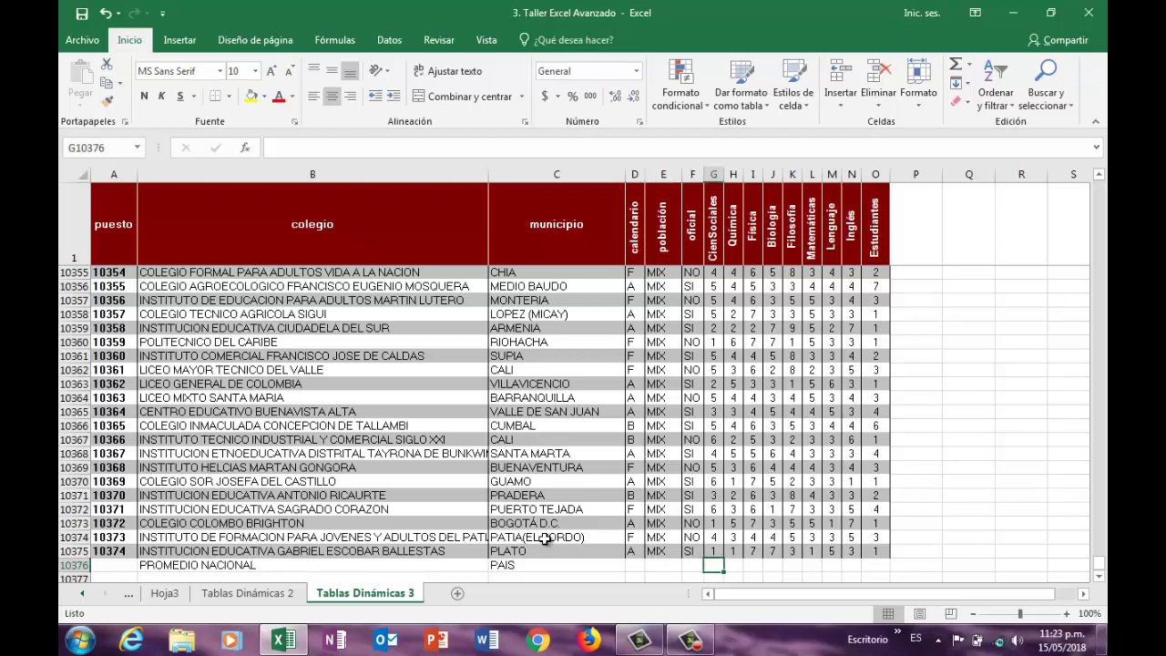
{"action": "left_click", "coordinate": [969, 82]}
{"action": "left_click", "coordinate": [971, 65]}
{"action": "left_click", "coordinate": [971, 66]}
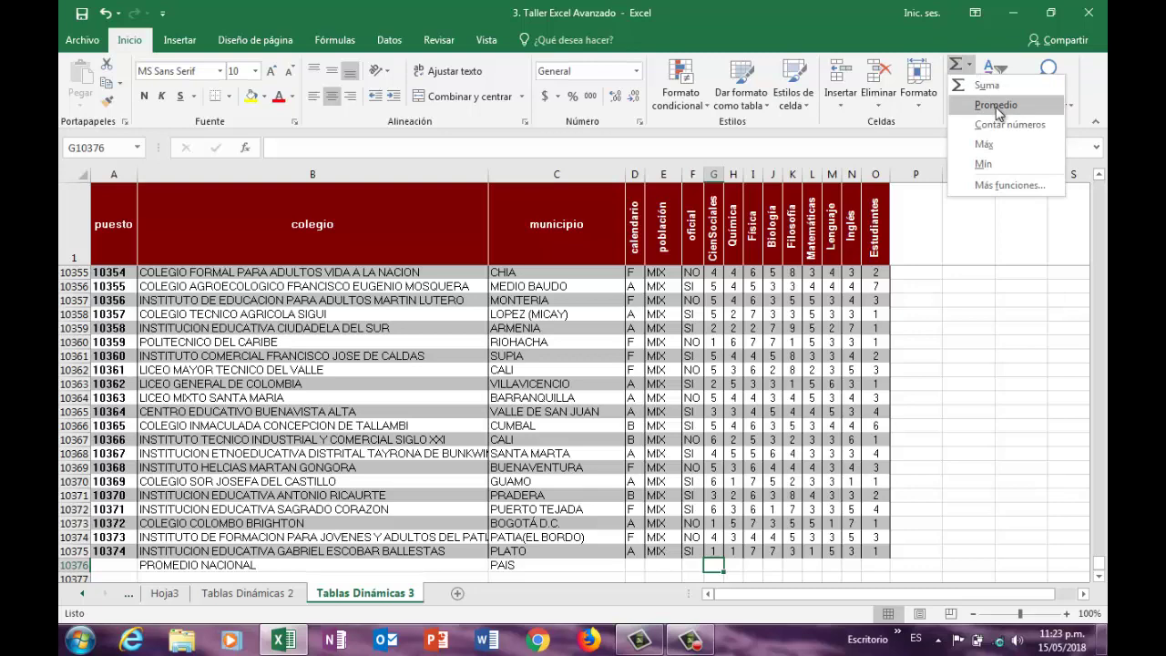
{"action": "left_click", "coordinate": [1000, 107]}
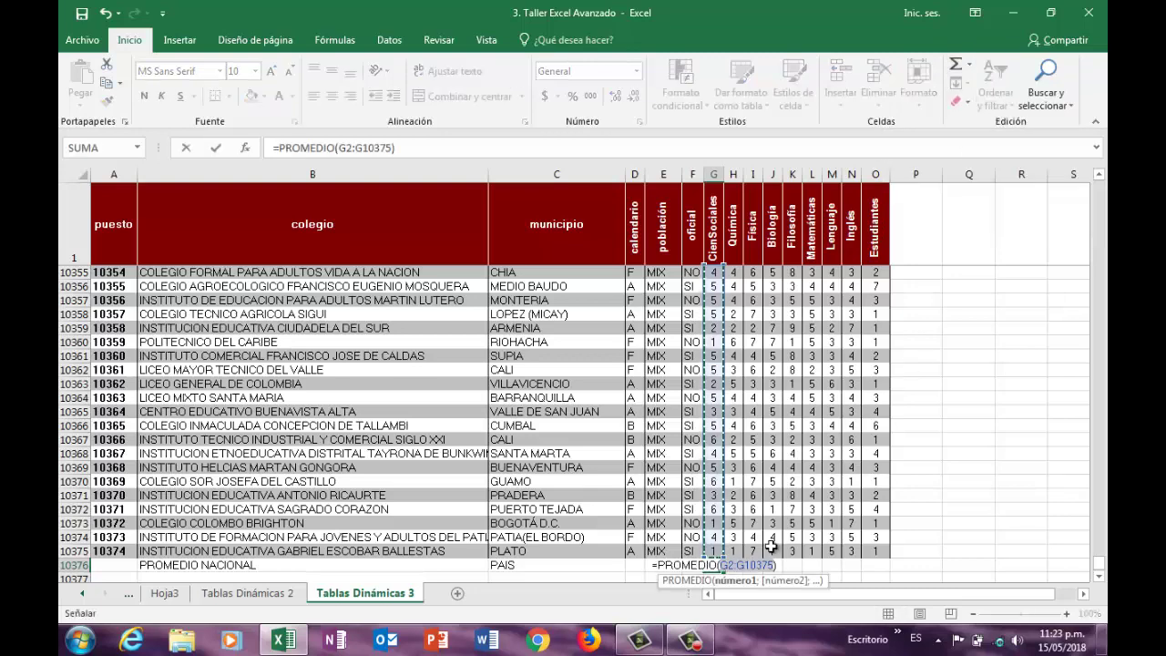
{"action": "key", "text": "Return"}
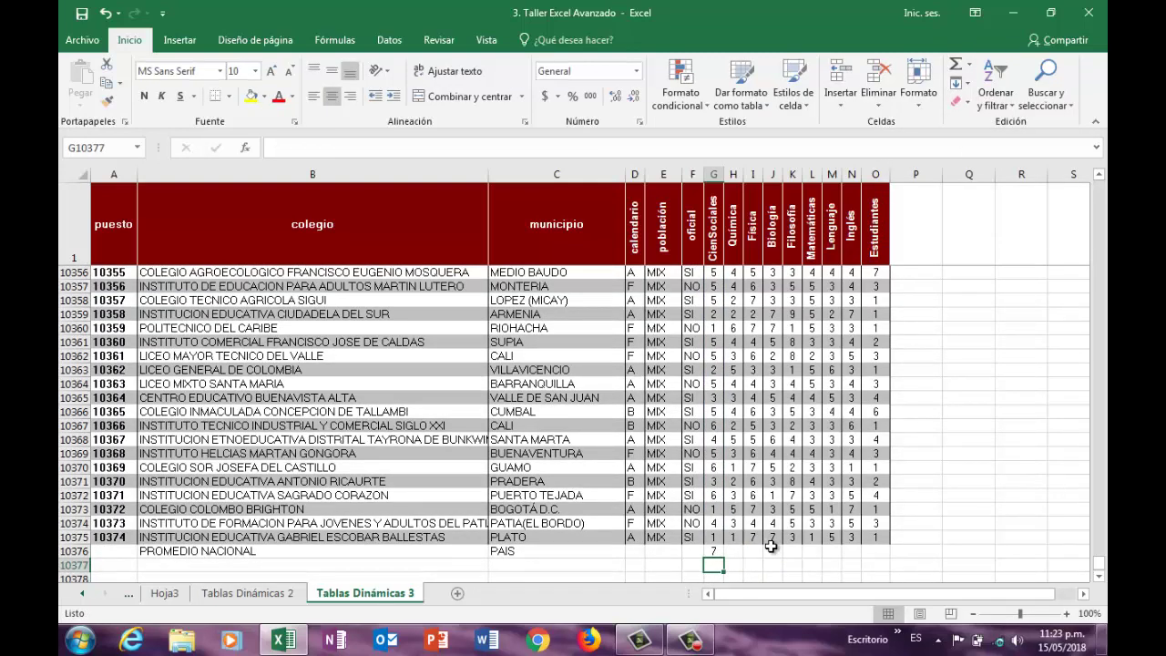
{"action": "left_click", "coordinate": [719, 554]}
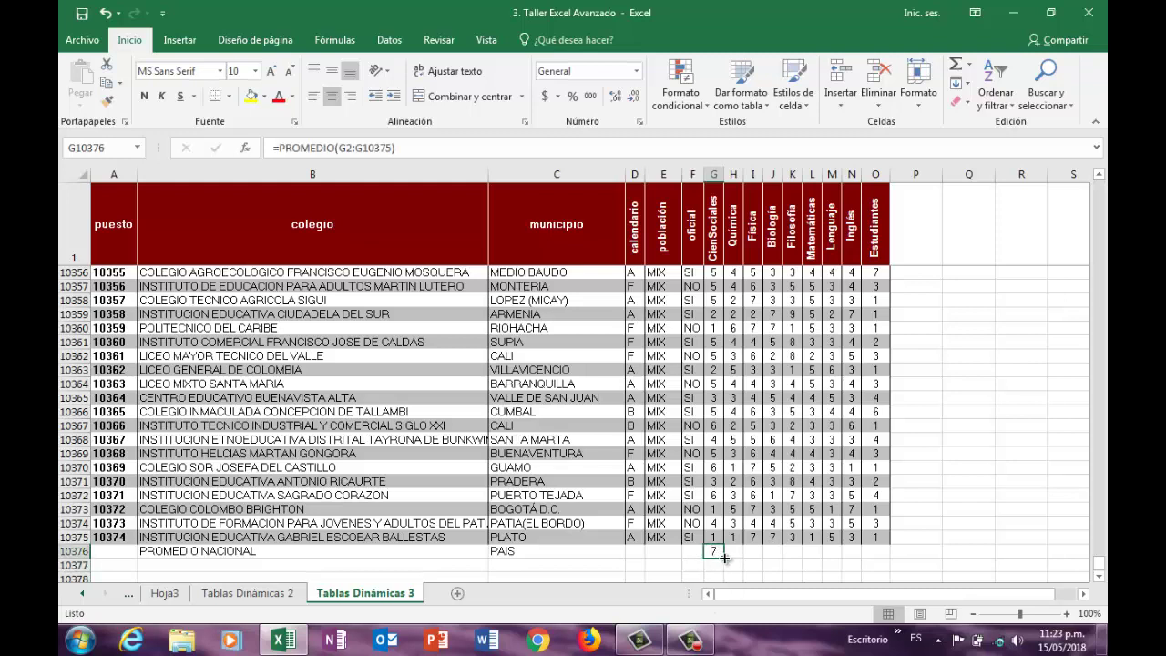
{"action": "left_click_drag", "start_coordinate": [724, 558], "coordinate": [882, 552]}
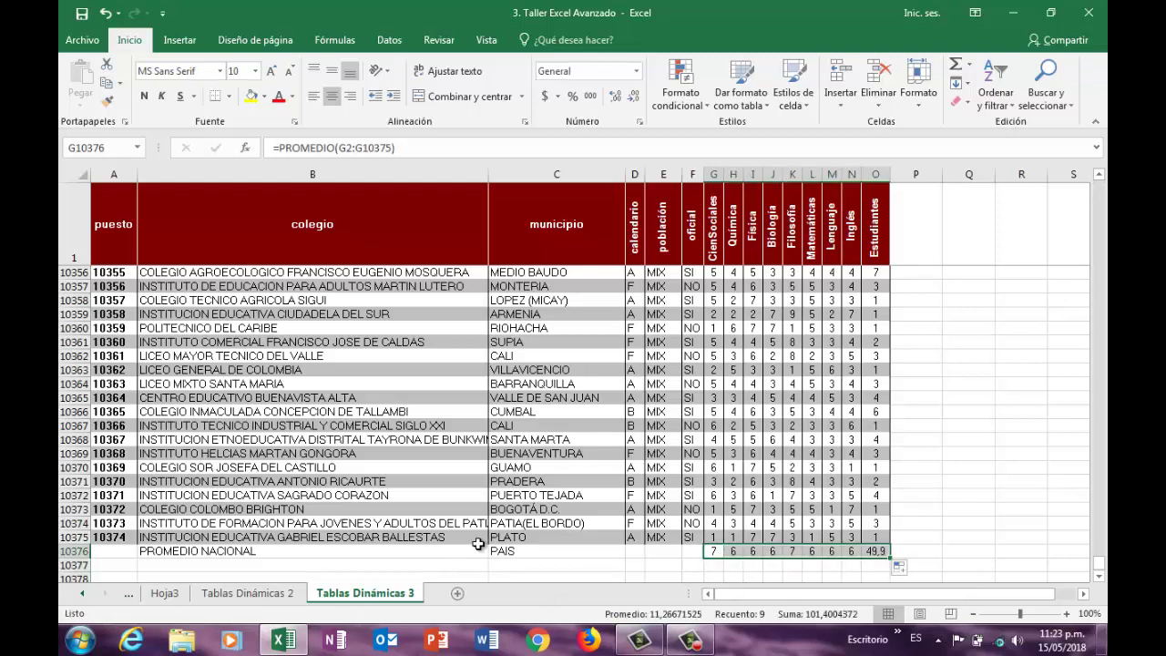
Step: Enter 10375 as the puesto of the PROMEDIO NACIONAL row, leaving calendario, población and oficial empty
{"action": "left_click", "coordinate": [100, 551]}
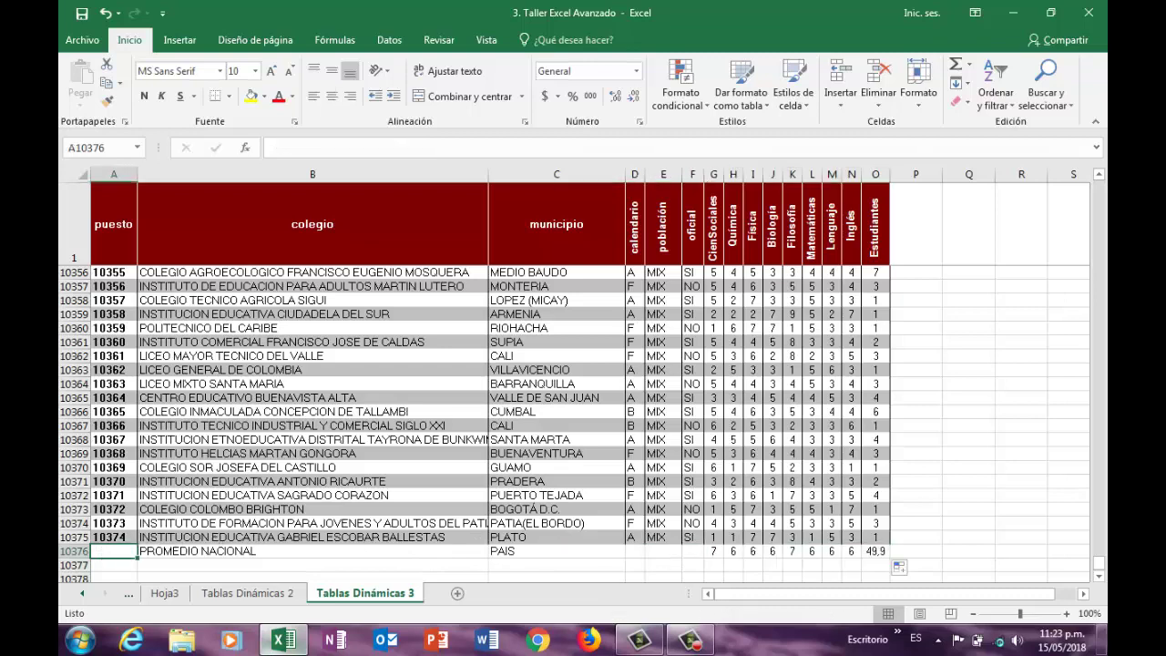
{"action": "type", "text": "103"}
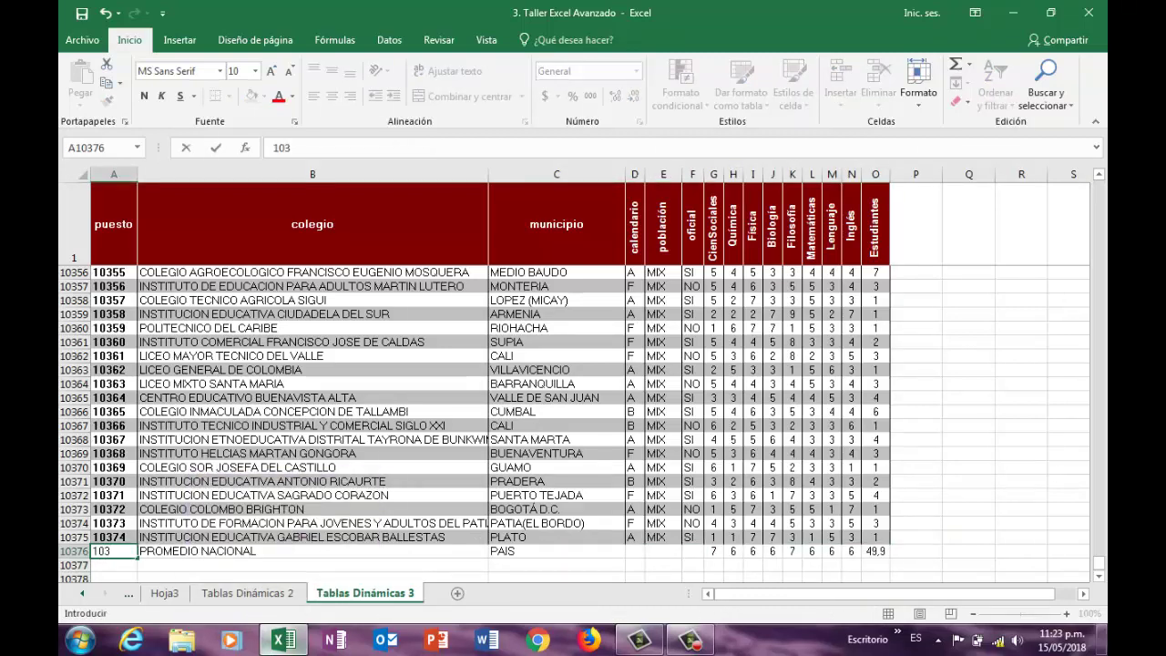
{"action": "type", "text": "75"}
{"action": "key", "text": "Tab"}
{"action": "key", "text": "Tab"}
{"action": "key", "text": "Tab"}
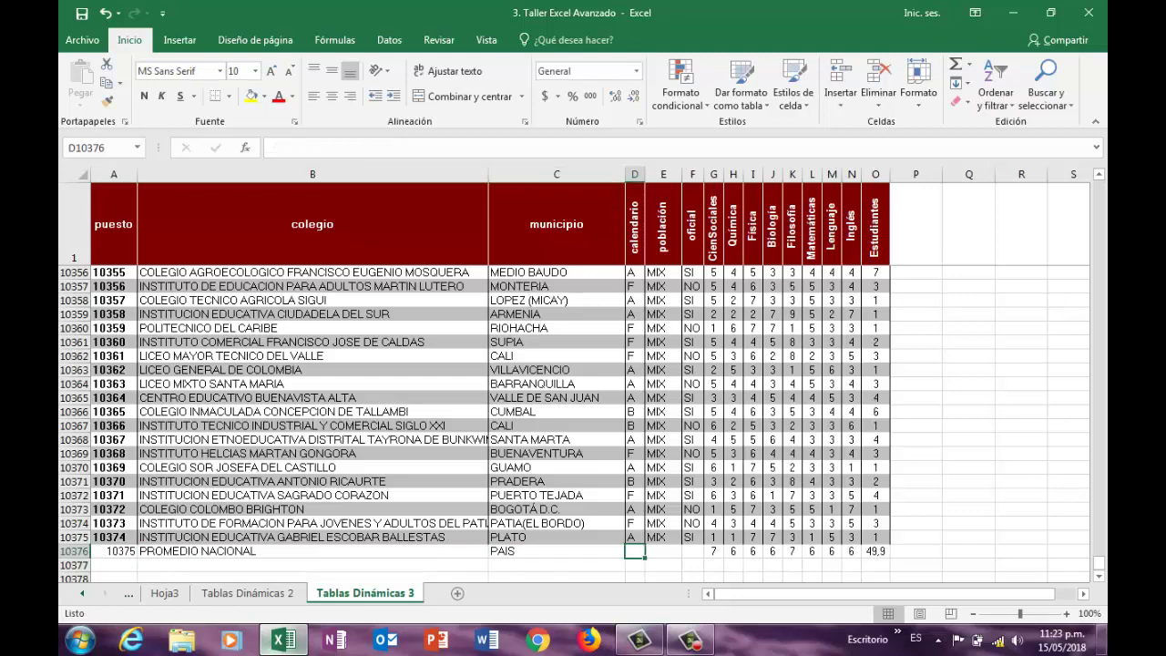
{"action": "key", "text": "Tab"}
{"action": "key", "text": "Tab"}
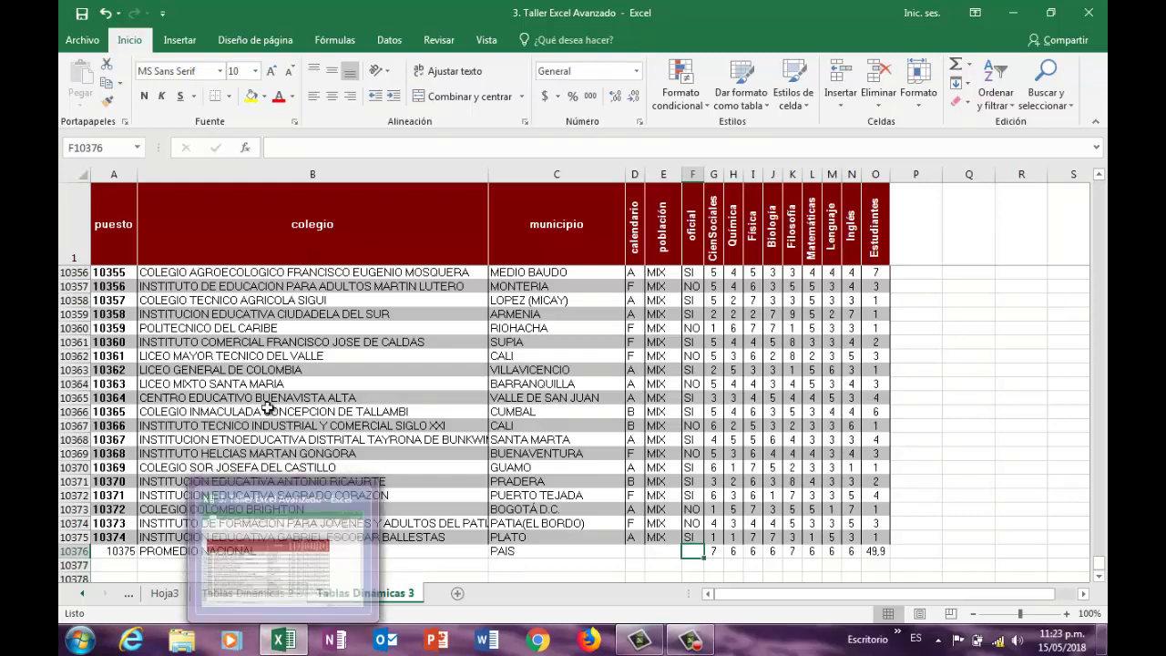
Step: Create a pivot table on a new worksheet from the school data range A1:O10376
{"action": "left_click", "coordinate": [269, 370]}
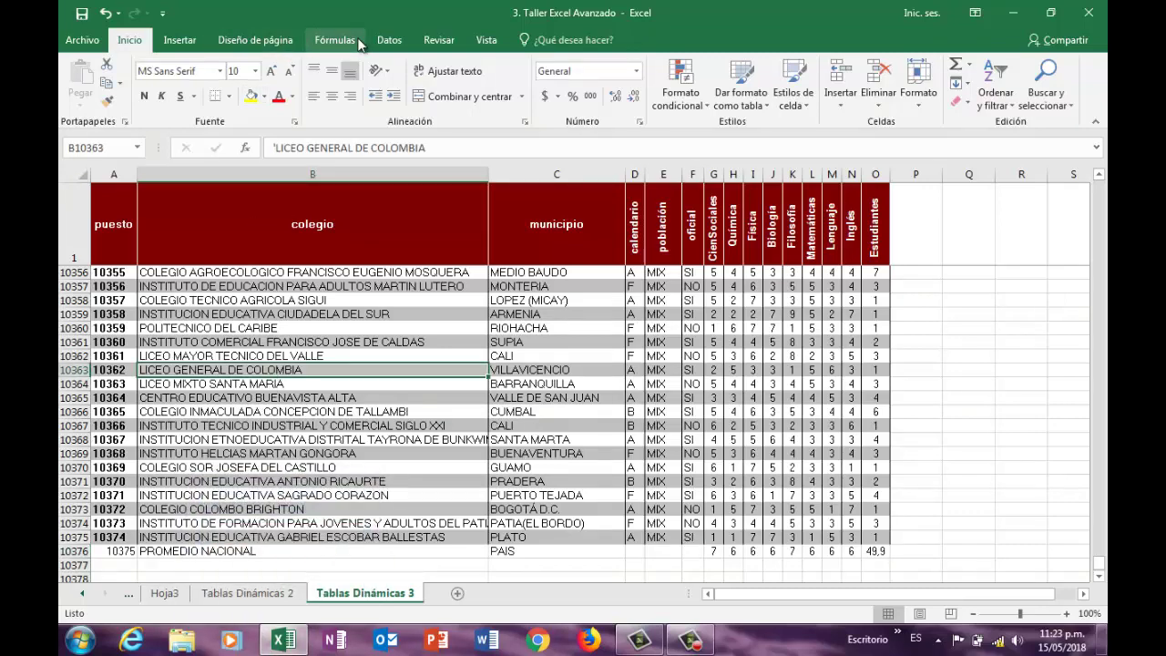
{"action": "left_click", "coordinate": [180, 41]}
{"action": "left_click", "coordinate": [84, 78]}
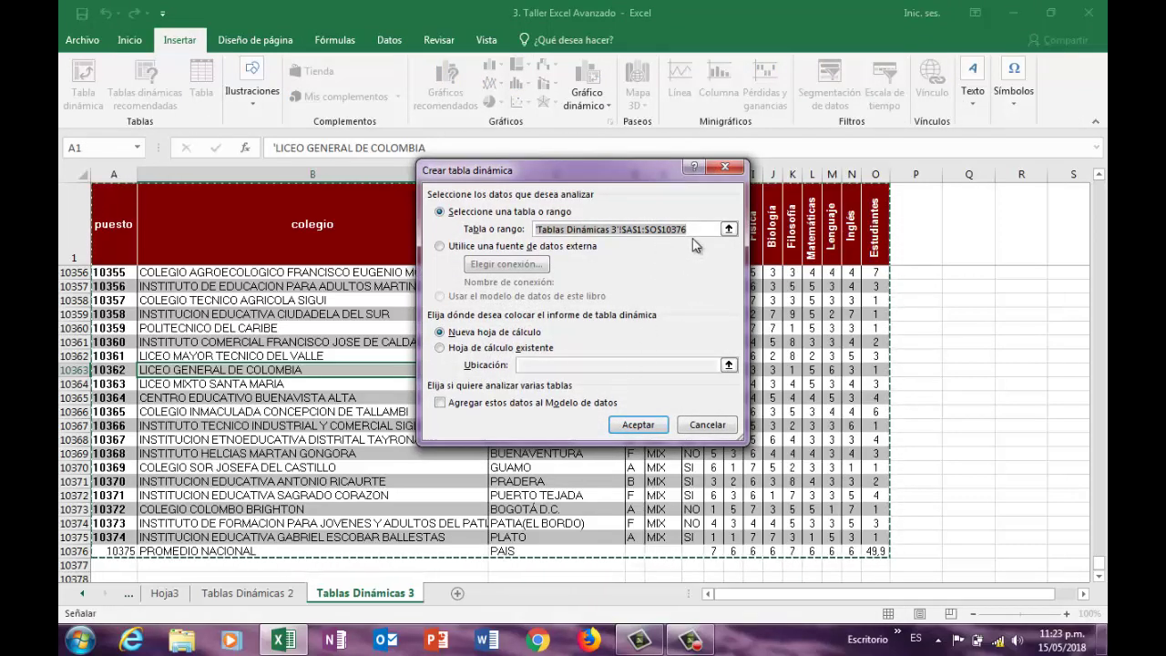
{"action": "left_click", "coordinate": [643, 426]}
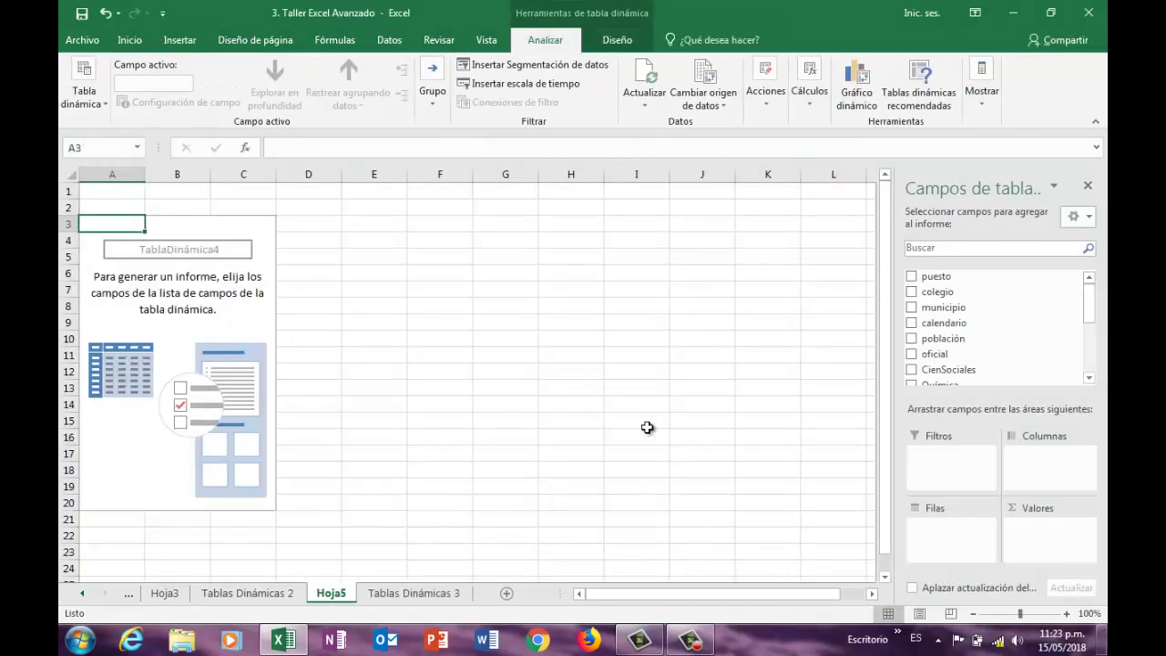
Step: Insert a clustered column pivot chart for the empty pivot table and apply the dark grey gradient chart style
{"action": "left_click", "coordinate": [840, 98]}
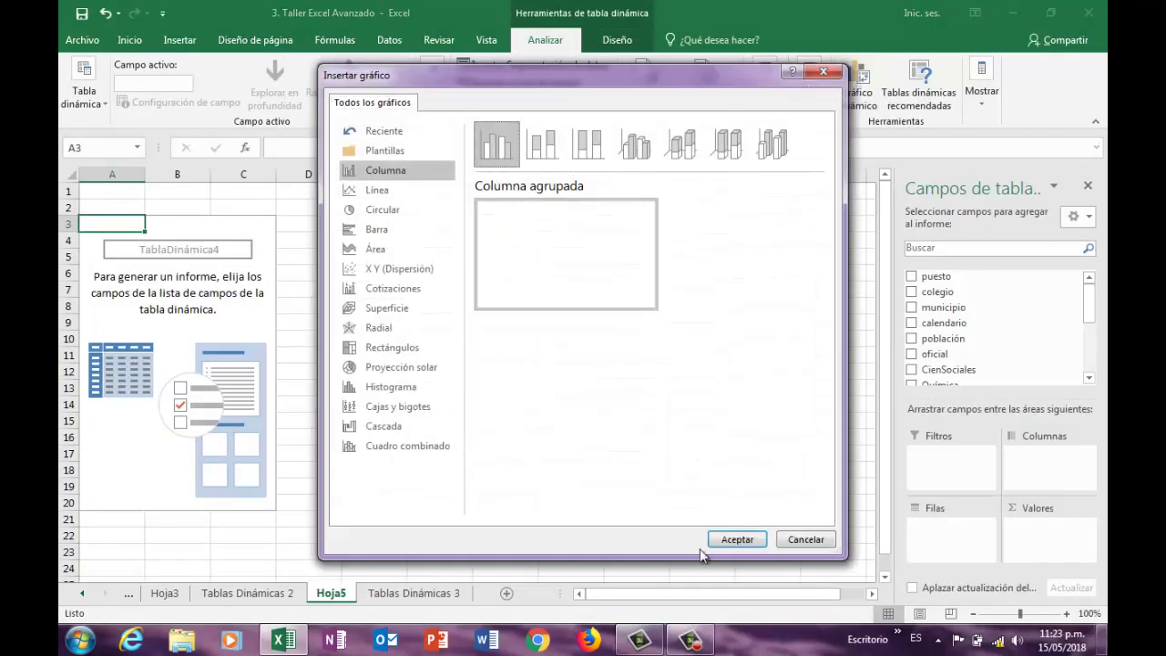
{"action": "left_click", "coordinate": [735, 542]}
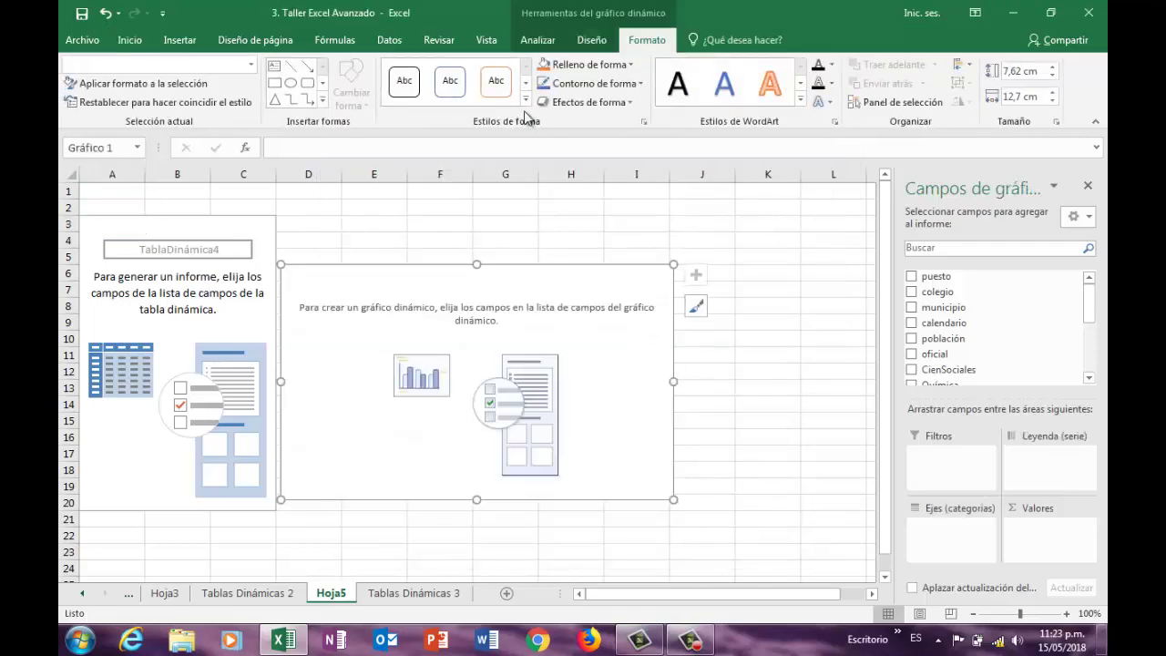
{"action": "left_click", "coordinate": [592, 40]}
{"action": "left_click", "coordinate": [559, 41]}
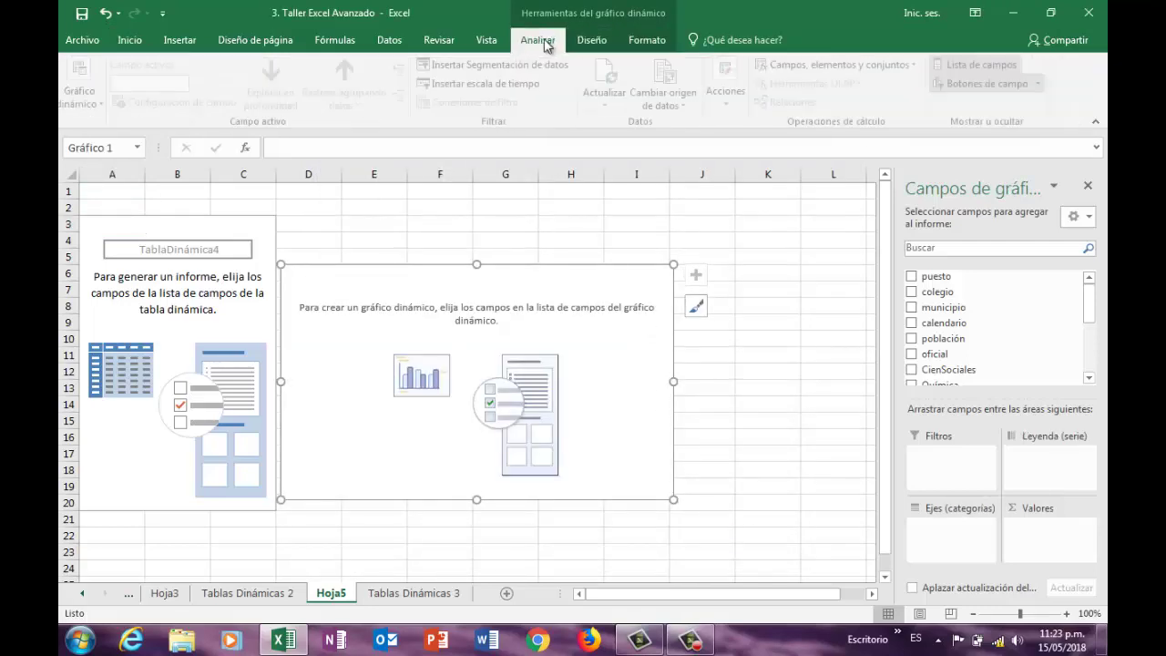
{"action": "left_click", "coordinate": [593, 45]}
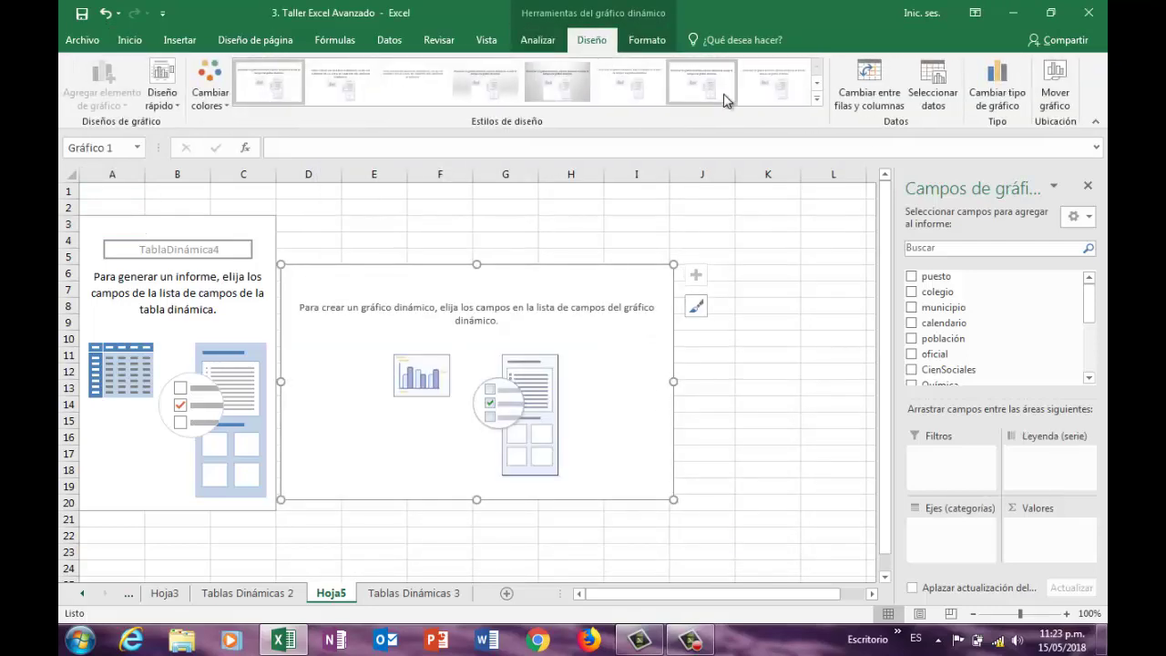
{"action": "left_click", "coordinate": [822, 107]}
{"action": "left_click", "coordinate": [269, 127]}
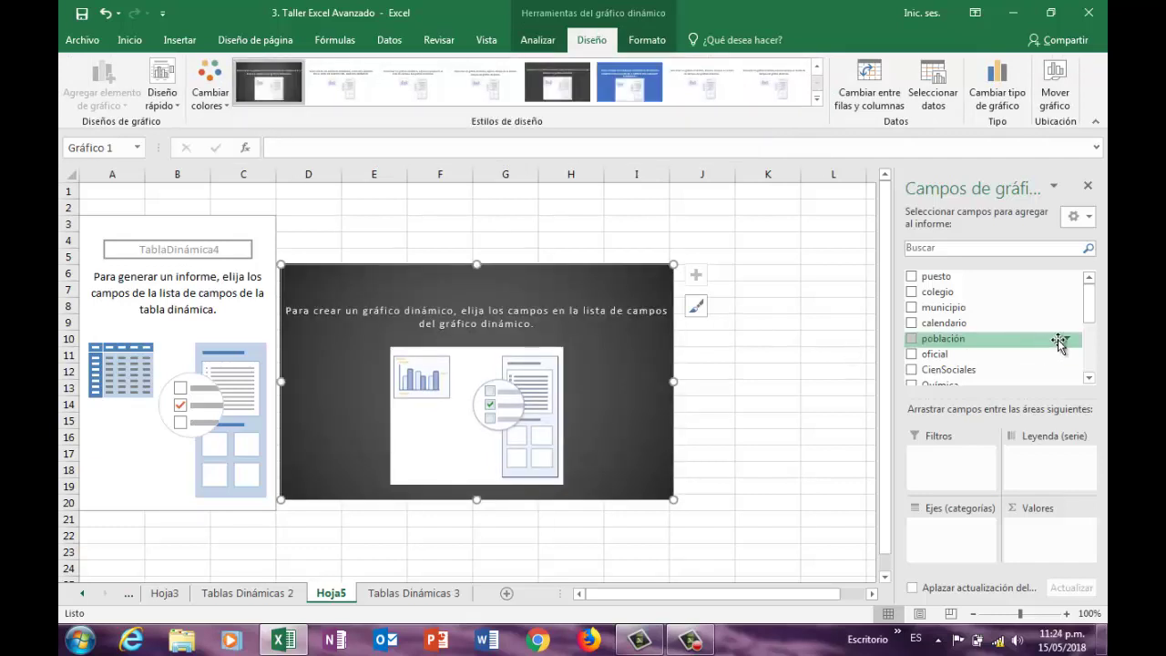
Step: Add the Matemáticas field to the chart's values and summarize it by Promedio
{"action": "left_click_drag", "start_coordinate": [1091, 323], "coordinate": [1090, 357]}
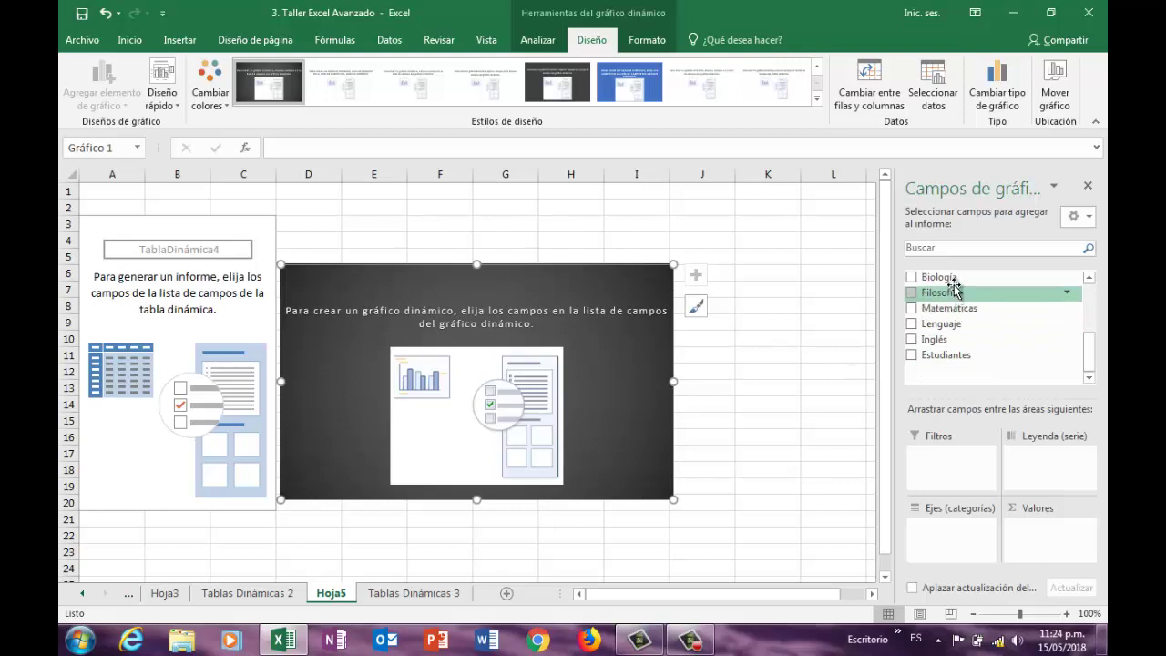
{"action": "left_click", "coordinate": [1090, 278]}
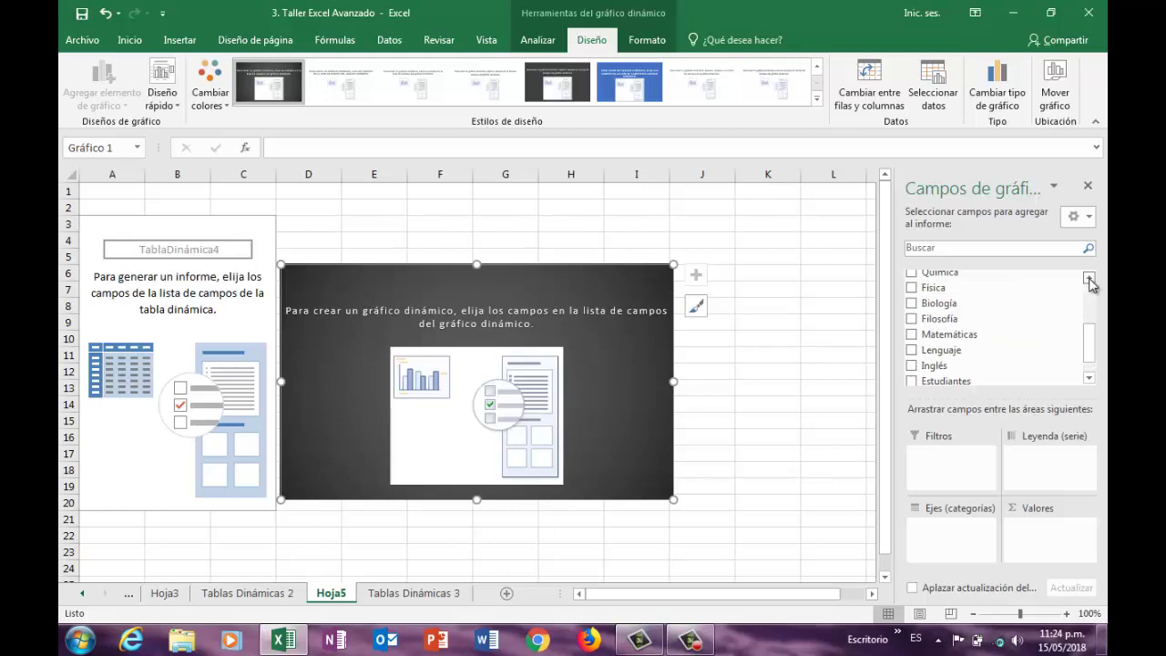
{"action": "left_click_drag", "start_coordinate": [969, 346], "coordinate": [1057, 537]}
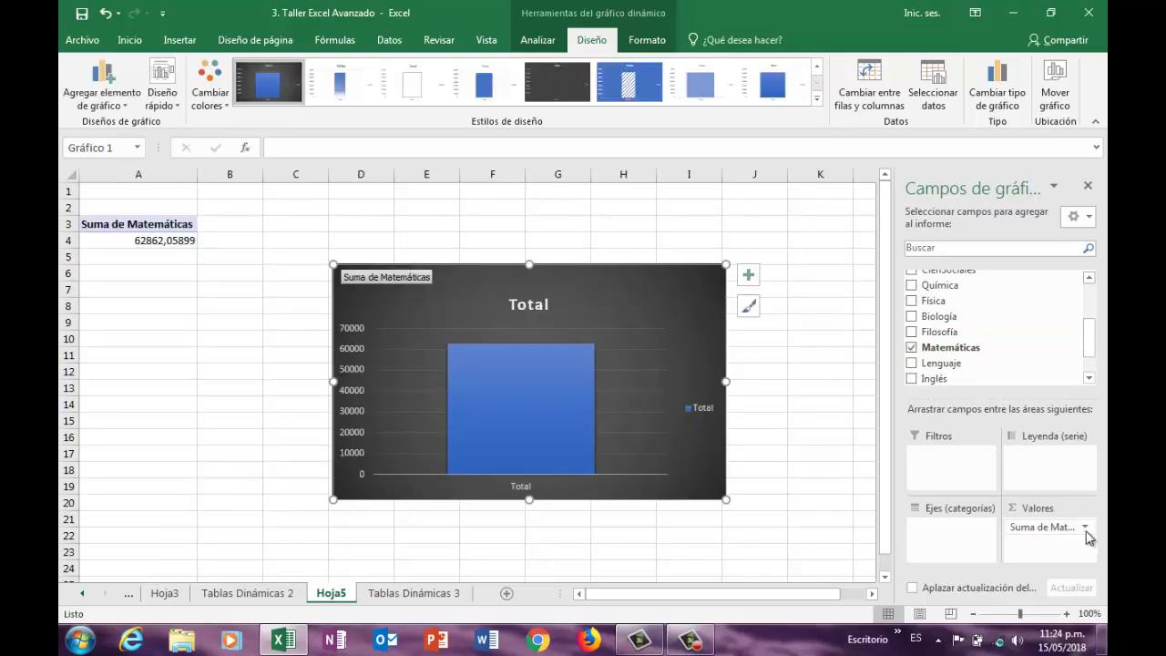
{"action": "left_click", "coordinate": [1086, 529]}
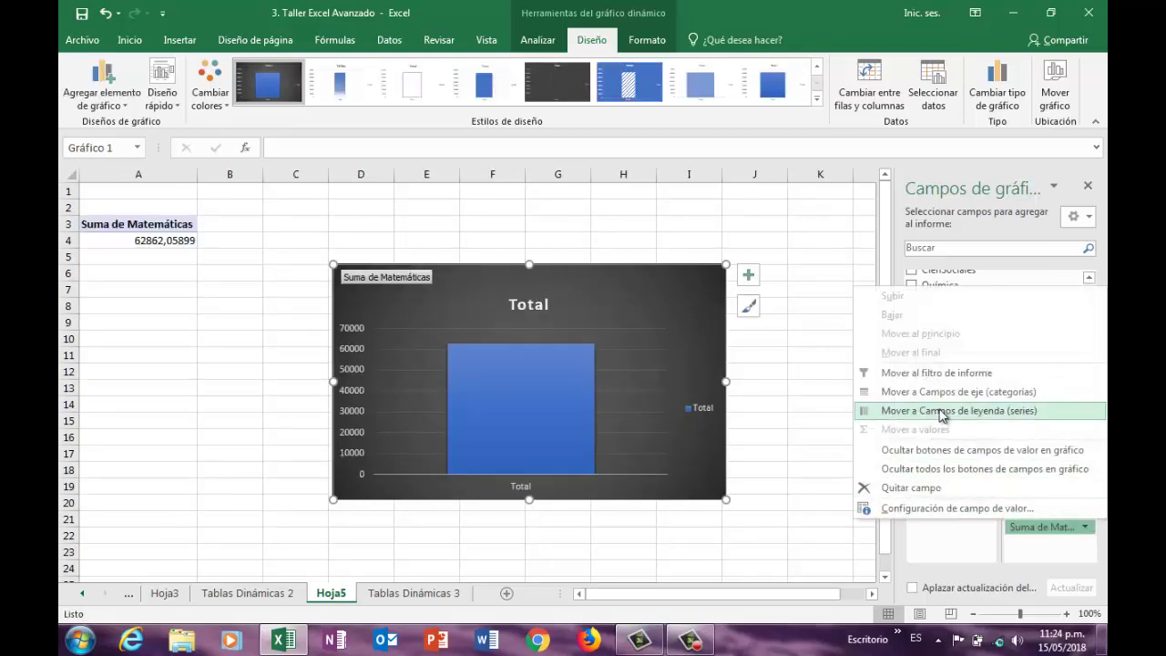
{"action": "left_click", "coordinate": [923, 510]}
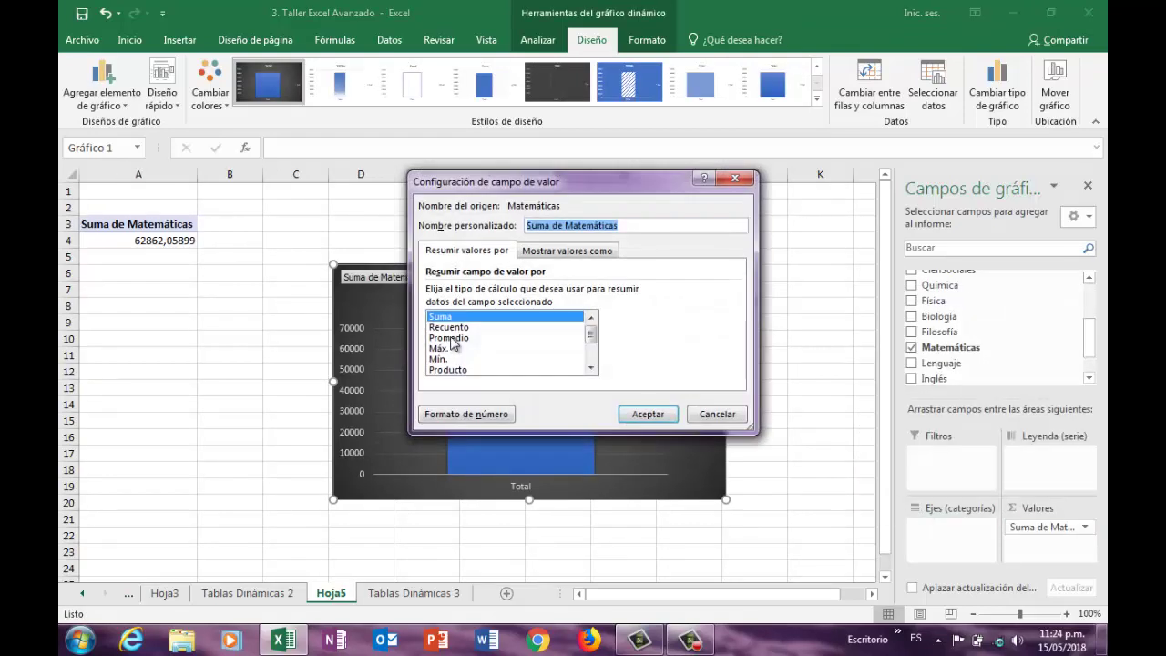
{"action": "left_click", "coordinate": [450, 338]}
{"action": "left_click", "coordinate": [638, 415]}
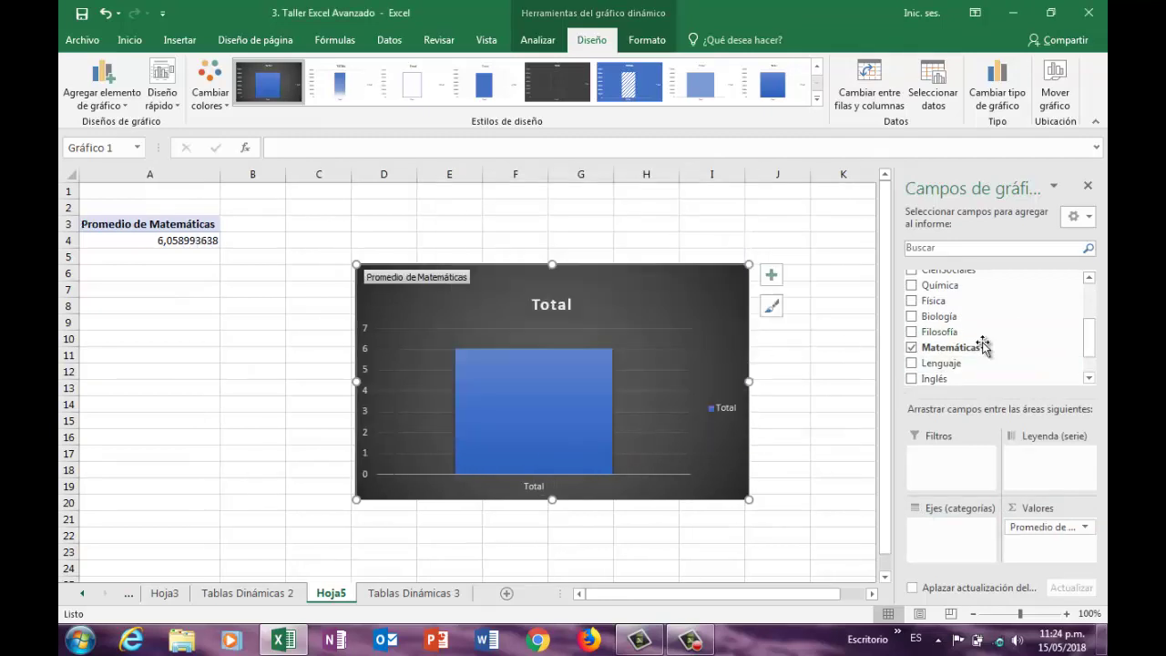
Step: Add the municipio field to the pivot chart's axis categories
{"action": "left_click_drag", "start_coordinate": [1095, 338], "coordinate": [1091, 291]}
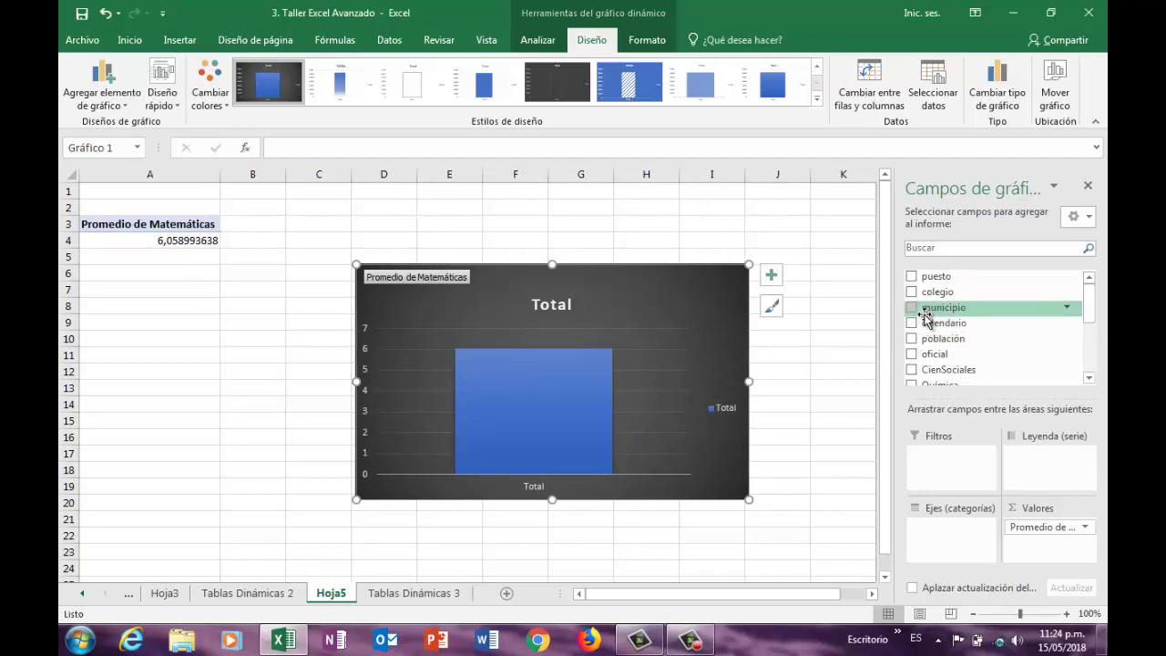
{"action": "left_click_drag", "start_coordinate": [926, 314], "coordinate": [944, 534]}
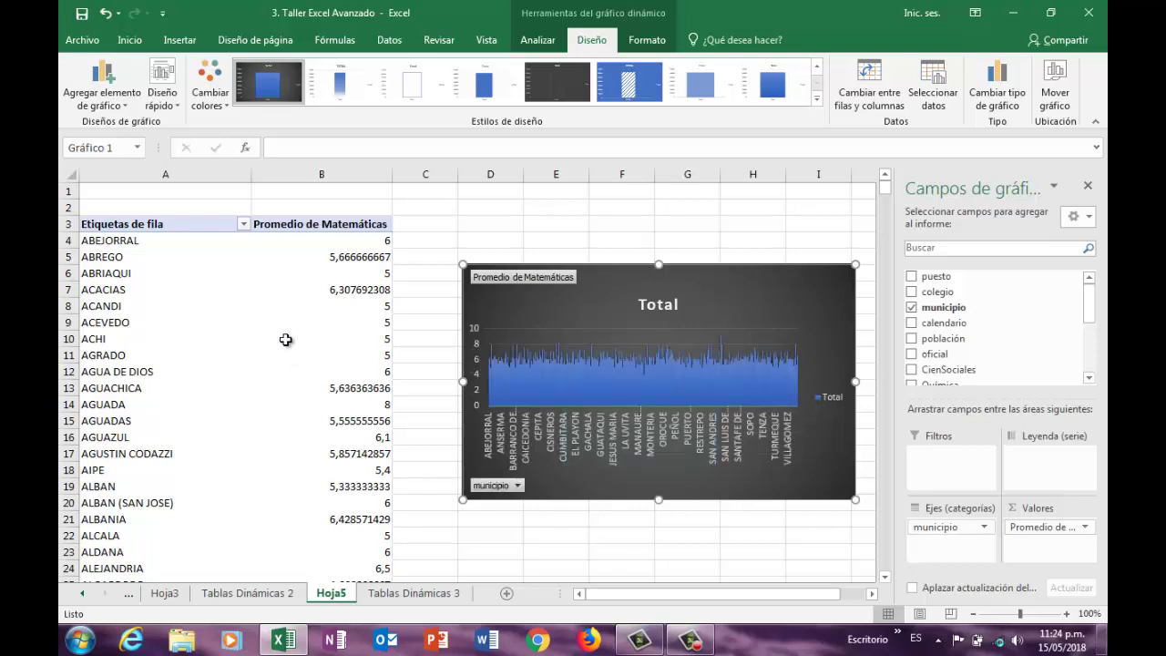
Step: Dismiss the municipio filter unchanged, check the national average row's municipio entry on Tablas Dinámicas 3, and return to Hoja5
{"action": "left_click", "coordinate": [243, 223]}
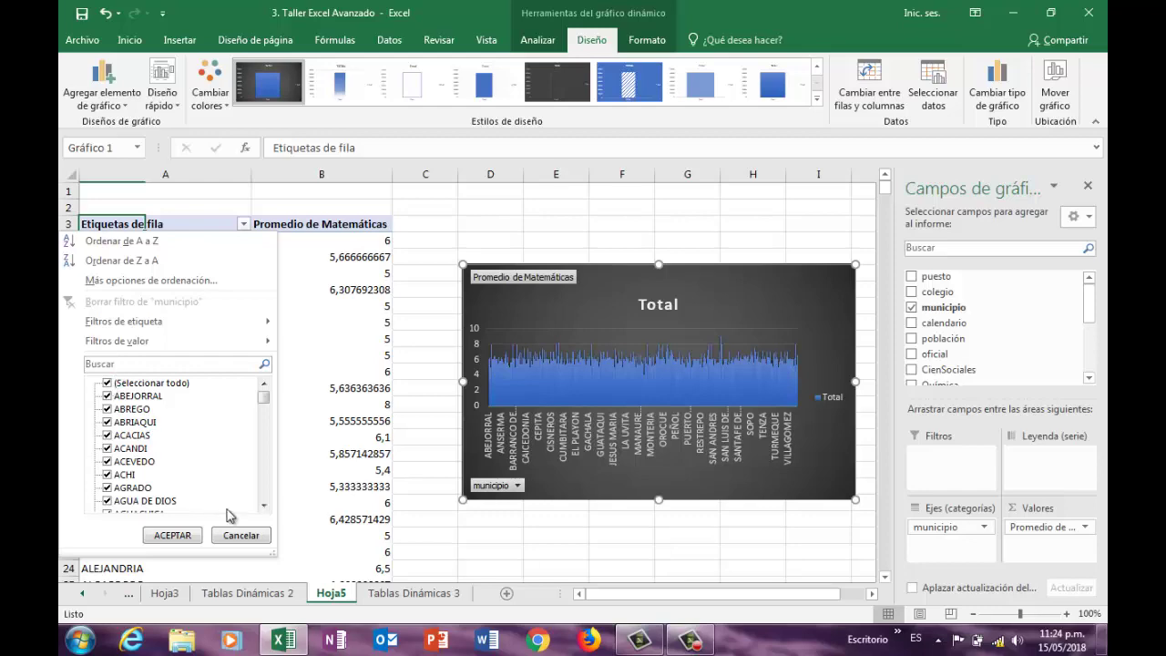
{"action": "left_click", "coordinate": [240, 535]}
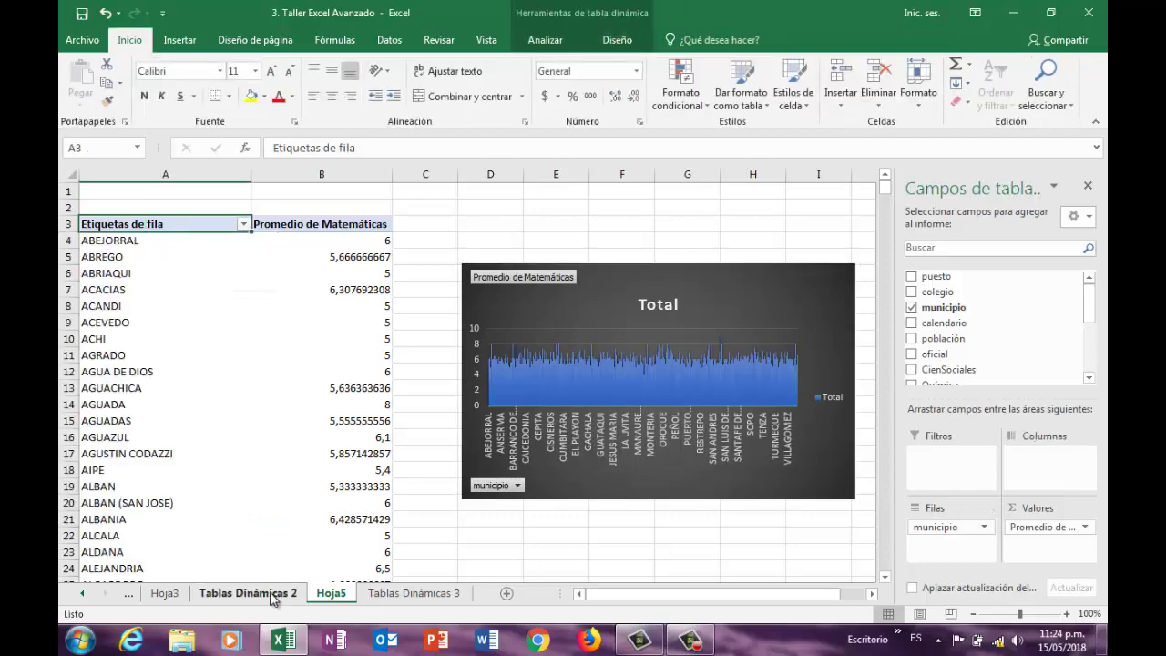
{"action": "left_click", "coordinate": [371, 595]}
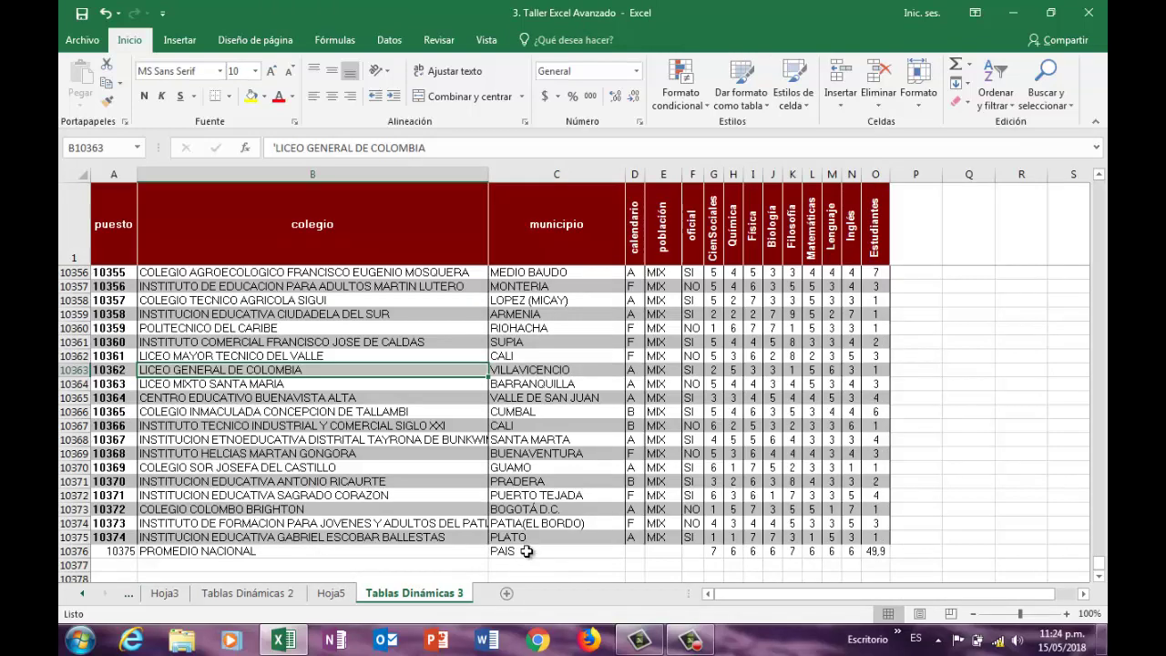
{"action": "left_click", "coordinate": [319, 594]}
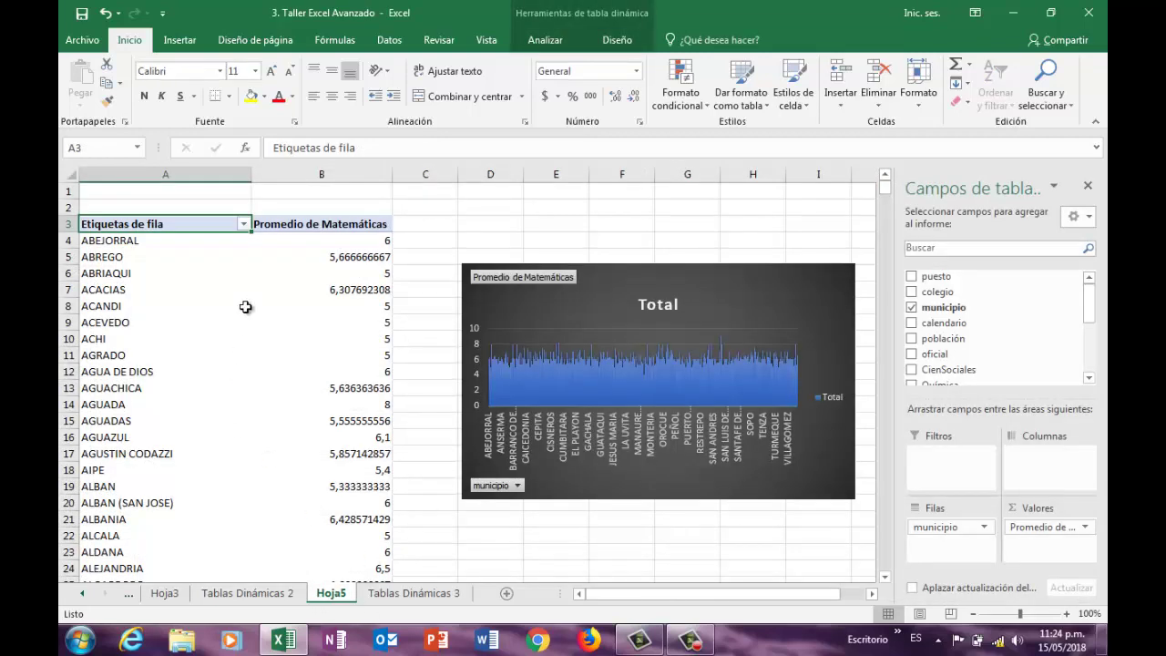
Step: Clear every municipio selection in the pivot table's row filter and select FUNZA
{"action": "left_click", "coordinate": [244, 225]}
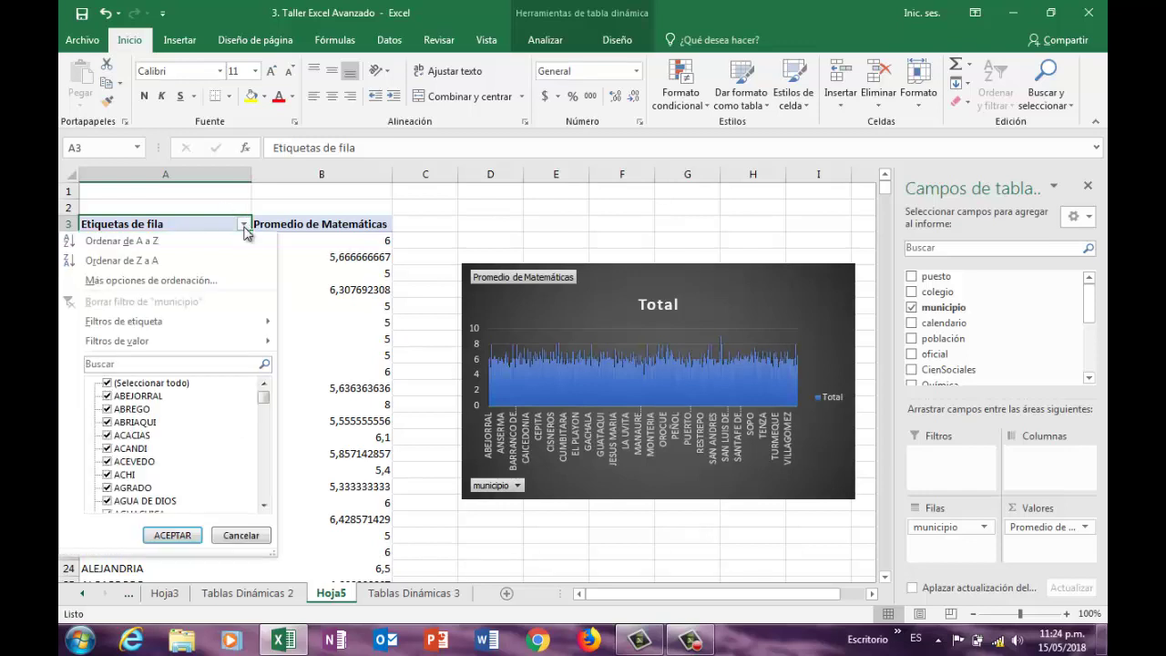
{"action": "left_click", "coordinate": [108, 383]}
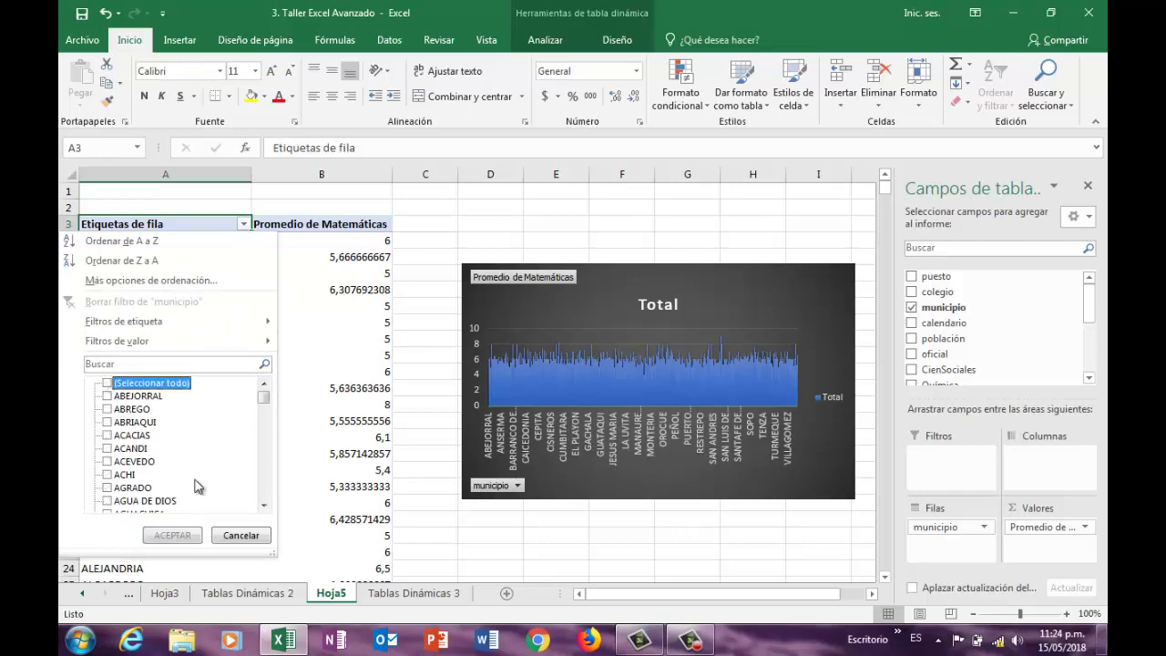
{"action": "scroll", "coordinate": [206, 478], "scroll_direction": "down", "scroll_amount": 6}
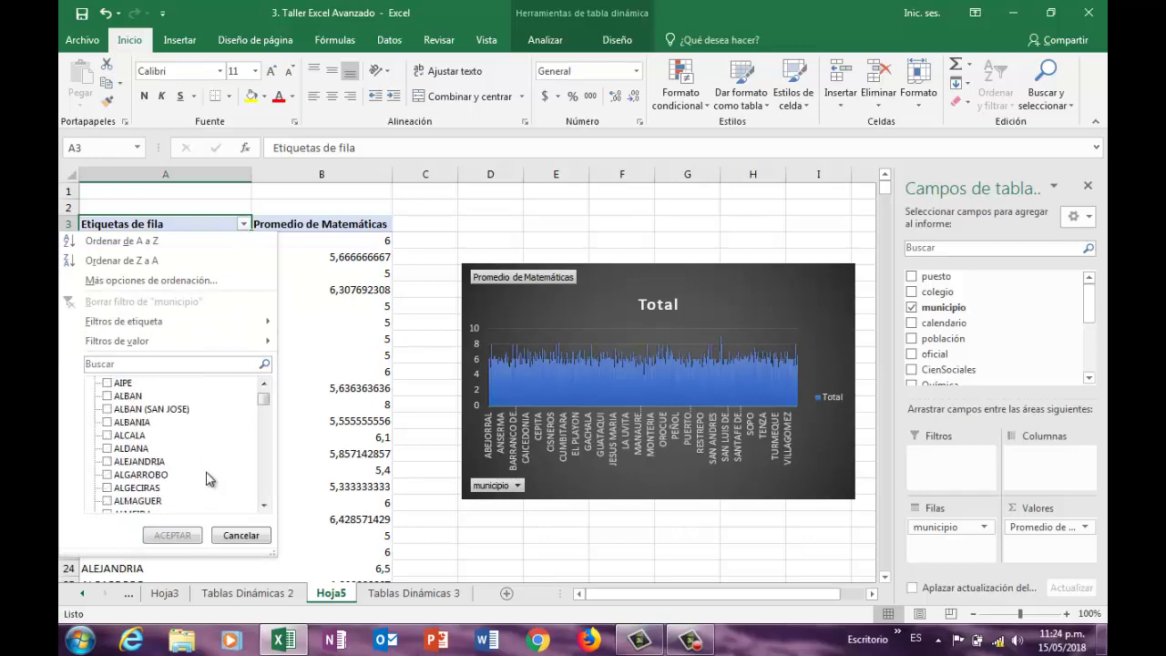
{"action": "scroll", "coordinate": [206, 478], "scroll_direction": "down", "scroll_amount": 20}
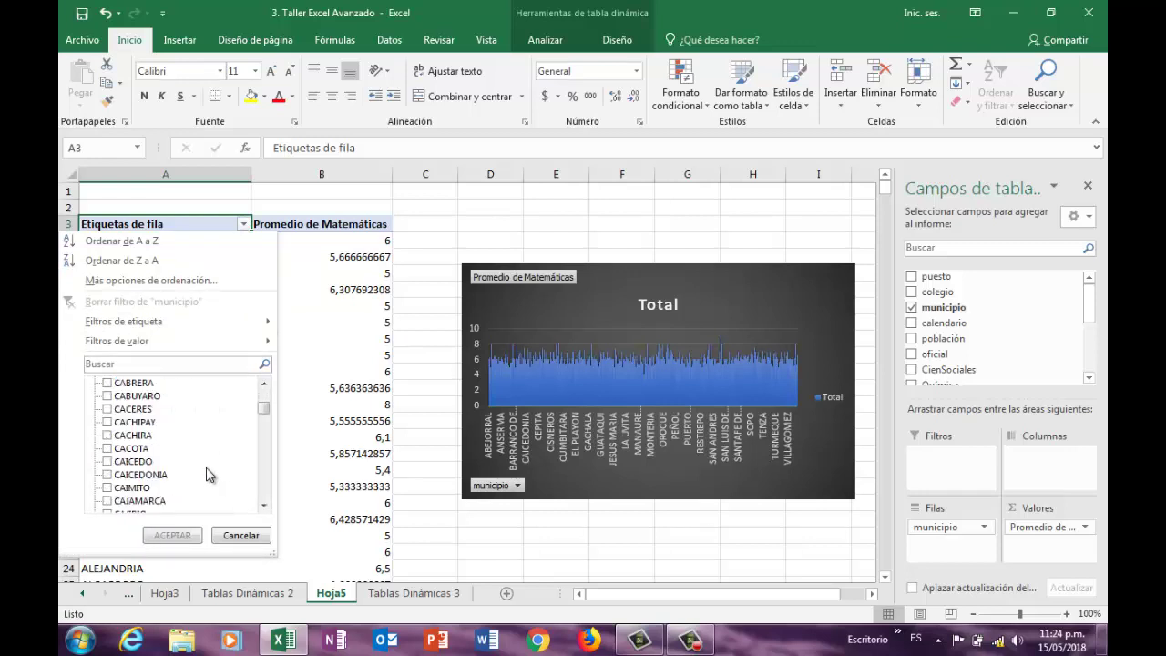
{"action": "scroll", "coordinate": [205, 475], "scroll_direction": "down", "scroll_amount": 6}
{"action": "left_click_drag", "start_coordinate": [262, 410], "coordinate": [264, 431]}
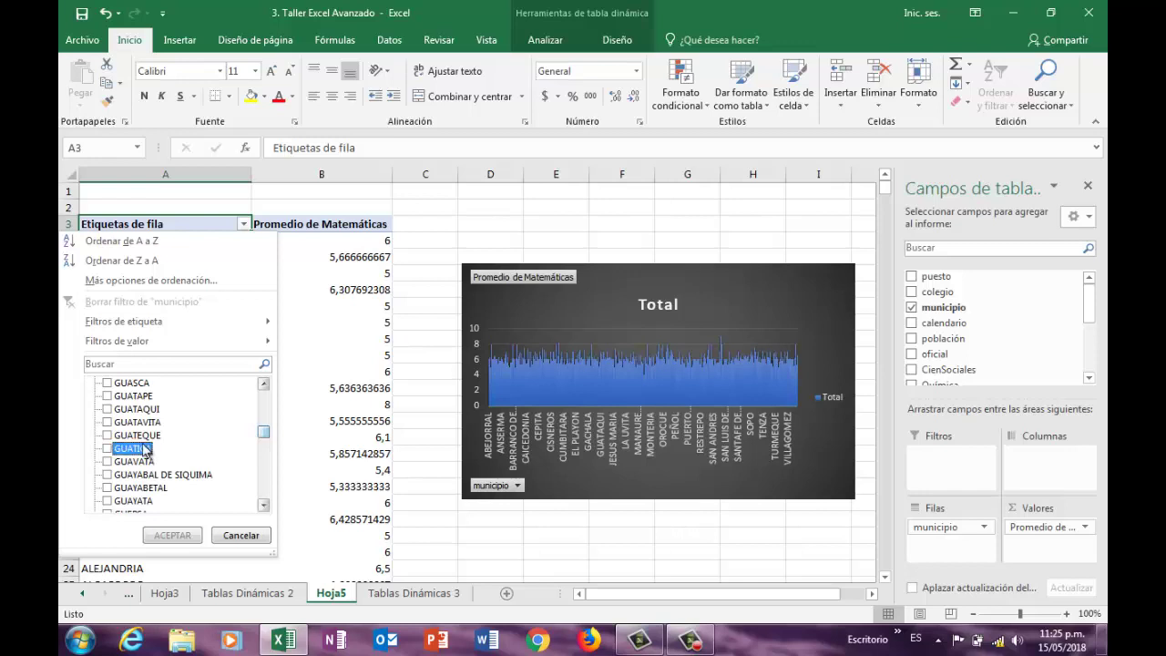
{"action": "scroll", "coordinate": [150, 451], "scroll_direction": "up", "scroll_amount": 10}
{"action": "scroll", "coordinate": [146, 452], "scroll_direction": "up", "scroll_amount": 5}
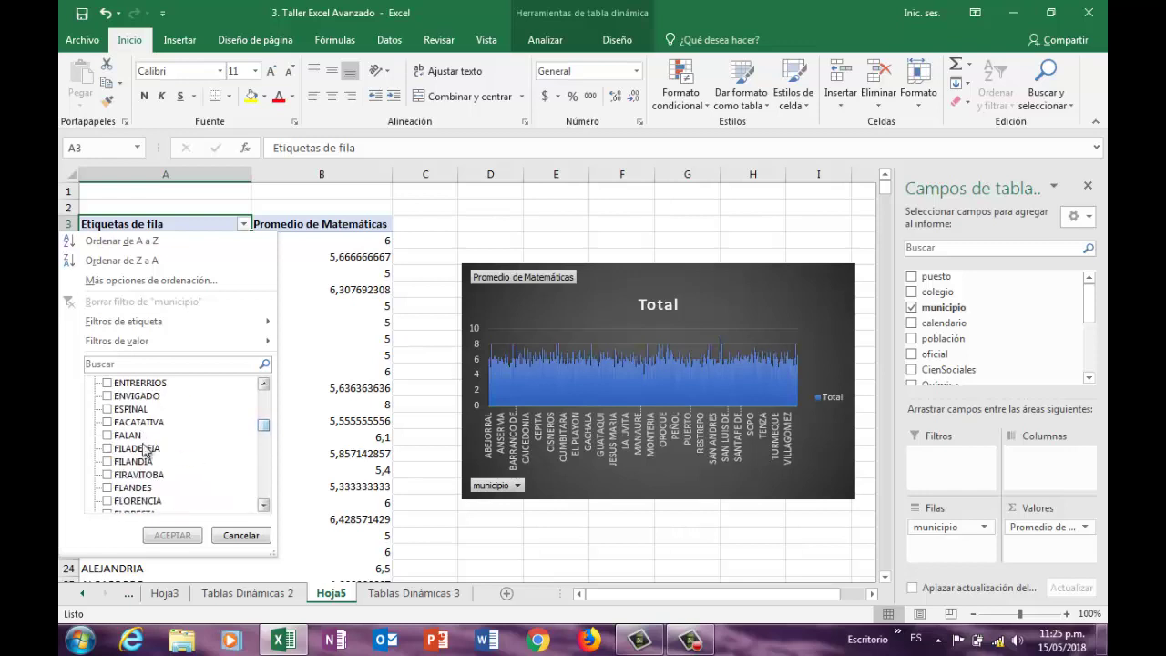
{"action": "scroll", "coordinate": [145, 451], "scroll_direction": "down", "scroll_amount": 1}
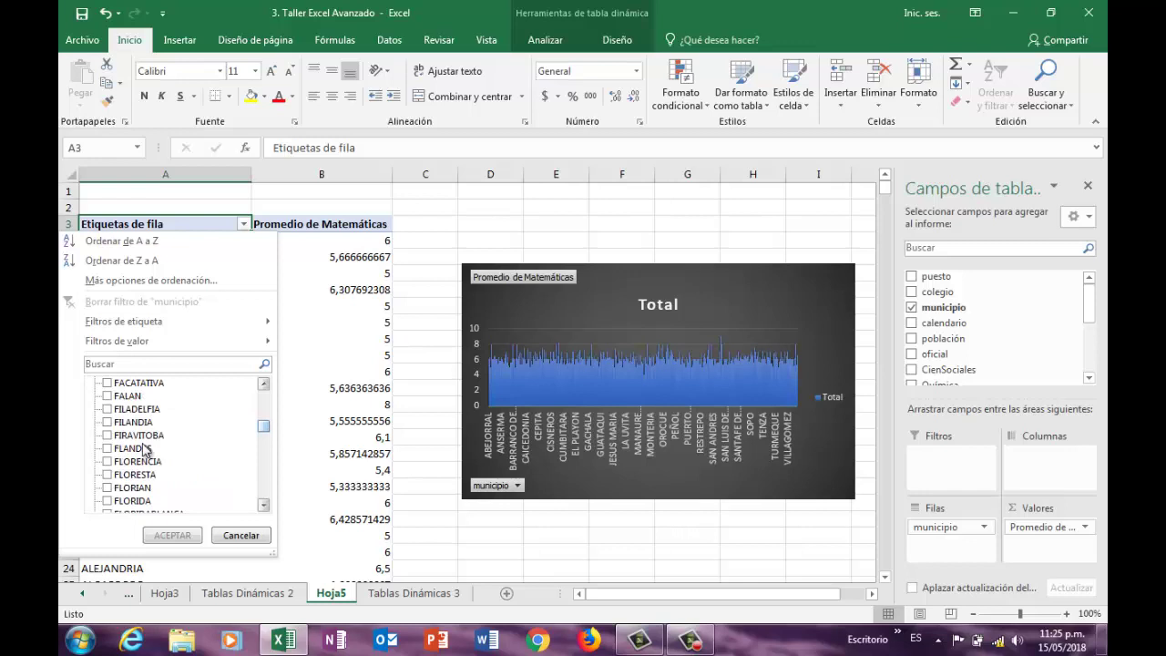
{"action": "scroll", "coordinate": [146, 451], "scroll_direction": "down", "scroll_amount": 1}
{"action": "scroll", "coordinate": [146, 451], "scroll_direction": "down", "scroll_amount": 2}
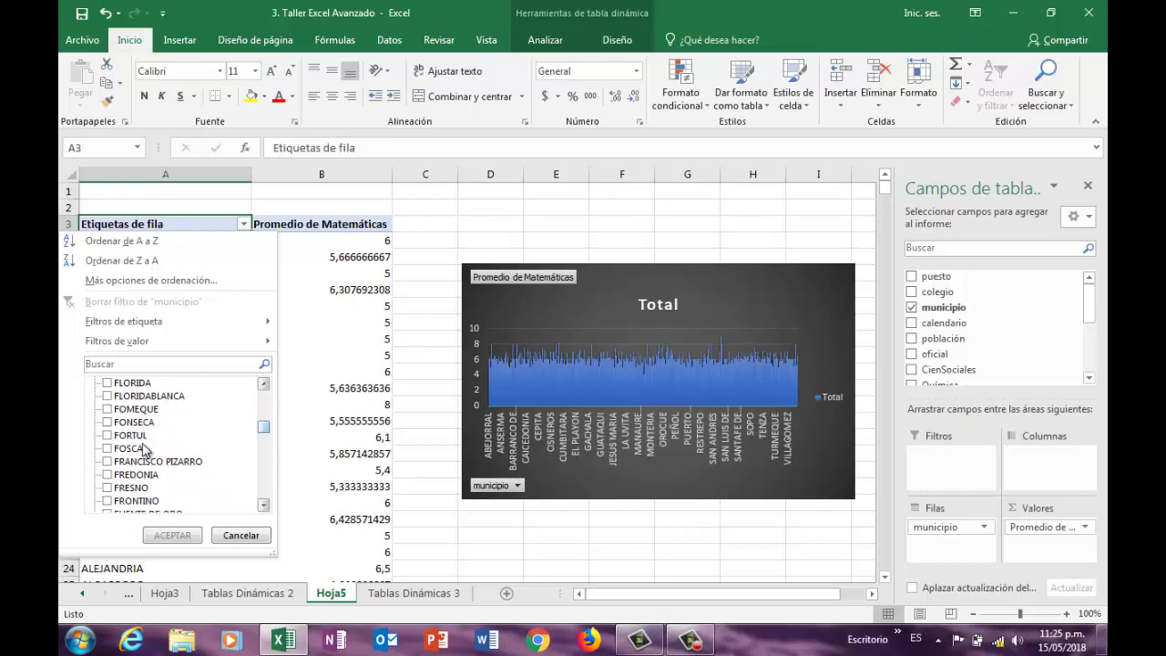
{"action": "scroll", "coordinate": [143, 451], "scroll_direction": "down", "scroll_amount": 2}
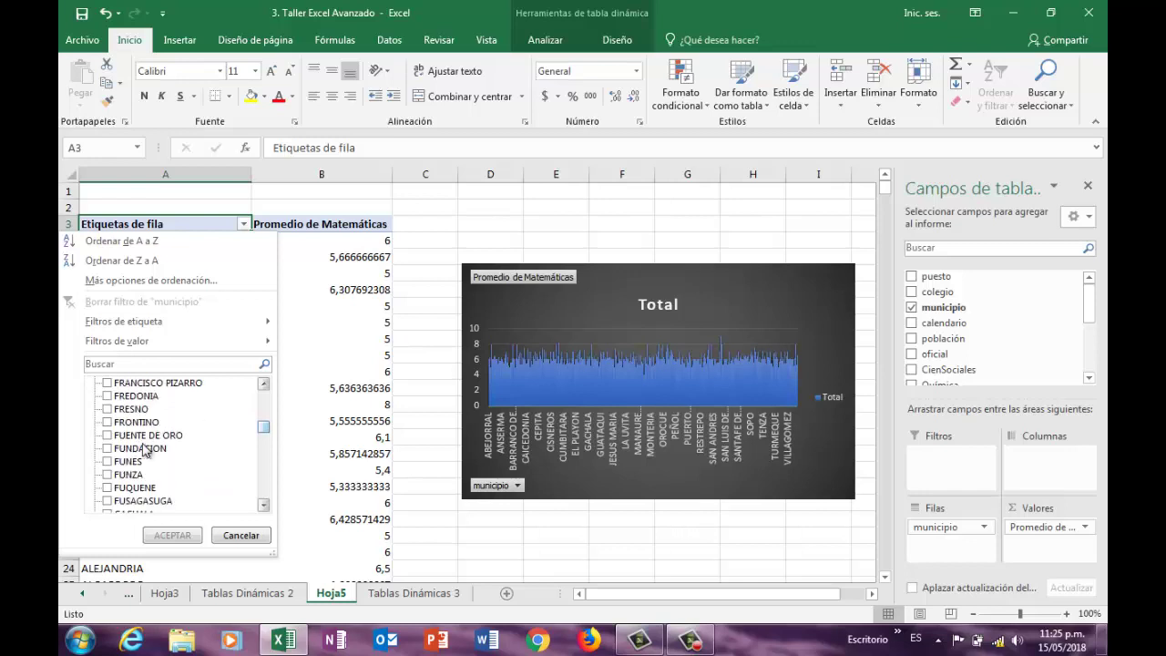
{"action": "left_click", "coordinate": [108, 474]}
Step: Add PAIS to the municipio filter selection and apply the filter
{"action": "left_click_drag", "start_coordinate": [262, 428], "coordinate": [265, 453]}
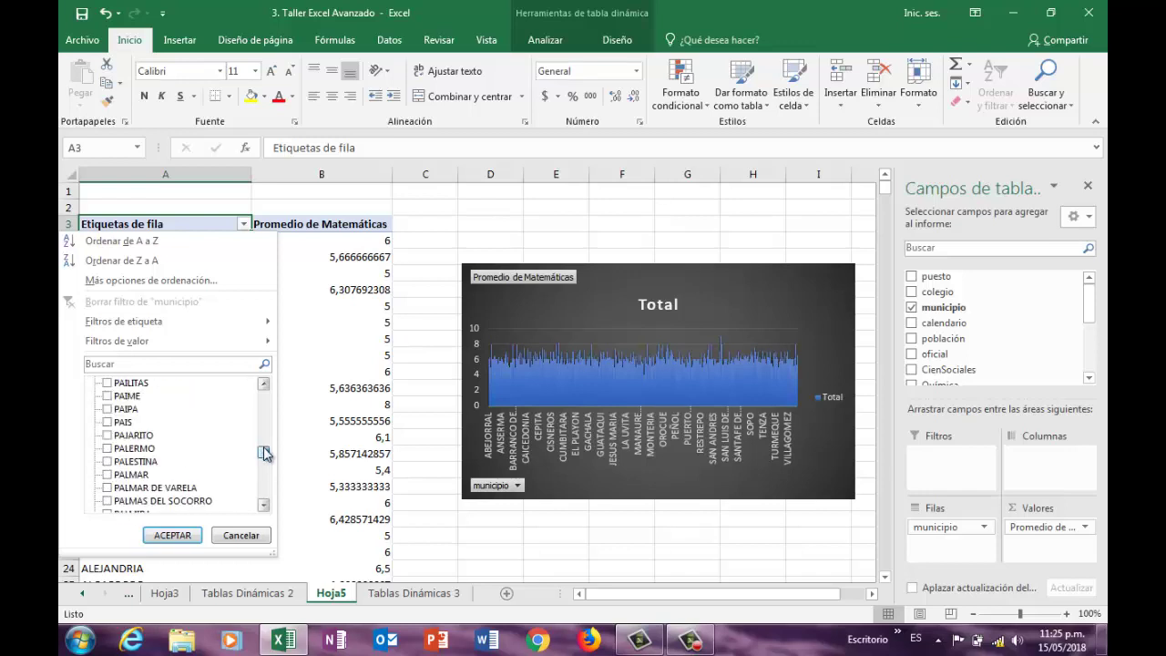
{"action": "left_click", "coordinate": [117, 423]}
{"action": "left_click", "coordinate": [172, 536]}
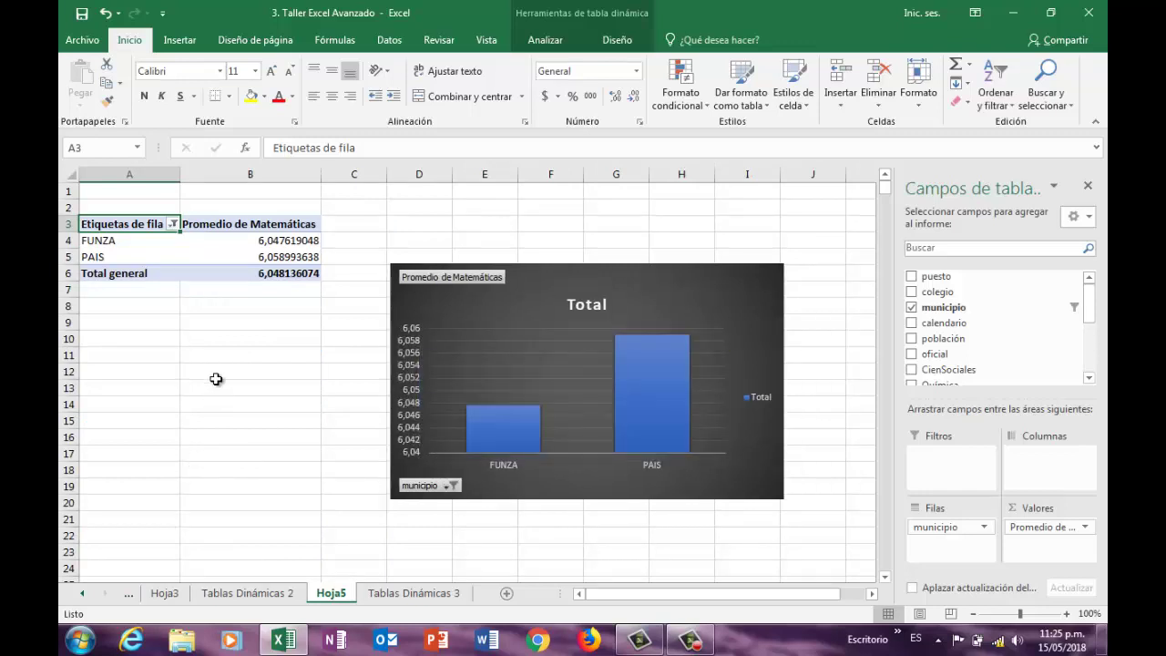
Step: Apply the comma number style to the averages in B4:B6 and show data labels on the pivot chart
{"action": "left_click_drag", "start_coordinate": [278, 244], "coordinate": [288, 273]}
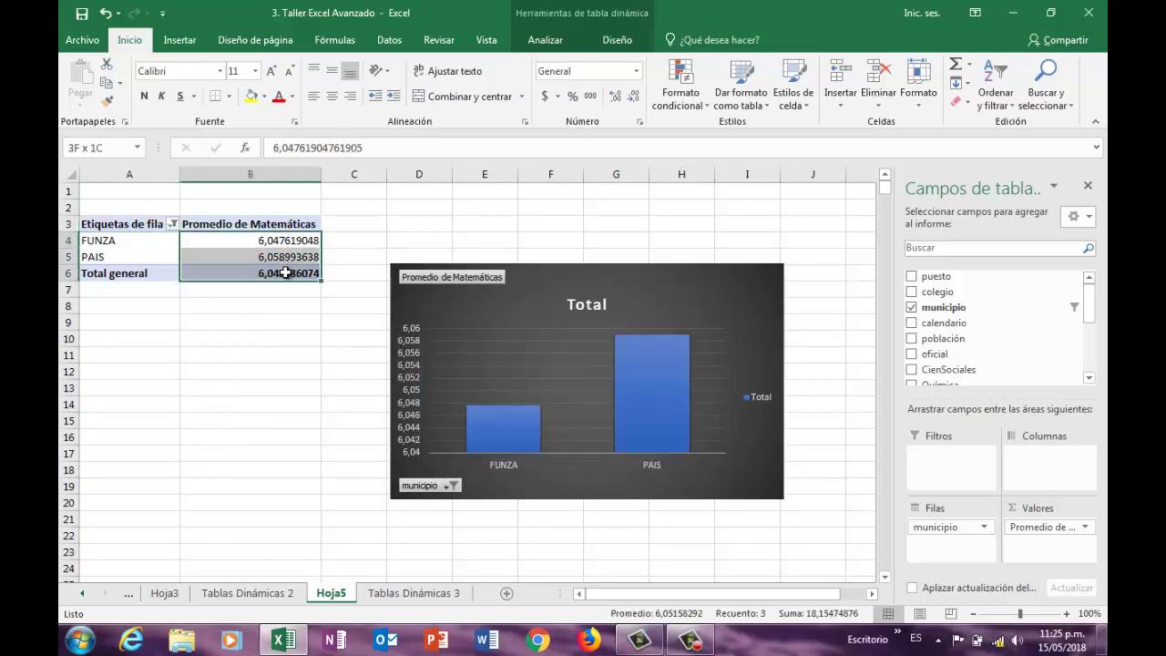
{"action": "left_click", "coordinate": [589, 98]}
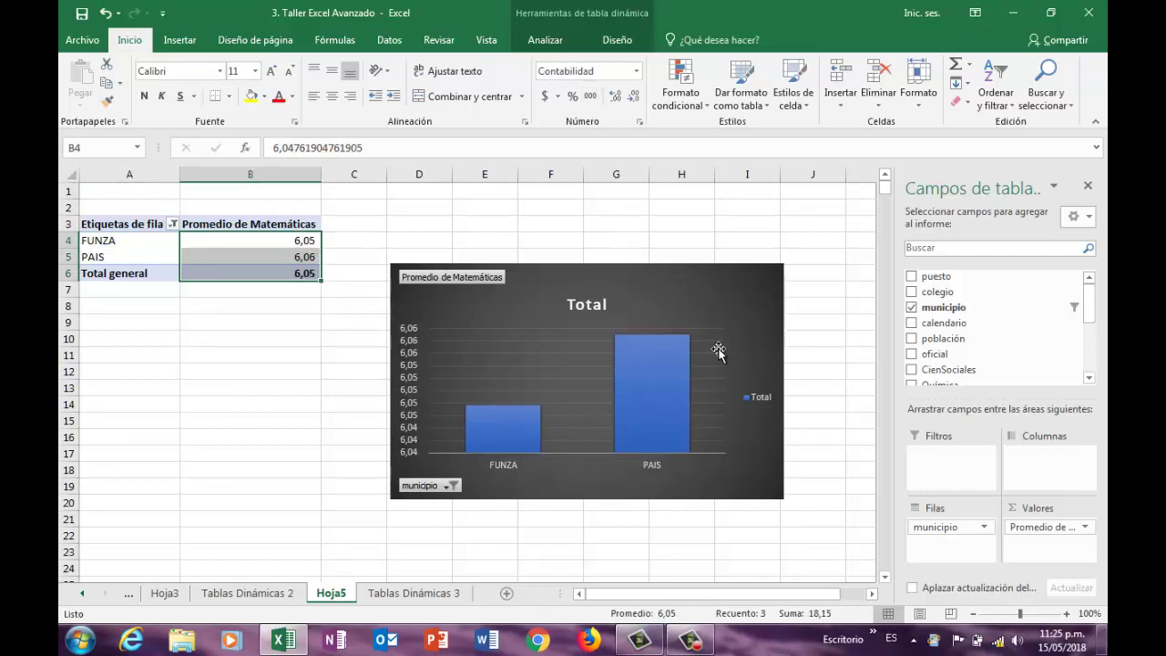
{"action": "left_click", "coordinate": [770, 275]}
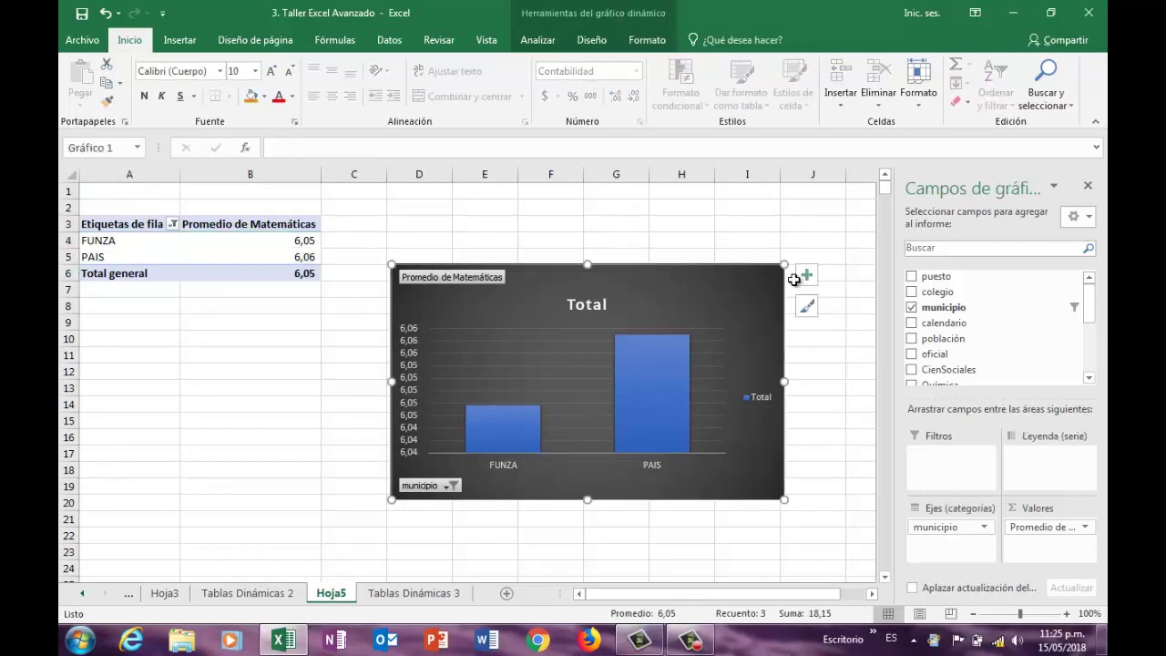
{"action": "left_click", "coordinate": [808, 278]}
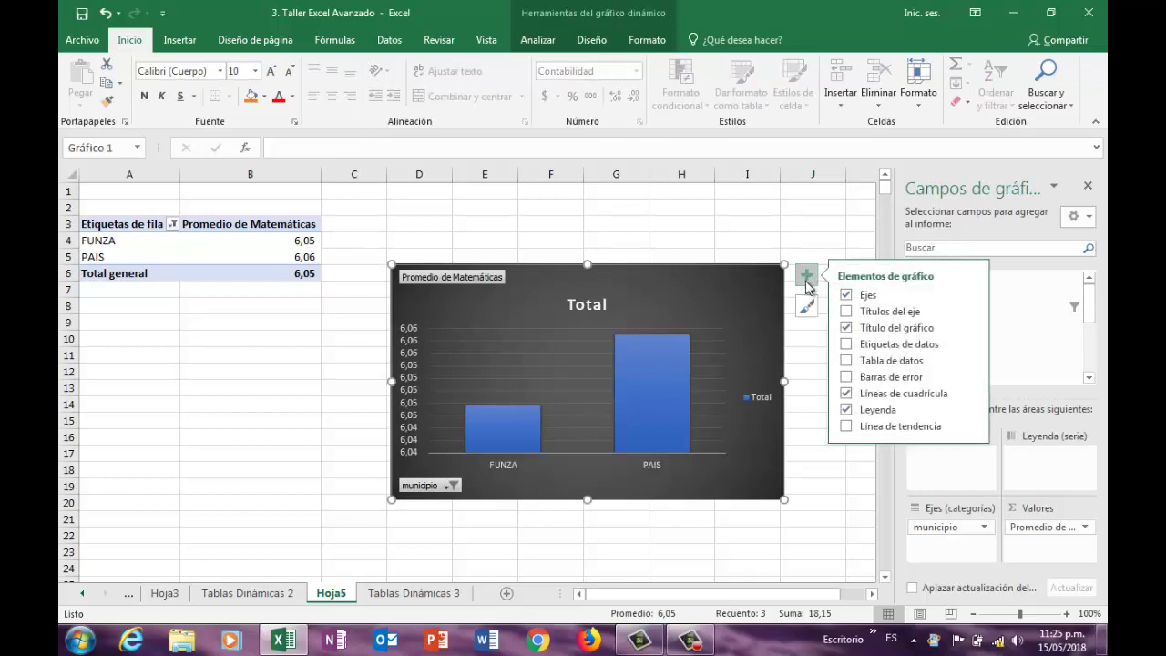
{"action": "left_click", "coordinate": [847, 343]}
{"action": "left_click", "coordinate": [848, 344]}
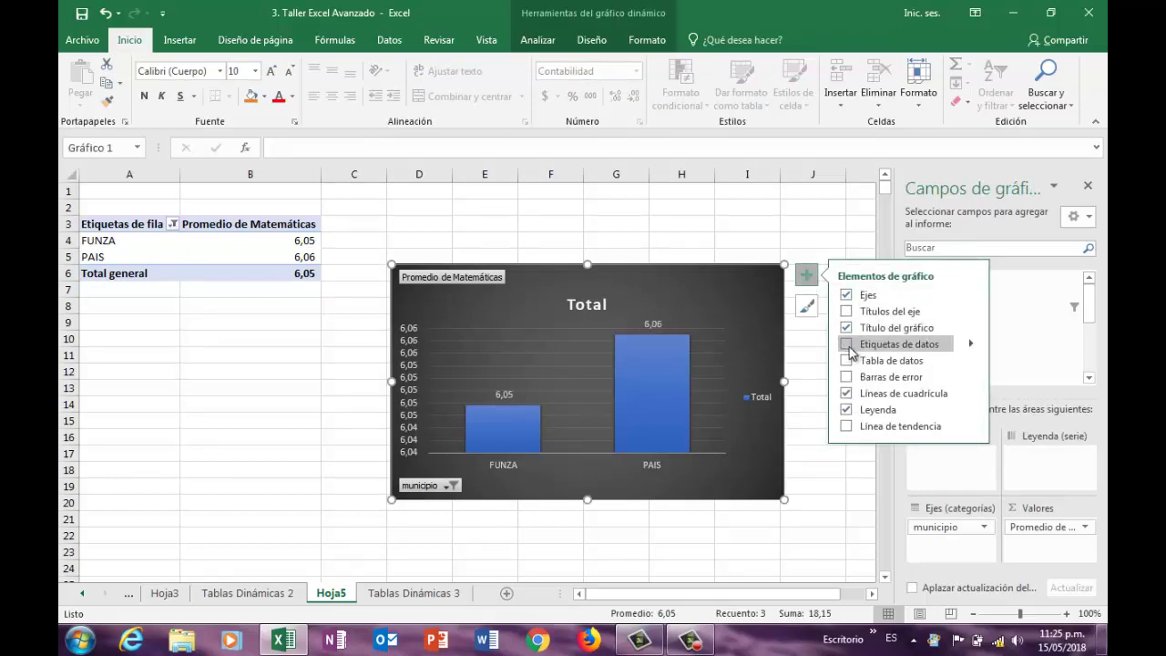
{"action": "left_click", "coordinate": [761, 519]}
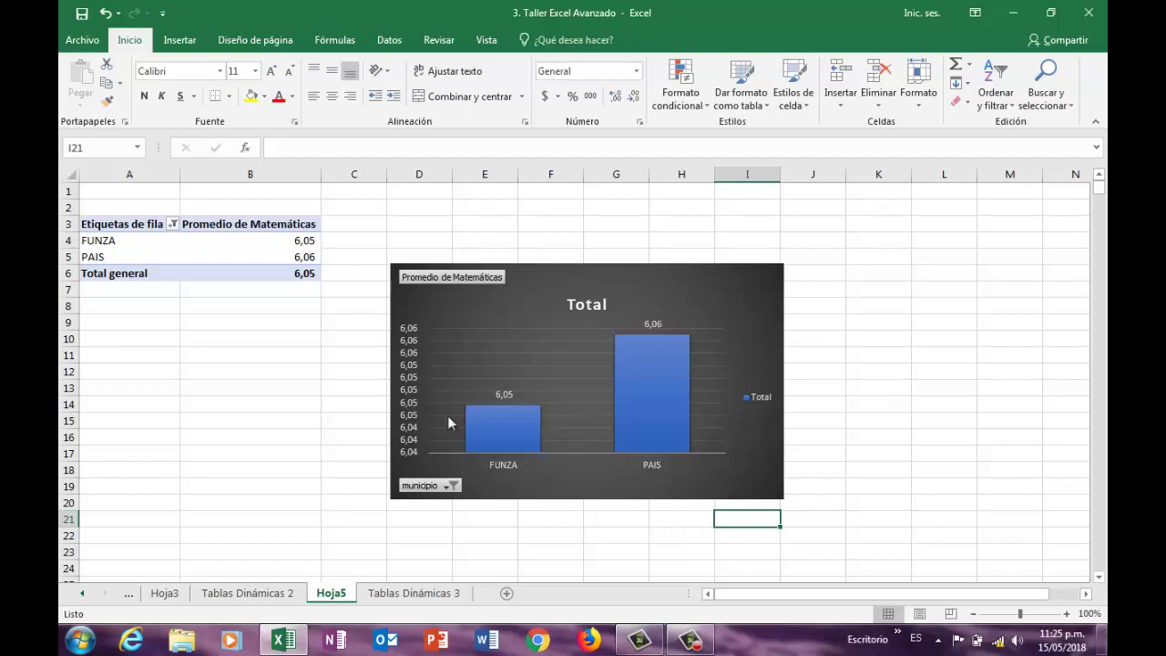
Step: Check the subject scores and national average row on Tablas Dinámicas 3, and return to Hoja5
{"action": "left_click", "coordinate": [276, 602]}
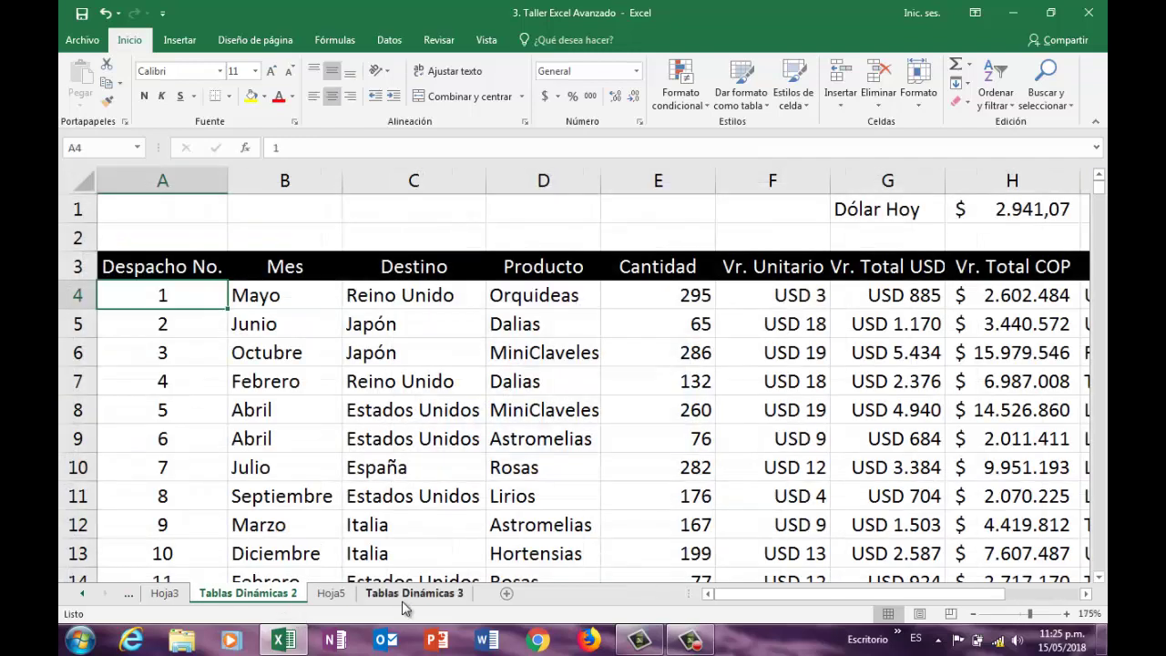
{"action": "left_click", "coordinate": [433, 594]}
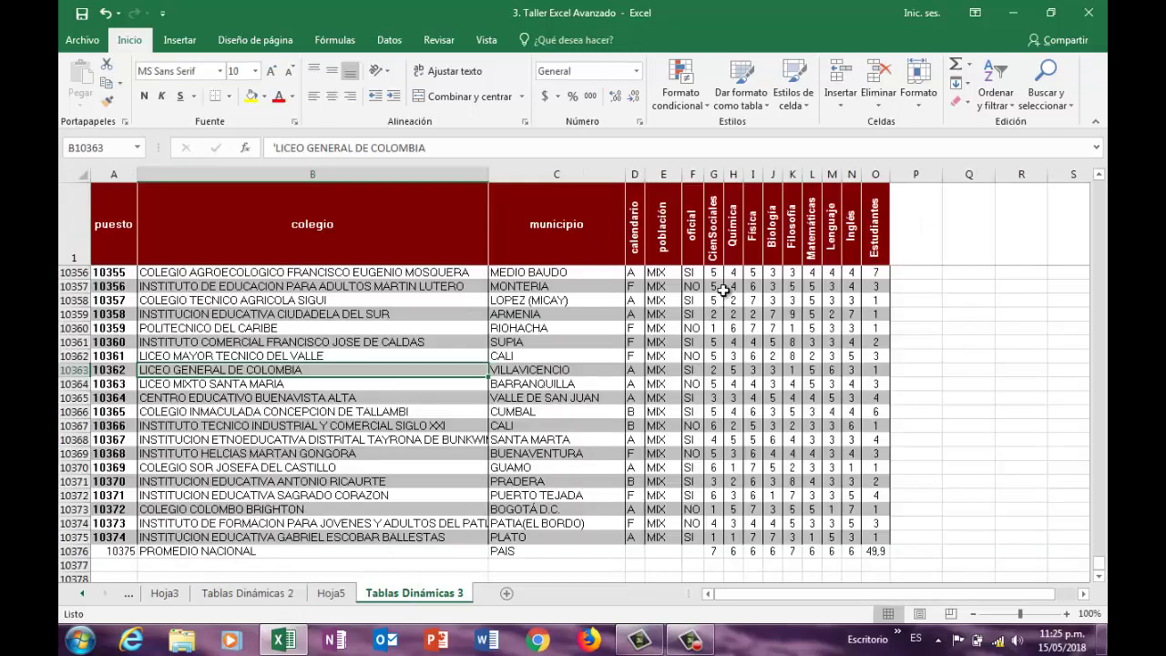
{"action": "left_click", "coordinate": [330, 593]}
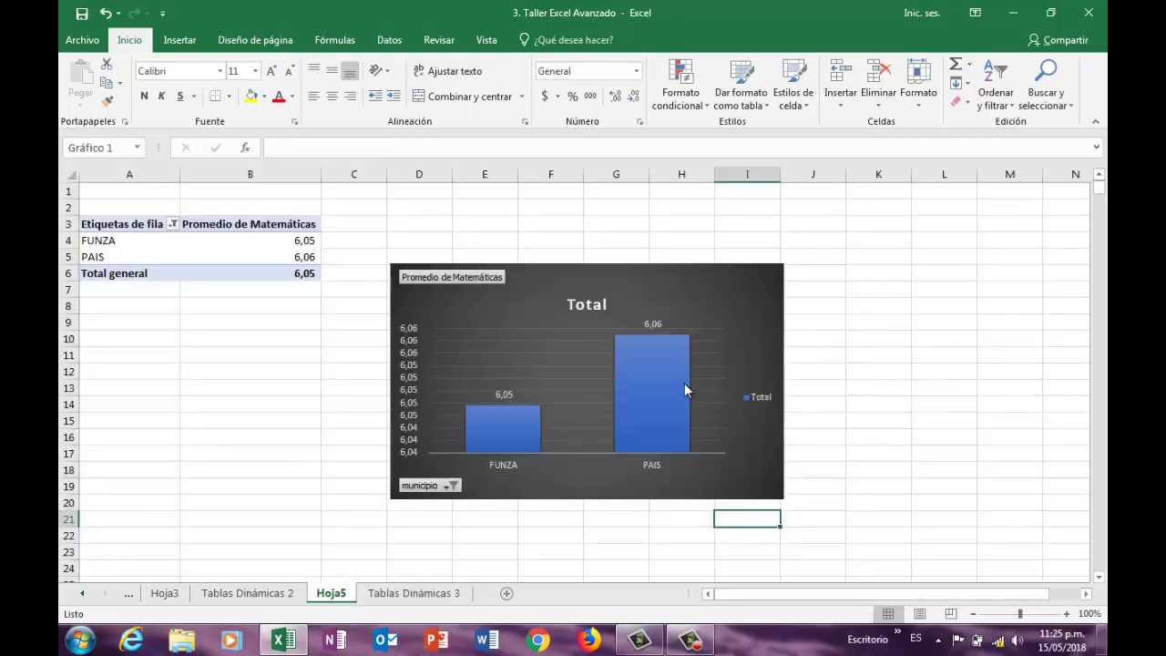
Step: Change the chart's Matemáticas value field to summarize by Máx
{"action": "left_click", "coordinate": [684, 383]}
{"action": "left_click", "coordinate": [1057, 529]}
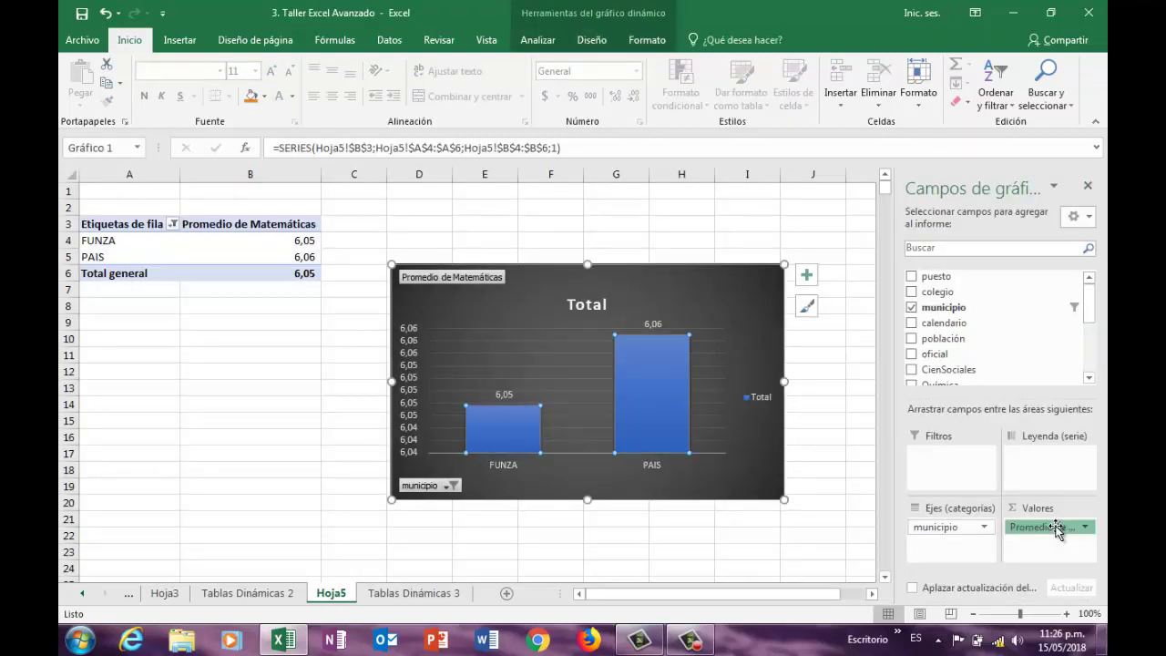
{"action": "left_click", "coordinate": [957, 509]}
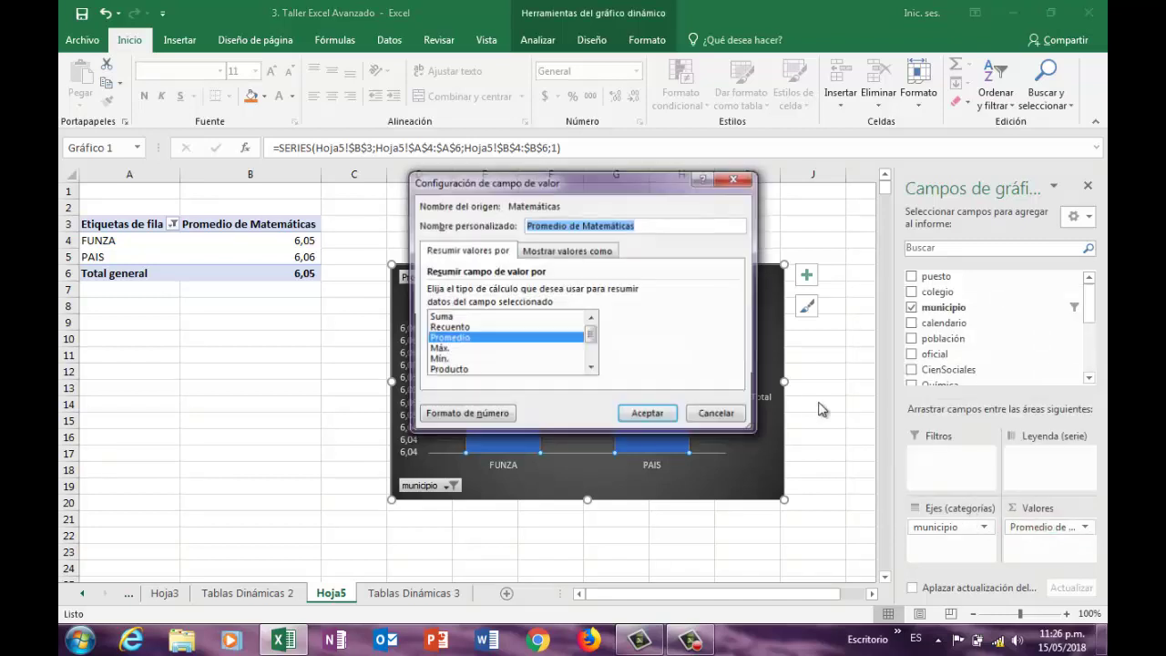
{"action": "left_click", "coordinate": [439, 348]}
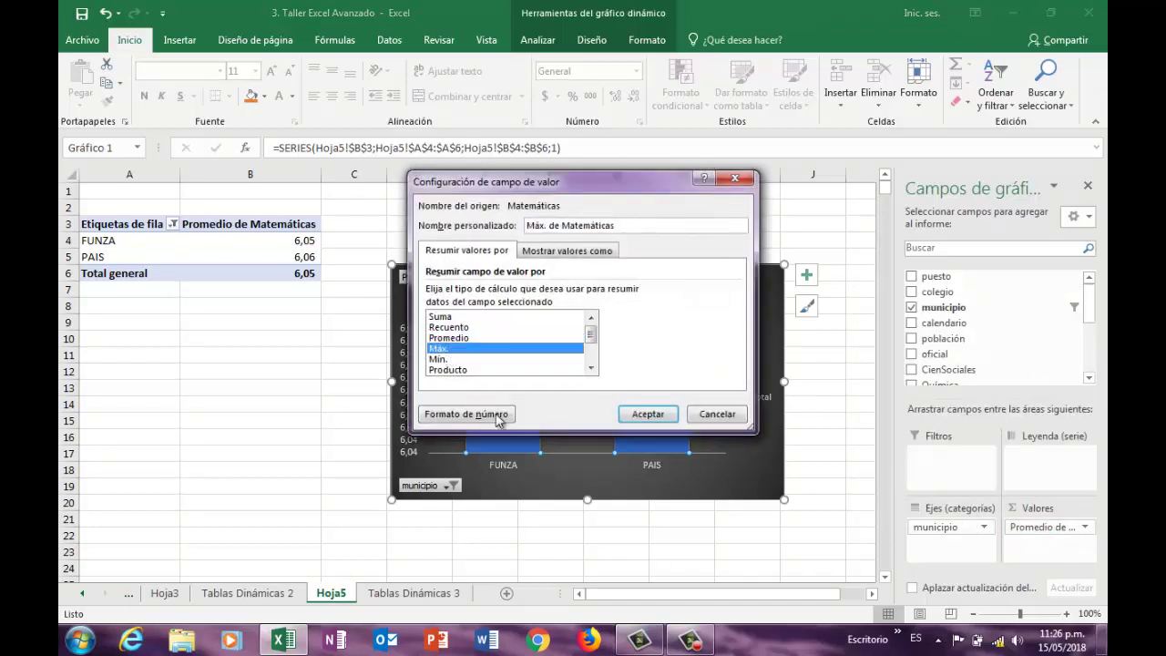
{"action": "left_click", "coordinate": [657, 414]}
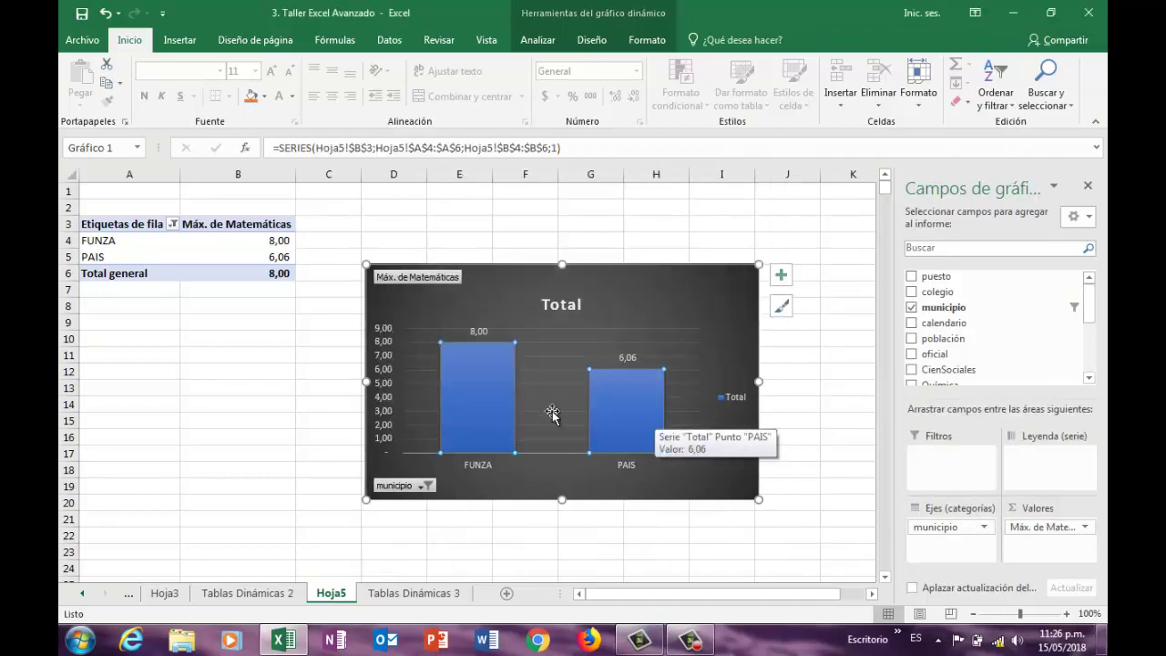
Step: Set the maximum of the chart's vertical axis to 12 and close the axis formatting and field list panes
{"action": "mouse_move", "coordinate": [483, 349]}
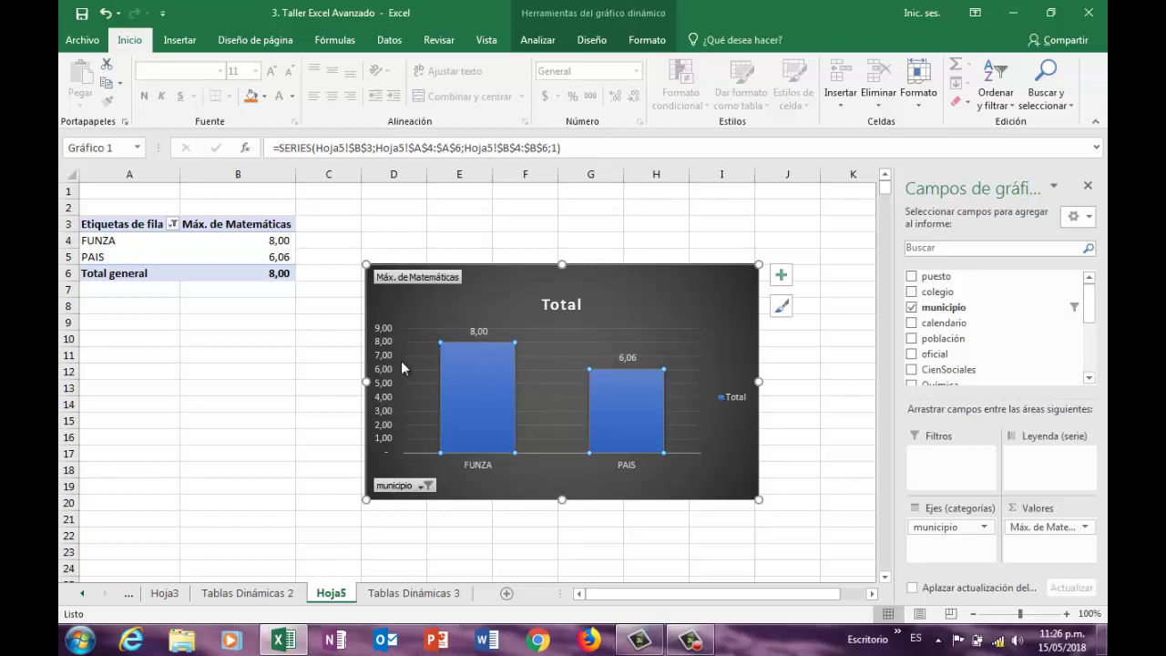
{"action": "double_click", "coordinate": [379, 369]}
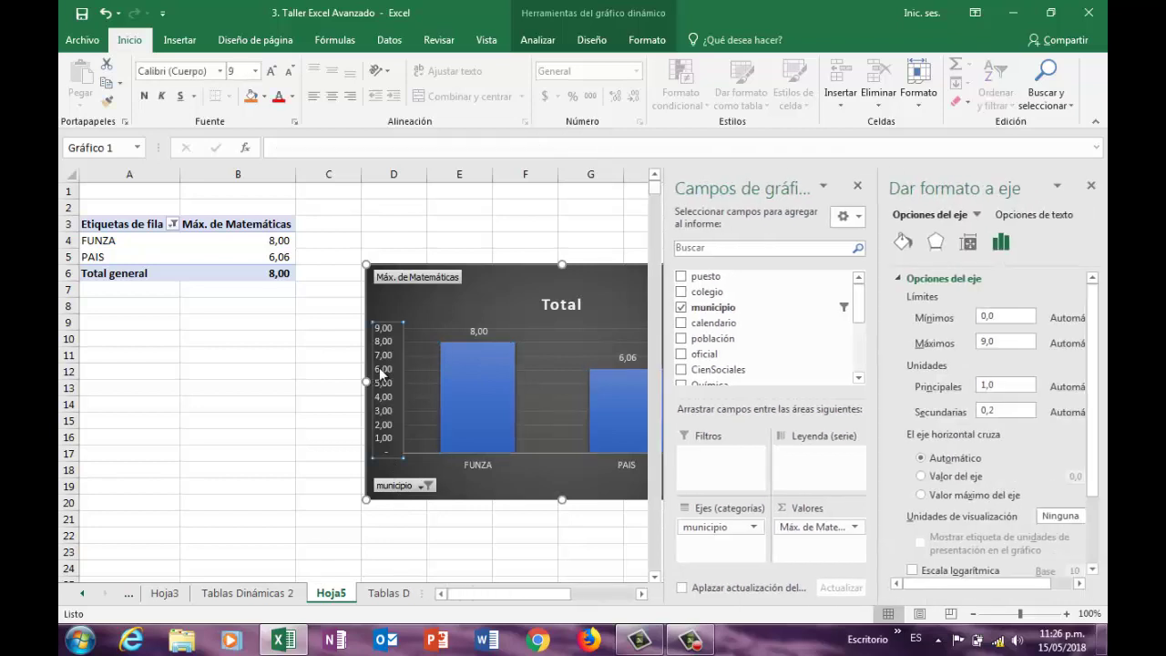
{"action": "right_click", "coordinate": [381, 373]}
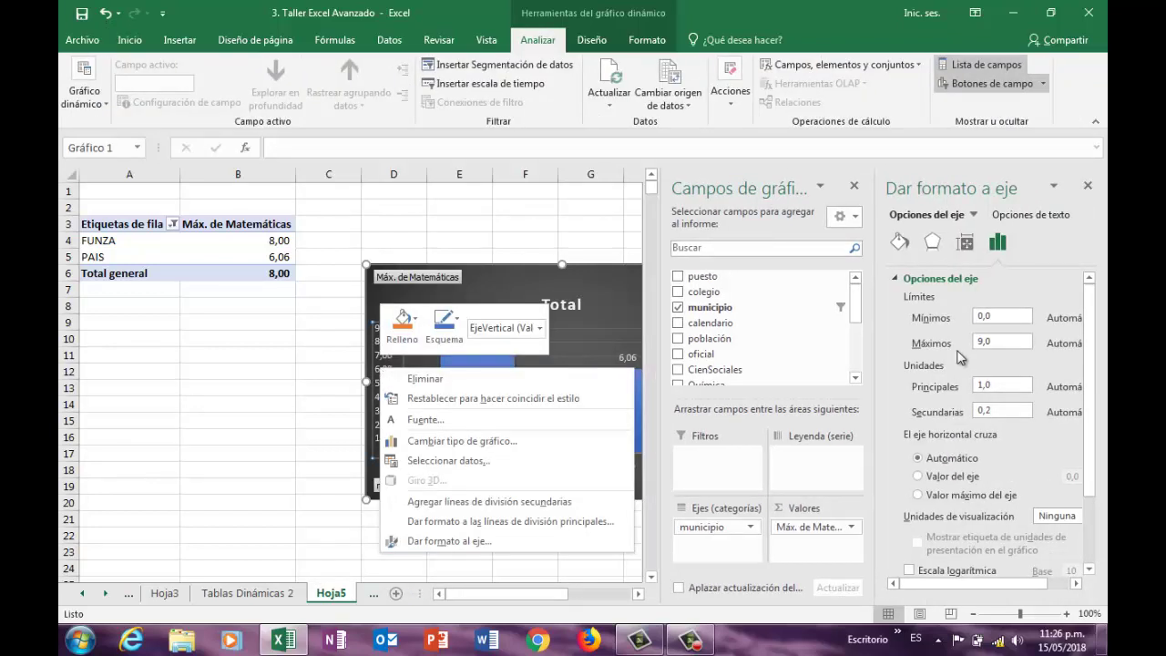
{"action": "left_click", "coordinate": [1003, 342]}
{"action": "left_click", "coordinate": [997, 342]}
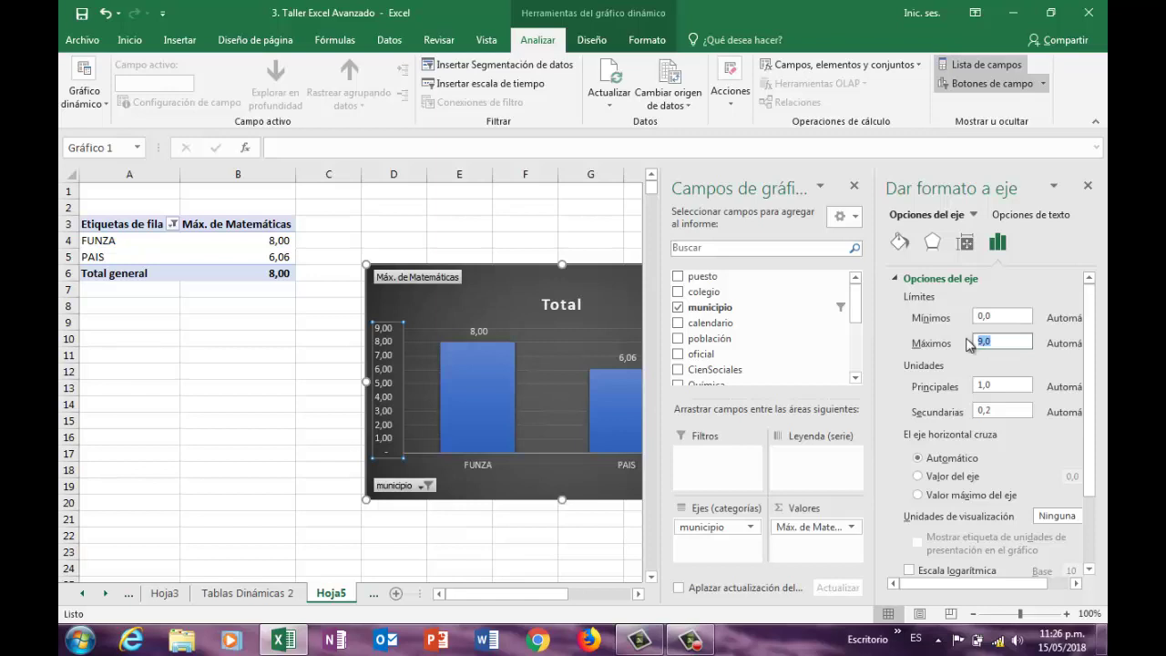
{"action": "type", "text": "12"}
{"action": "key", "text": "Return"}
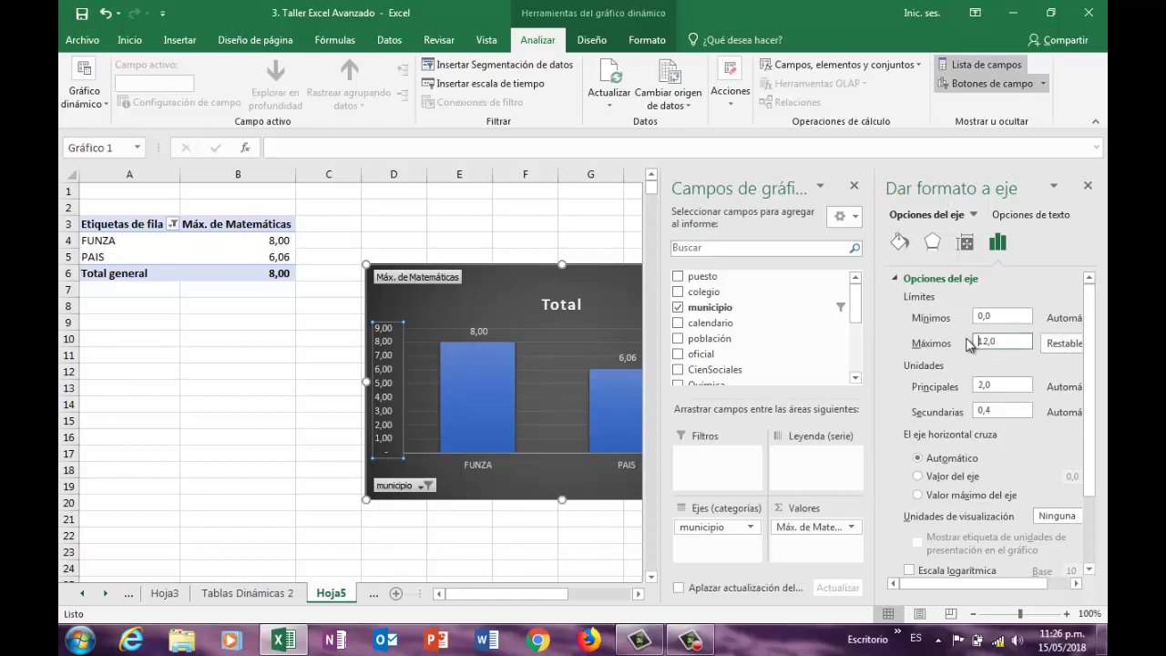
{"action": "left_click", "coordinate": [1088, 185]}
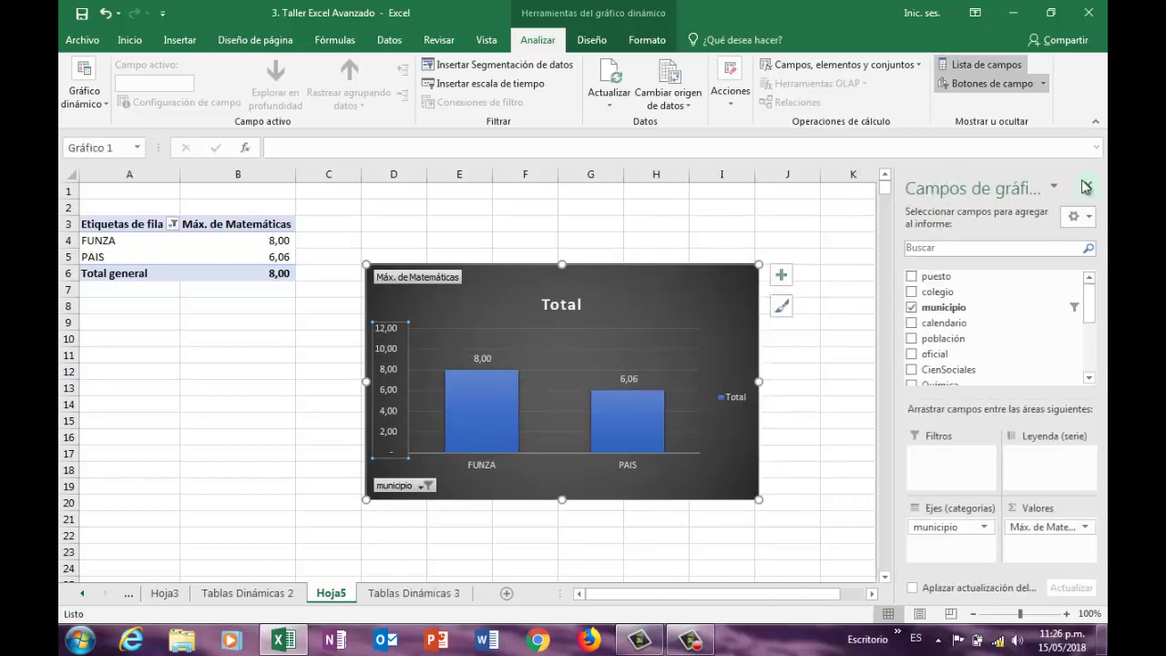
{"action": "left_click", "coordinate": [1088, 185]}
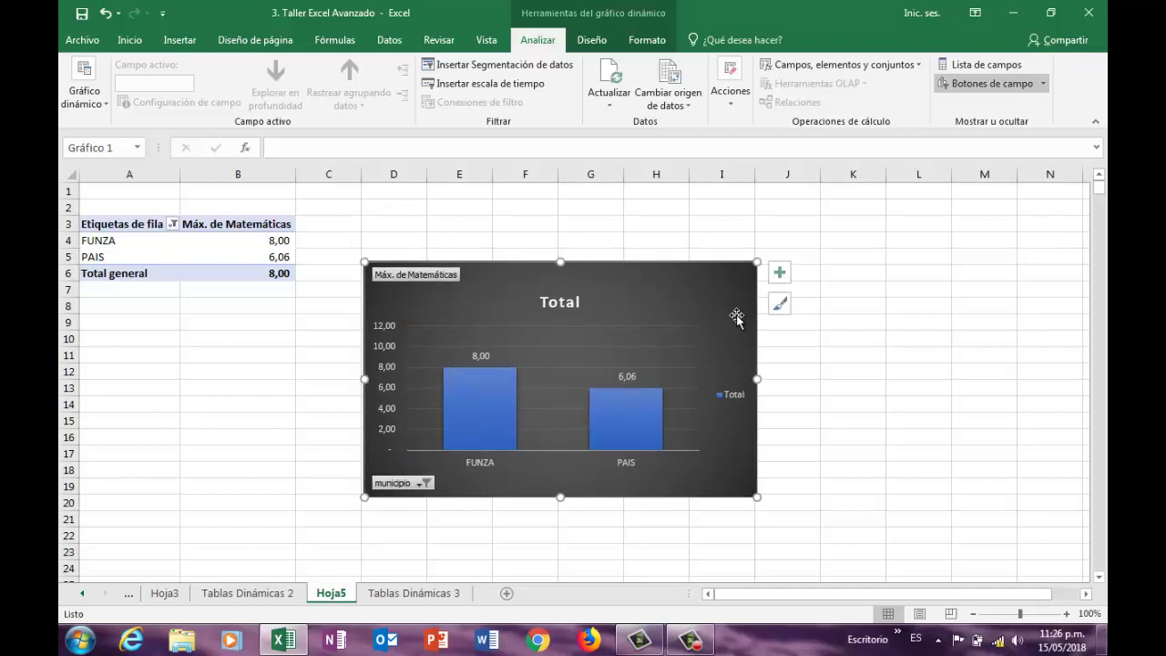
Step: Show the chart's field list again and summarize the Matemáticas values by Promedio
{"action": "left_click", "coordinate": [983, 65]}
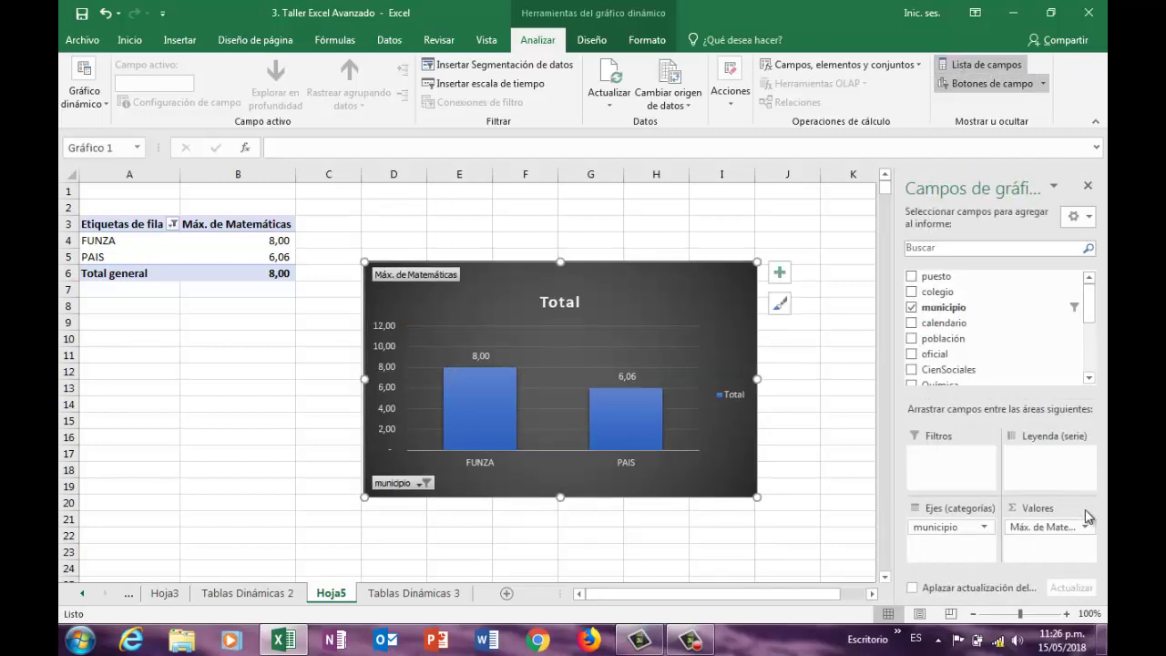
{"action": "left_click", "coordinate": [1085, 526]}
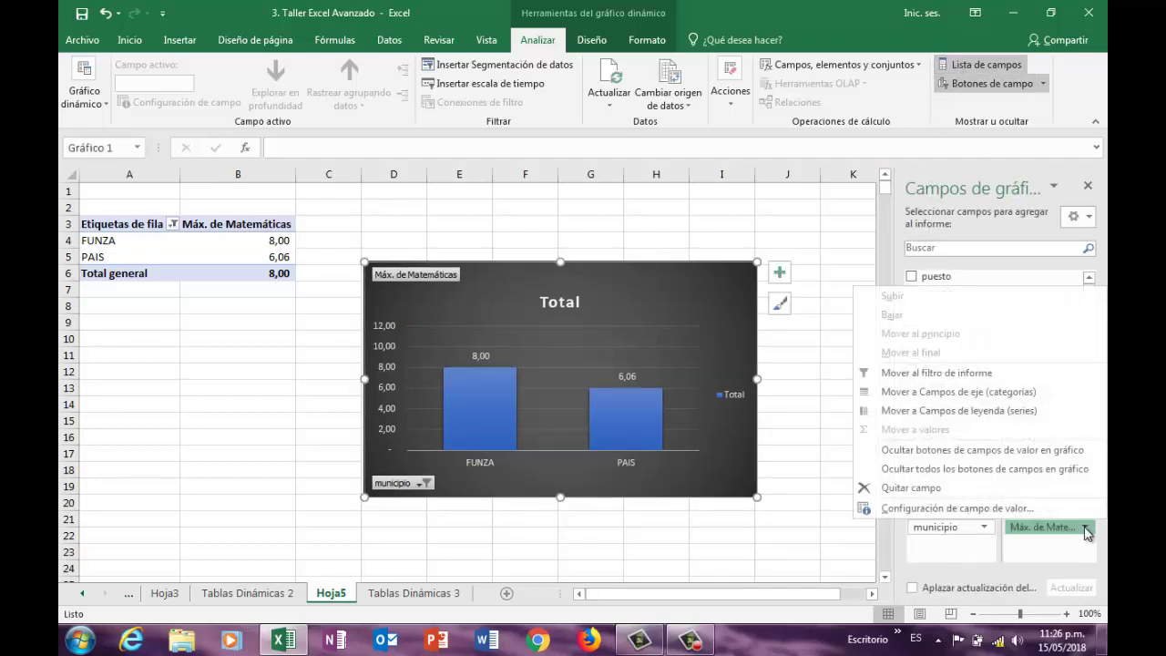
{"action": "left_click", "coordinate": [948, 508]}
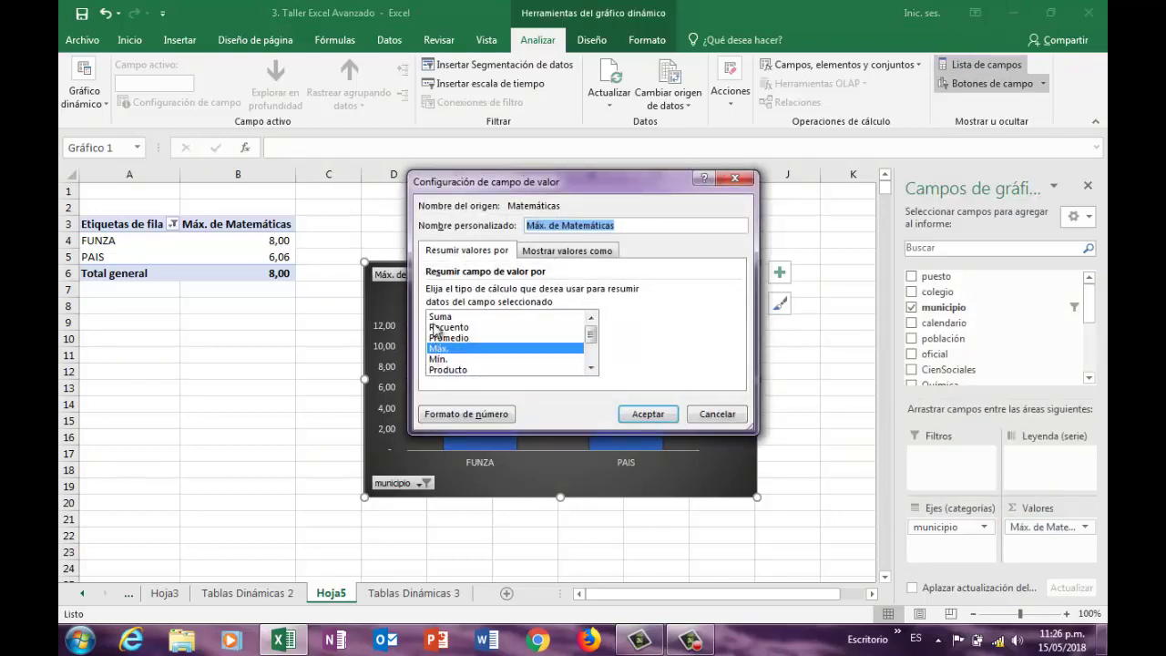
{"action": "left_click", "coordinate": [446, 338]}
{"action": "left_click", "coordinate": [658, 414]}
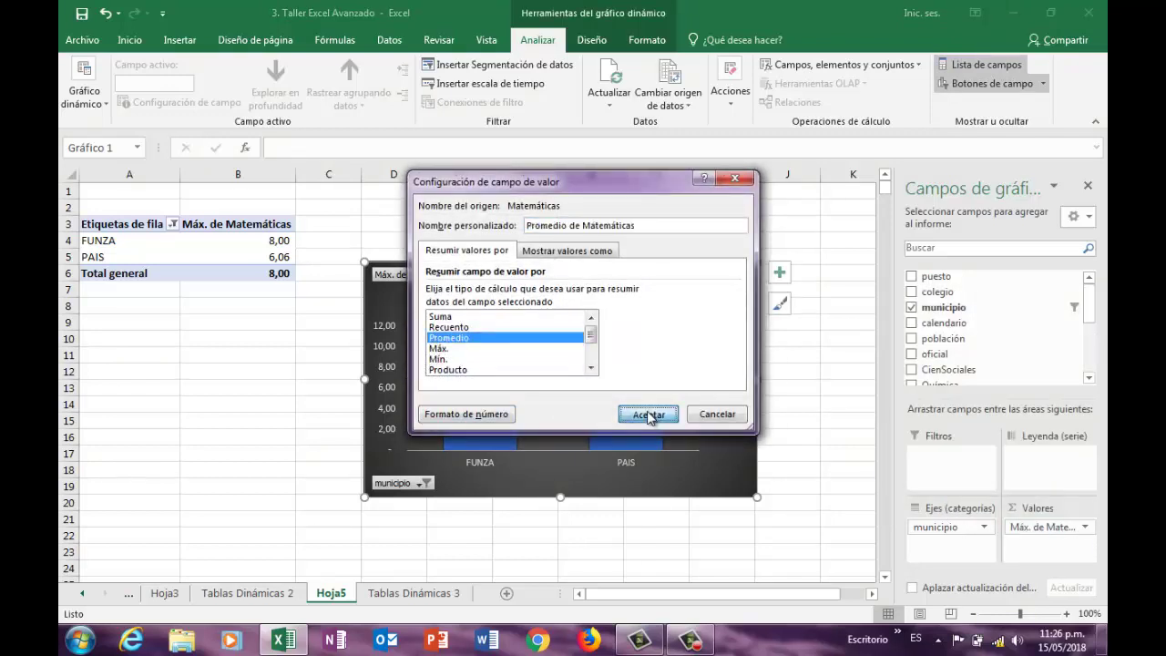
Step: Add the colegio field to the chart's axis categories below municipio
{"action": "mouse_move", "coordinate": [648, 424]}
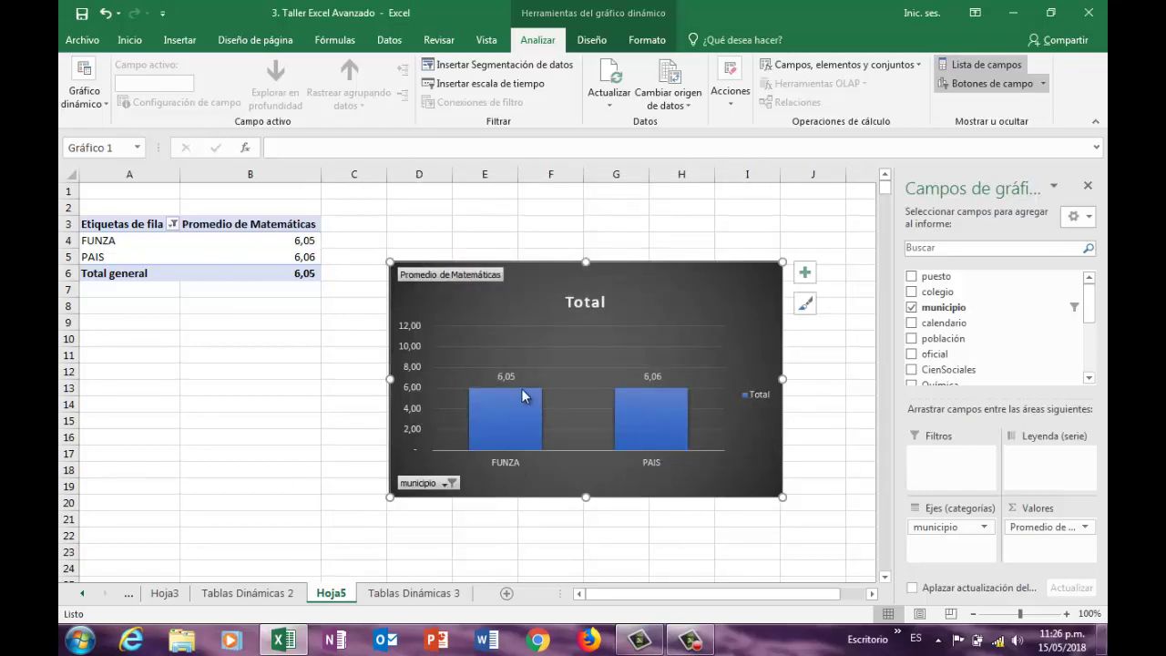
{"action": "mouse_move", "coordinate": [524, 396]}
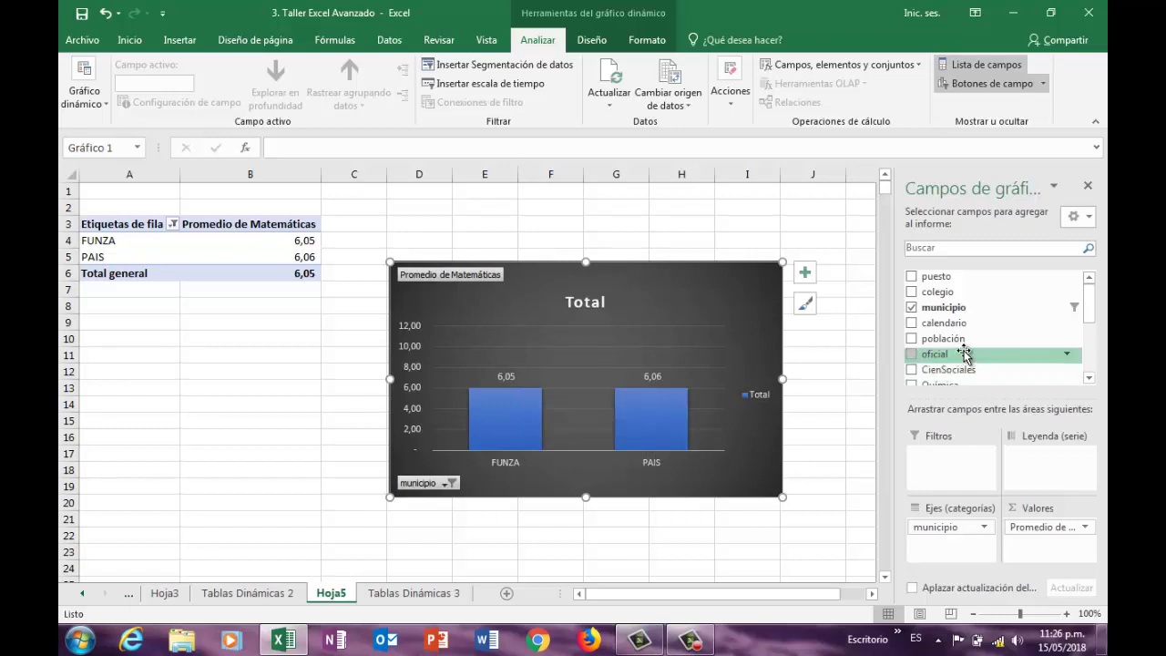
{"action": "left_click_drag", "start_coordinate": [958, 297], "coordinate": [959, 550]}
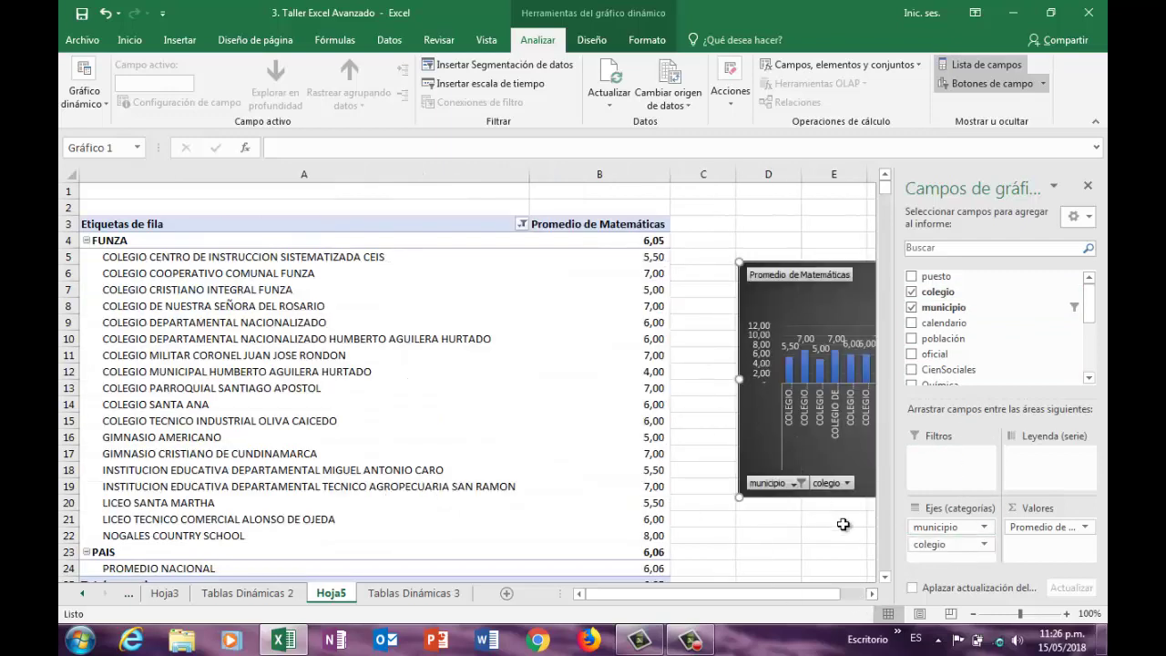
{"action": "left_click", "coordinate": [871, 595]}
{"action": "left_click", "coordinate": [872, 595]}
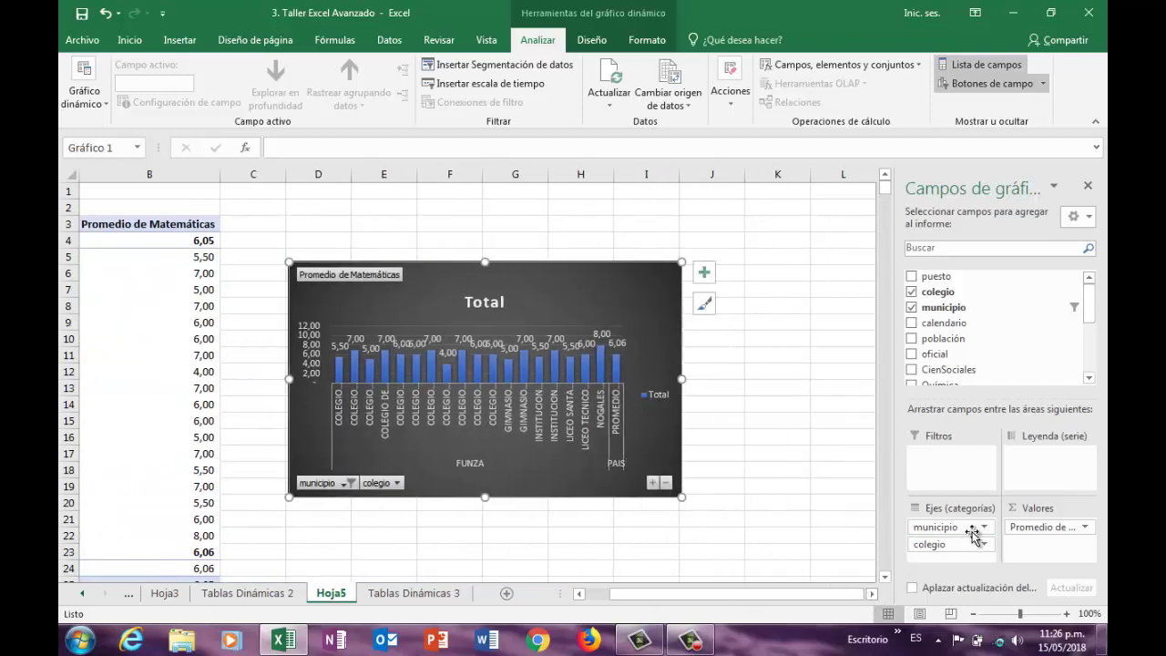
Step: Exclude PAIS from the chart's municipio filter so only FUNZA stays selected
{"action": "left_click", "coordinate": [351, 484]}
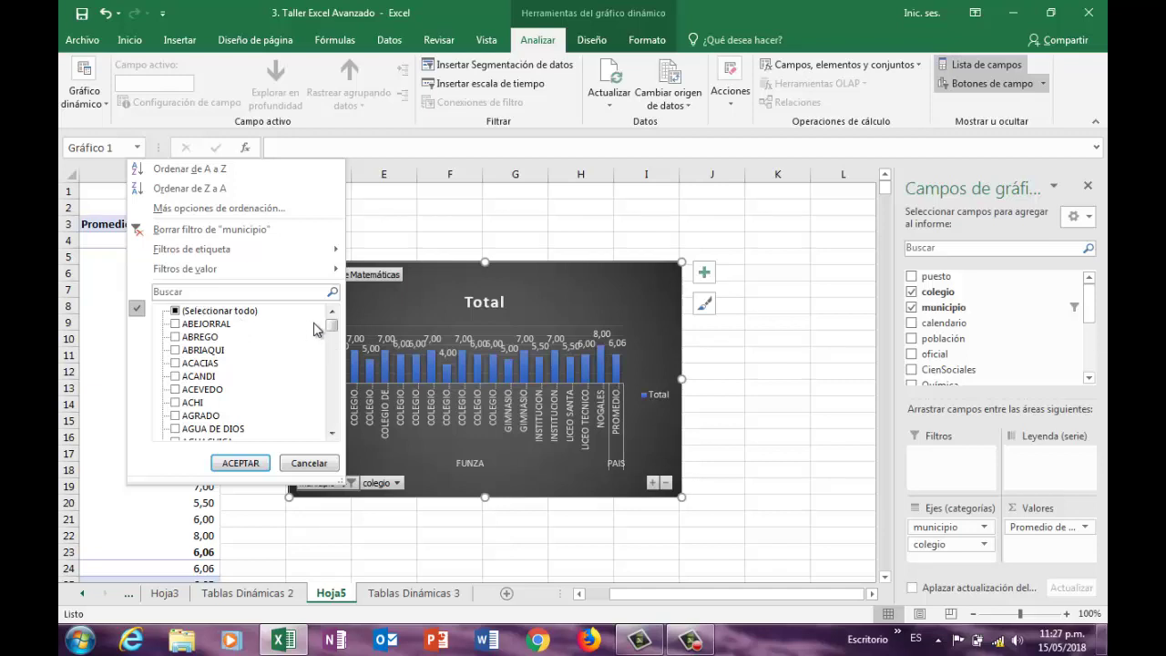
{"action": "left_click_drag", "start_coordinate": [336, 330], "coordinate": [332, 384]}
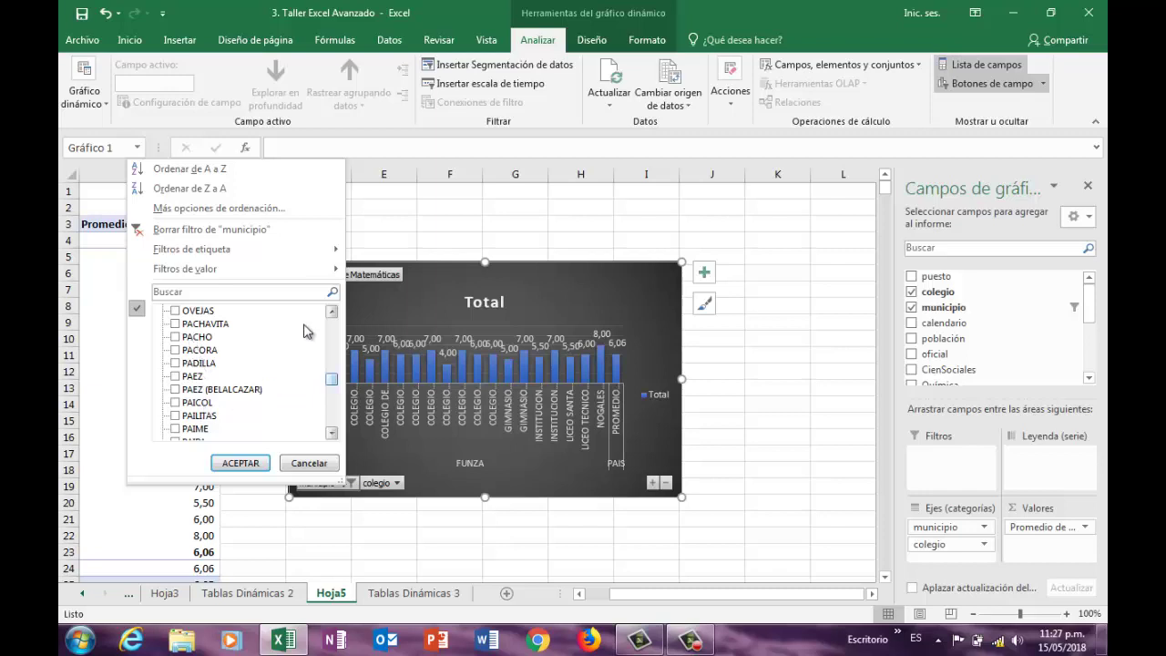
{"action": "left_click", "coordinate": [330, 312]}
{"action": "left_click", "coordinate": [331, 312]}
{"action": "left_click", "coordinate": [331, 313]}
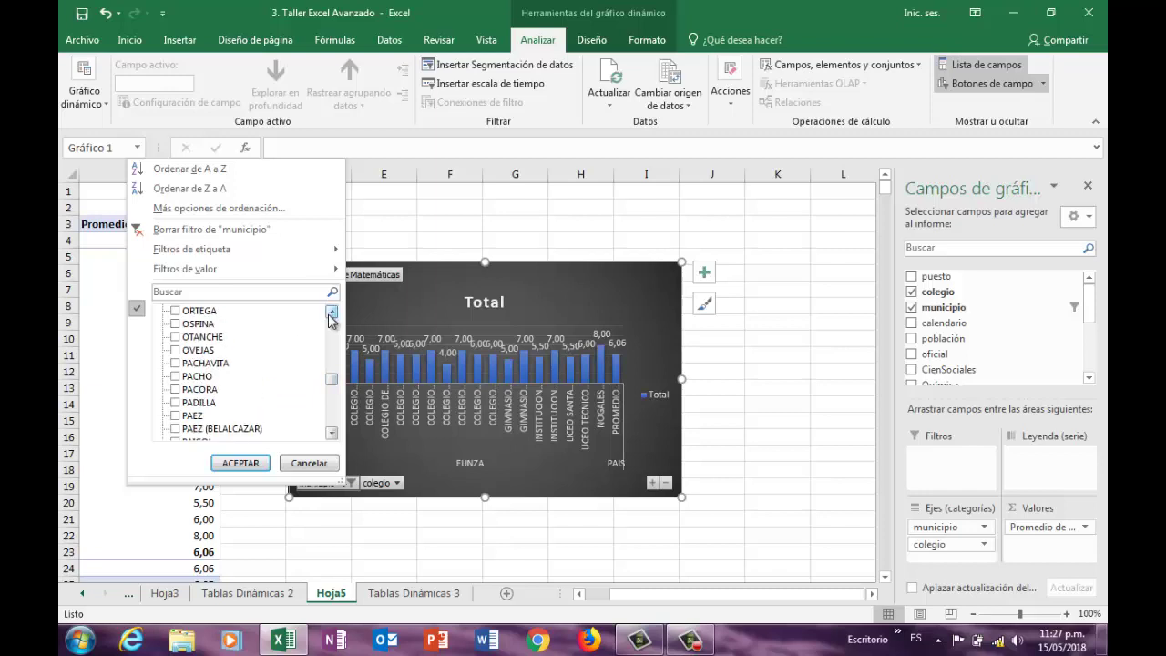
{"action": "left_click", "coordinate": [331, 433]}
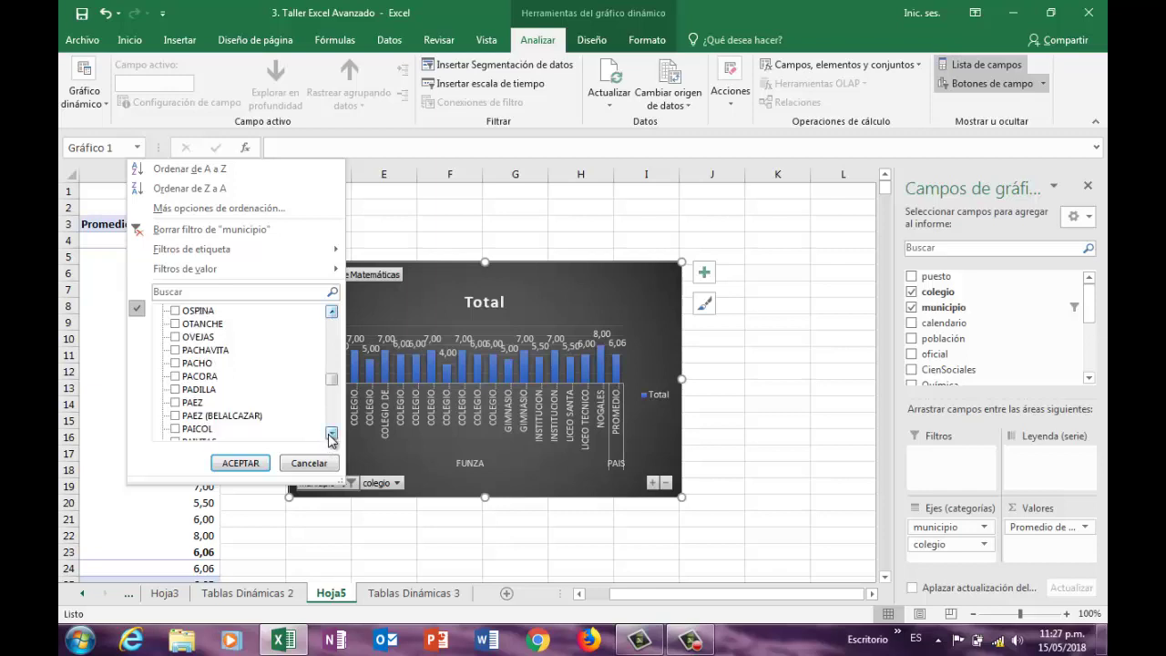
{"action": "left_click", "coordinate": [331, 434]}
{"action": "left_click", "coordinate": [331, 433]}
{"action": "left_click", "coordinate": [331, 433]}
{"action": "left_click", "coordinate": [331, 434]}
{"action": "left_click", "coordinate": [331, 434]}
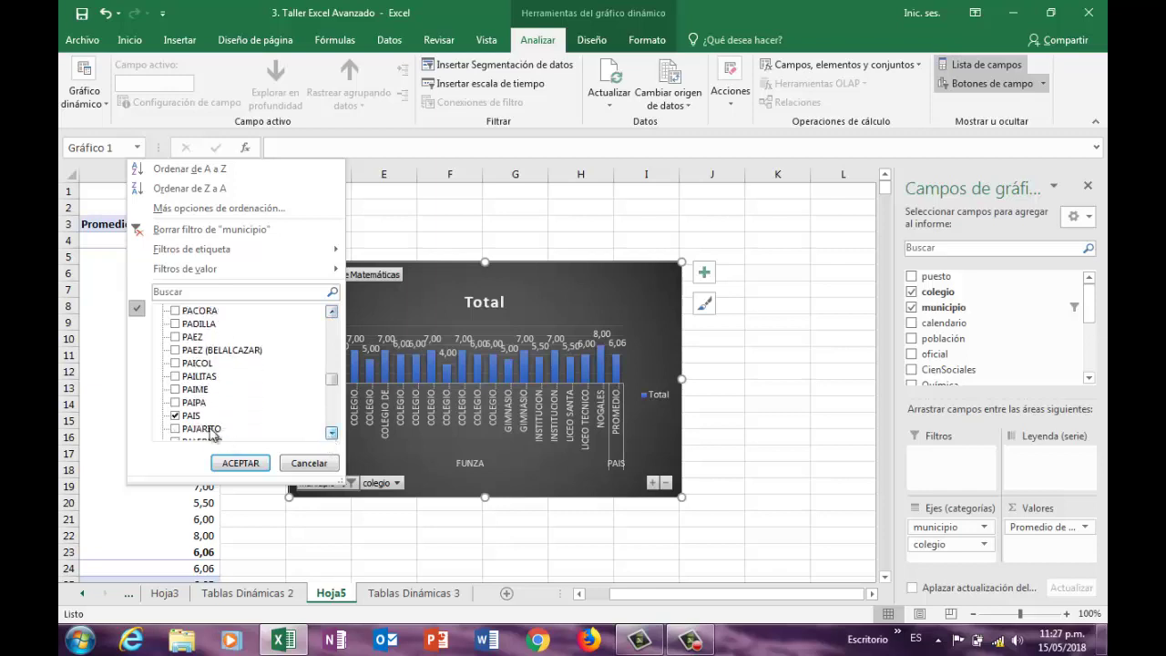
{"action": "left_click", "coordinate": [176, 416]}
{"action": "left_click", "coordinate": [240, 463]}
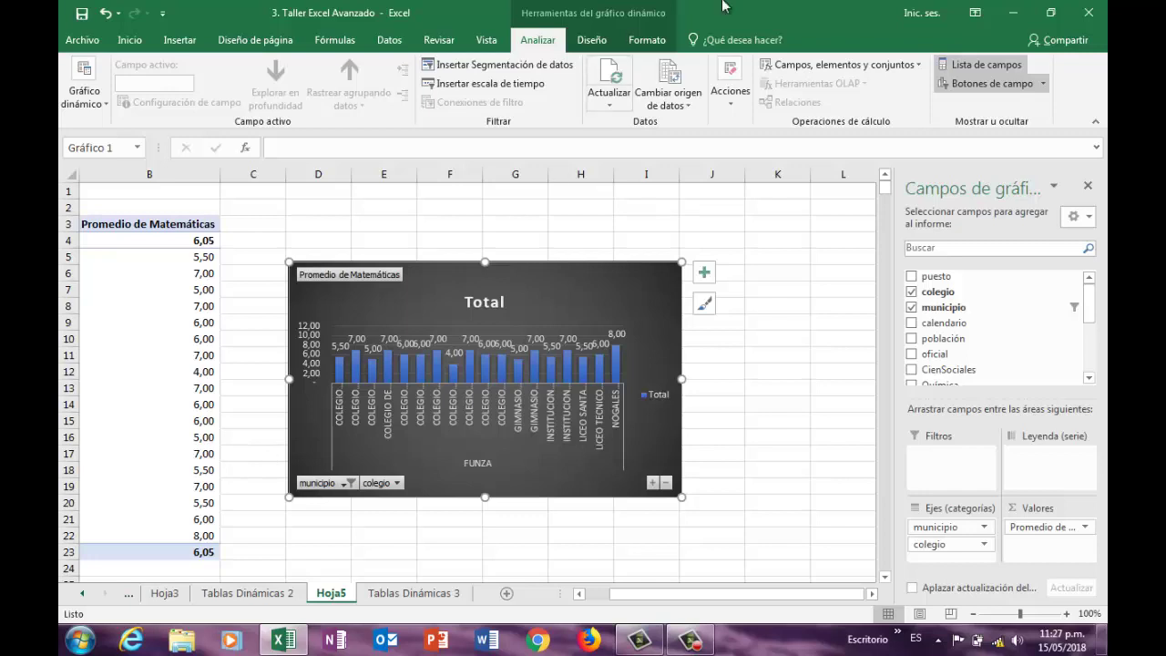
Step: Change the pivot chart's type to Barra agrupada
{"action": "left_click", "coordinate": [594, 42]}
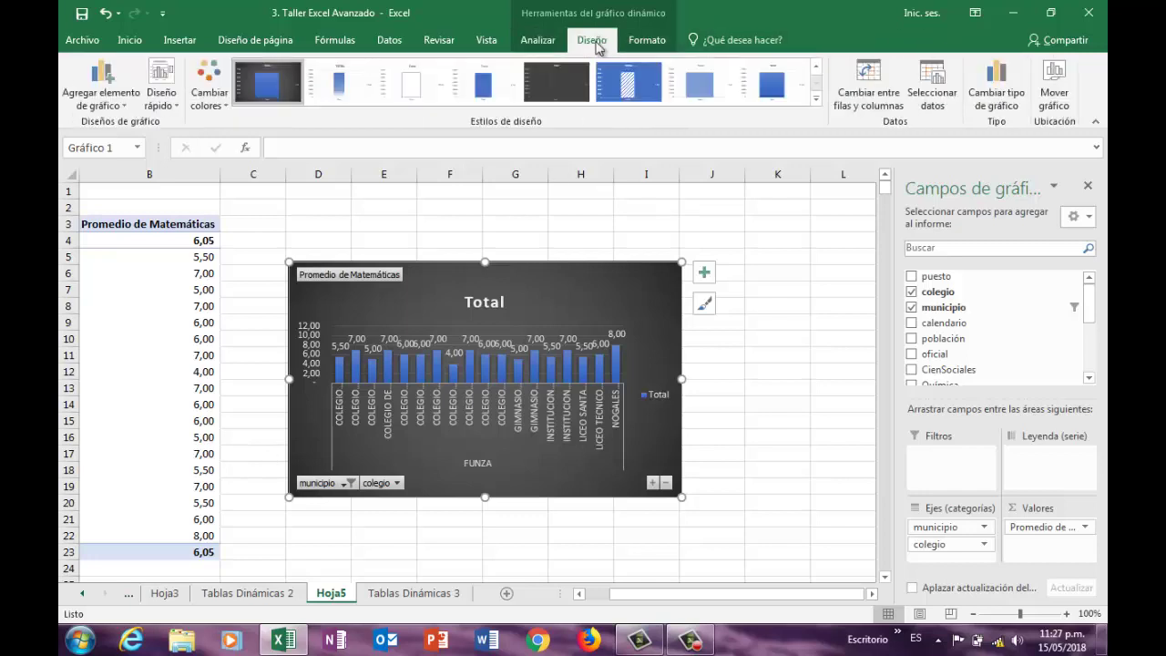
{"action": "left_click", "coordinate": [550, 47]}
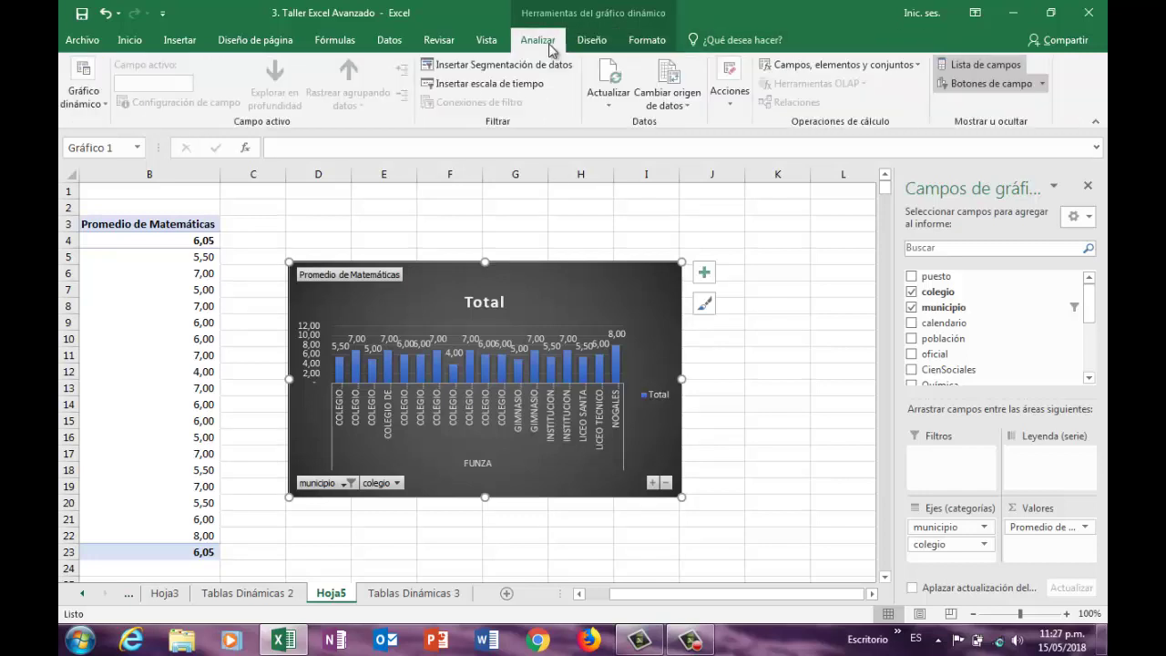
{"action": "left_click", "coordinate": [597, 42]}
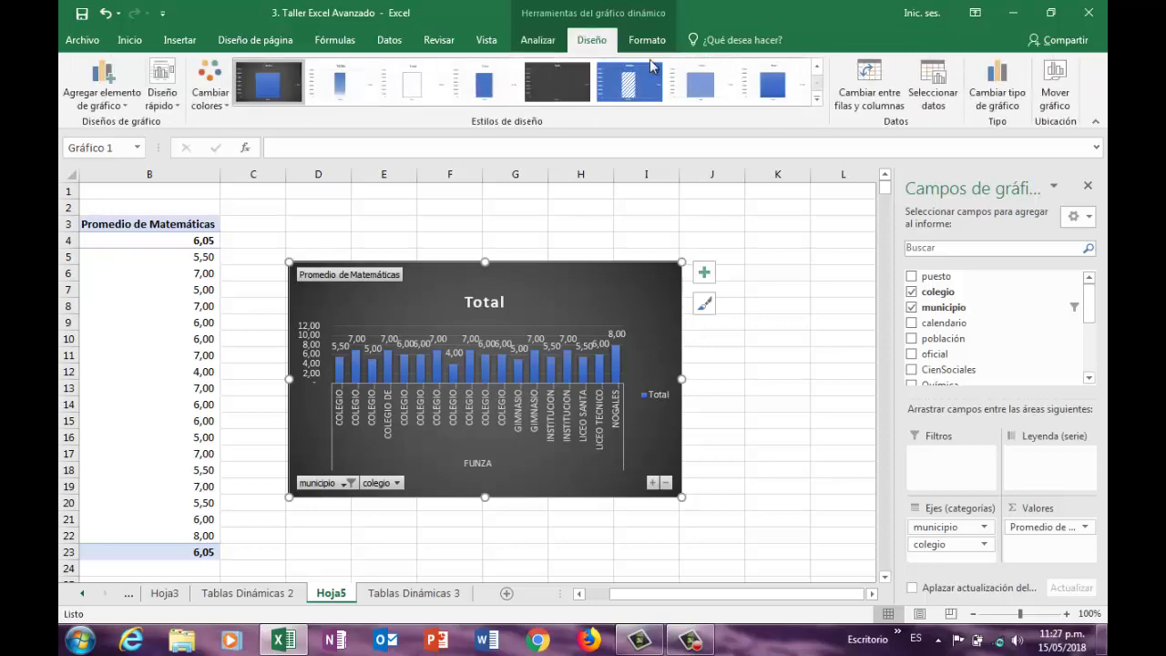
{"action": "left_click", "coordinate": [998, 87]}
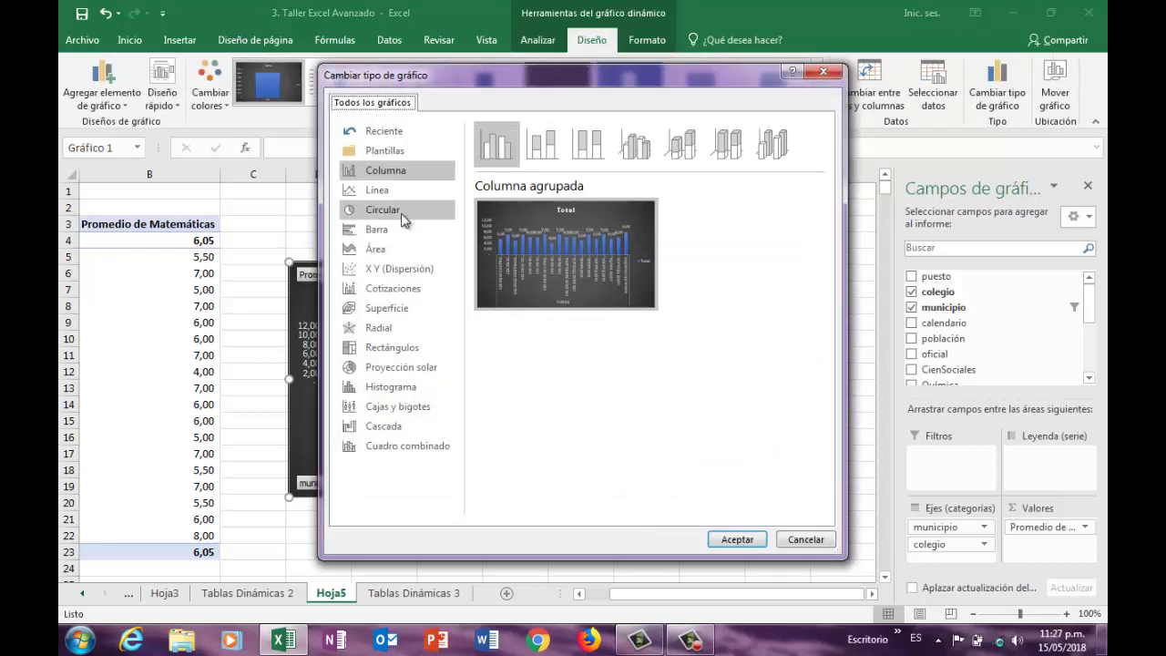
{"action": "left_click", "coordinate": [381, 230]}
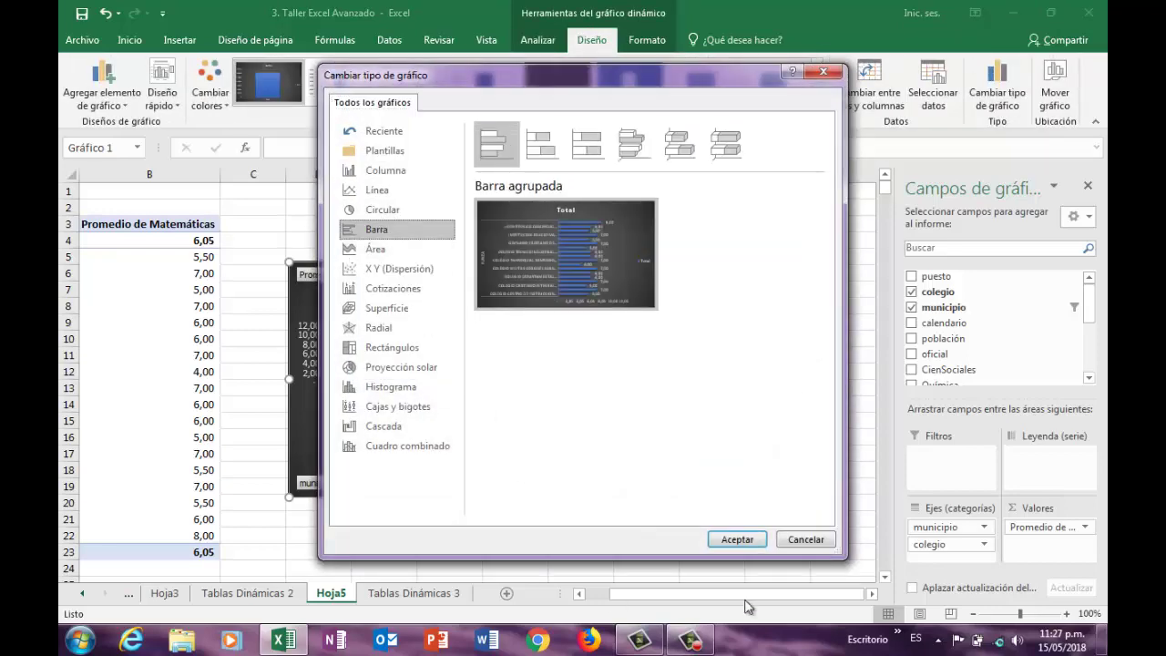
{"action": "left_click", "coordinate": [745, 540]}
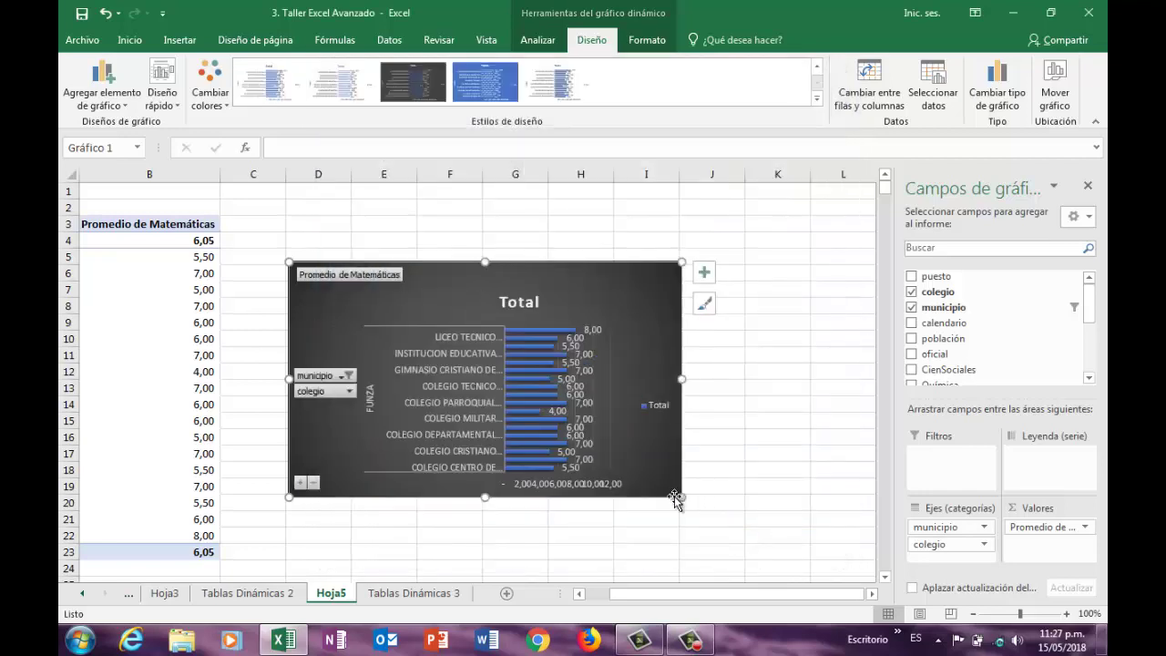
Step: Enlarge the bar chart to span about columns D to K and rows 3 to 24
{"action": "left_click_drag", "start_coordinate": [683, 497], "coordinate": [791, 567]}
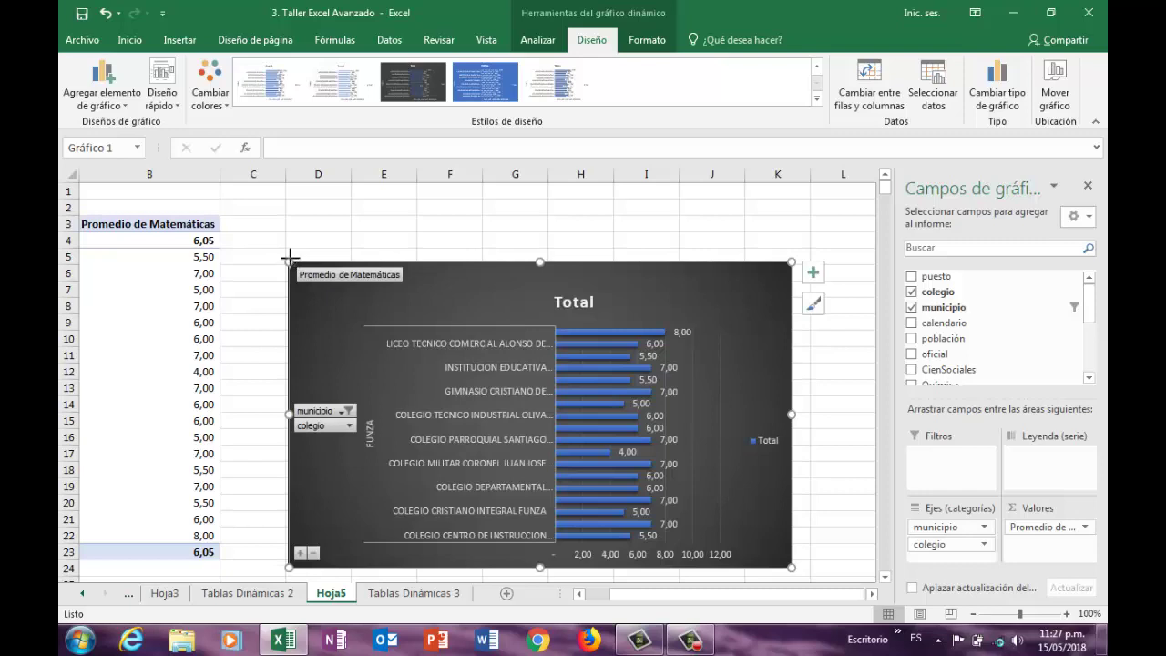
{"action": "left_click_drag", "start_coordinate": [289, 259], "coordinate": [284, 224]}
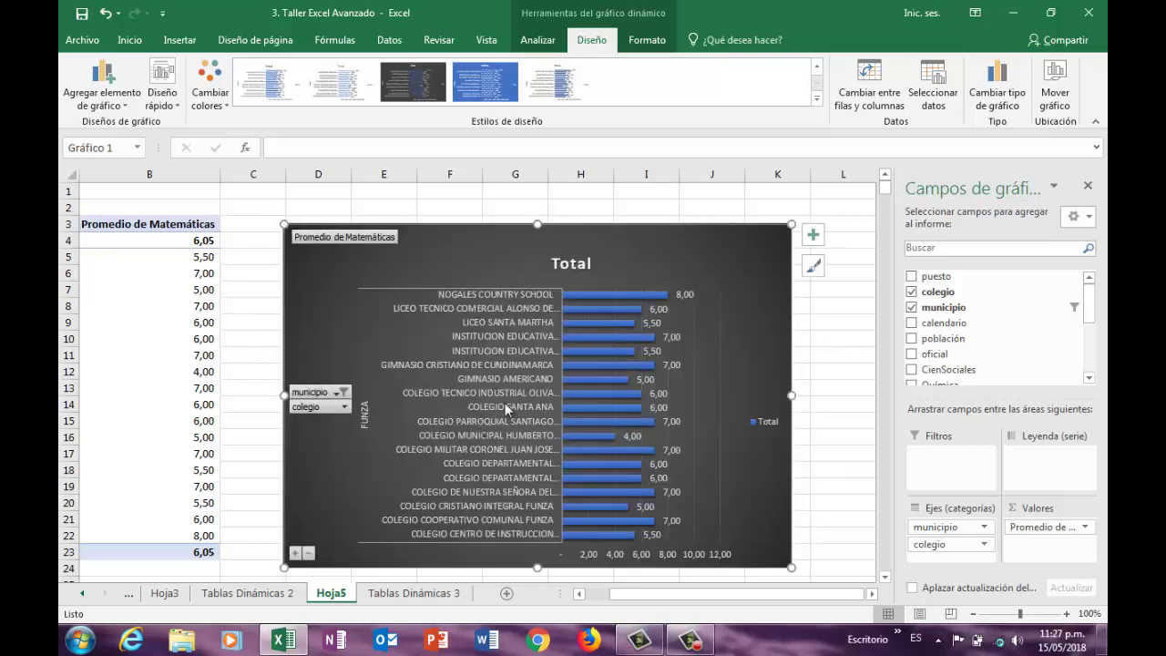
{"action": "left_click", "coordinate": [489, 297]}
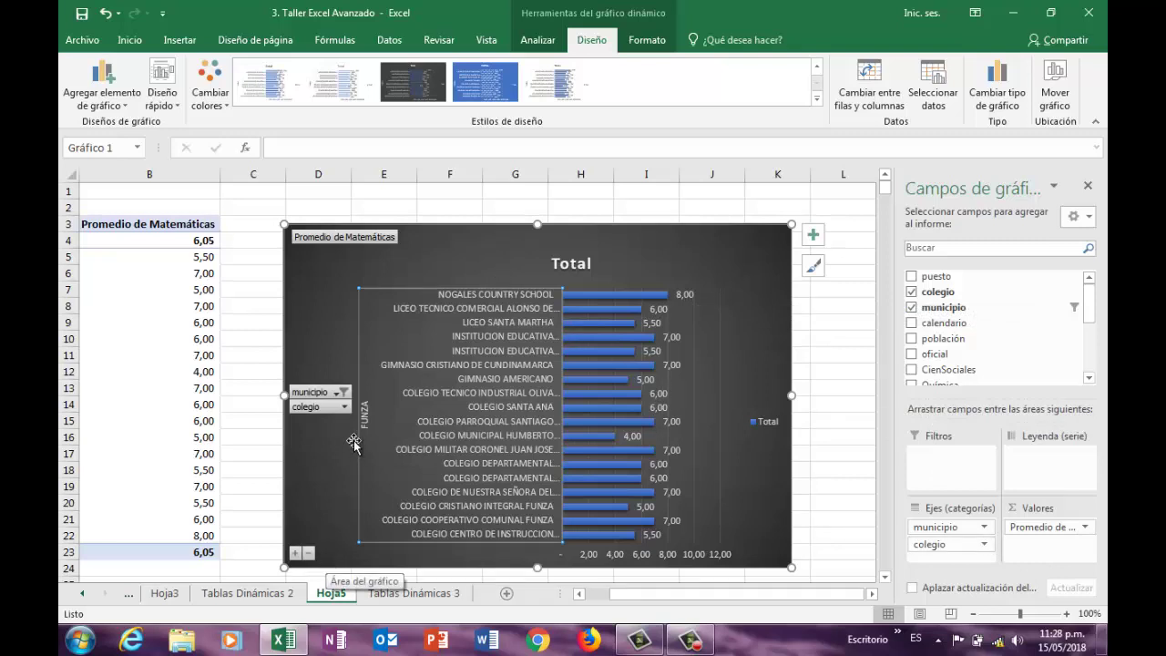
Step: Filter the chart's municipio field to CHITA instead of FUNZA
{"action": "left_click", "coordinate": [336, 393]}
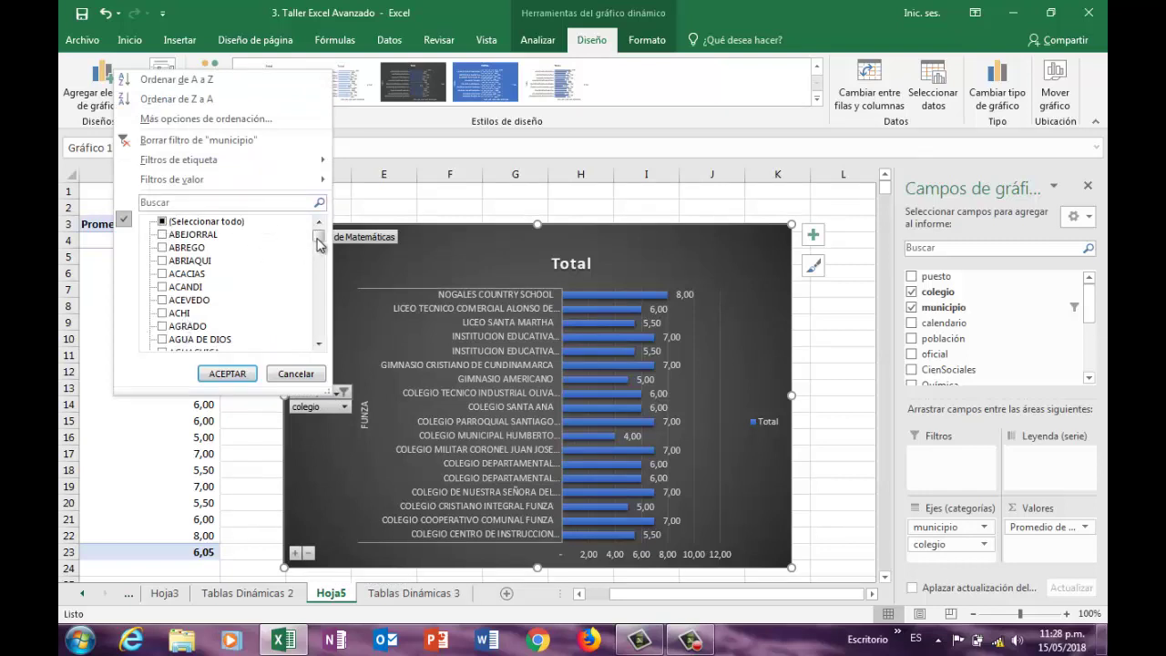
{"action": "left_click_drag", "start_coordinate": [318, 239], "coordinate": [318, 254]}
{"action": "left_click", "coordinate": [164, 327]}
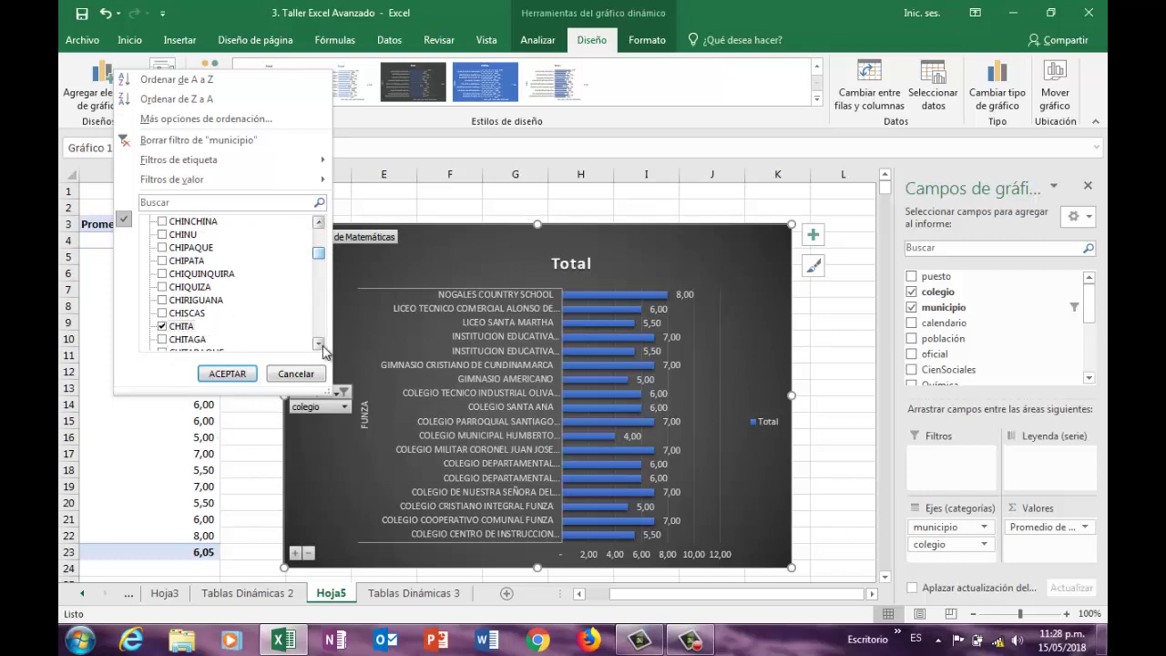
{"action": "left_click_drag", "start_coordinate": [318, 347], "coordinate": [318, 347]}
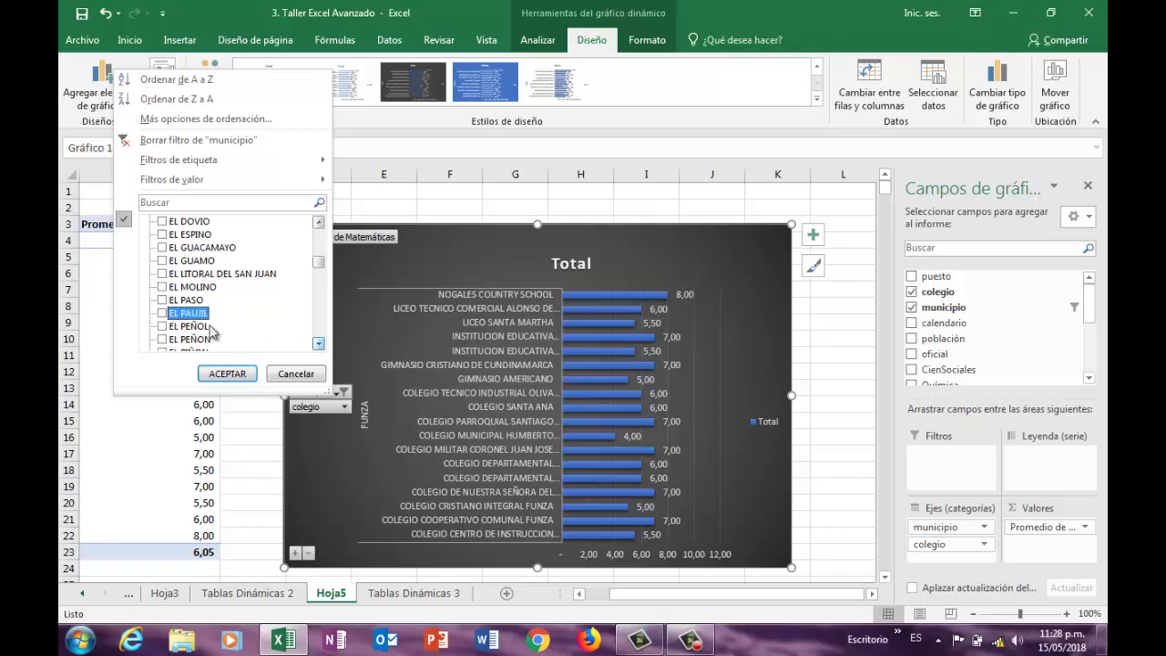
{"action": "scroll", "coordinate": [212, 326], "scroll_direction": "down", "scroll_amount": 5}
{"action": "scroll", "coordinate": [212, 330], "scroll_direction": "down", "scroll_amount": 5}
{"action": "scroll", "coordinate": [211, 330], "scroll_direction": "down", "scroll_amount": 3}
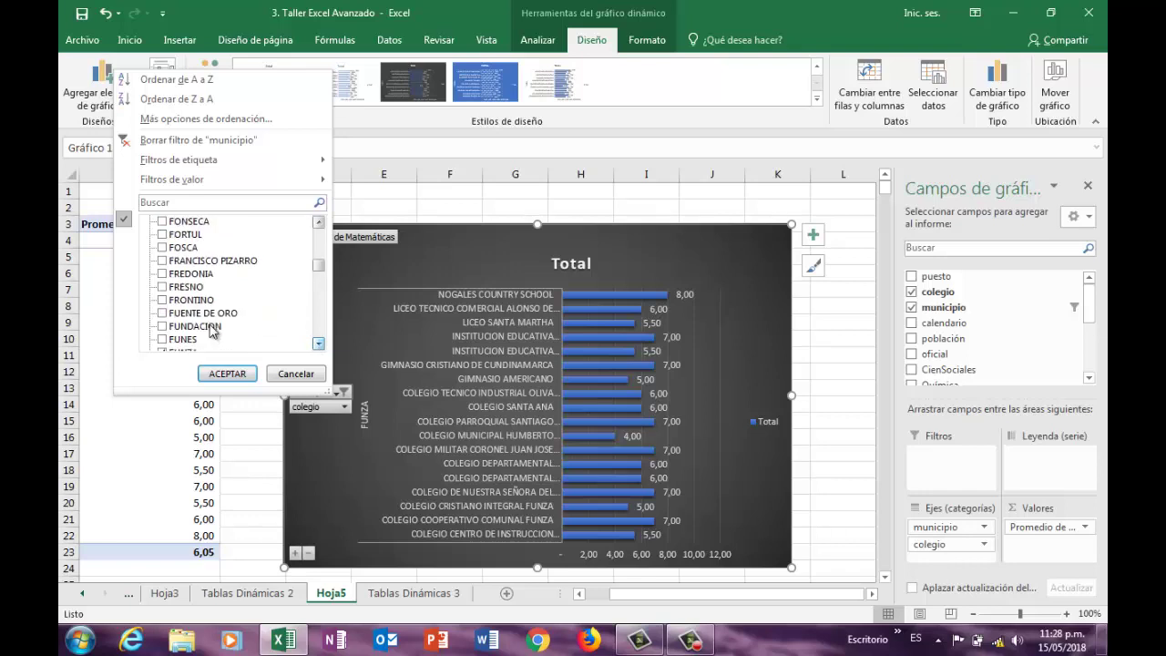
{"action": "scroll", "coordinate": [211, 330], "scroll_direction": "down", "scroll_amount": 1}
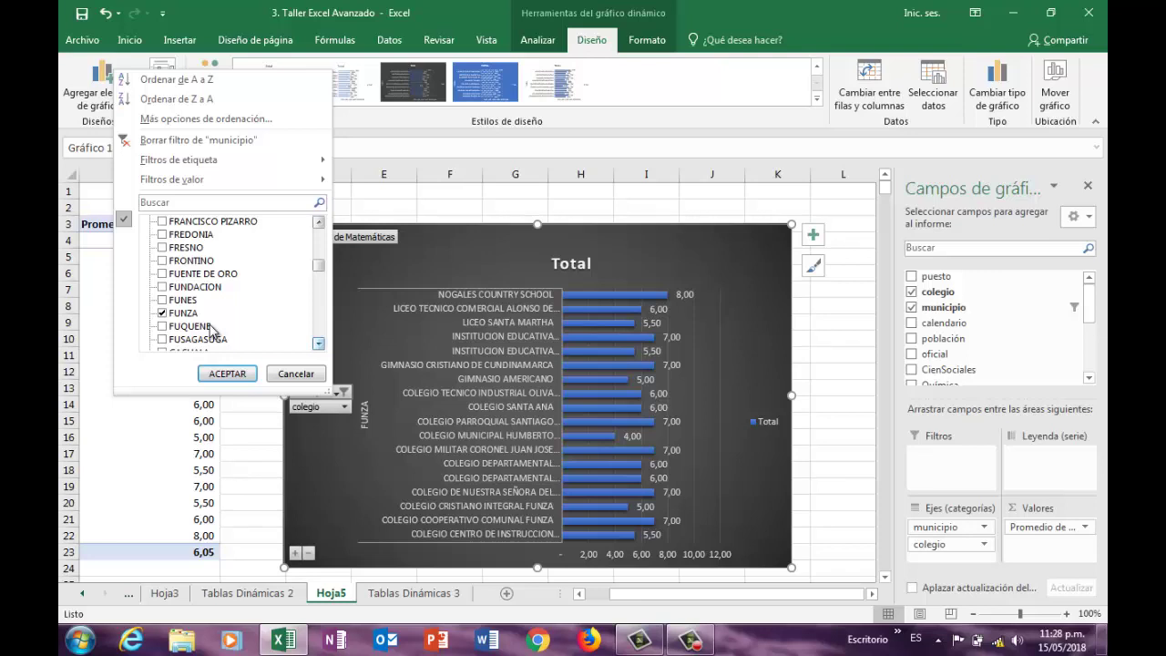
{"action": "left_click", "coordinate": [183, 314]}
{"action": "left_click", "coordinate": [206, 374]}
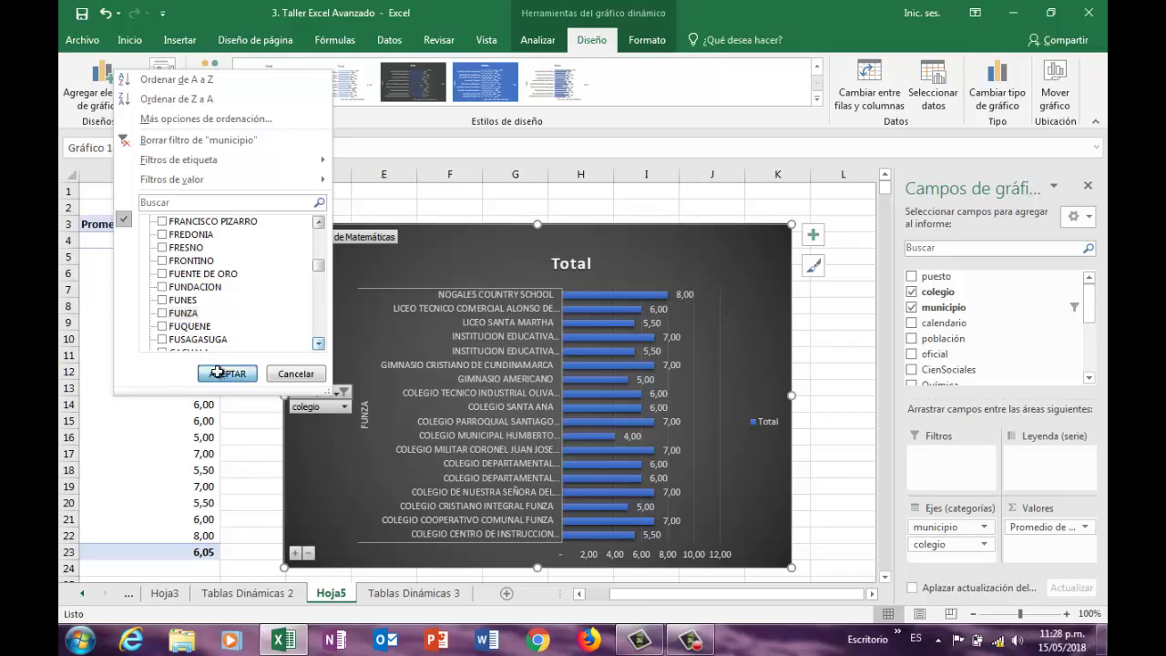
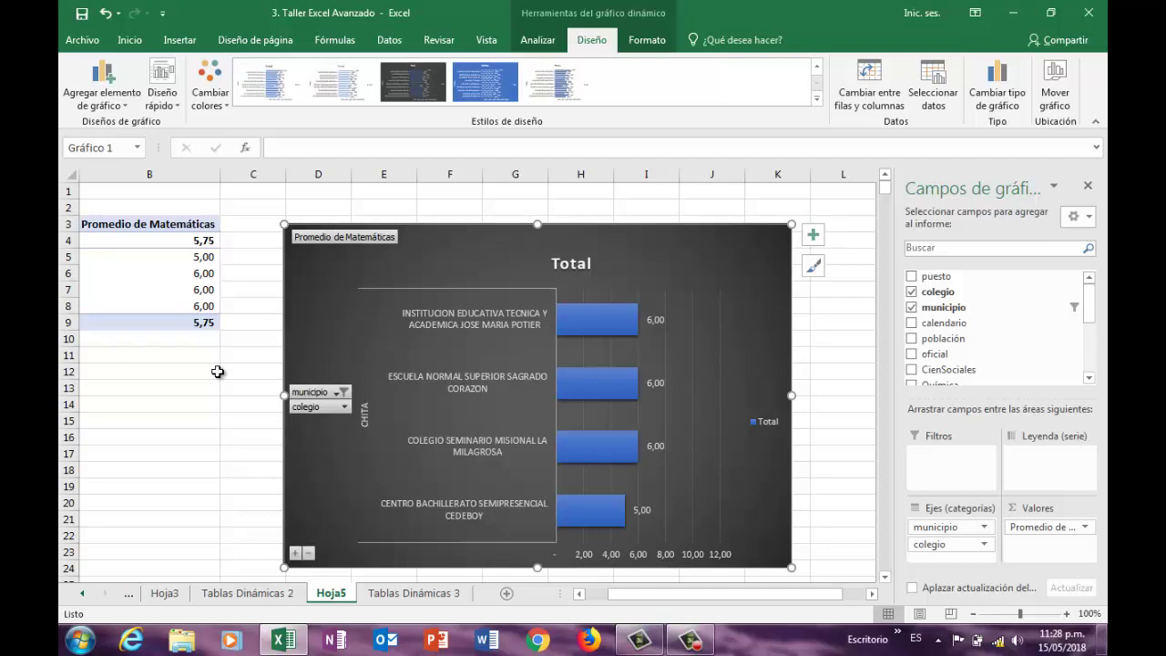
Step: Filter the chart's municipio field to CHIA instead of CHITA
{"action": "left_click", "coordinate": [342, 392]}
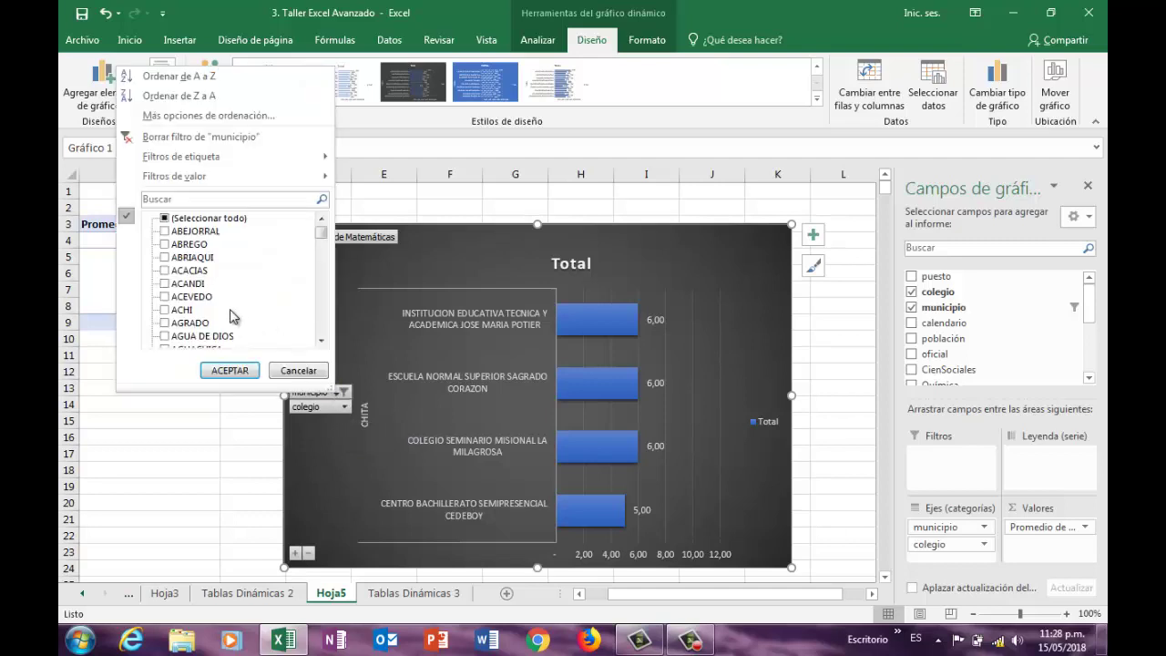
{"action": "left_click", "coordinate": [322, 341]}
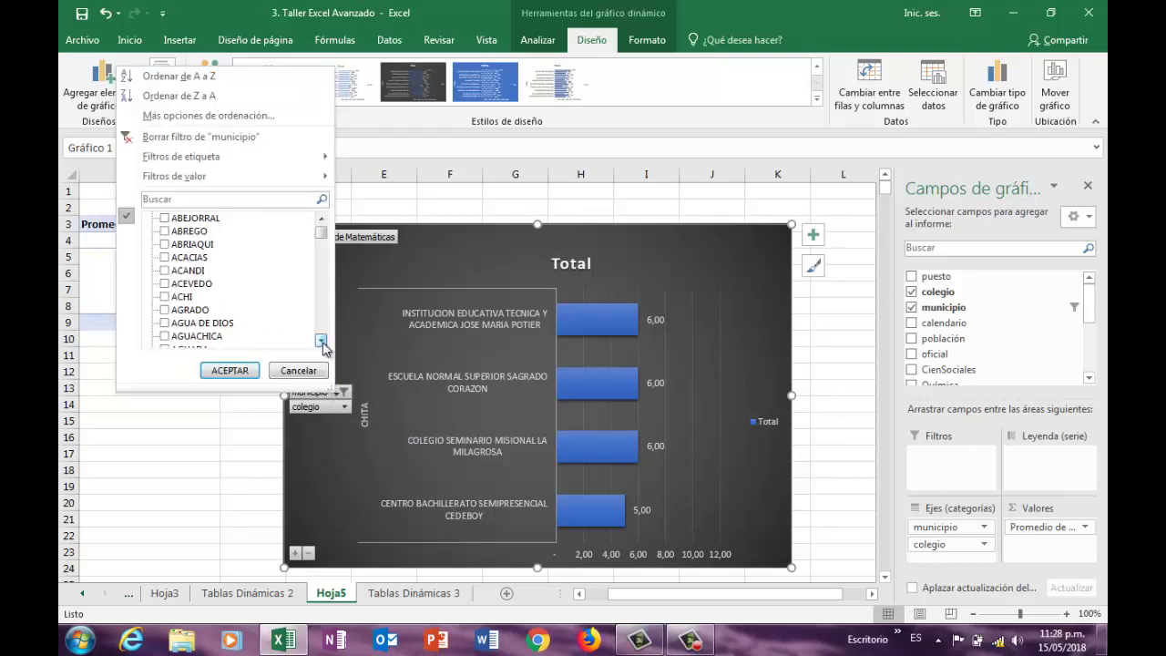
{"action": "left_click_drag", "start_coordinate": [323, 342], "coordinate": [322, 342]}
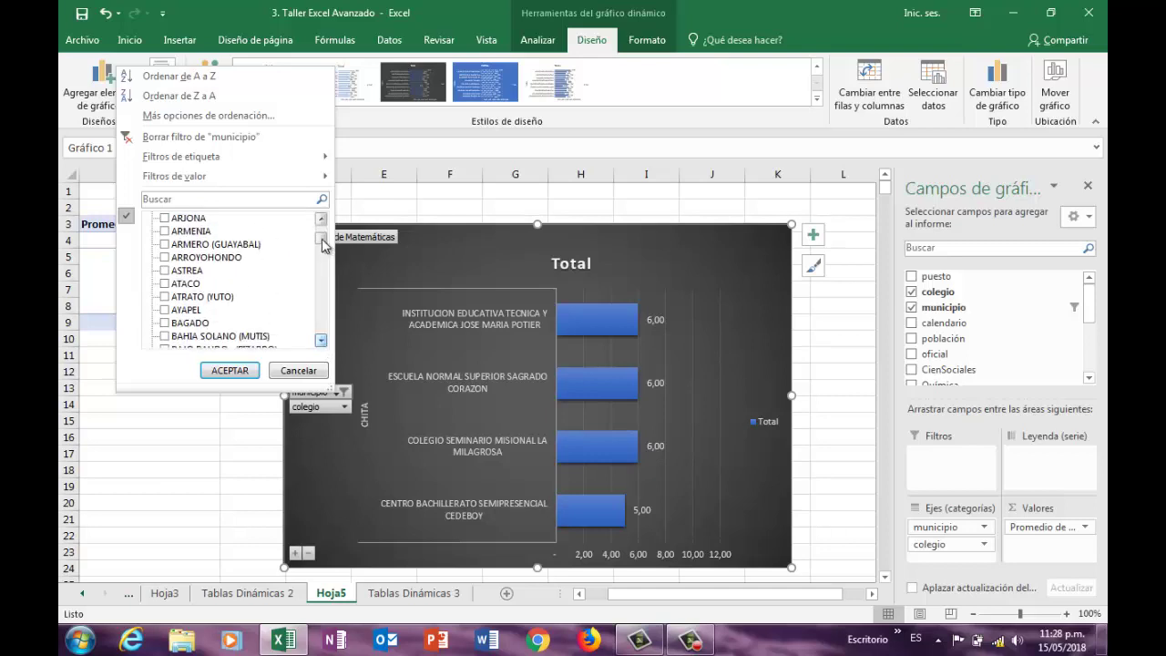
{"action": "left_click_drag", "start_coordinate": [324, 243], "coordinate": [324, 246]}
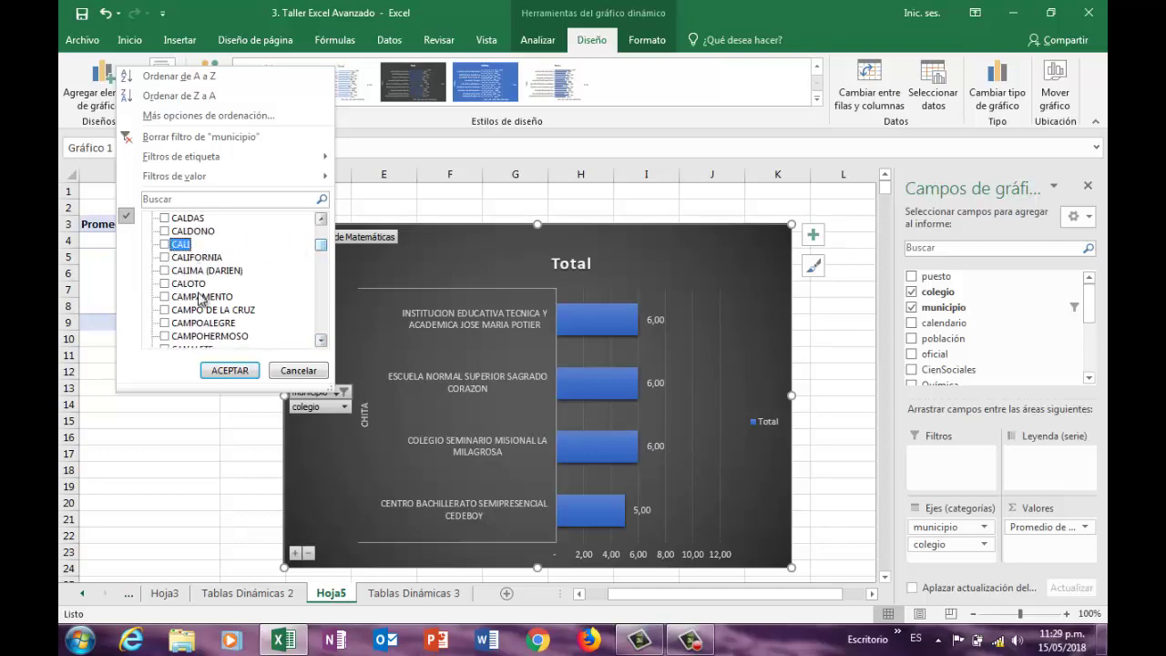
{"action": "scroll", "coordinate": [196, 273], "scroll_direction": "down", "scroll_amount": 15}
{"action": "scroll", "coordinate": [198, 301], "scroll_direction": "up", "scroll_amount": 2}
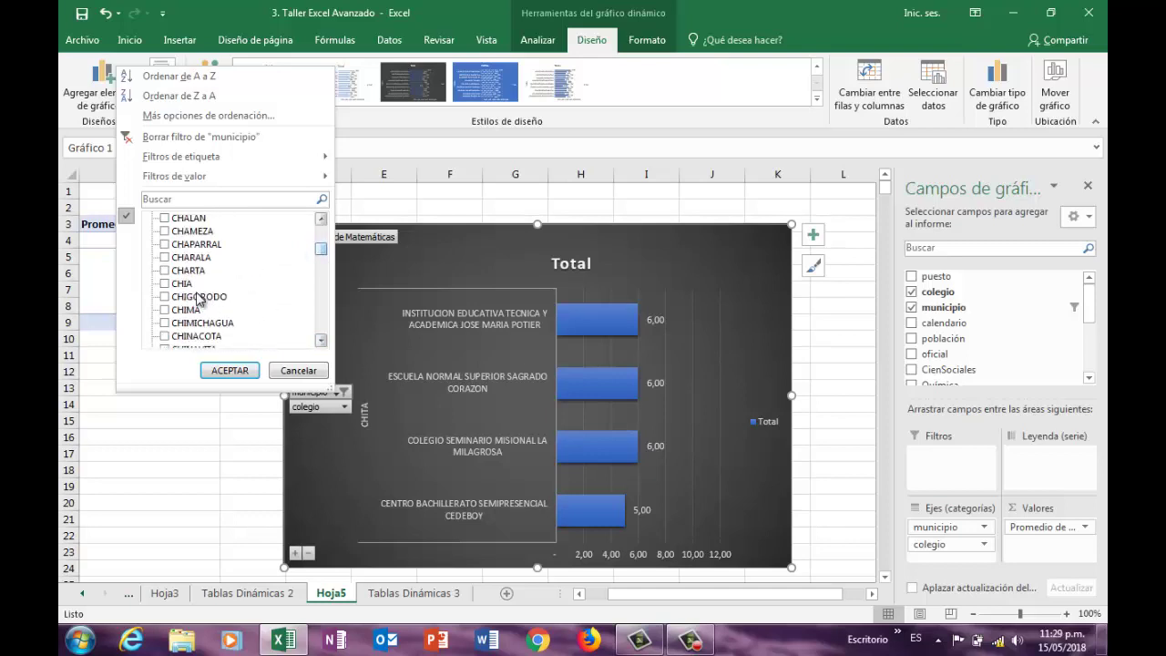
{"action": "left_click", "coordinate": [164, 285]}
{"action": "scroll", "coordinate": [204, 316], "scroll_direction": "down", "scroll_amount": 1}
{"action": "scroll", "coordinate": [202, 315], "scroll_direction": "down", "scroll_amount": 3}
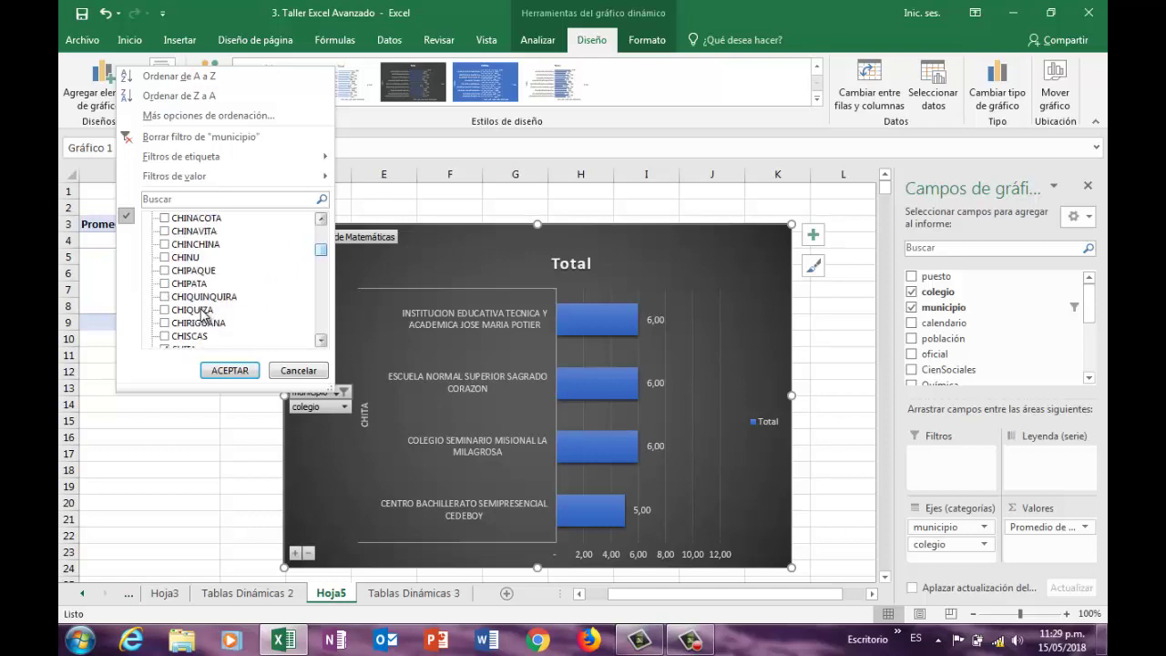
{"action": "left_click", "coordinate": [164, 310]}
{"action": "left_click", "coordinate": [164, 311]}
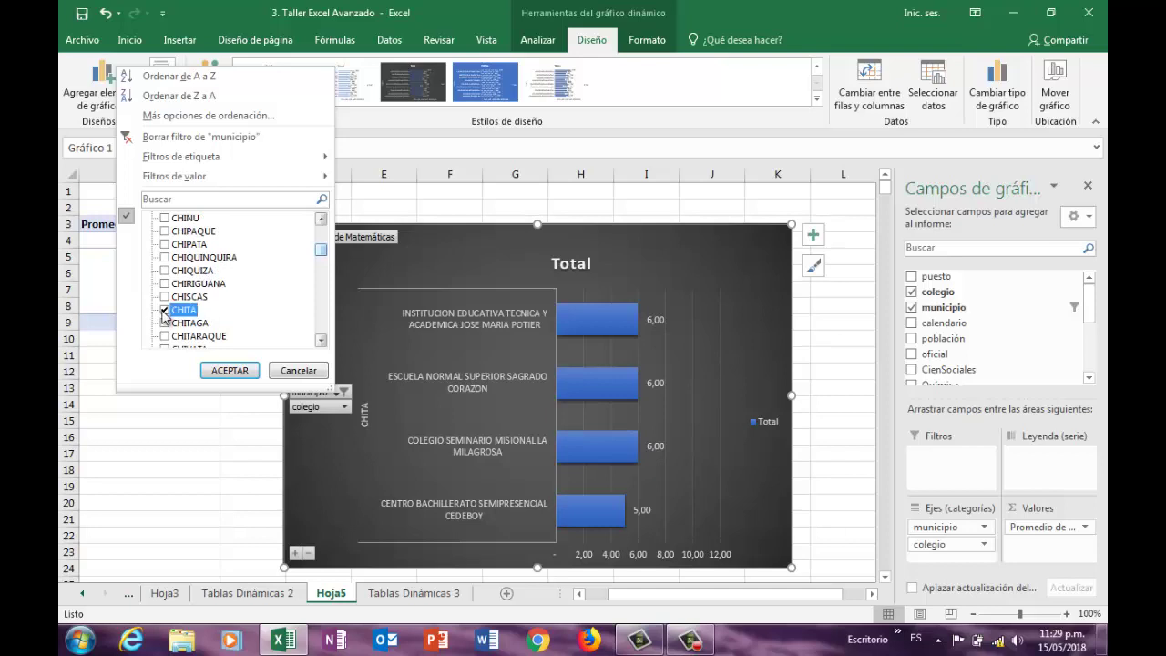
{"action": "left_click", "coordinate": [227, 371]}
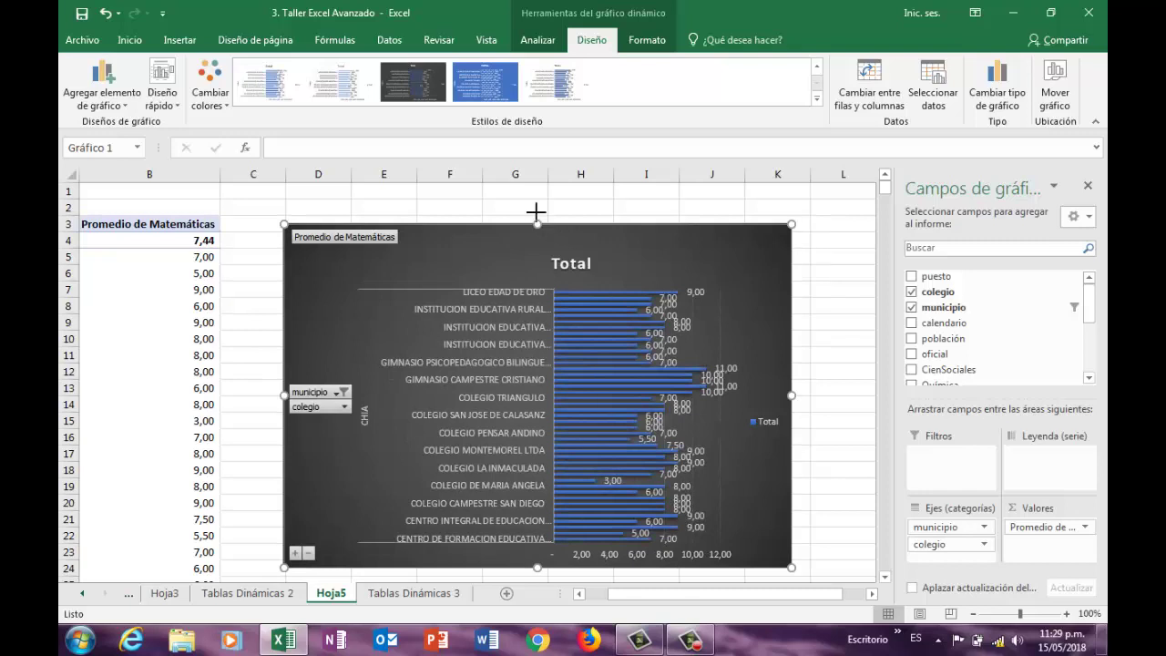
Step: Extend the chart up to row 2 and sort the schools' mathematics averages in descending order, ending with ascending order
{"action": "left_click_drag", "start_coordinate": [536, 211], "coordinate": [530, 208]}
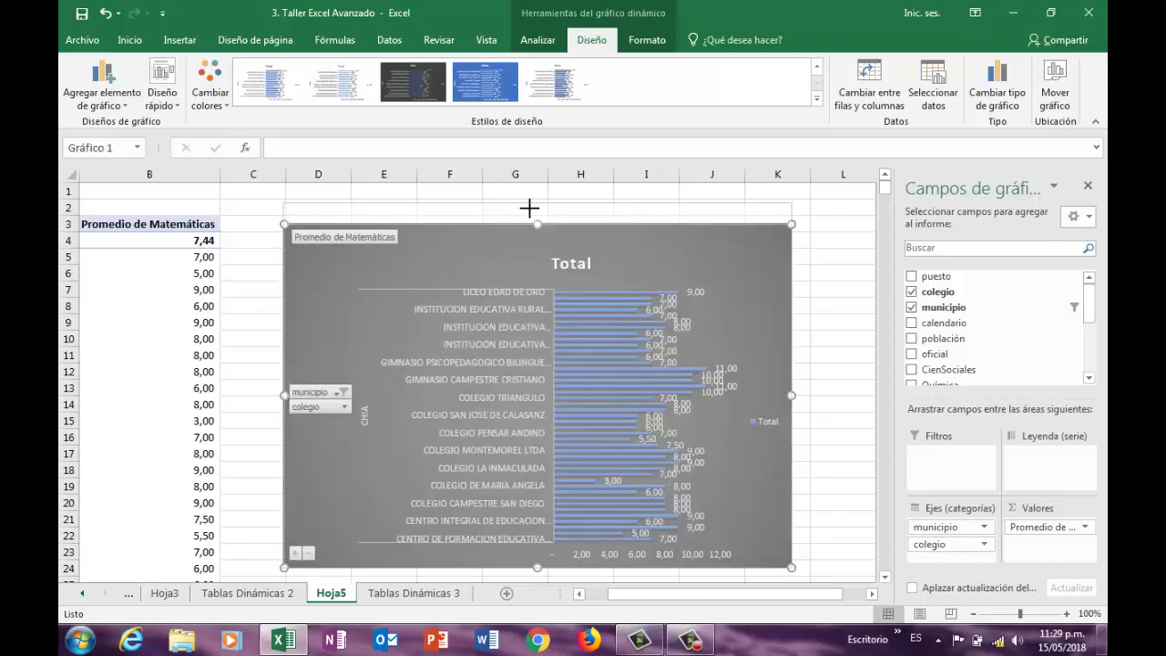
{"action": "left_click", "coordinate": [182, 273]}
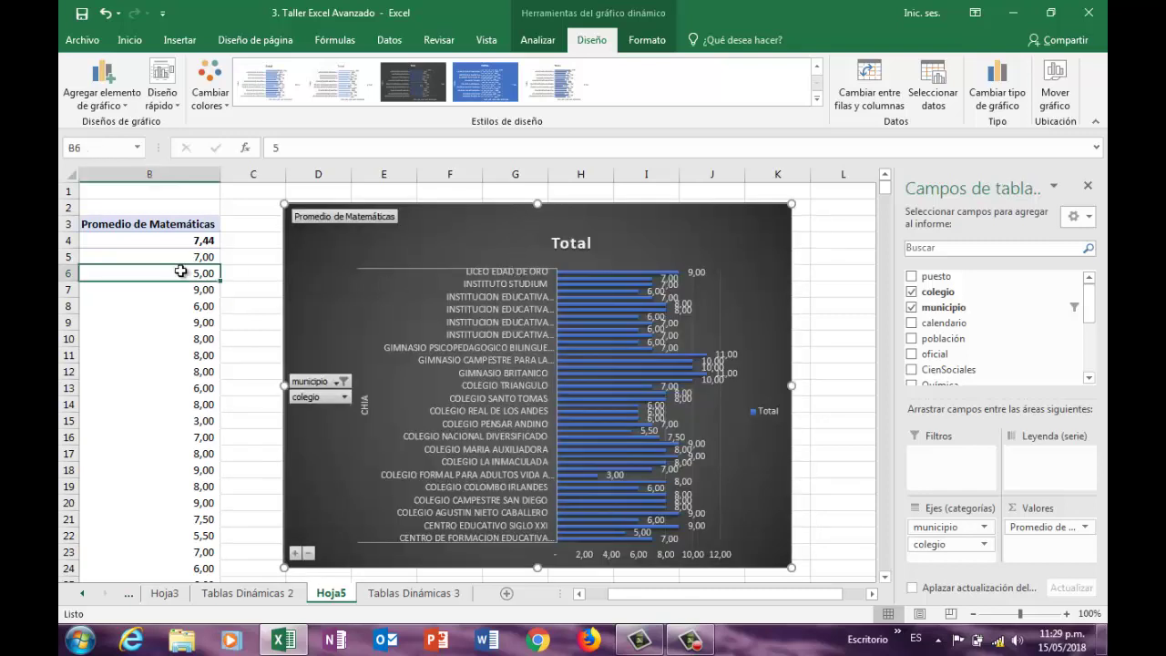
{"action": "left_click", "coordinate": [389, 40]}
{"action": "left_click", "coordinate": [434, 94]}
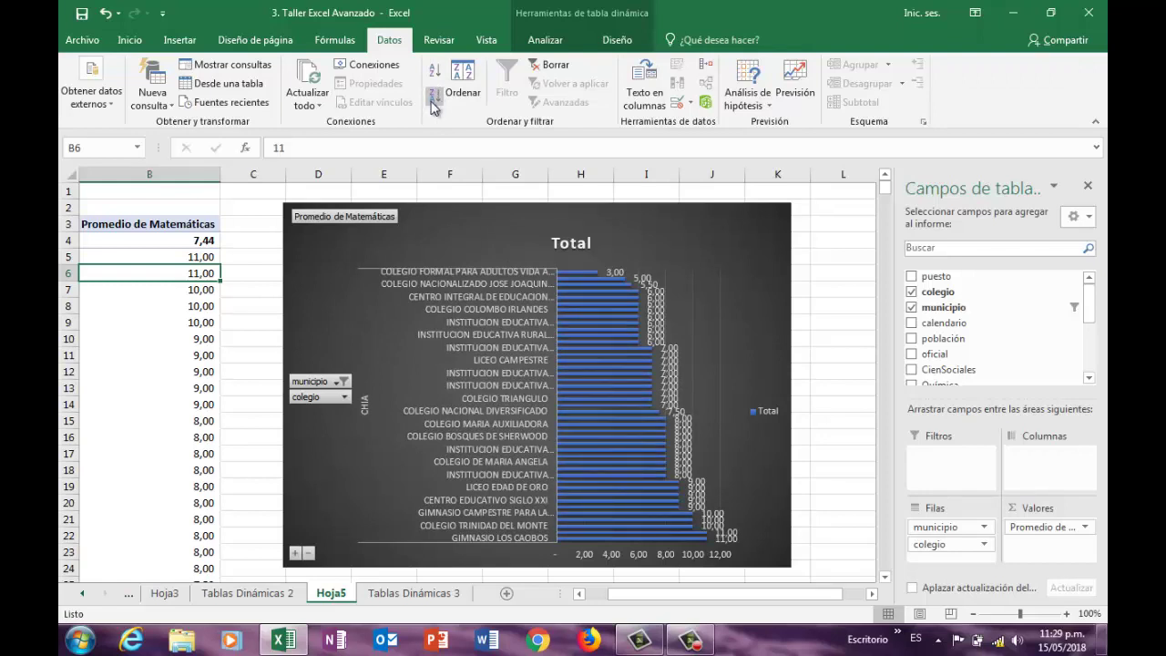
{"action": "left_click", "coordinate": [435, 78]}
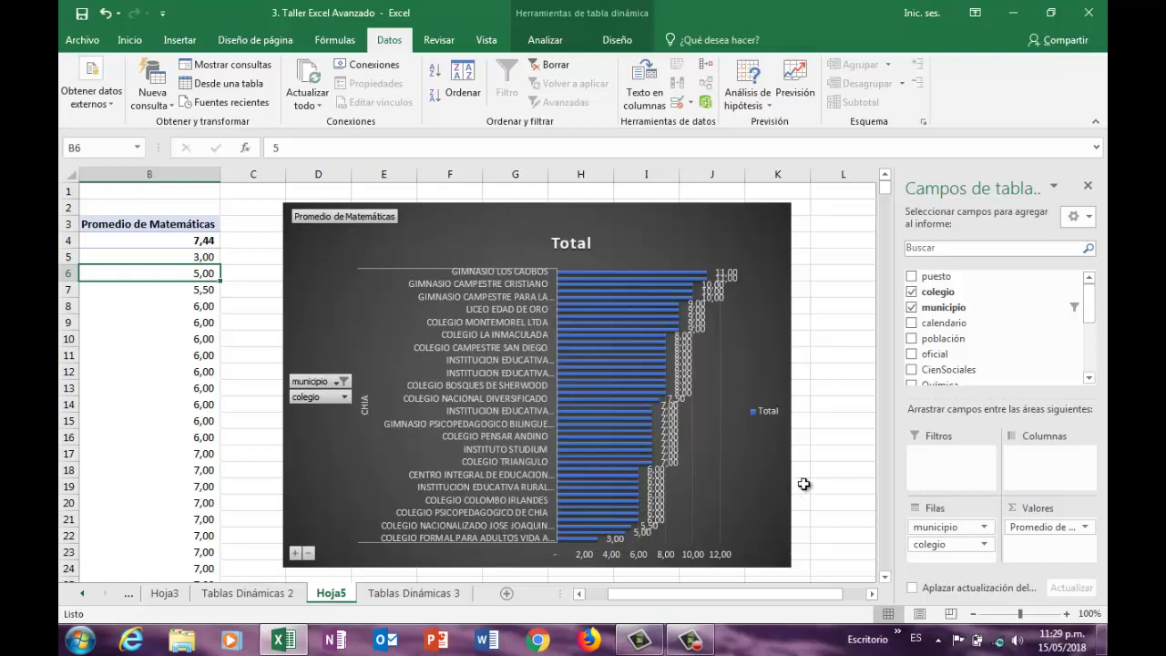
Step: Widen the chart to column L and remove the colegio field from its category axis
{"action": "left_click", "coordinate": [791, 384]}
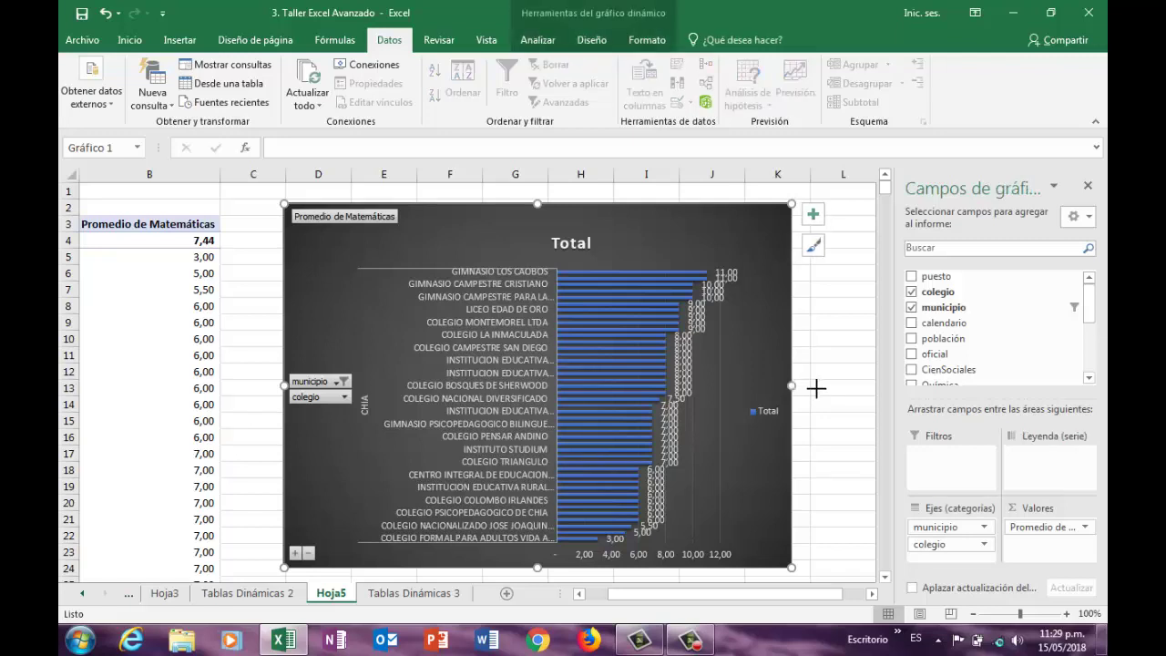
{"action": "left_click_drag", "start_coordinate": [817, 388], "coordinate": [849, 386]}
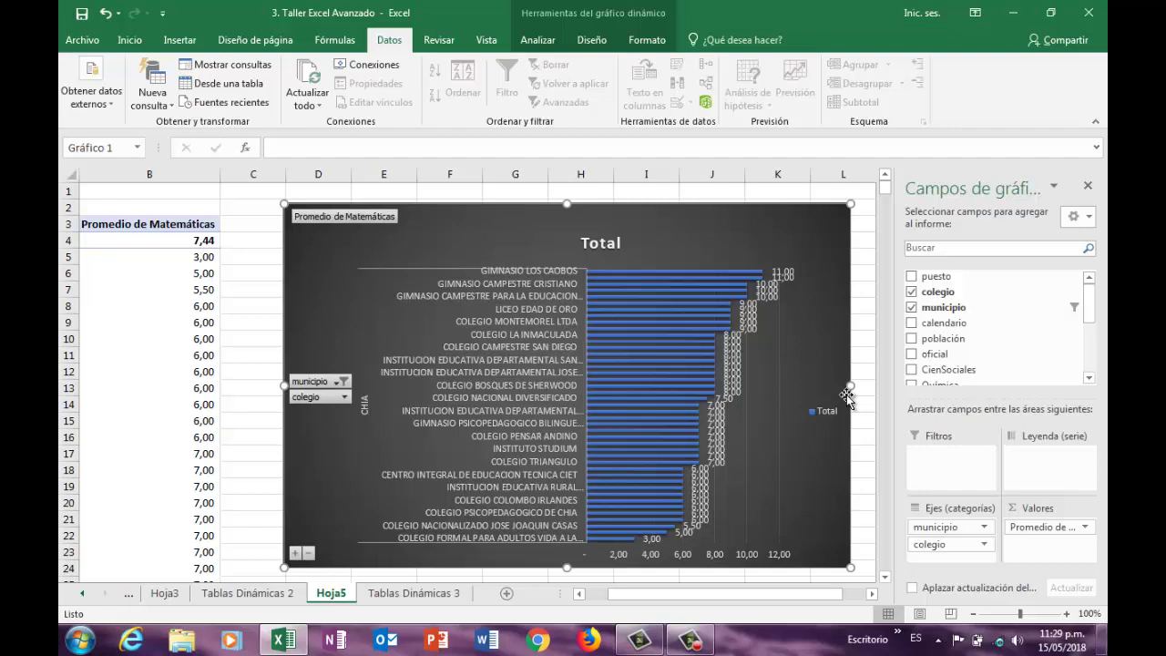
{"action": "left_click", "coordinate": [341, 398]}
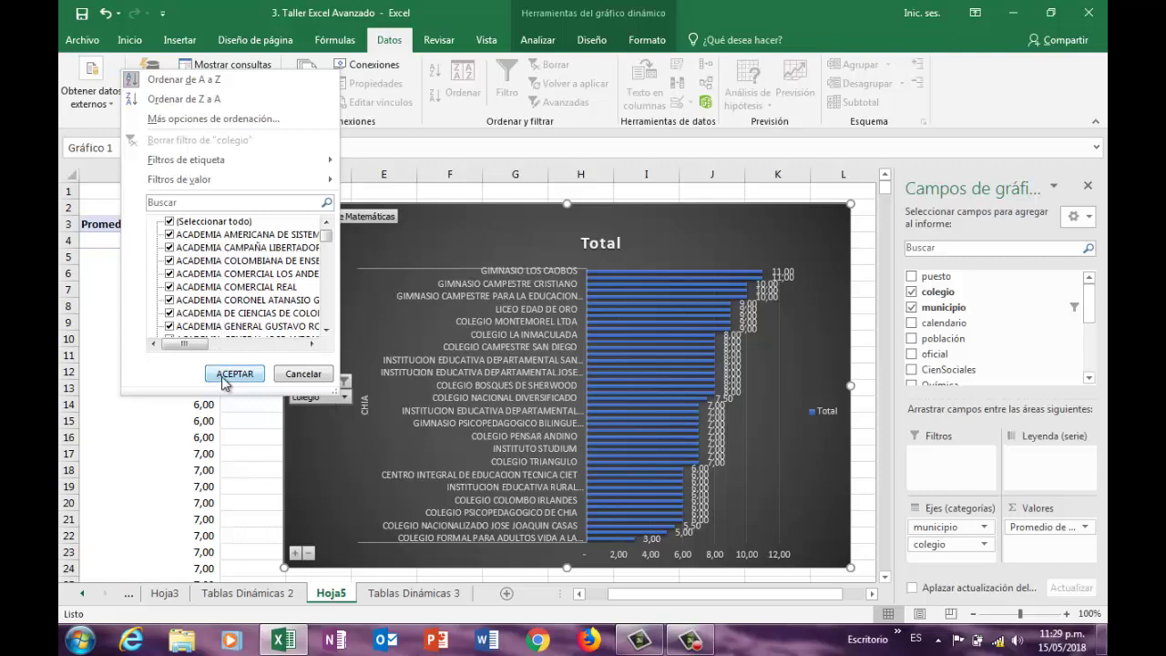
{"action": "left_click", "coordinate": [302, 374]}
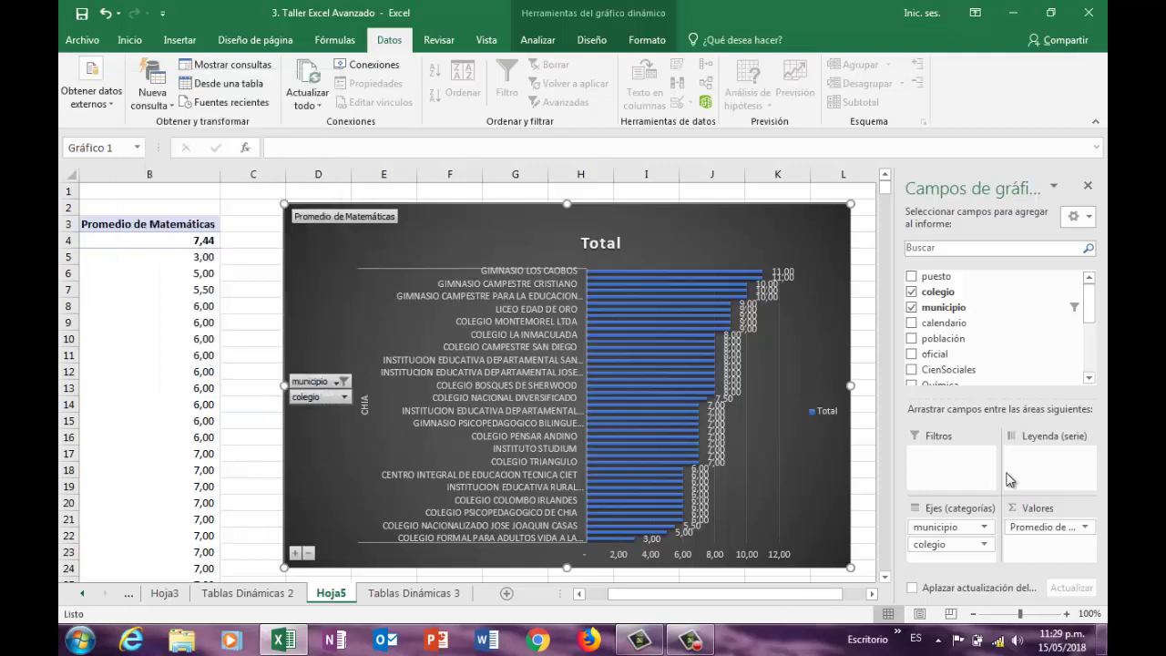
{"action": "left_click_drag", "start_coordinate": [971, 538], "coordinate": [930, 364]}
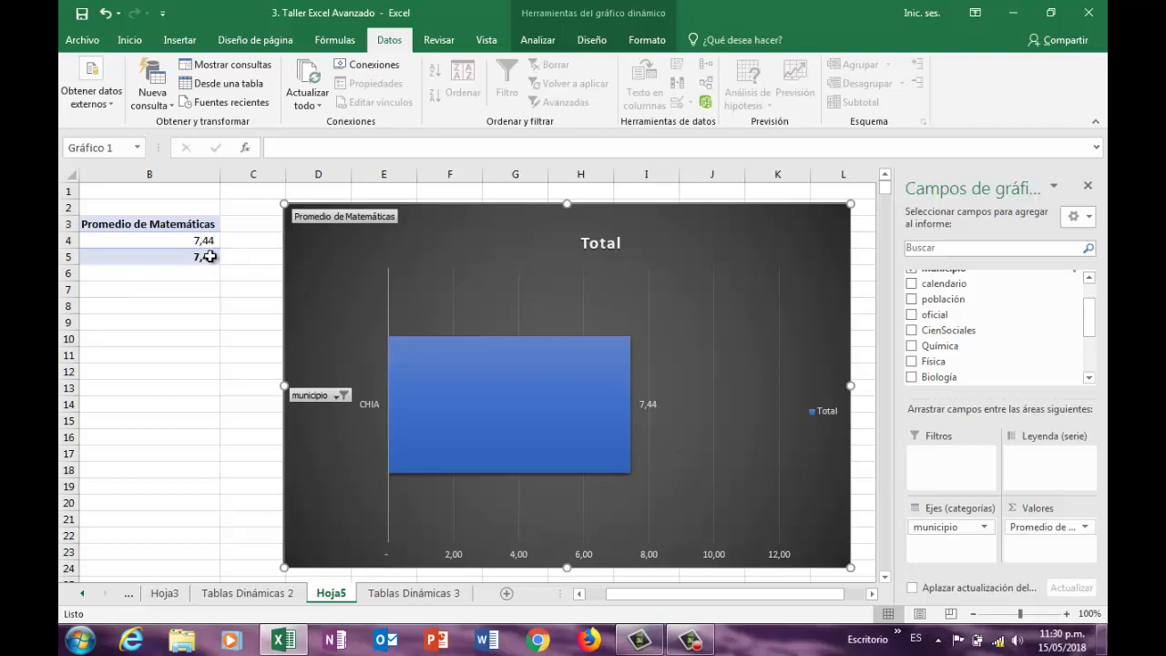
Step: Select CAJICA in the chart's municipio filter in addition to CHIA
{"action": "left_click", "coordinate": [333, 398]}
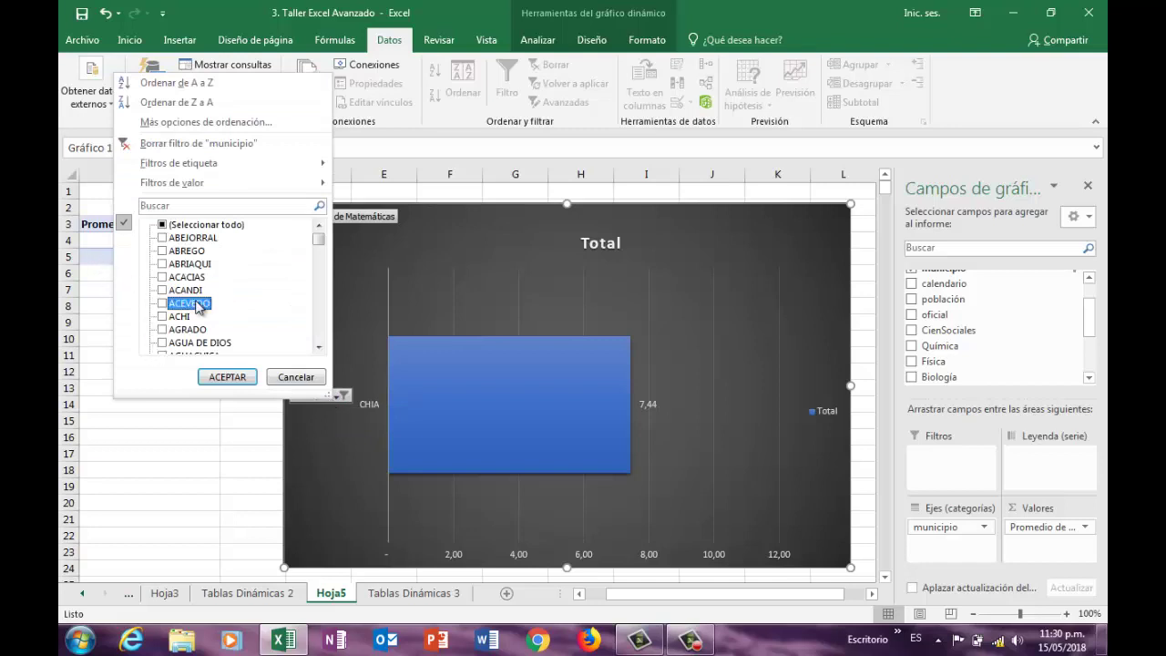
{"action": "scroll", "coordinate": [196, 294], "scroll_direction": "down", "scroll_amount": 10}
{"action": "scroll", "coordinate": [189, 292], "scroll_direction": "down", "scroll_amount": 20}
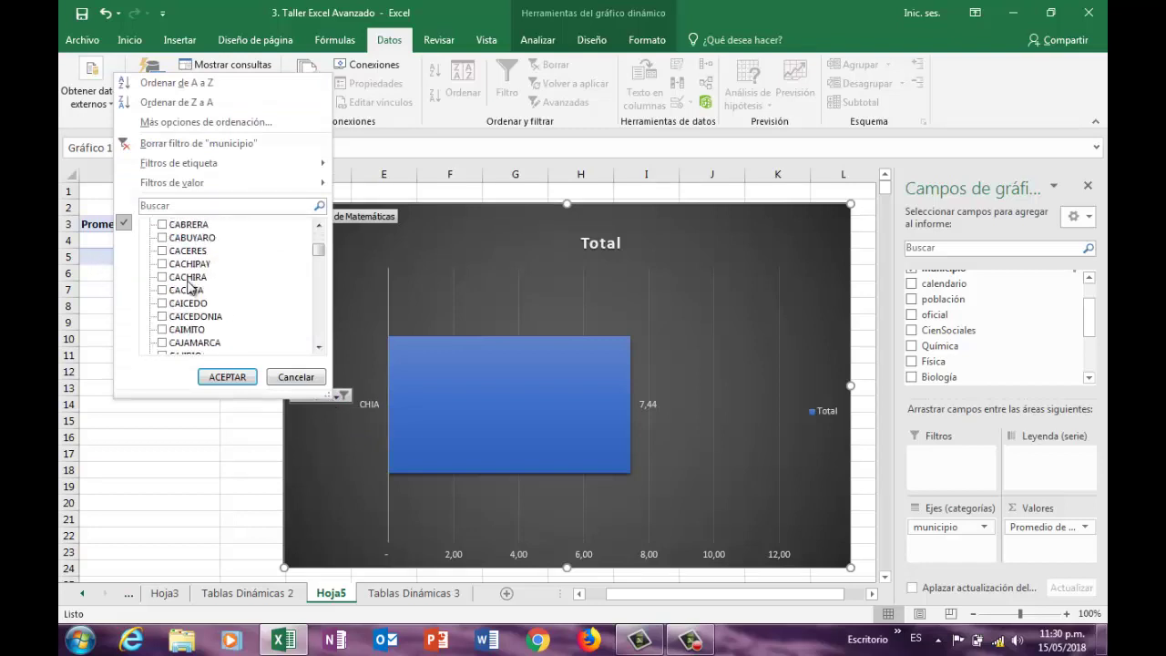
{"action": "scroll", "coordinate": [190, 278], "scroll_direction": "up", "scroll_amount": 5}
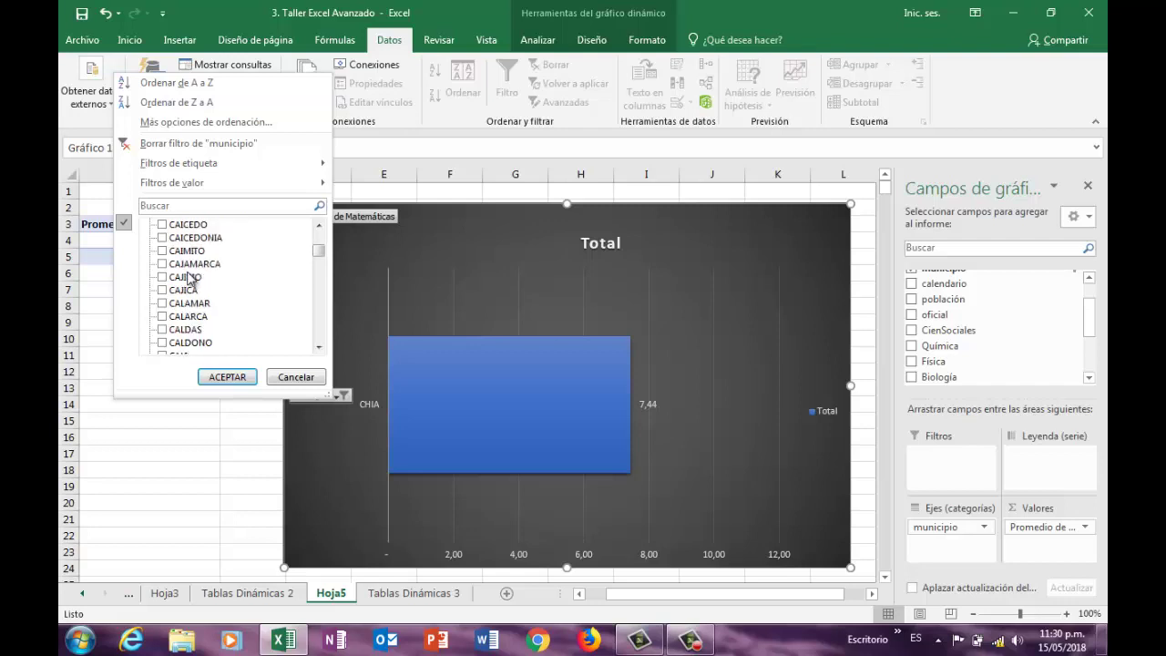
{"action": "left_click", "coordinate": [165, 290]}
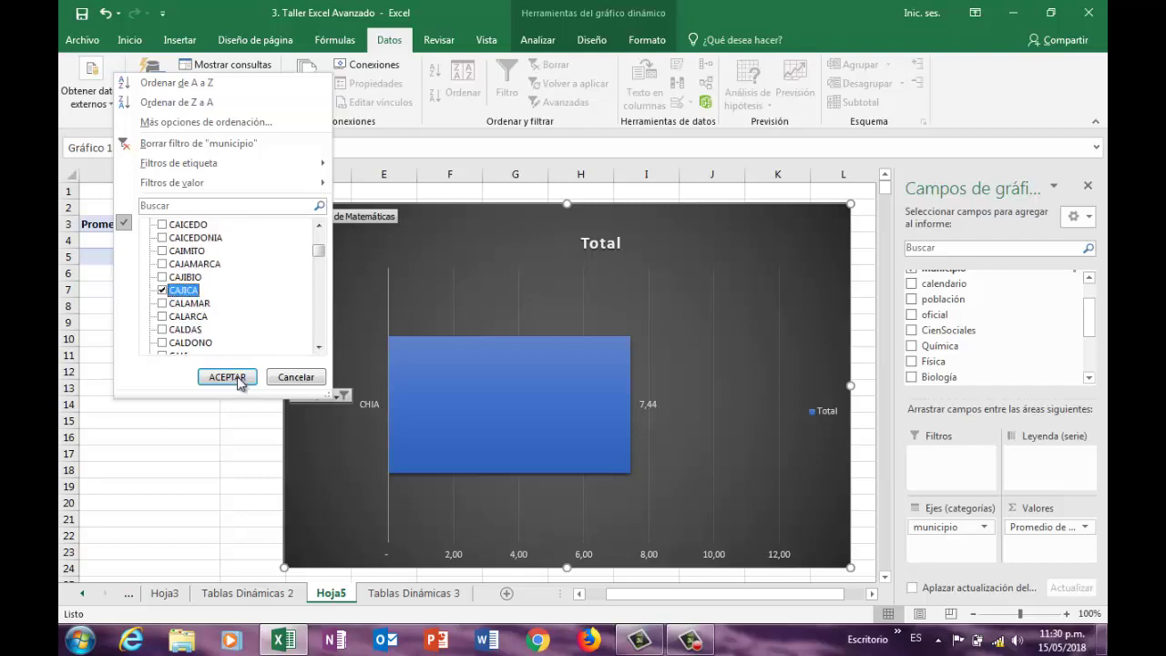
Step: Add FUNZA to the municipalities selected in the chart's municipio filter
{"action": "scroll", "coordinate": [225, 310], "scroll_direction": "down", "scroll_amount": 1}
{"action": "scroll", "coordinate": [225, 310], "scroll_direction": "down", "scroll_amount": 18}
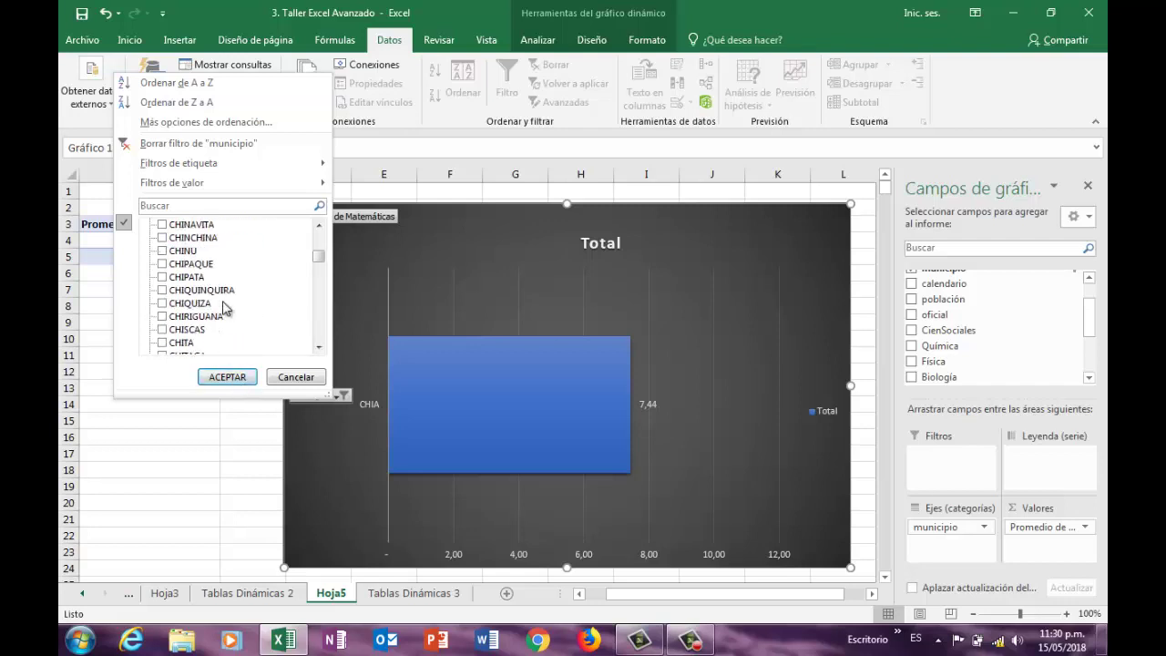
{"action": "scroll", "coordinate": [225, 308], "scroll_direction": "down", "scroll_amount": 20}
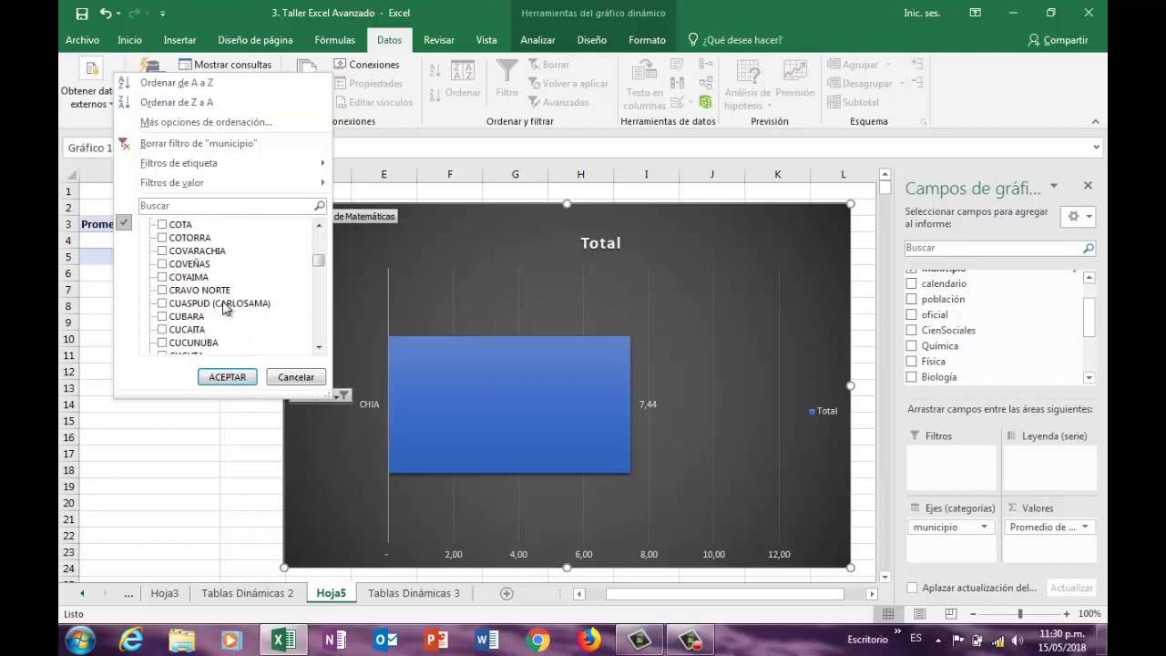
{"action": "scroll", "coordinate": [221, 310], "scroll_direction": "down", "scroll_amount": 20}
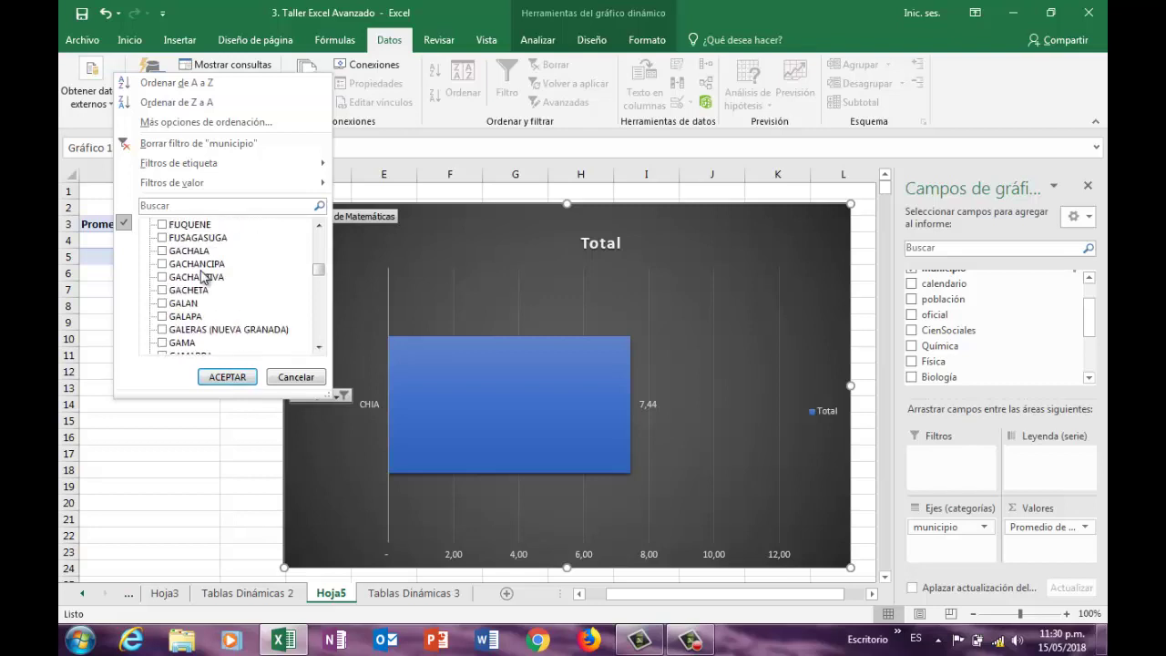
{"action": "scroll", "coordinate": [203, 277], "scroll_direction": "down", "scroll_amount": 5}
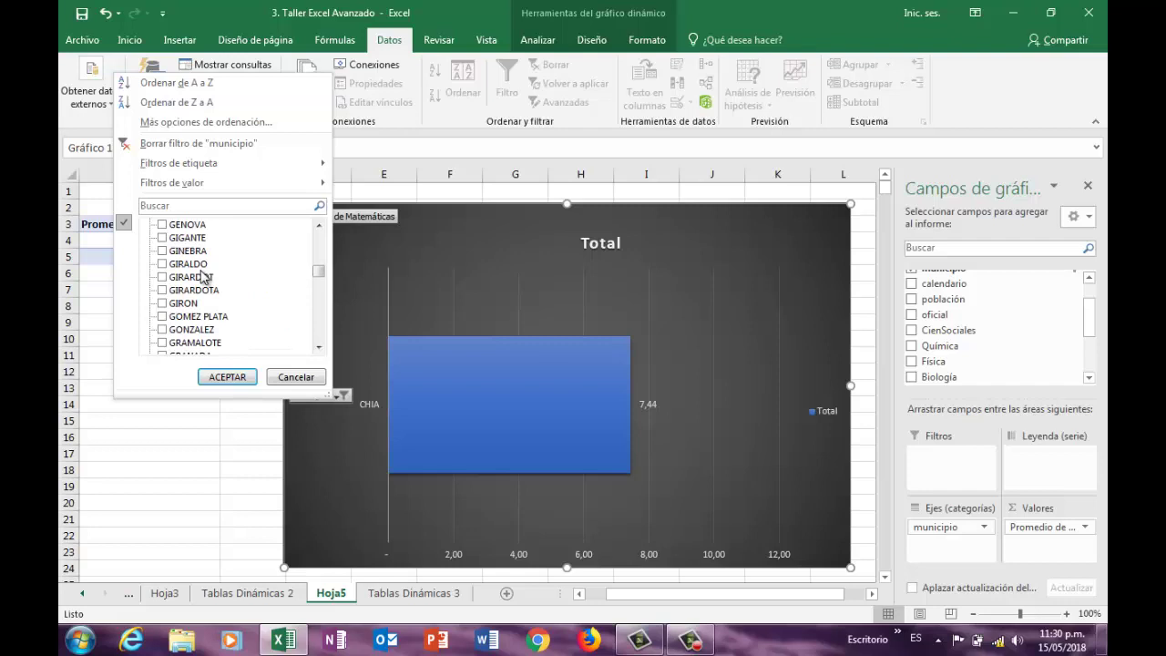
{"action": "scroll", "coordinate": [202, 277], "scroll_direction": "up", "scroll_amount": 7}
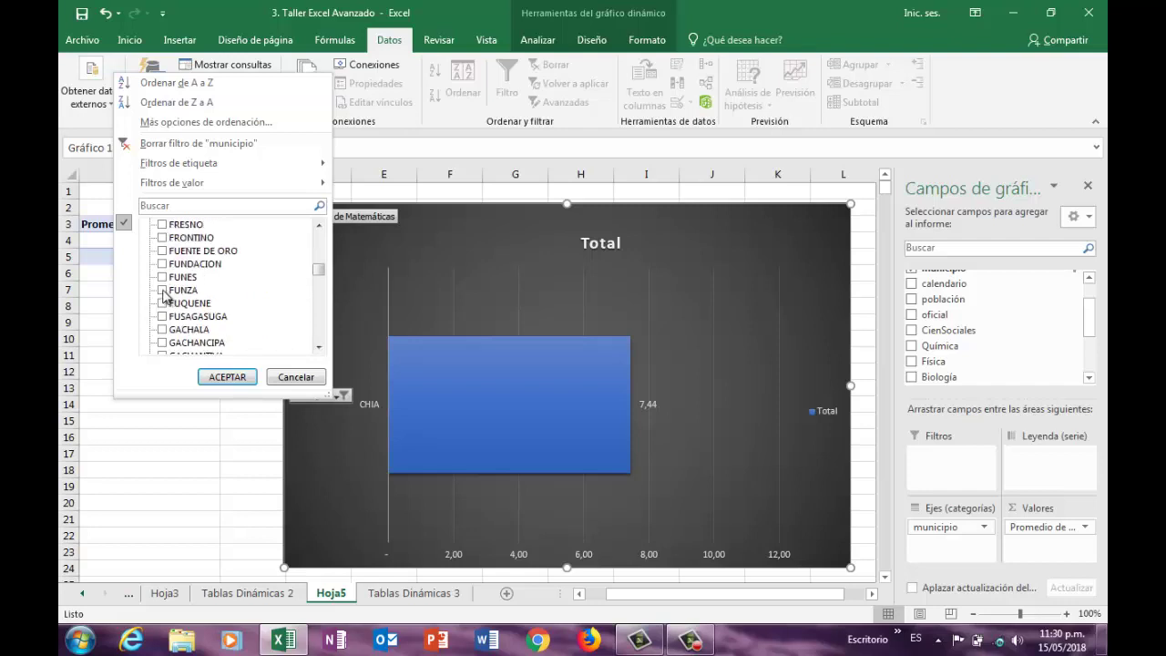
{"action": "left_click", "coordinate": [162, 290]}
Step: Add PAIS to the municipio filter selection and apply the filter to the chart
{"action": "scroll", "coordinate": [236, 278], "scroll_direction": "down", "scroll_amount": 15}
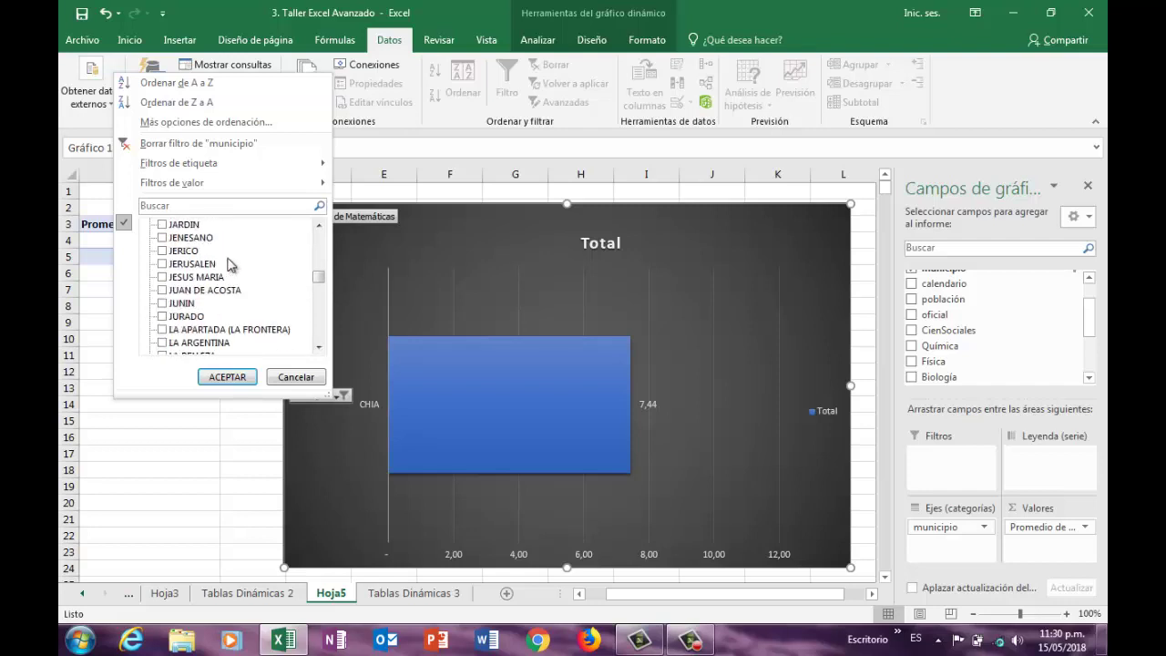
{"action": "scroll", "coordinate": [230, 264], "scroll_direction": "down", "scroll_amount": 15}
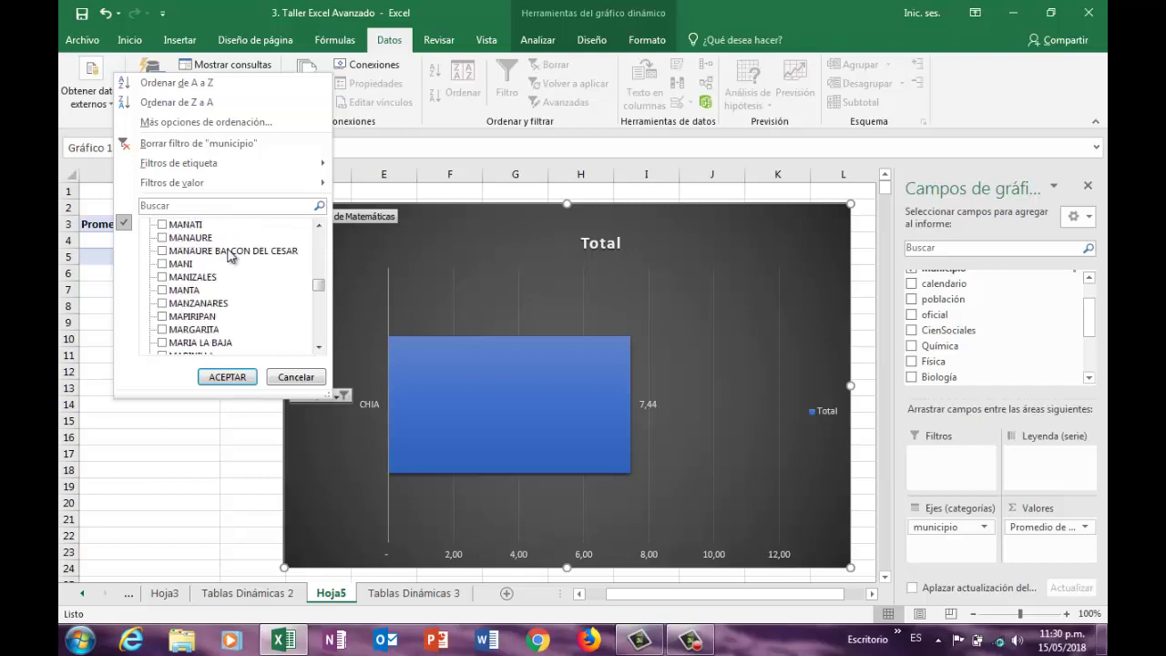
{"action": "scroll", "coordinate": [230, 256], "scroll_direction": "down", "scroll_amount": 12}
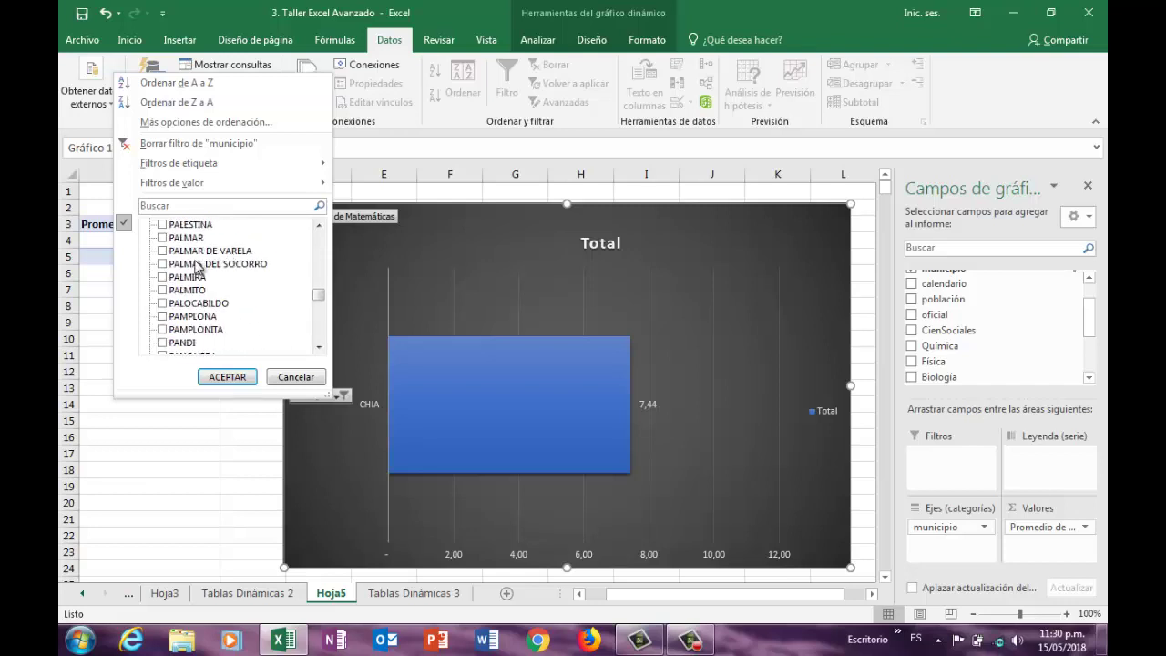
{"action": "scroll", "coordinate": [197, 268], "scroll_direction": "down", "scroll_amount": 1}
{"action": "scroll", "coordinate": [198, 268], "scroll_direction": "down", "scroll_amount": 2}
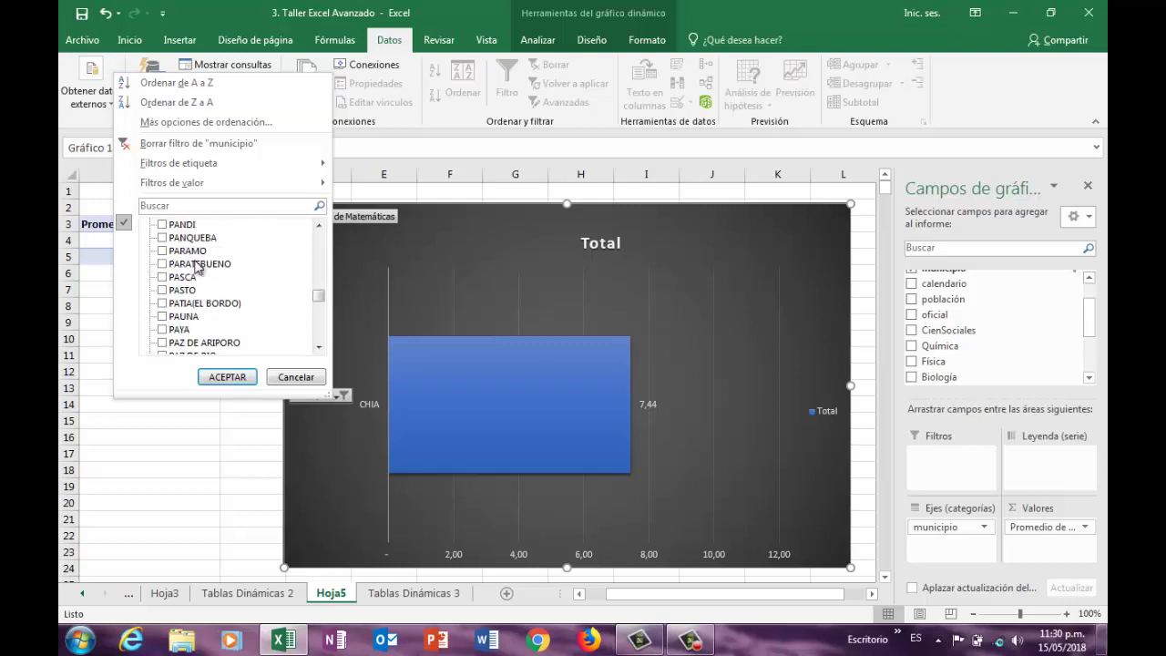
{"action": "scroll", "coordinate": [197, 268], "scroll_direction": "up", "scroll_amount": 3}
{"action": "scroll", "coordinate": [198, 268], "scroll_direction": "up", "scroll_amount": 2}
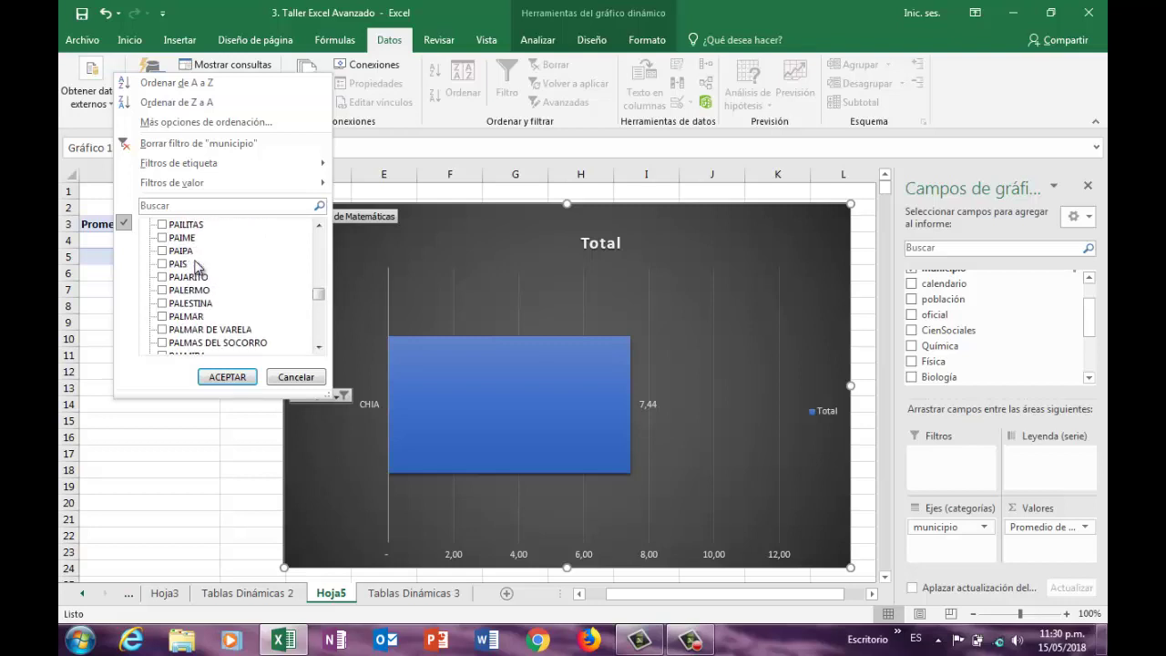
{"action": "left_click", "coordinate": [162, 264]}
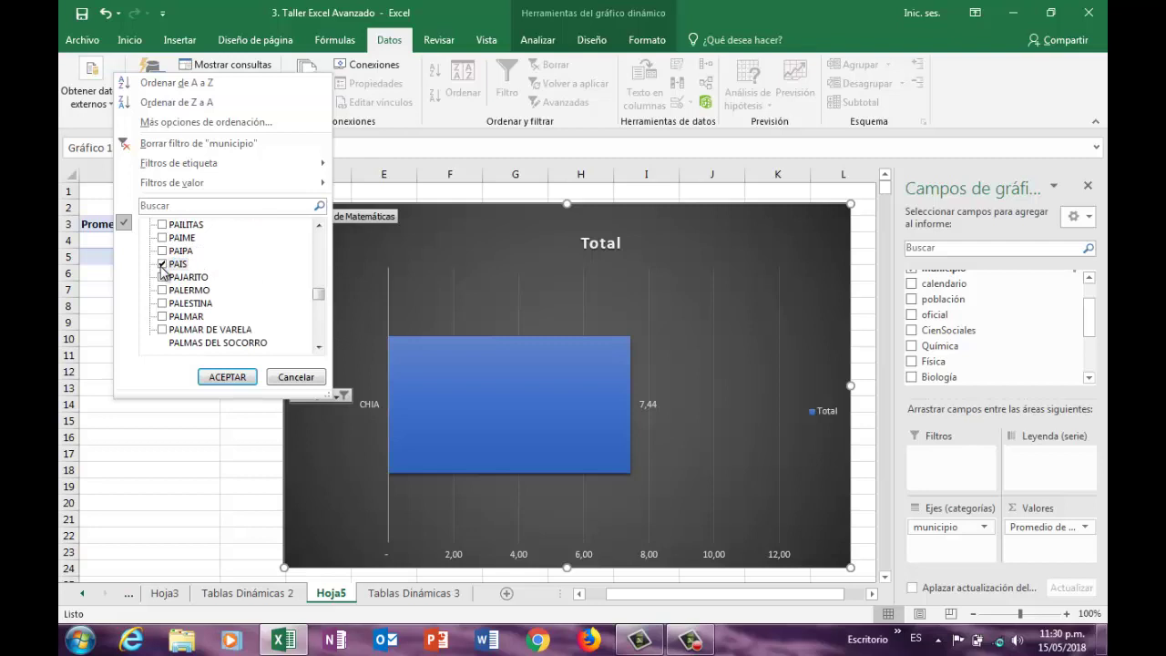
{"action": "left_click", "coordinate": [223, 377]}
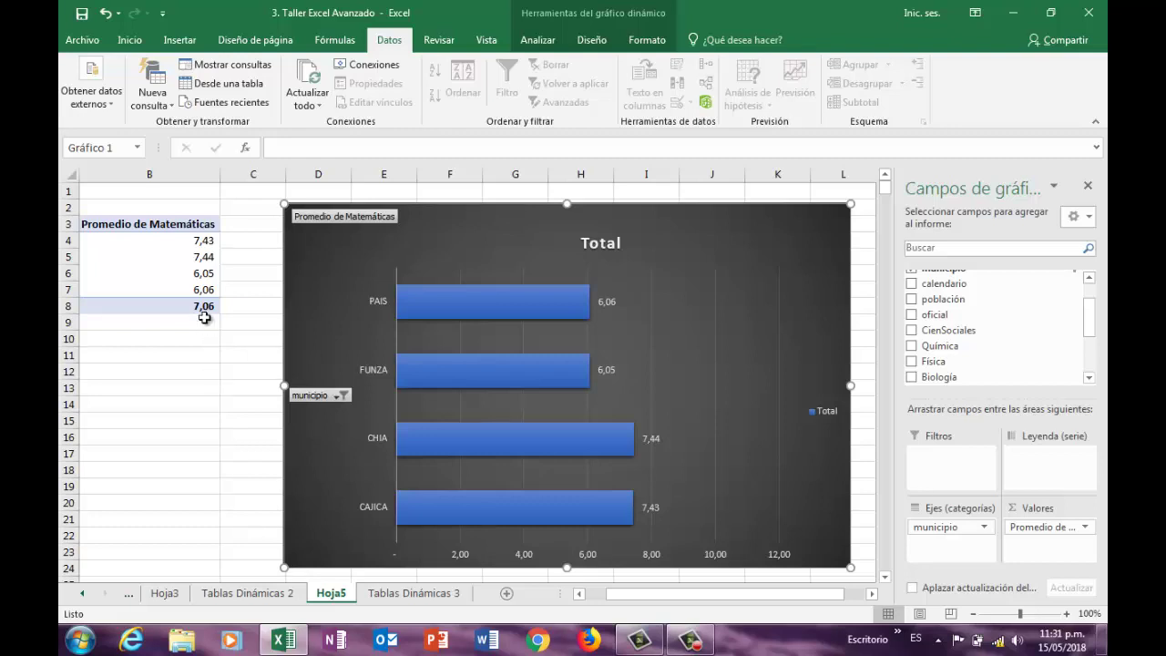
Step: Include BOGOTÁ D.C. in the chart's municipio filter and apply it
{"action": "left_click", "coordinate": [342, 395]}
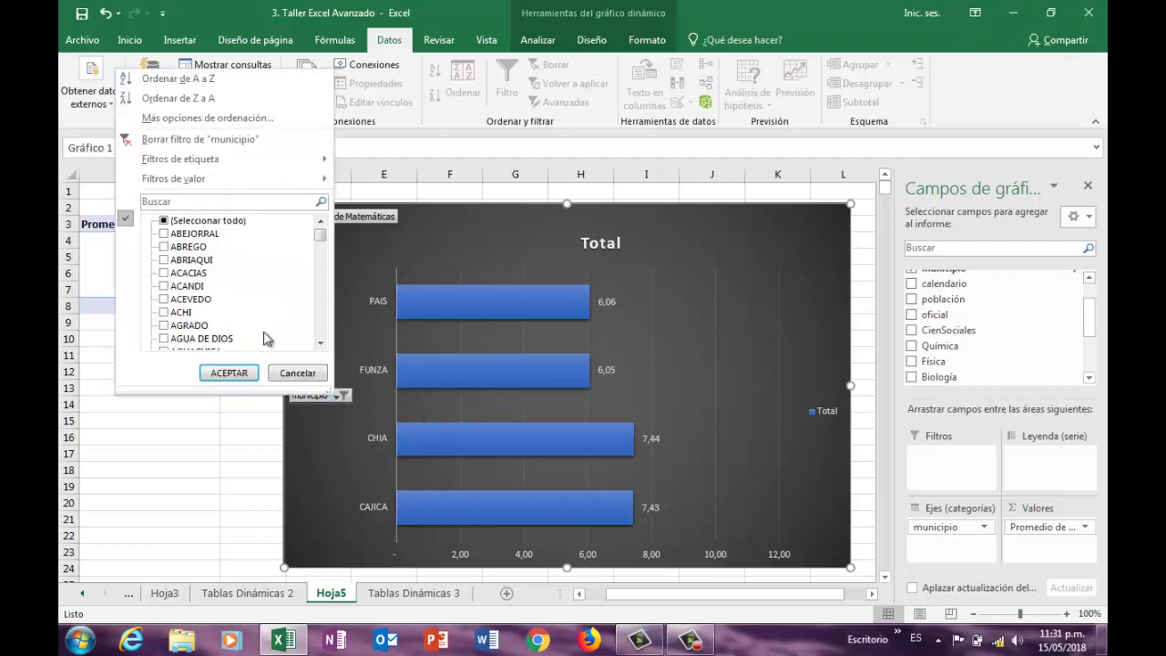
{"action": "scroll", "coordinate": [194, 316], "scroll_direction": "down", "scroll_amount": 18}
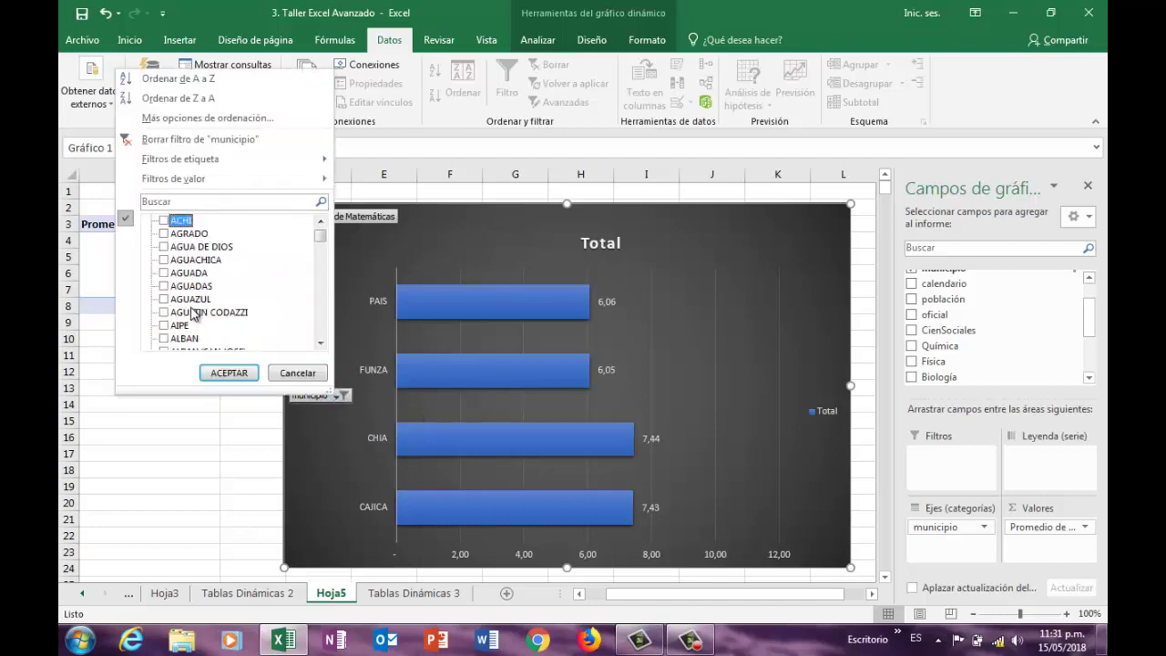
{"action": "scroll", "coordinate": [194, 316], "scroll_direction": "down", "scroll_amount": 8}
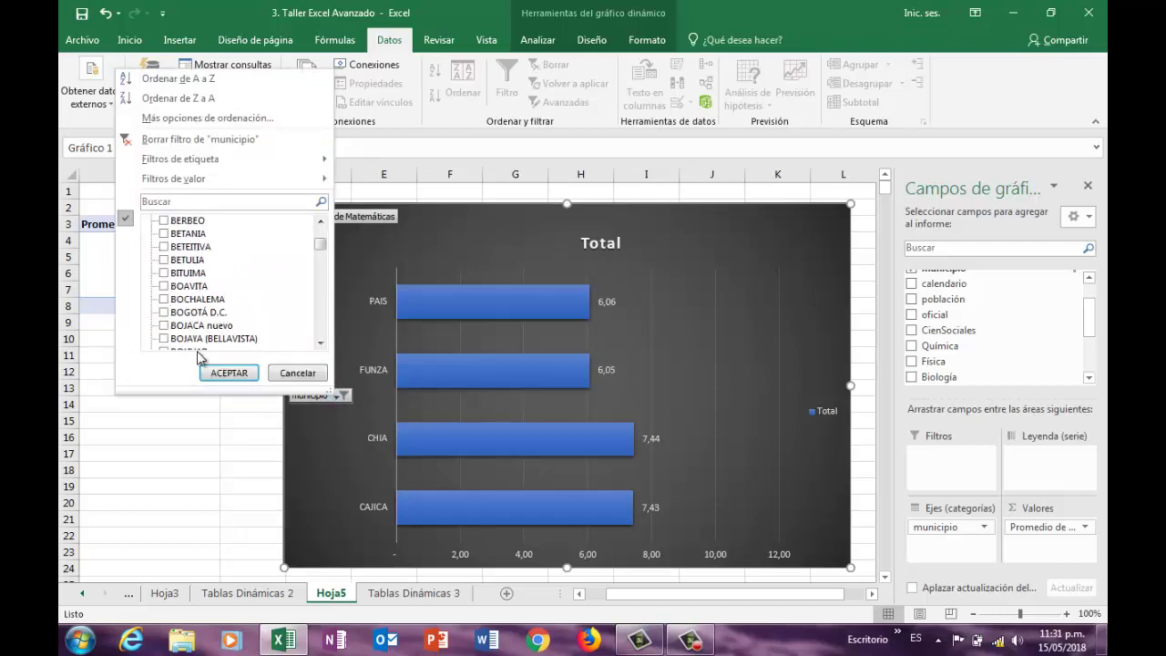
{"action": "left_click", "coordinate": [163, 313]}
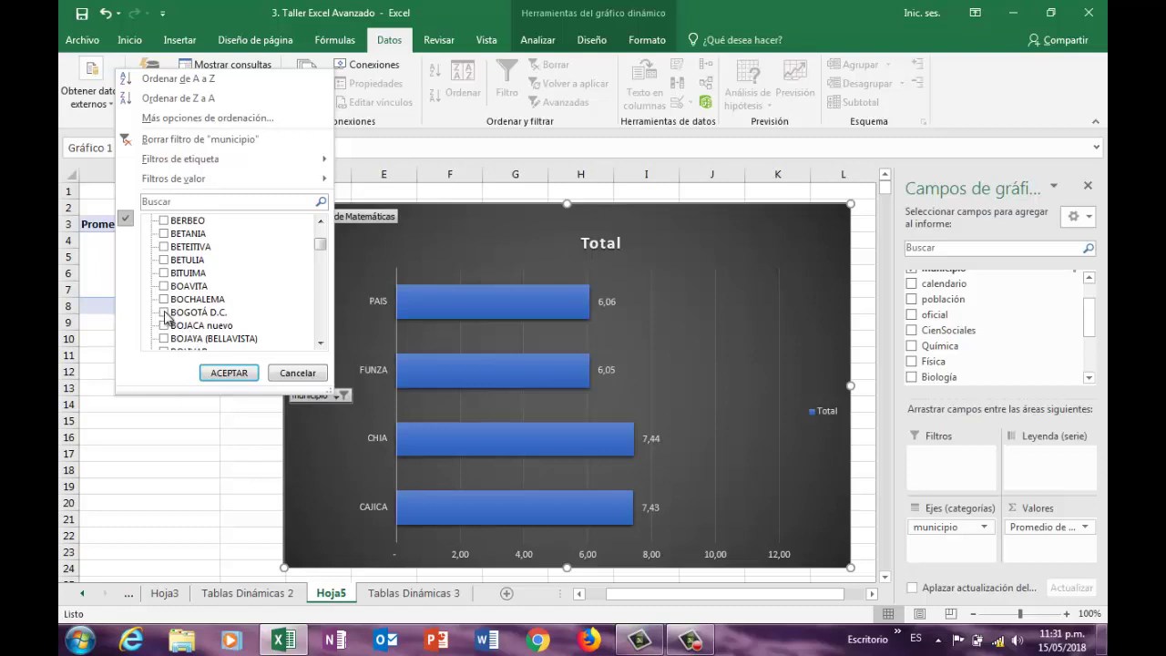
{"action": "left_click", "coordinate": [222, 372]}
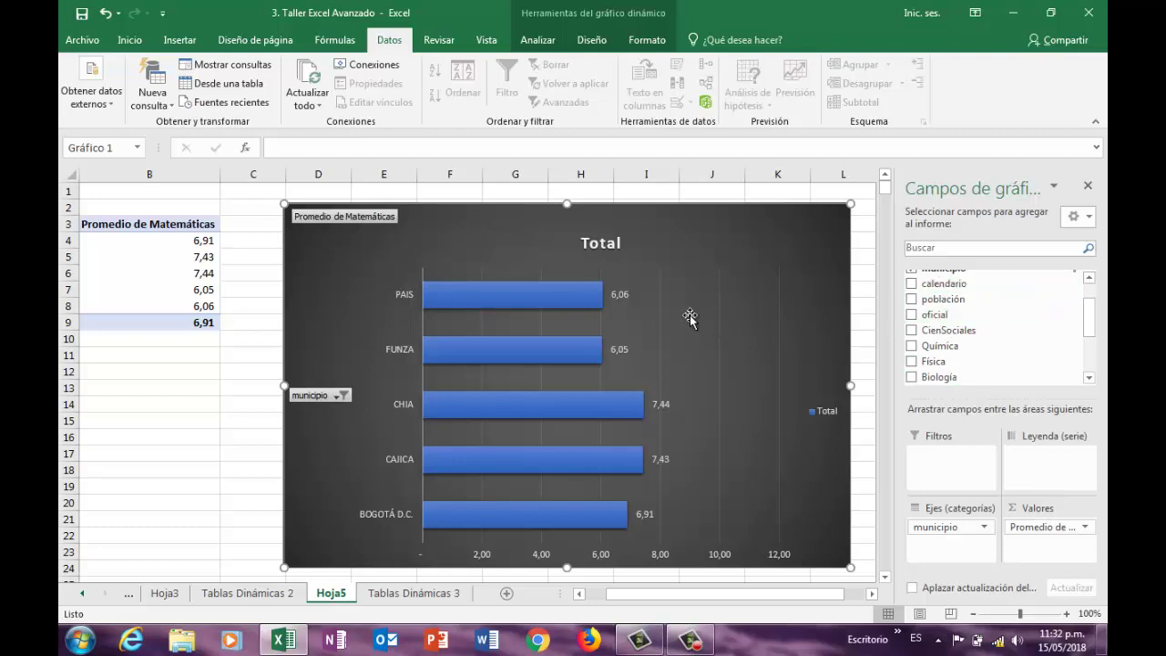
Step: Look over the school data on the Tablas Dinámicas 3 sheet and revisit the pivot charts on Hoja5 and Hoja3
{"action": "left_click", "coordinate": [405, 594]}
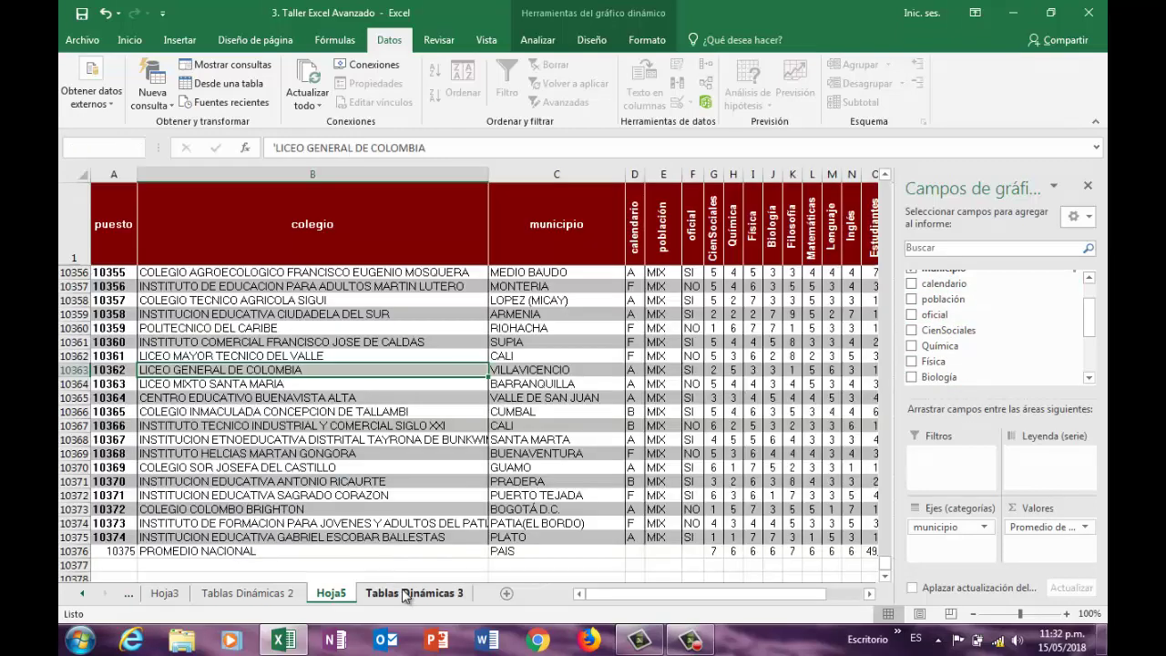
{"action": "left_click", "coordinate": [676, 357]}
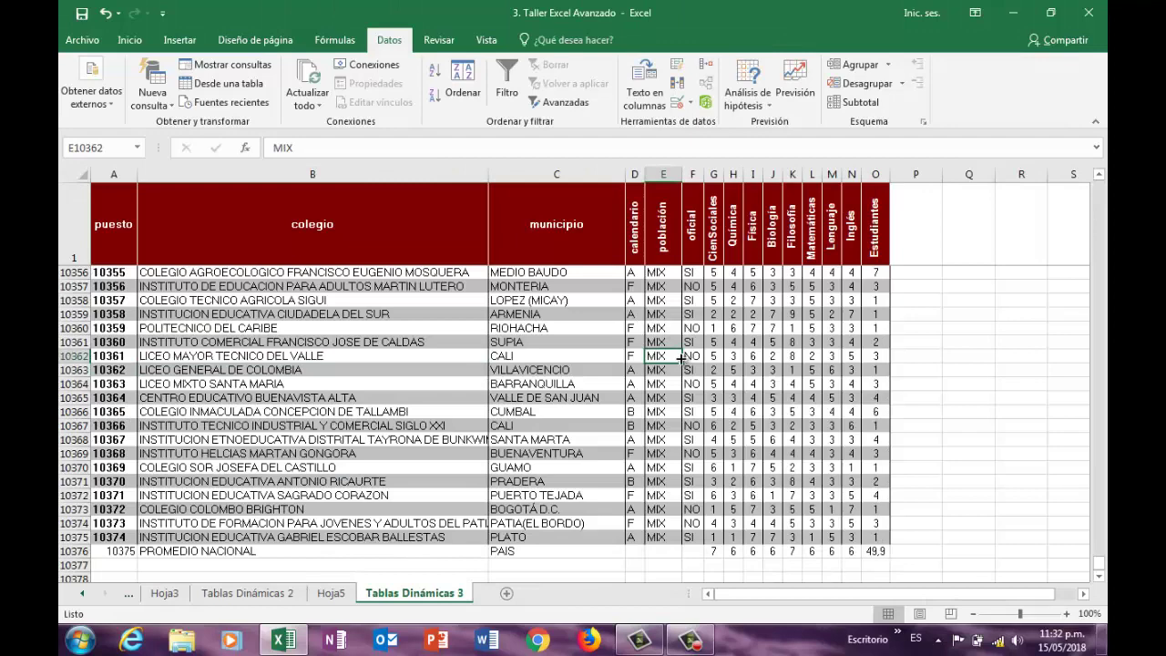
{"action": "scroll", "coordinate": [686, 364], "scroll_direction": "up", "scroll_amount": 15}
{"action": "left_click", "coordinate": [736, 313]}
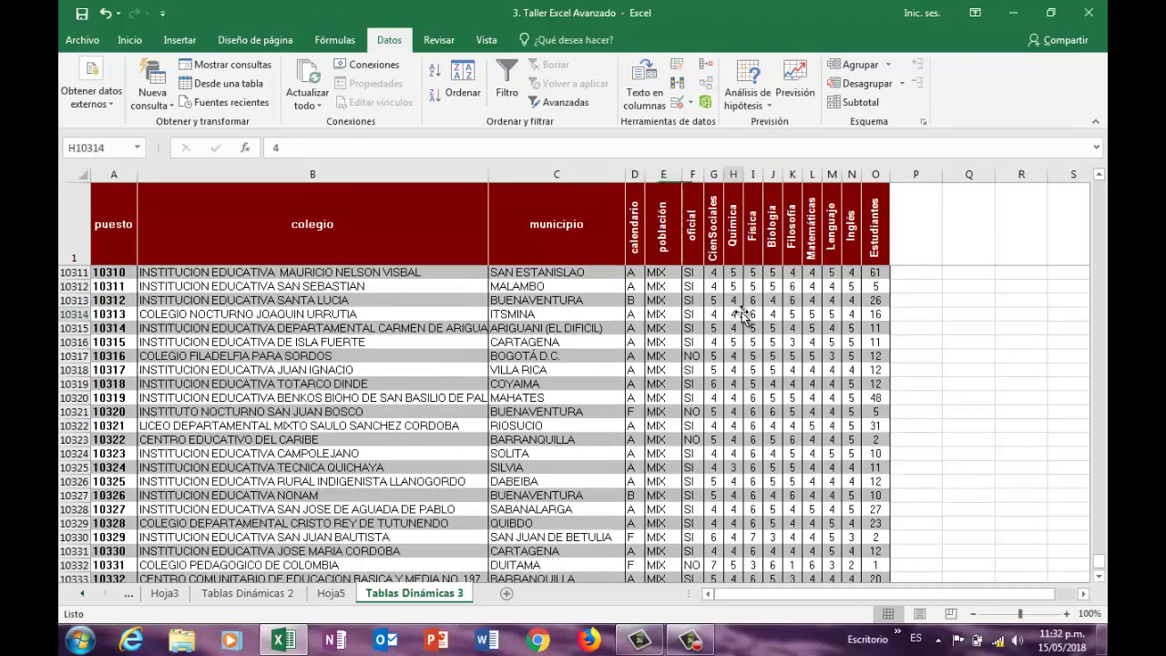
{"action": "left_click", "coordinate": [343, 595]}
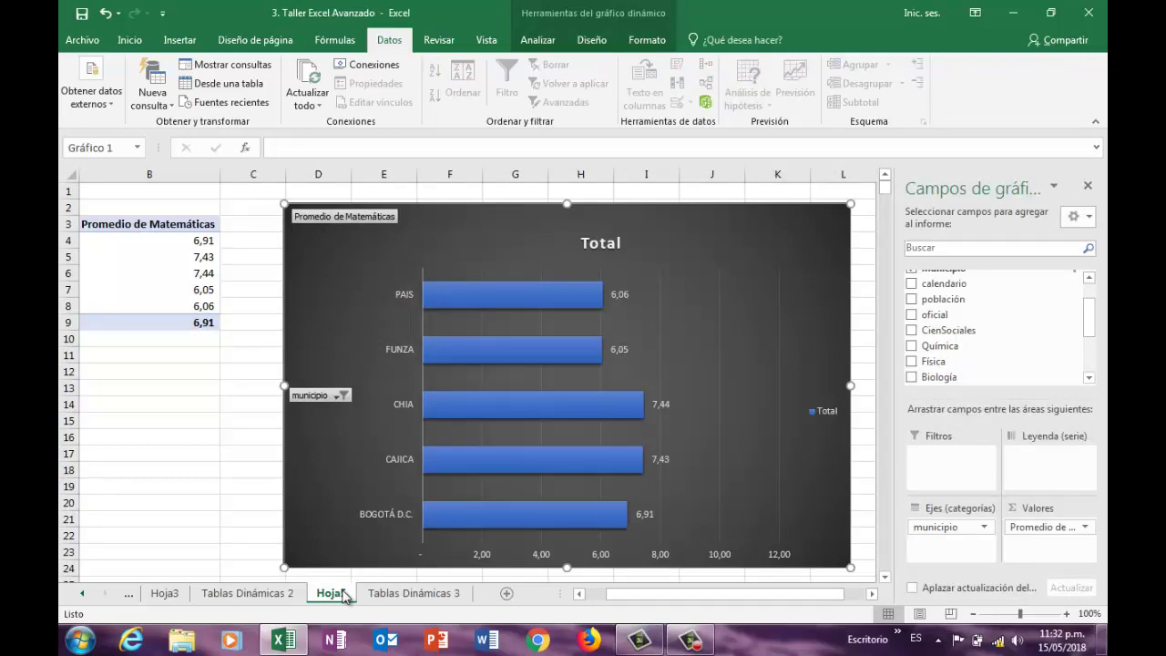
{"action": "mouse_move", "coordinate": [190, 273]}
{"action": "left_click", "coordinate": [165, 593]}
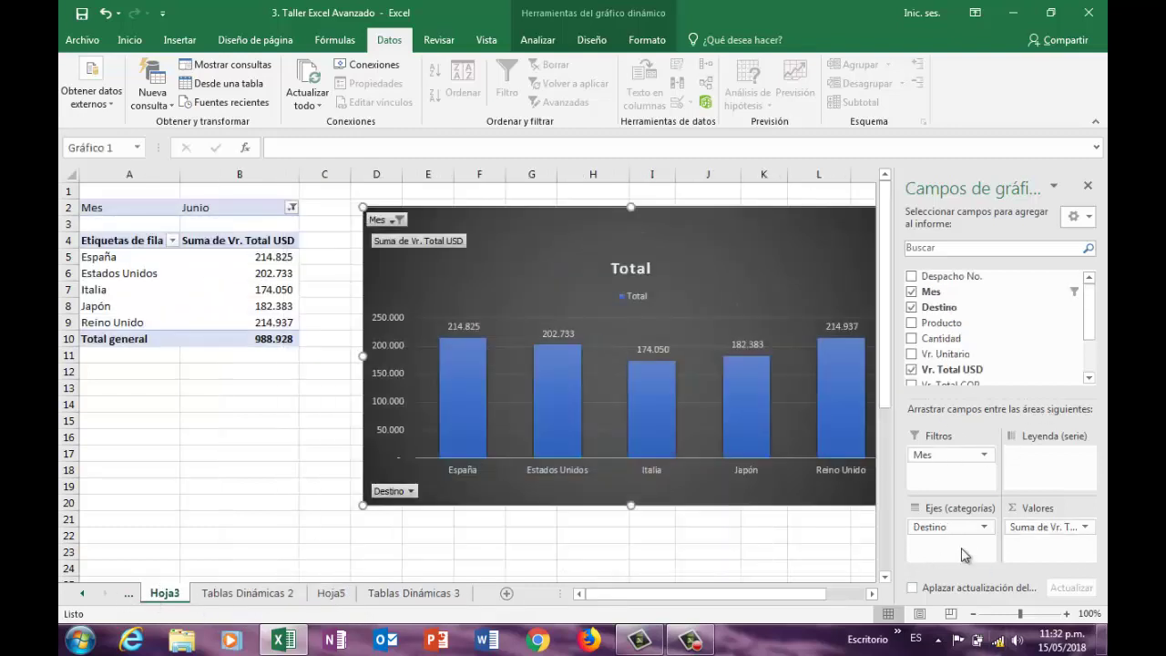
Step: Review the data on the Tablas Dinámicas 1, ARCHIVO and Tablas Dinámicas 2 sheets, ending at the pivot chart on Hoja3
{"action": "left_click", "coordinate": [82, 593]}
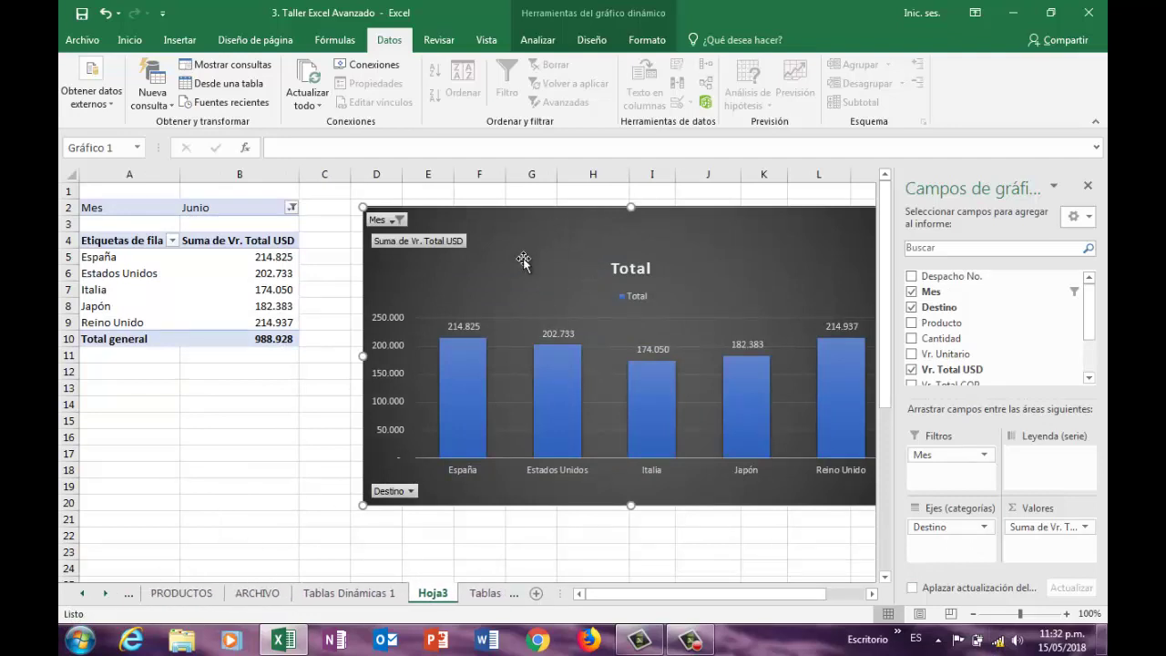
{"action": "left_click", "coordinate": [352, 594]}
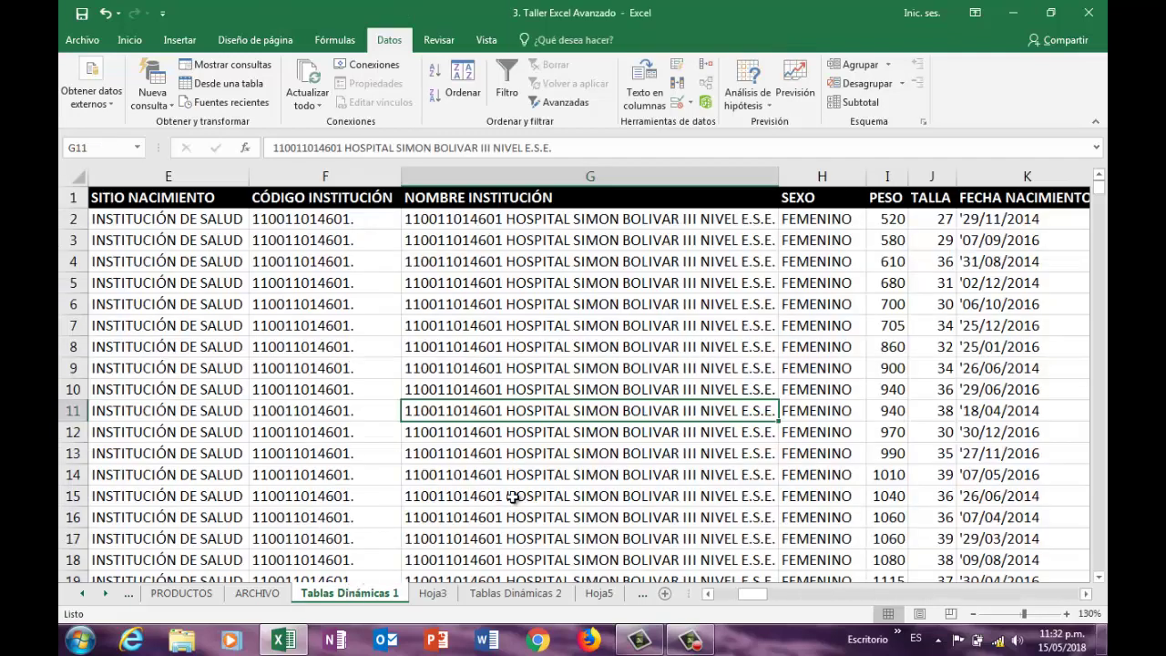
{"action": "left_click", "coordinate": [506, 368]}
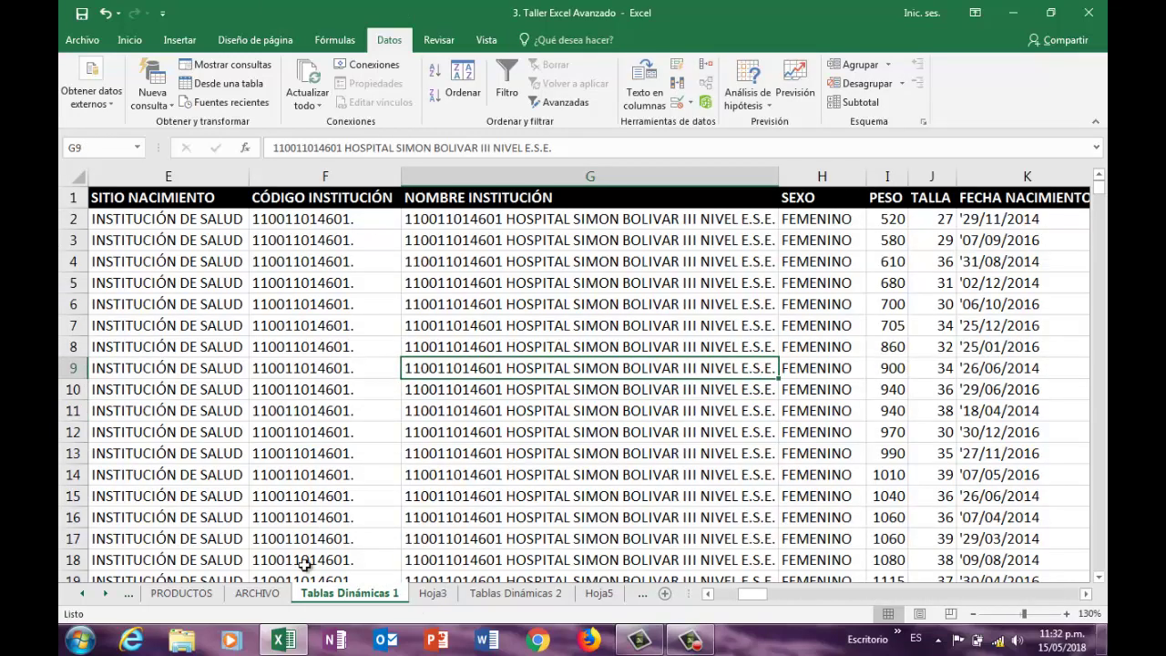
{"action": "left_click", "coordinate": [259, 594]}
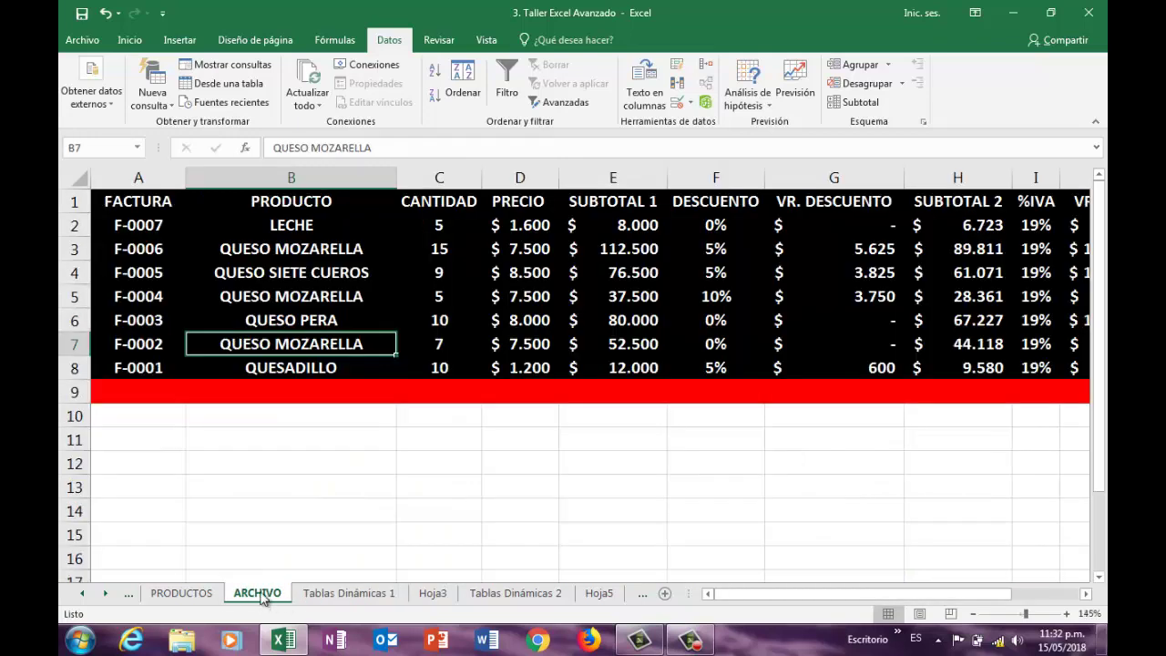
{"action": "left_click", "coordinate": [321, 593]}
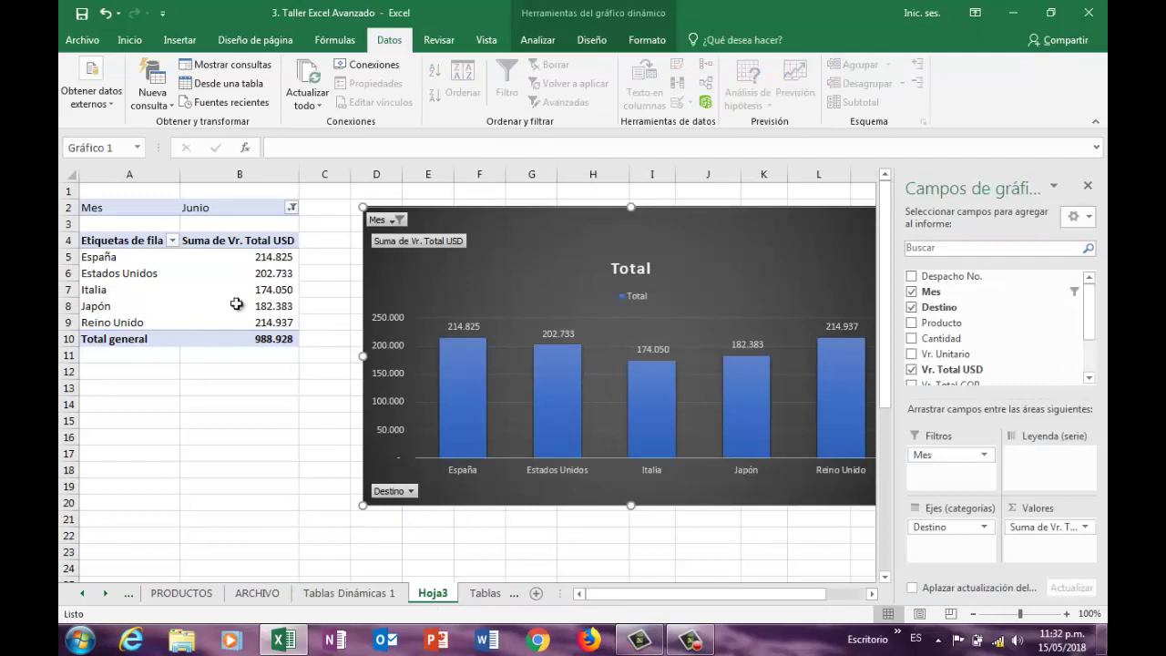
{"action": "left_click", "coordinate": [480, 594]}
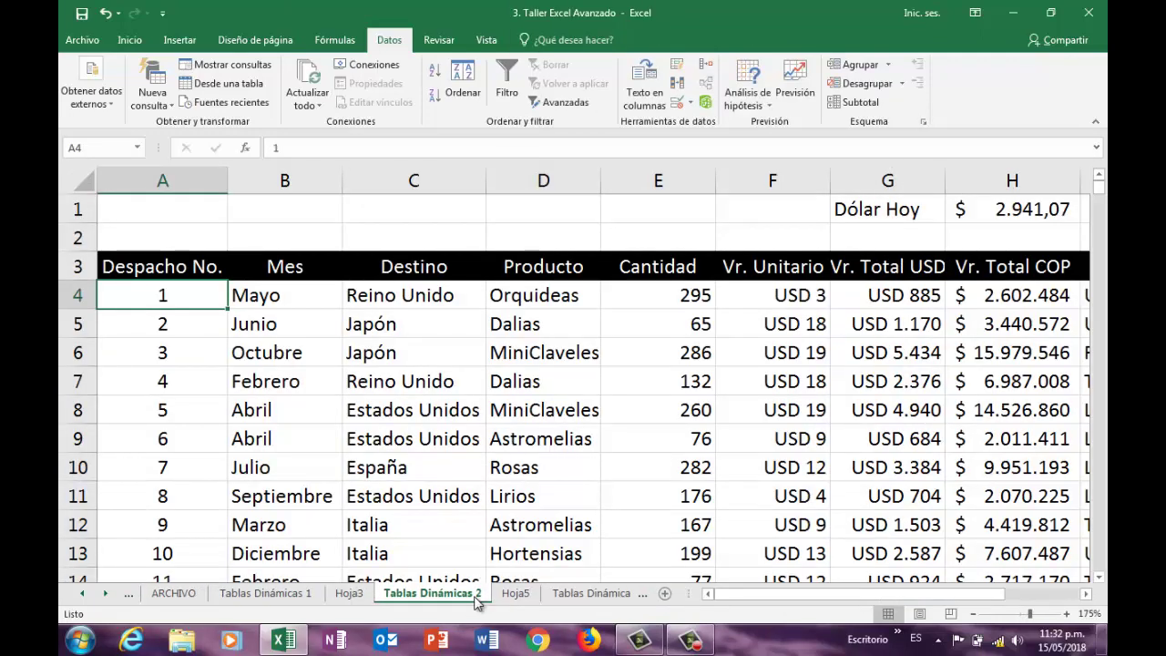
{"action": "left_click", "coordinate": [493, 445]}
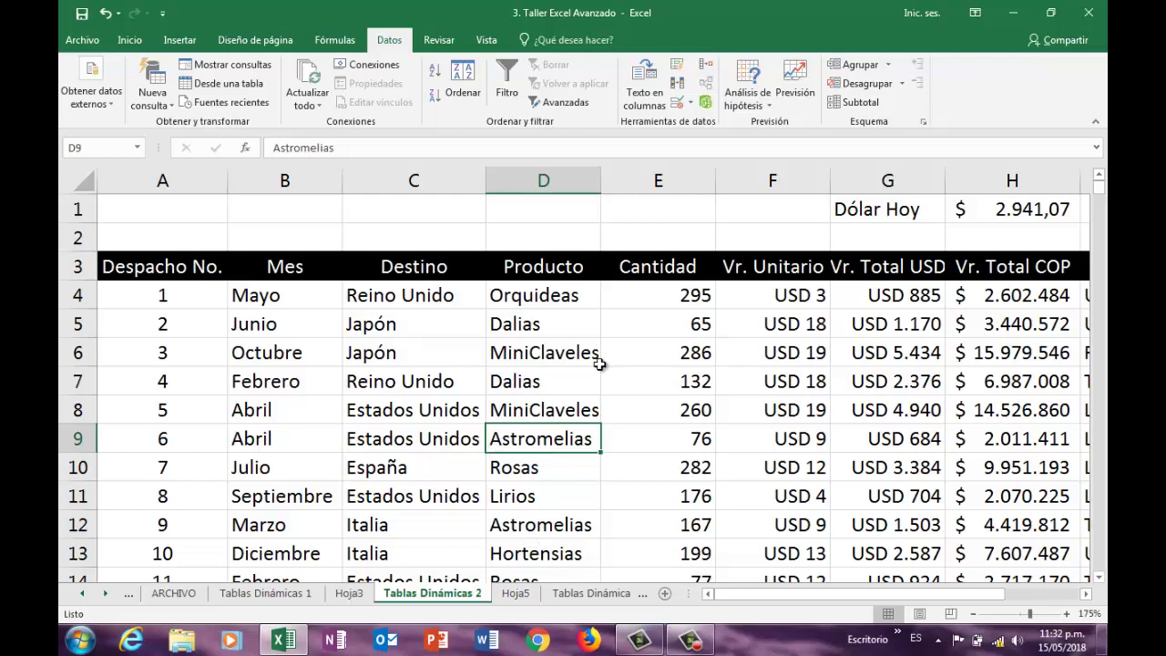
{"action": "left_click", "coordinate": [360, 590]}
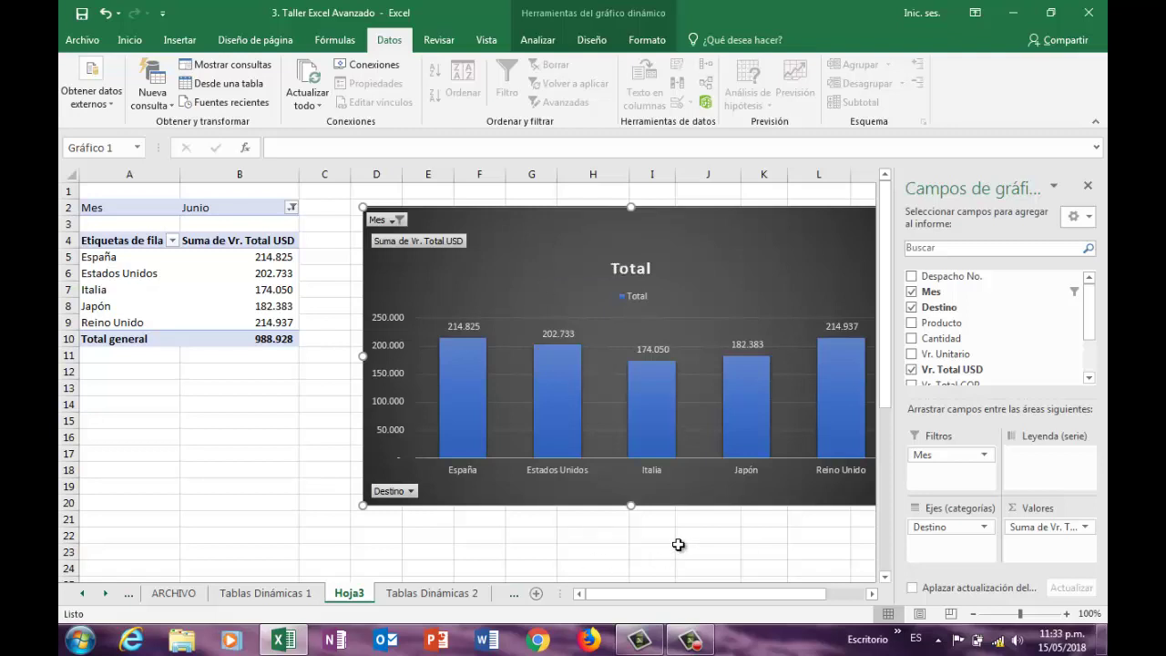
{"action": "left_click", "coordinate": [690, 641]}
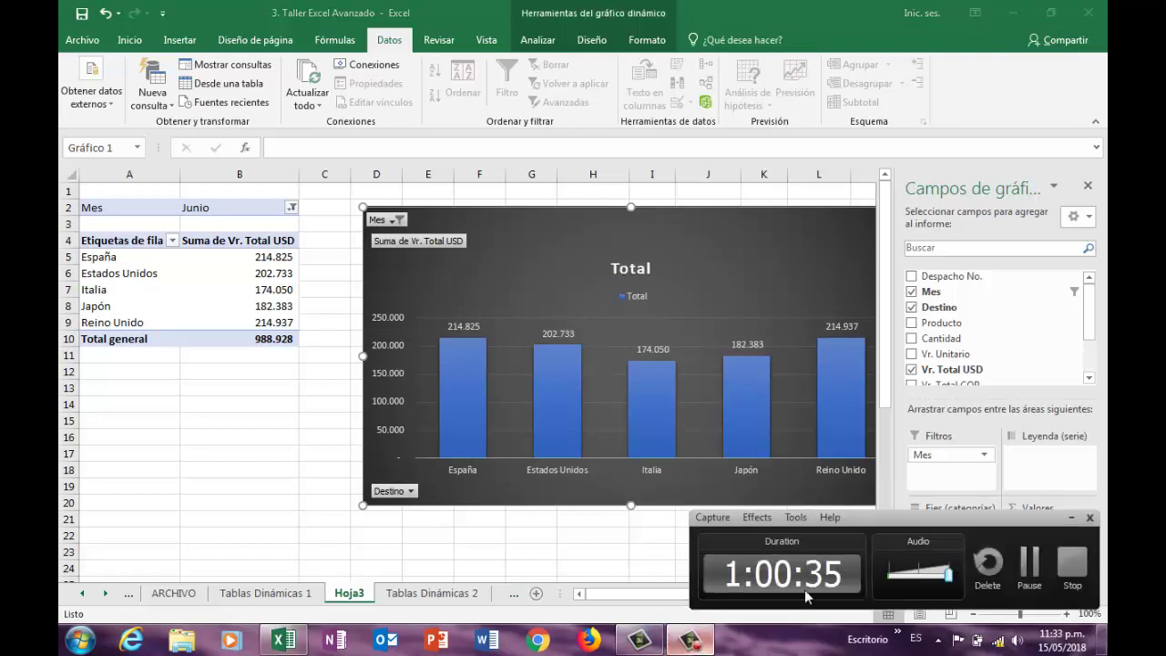